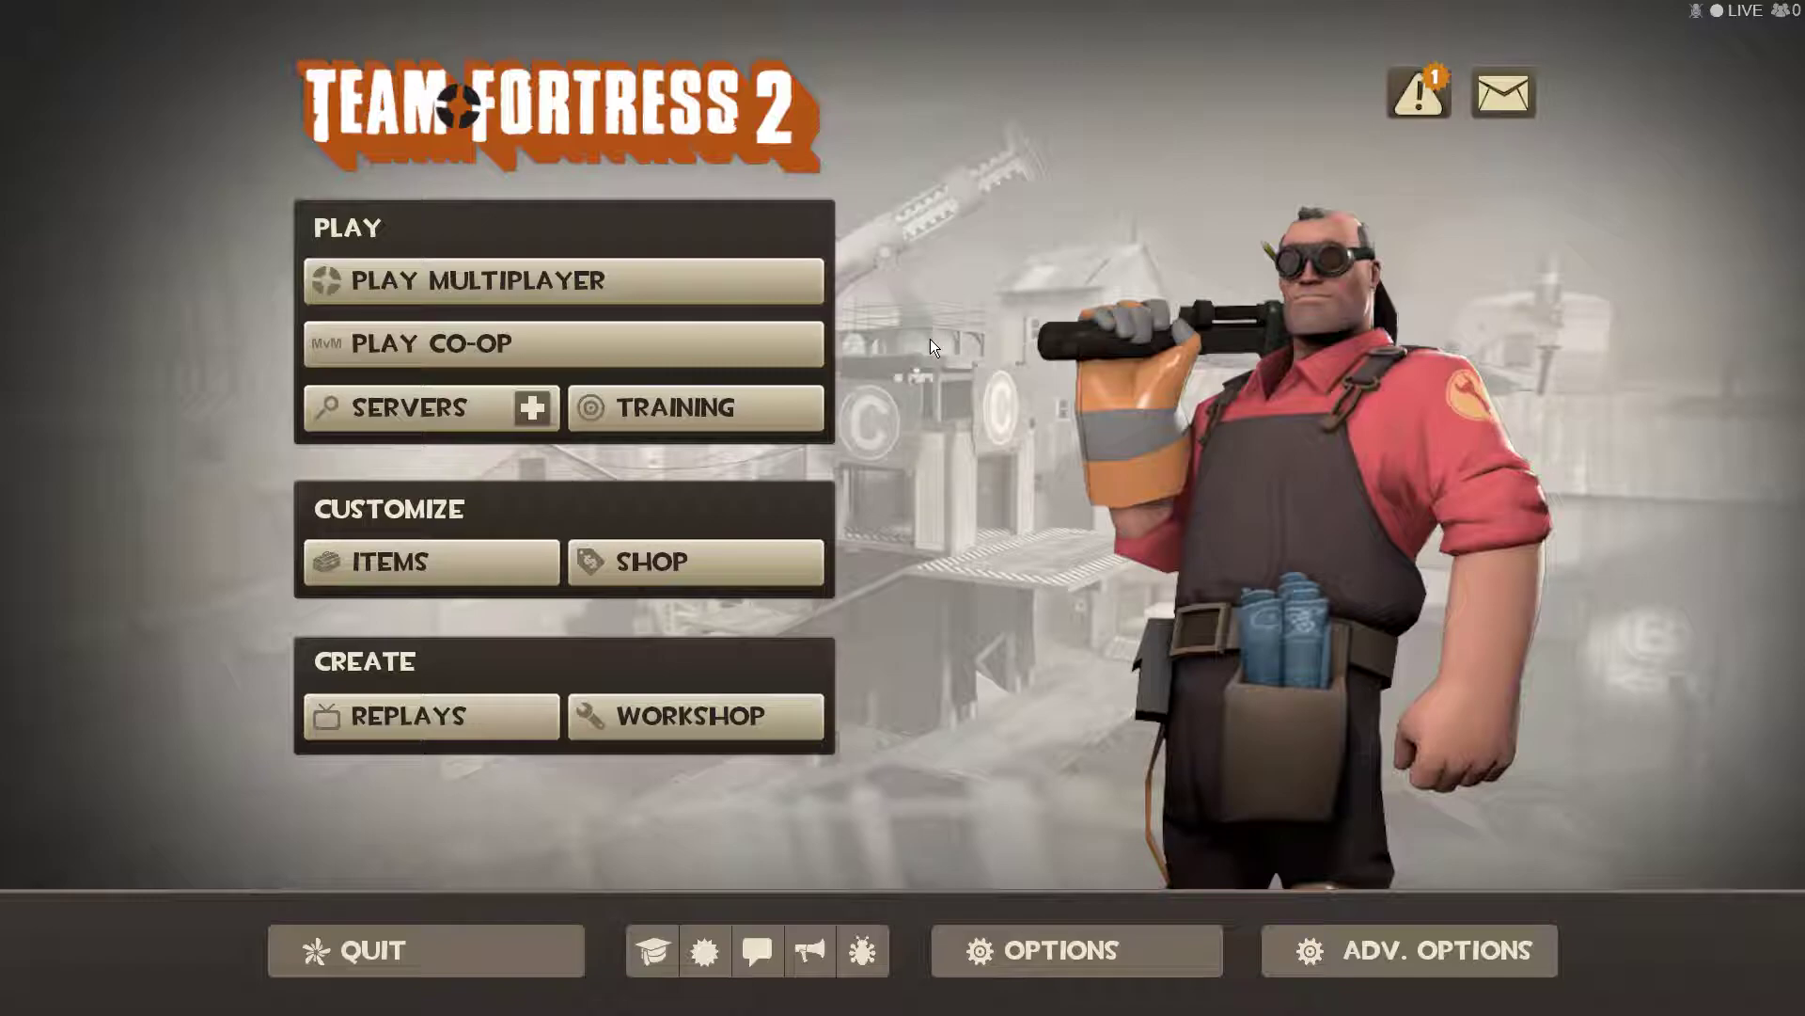
- Switch from the Team Fortress 2 main menu to the Maya closet scene with Alt+Tab
key(alt+Tab)
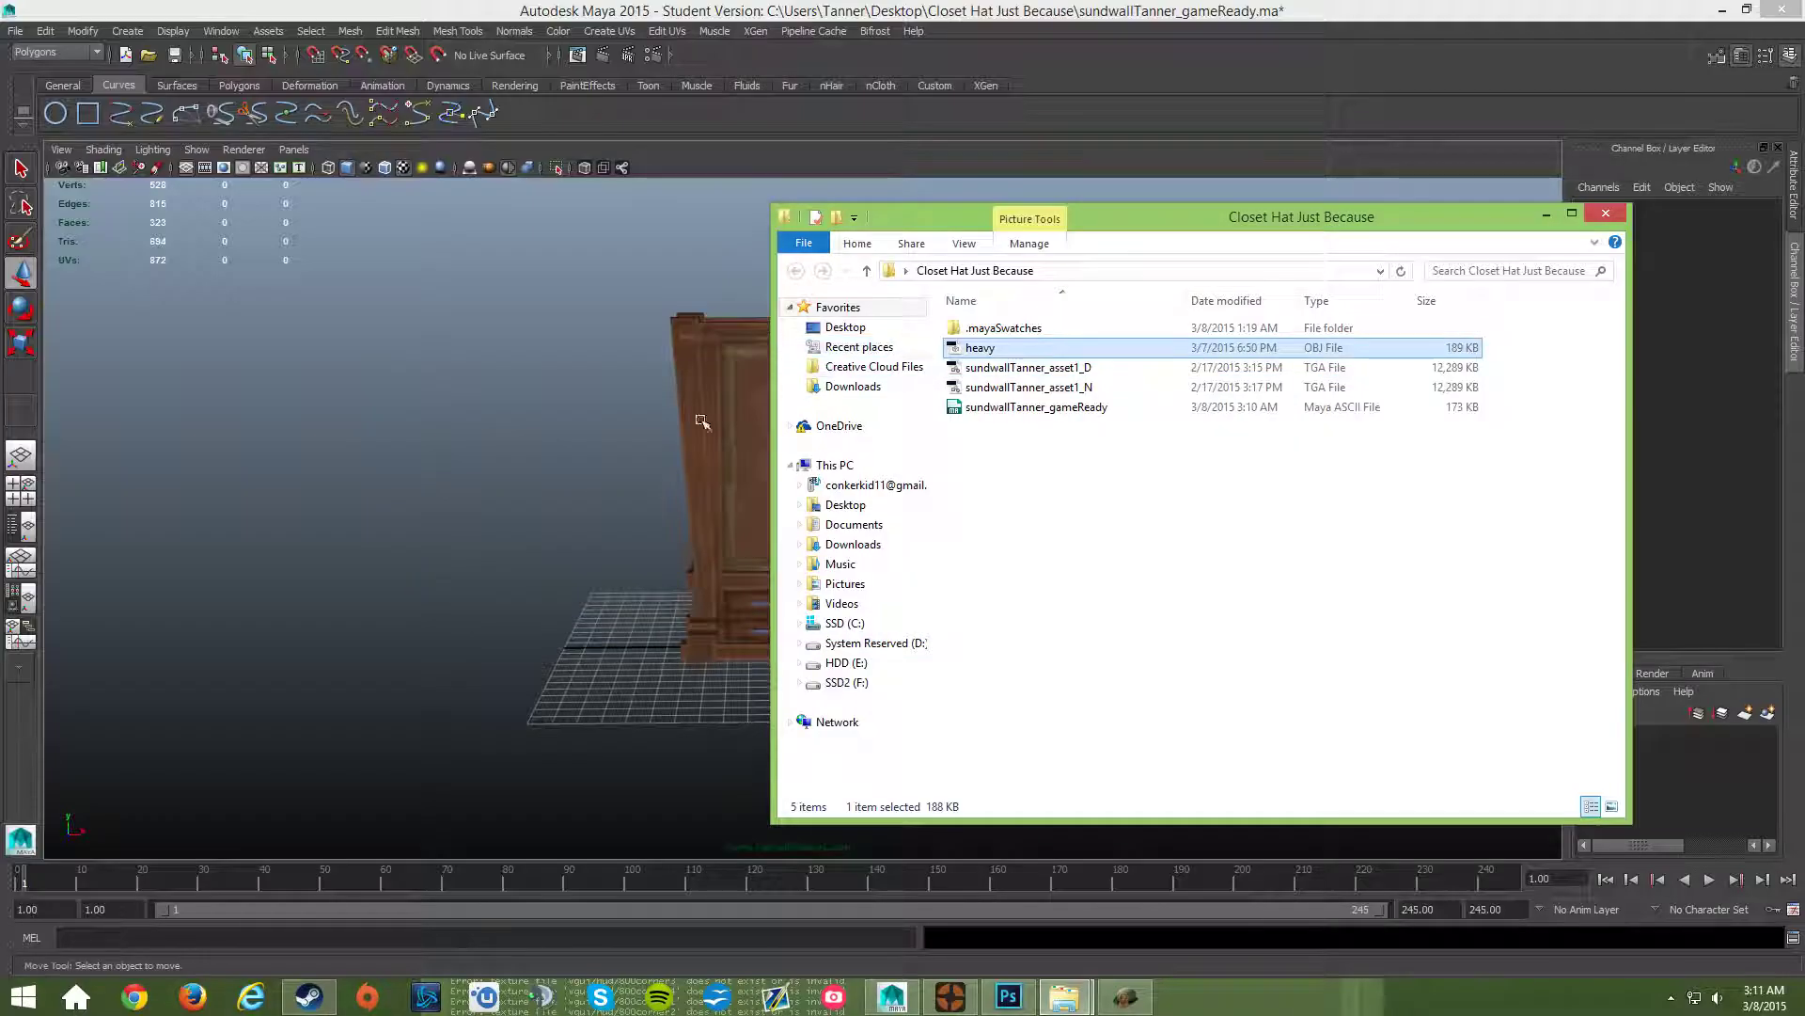
- Filter the Steam library to Tools and search for Source SDK
click(303, 998)
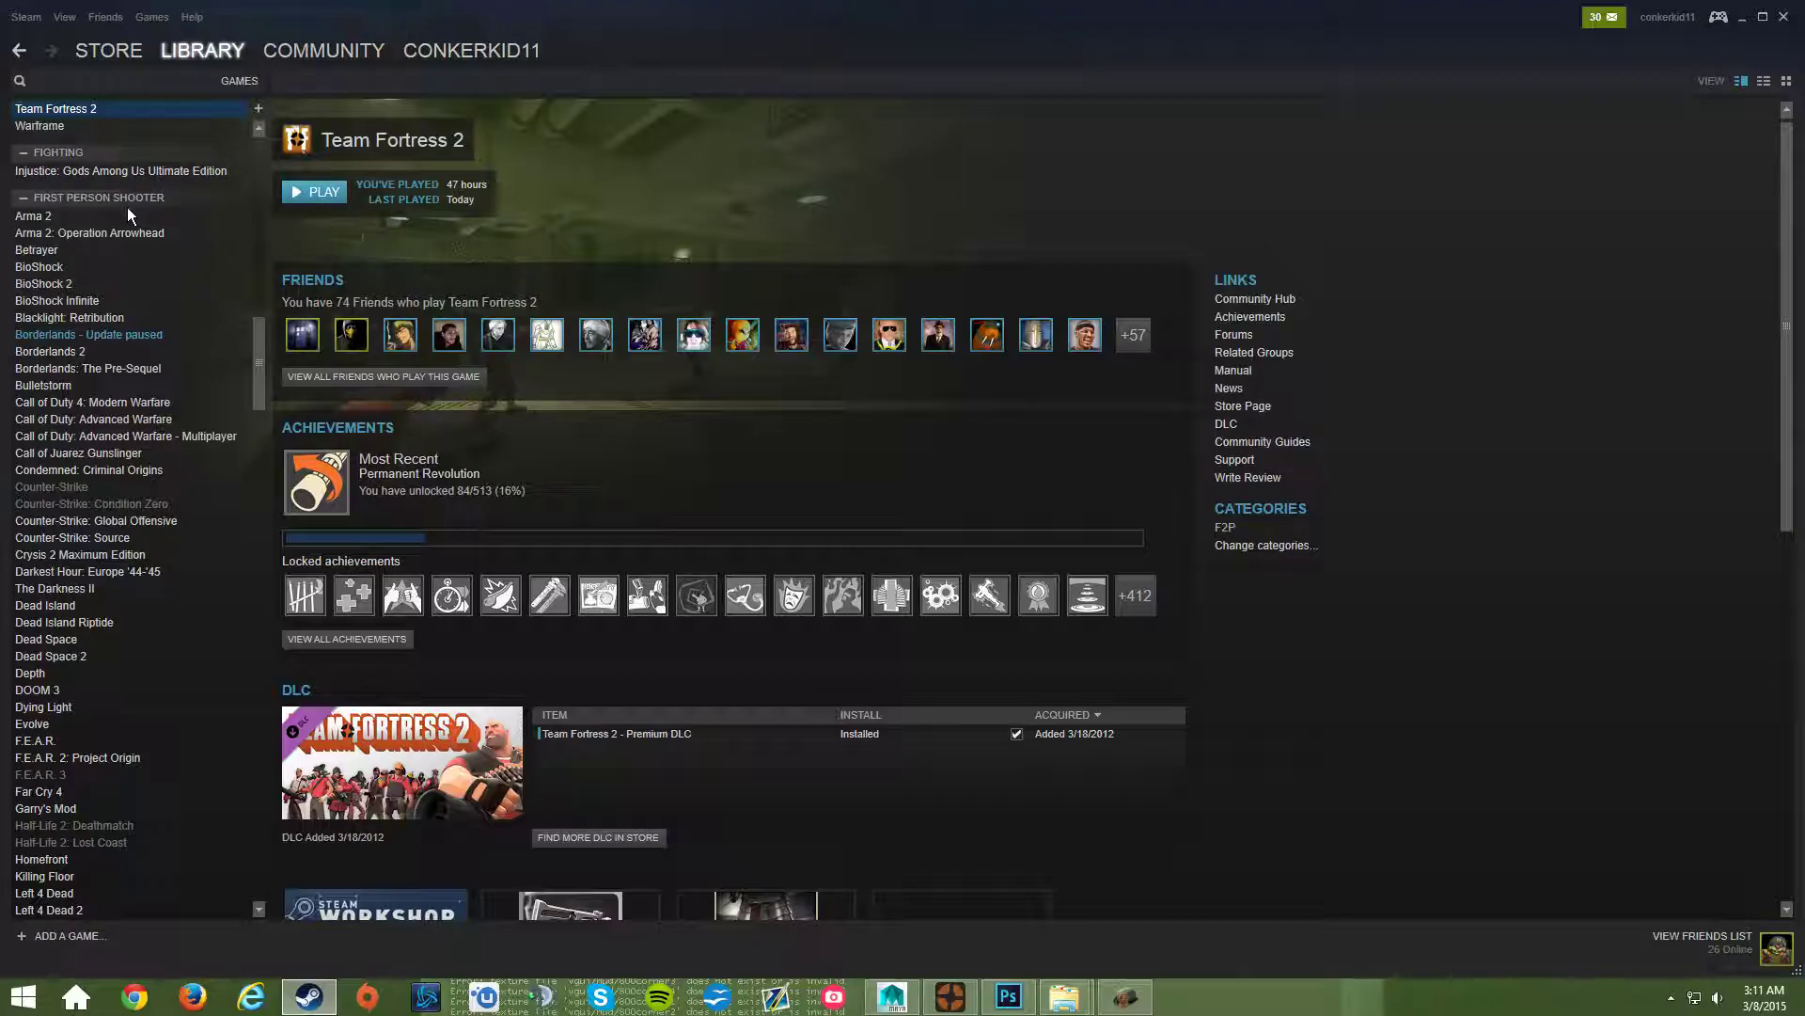
click(231, 81)
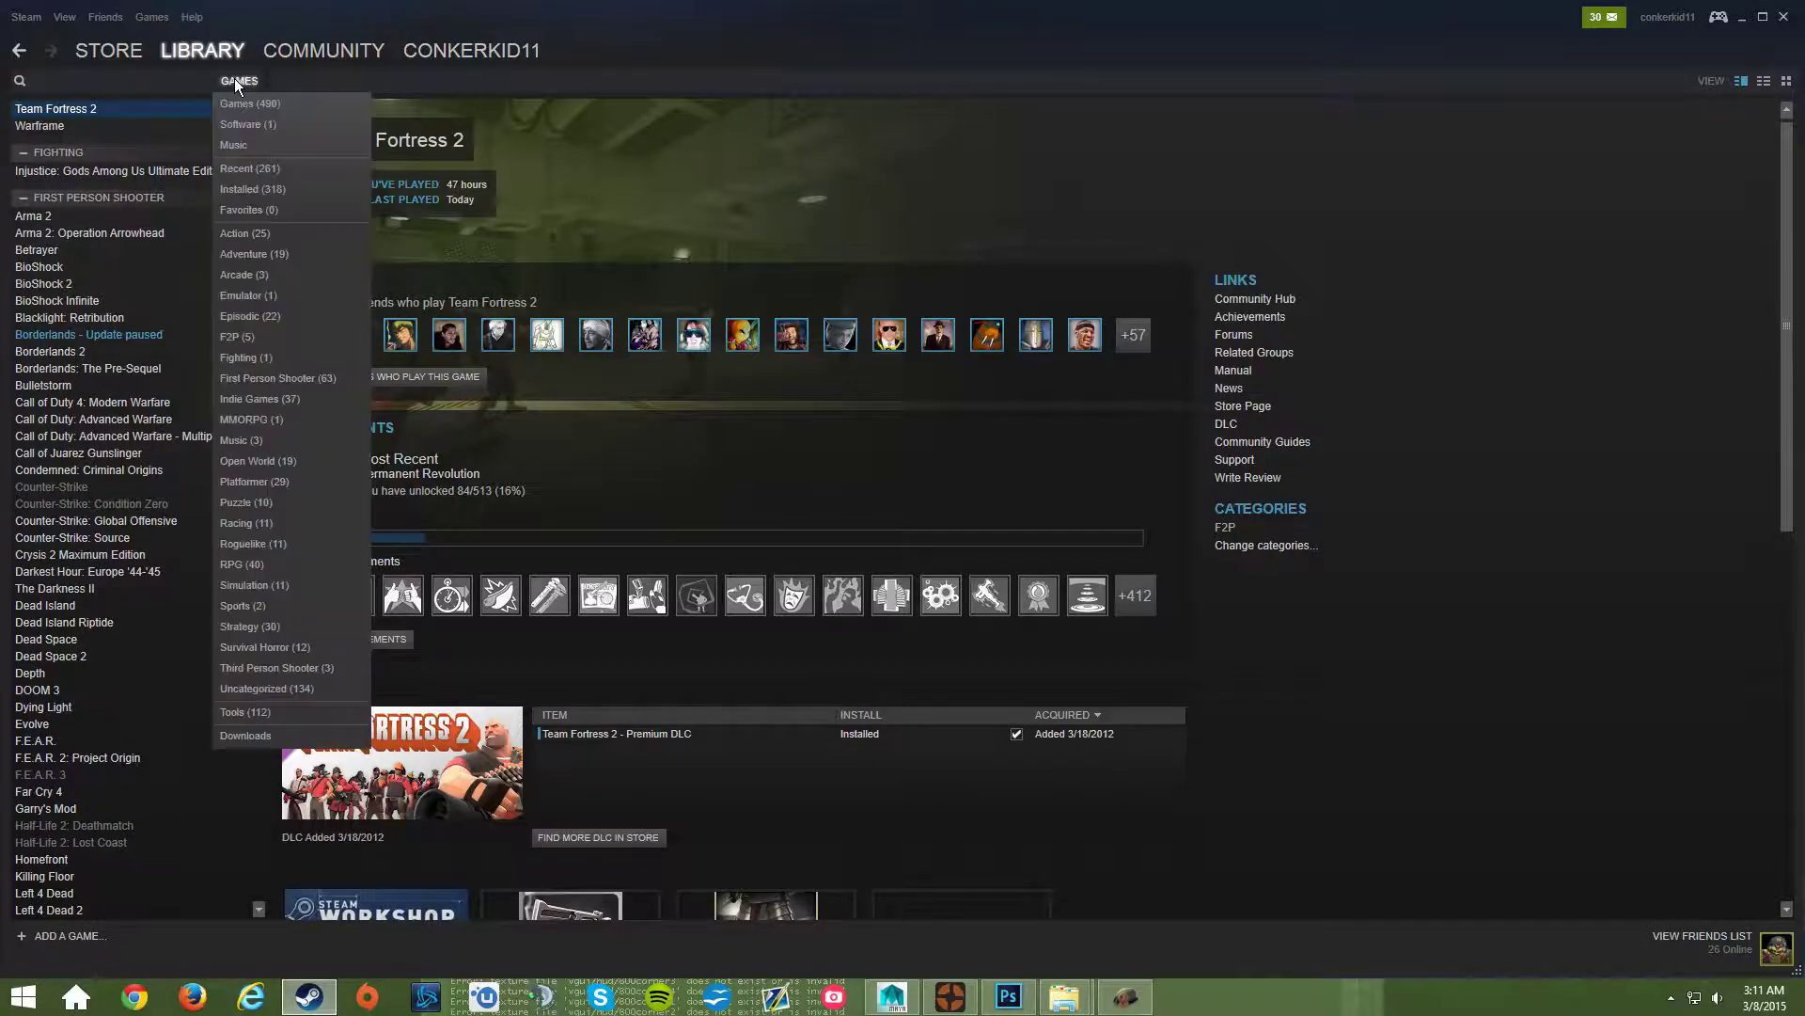
click(247, 712)
click(95, 82)
text(s)
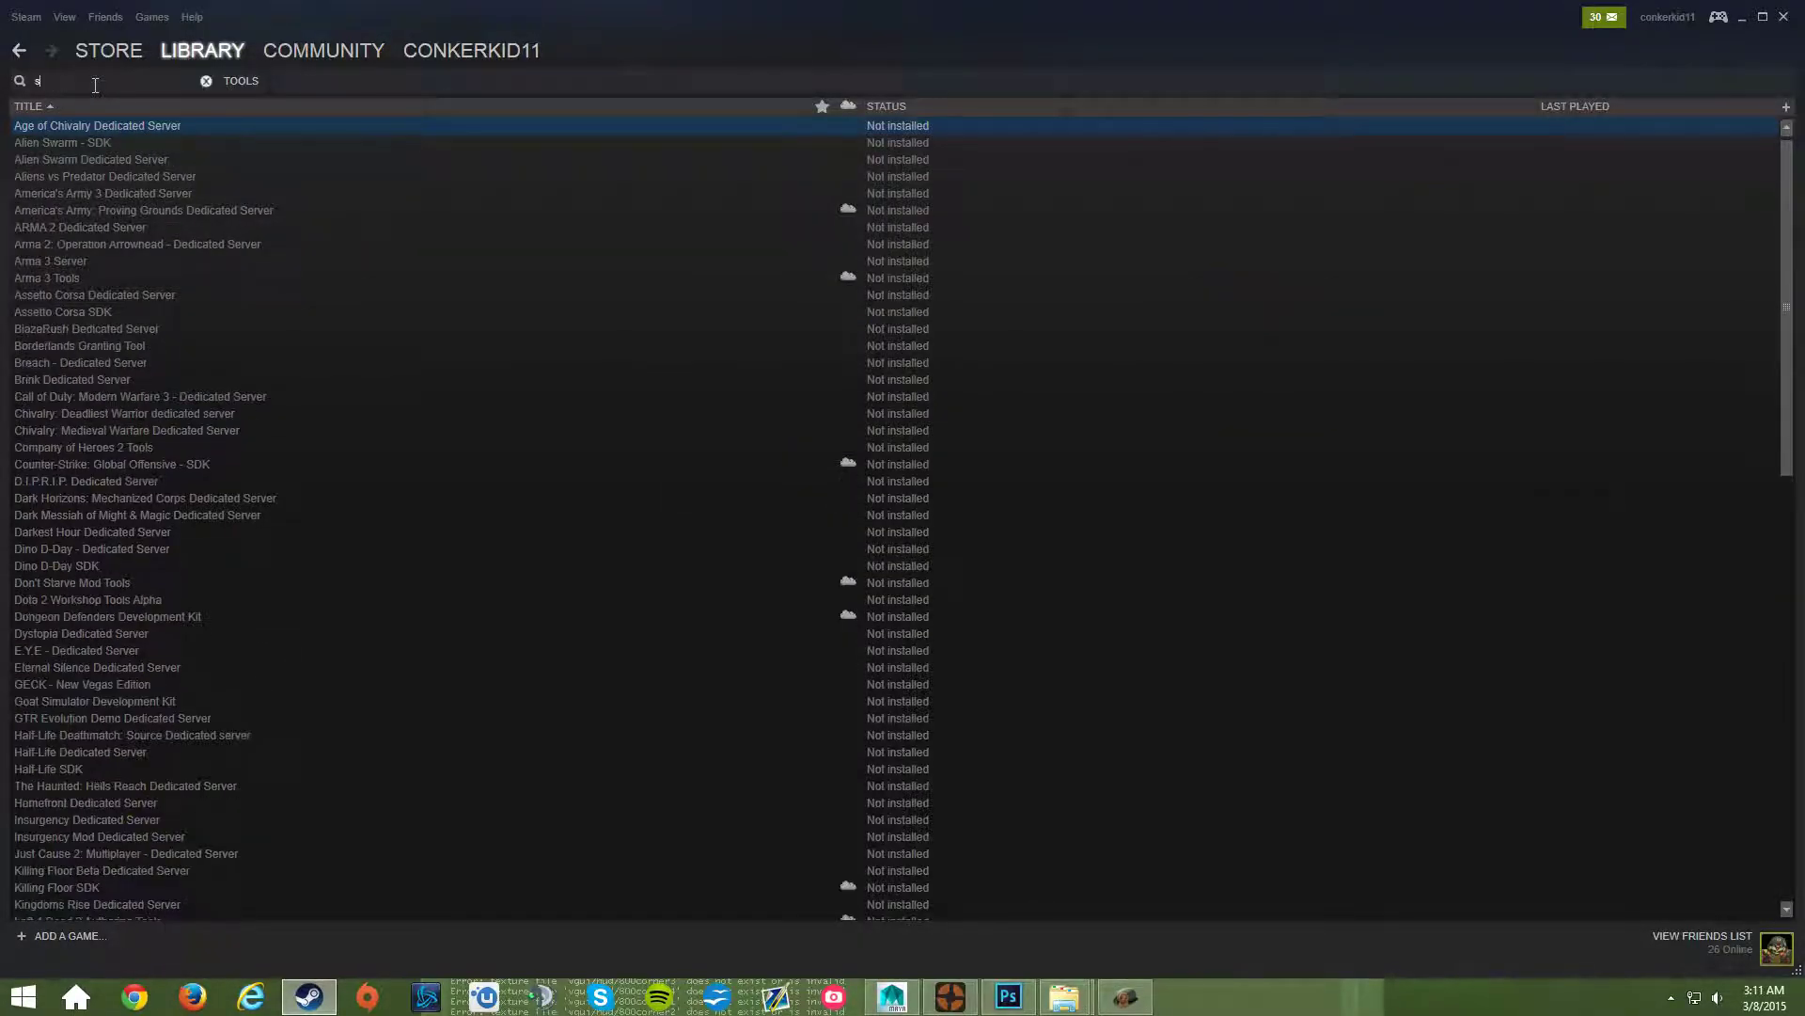
text(d)
text(sd)
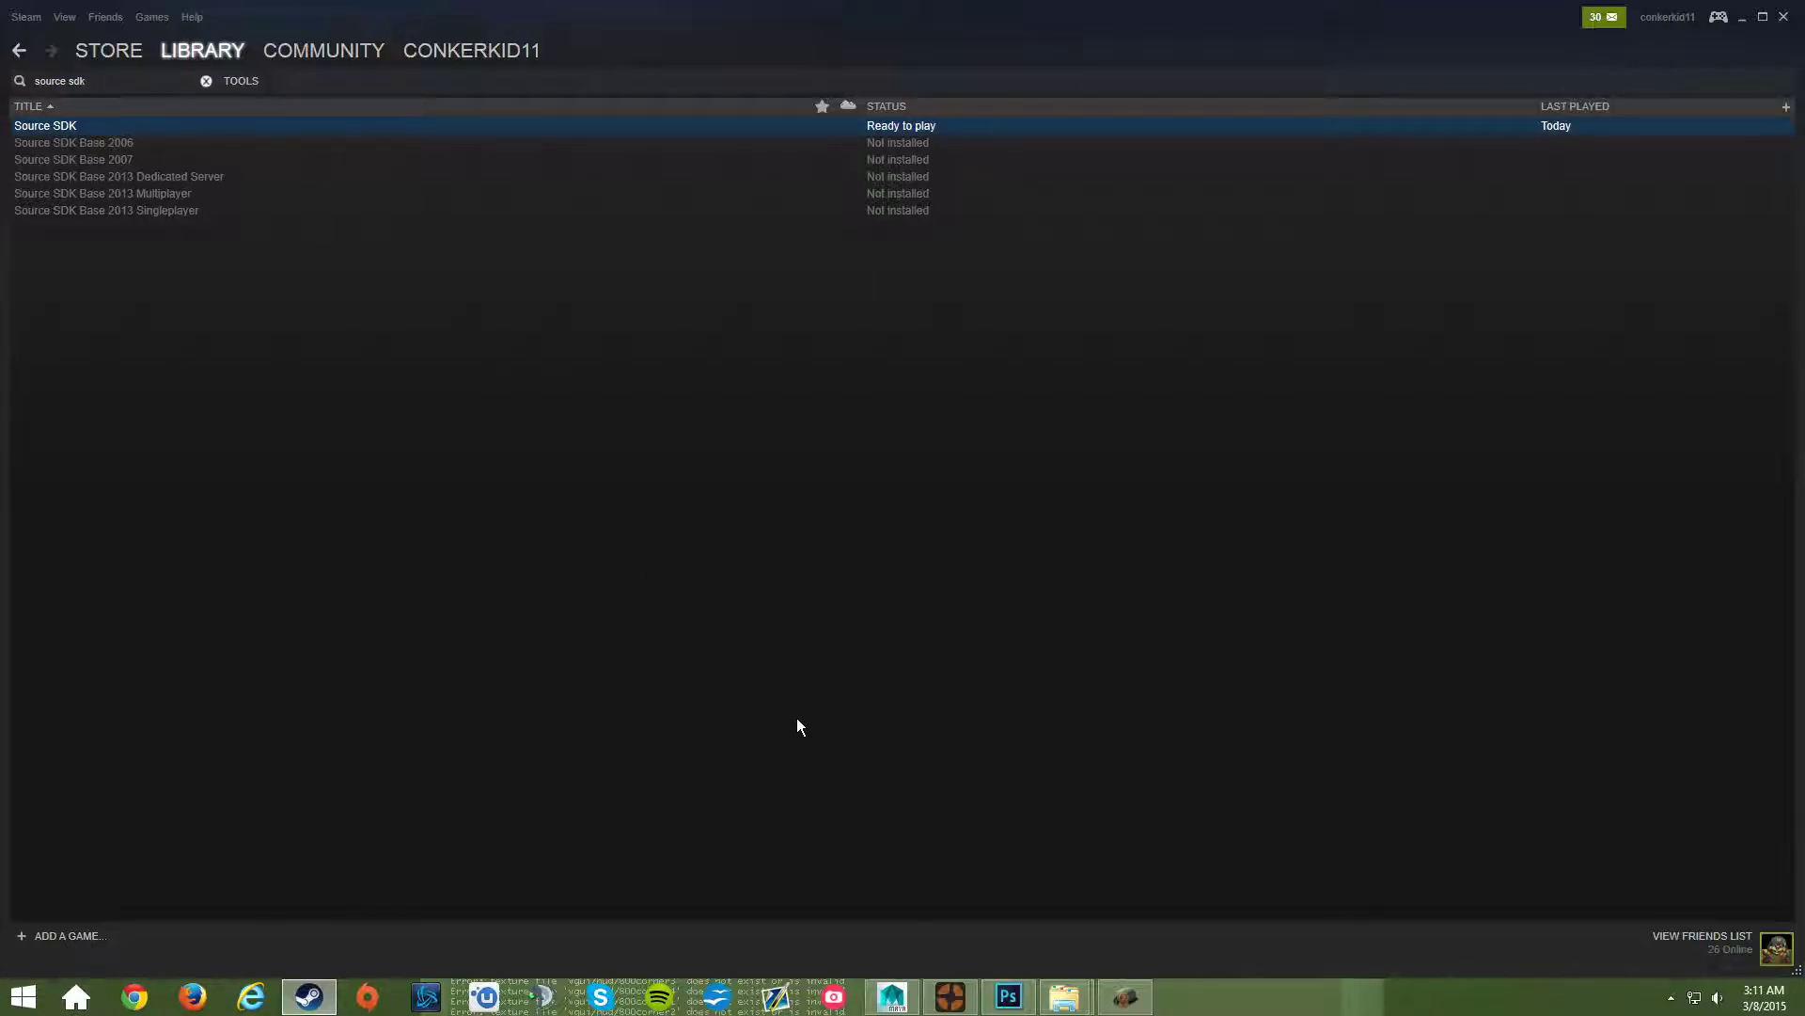
- Return to the Maya wardrobe scene, then bring up the closet's diffuse texture sundwallTanner_asset1_D_tf2.tga
click(893, 997)
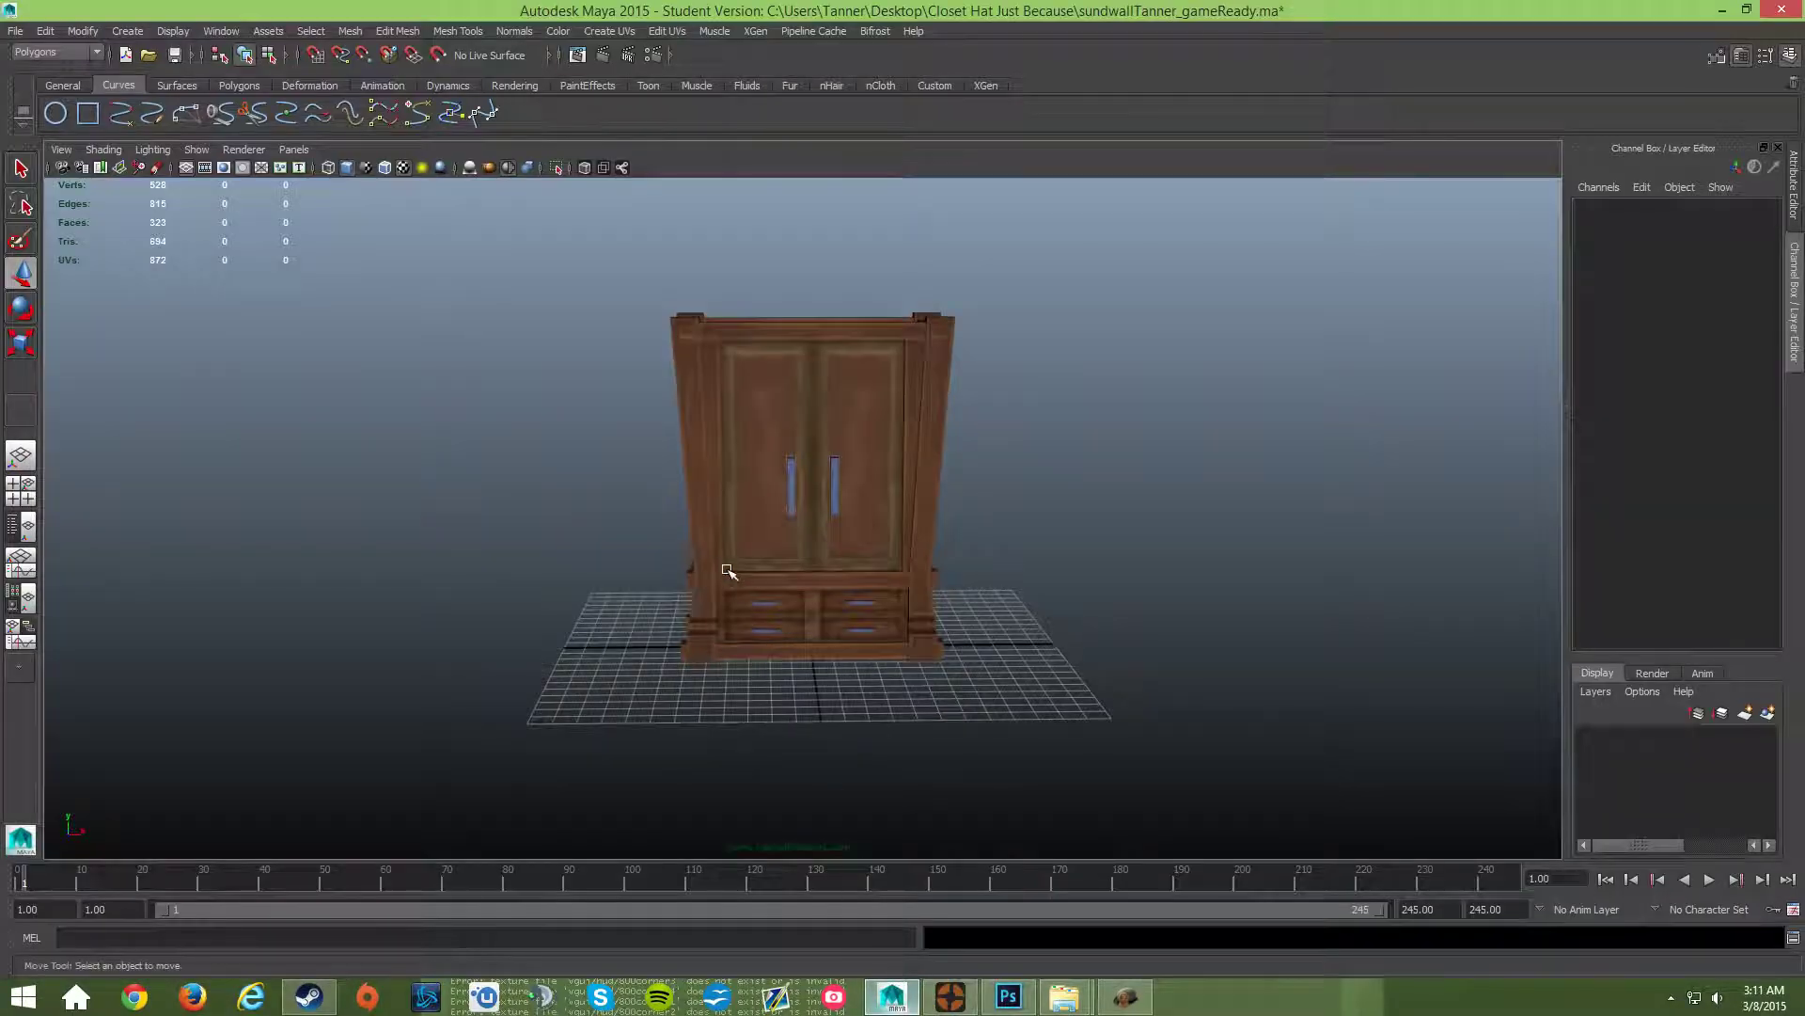
mouse_move(677, 524)
alt+mouse_down()
mouse_move(777, 528)
mouse_move(564, 511)
mouse_move(709, 524)
mouse_move(693, 524)
alt+mouse_up()
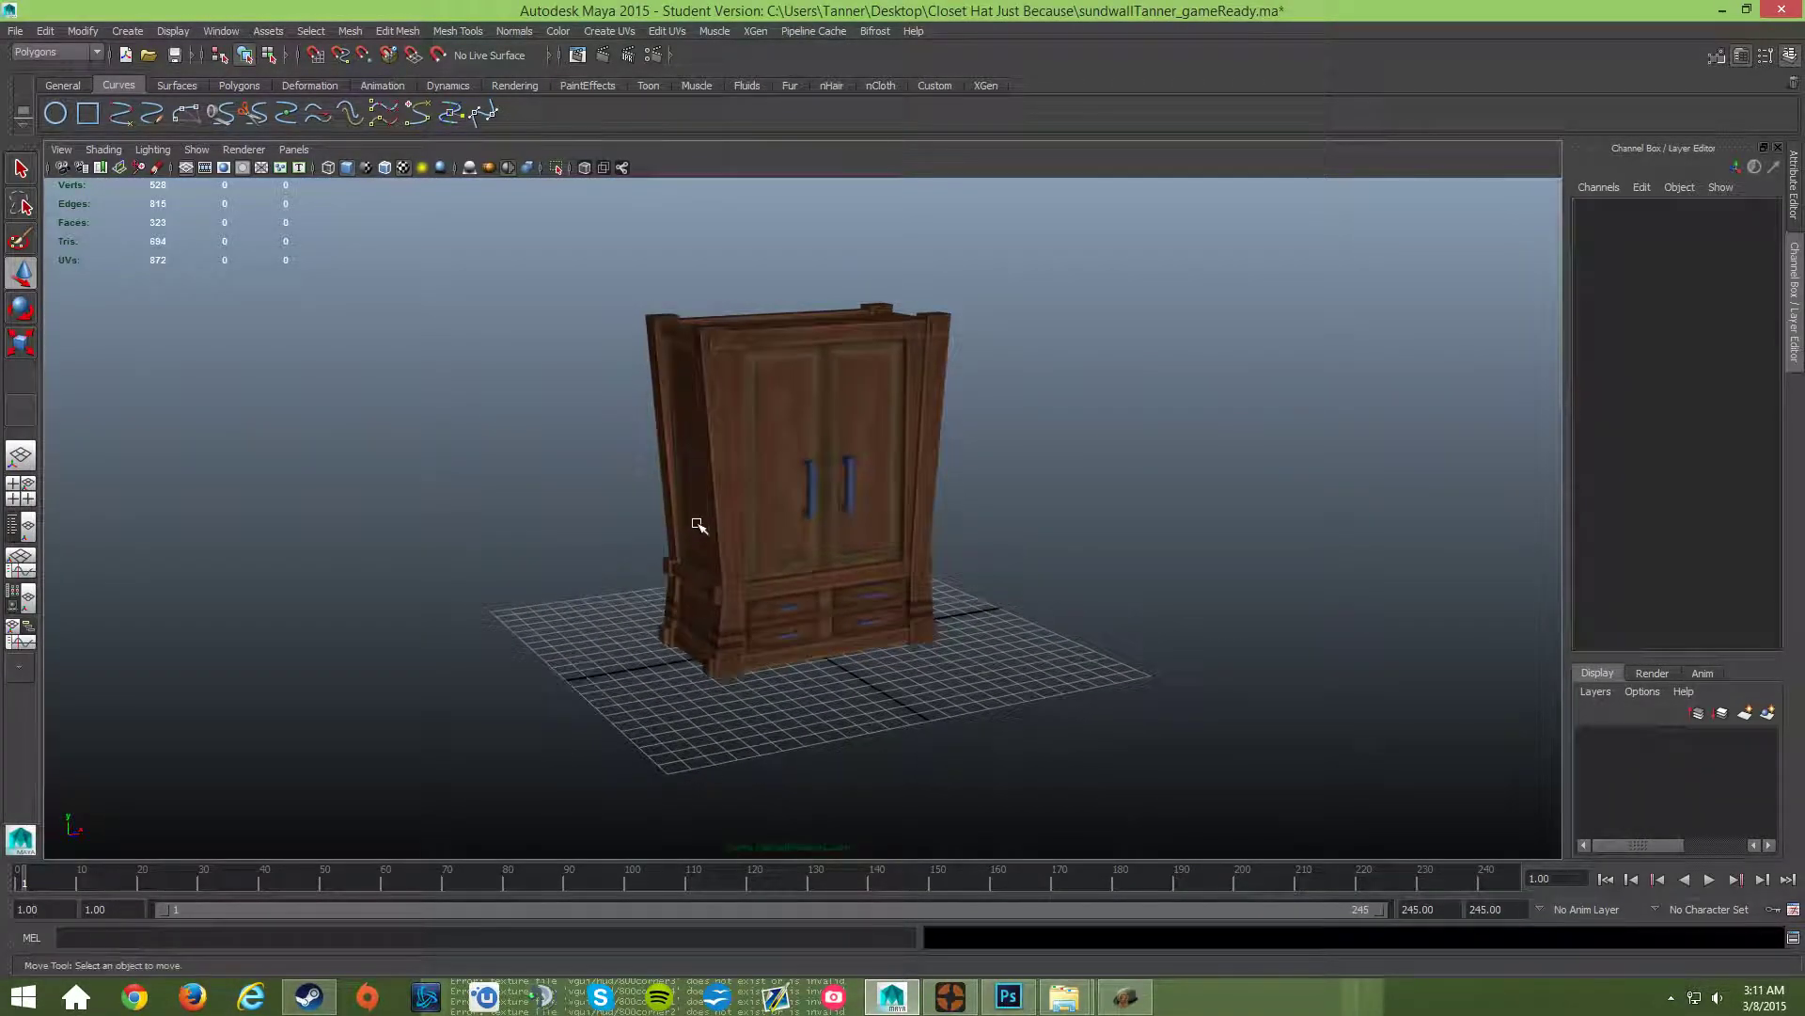
click(1005, 1000)
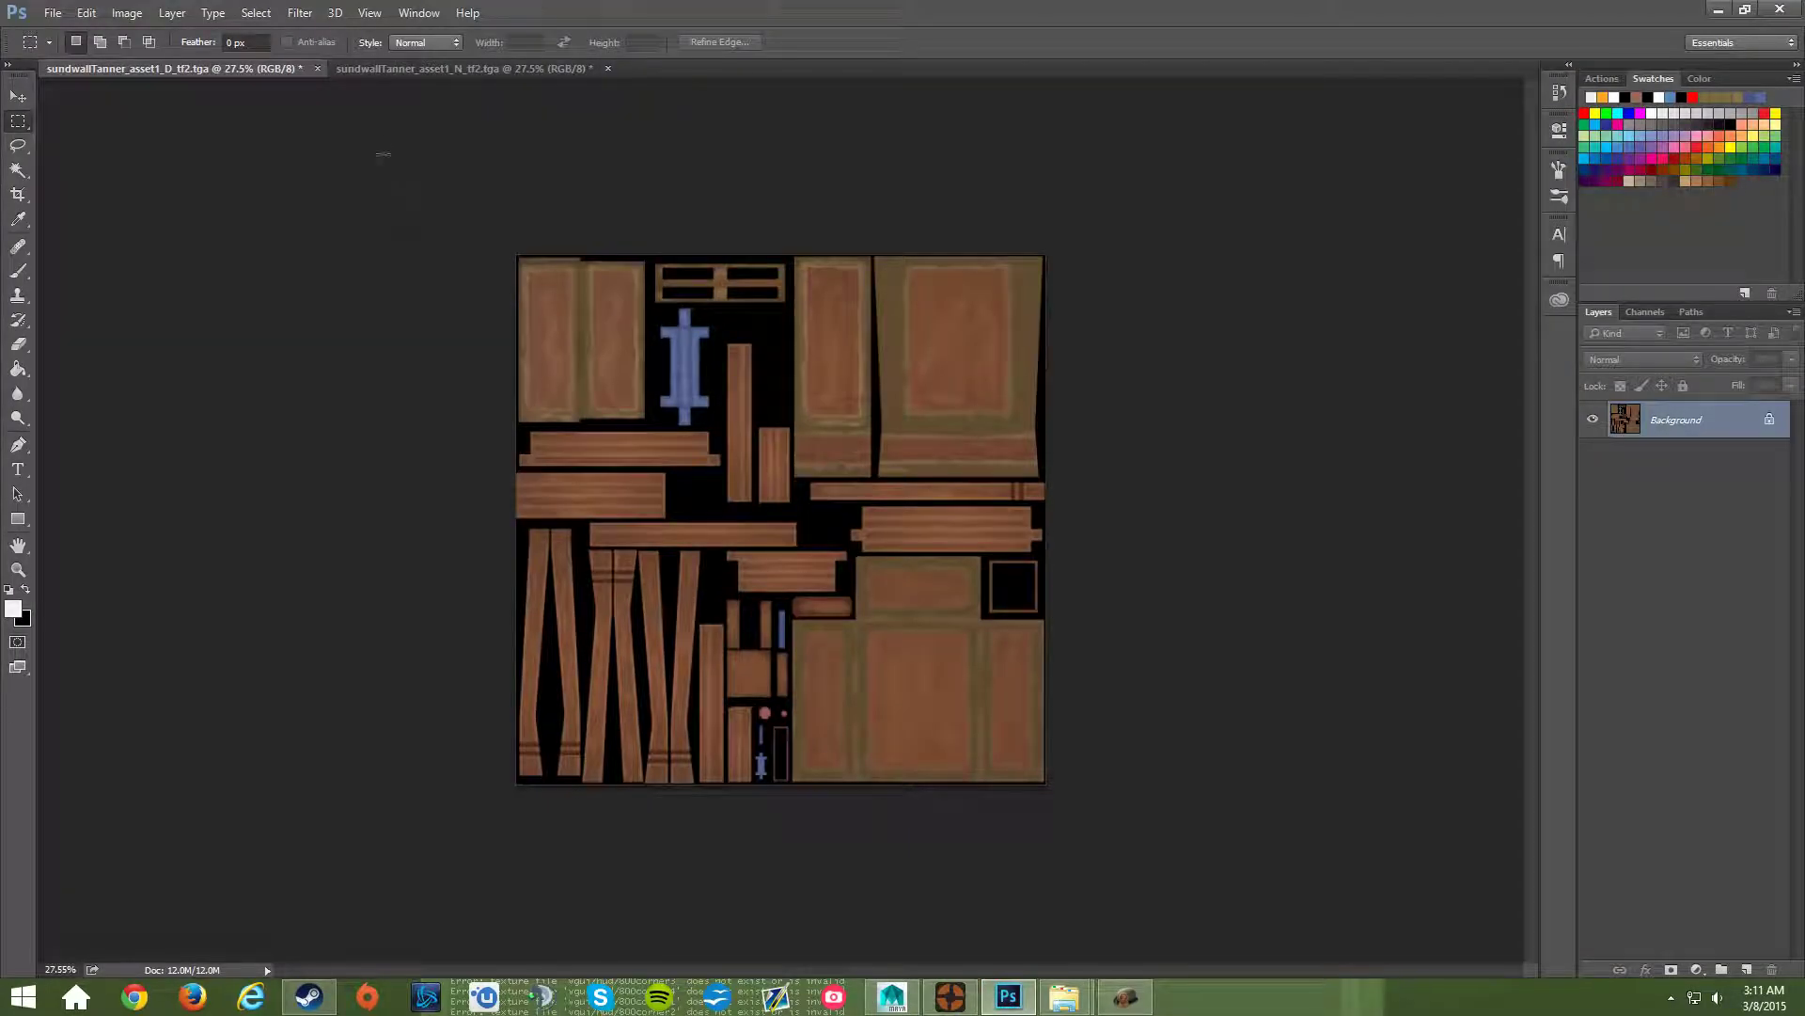
click(395, 70)
click(254, 72)
click(892, 997)
alt+drag(849, 430, 943, 432)
alt+drag(871, 648, 818, 569)
click(1081, 1006)
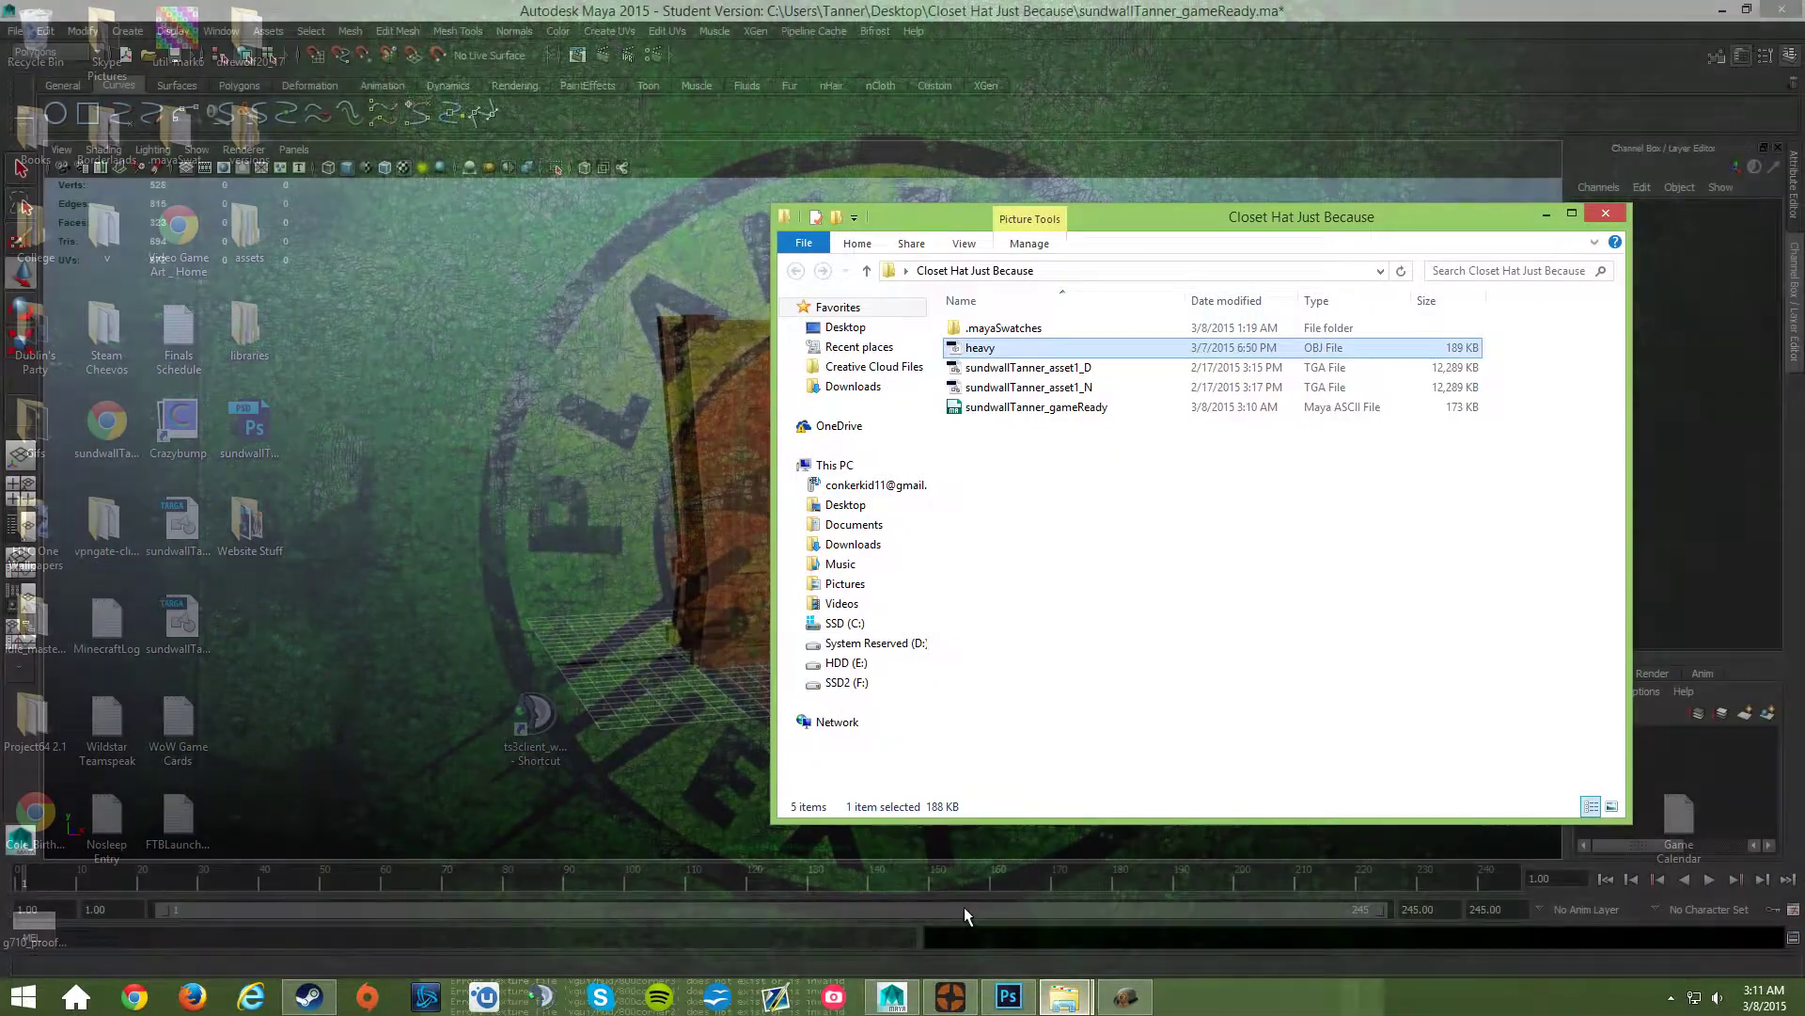
- Import heavy.obj from the Closet Hat Just Because folder into the Maya scene
click(964, 909)
drag(1104, 218, 1251, 193)
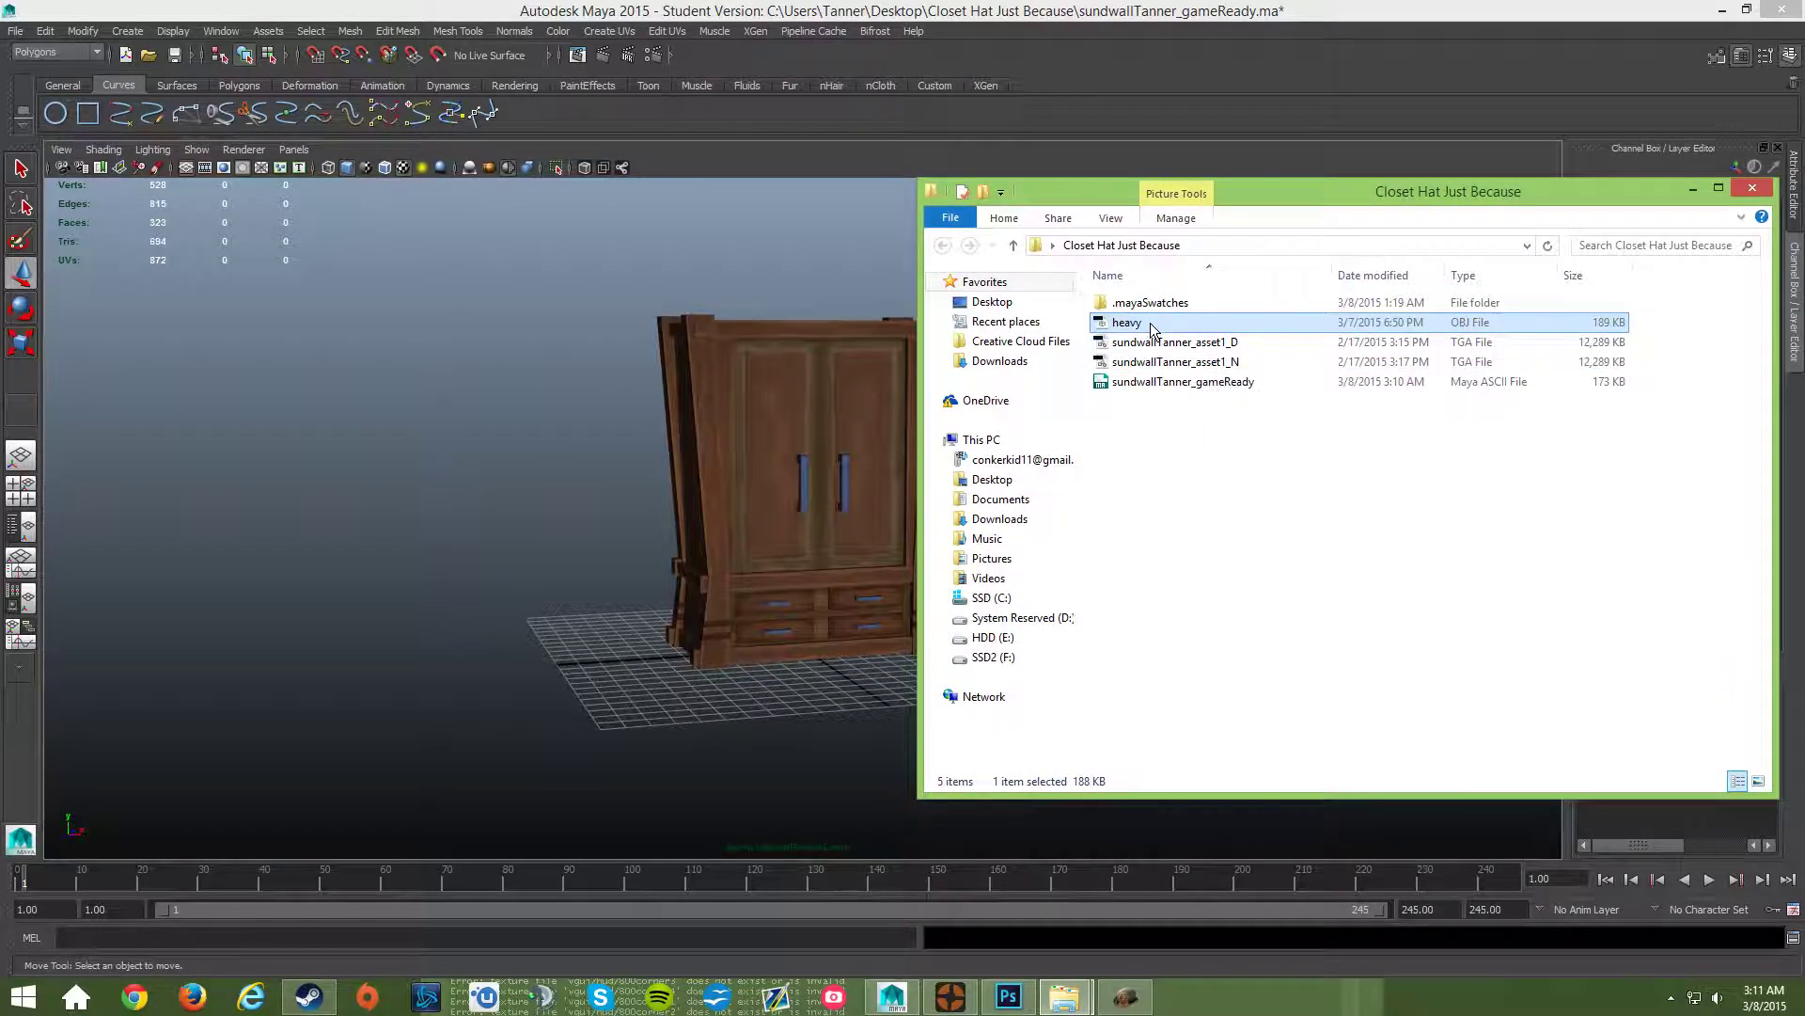
drag(1166, 320, 630, 517)
click(901, 521)
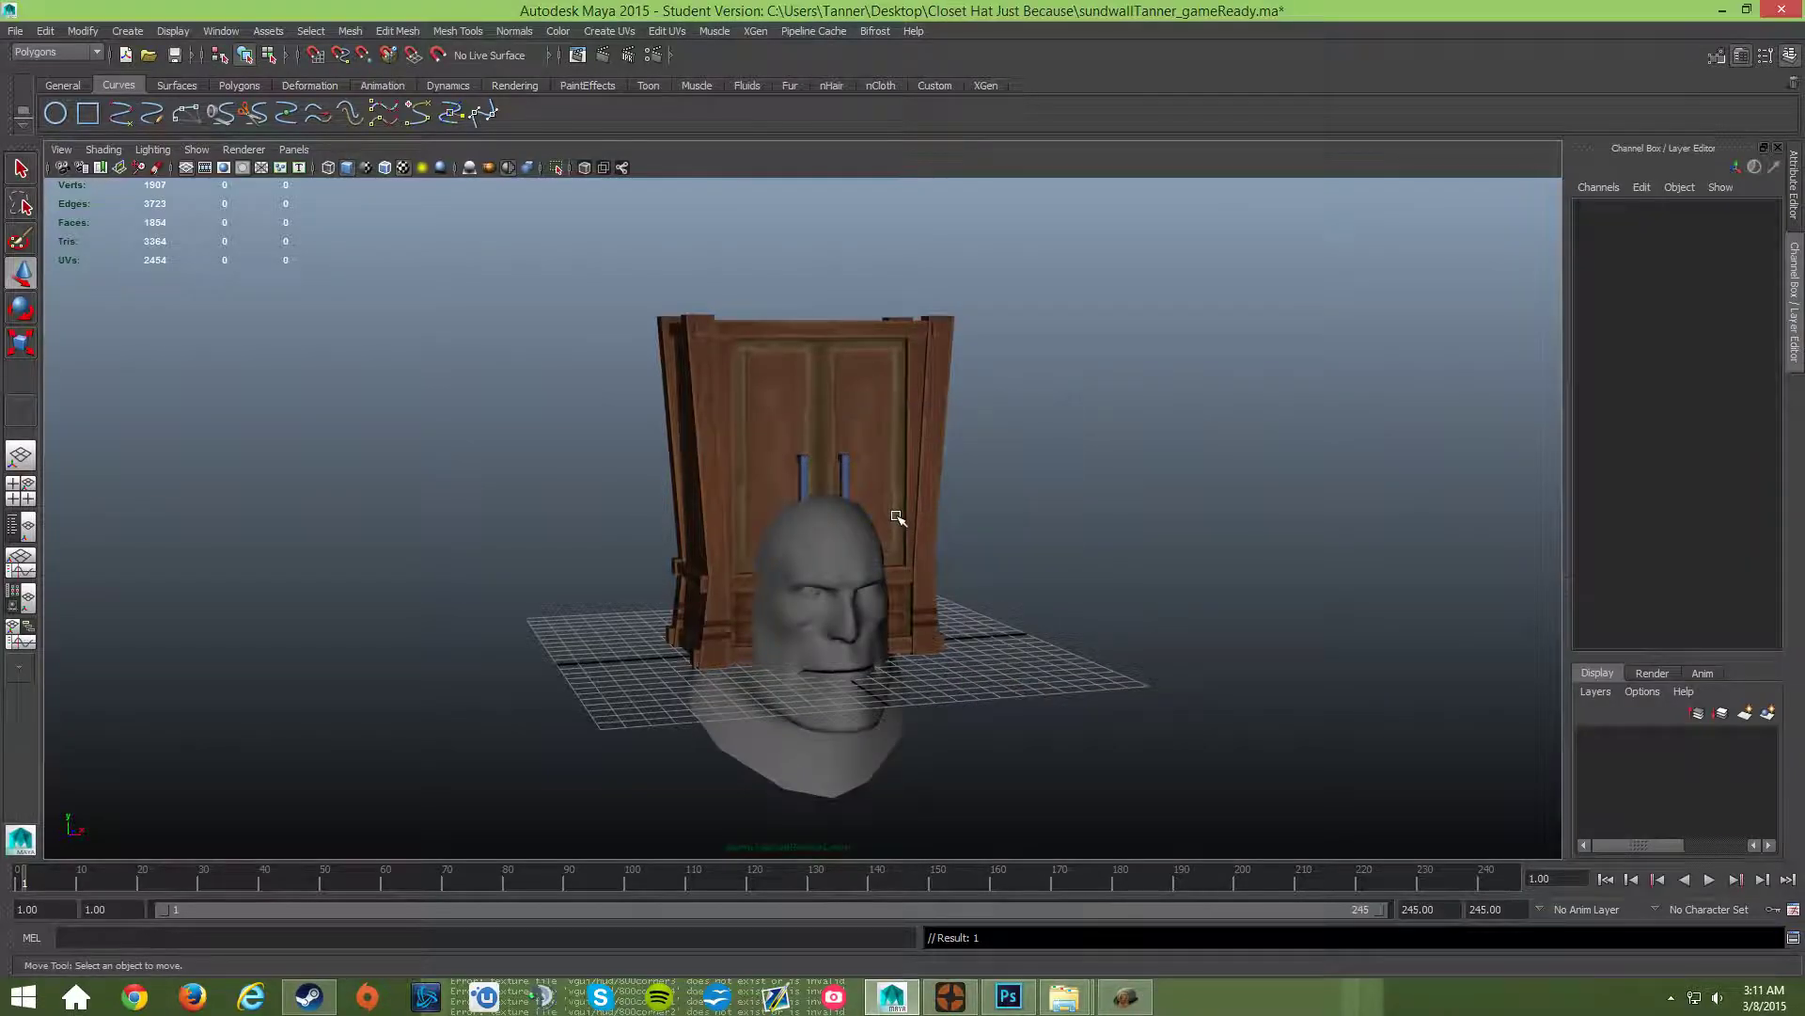
- Move the closetHat mesh up to Translate Y 6.816 so it sits on the head
alt+drag(893, 513, 858, 471)
click(766, 385)
alt+drag(766, 386, 695, 526)
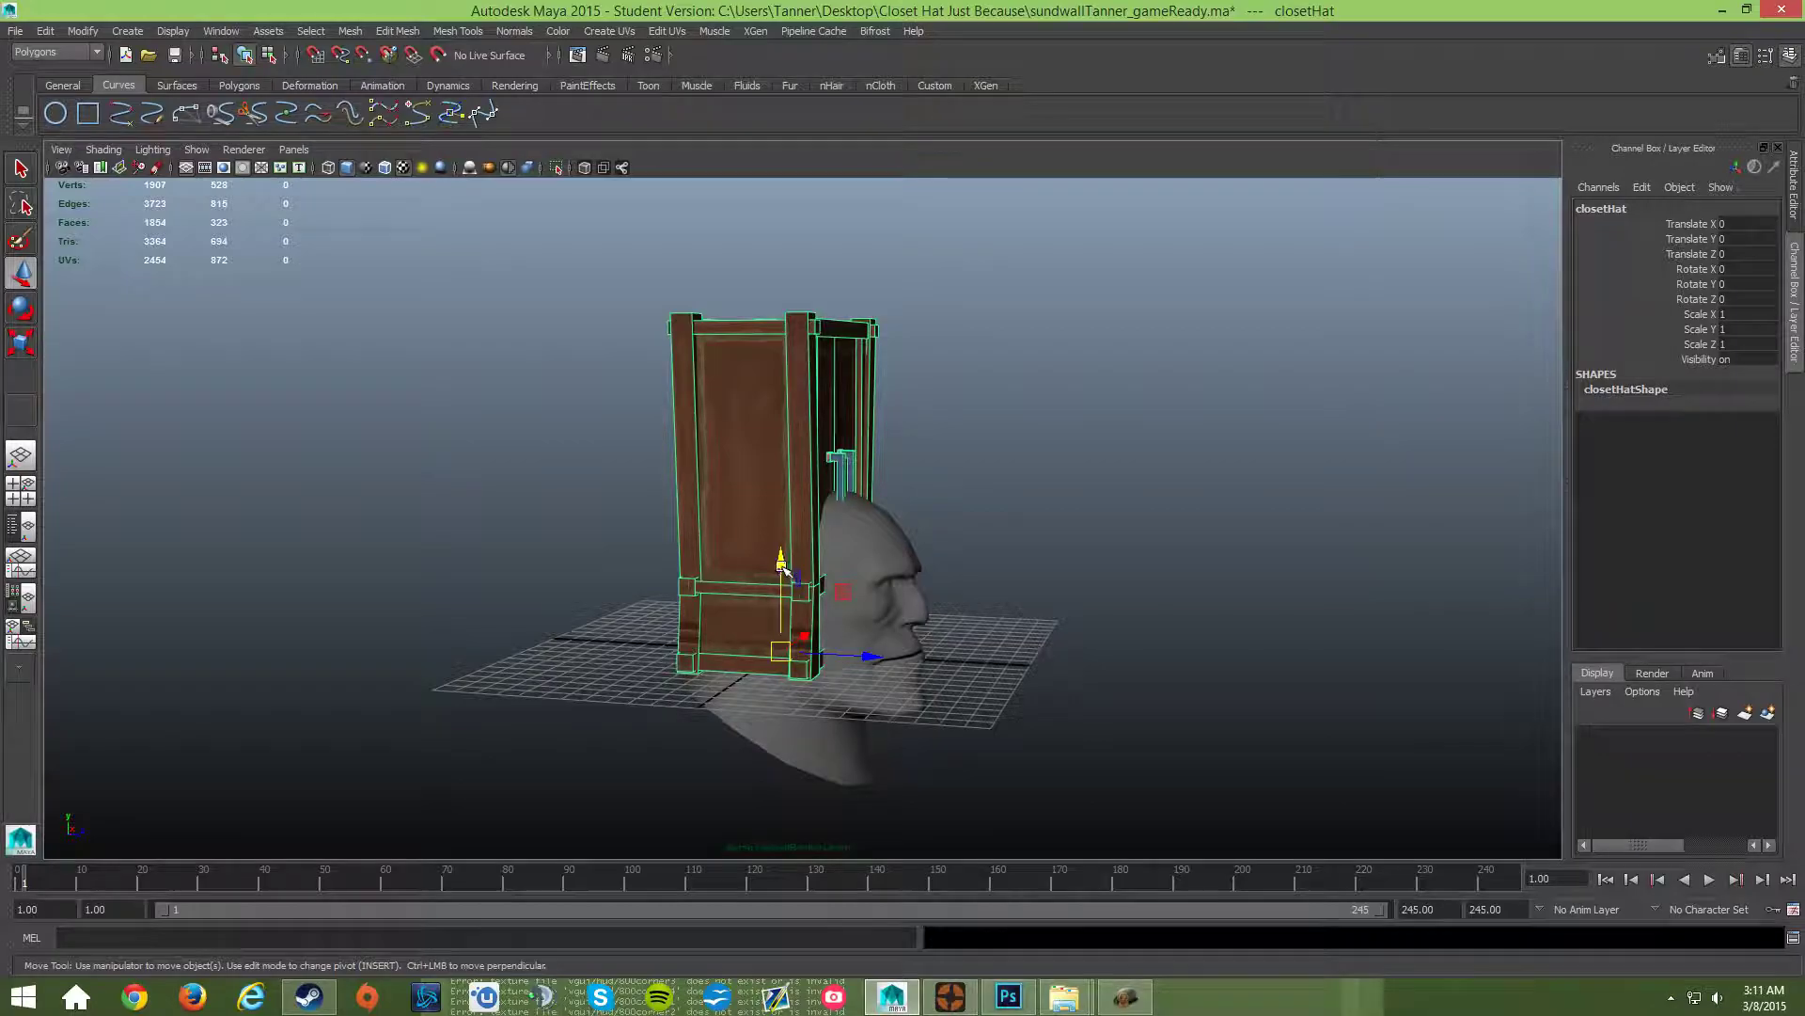
drag(777, 570, 1069, 443)
click(1068, 443)
alt+drag(827, 471, 765, 382)
- Triangulate the closetHat mesh, giving it 2225 faces
click(766, 383)
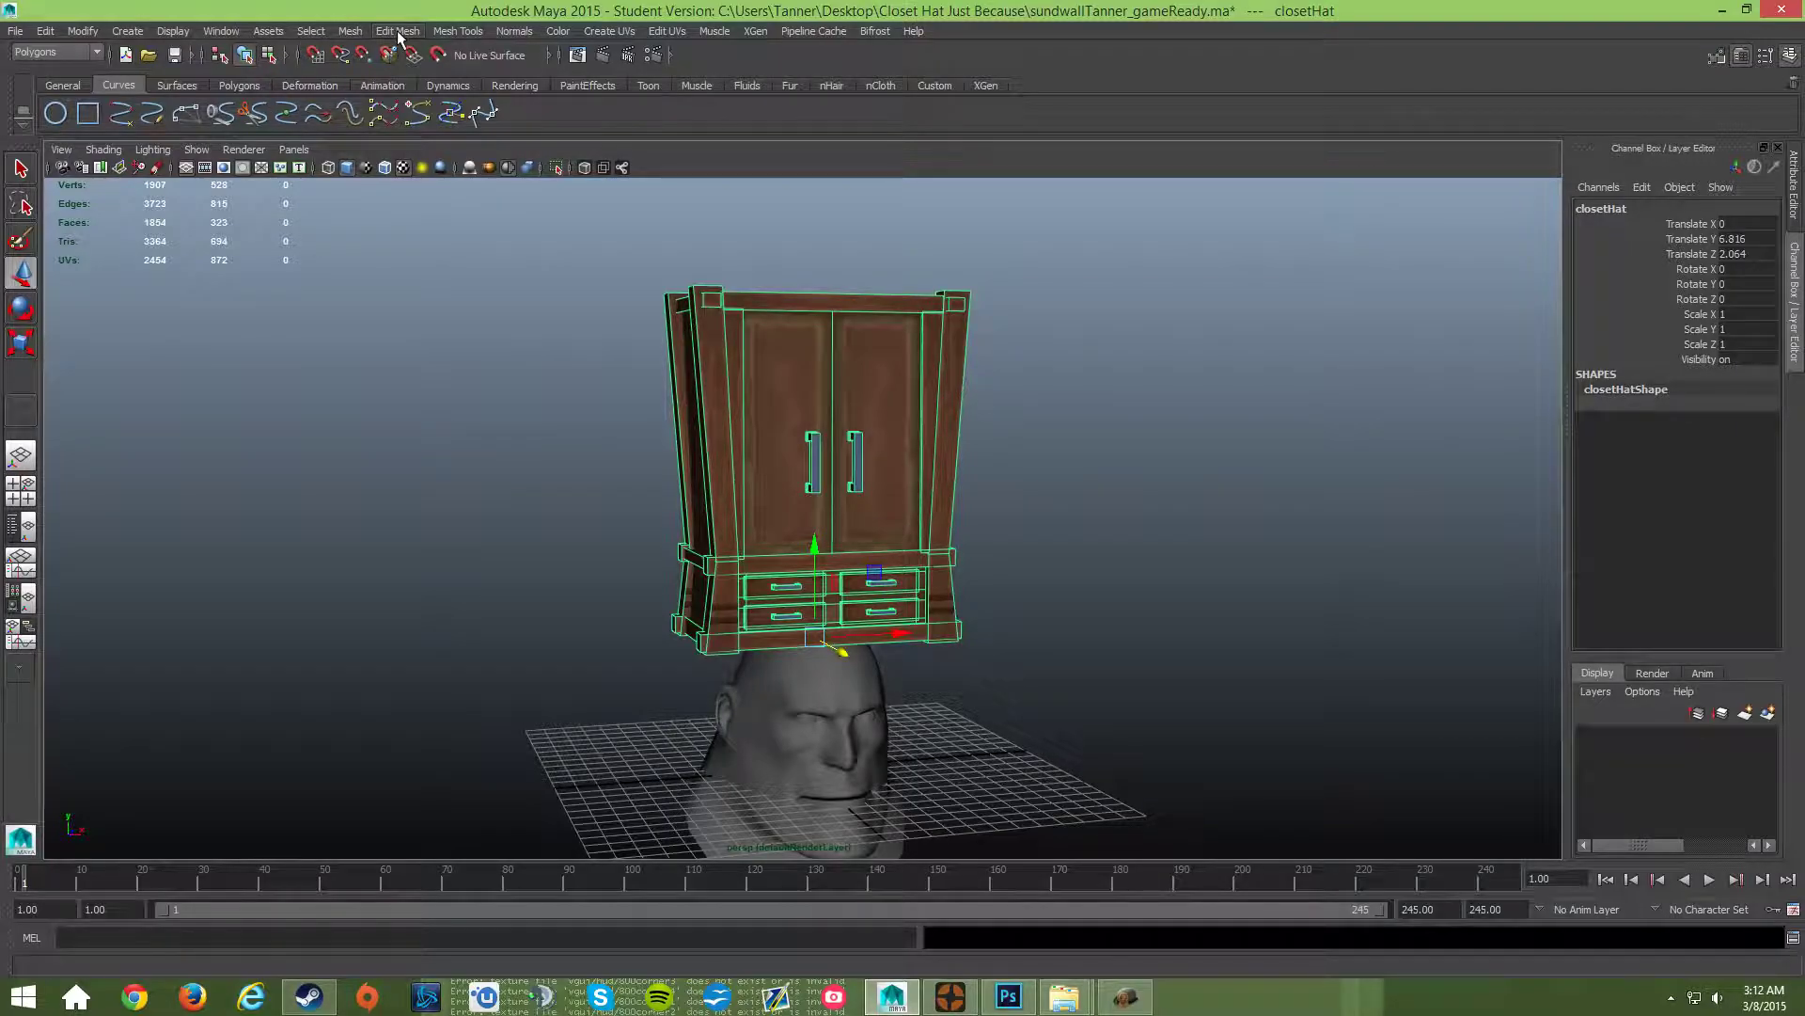
click(349, 31)
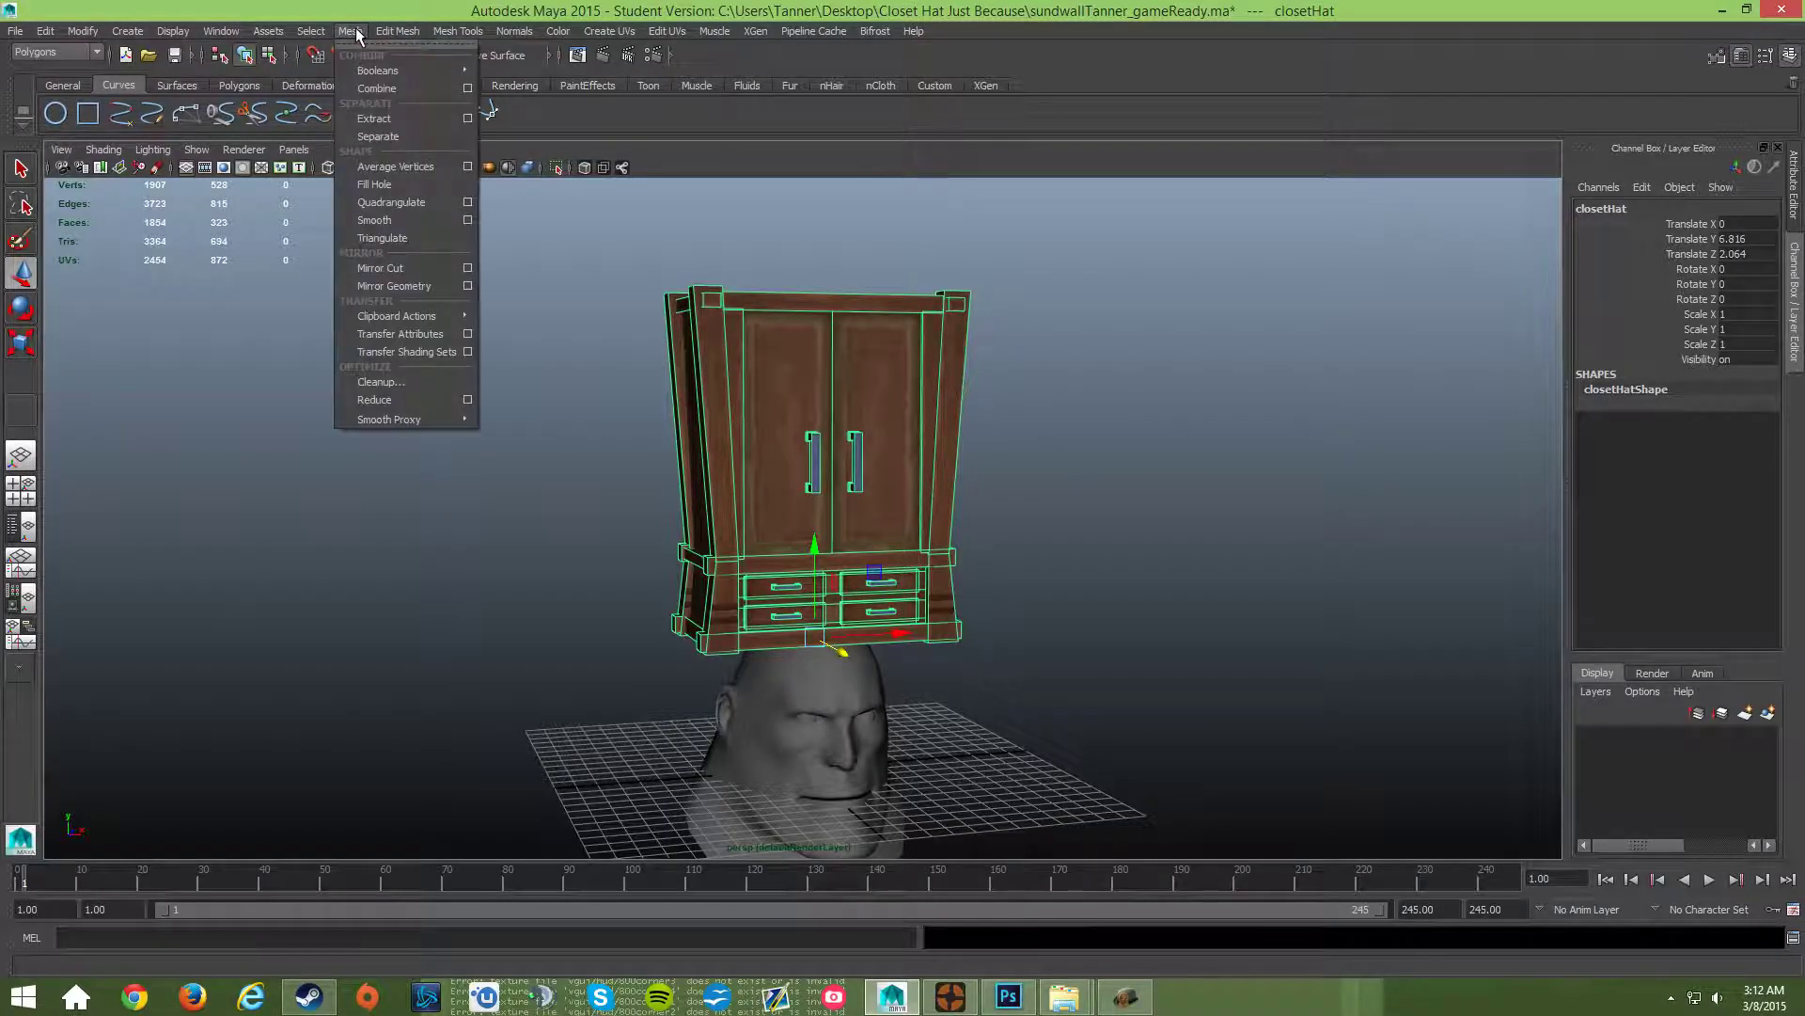
click(421, 240)
alt+drag(672, 316, 606, 307)
- Open Export Selection with OBJexport as the file type
click(15, 31)
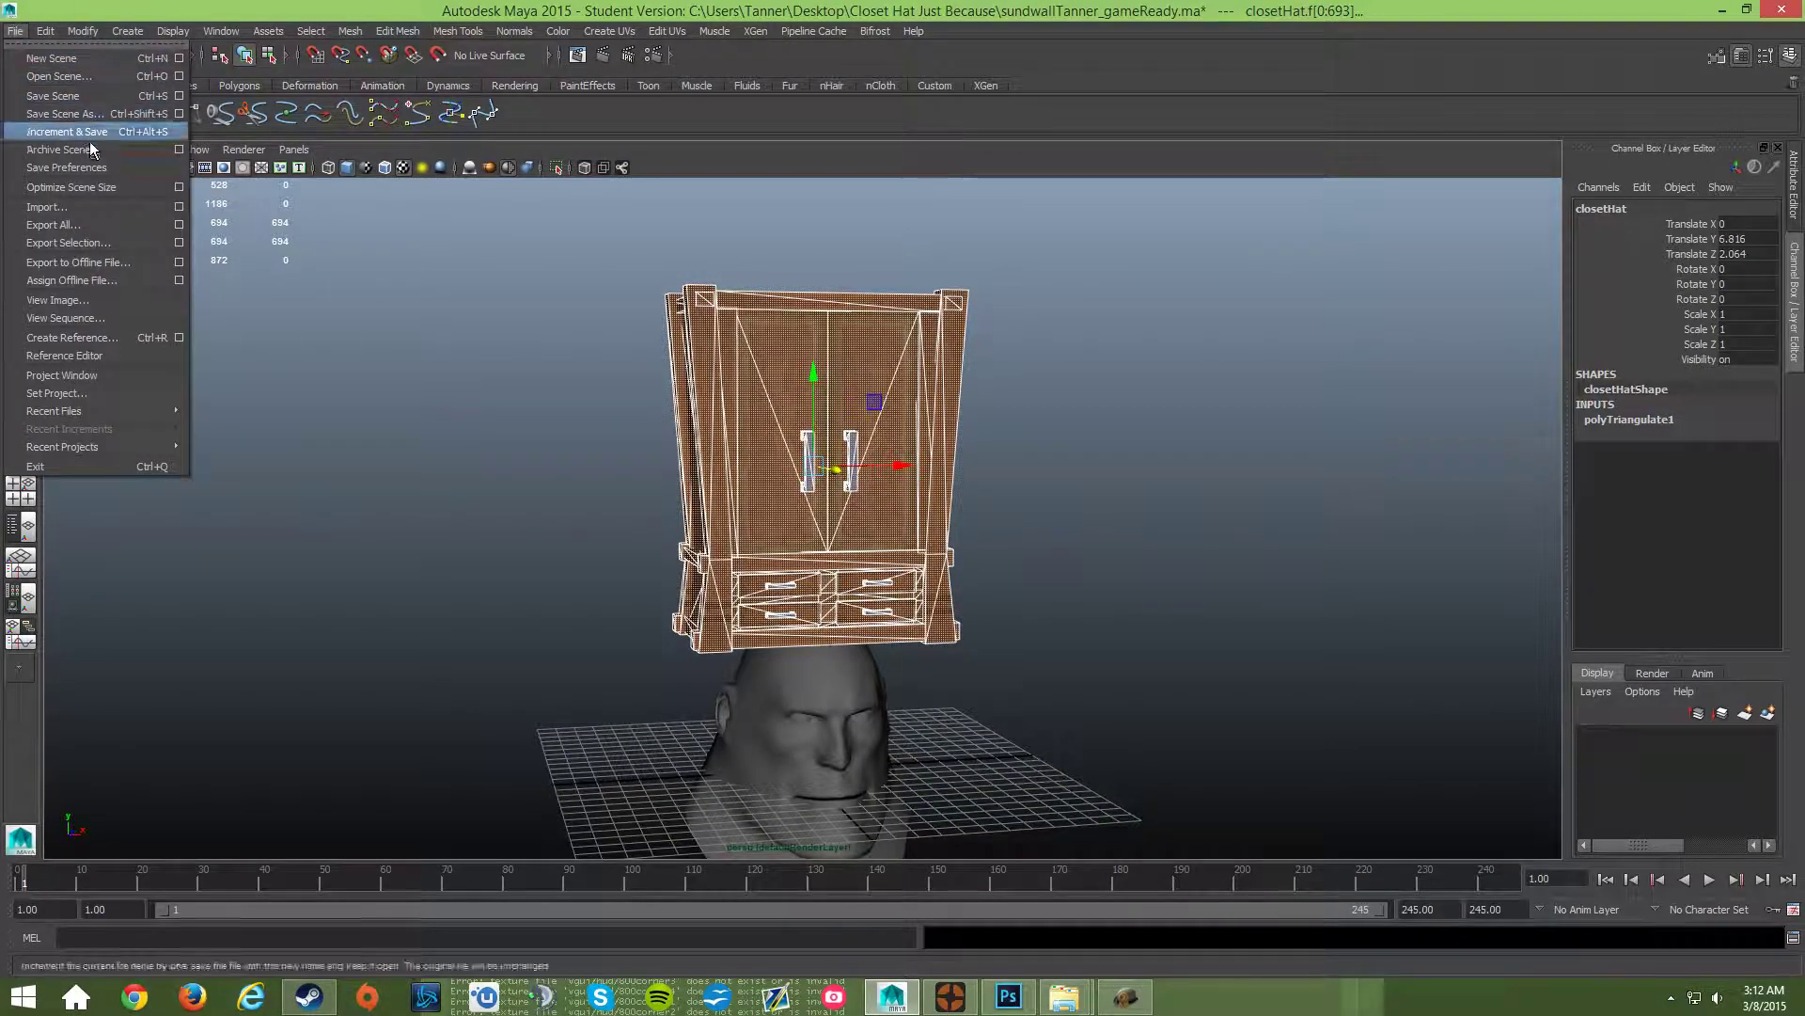
click(128, 242)
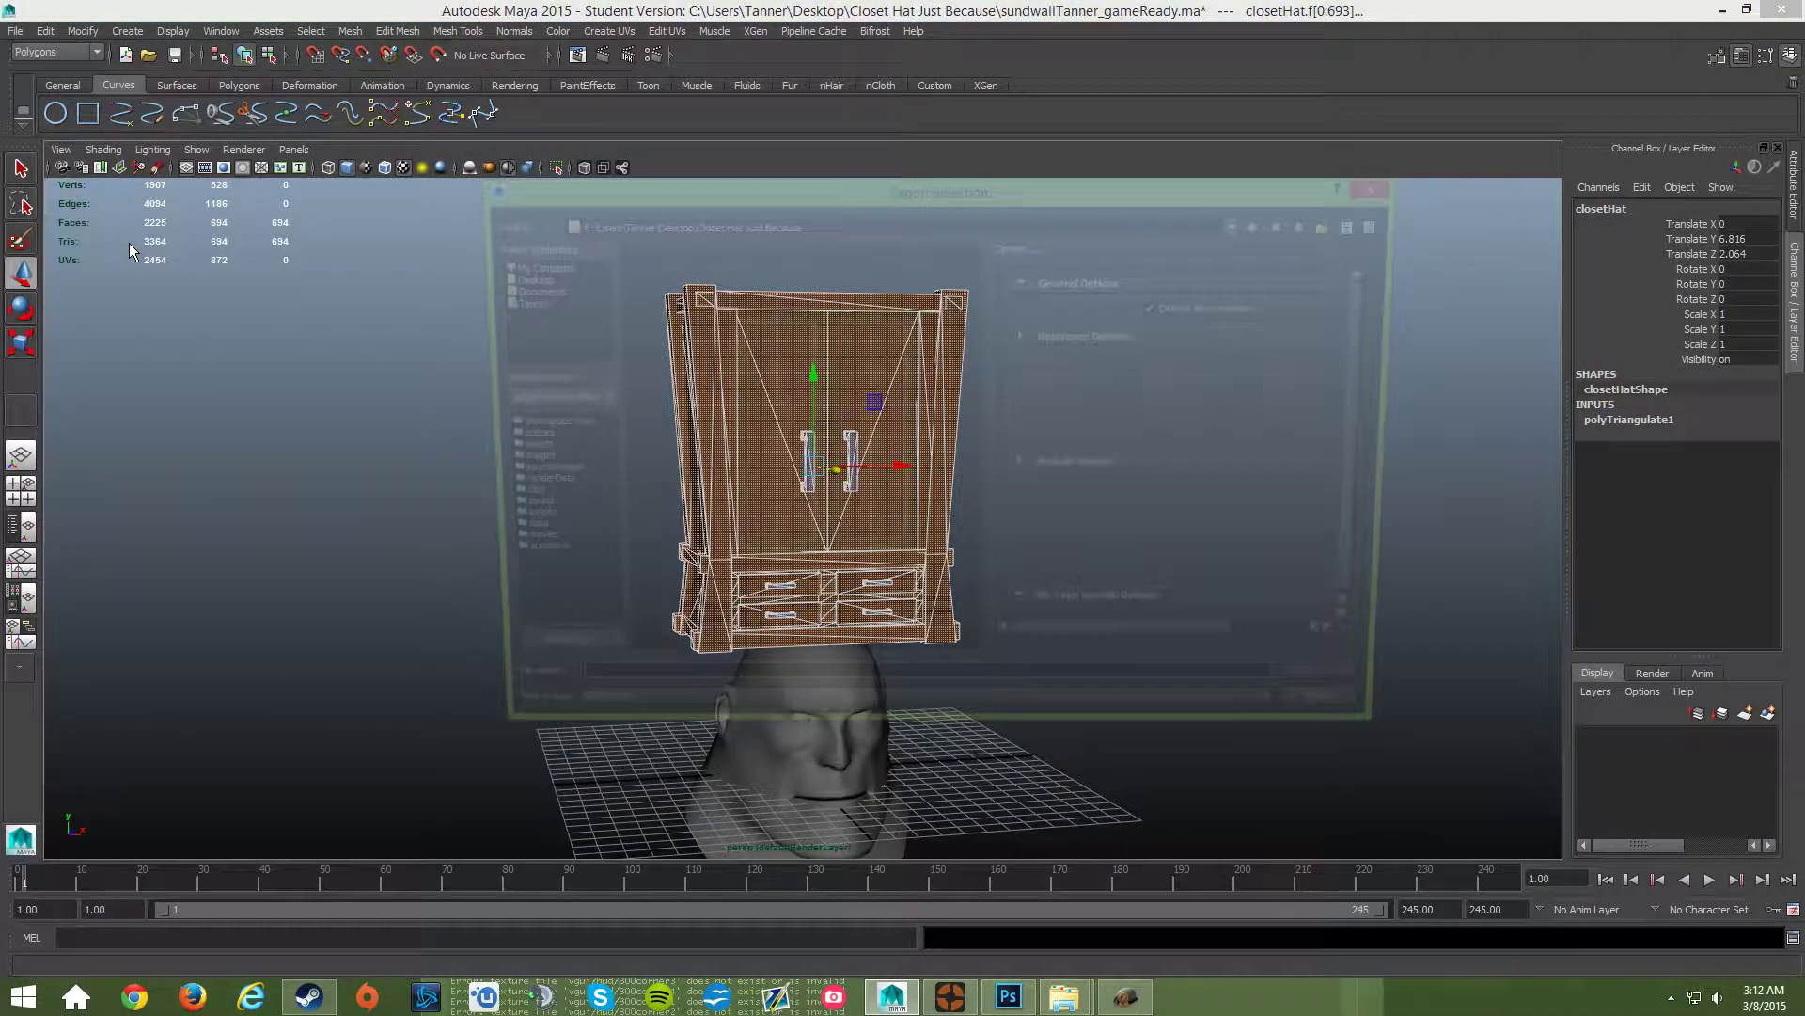
click(610, 725)
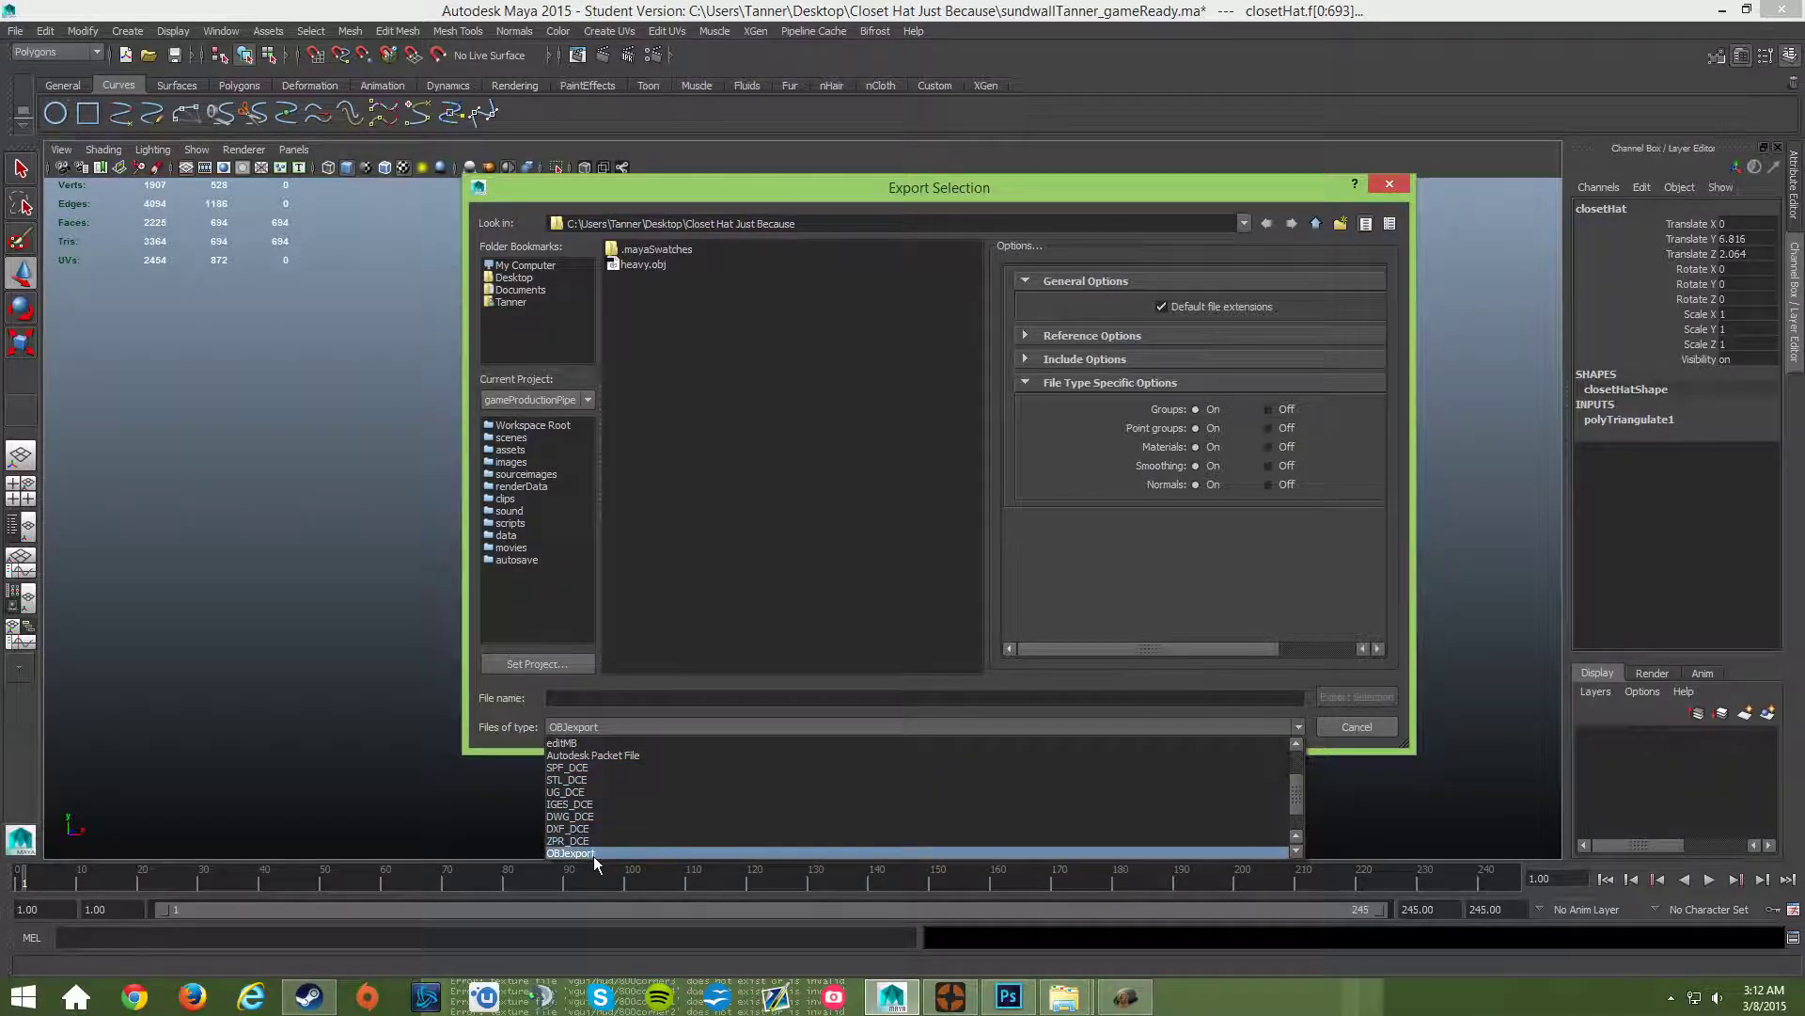
click(589, 726)
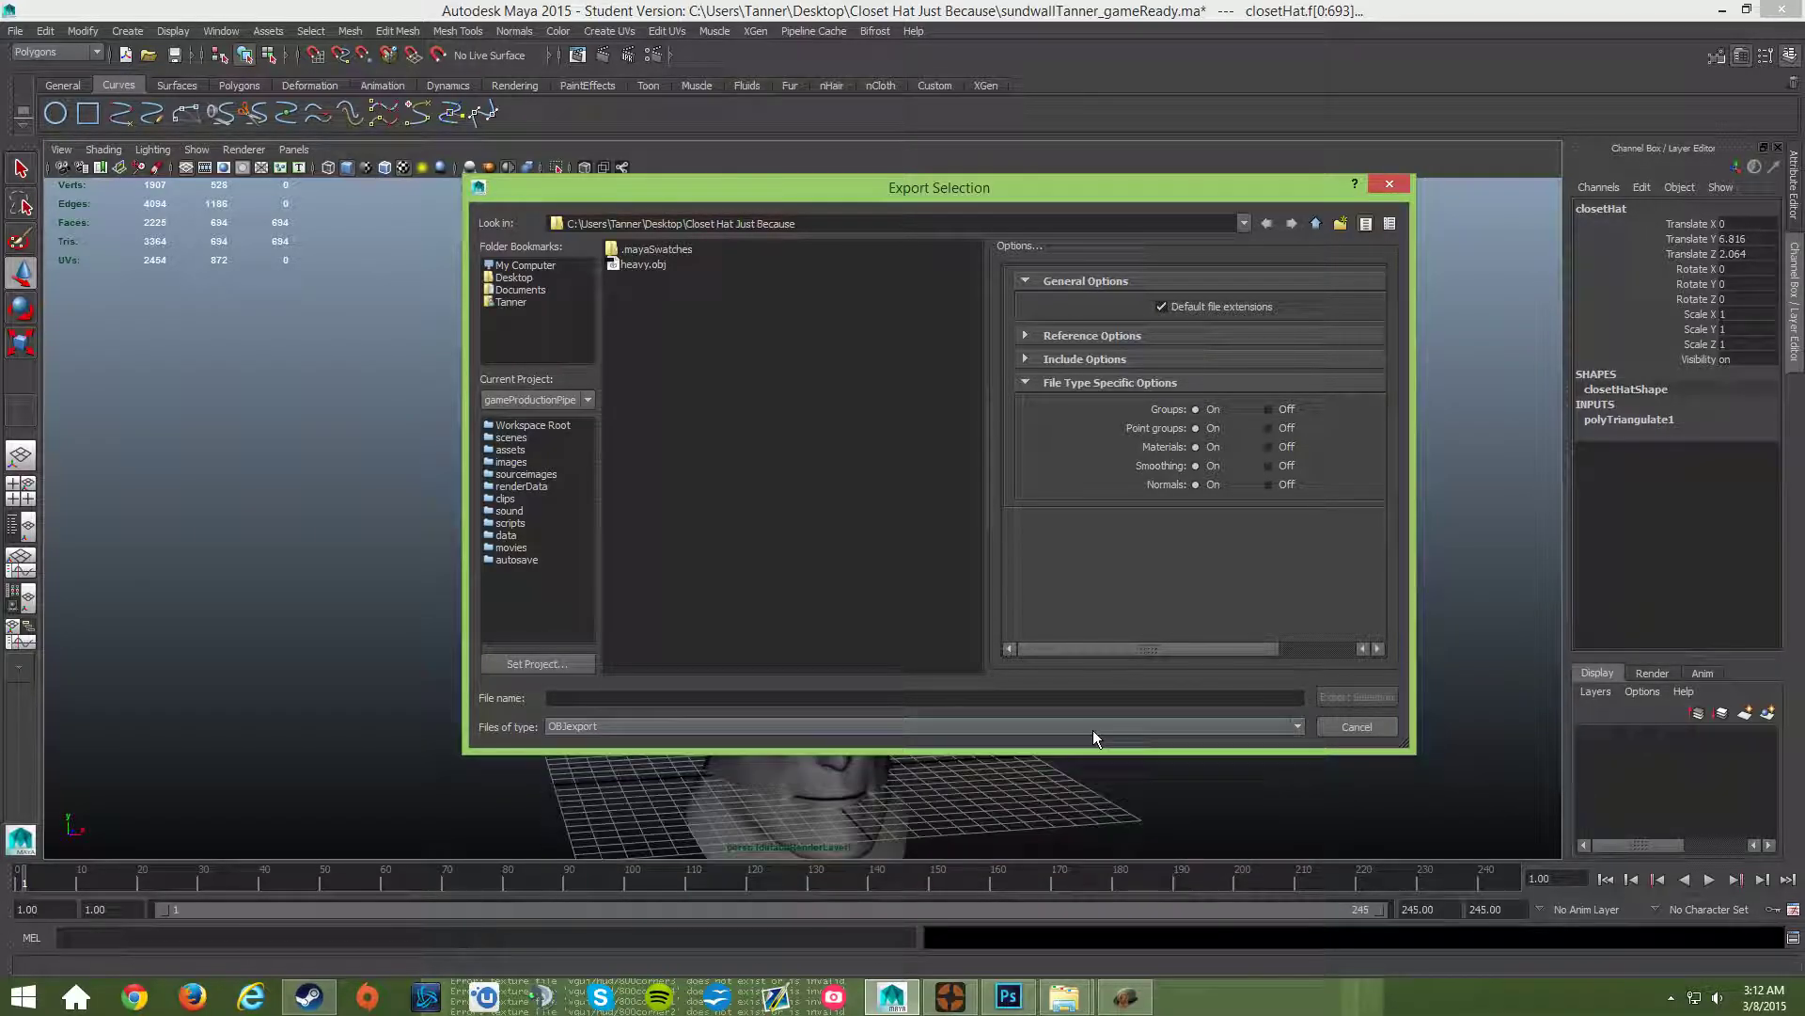
- Cancel the export and confirm objExport.mll is loaded in the Plug-in Manager
click(1357, 726)
click(221, 36)
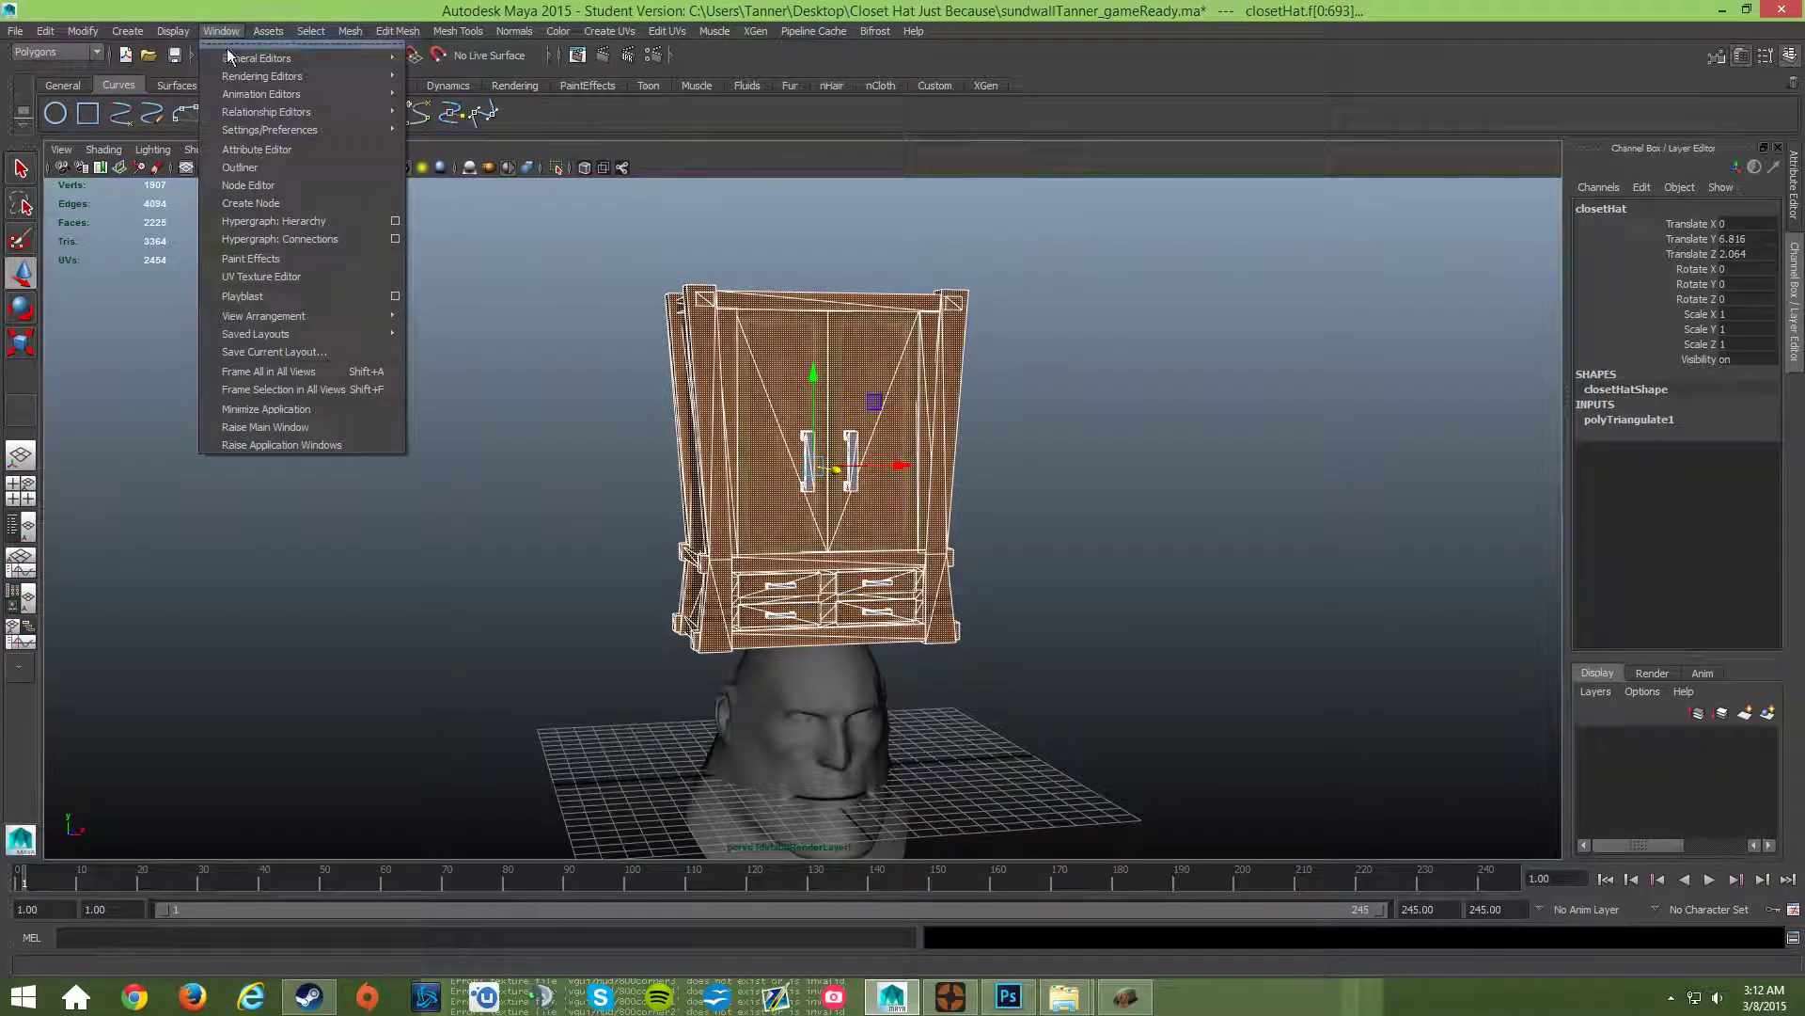
mouse_move(270, 131)
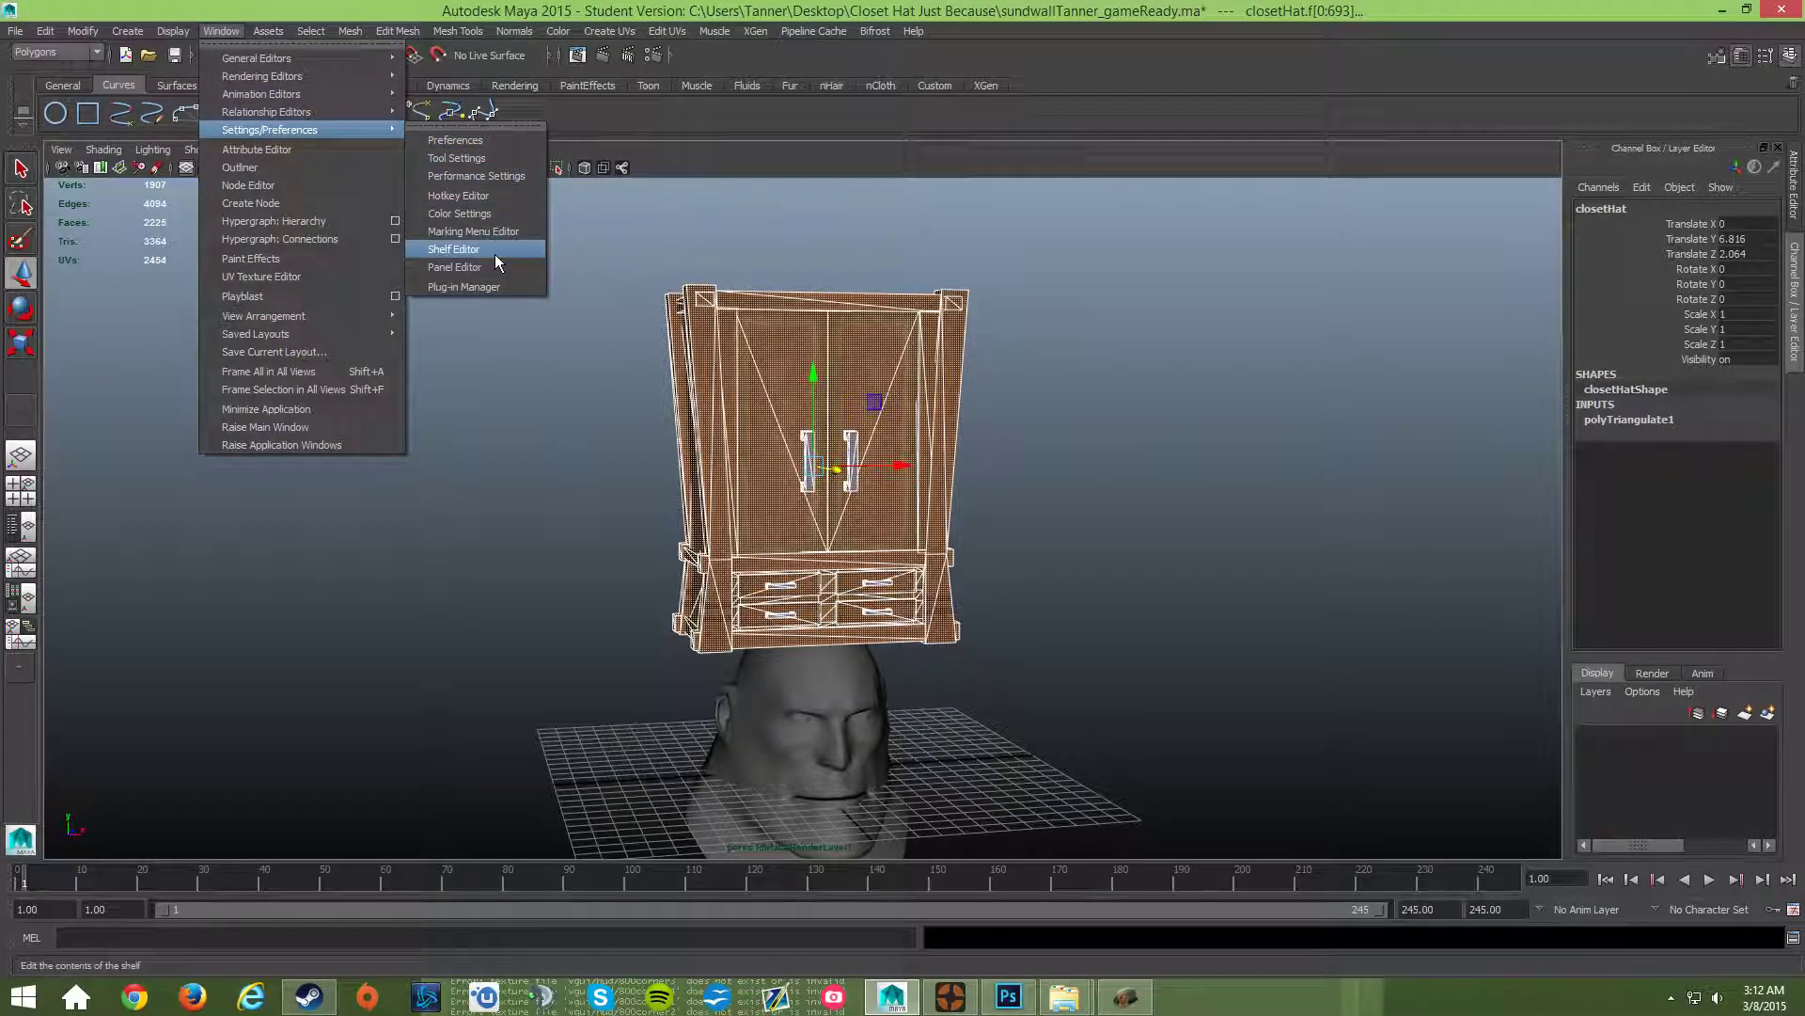
click(495, 287)
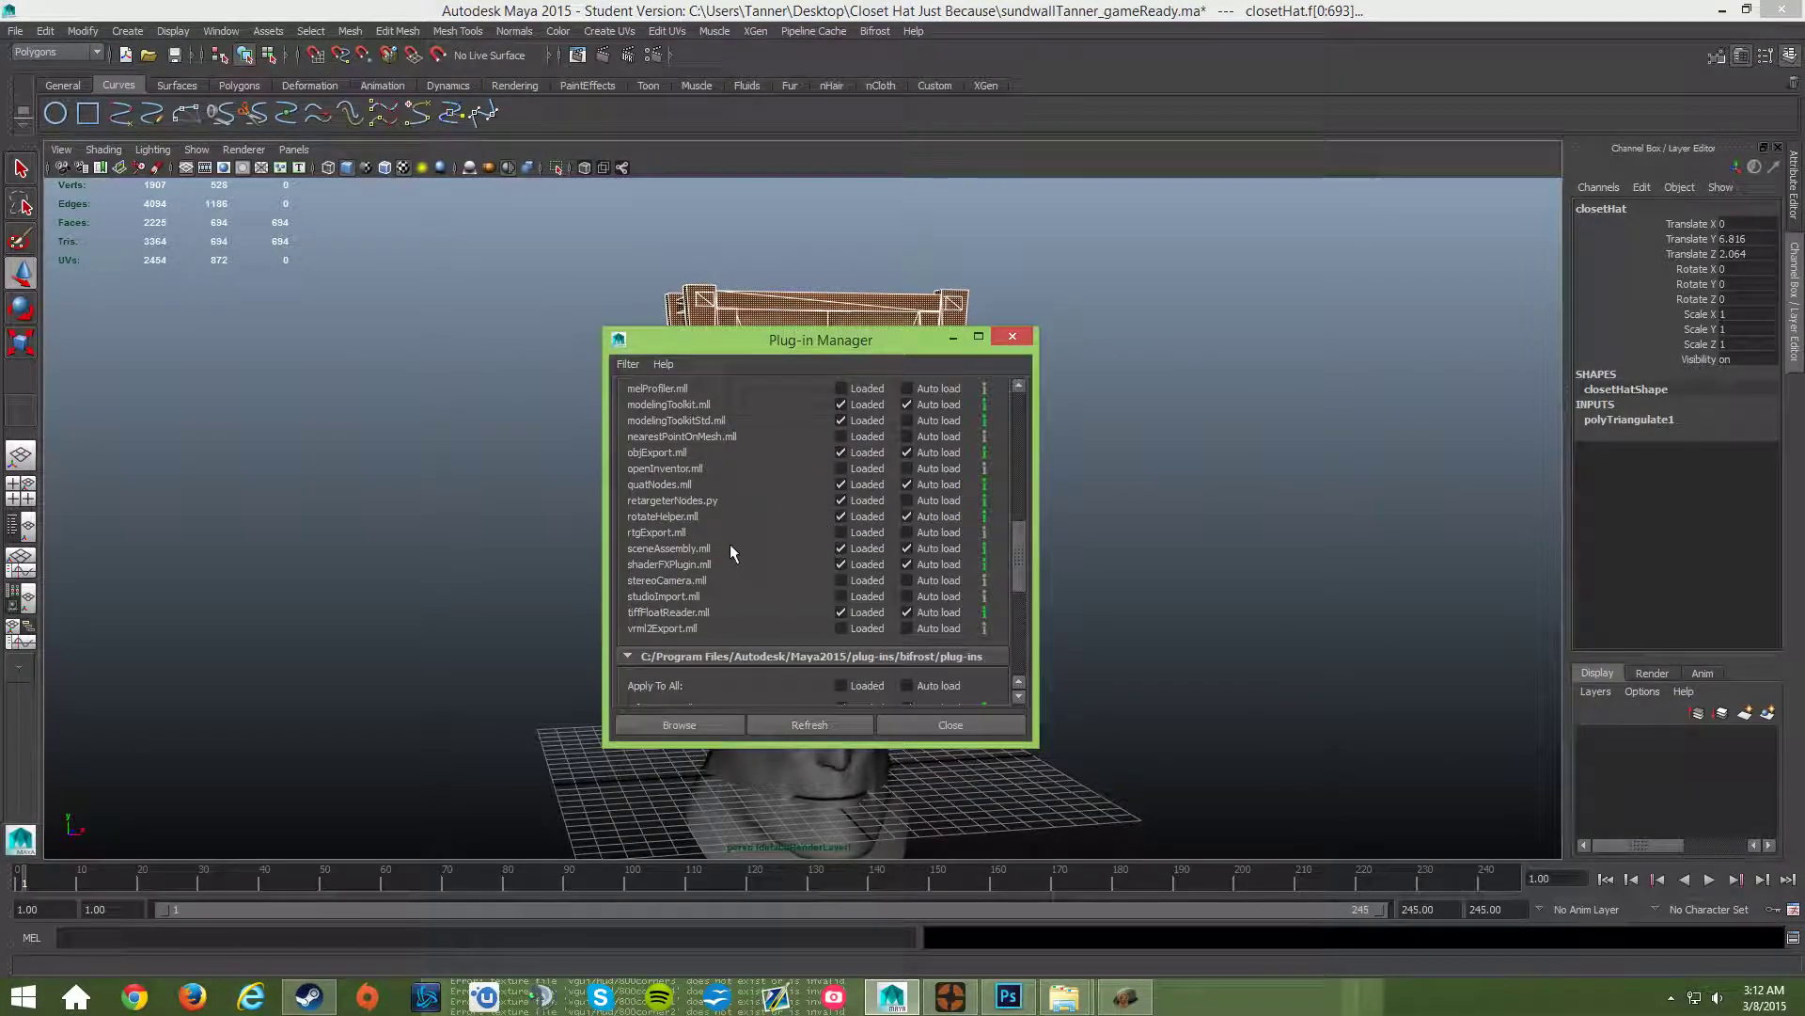
scroll(709, 585, down, 1)
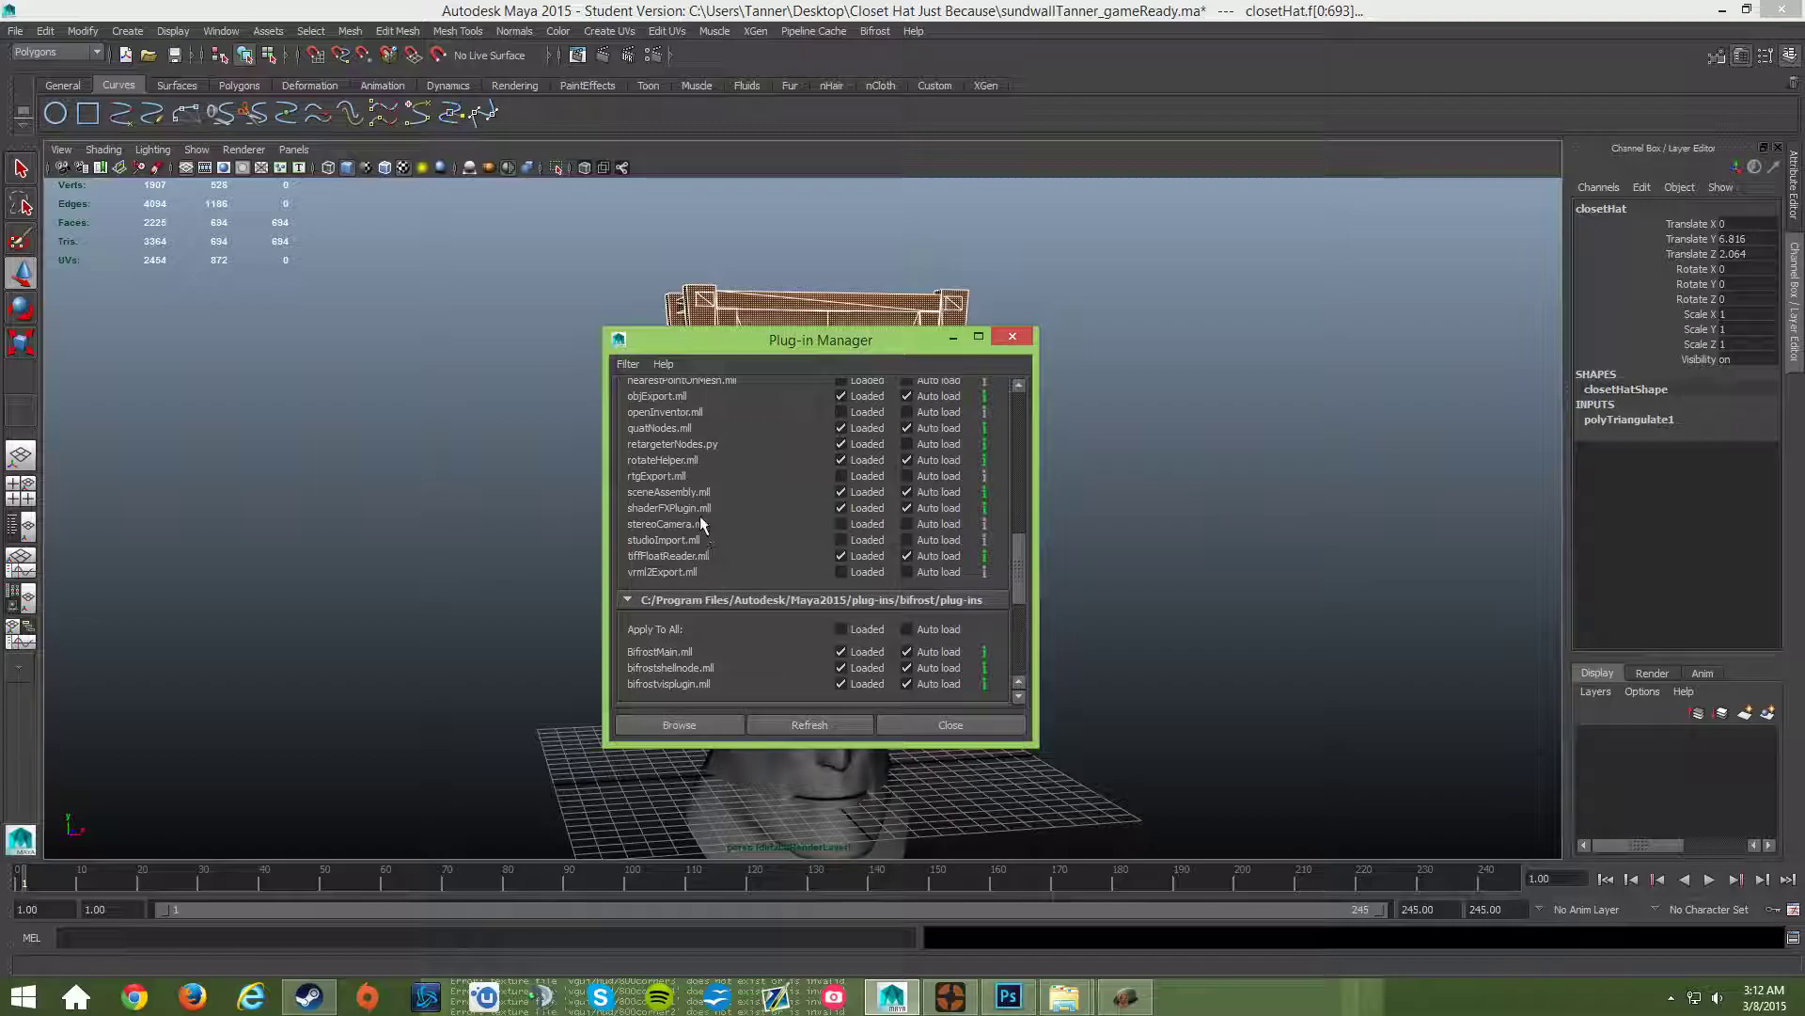
scroll(700, 518, up, 1)
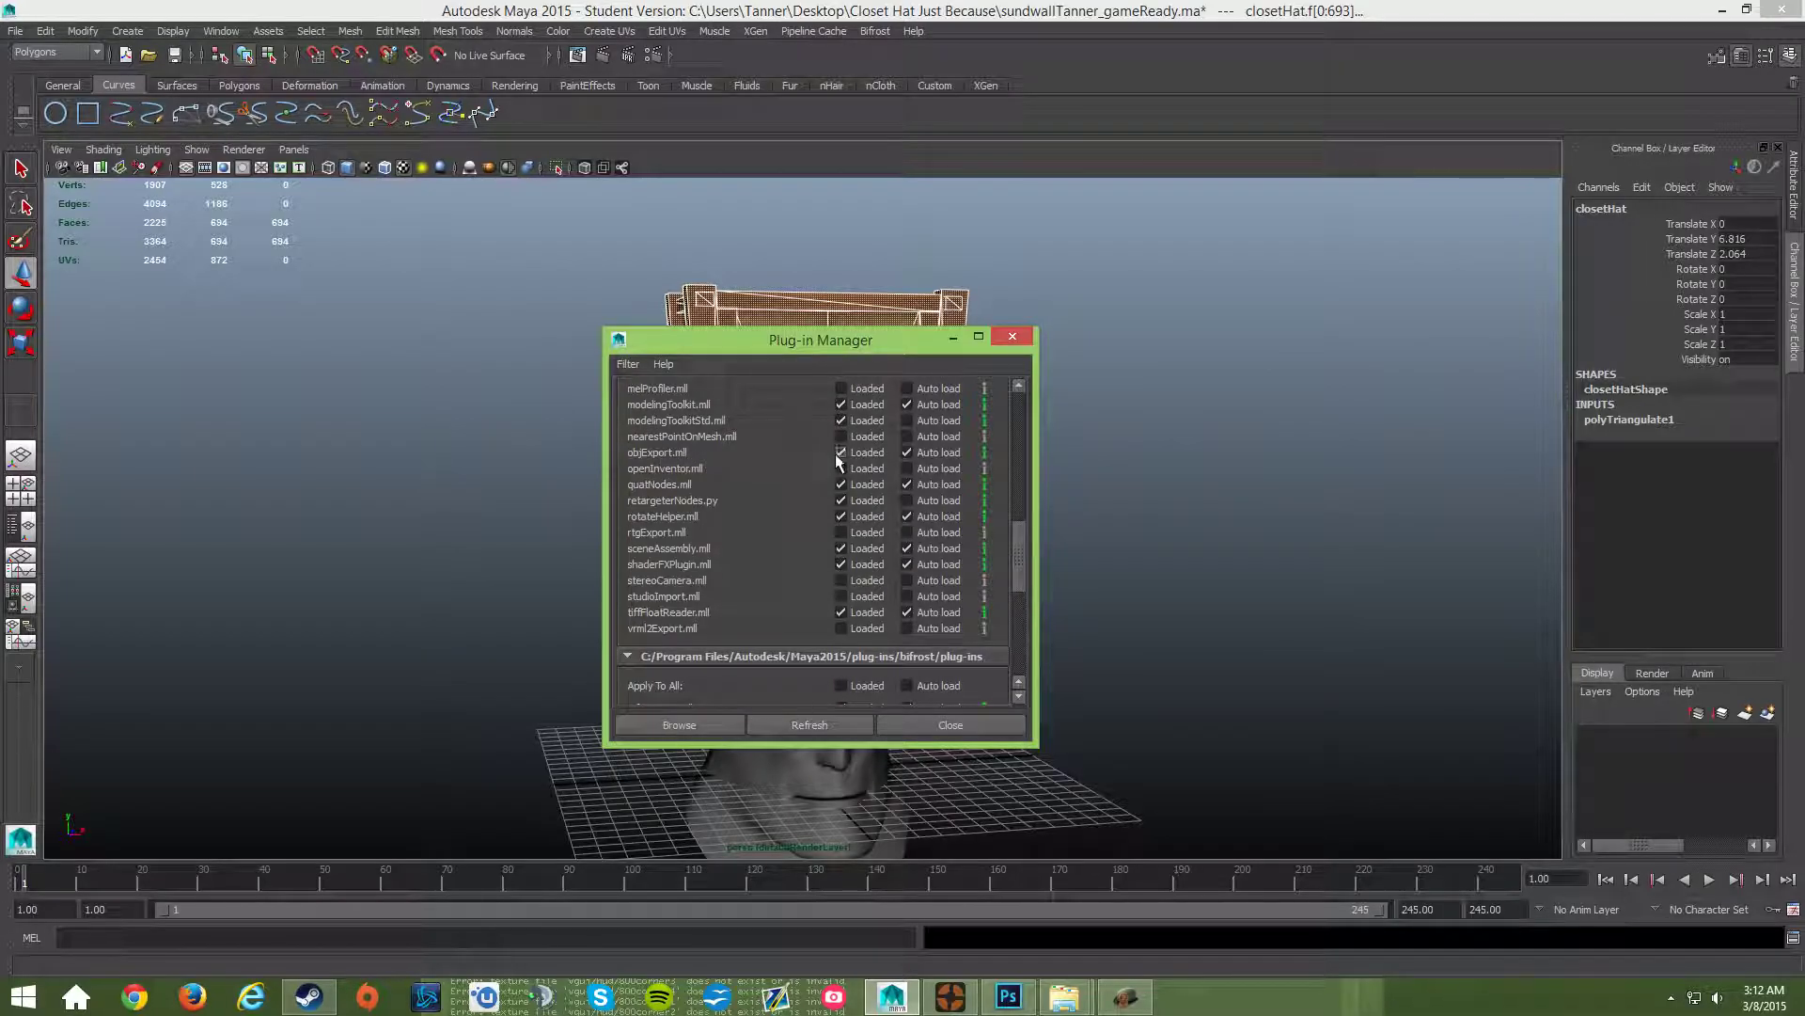
click(961, 720)
- Export the selected triangulated closet as closetHat_lod1.obj
click(15, 30)
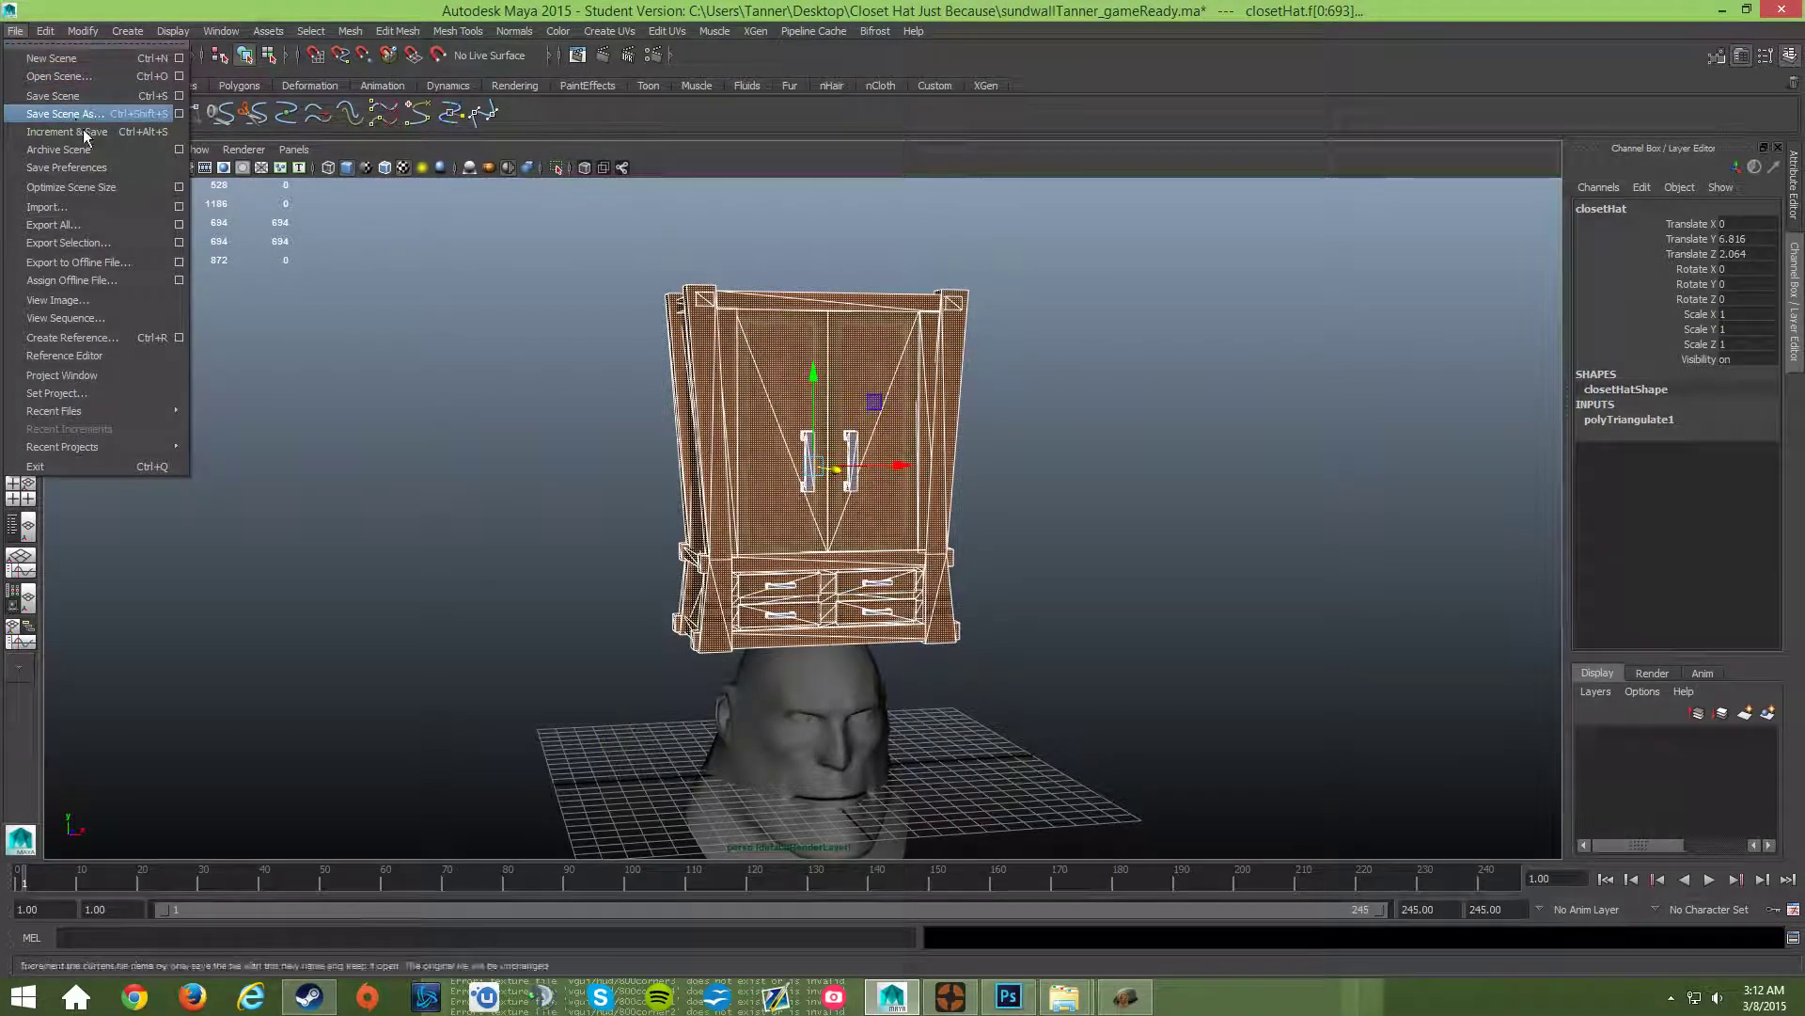
click(122, 244)
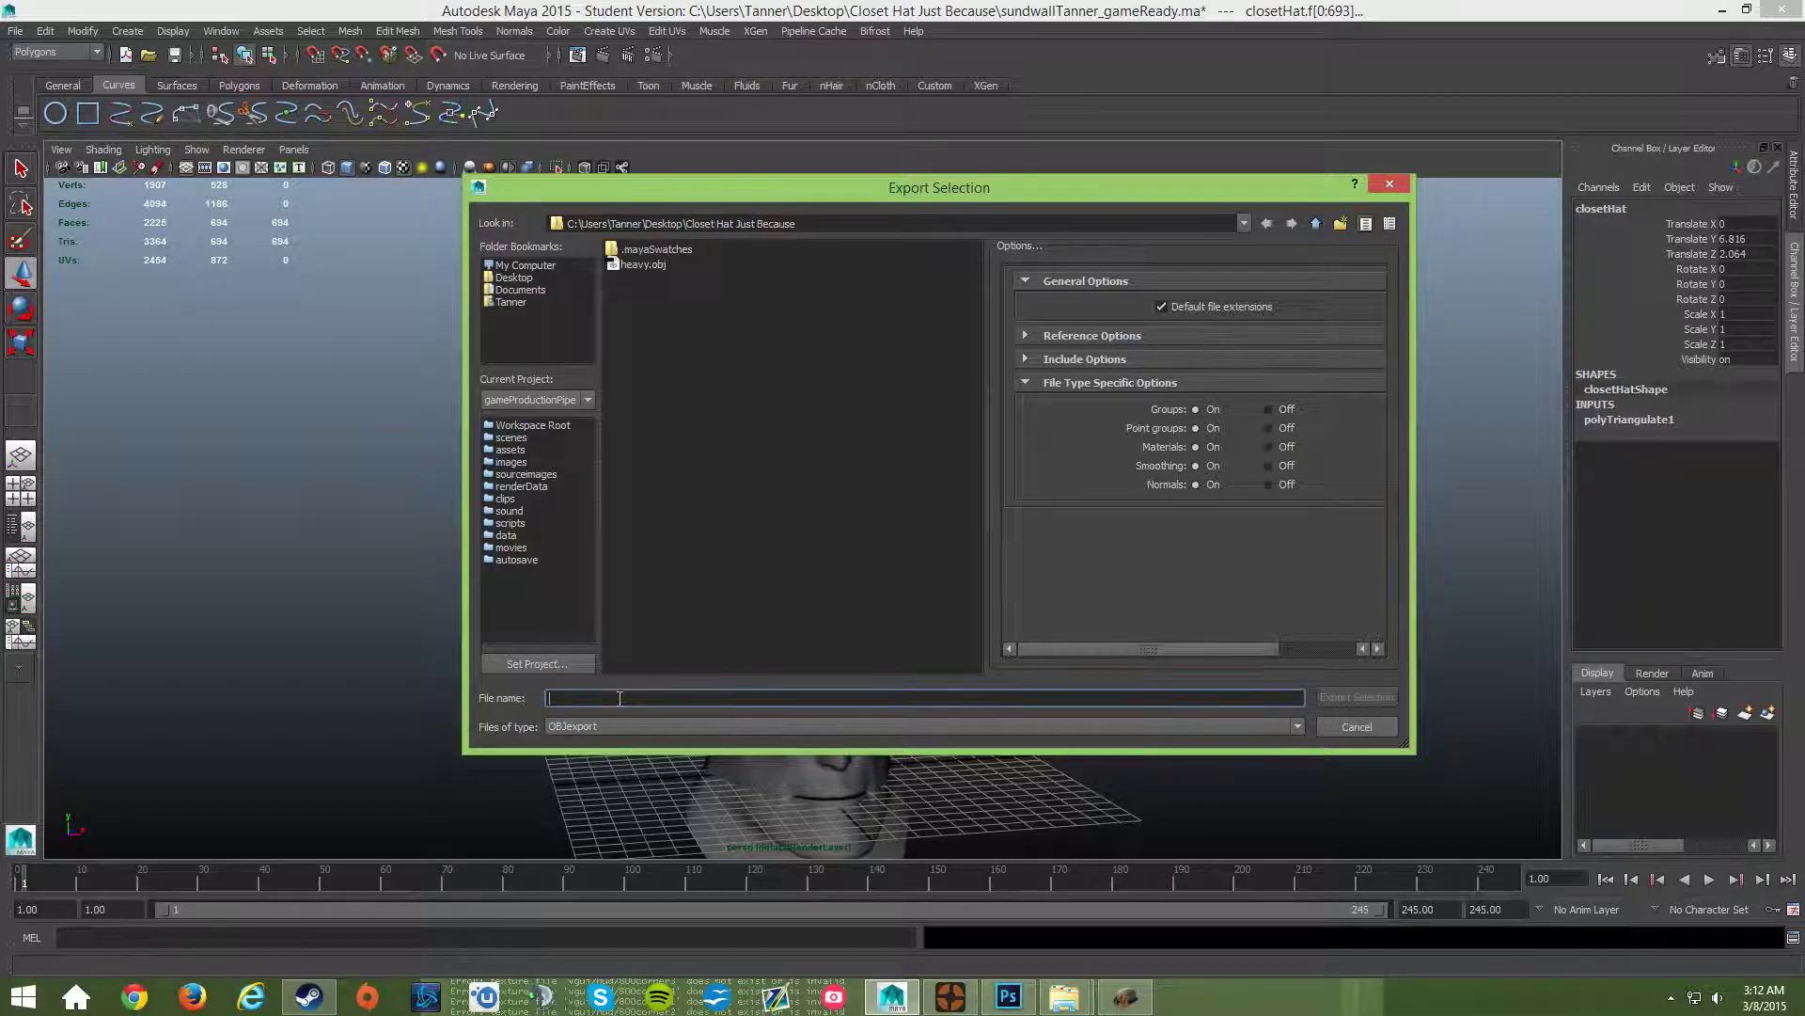
text(closetHat_lod1)
click(1364, 698)
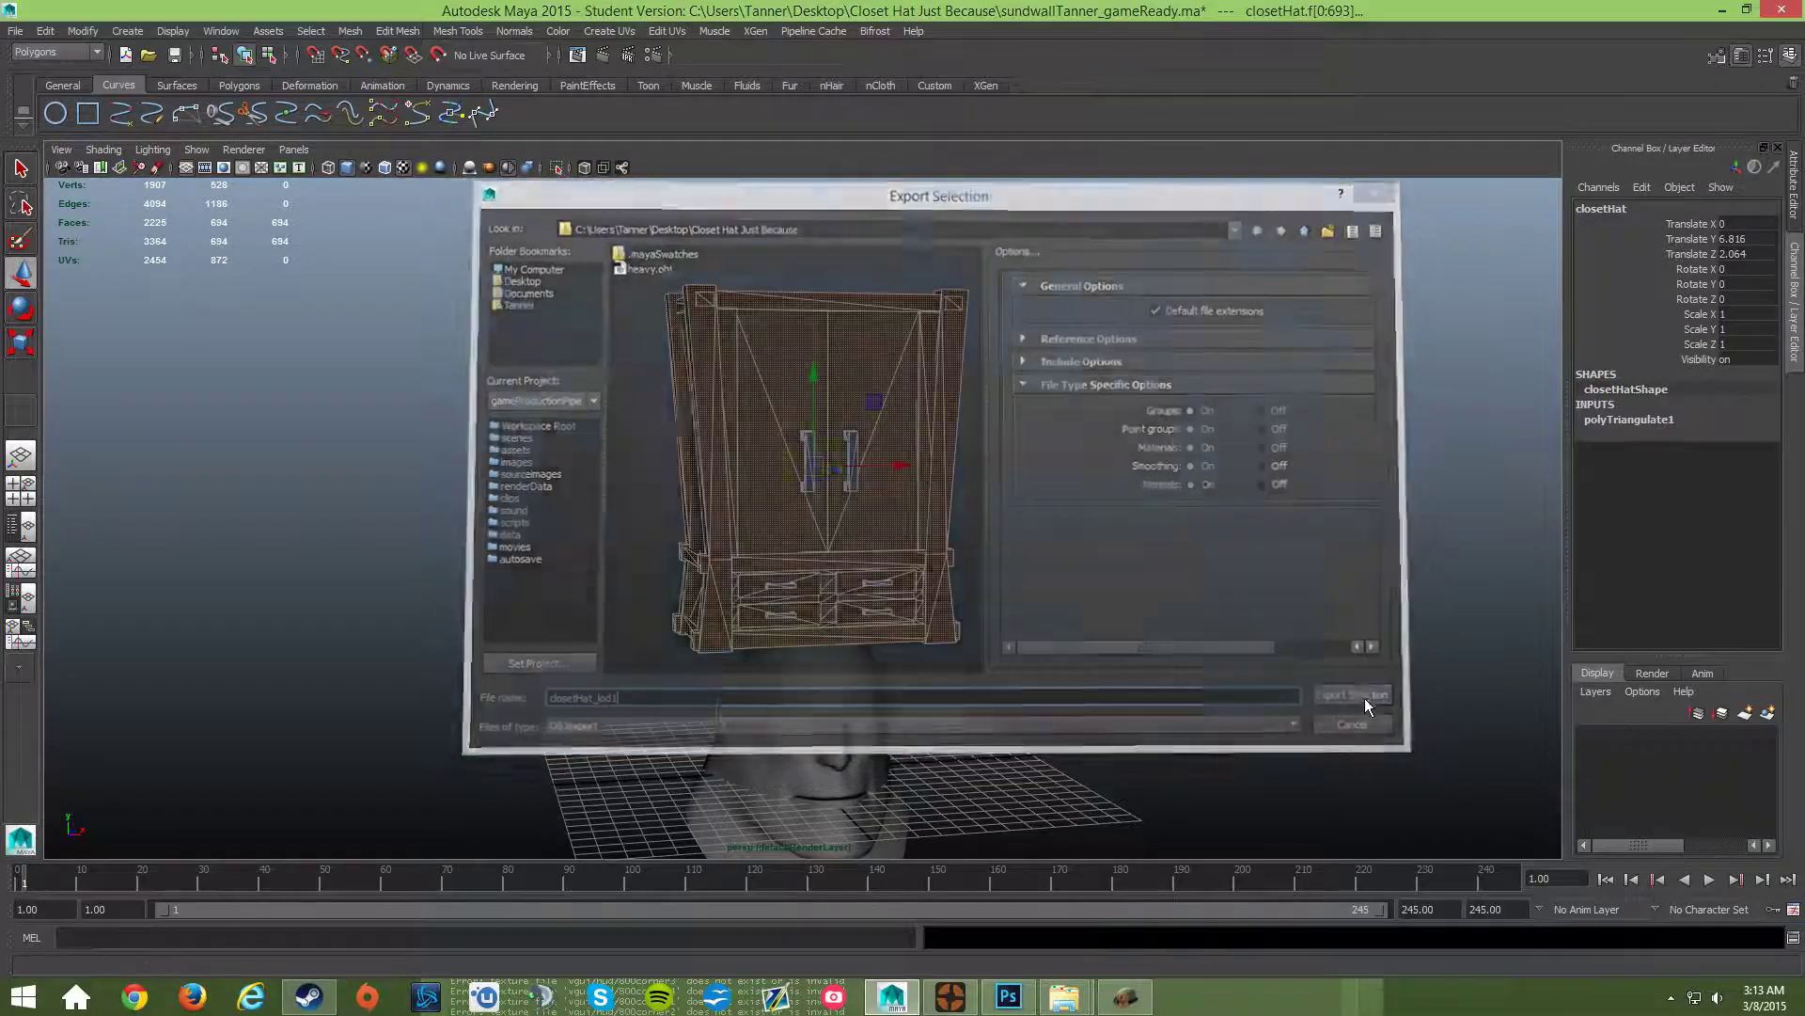
alt+drag(771, 470, 642, 504)
- Deselect the closet hat, zoom in, and orbit around it to inspect it from several angles
click(1093, 382)
scroll(800, 505, down, 6)
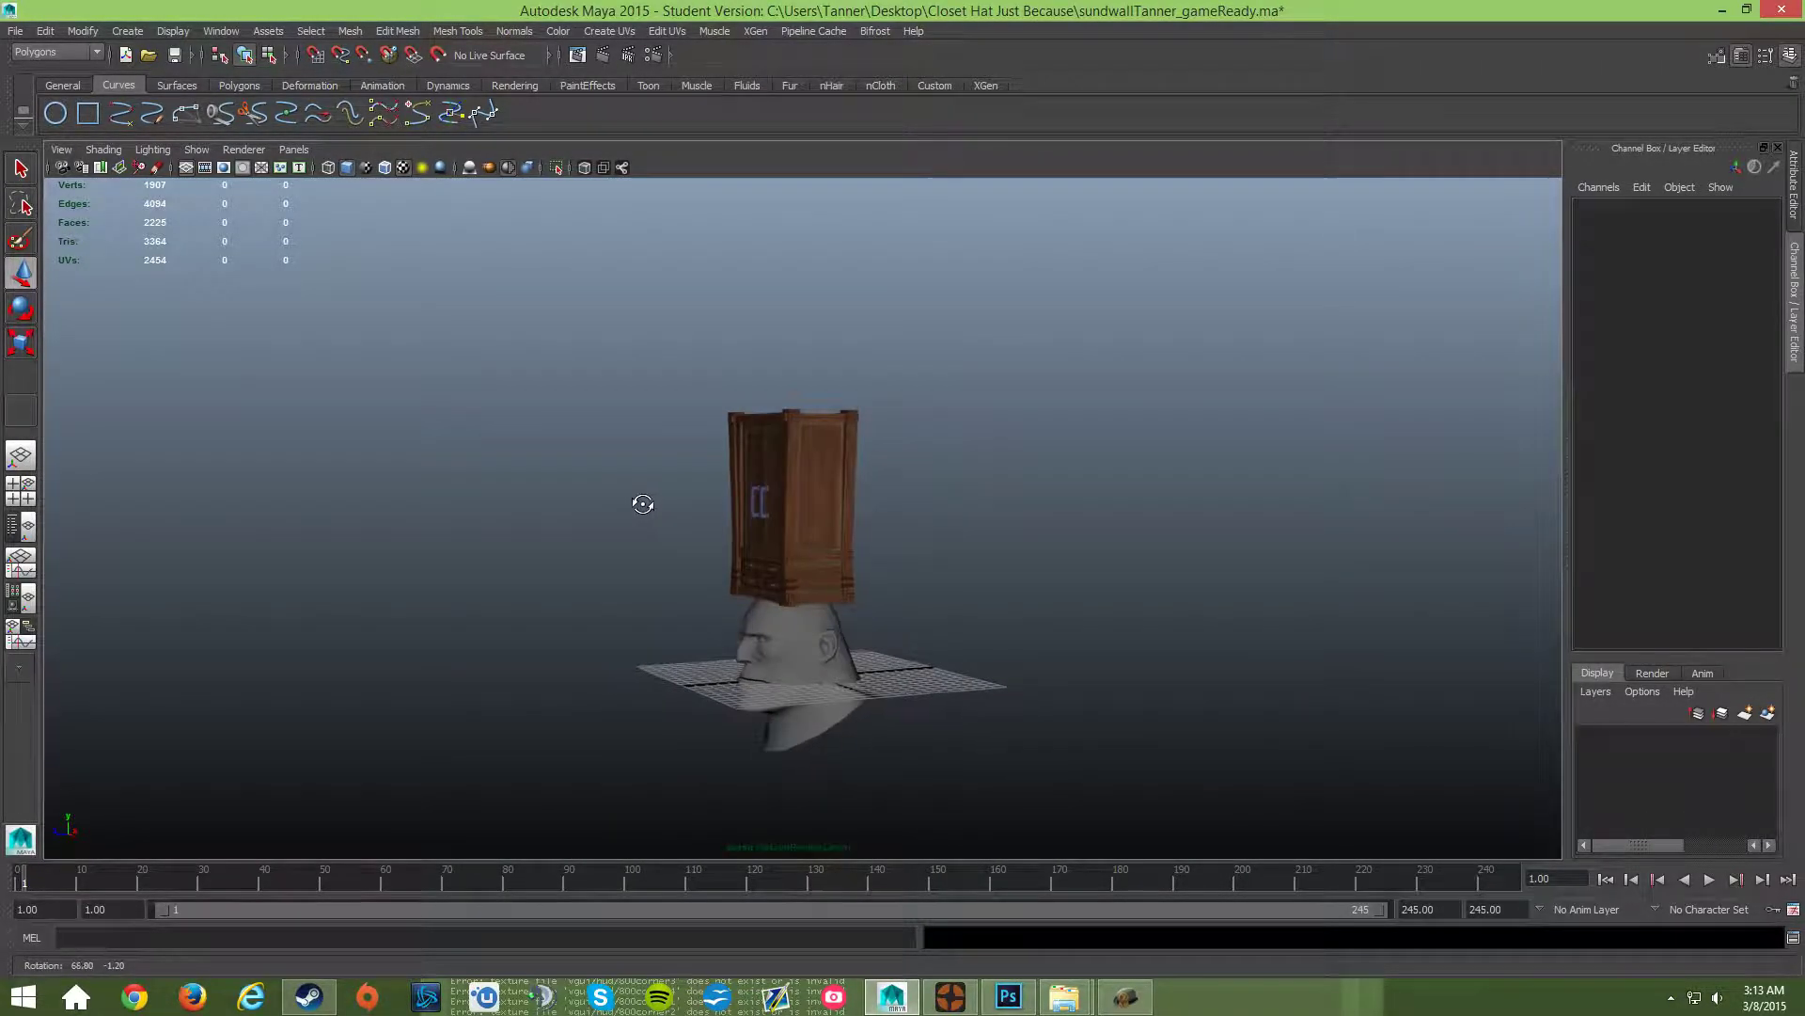
alt+drag(898, 508, 791, 500)
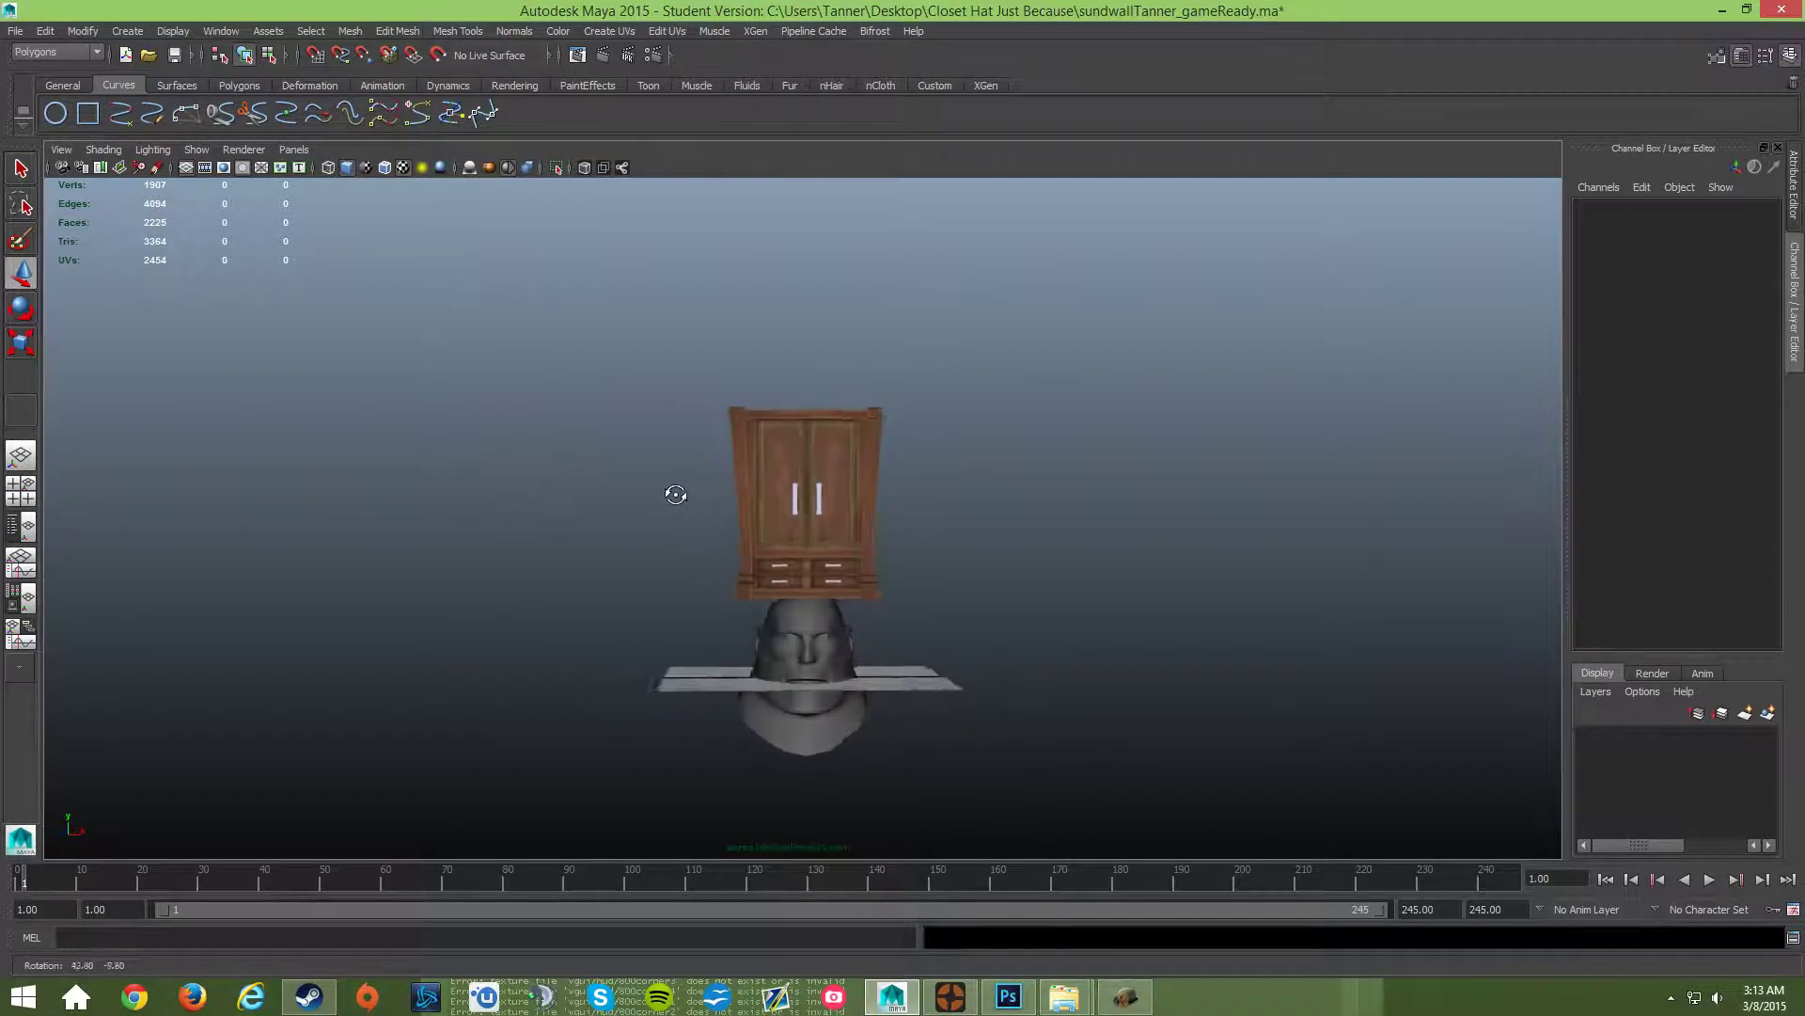
alt+drag(676, 495, 829, 538)
alt+drag(683, 542, 785, 524)
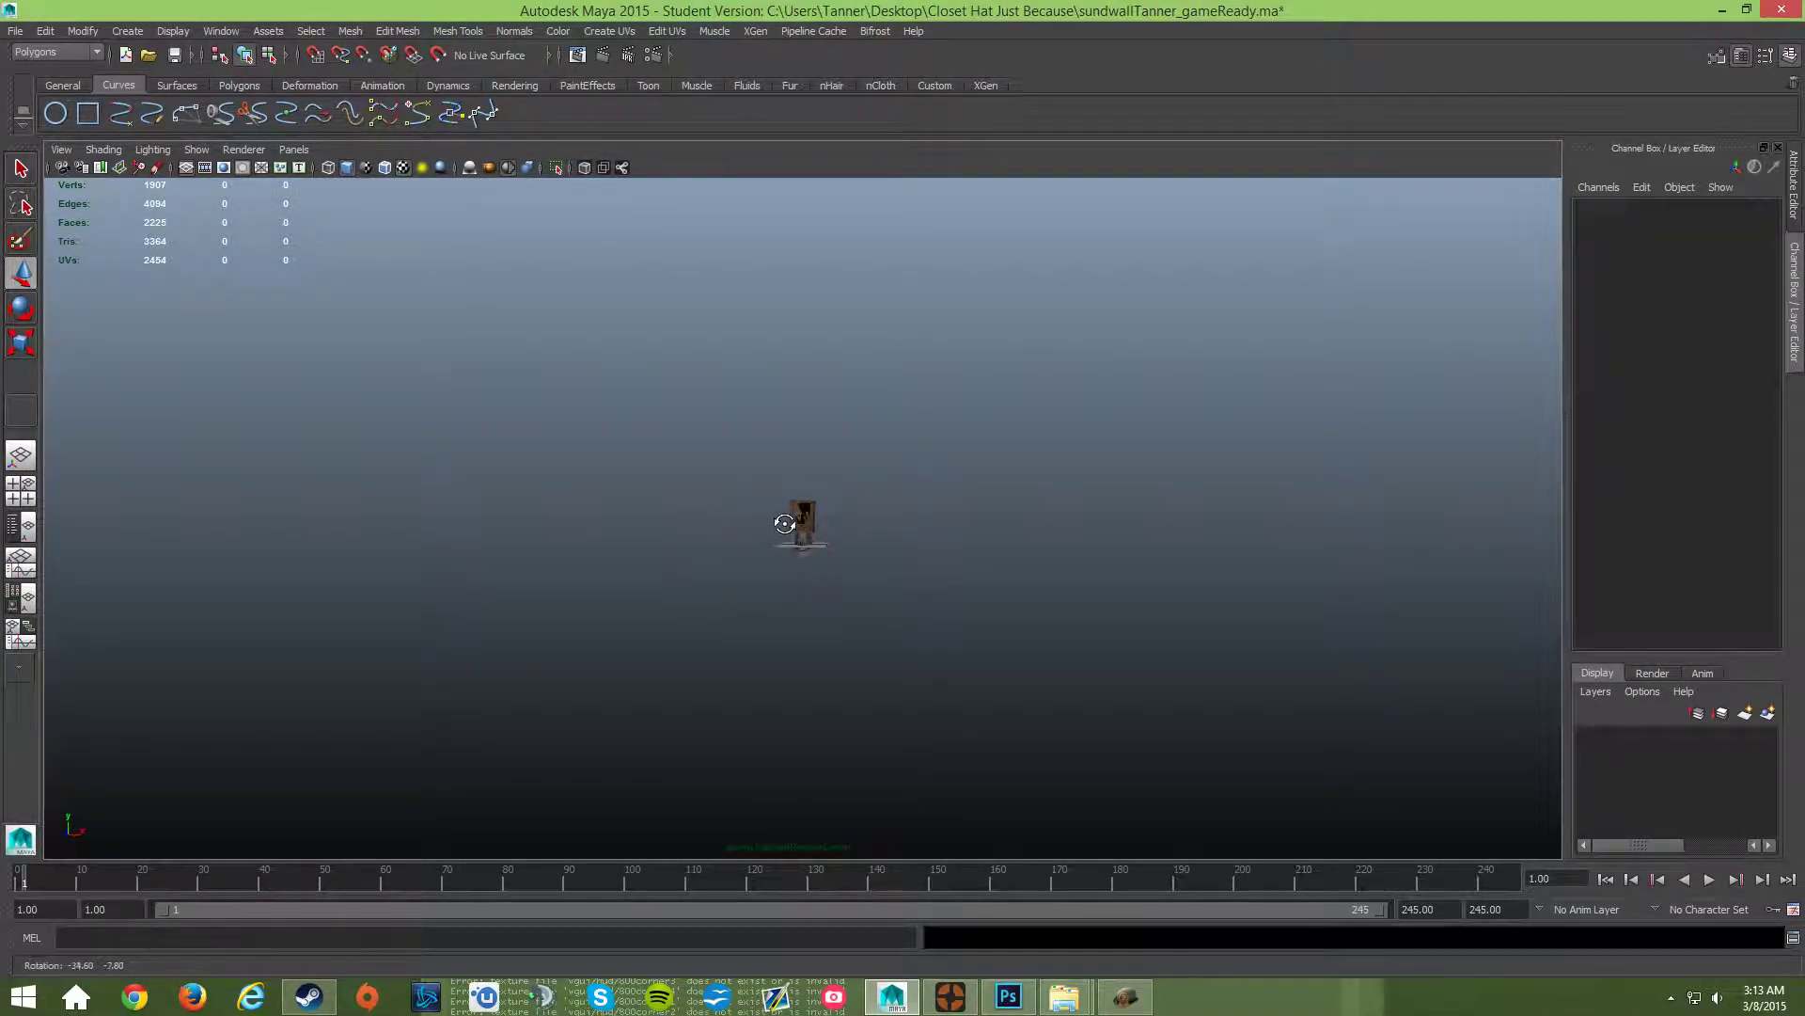
scroll(788, 535, down, 3)
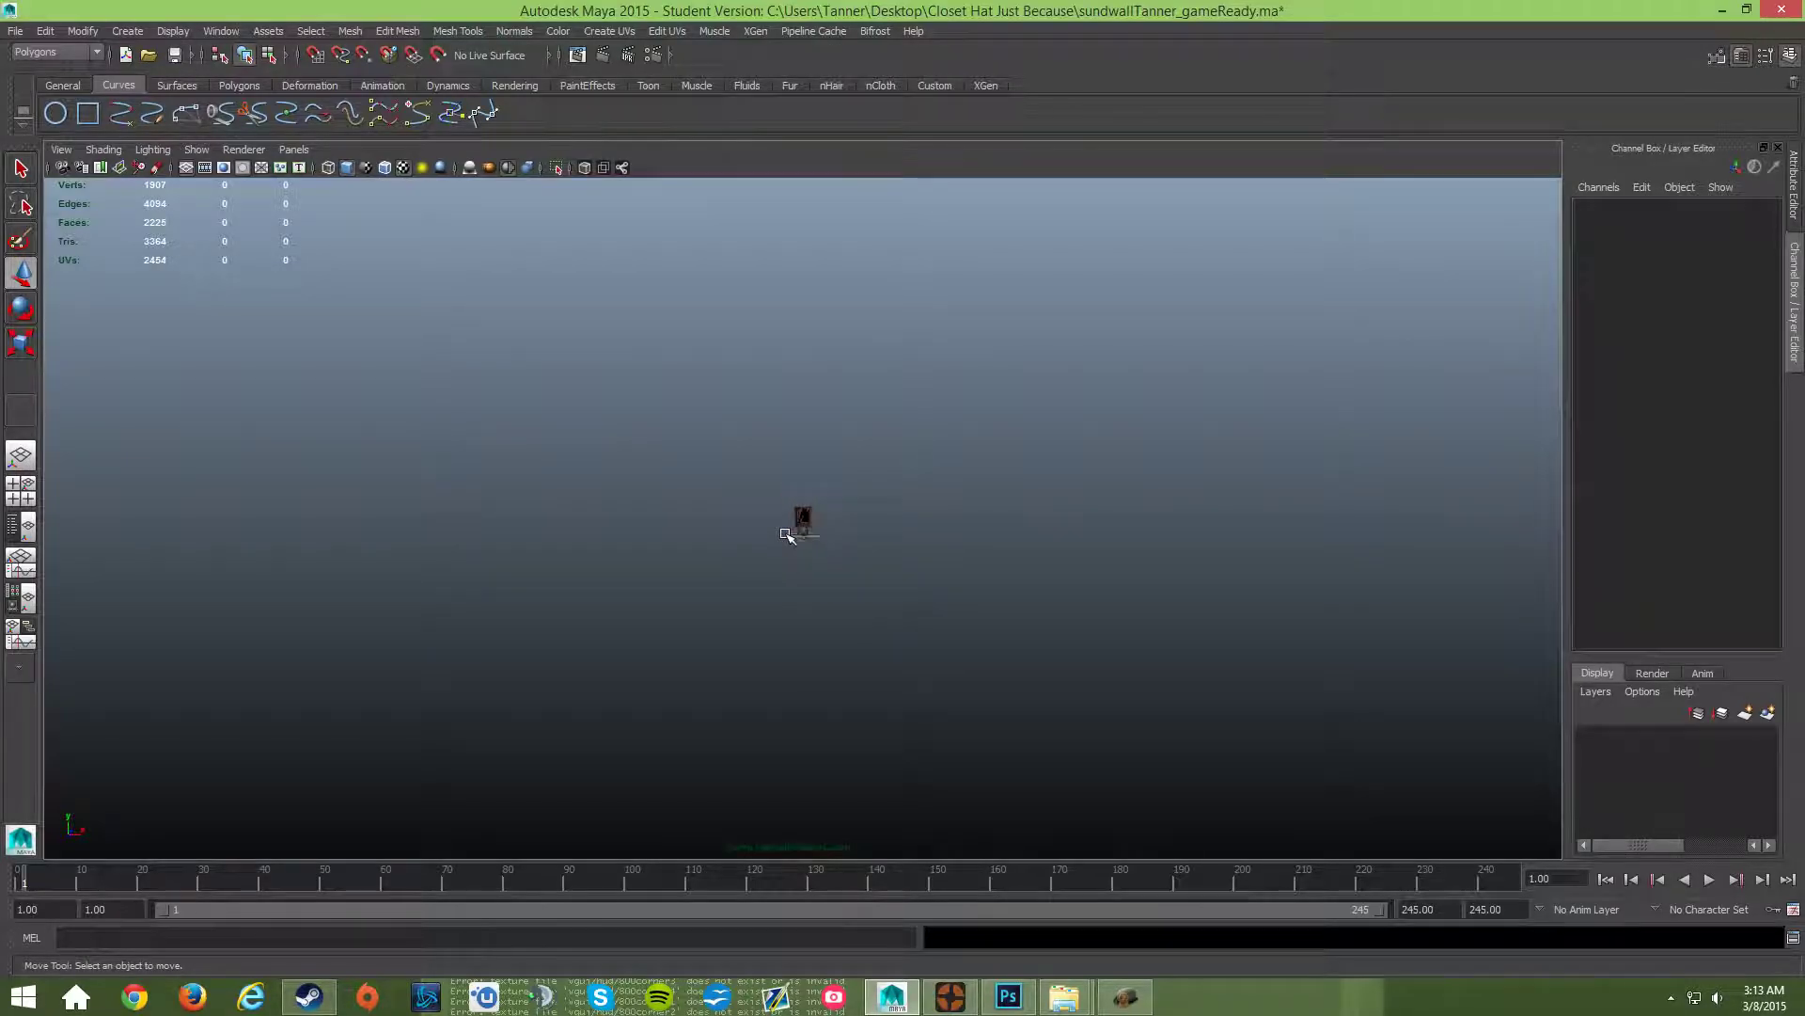
scroll(788, 534, up, 8)
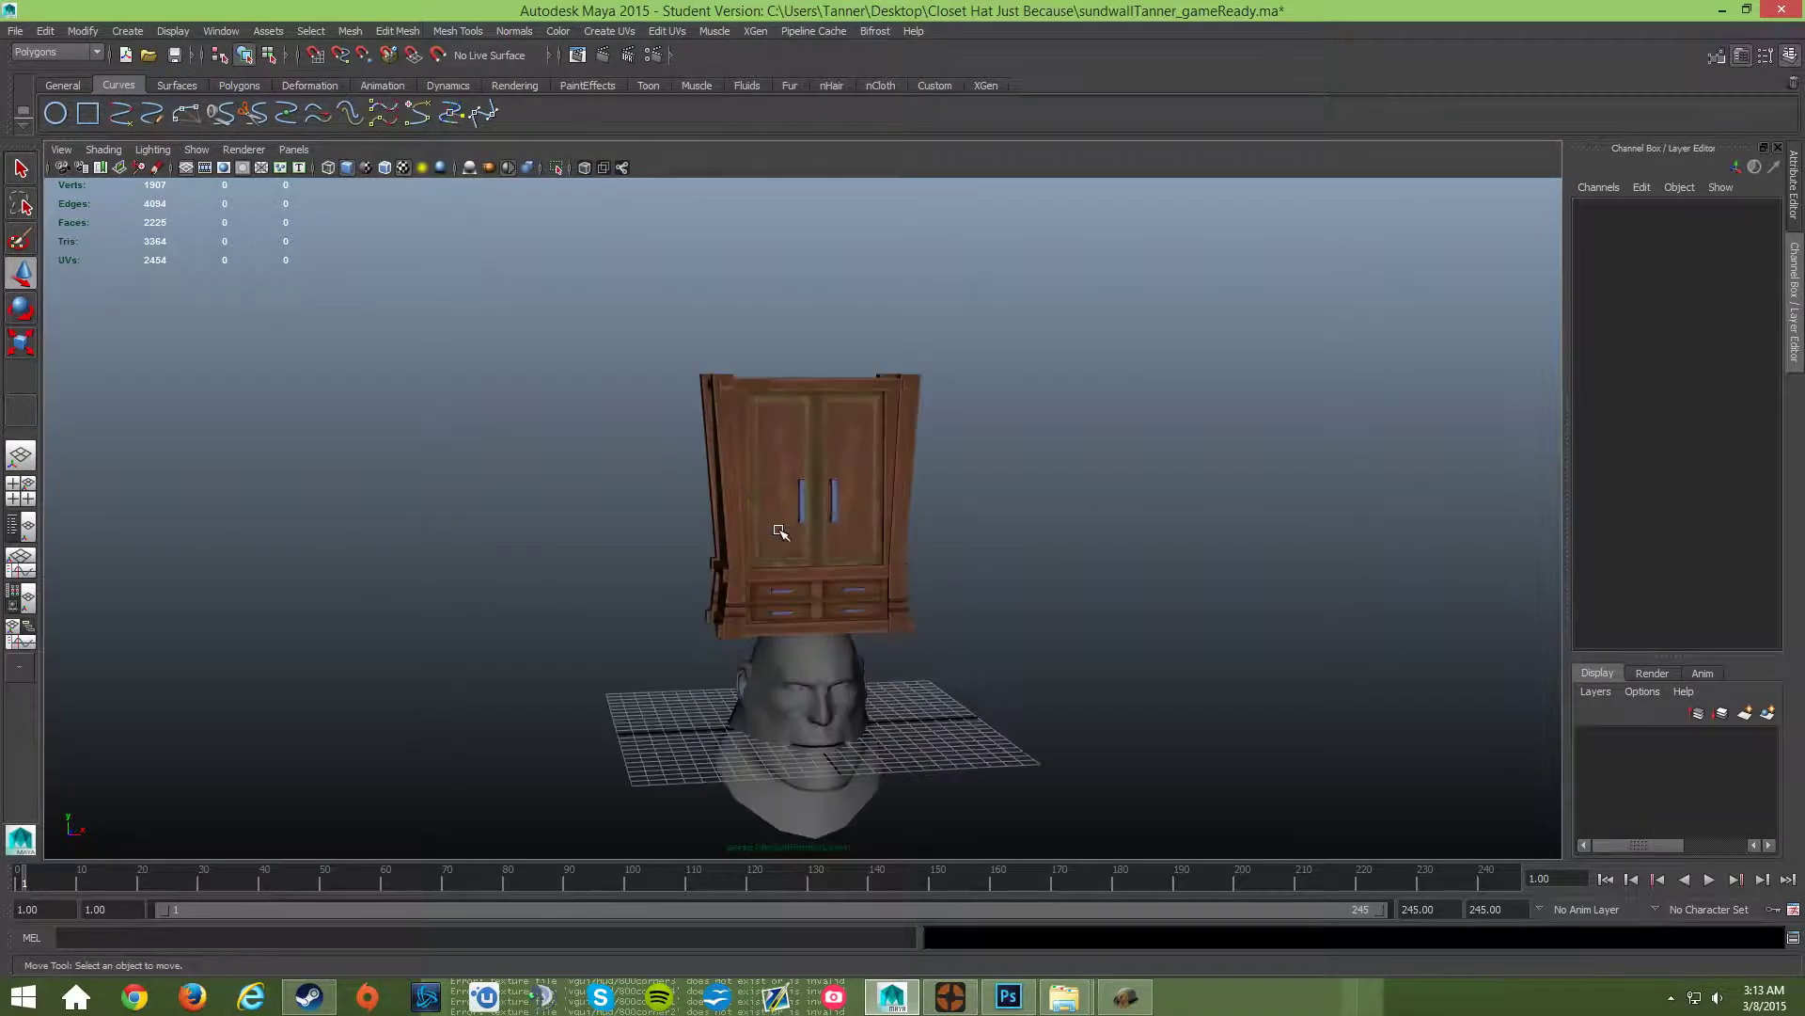
alt+drag(781, 531, 743, 527)
alt+drag(514, 511, 818, 399)
- Triangulate the closet hat mesh again and reselect it
click(880, 362)
click(344, 33)
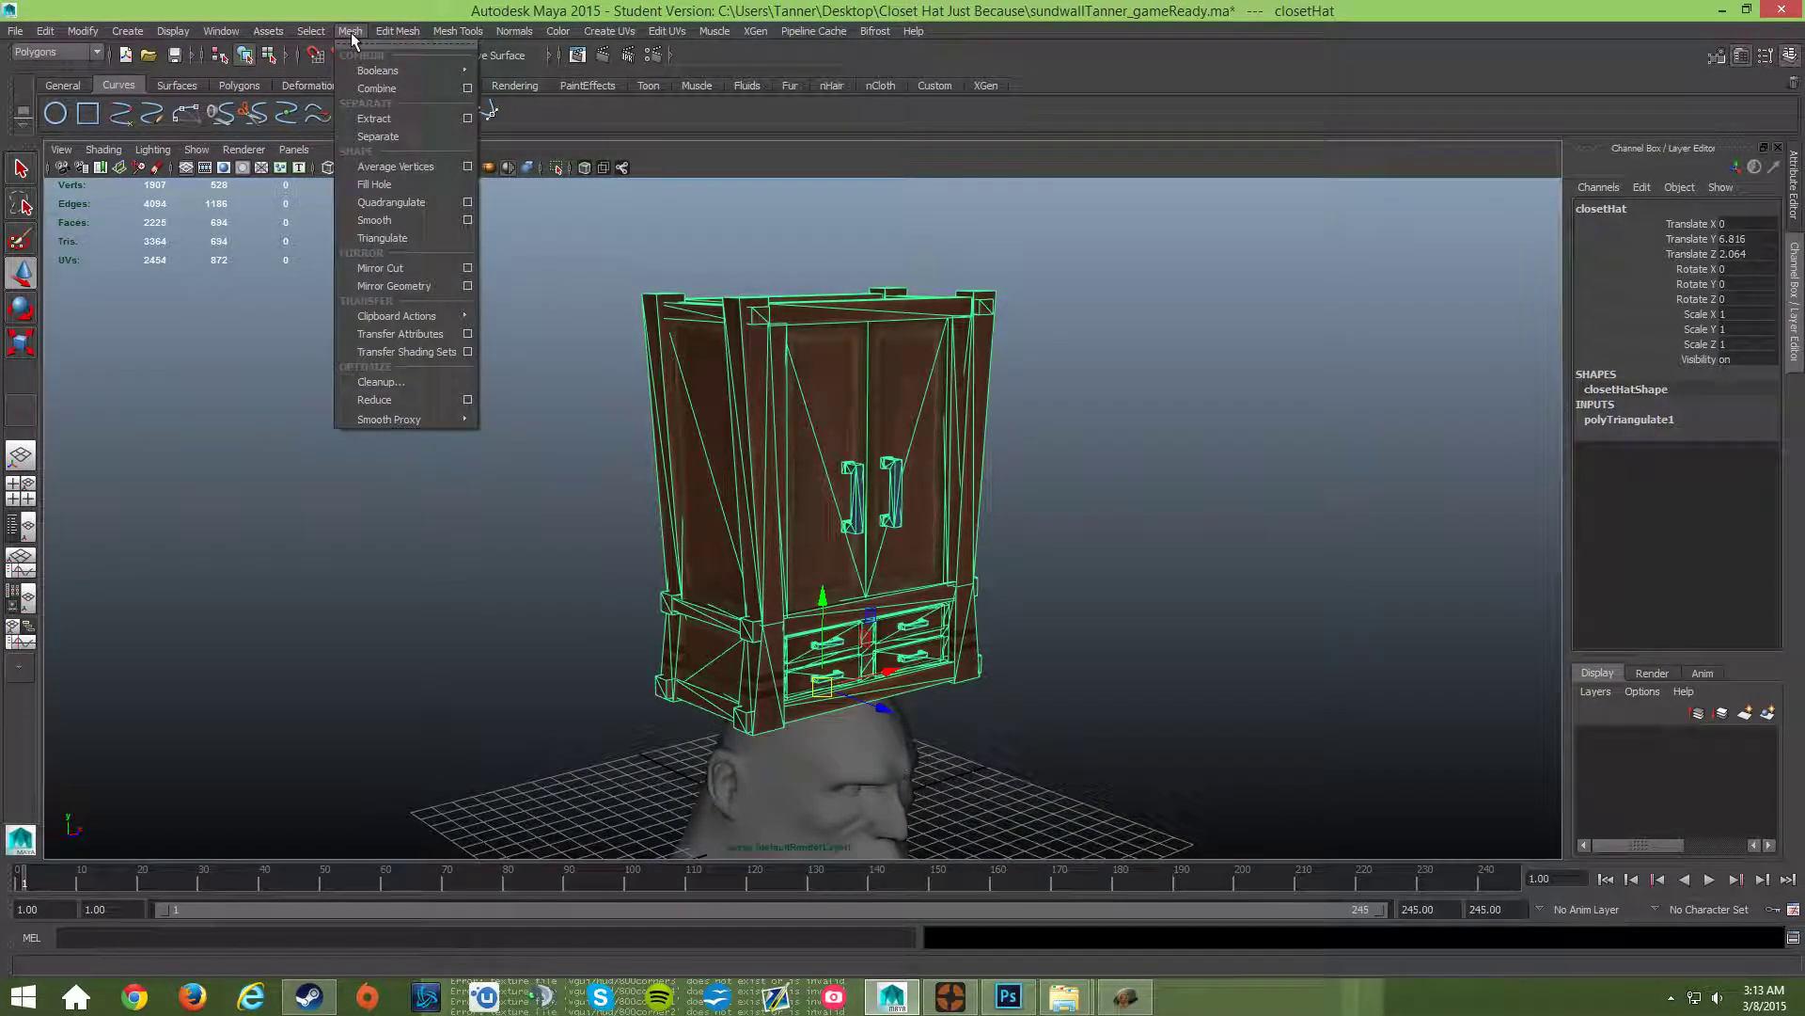
click(436, 237)
click(1164, 395)
alt+drag(1164, 395, 686, 428)
click(852, 358)
scroll(714, 434, up, 5)
scroll(645, 375, down, 3)
scroll(683, 460, down, 3)
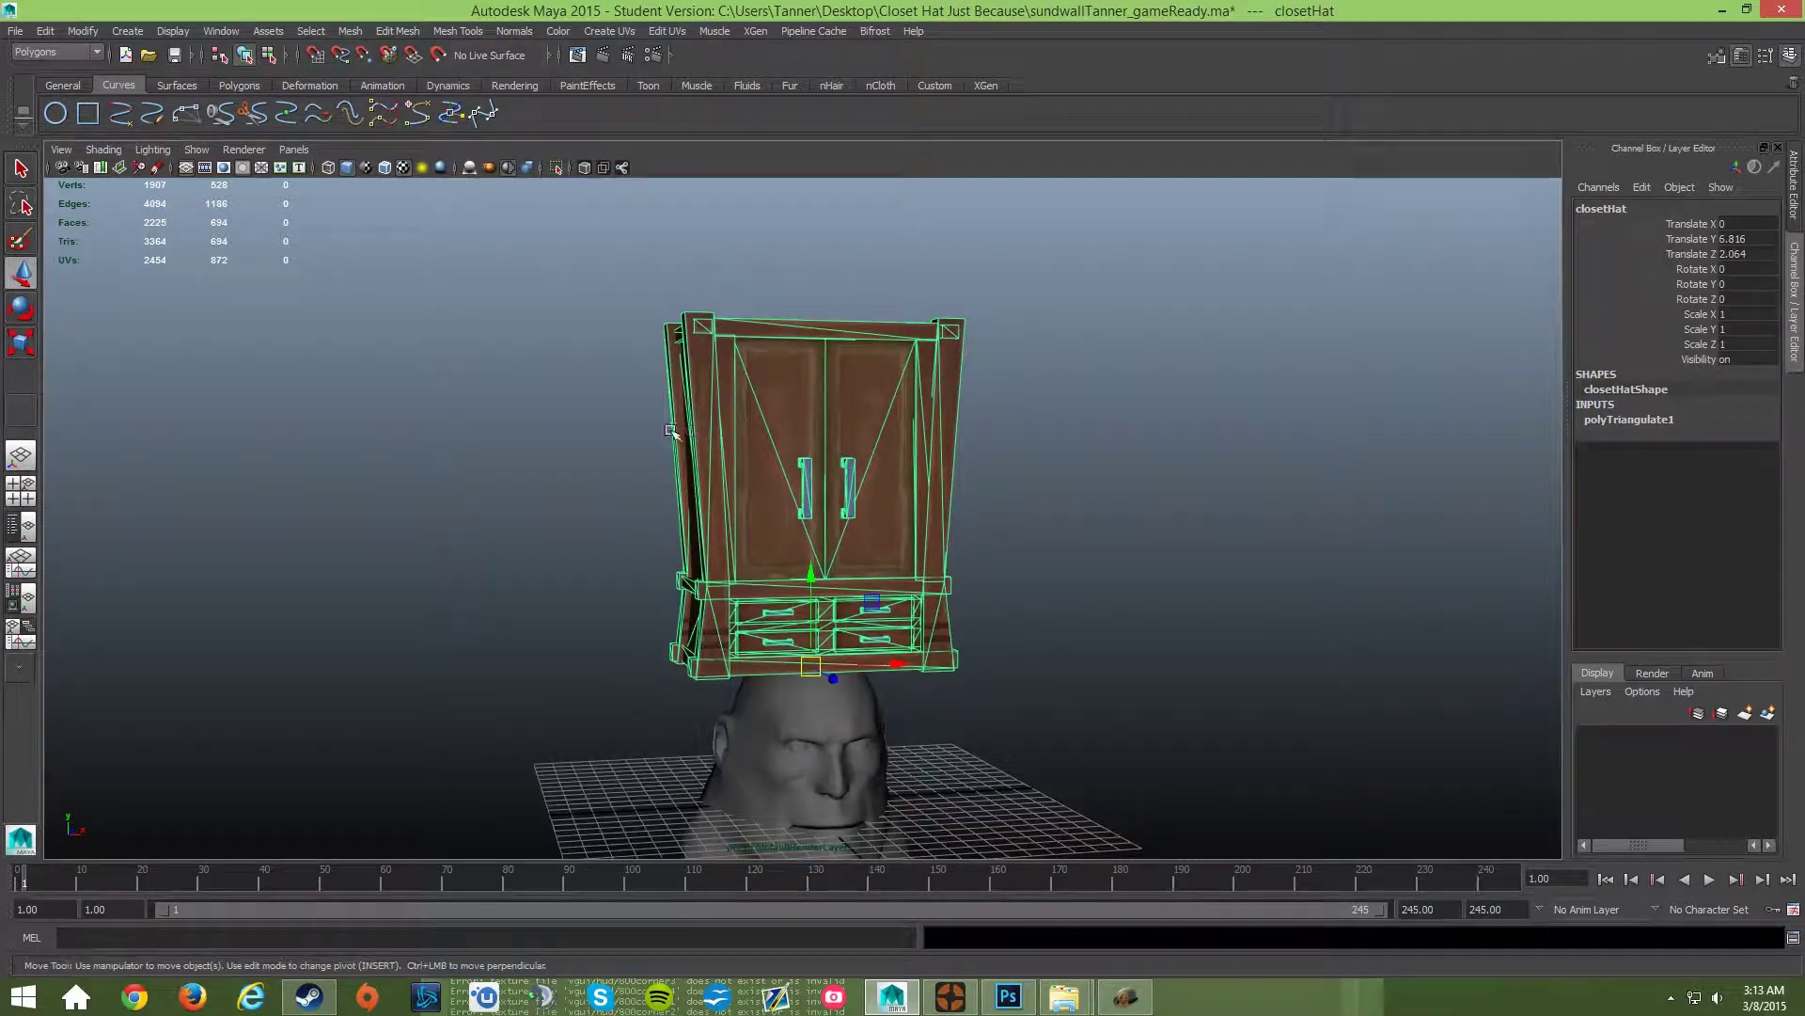
- Reset the Reduce options and reduce the closet hat by 10 percent to 3274 triangles
click(350, 32)
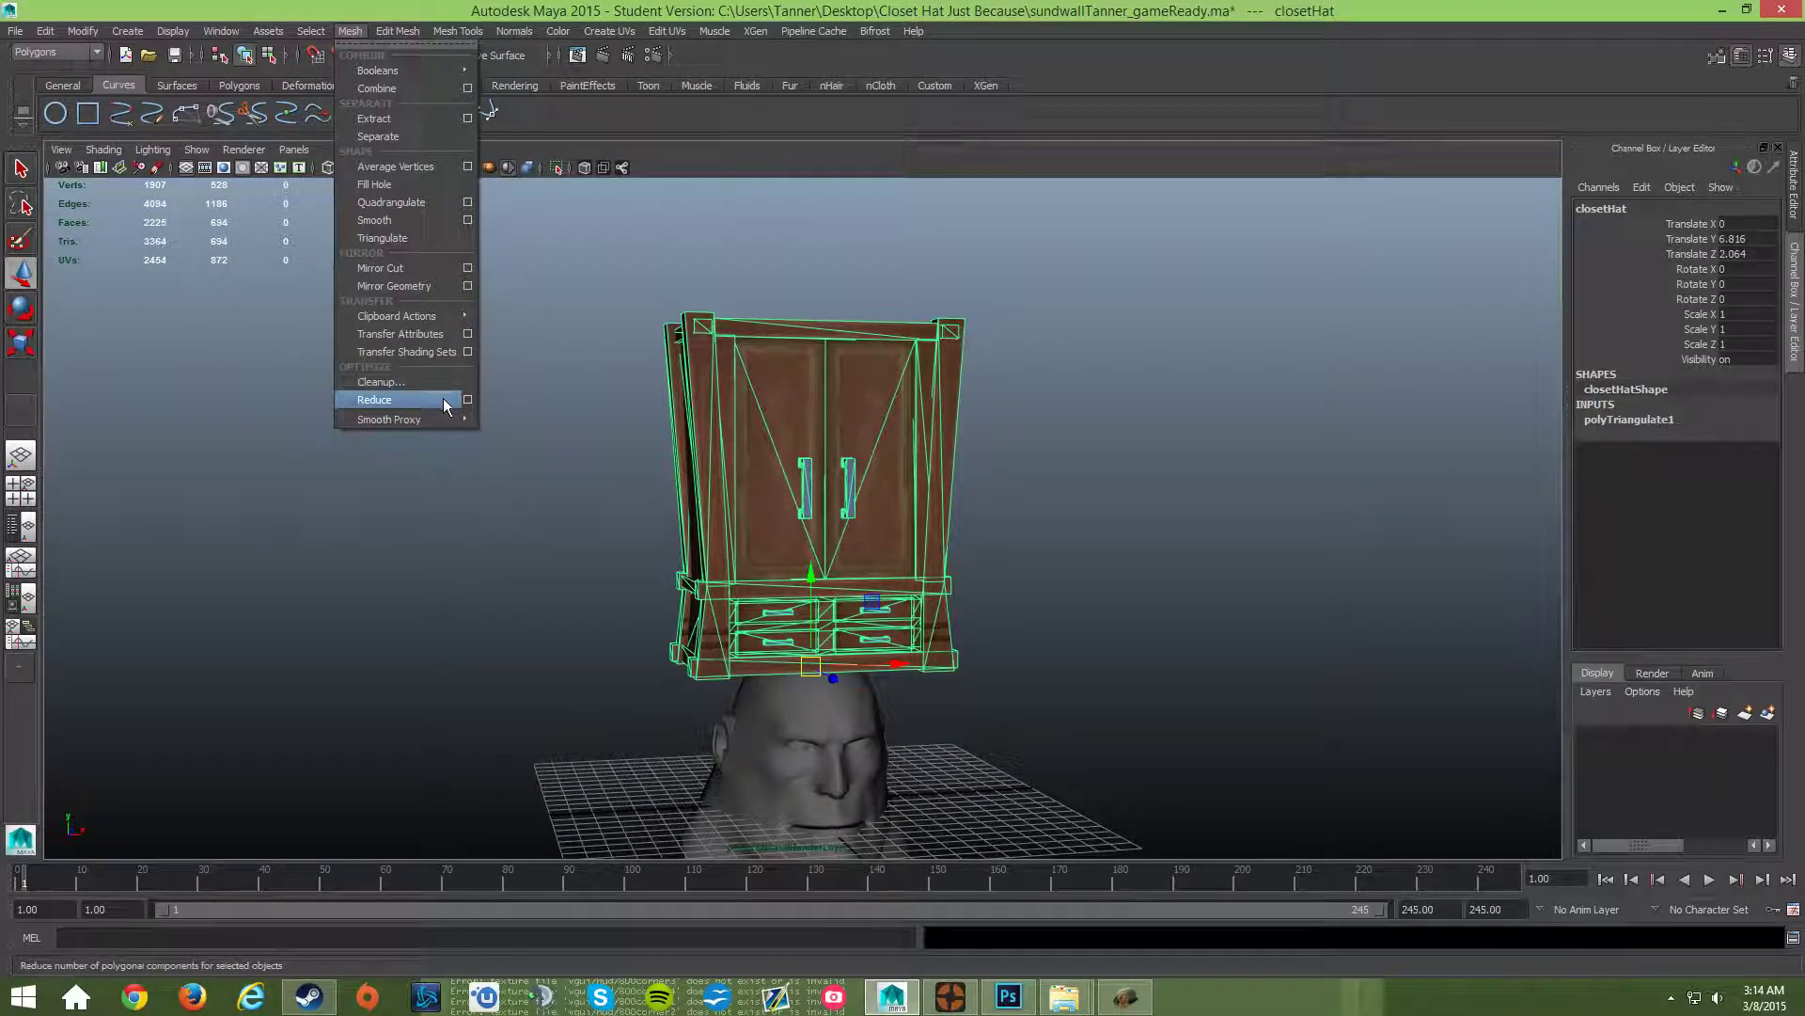
click(469, 399)
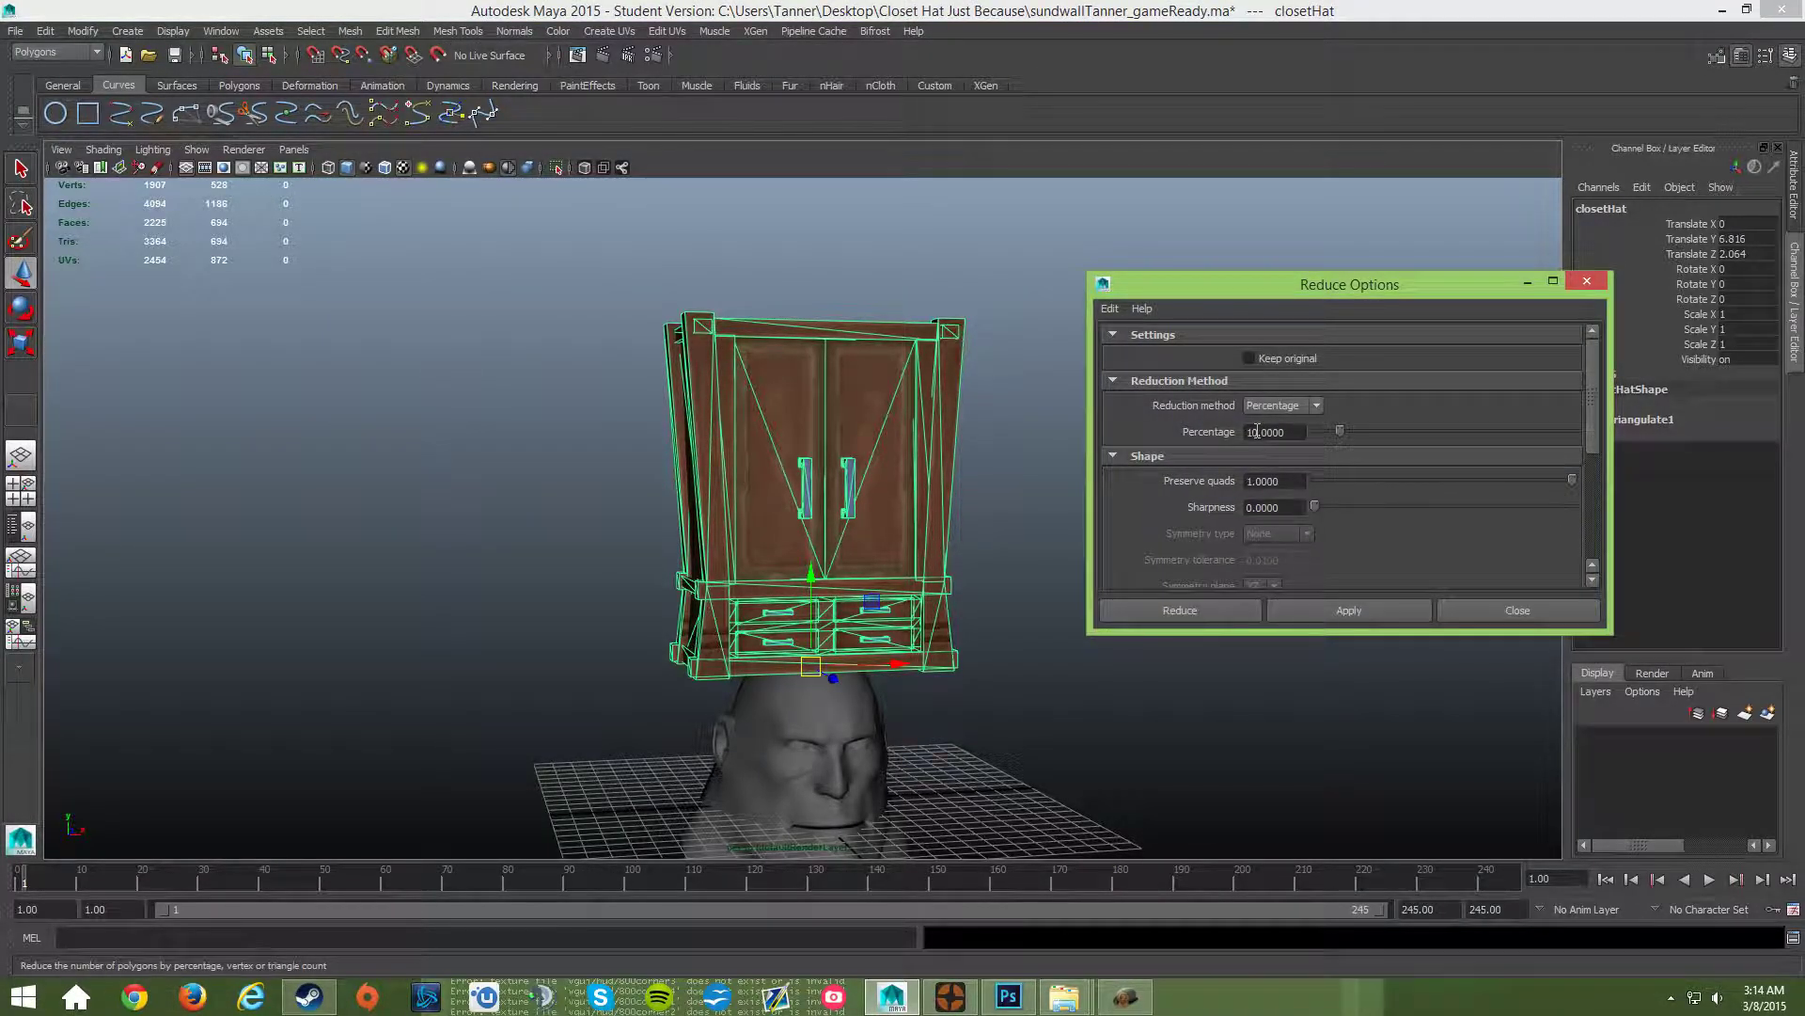
click(1110, 308)
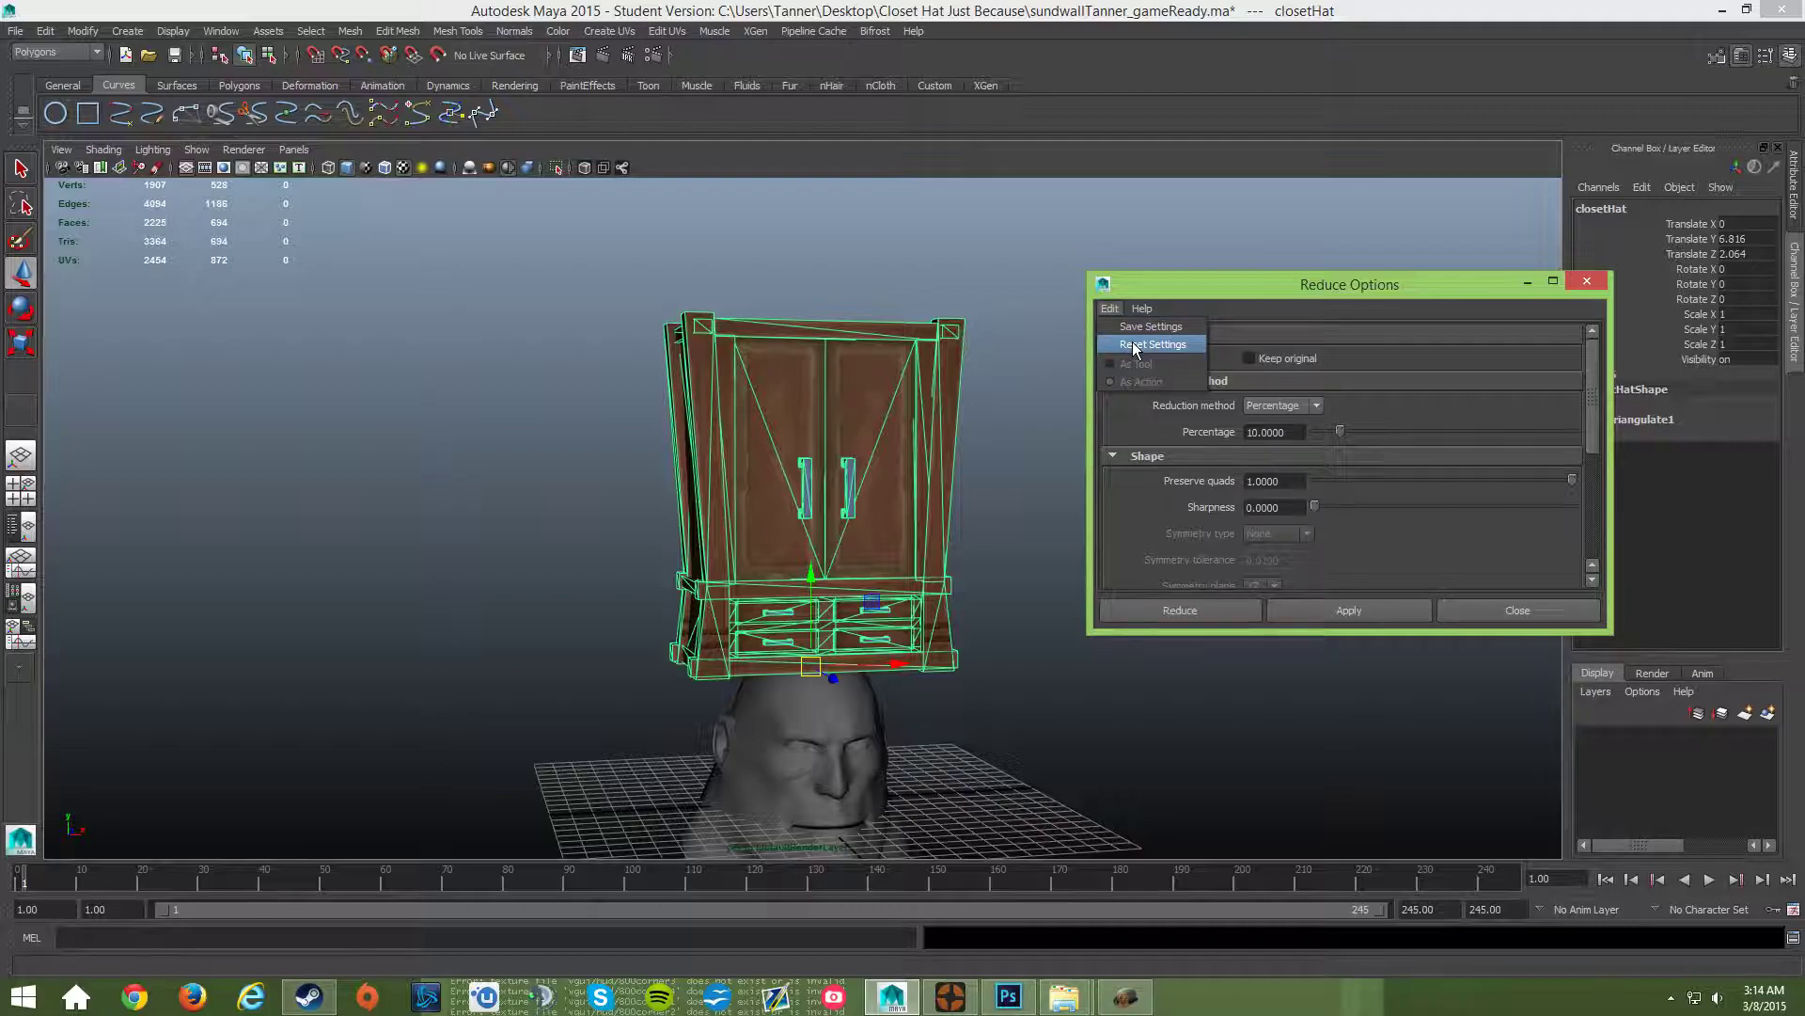
click(1142, 345)
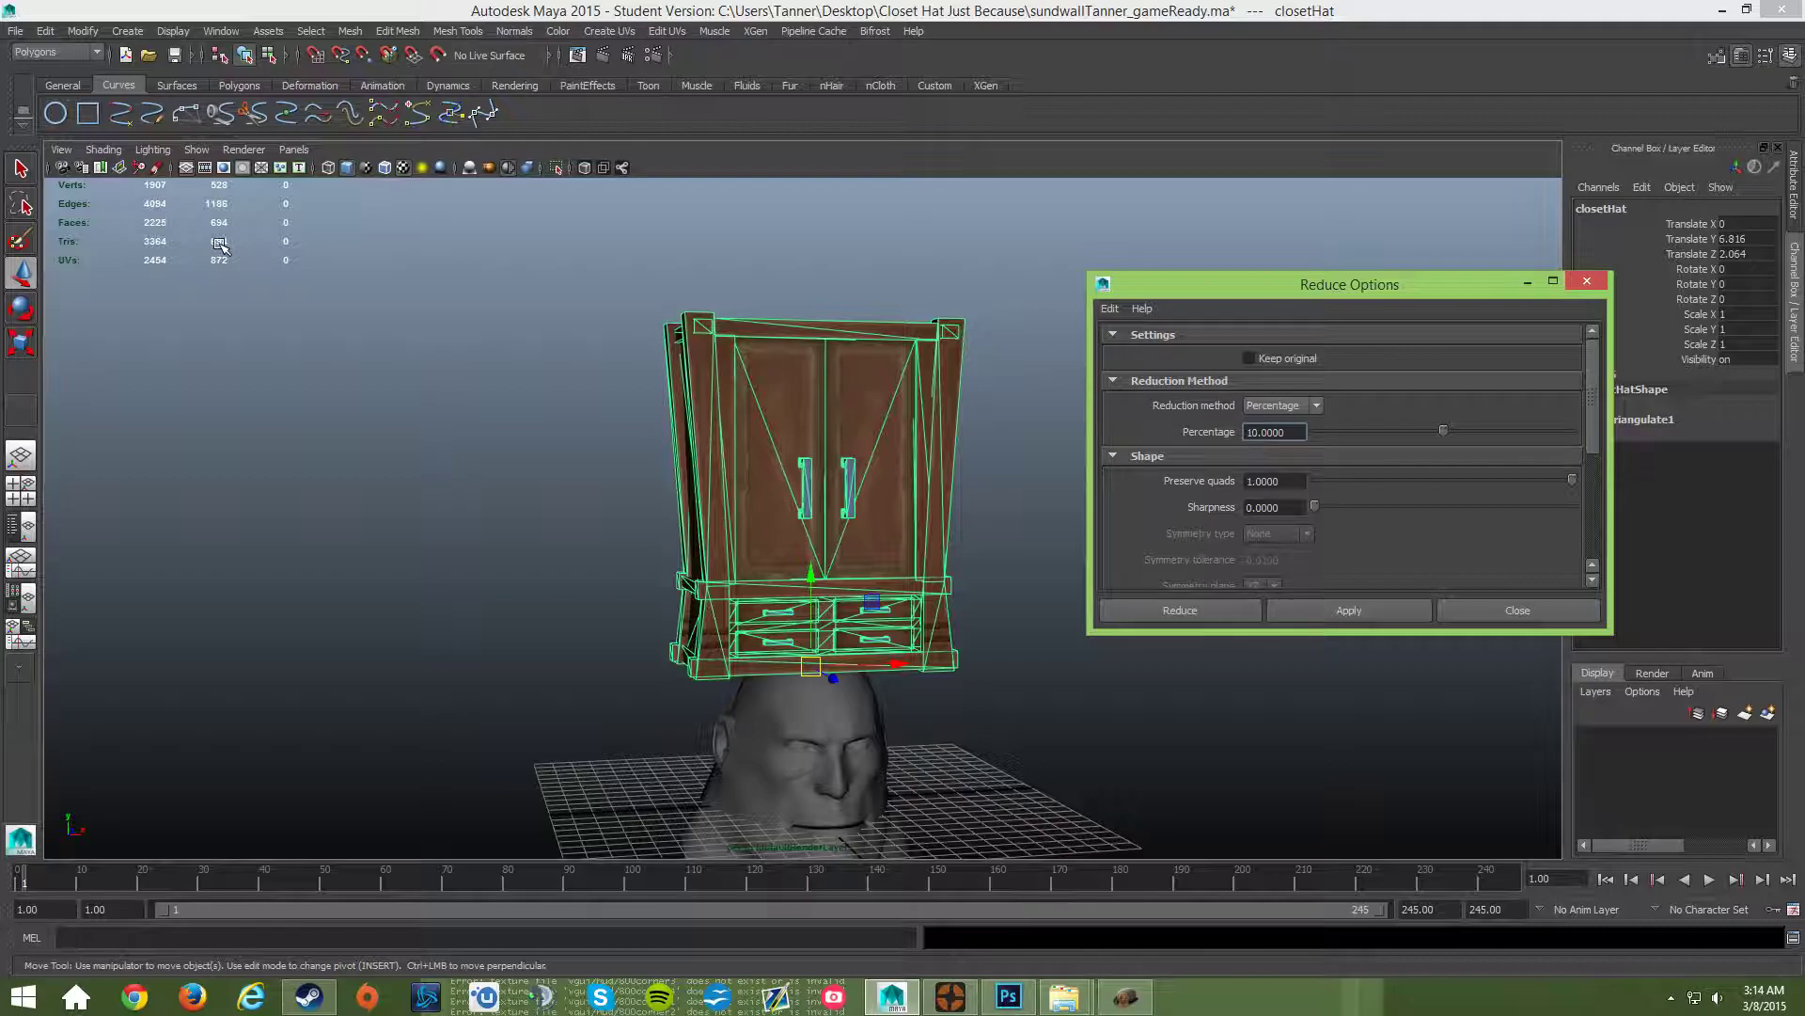
click(1346, 611)
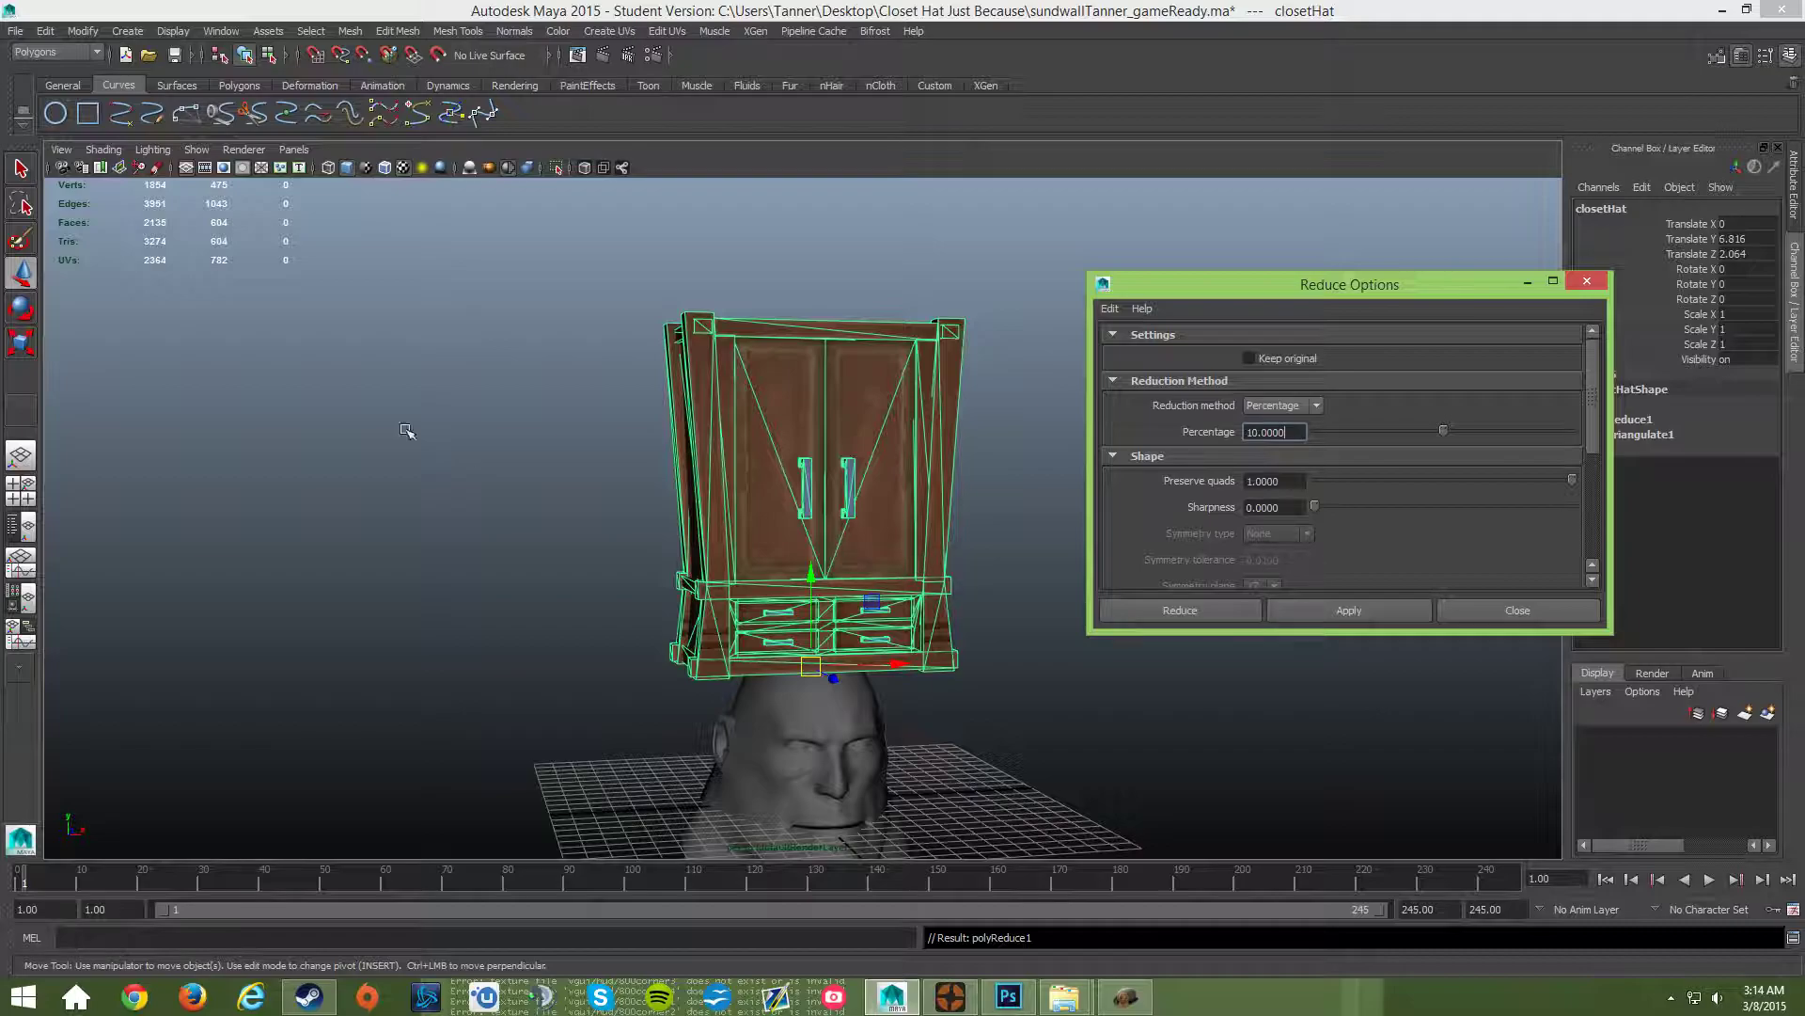
click(15, 31)
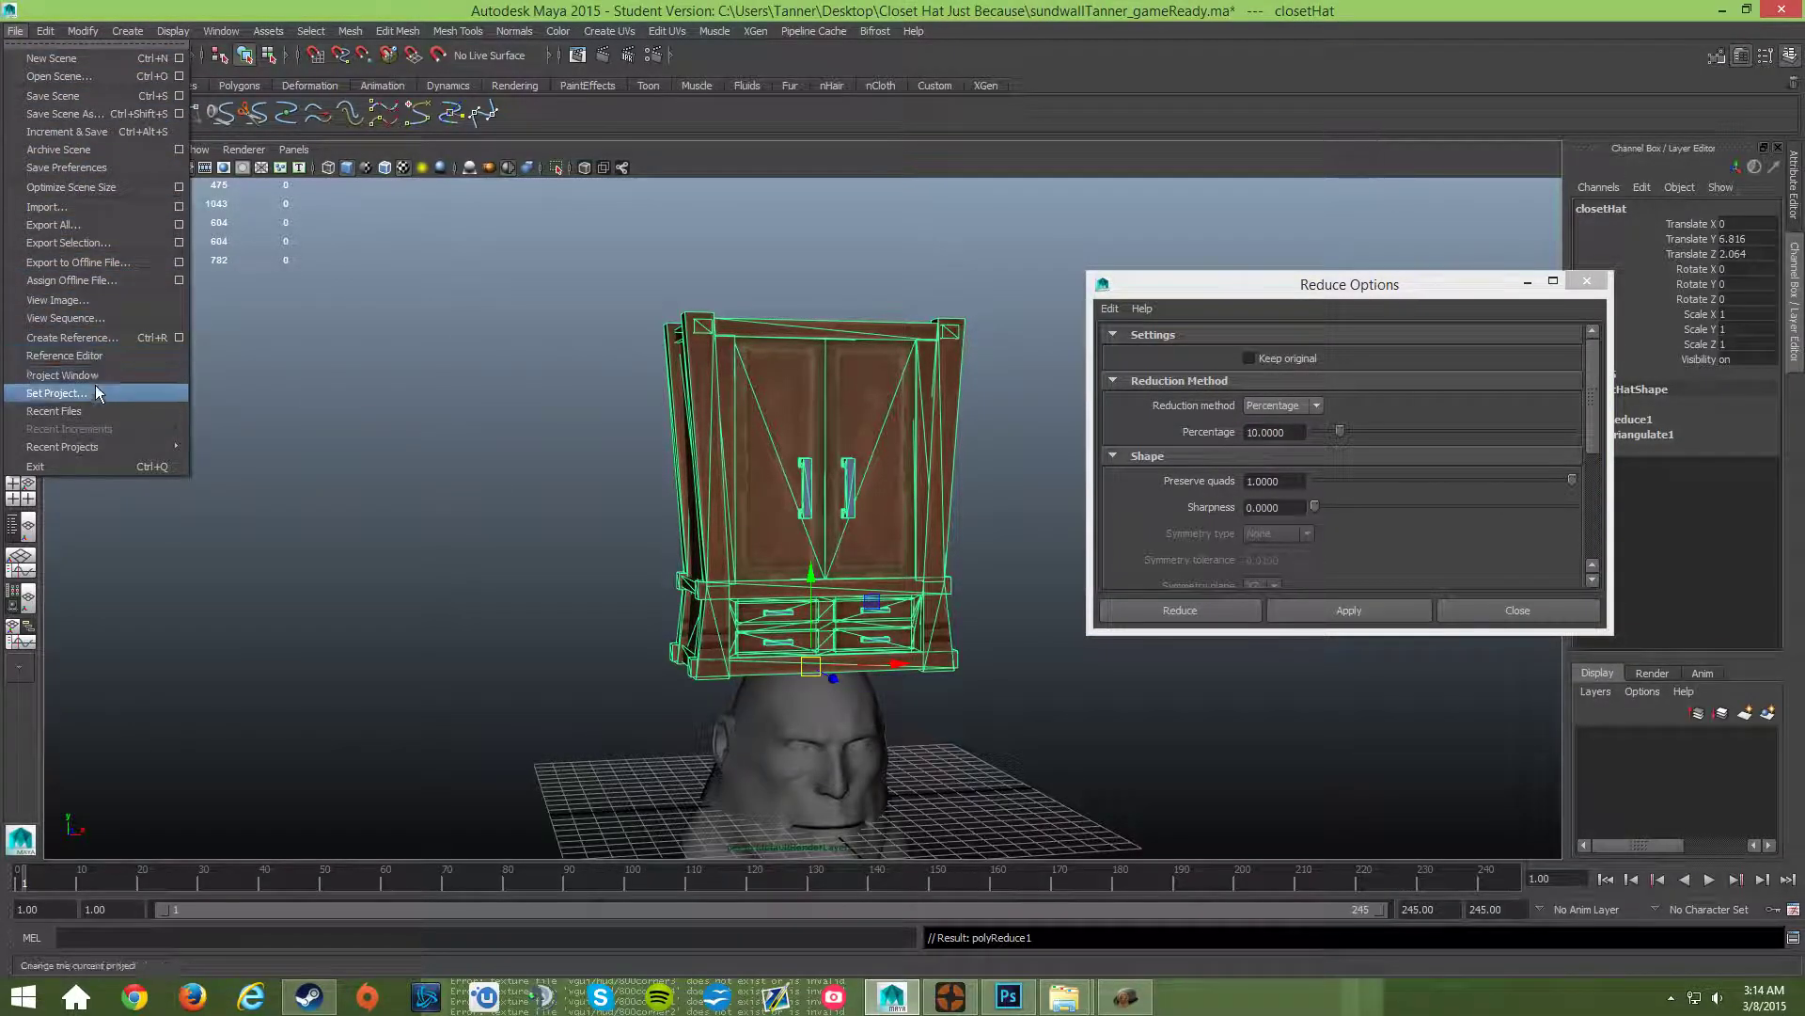
- Export the selection as closetHat_lod2.obj, editing the existing closetHat_lod1 name
click(120, 241)
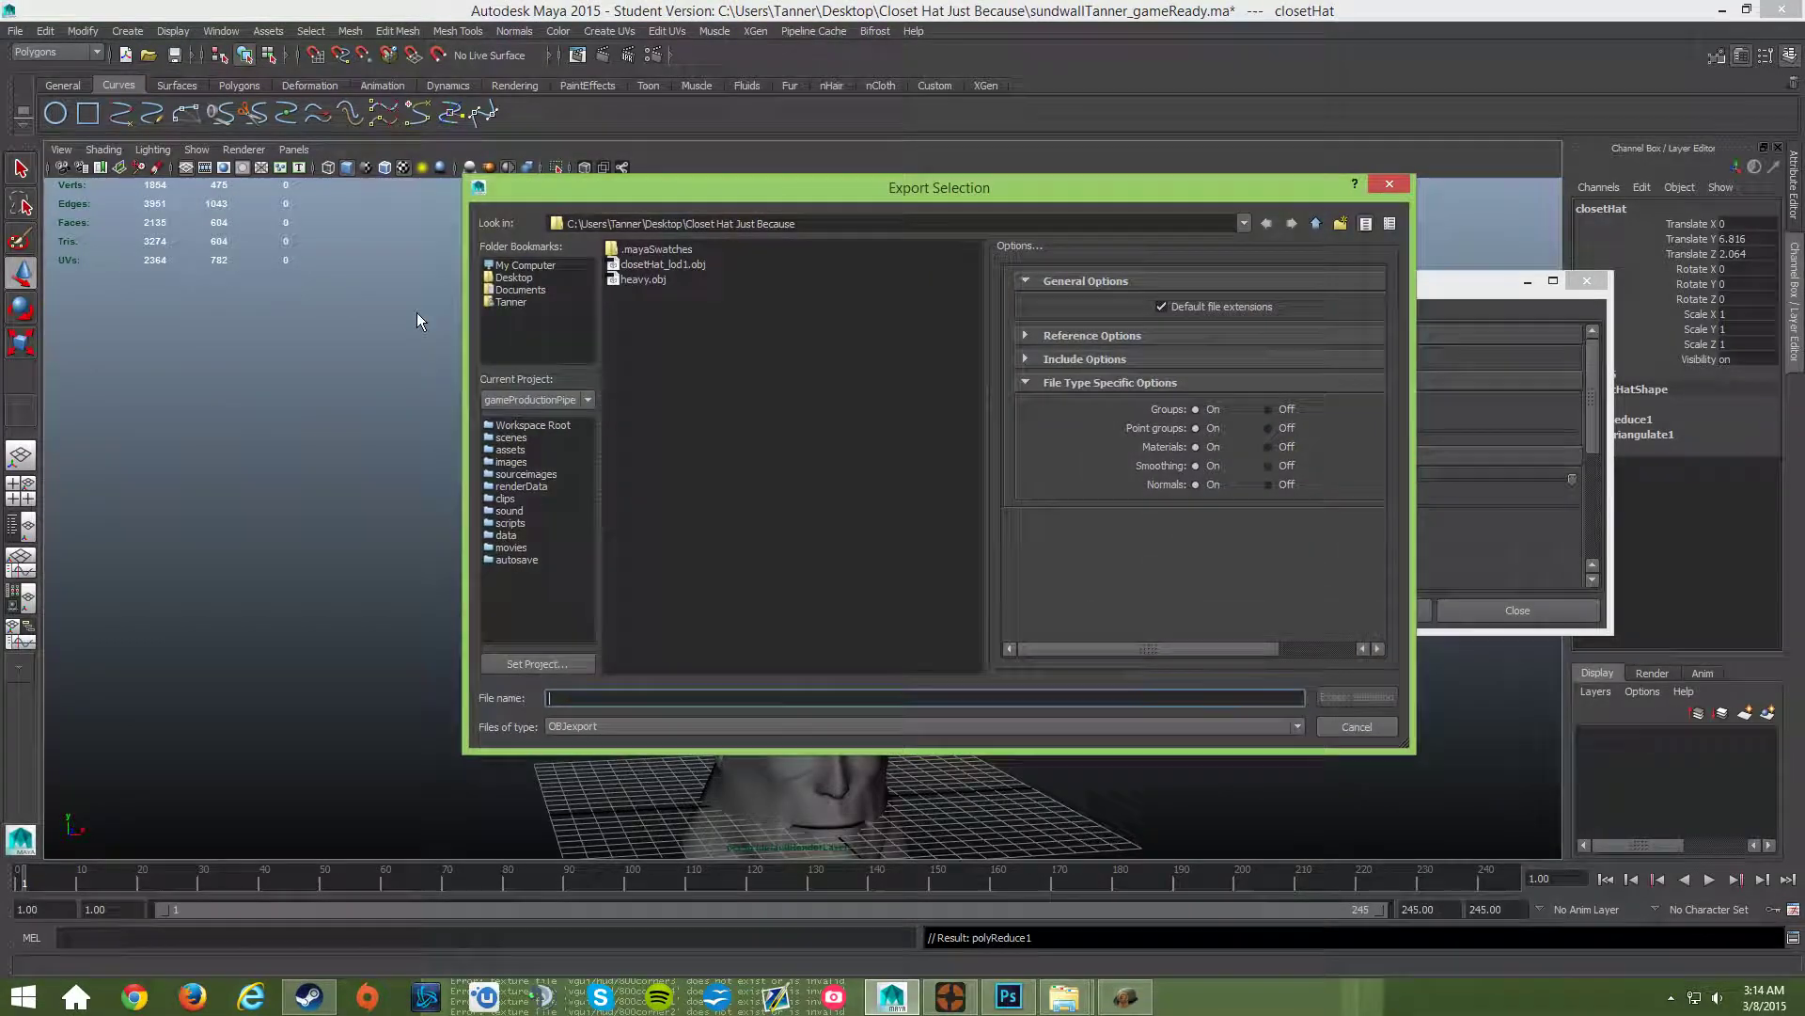
click(687, 266)
click(615, 698)
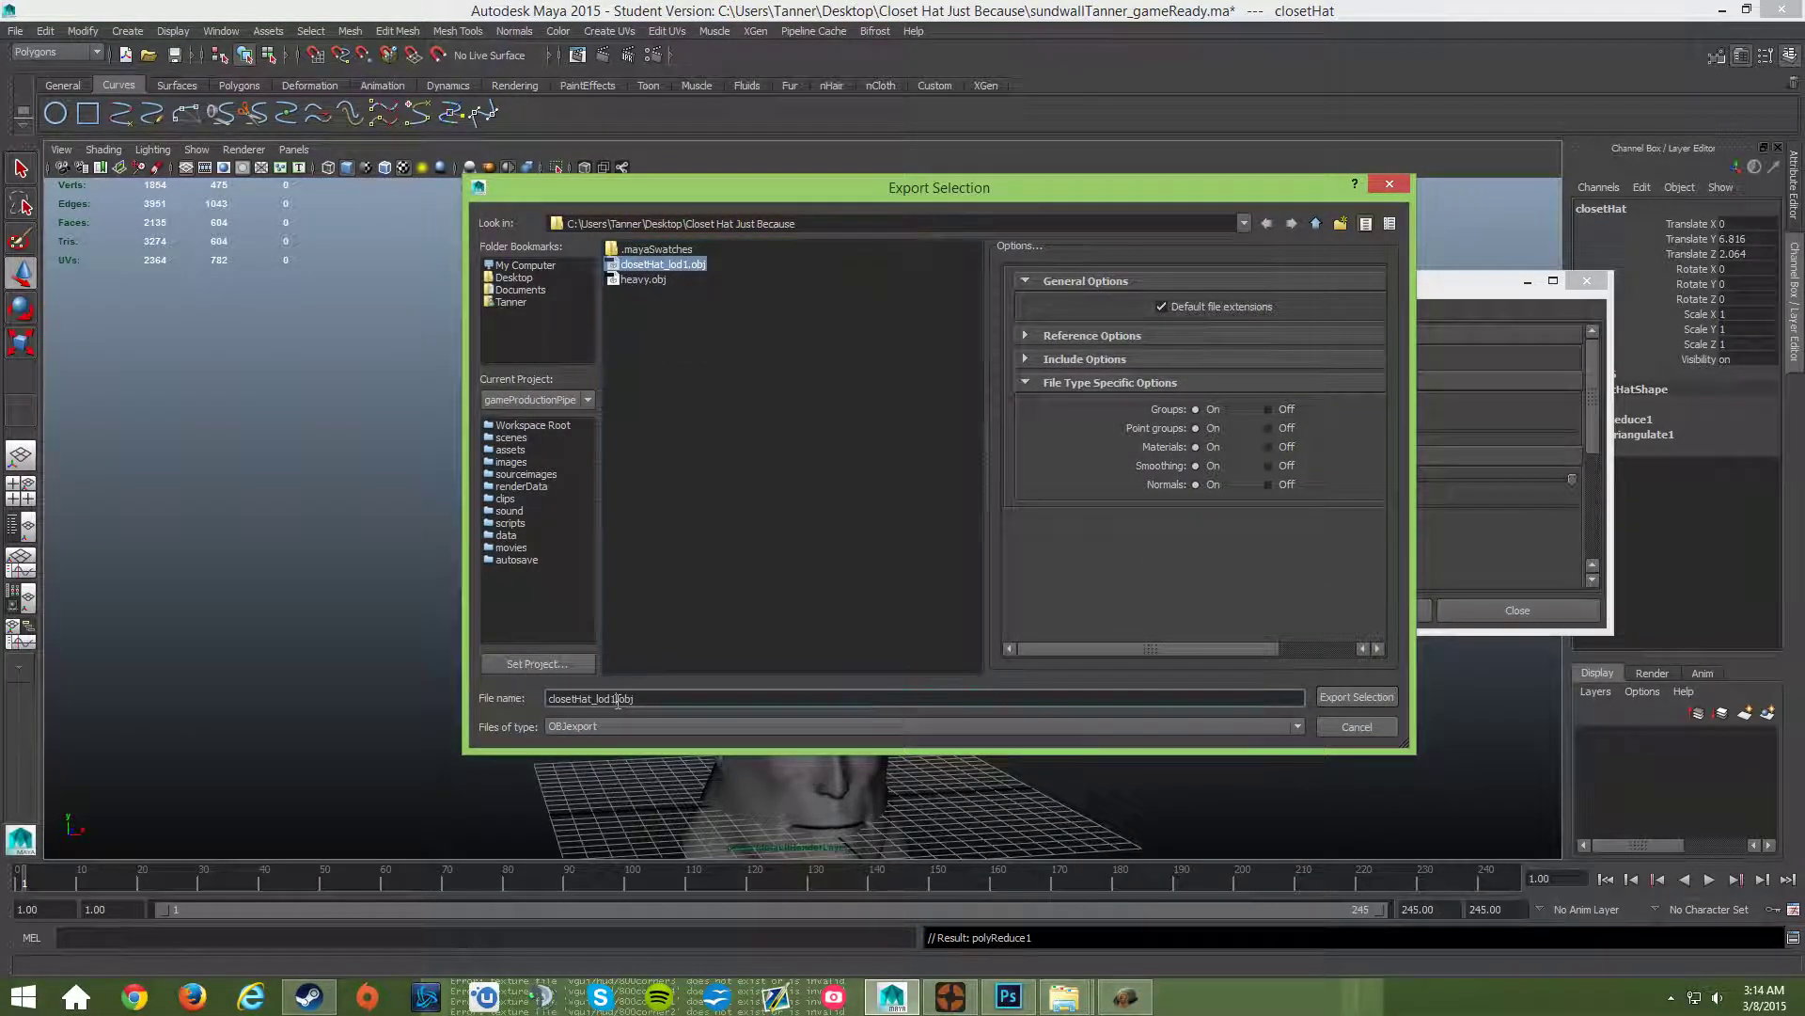
key(BackSpace)
text(2)
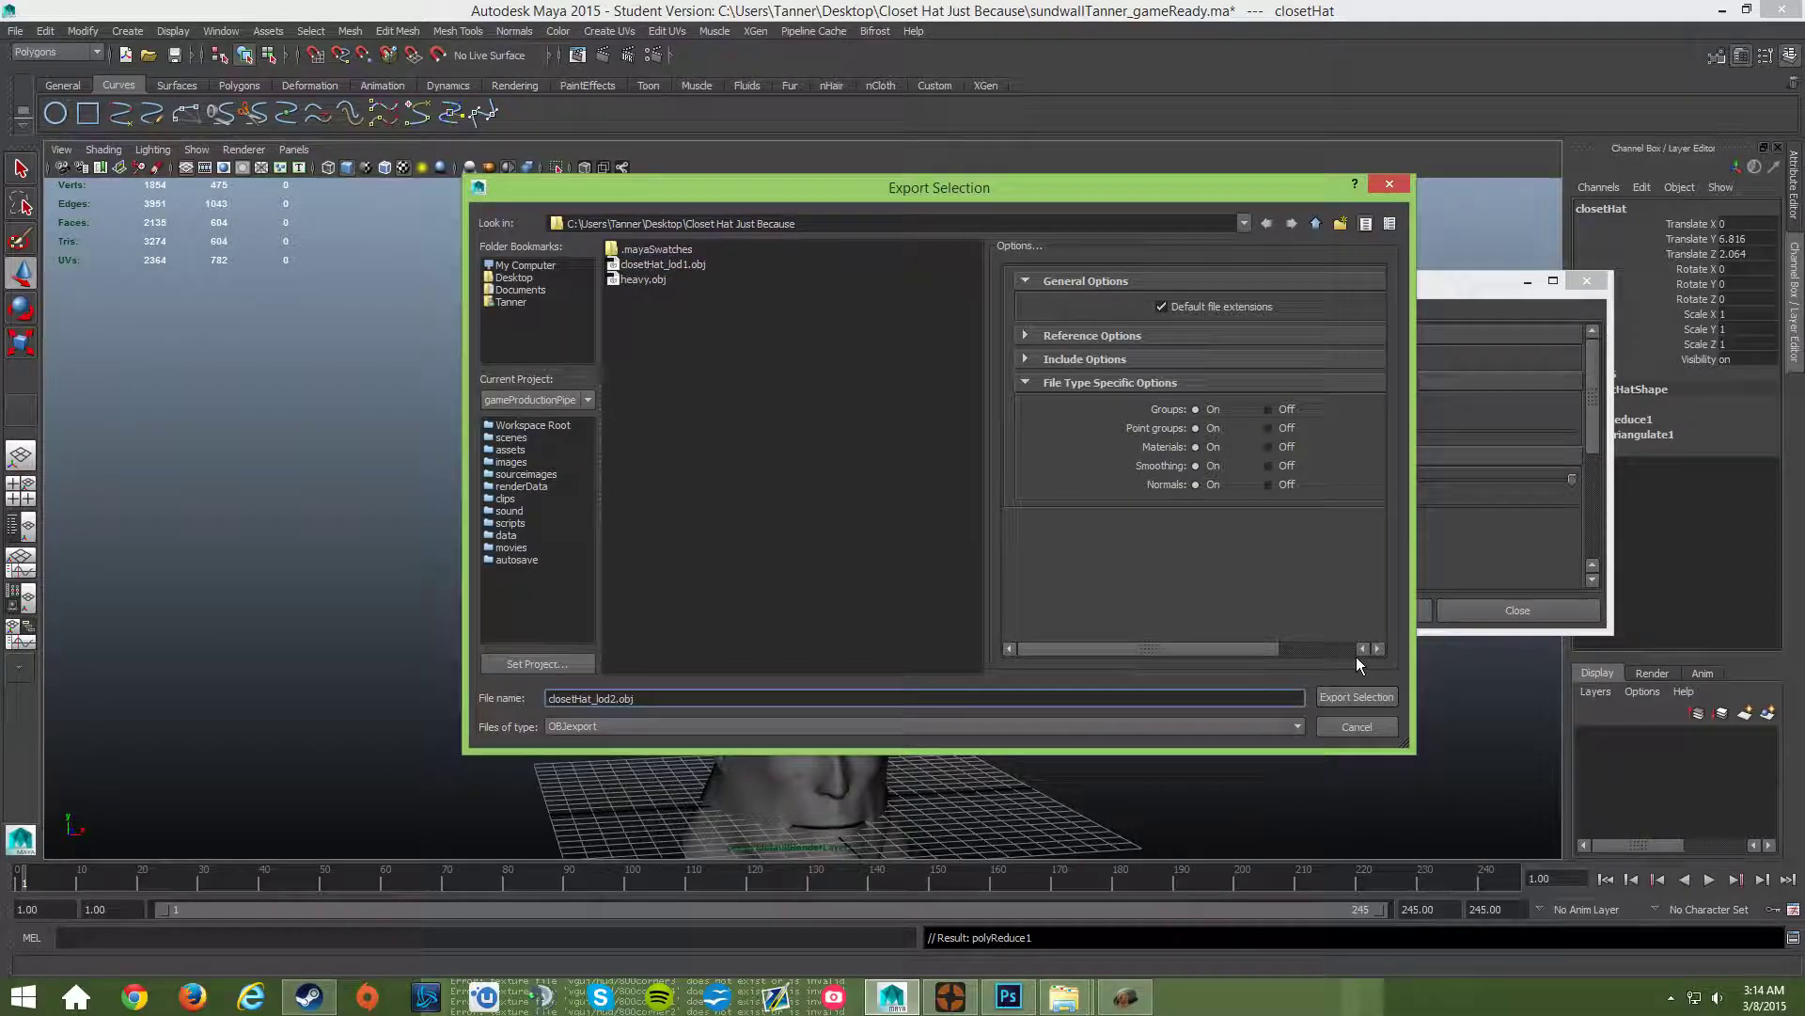
click(1357, 697)
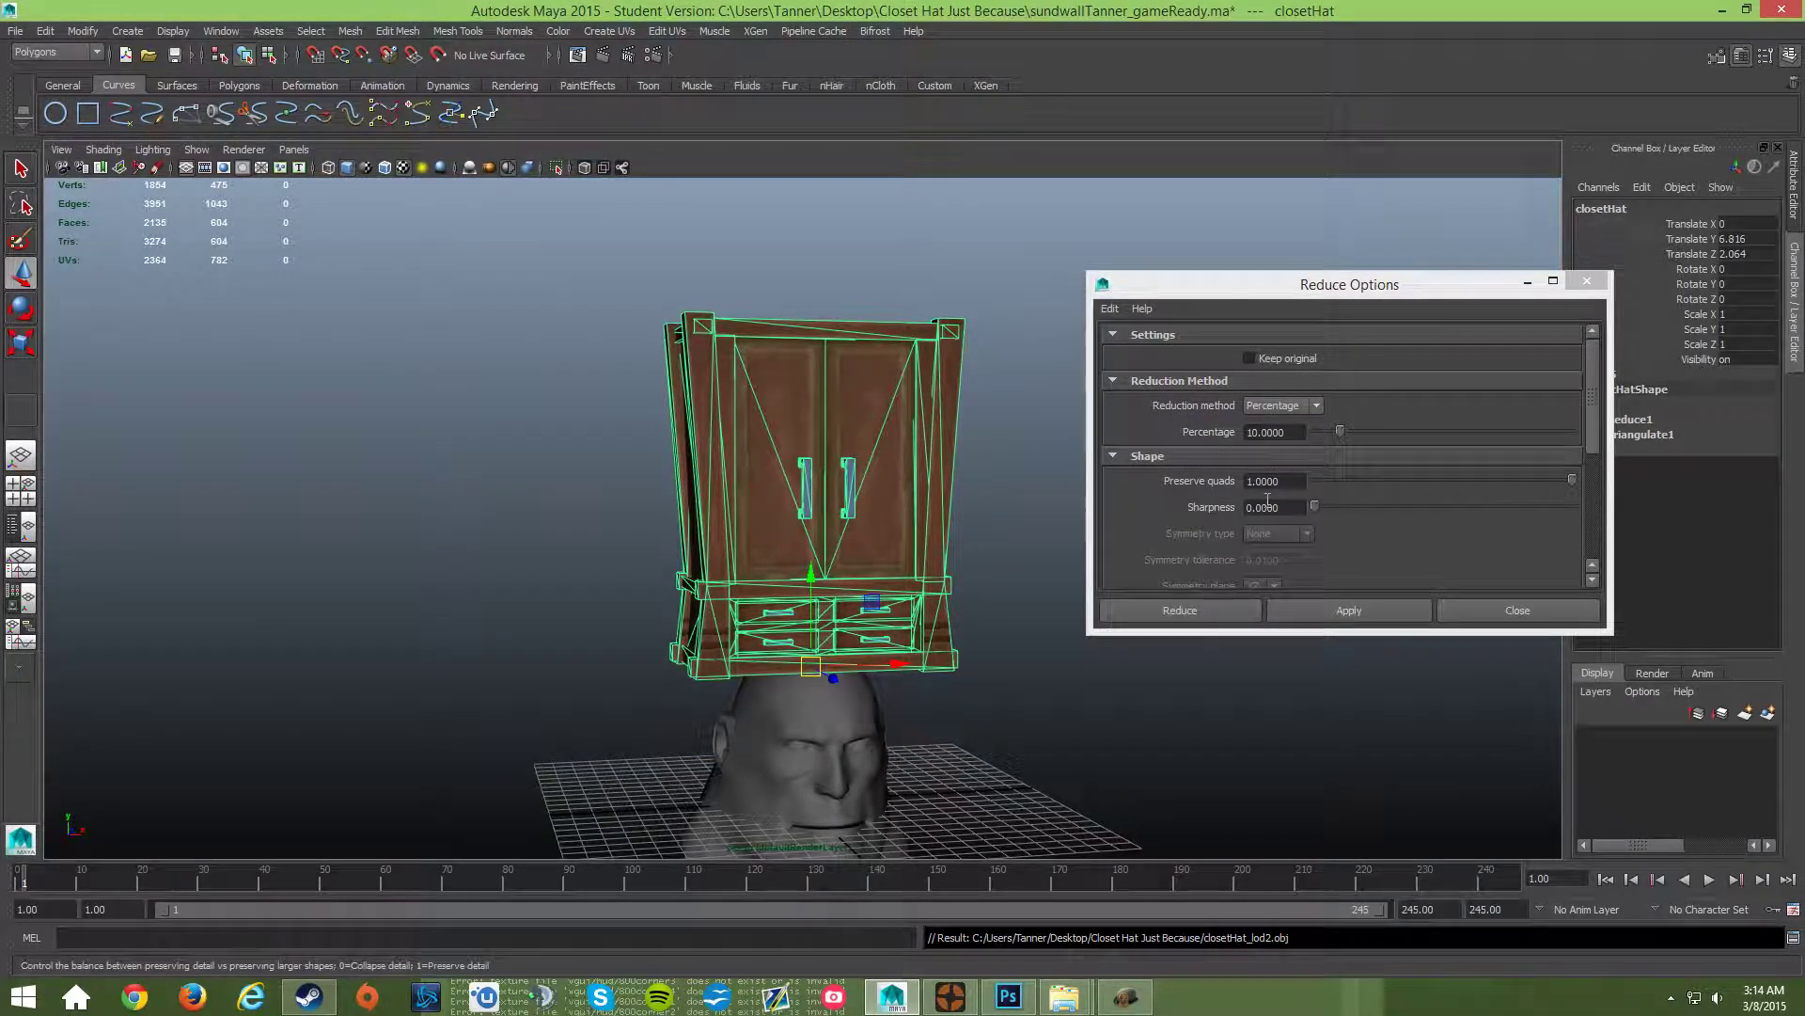
- Apply a second 10% reduction (3191 triangles), export it as closetHat_lod3.obj, and close Reduce Options
click(1305, 611)
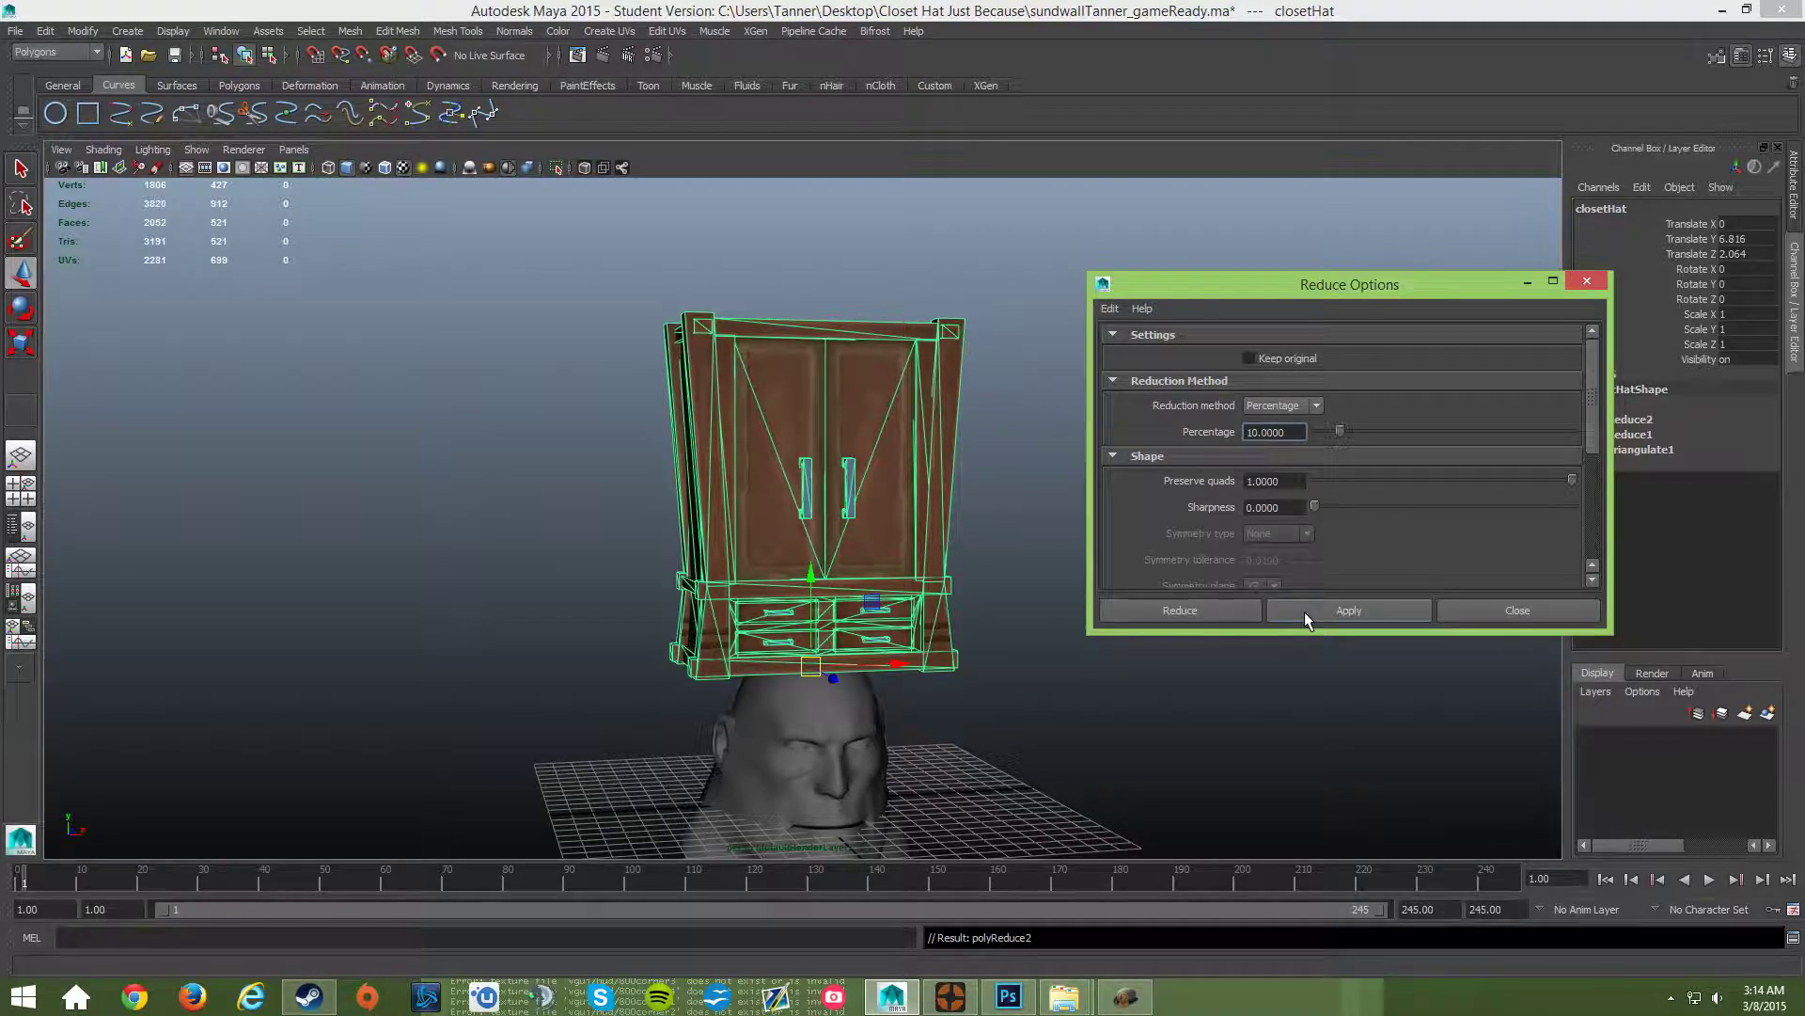
click(15, 32)
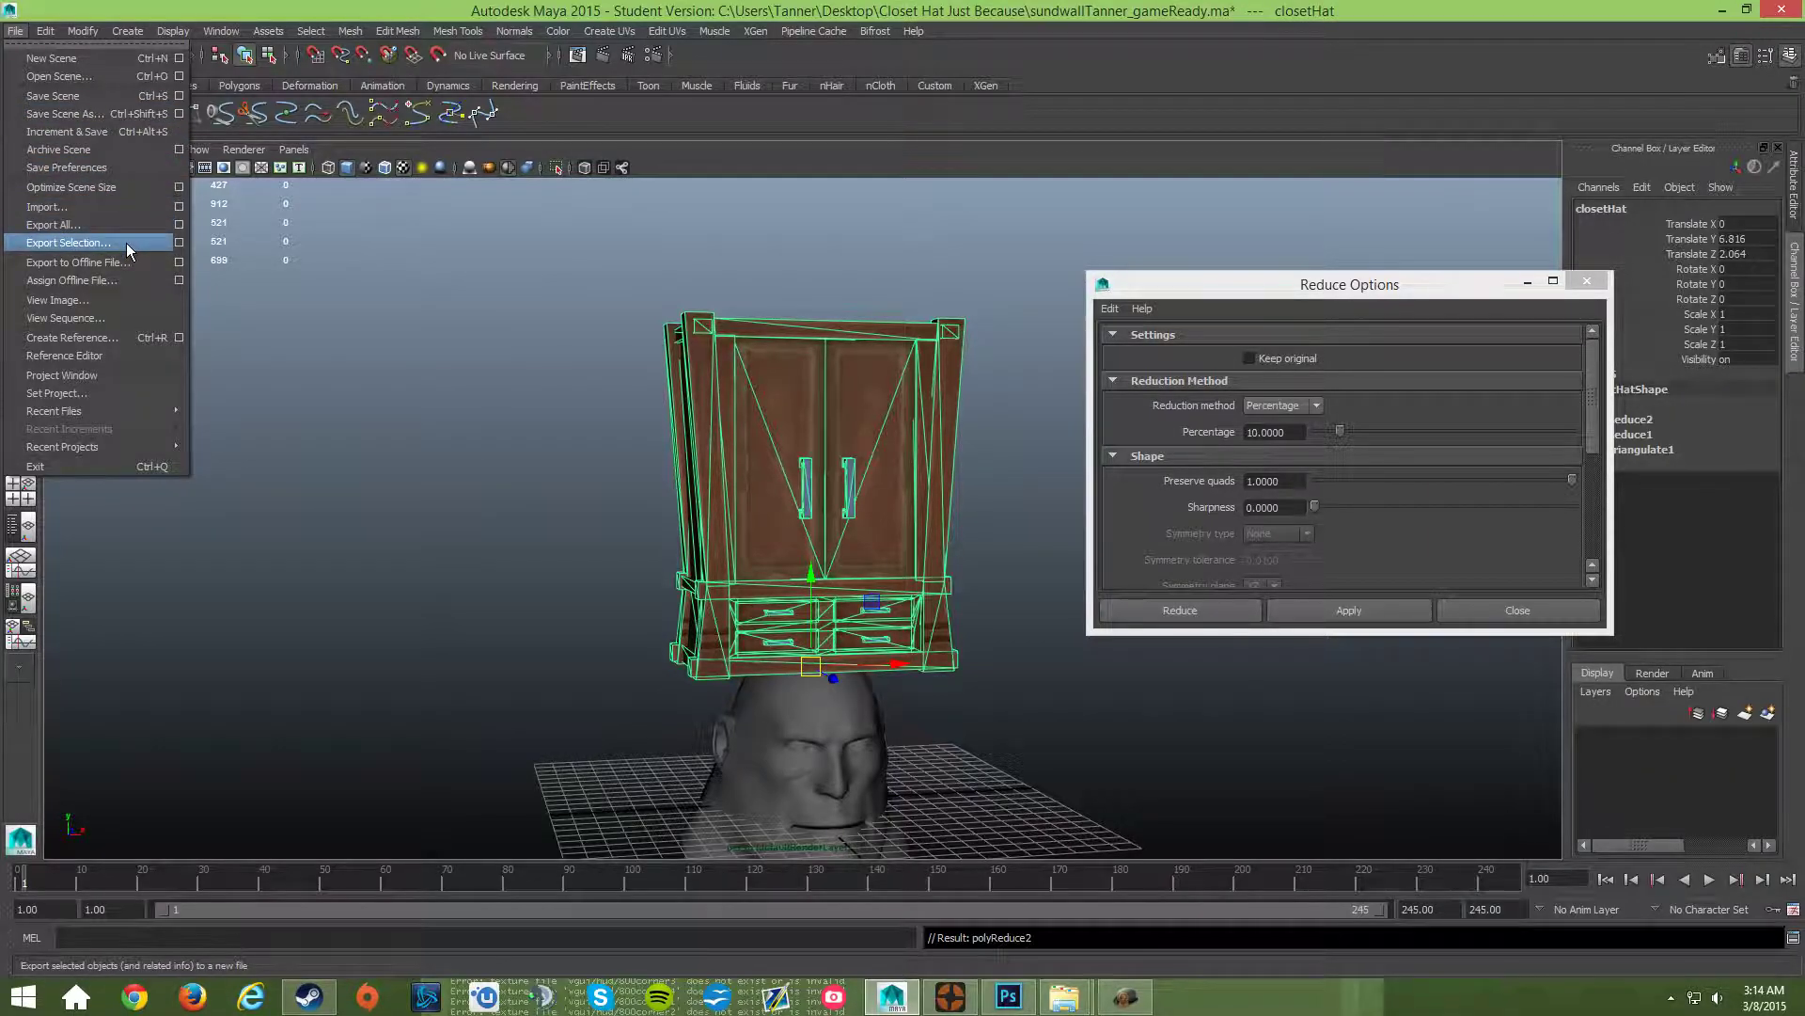
click(126, 242)
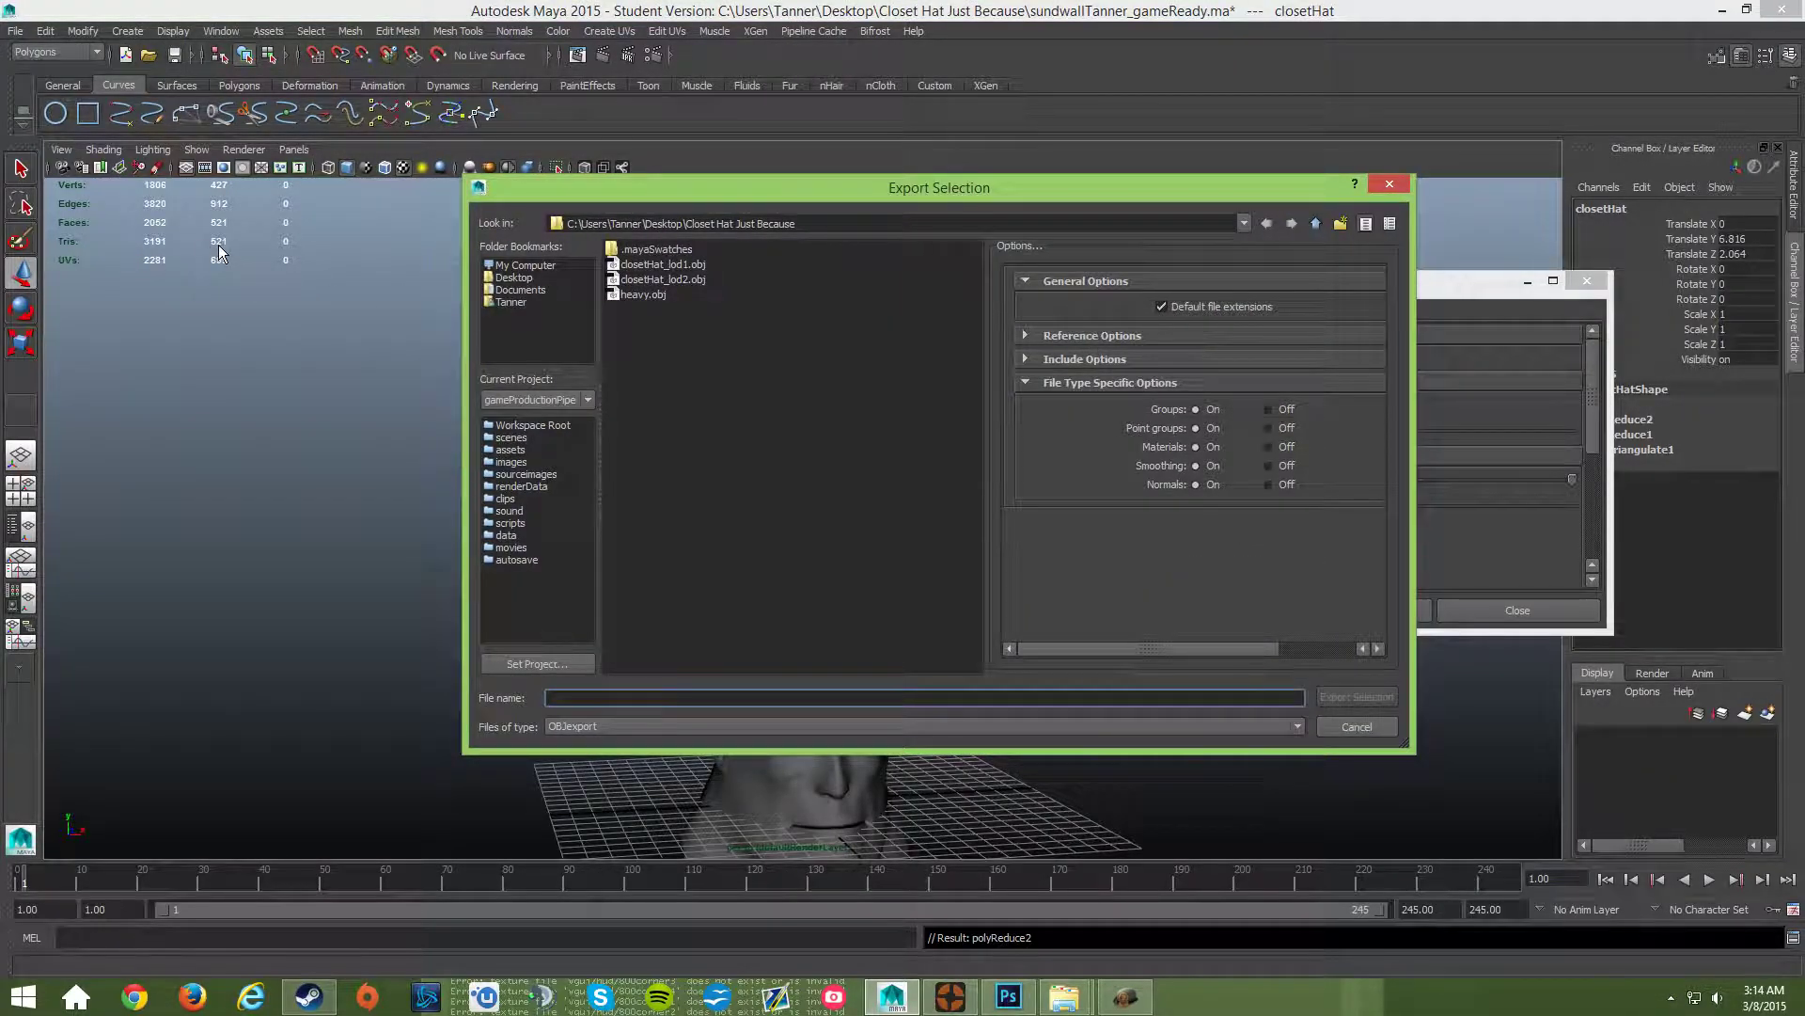
click(690, 280)
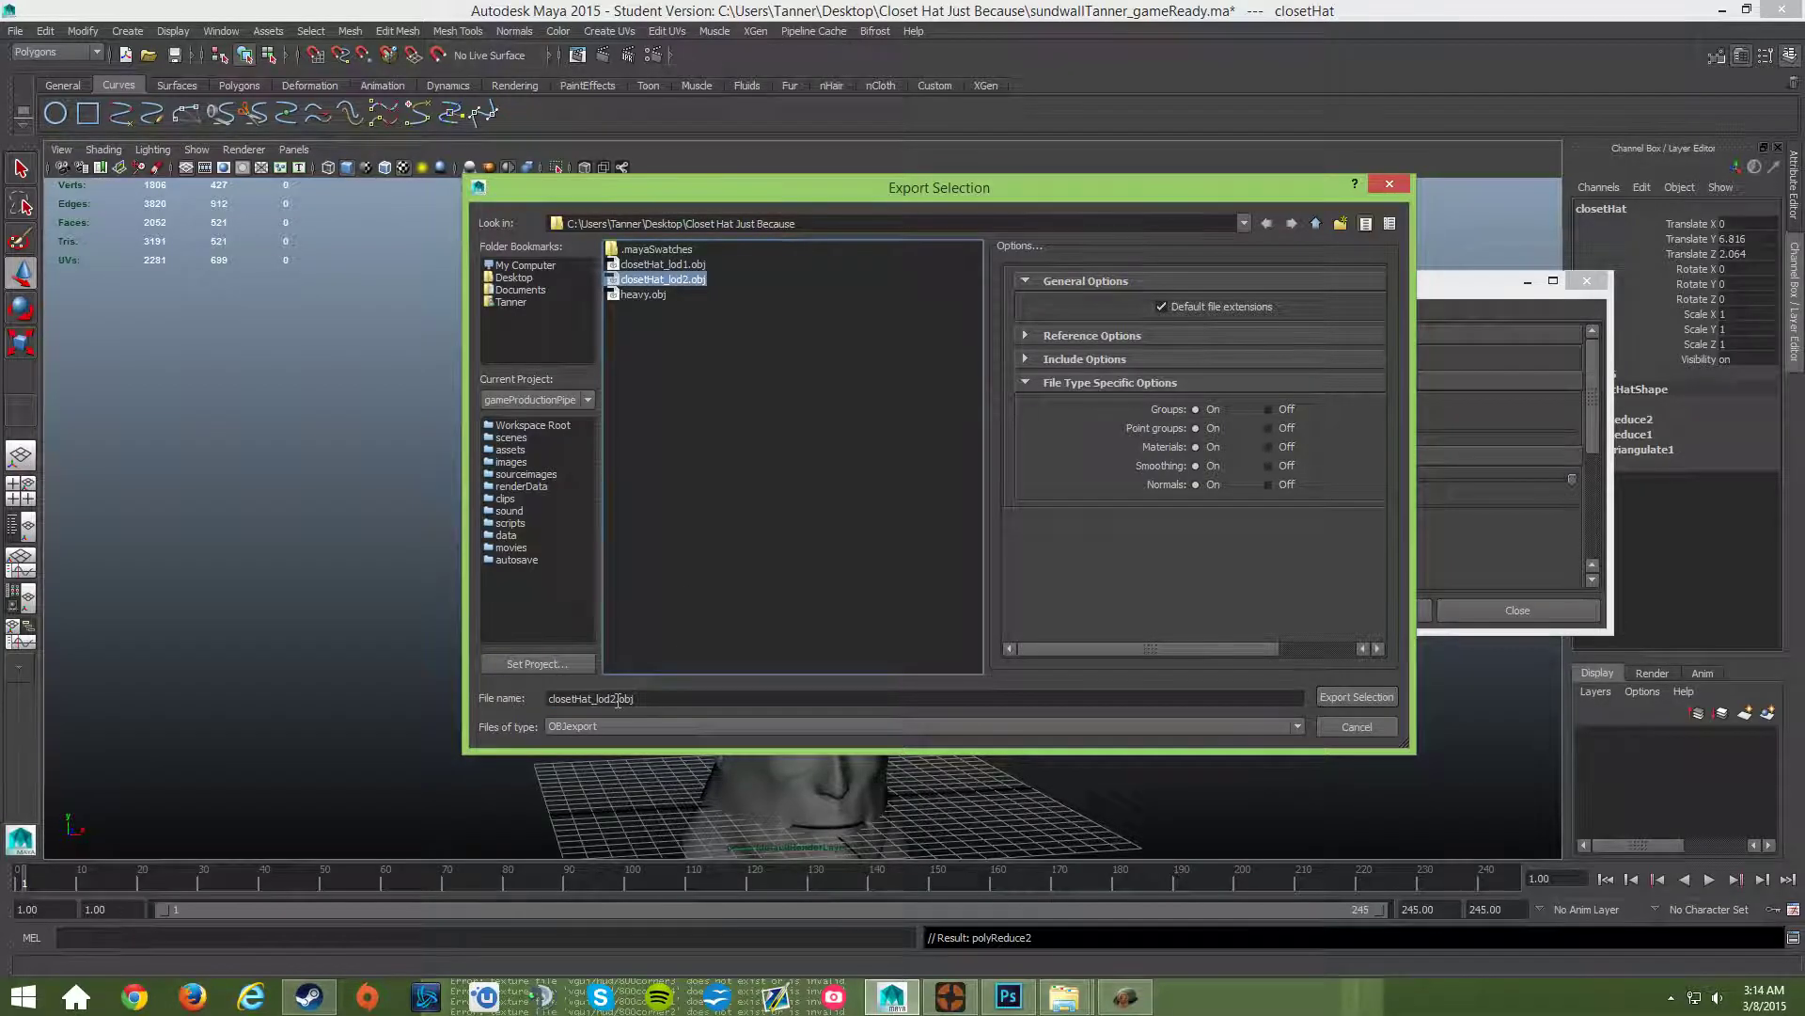
click(618, 699)
key(BackSpace)
text(3)
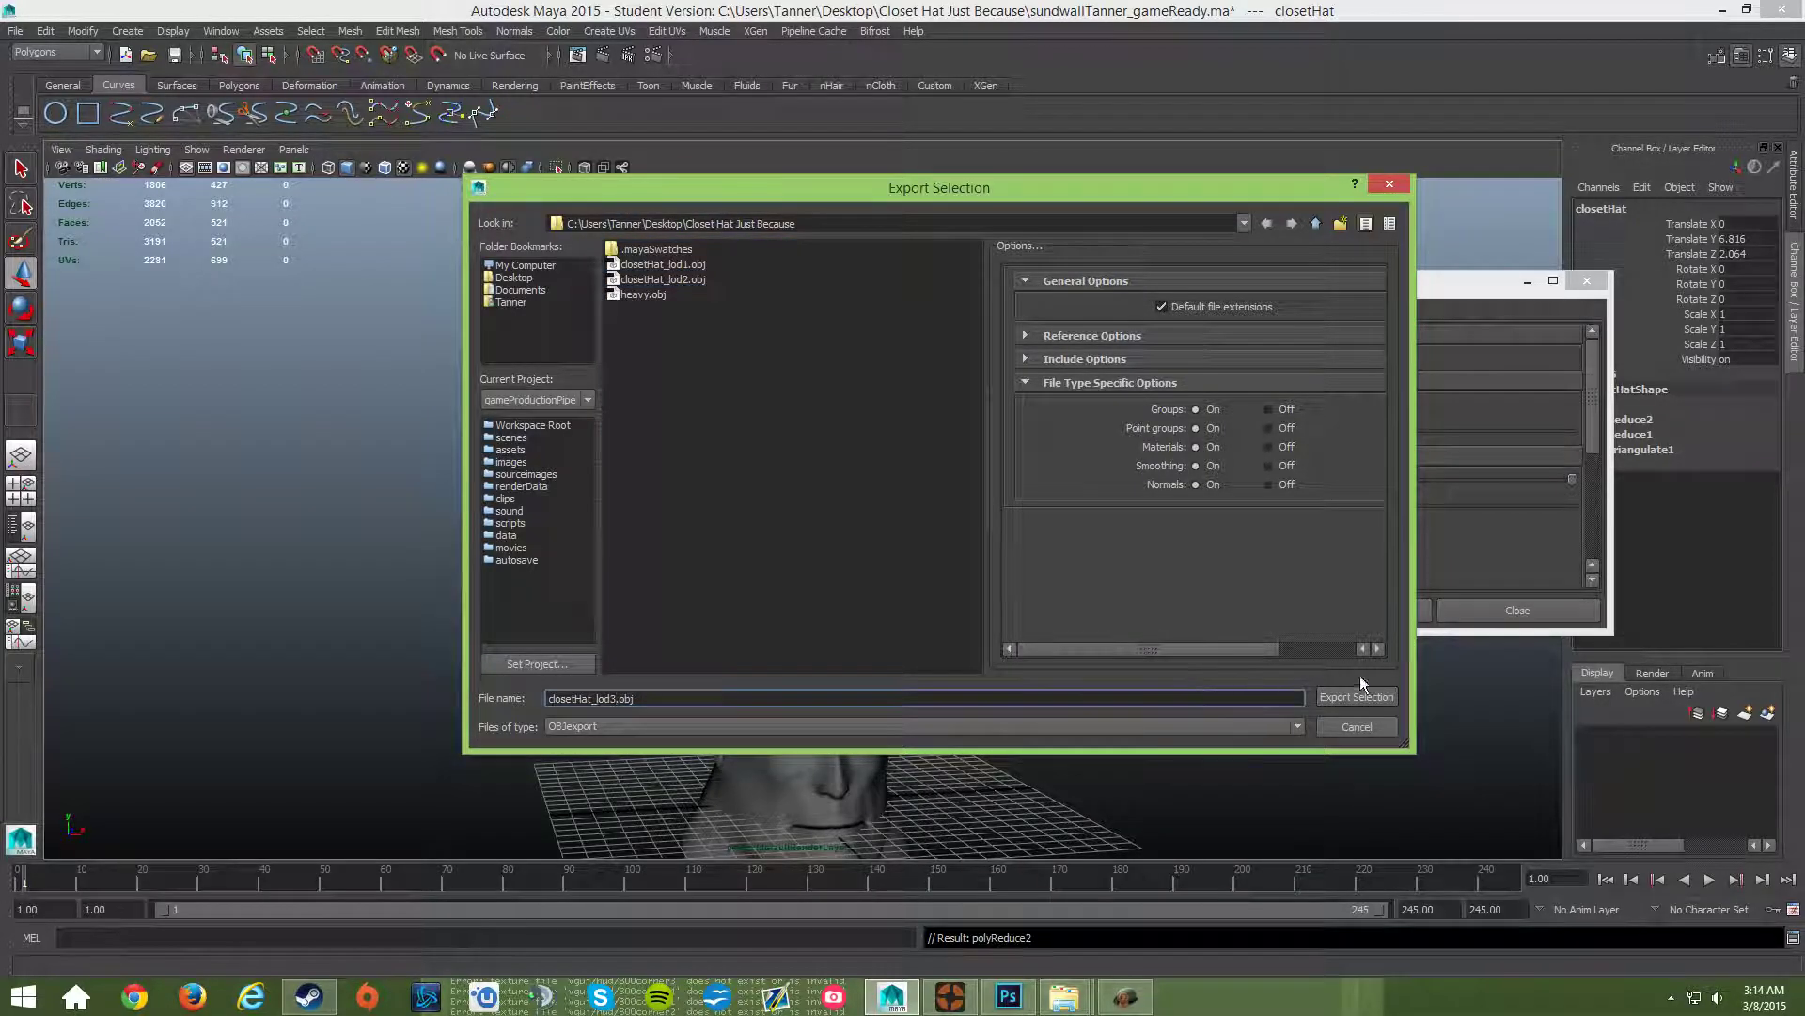
click(1368, 698)
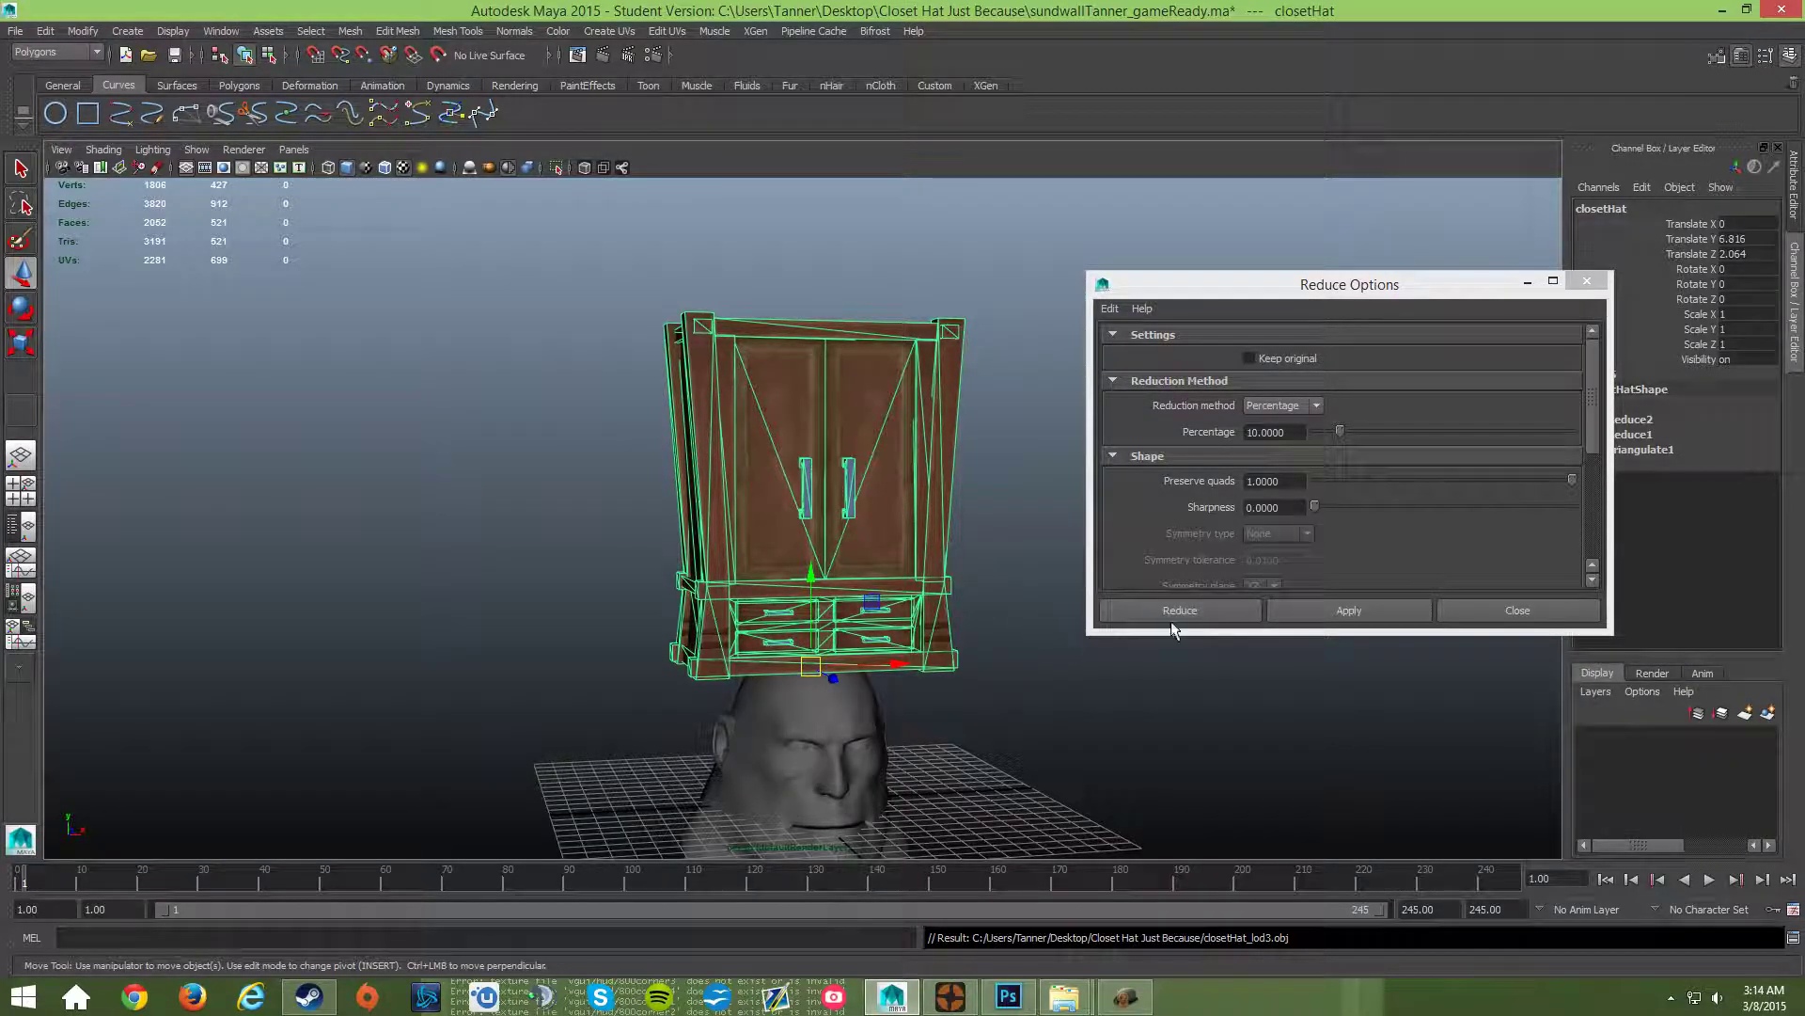
click(1491, 613)
click(1061, 652)
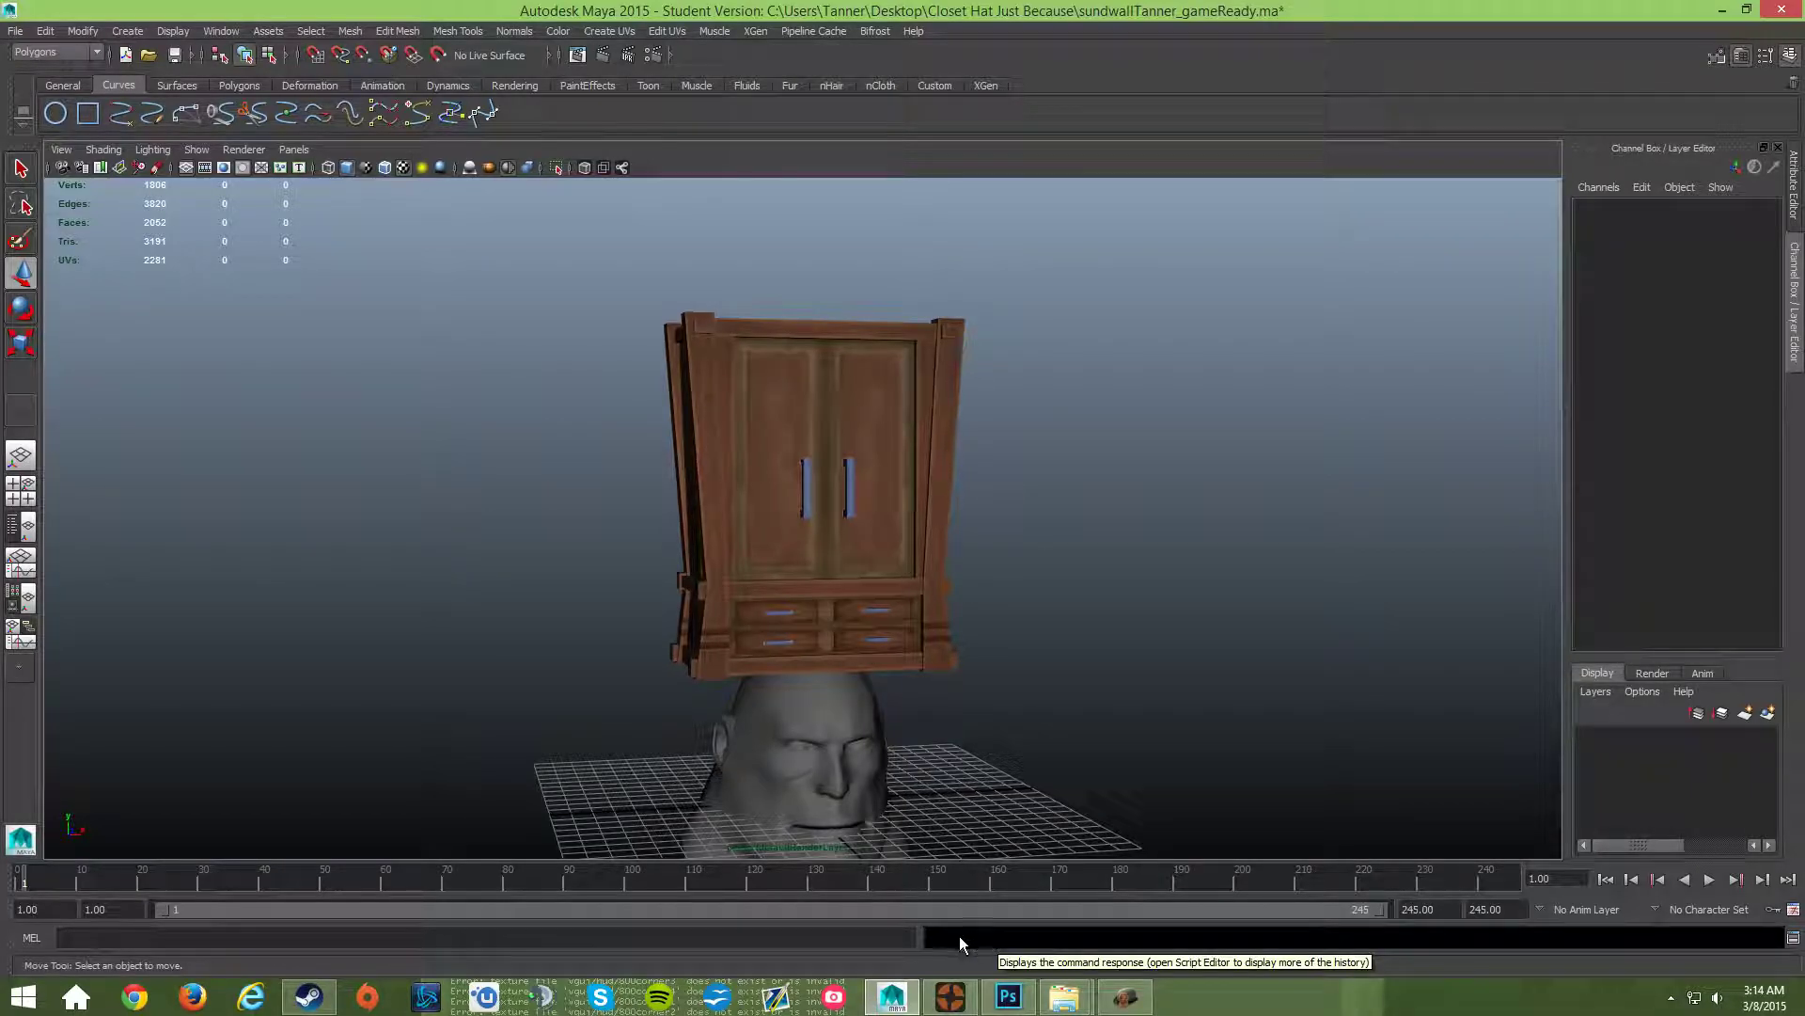
- Launch Source SDK from the Steam library tools list, then return to the Photoshop texture
click(309, 995)
right_click(55, 126)
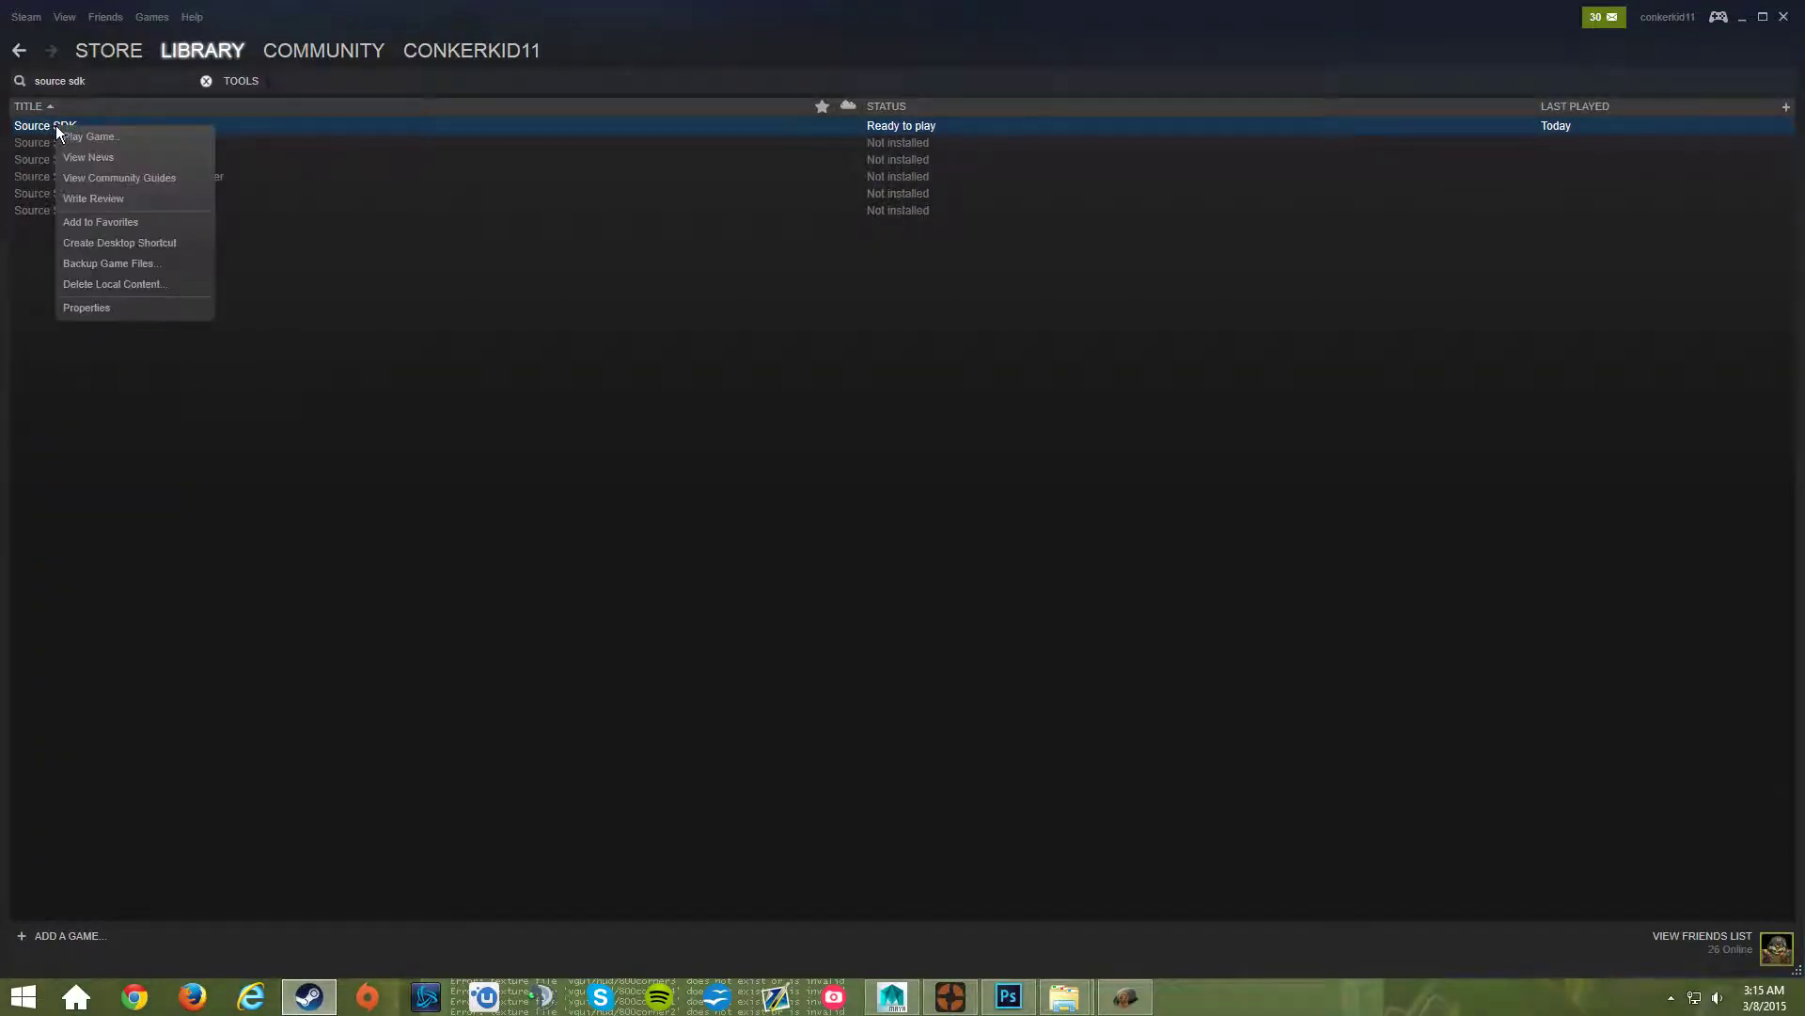
click(89, 137)
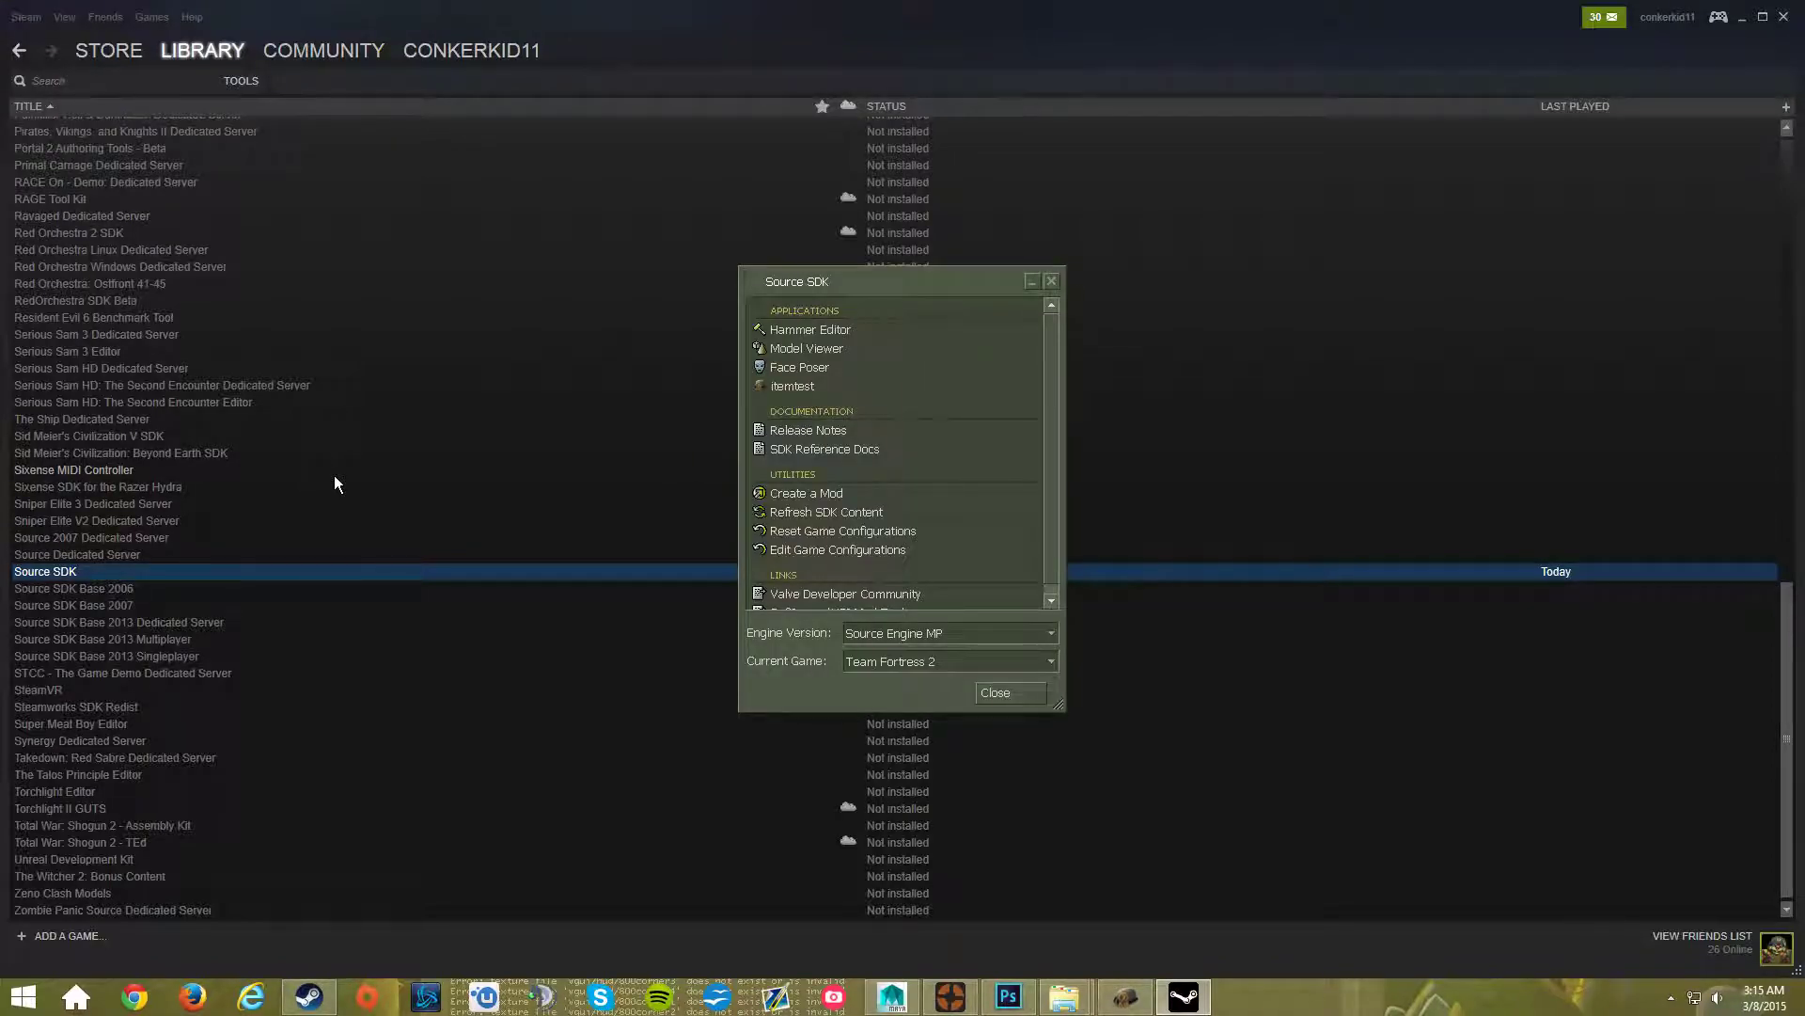
click(1011, 999)
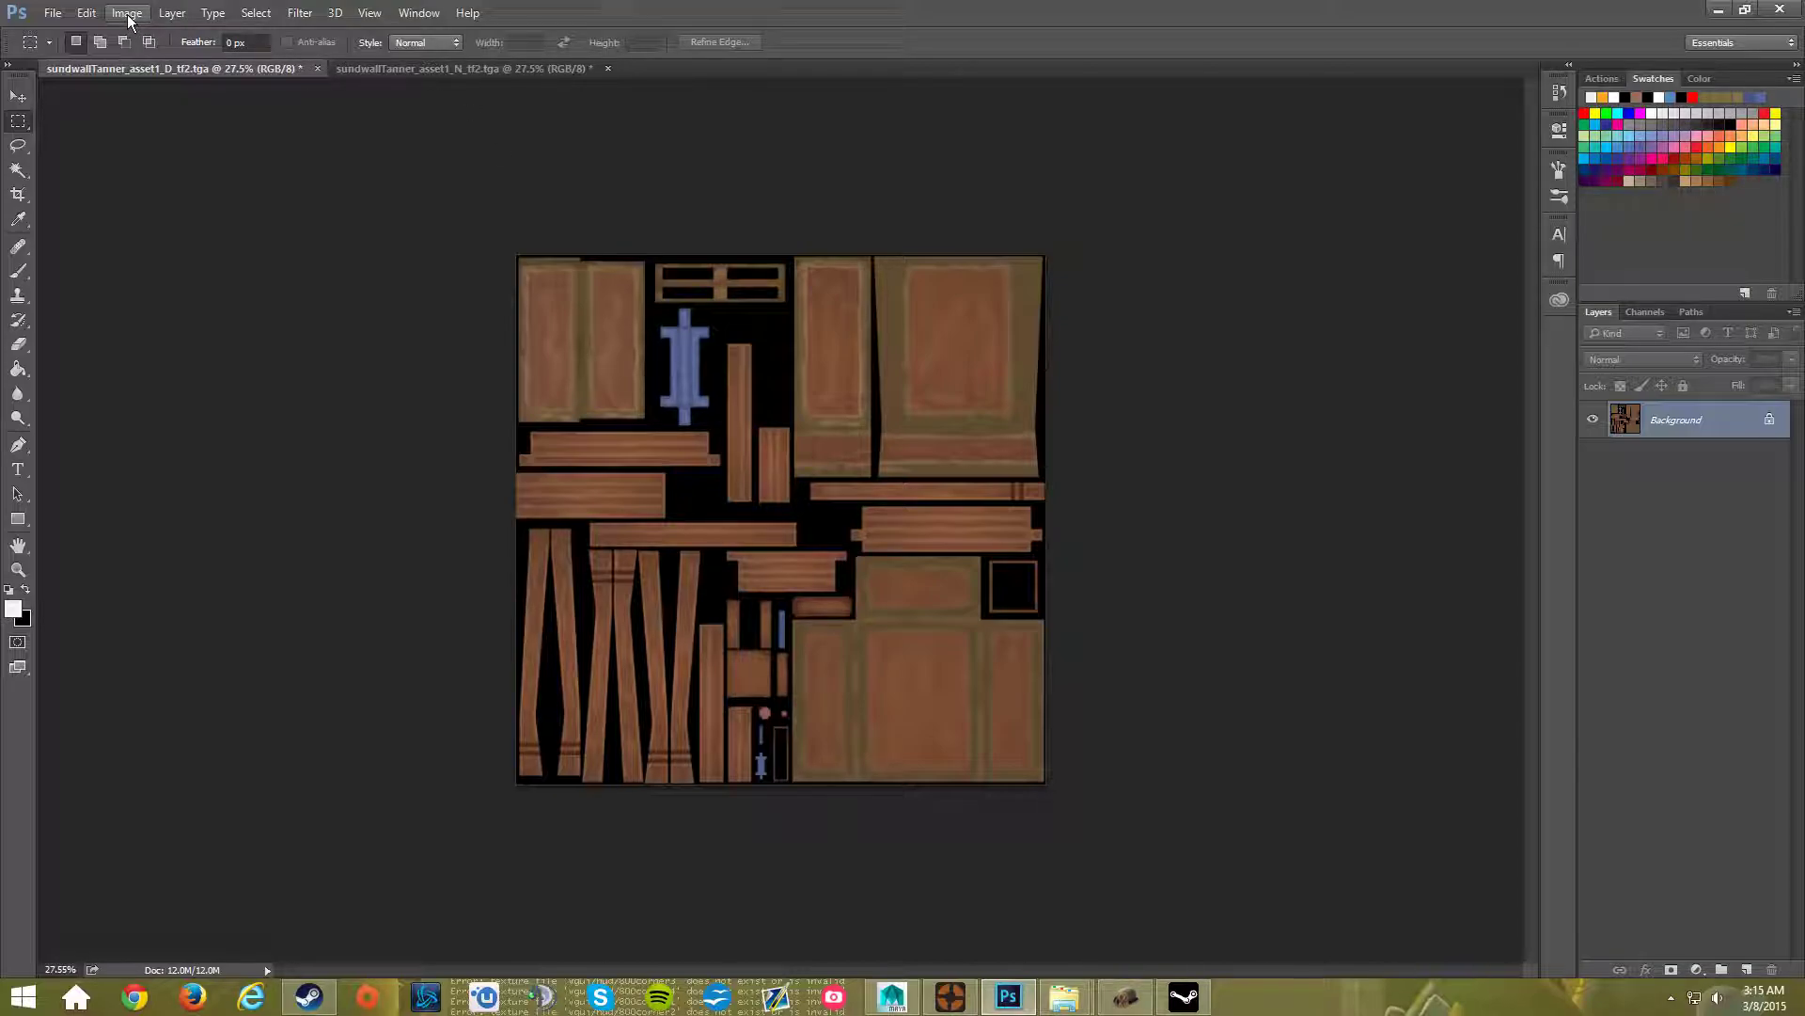
- Resize the diffuse texture from 2048 to 256 × 256 px with Image Size
click(357, 69)
click(261, 69)
click(127, 13)
click(182, 150)
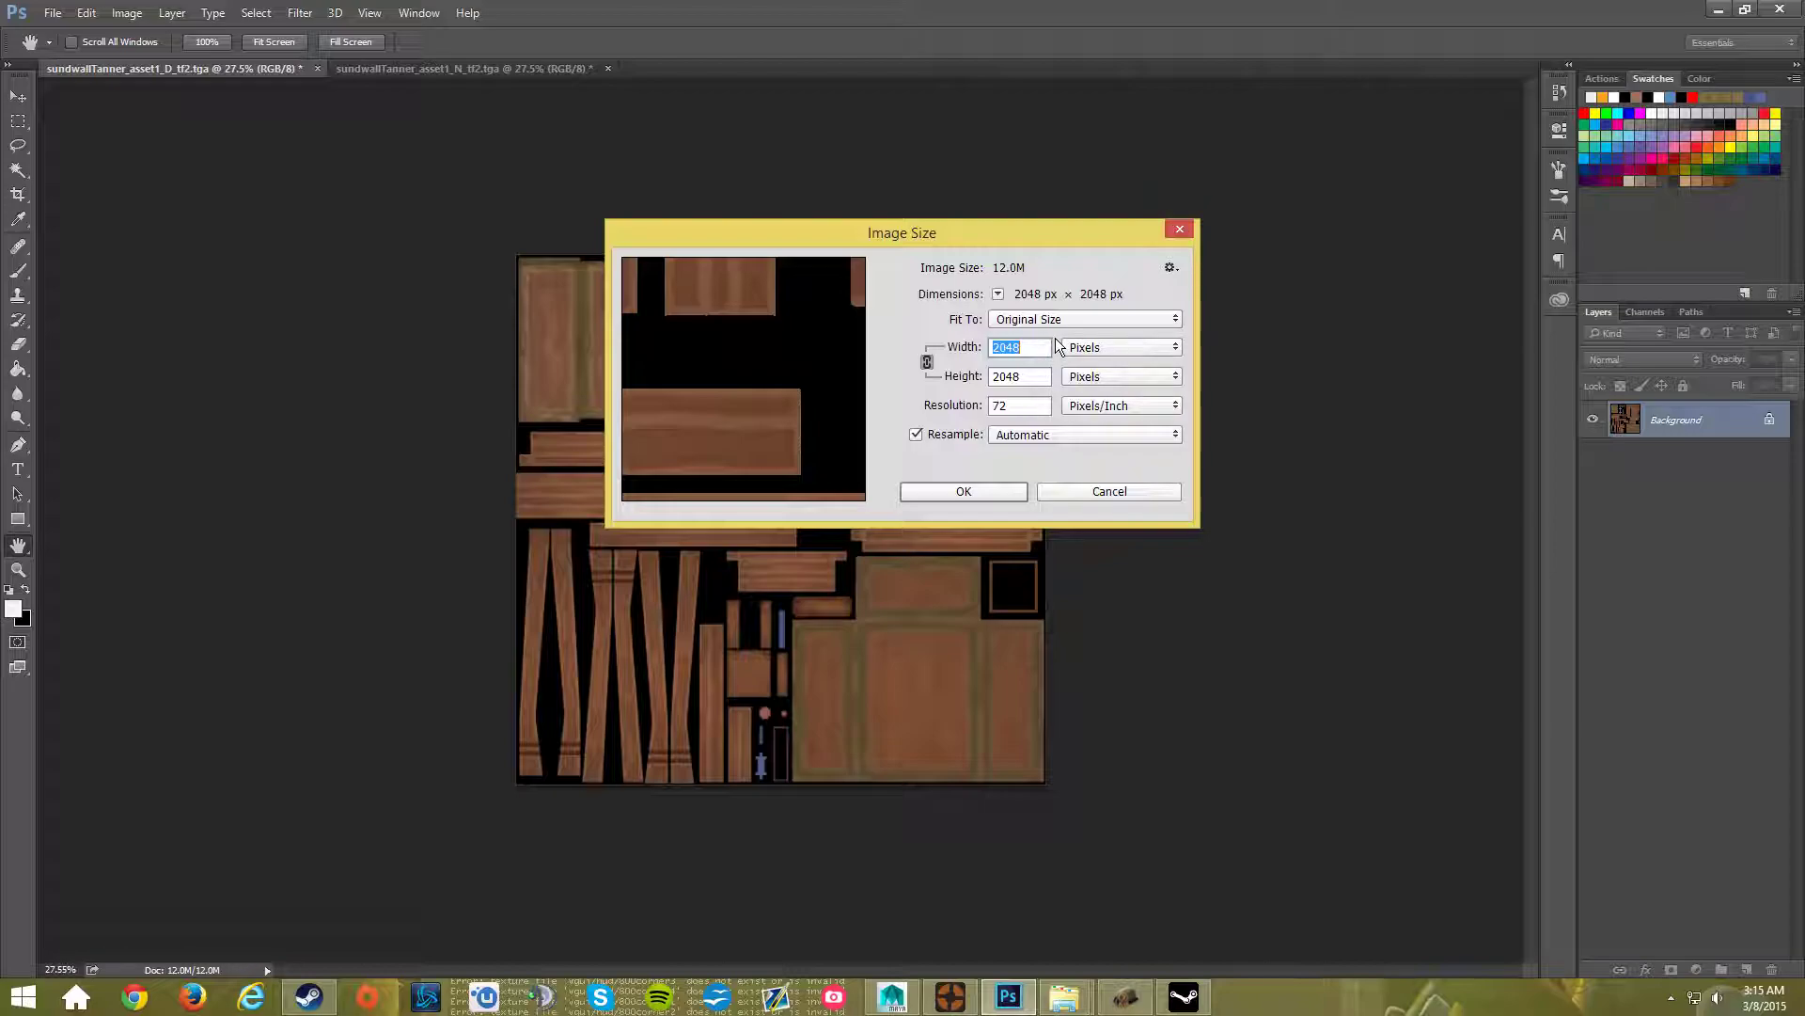
text(512)
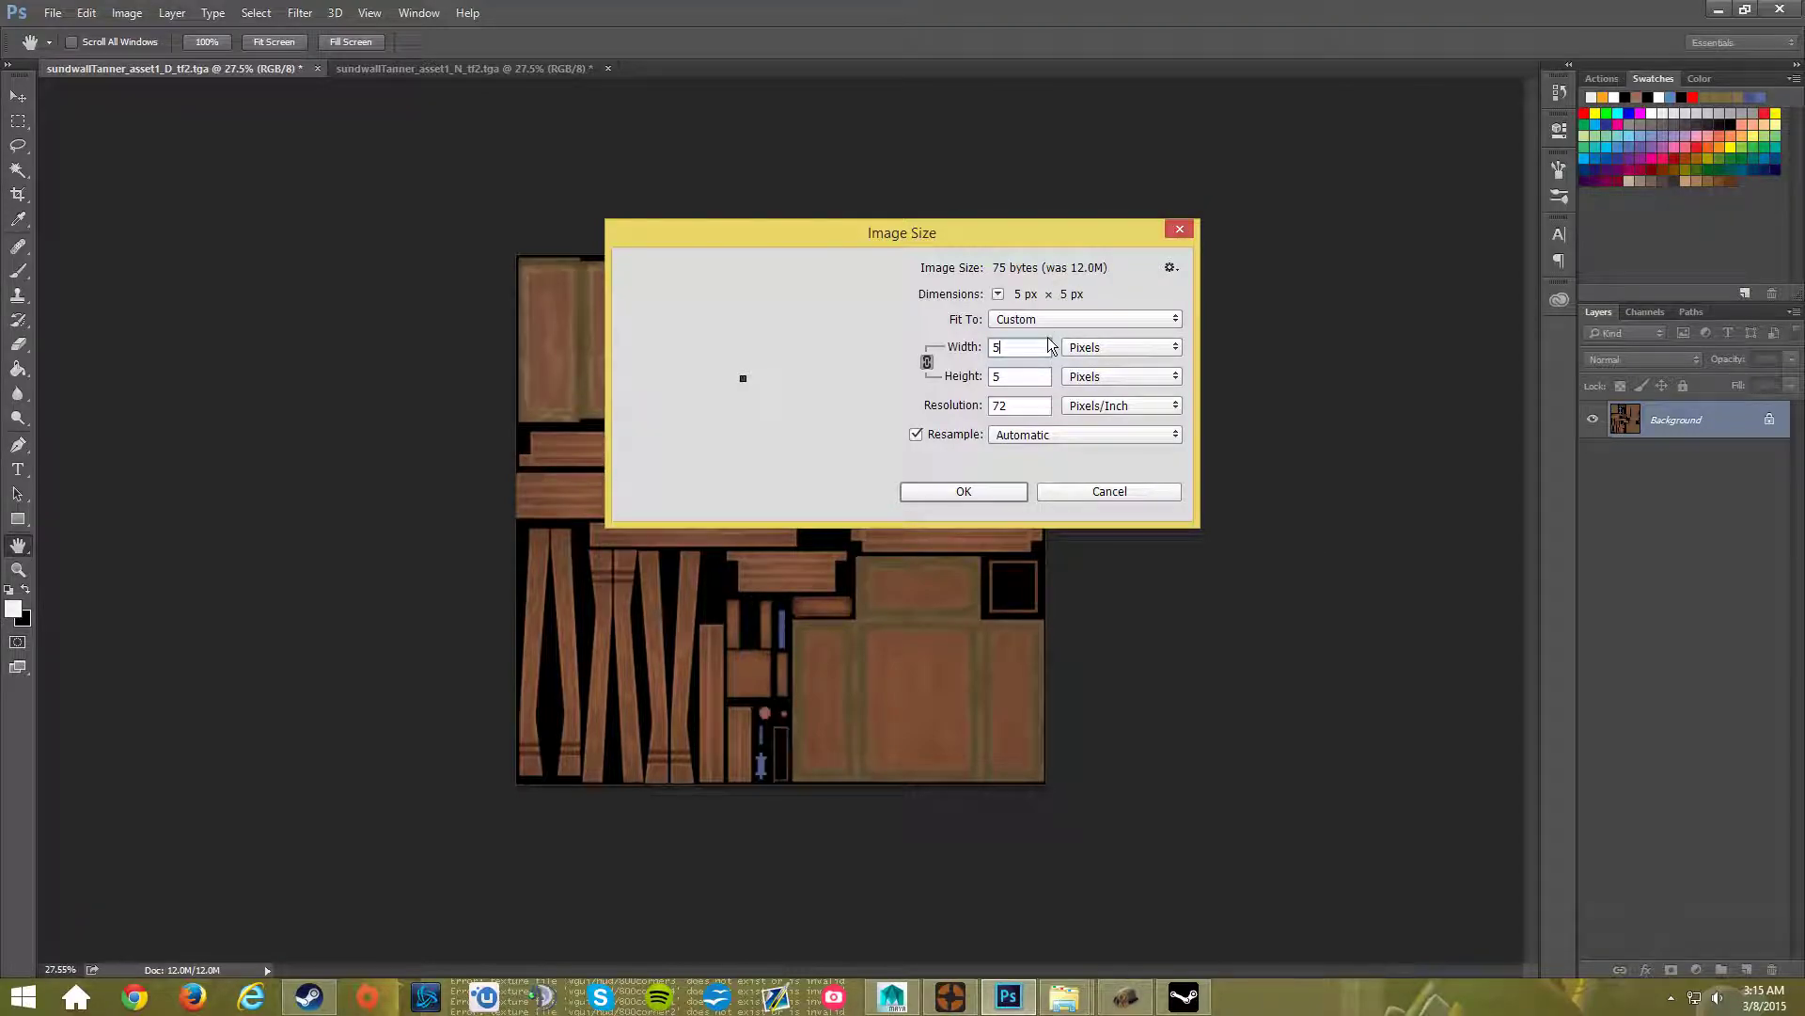
double_click(1031, 349)
text(256)
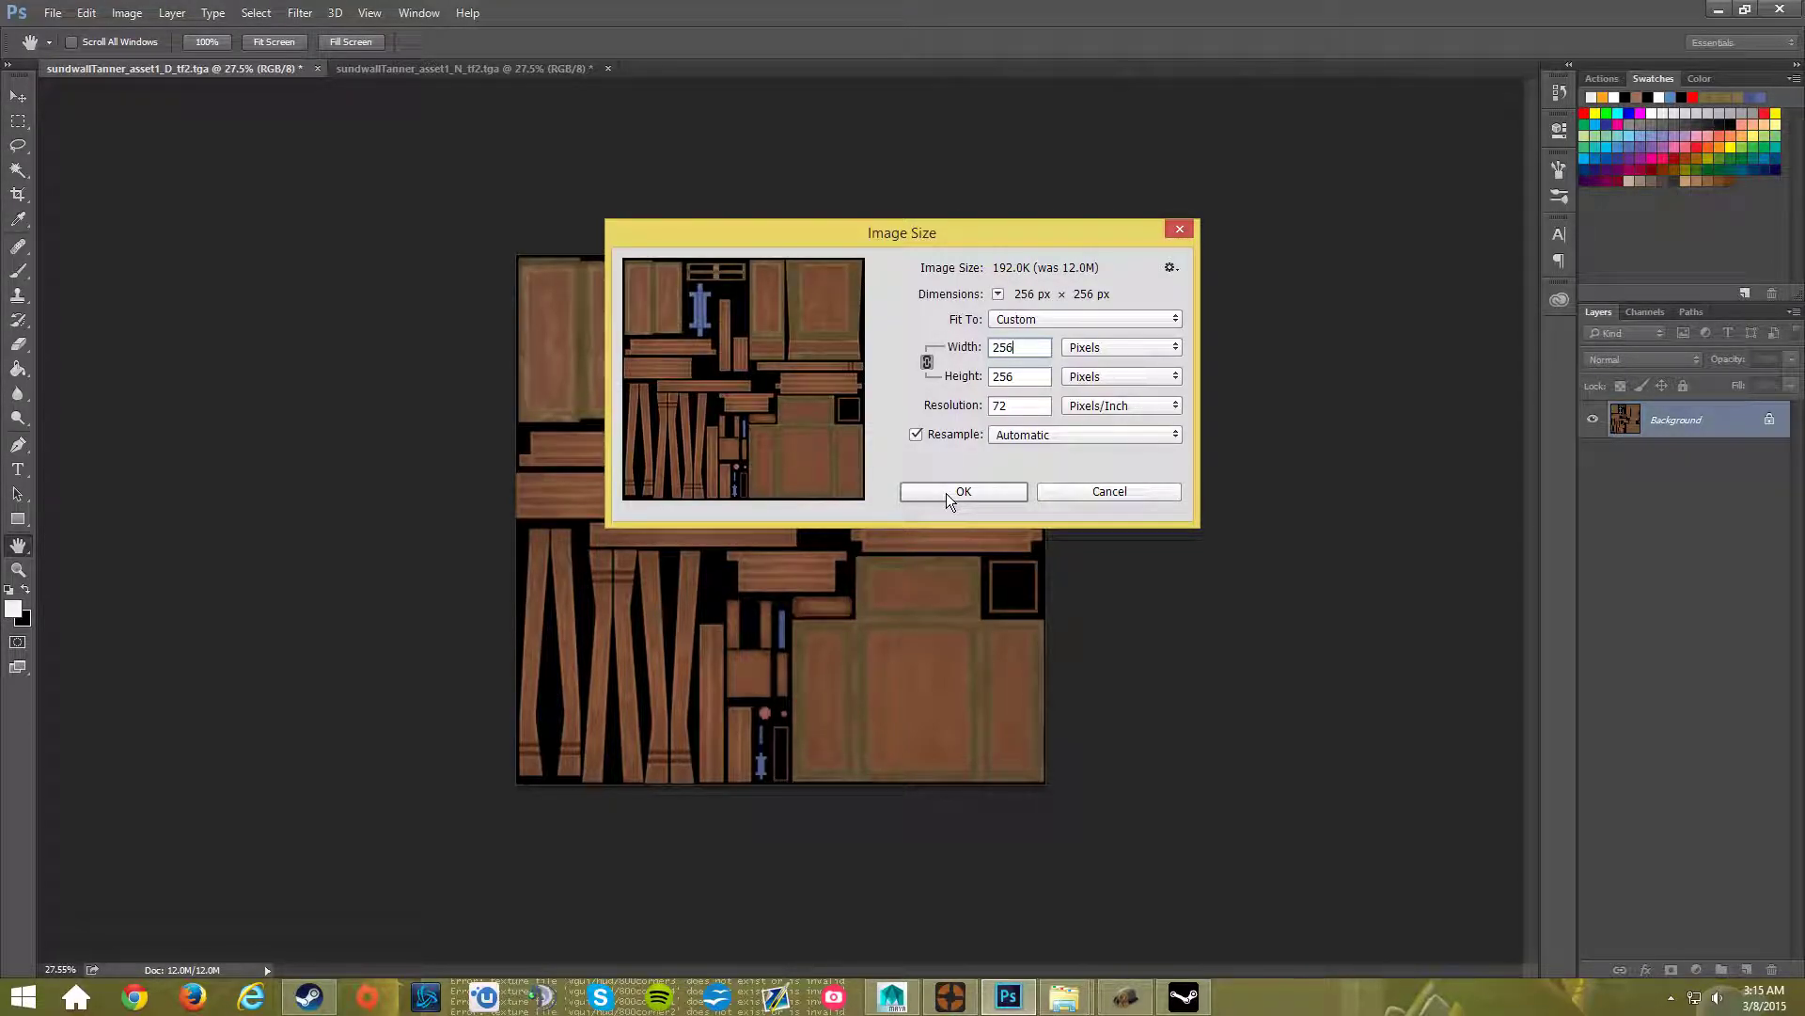
click(949, 493)
- Resize the normal map to 256 × 256 px as well
click(475, 68)
click(126, 13)
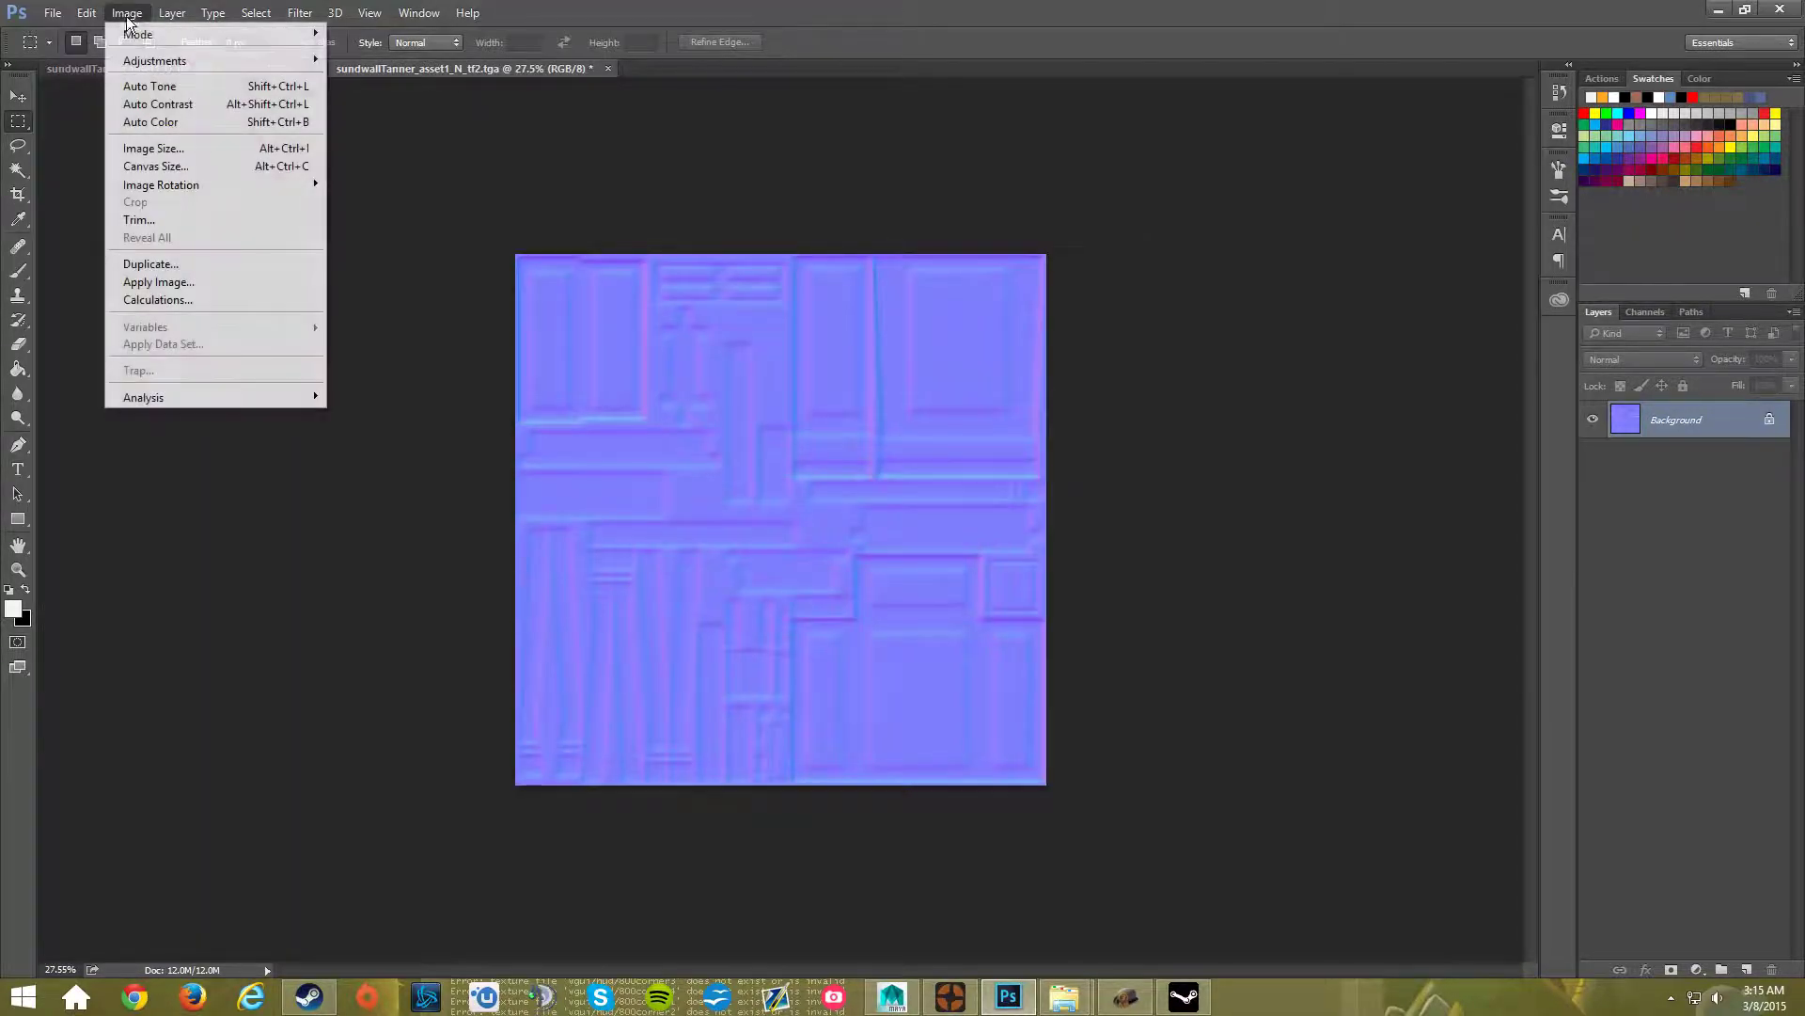
click(153, 148)
text(25)
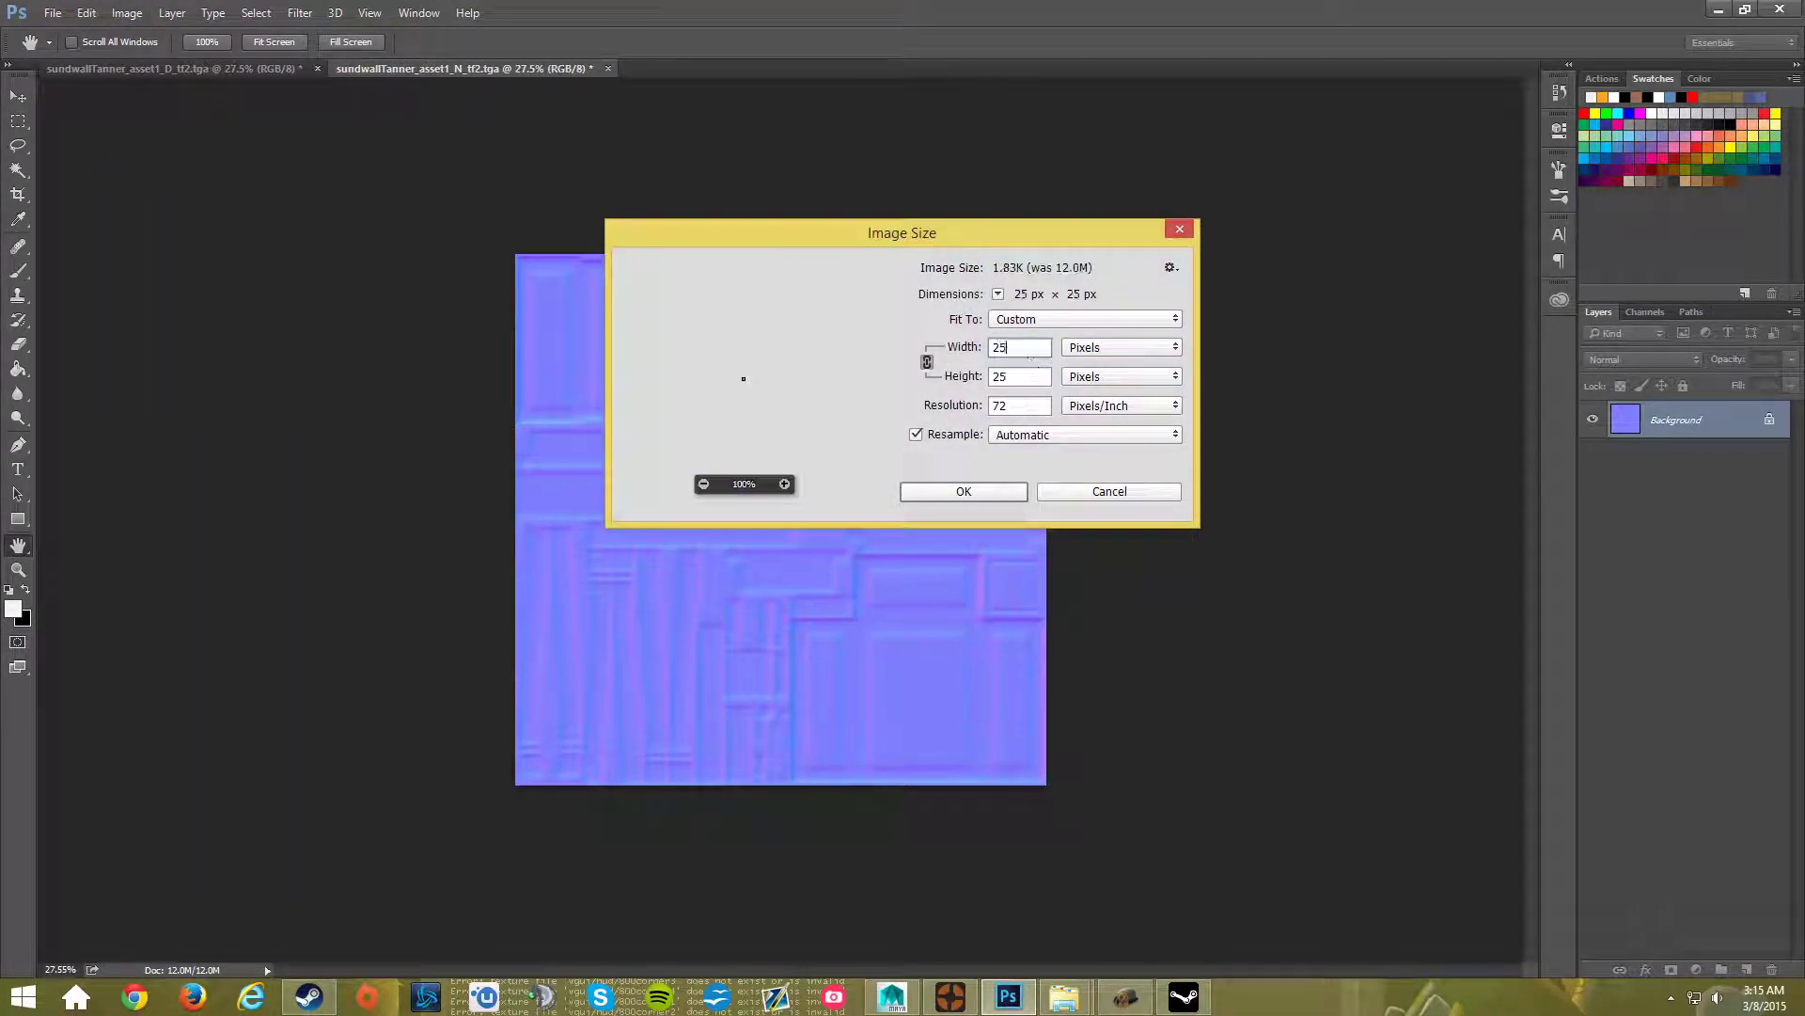
text(6)
click(995, 493)
click(155, 68)
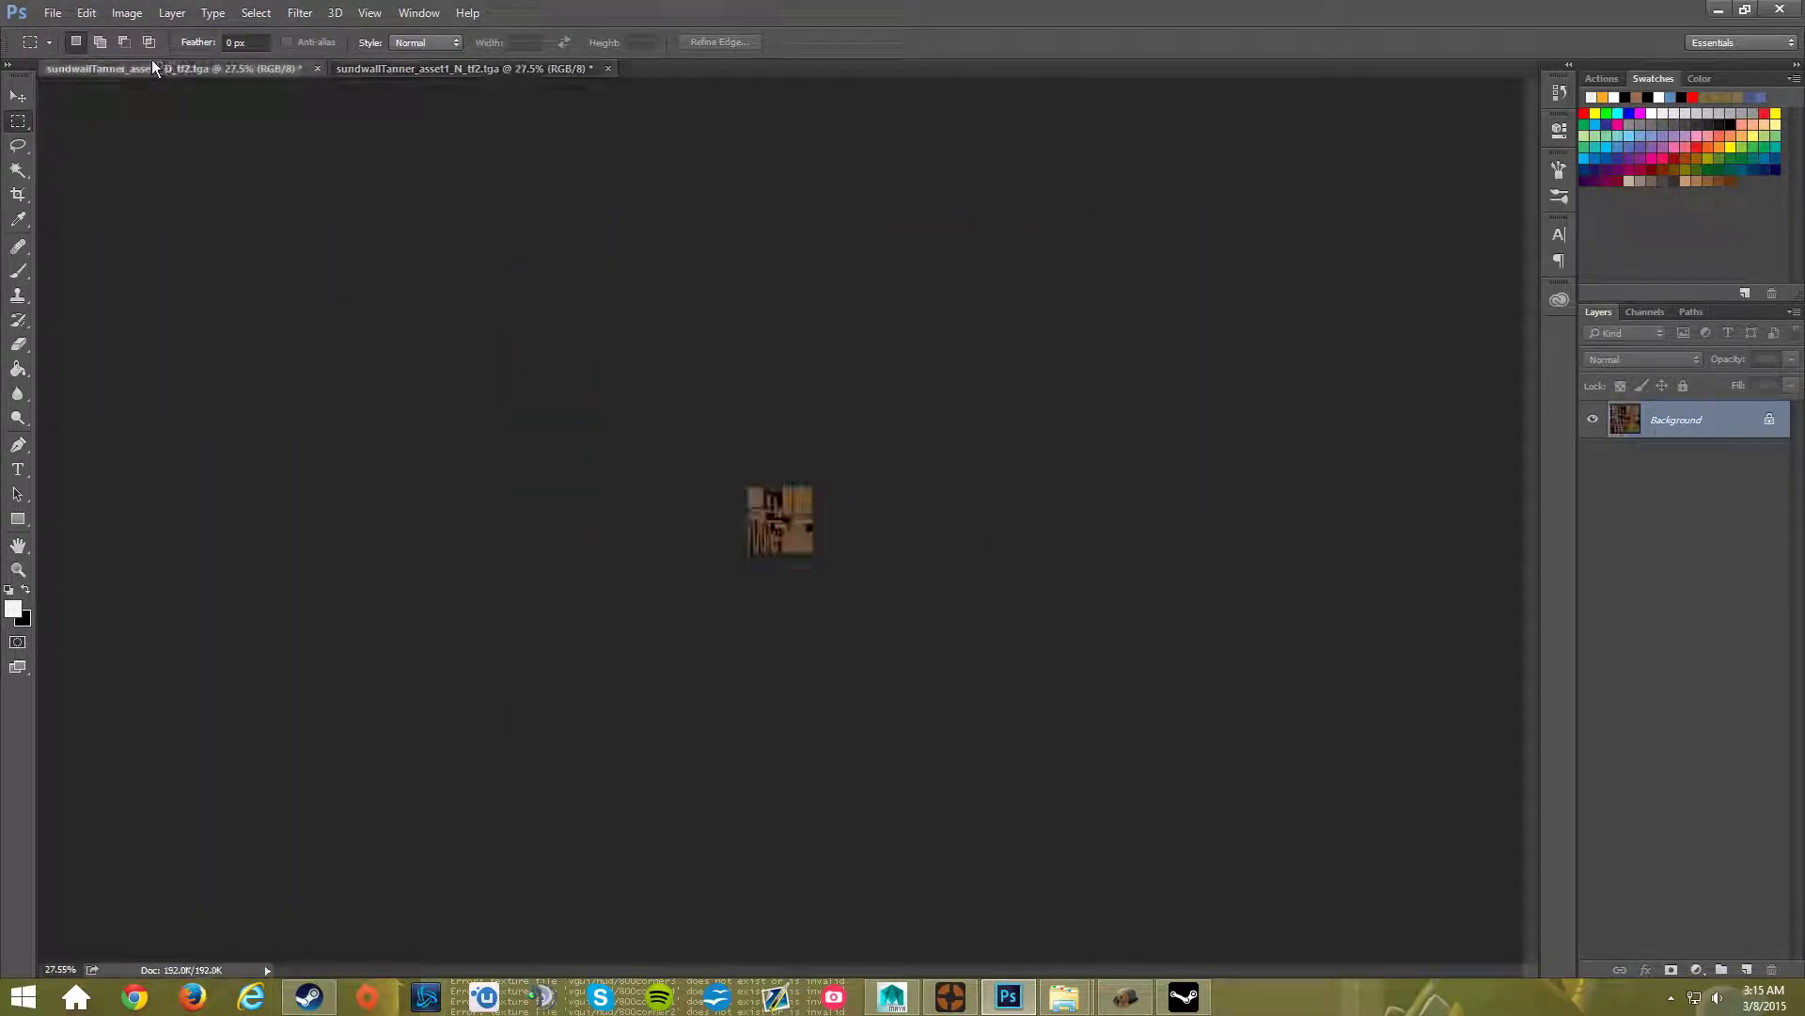
click(53, 14)
- Save the diffuse texture as Targa file sundwallTanner_asset1_D_tf2
click(108, 224)
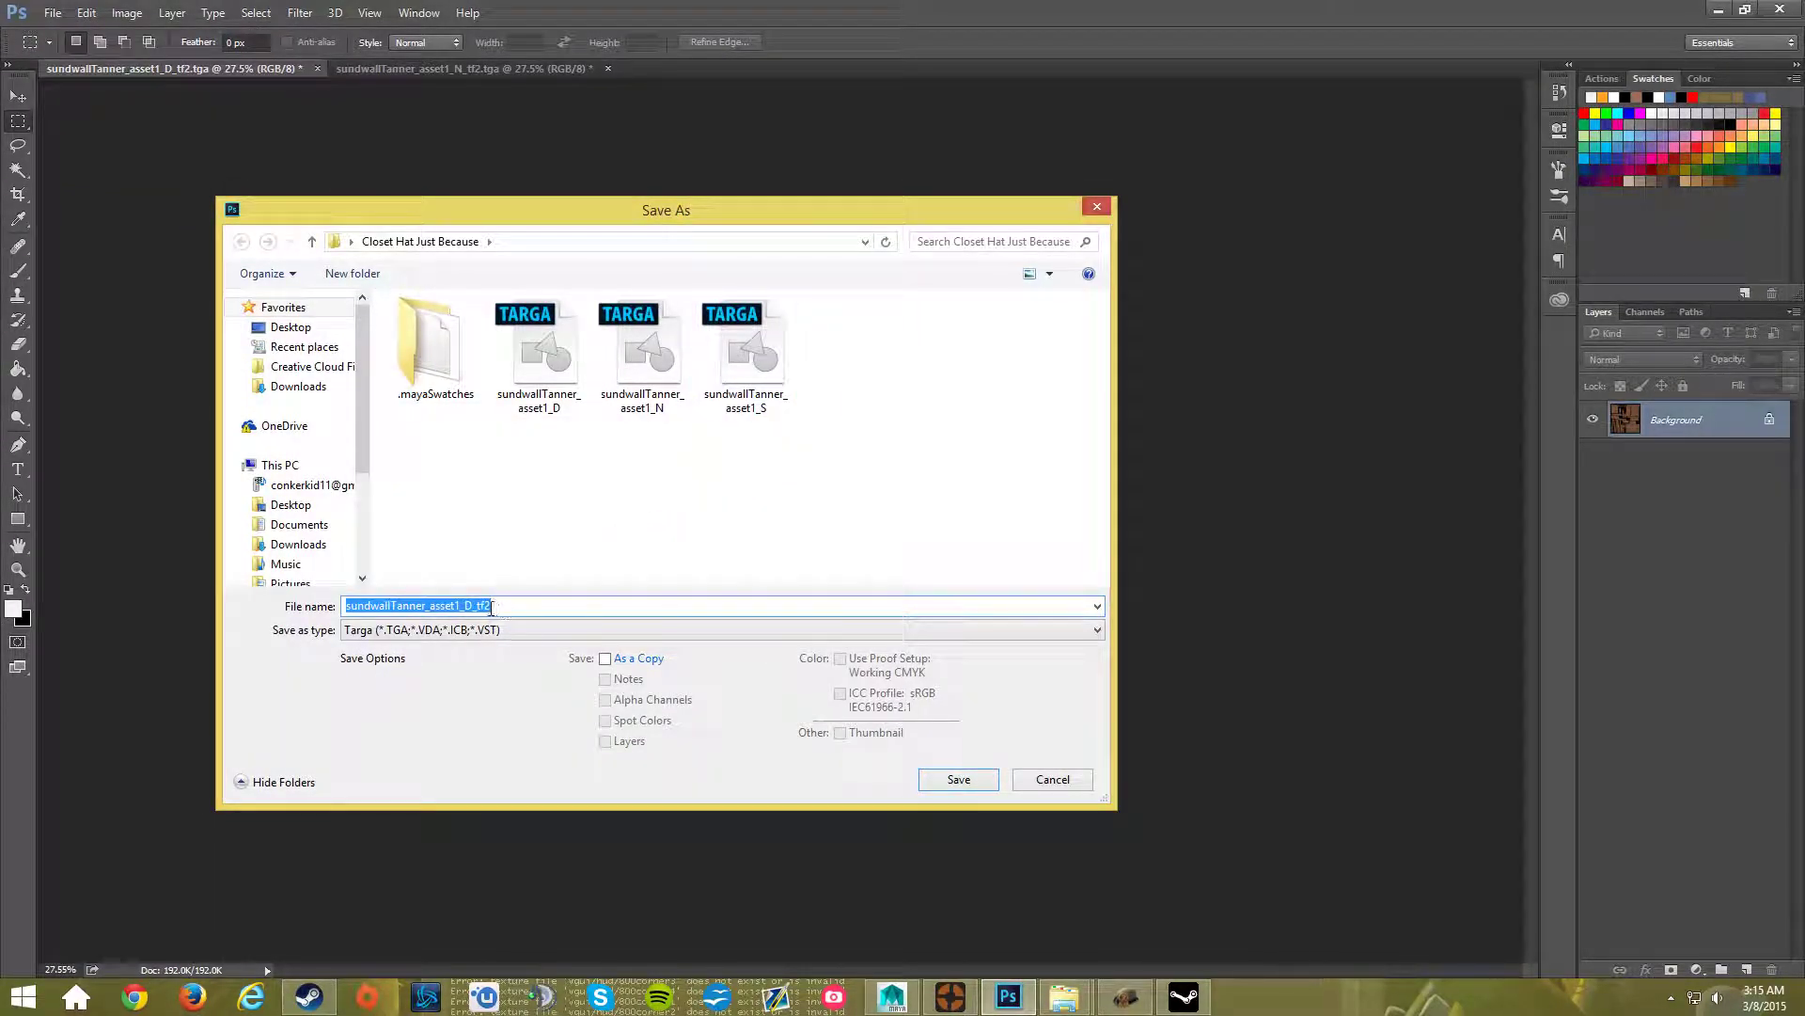
click(536, 369)
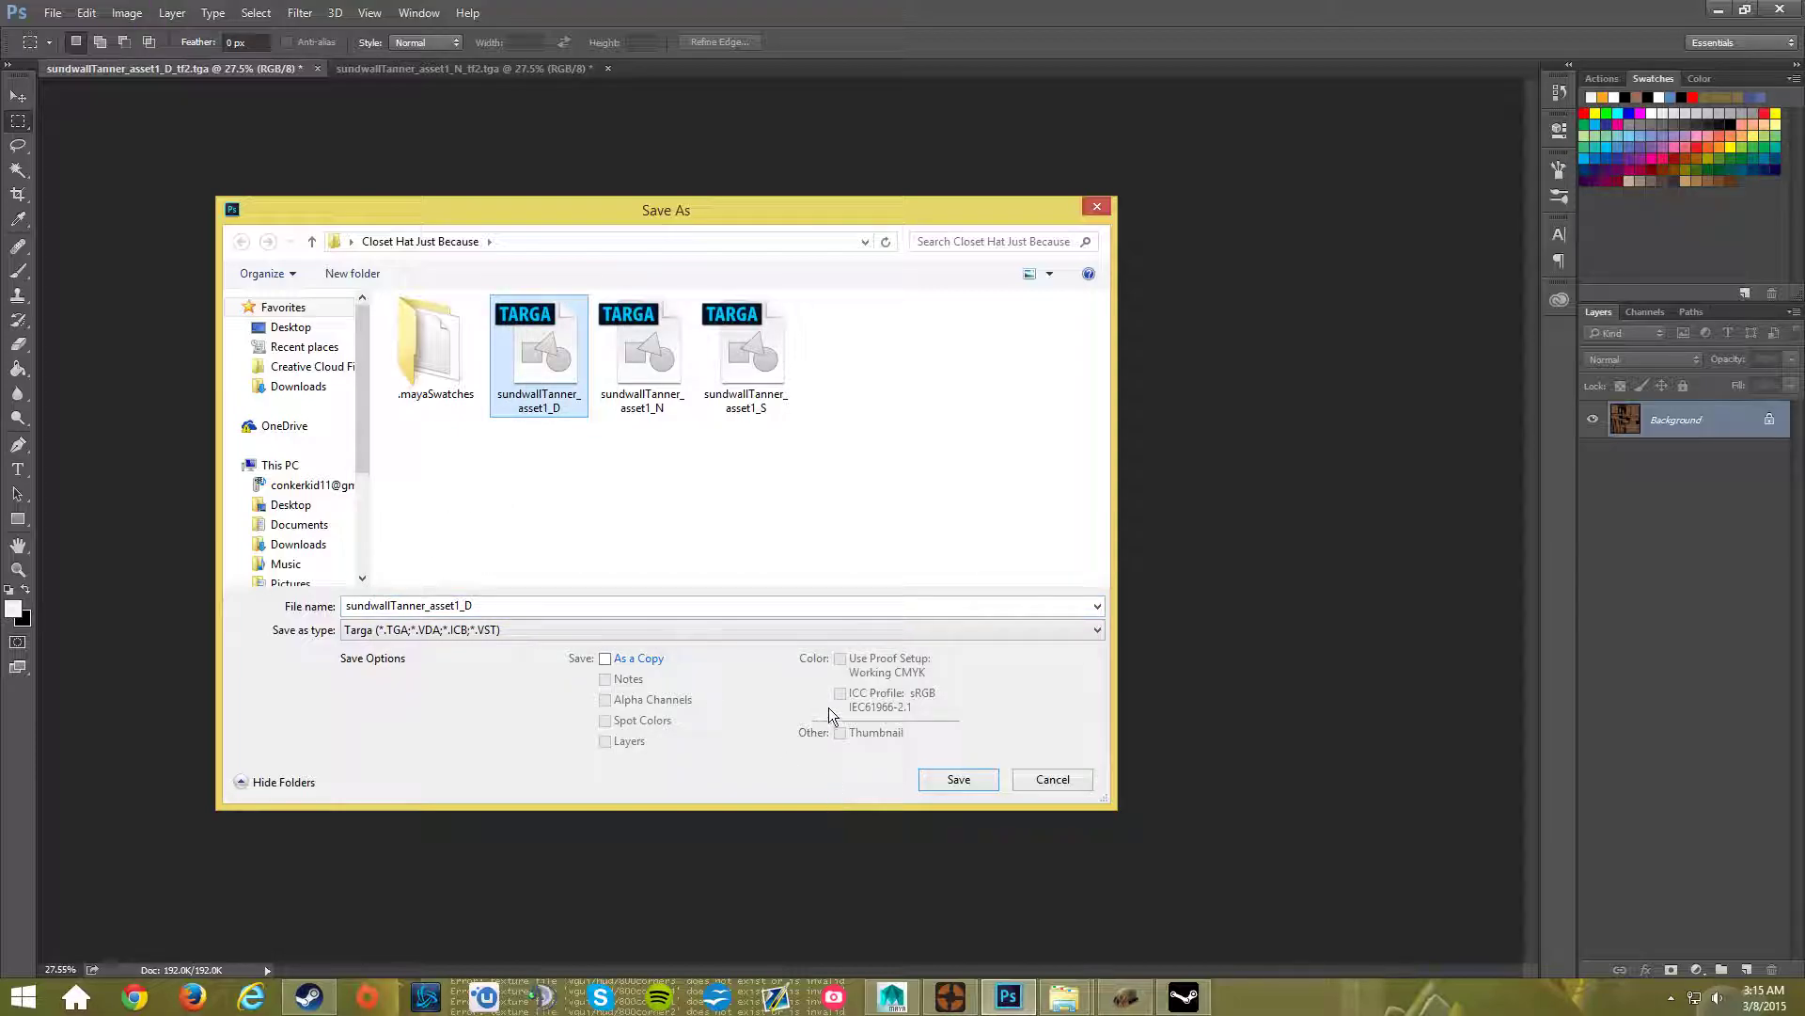
click(504, 607)
click(504, 606)
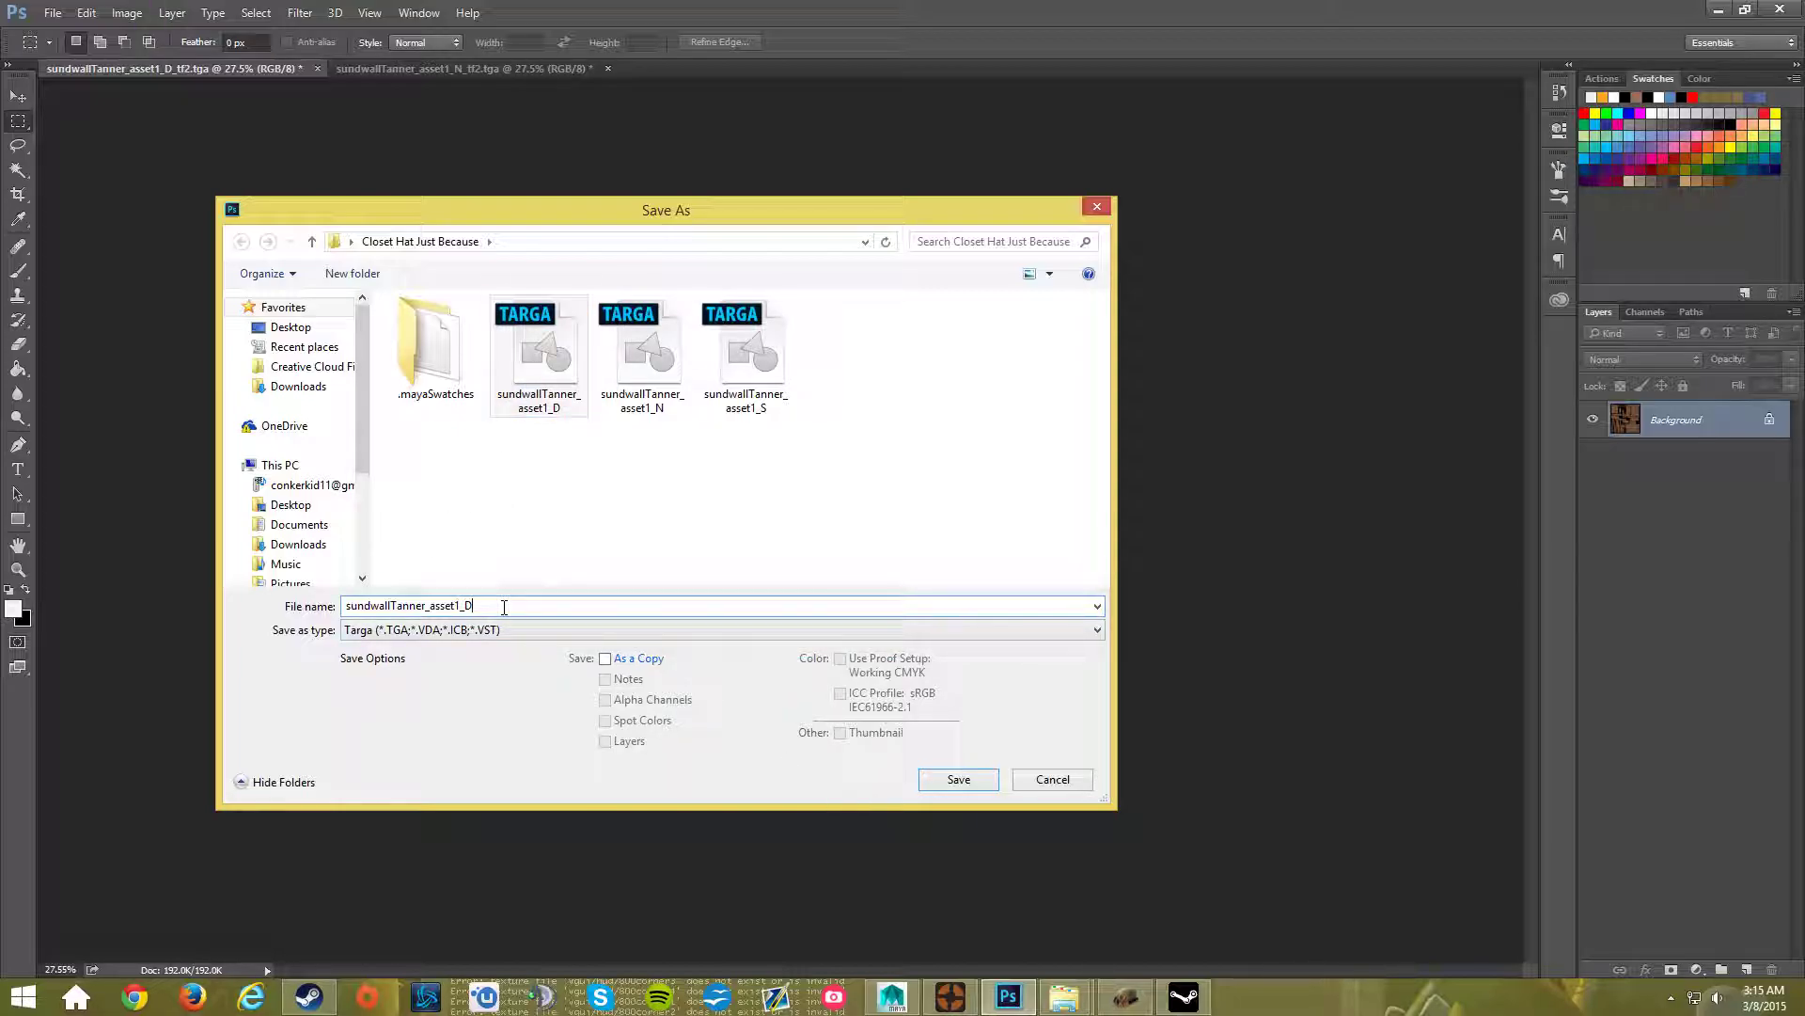
text(_tf2)
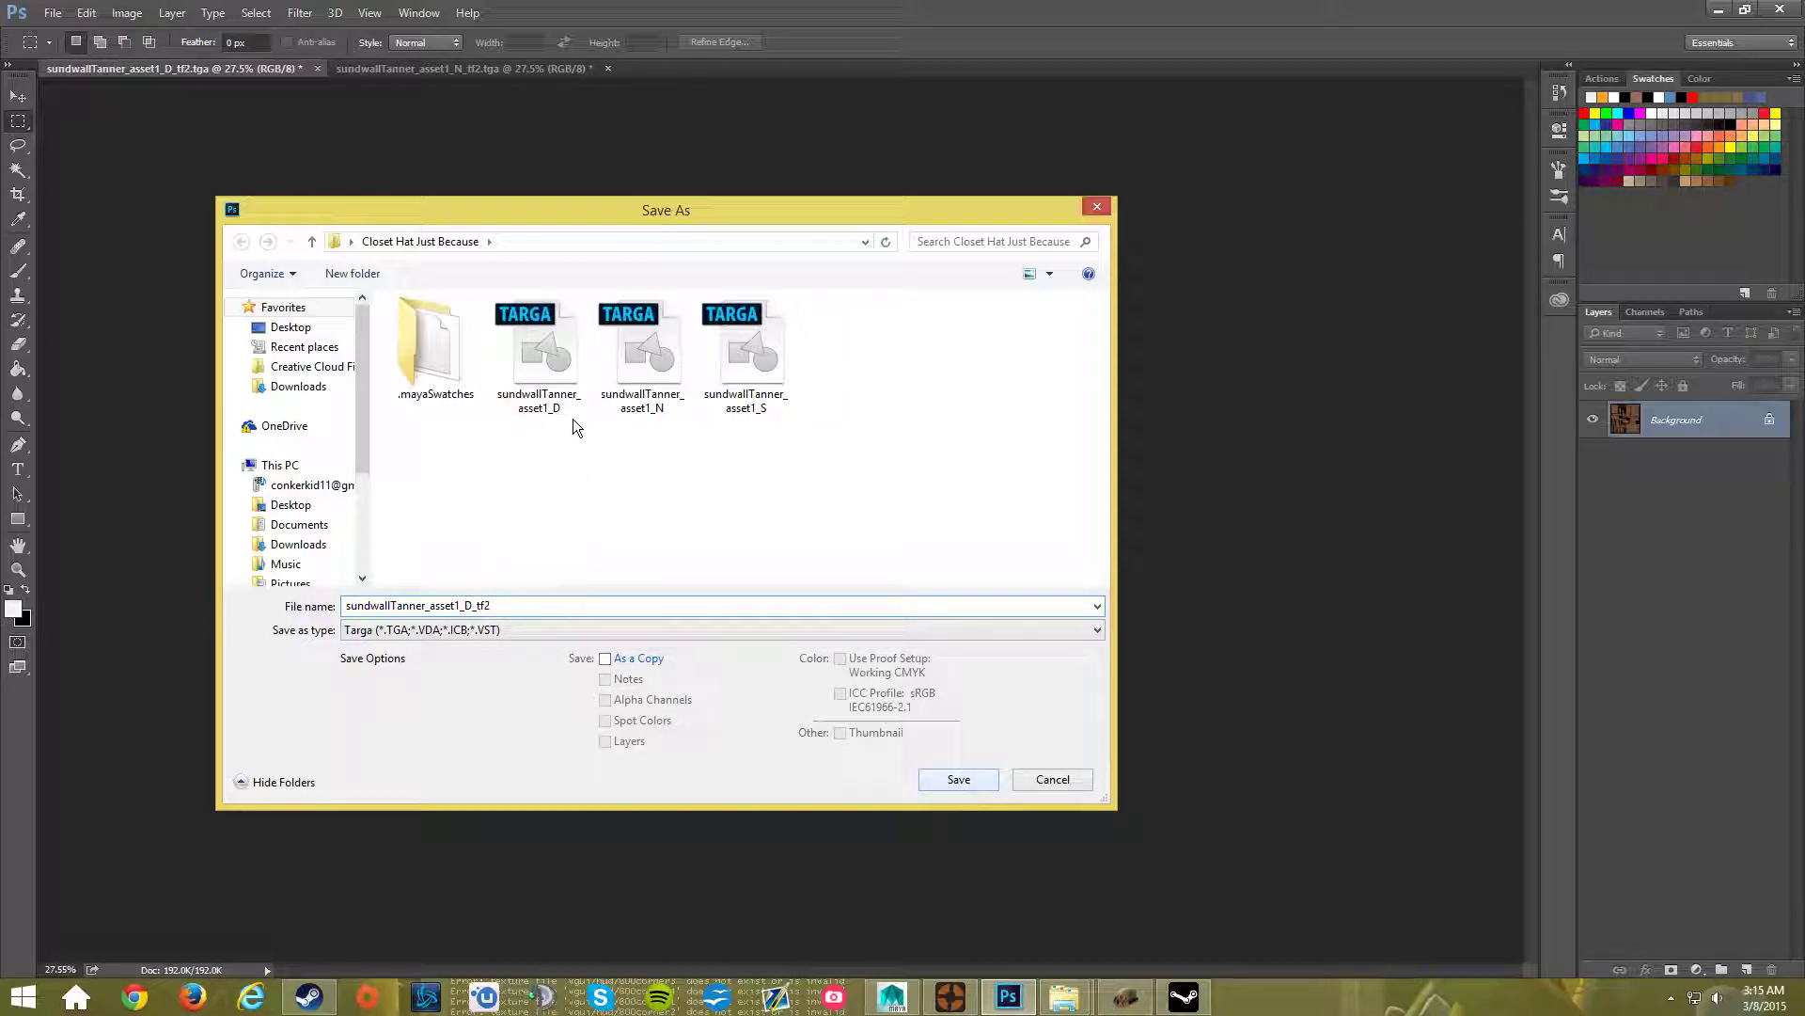
click(958, 780)
click(937, 326)
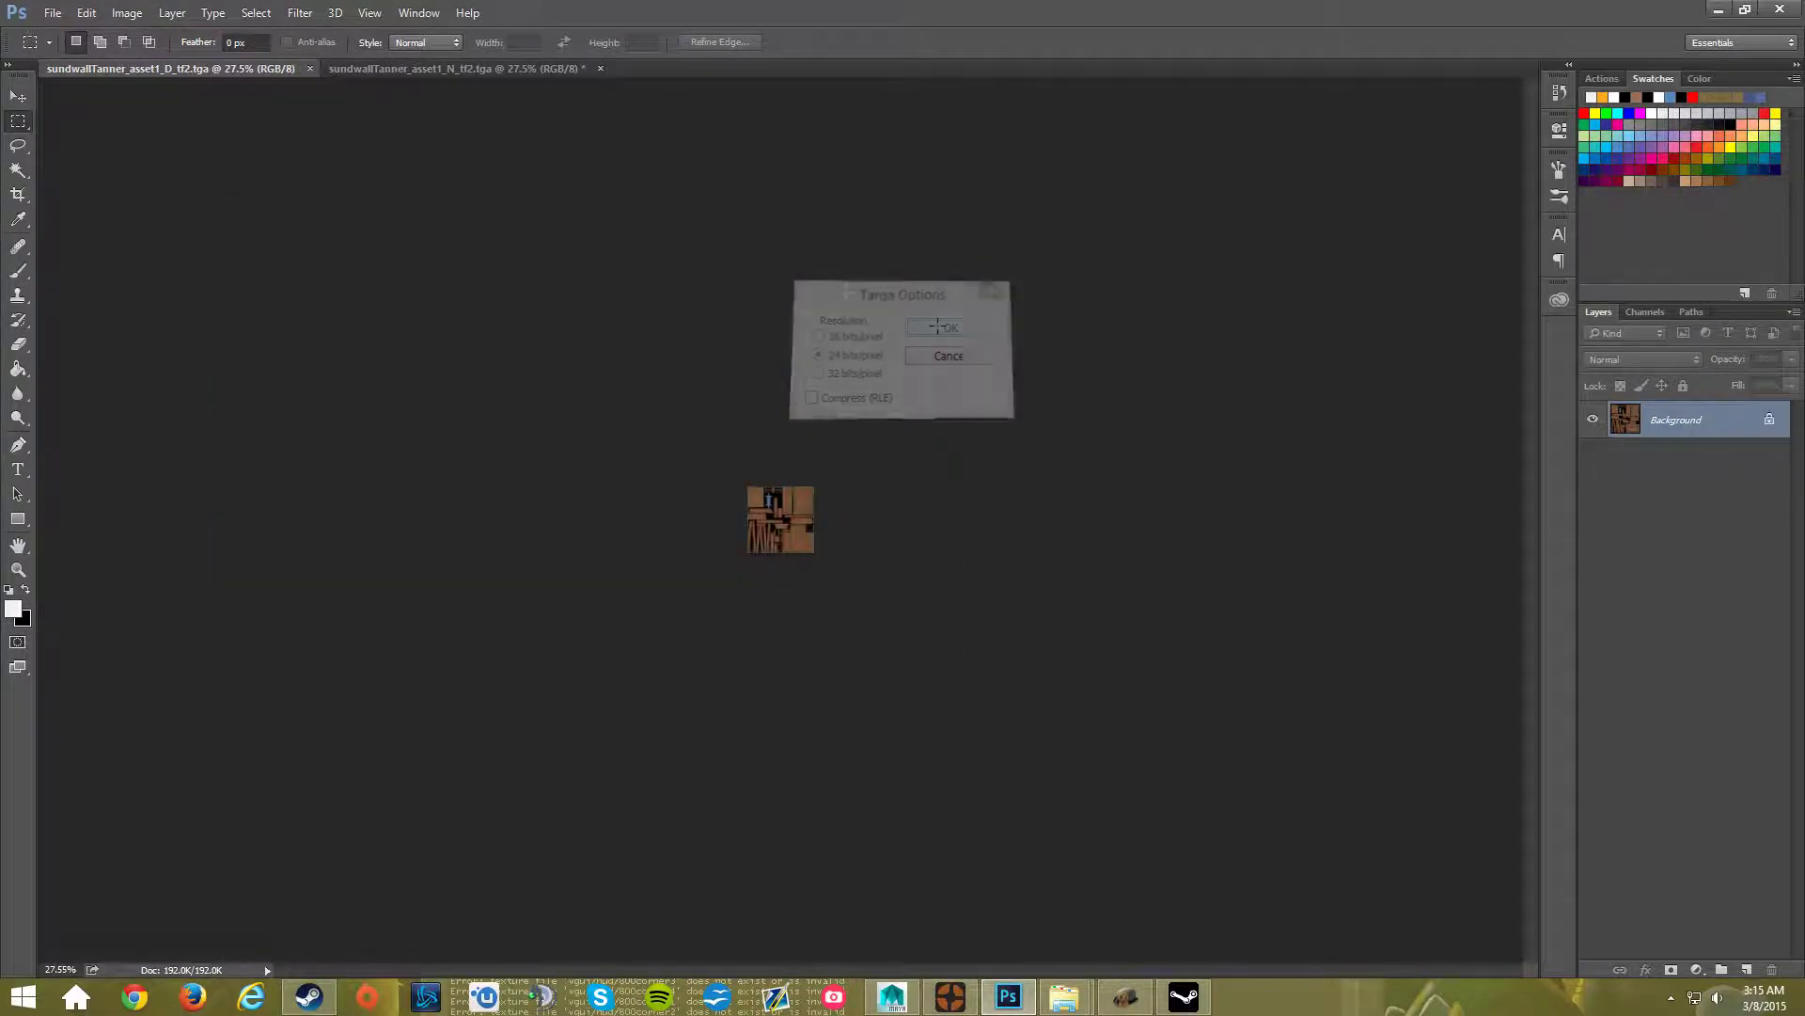
- Save the normal map as Targa file sundwallTanner_asset1_N_tf2
click(367, 69)
click(53, 13)
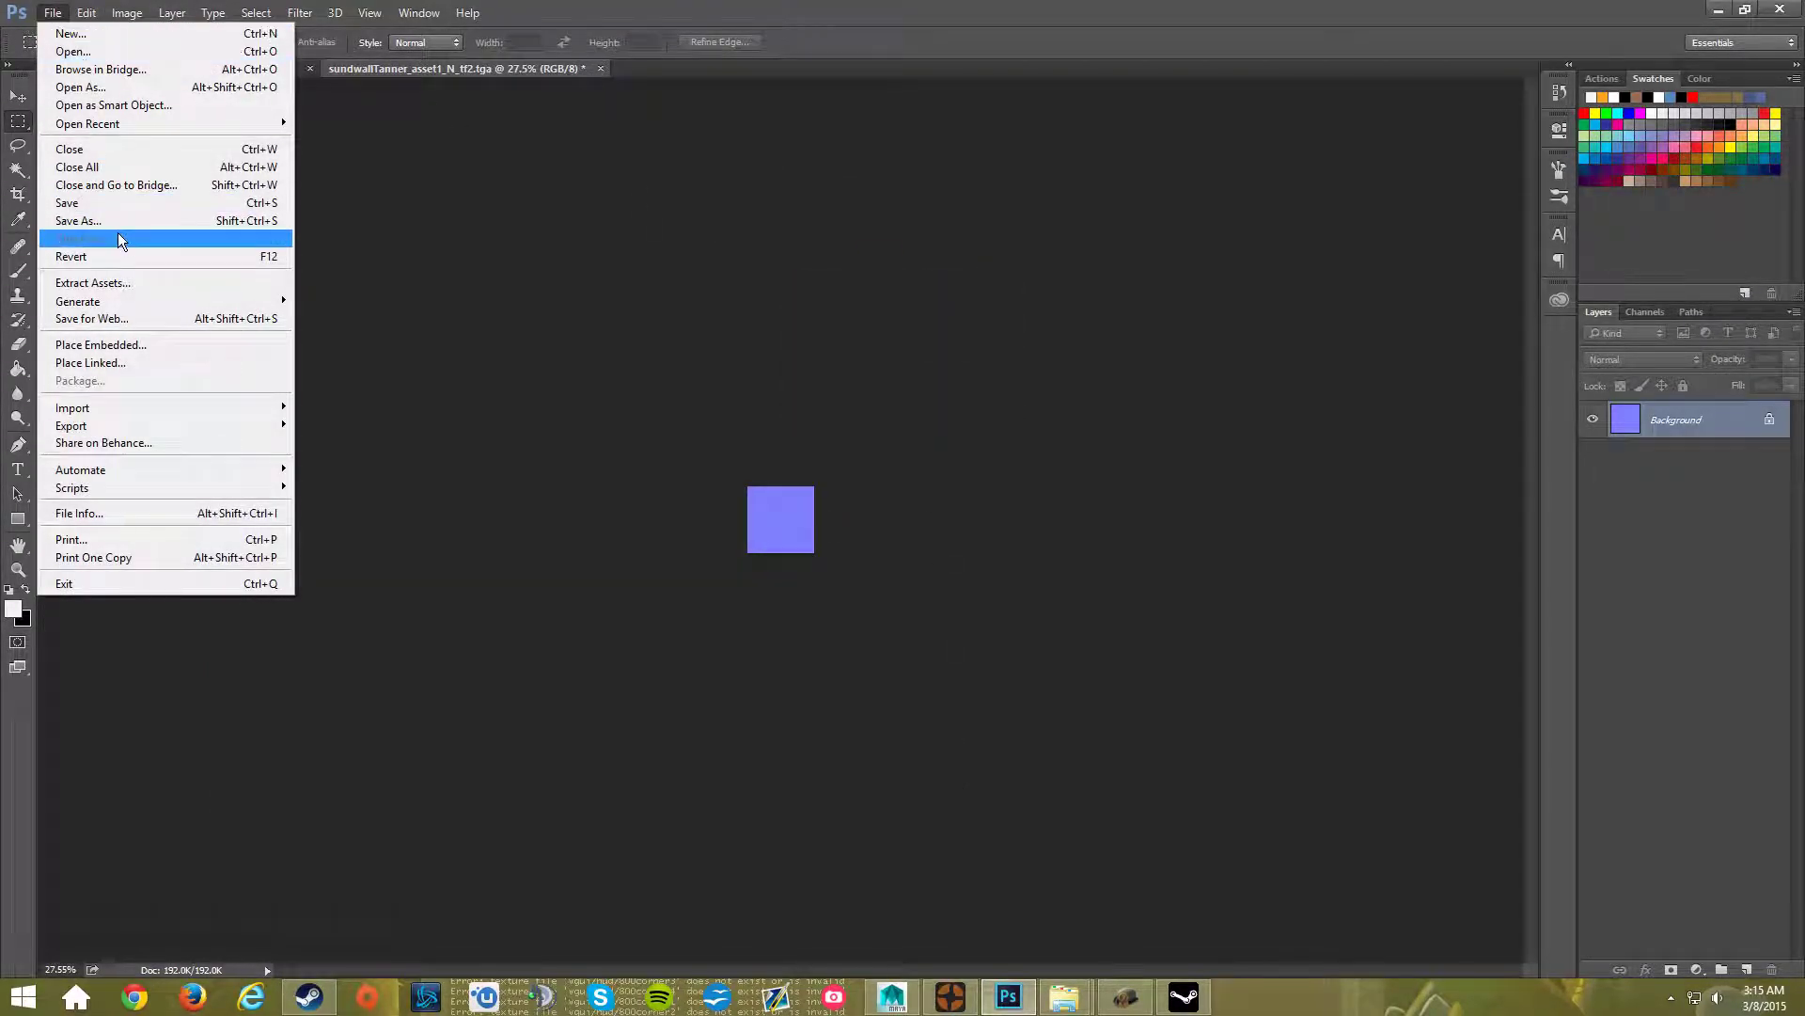
click(77, 220)
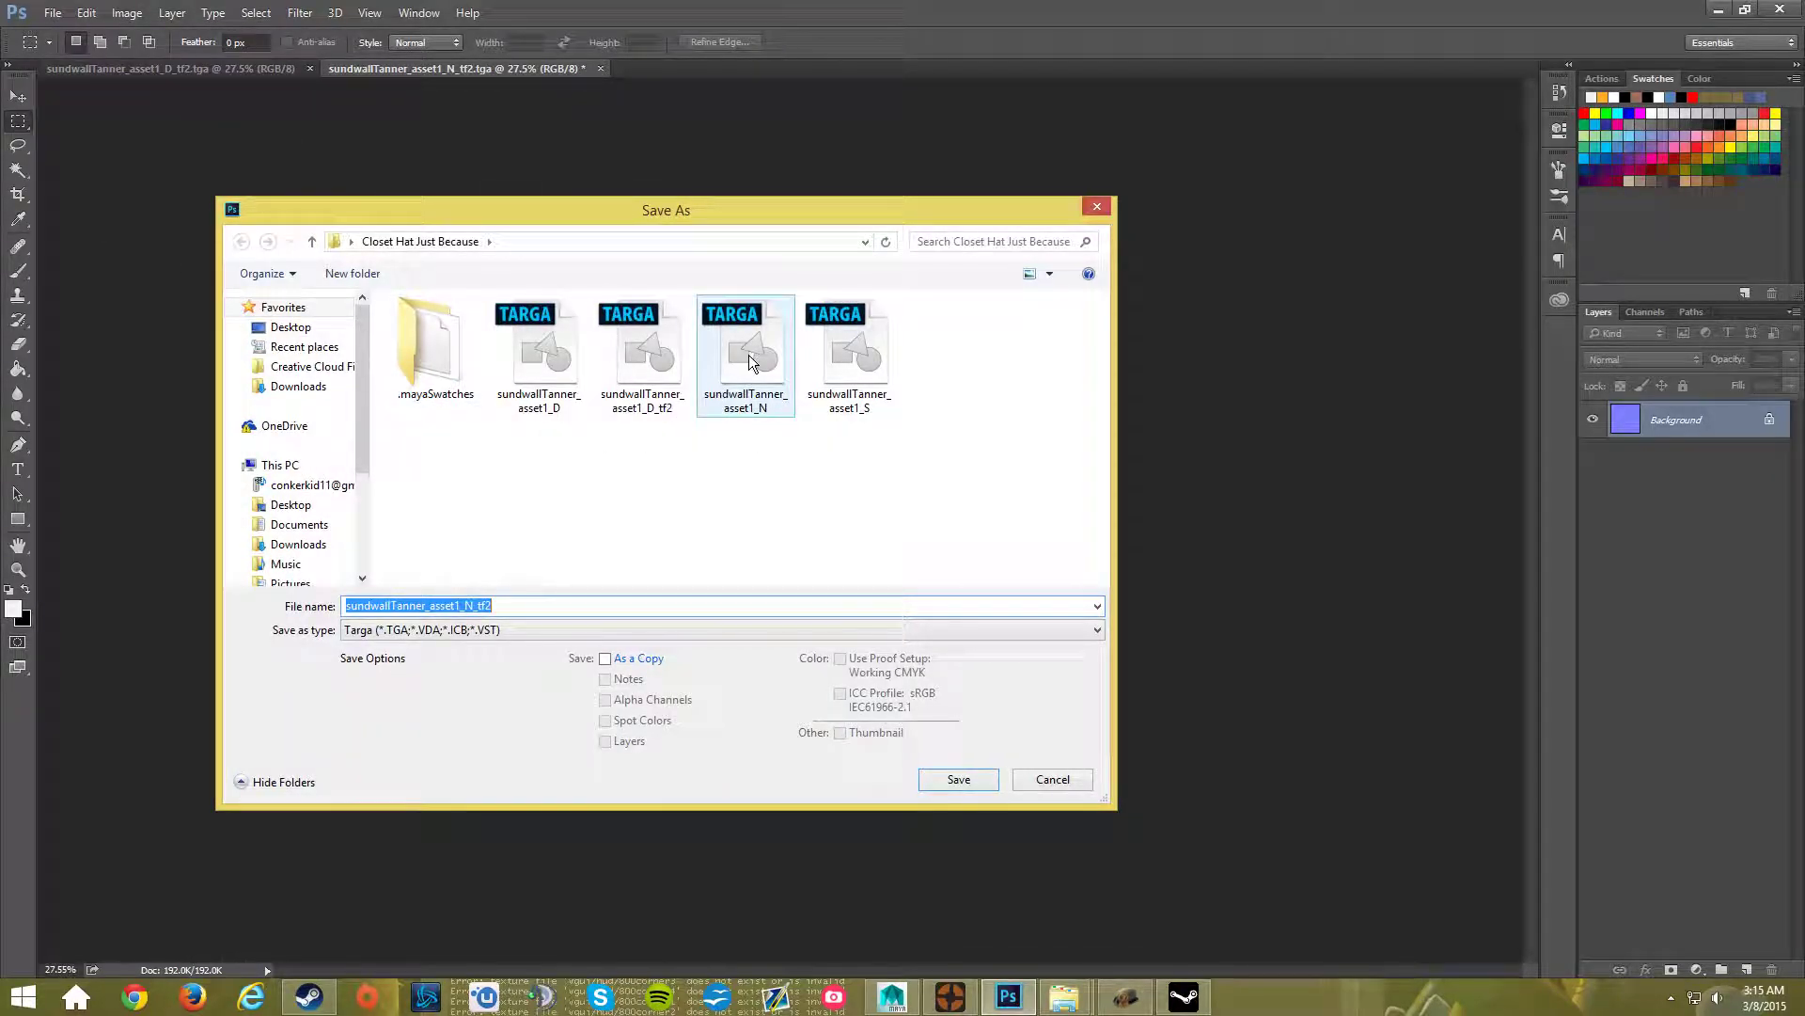
click(752, 363)
double_click(493, 606)
click(492, 606)
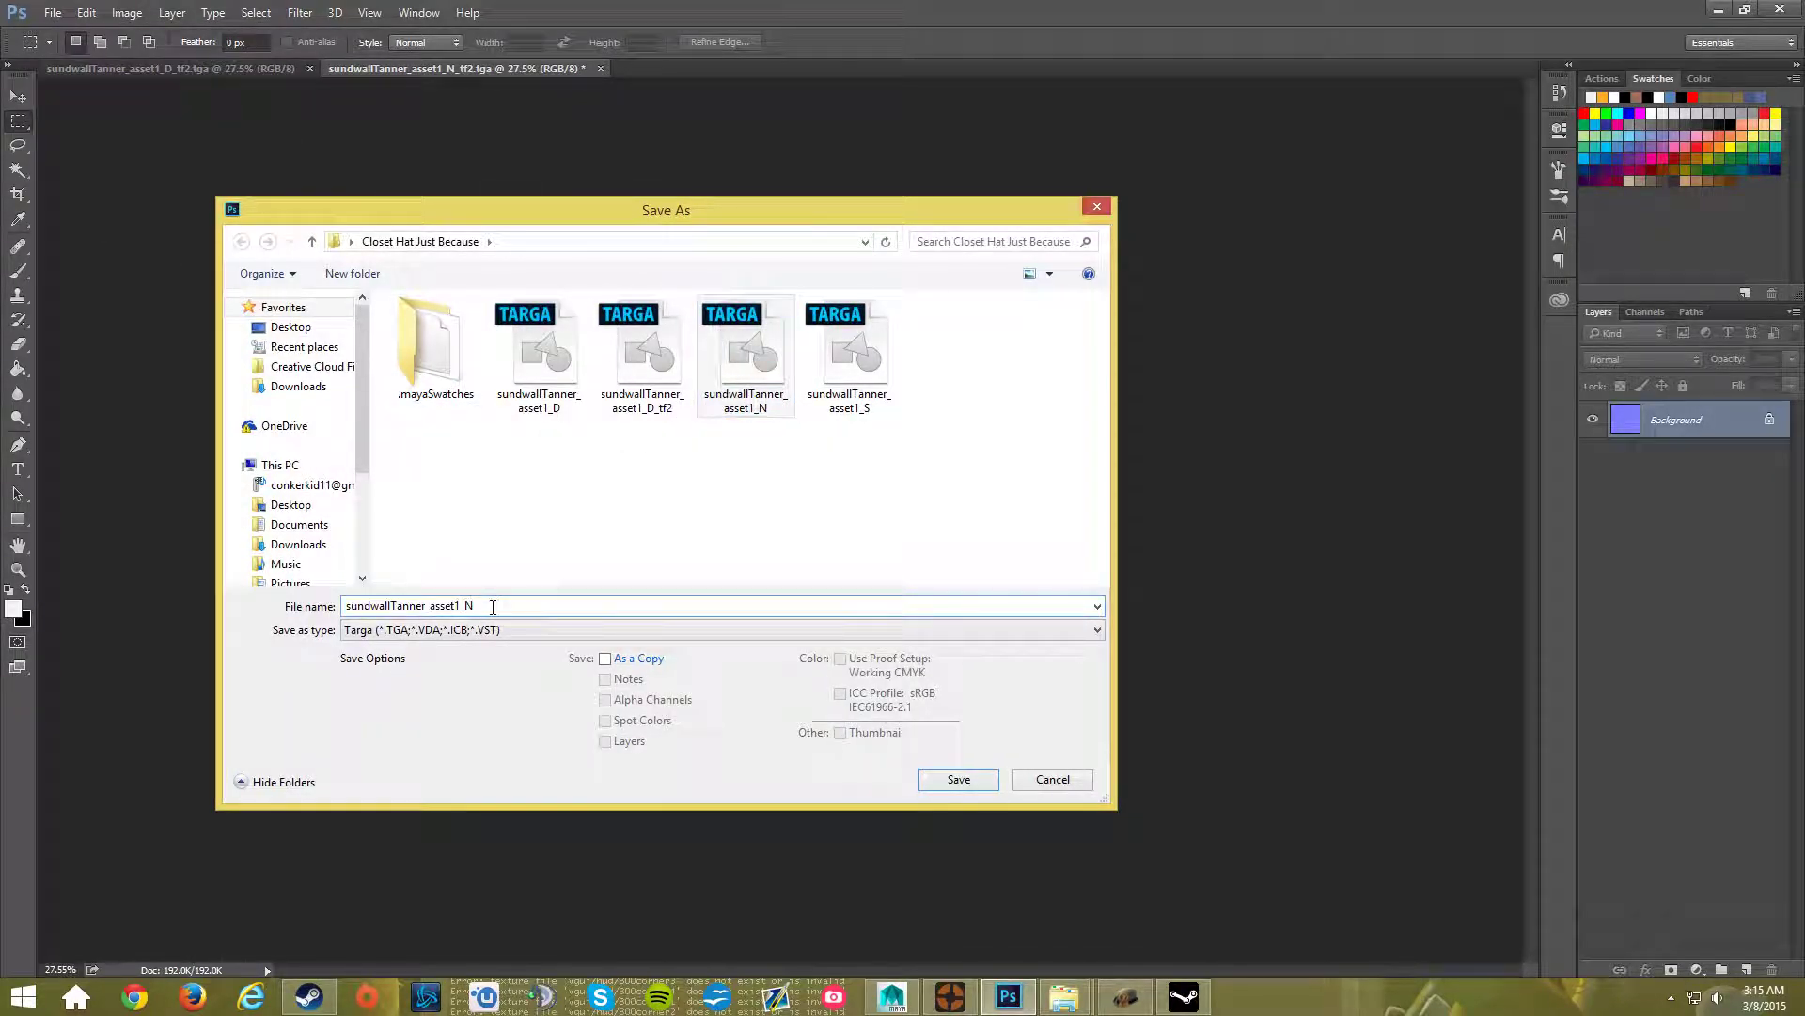
text(_tf2)
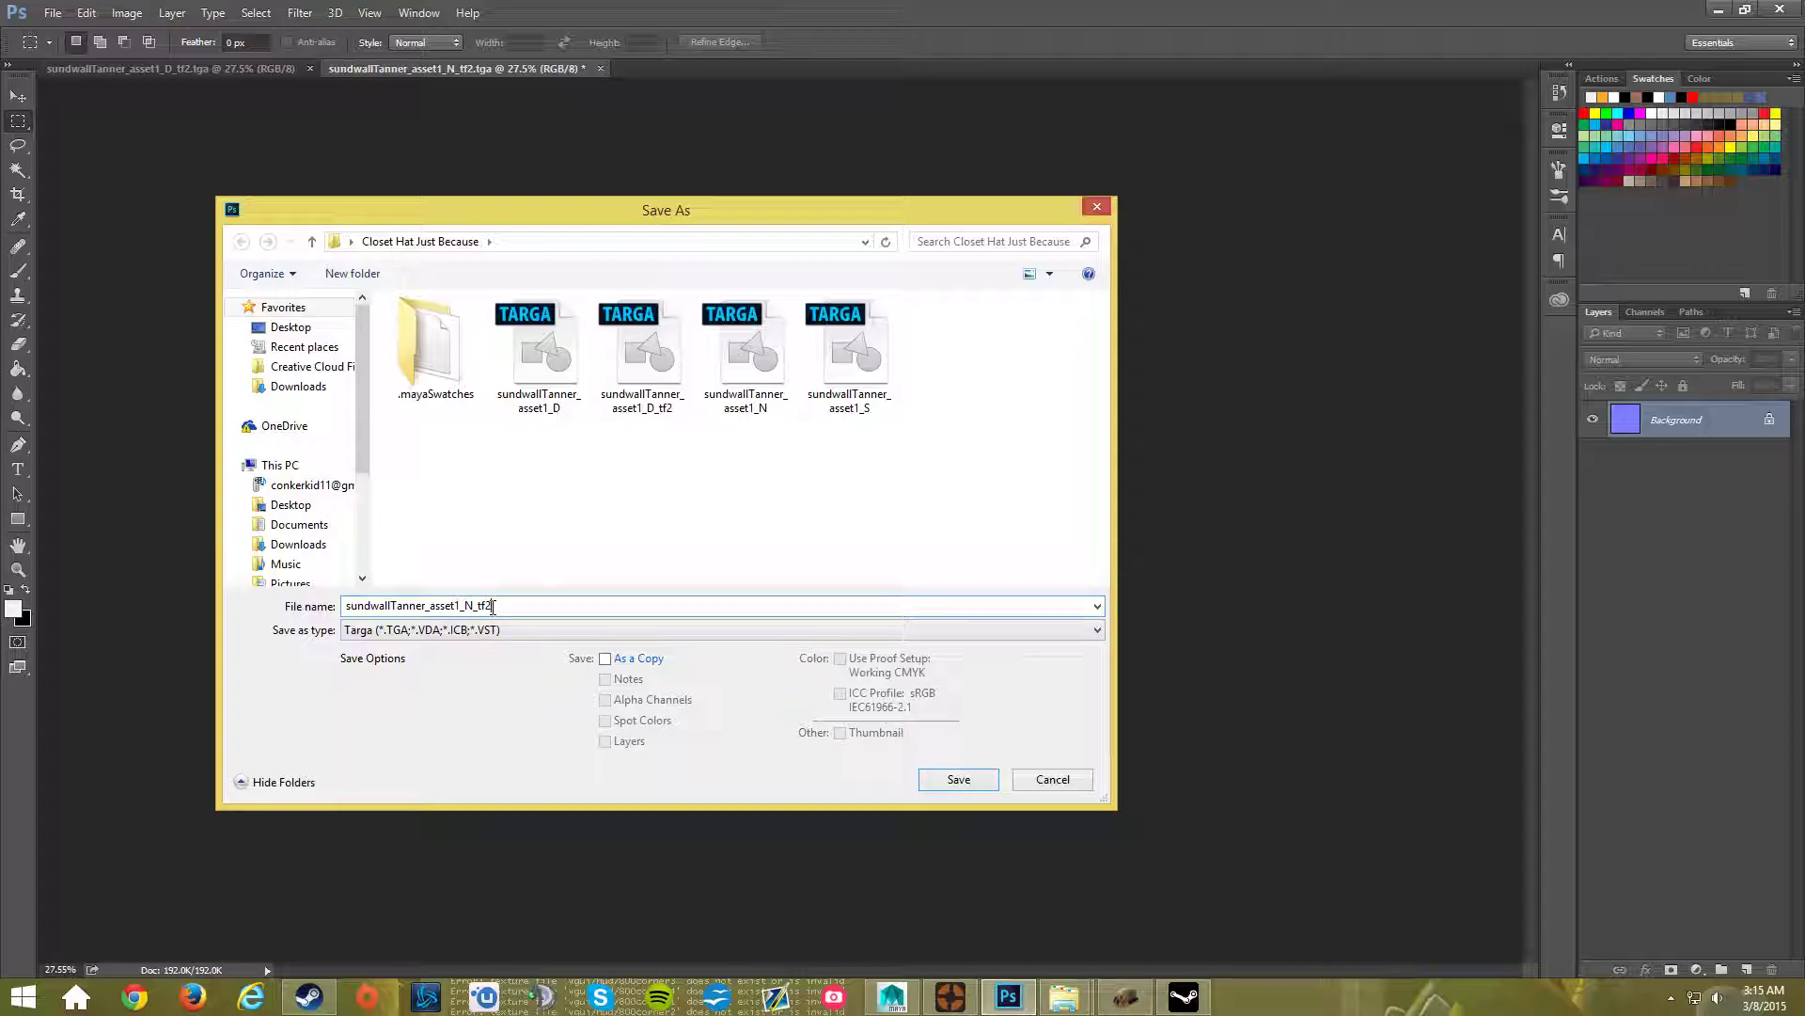
click(973, 785)
click(948, 328)
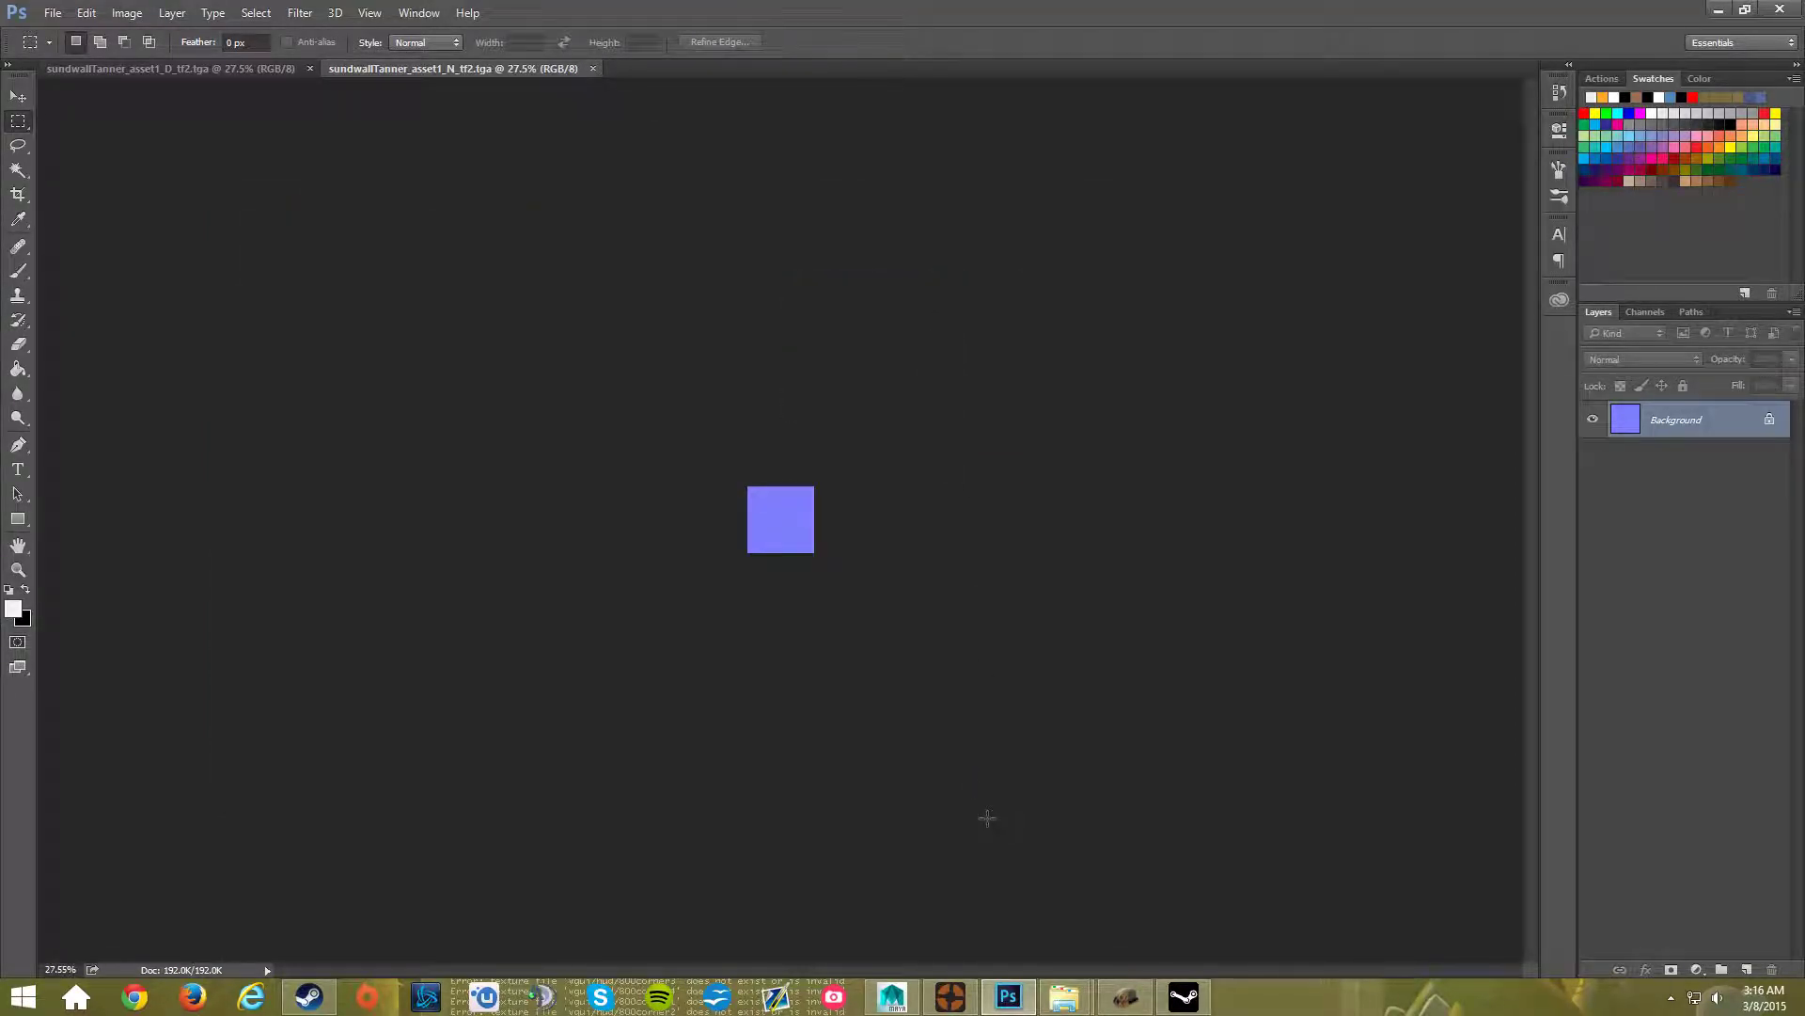
- Launch itemtest from the Source SDK launcher
mouse_move(1128, 999)
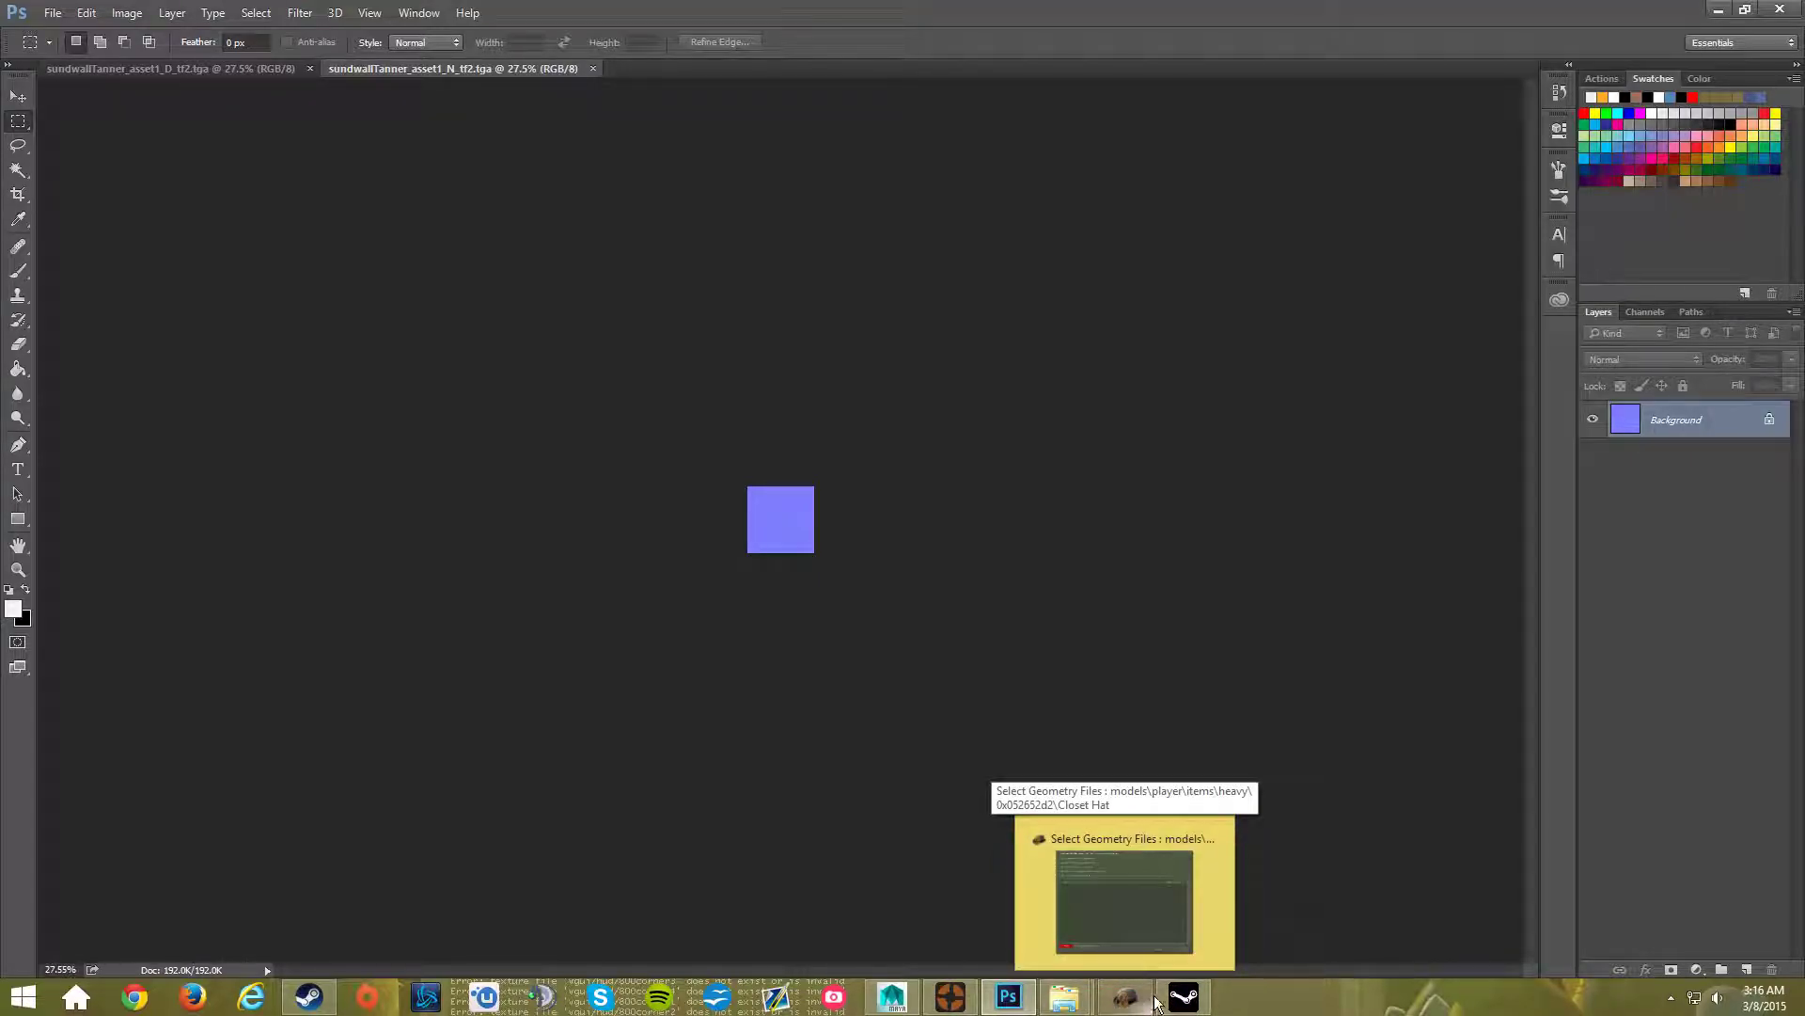
click(1184, 997)
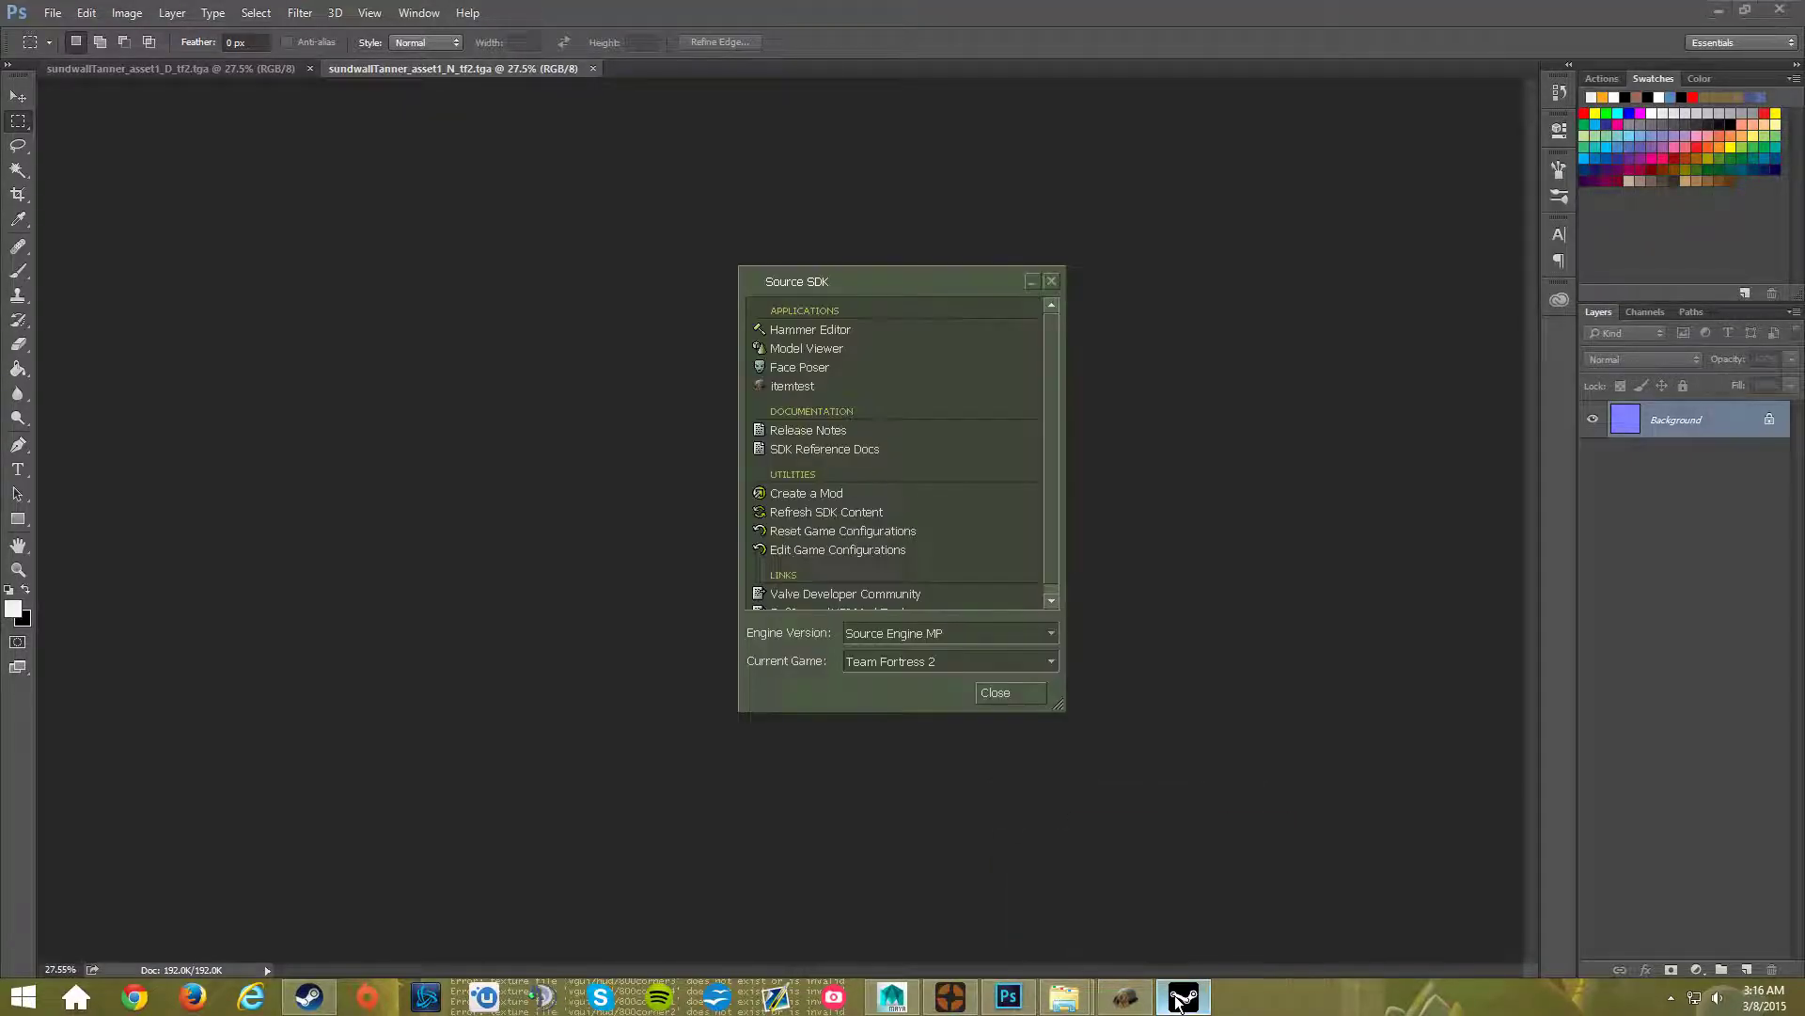
click(792, 391)
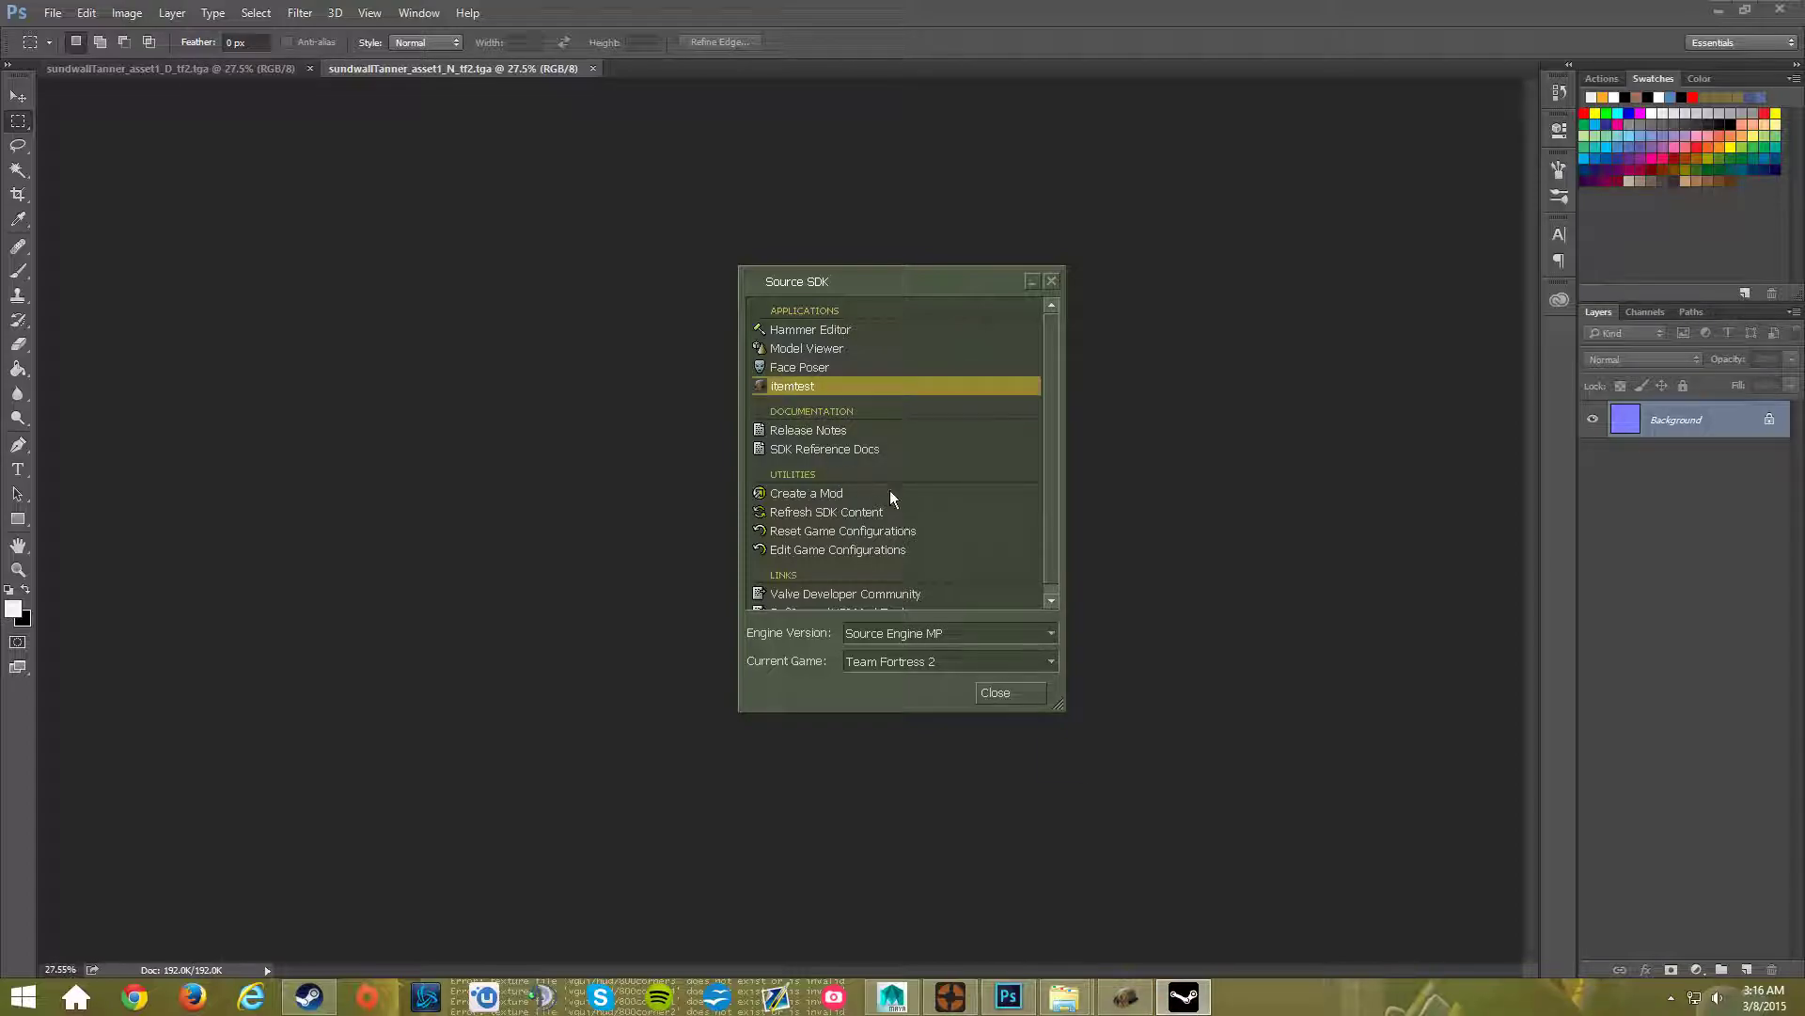
double_click(799, 396)
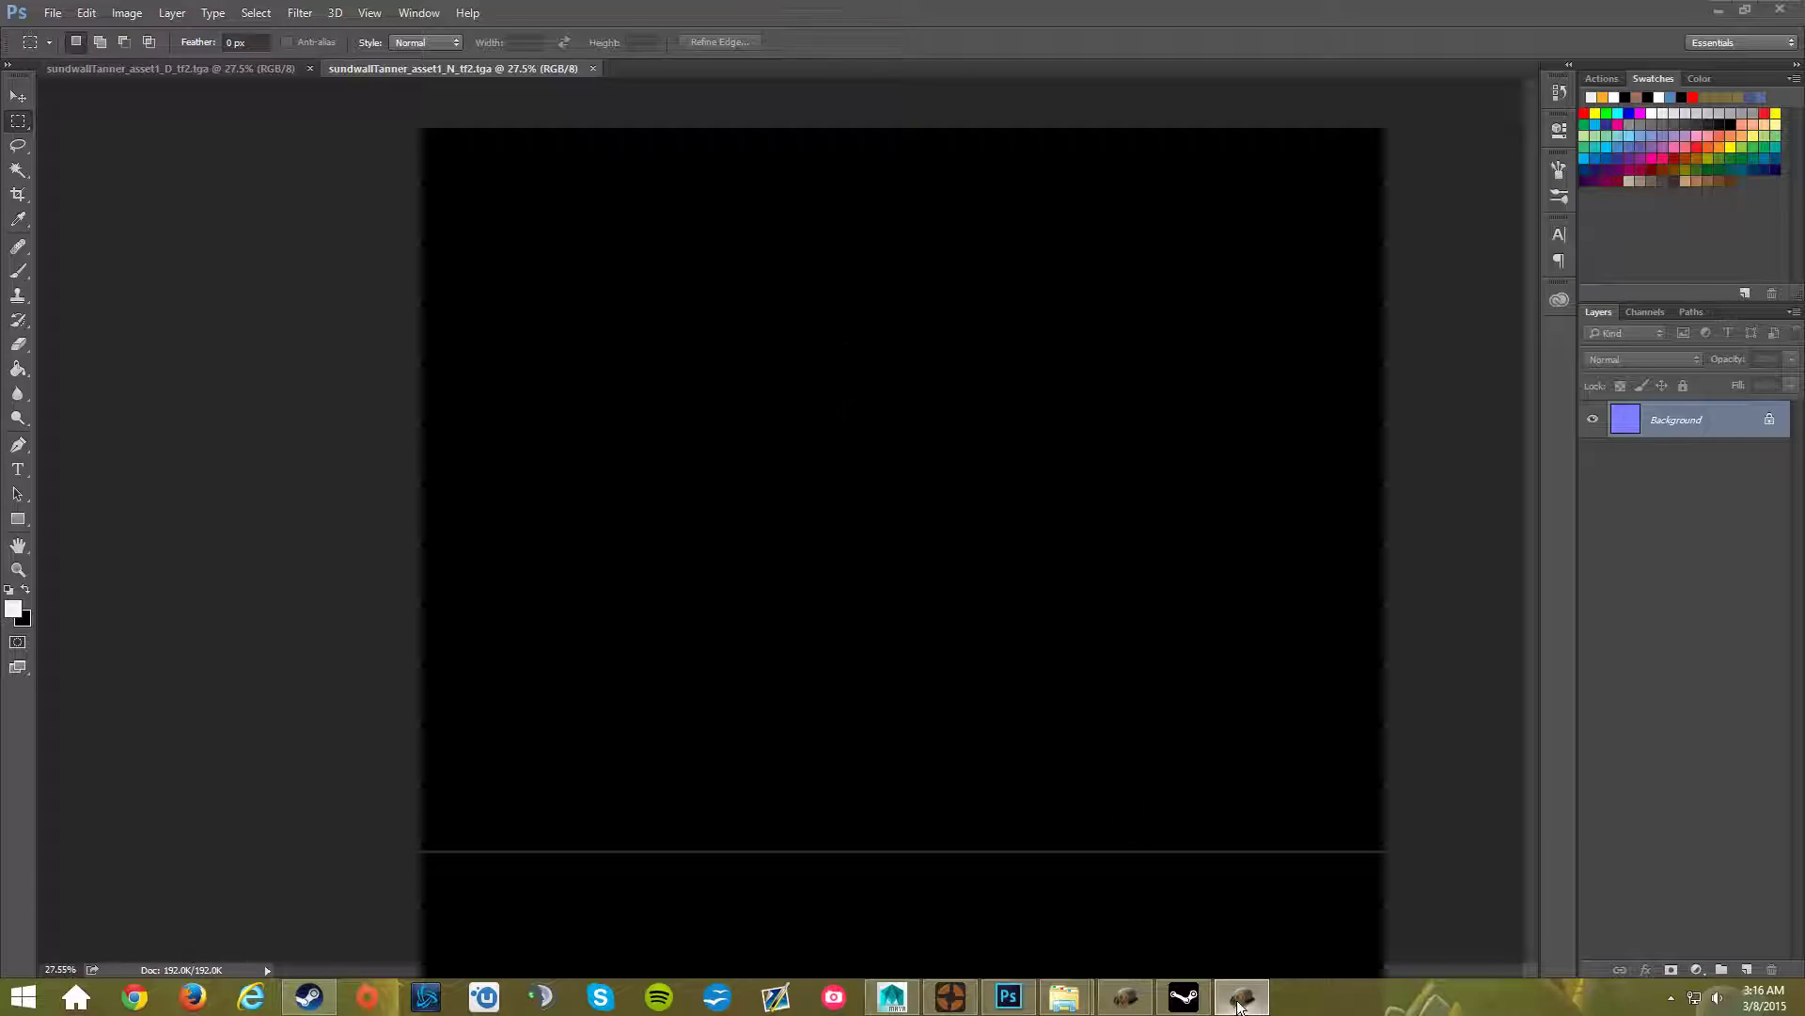
- Close the duplicate itemtest window, minimize Source SDK, and restore the existing Closet Hat wizard
mouse_move(1246, 999)
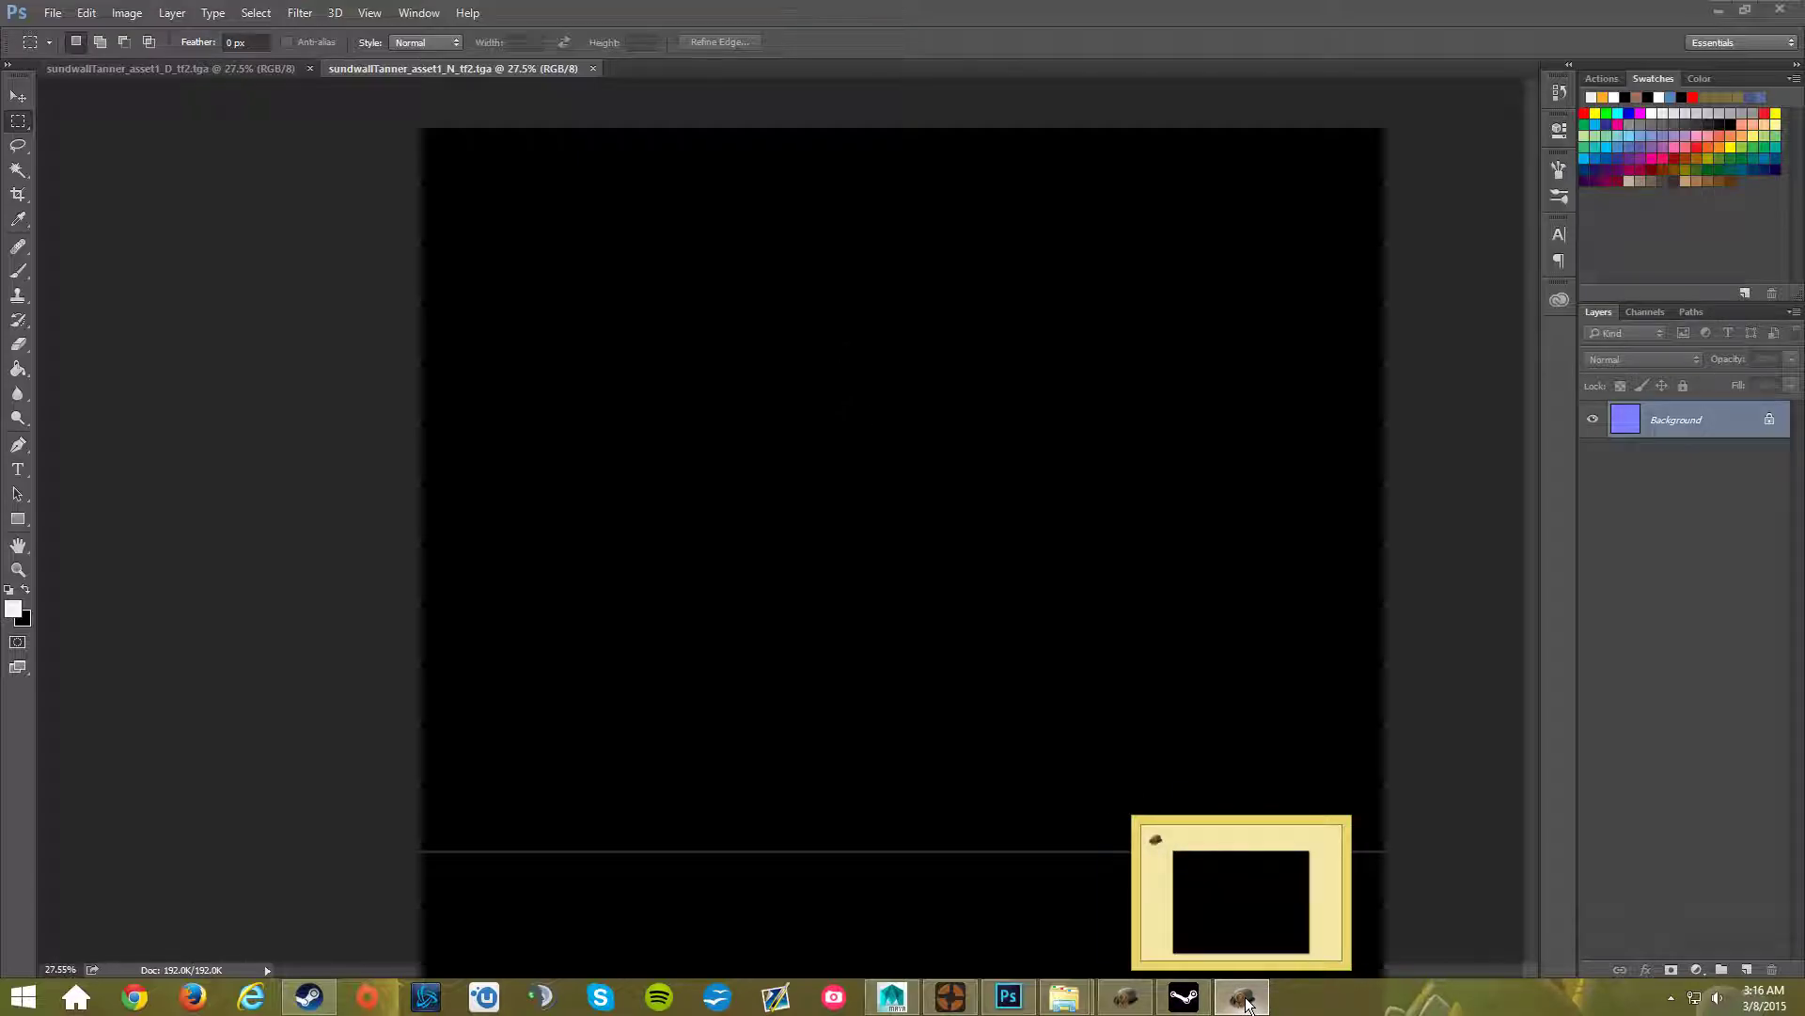
right_click(1246, 1002)
click(1215, 949)
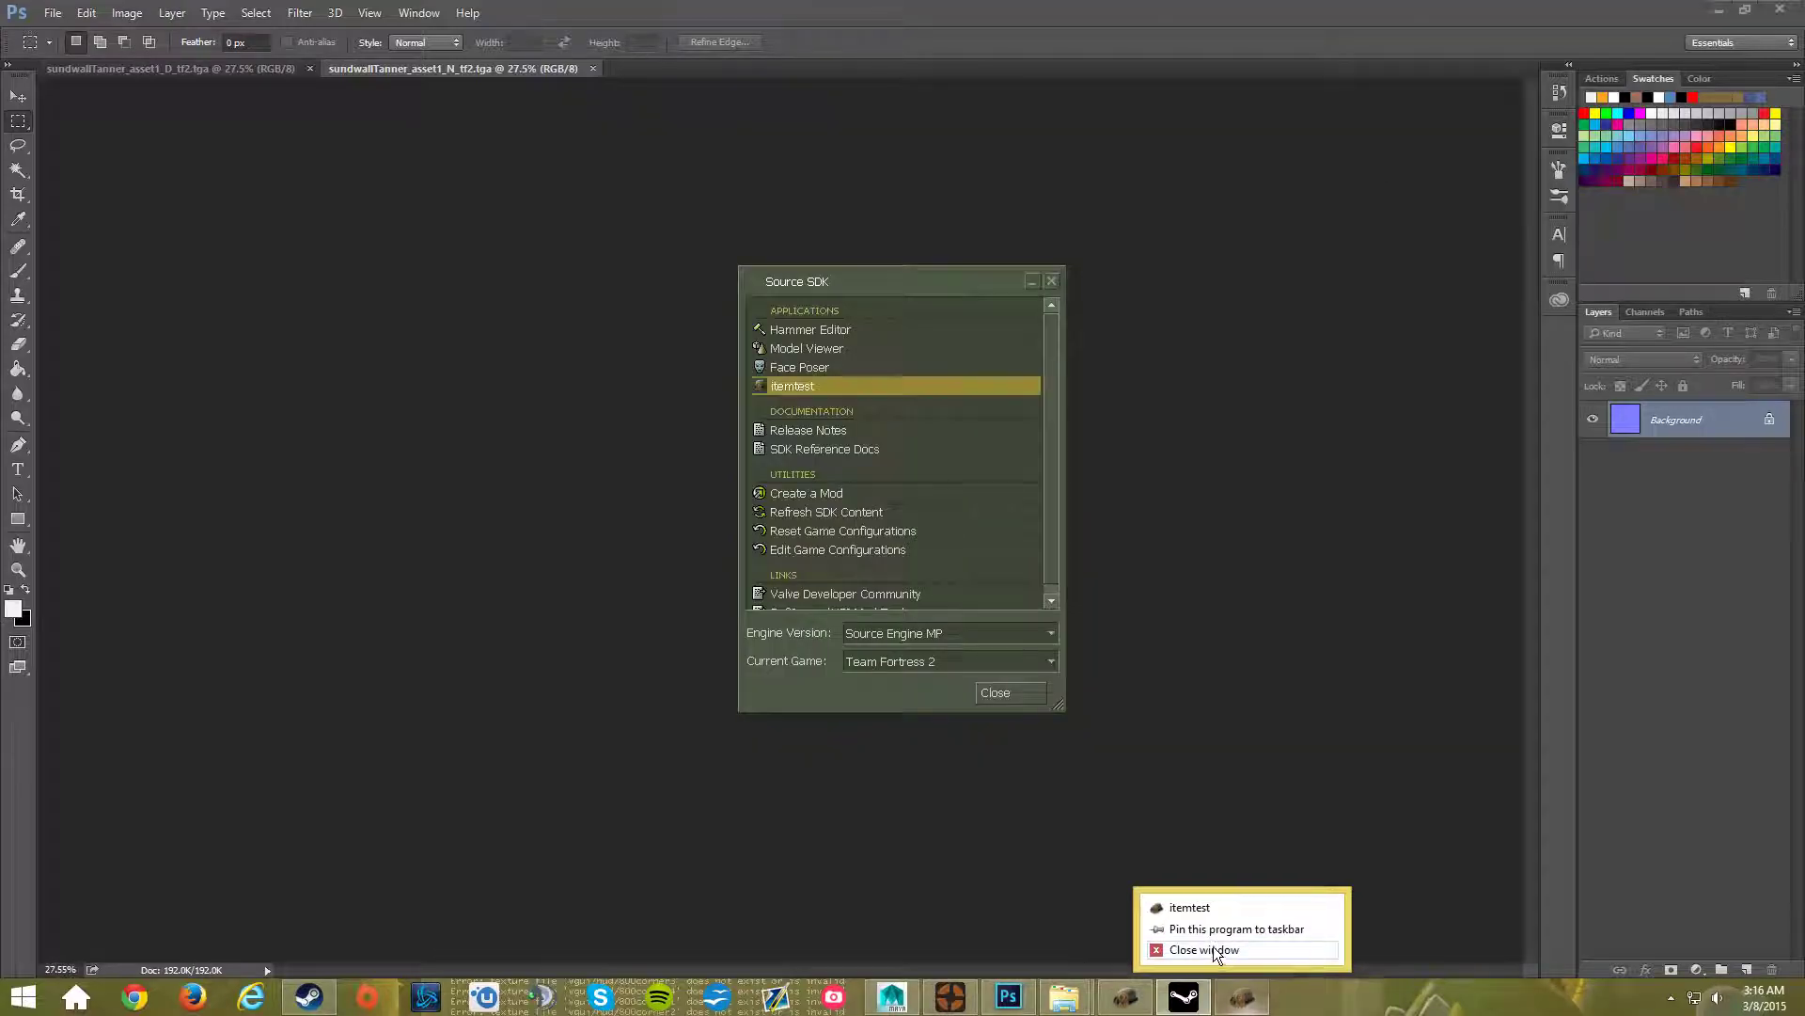
mouse_move(1187, 1002)
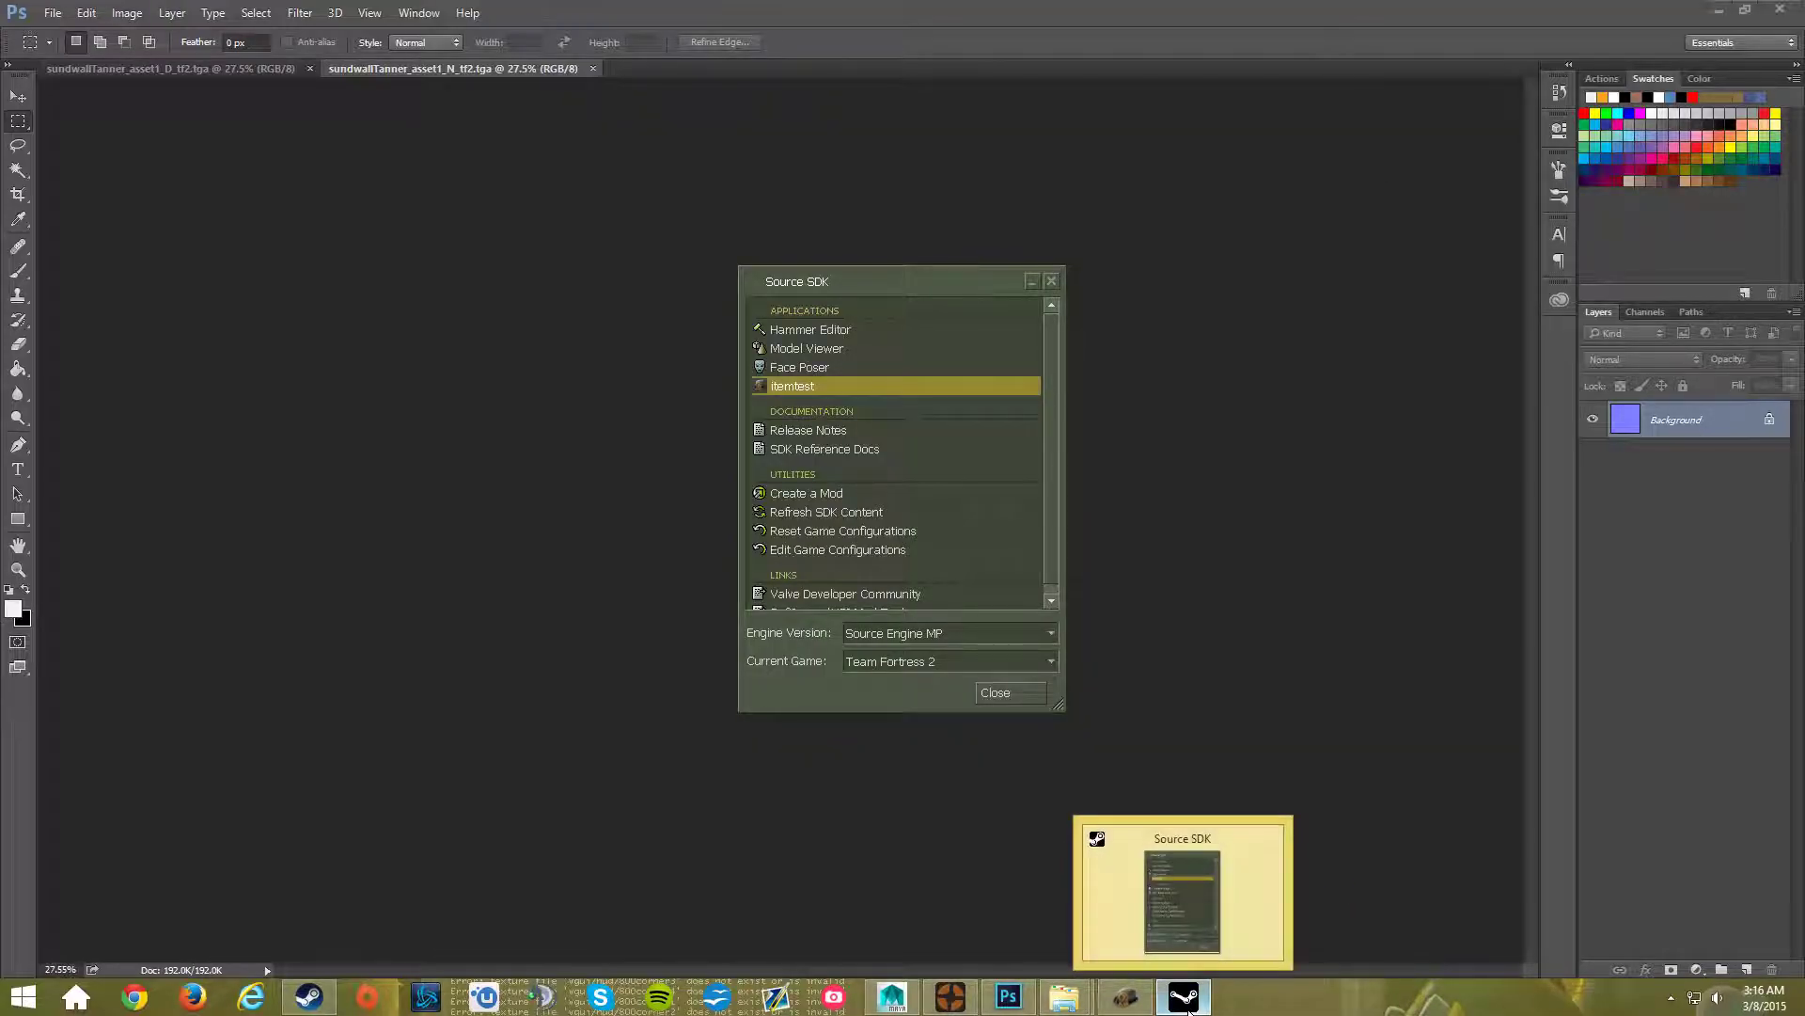
click(1186, 1002)
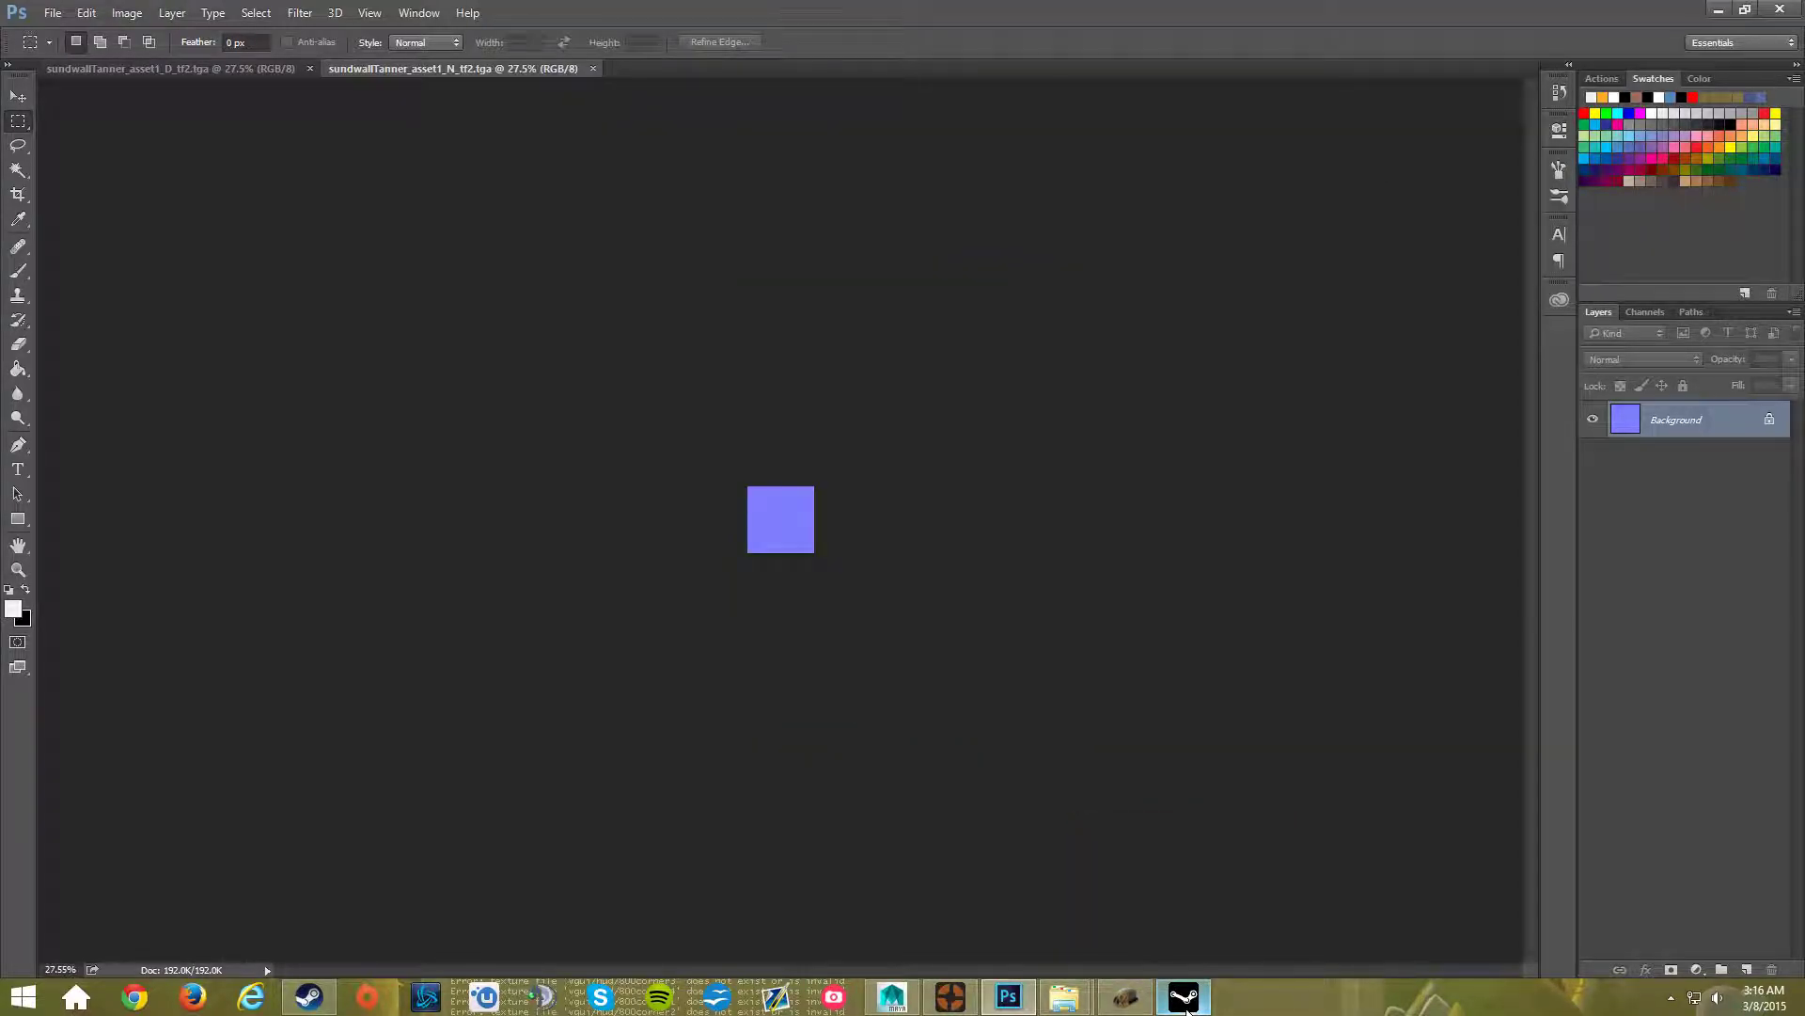
click(1184, 998)
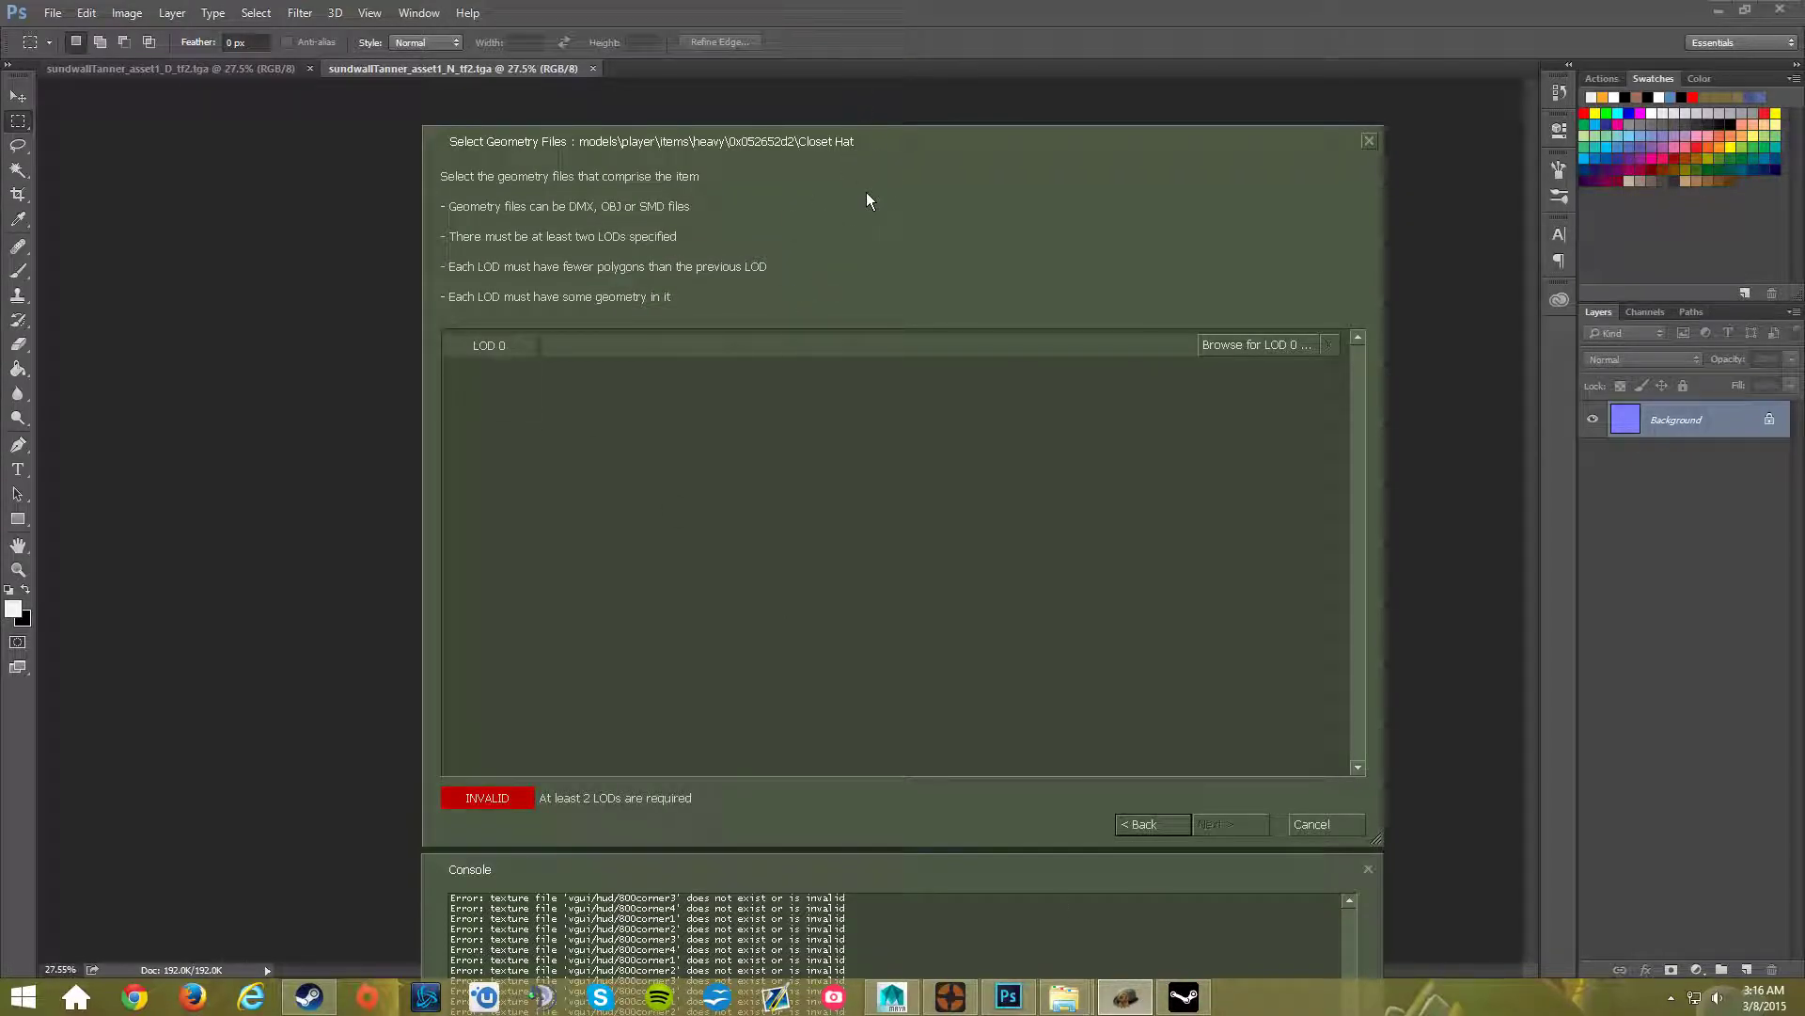
drag(846, 135, 806, 76)
- Confirm name Closet Hat, class heavy, and auto skinning to bip_head on the global parameters page
click(1103, 763)
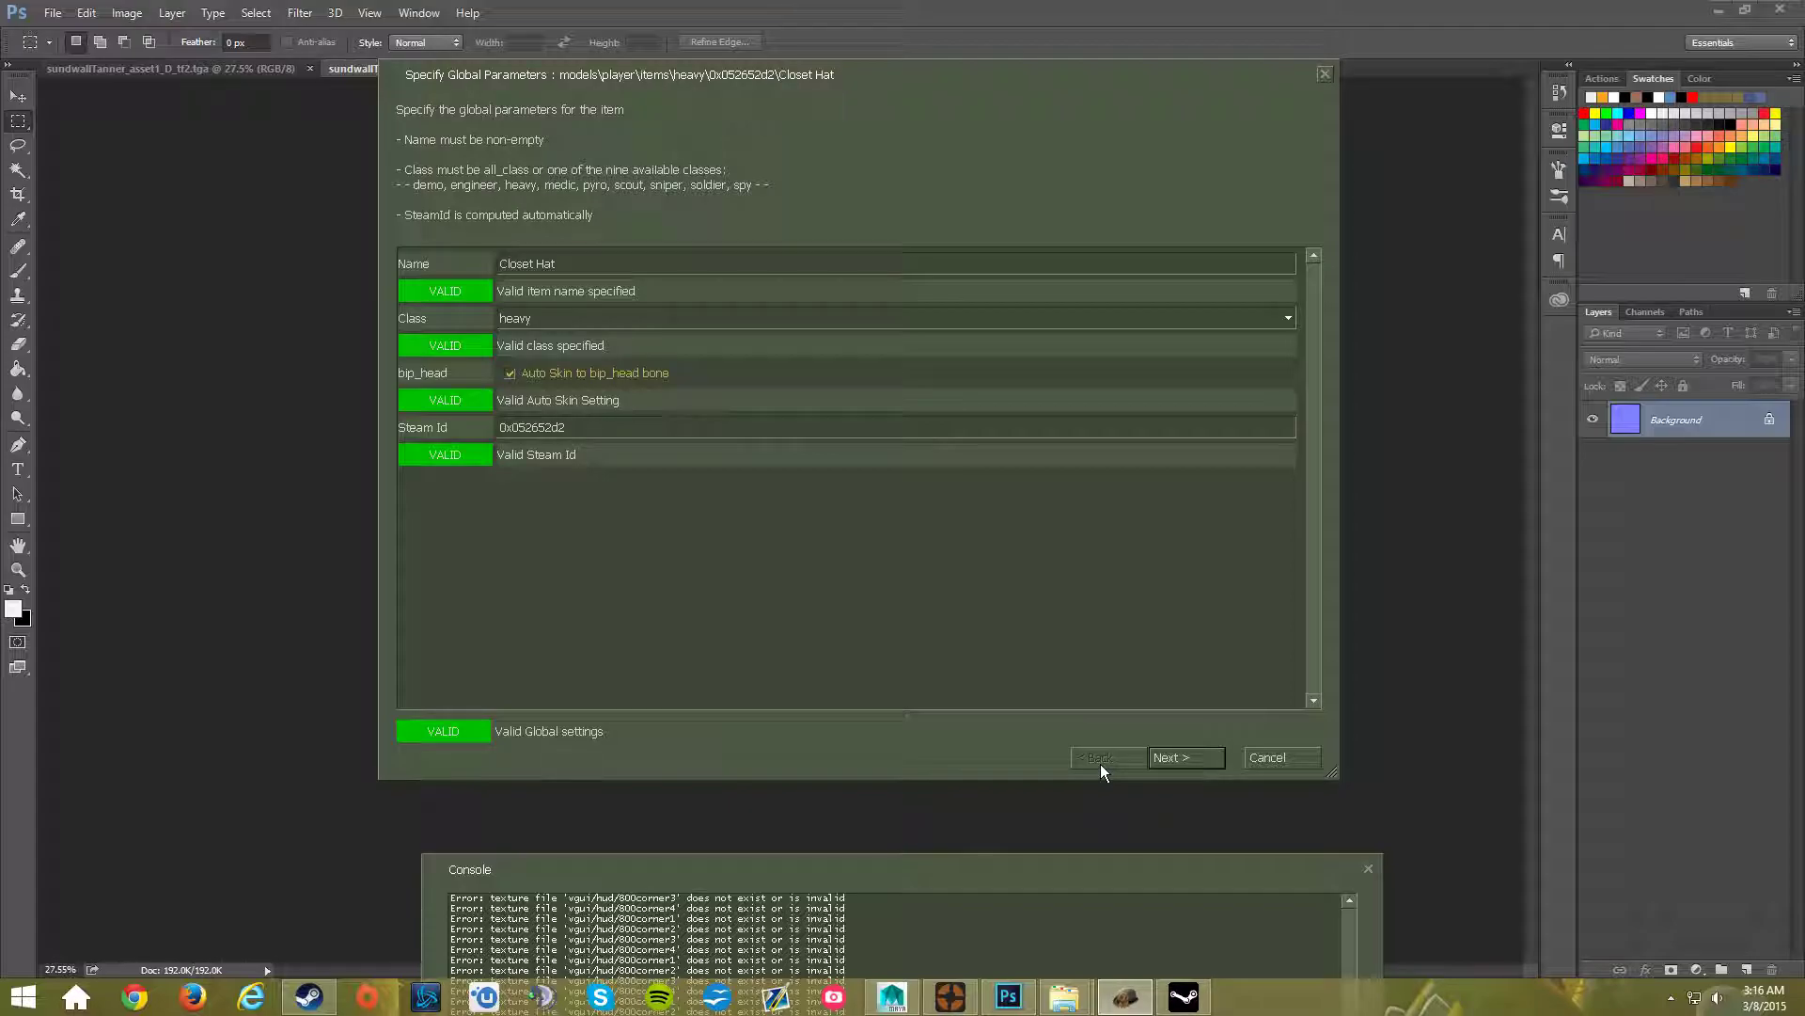
drag(568, 260, 498, 262)
drag(573, 88, 610, 118)
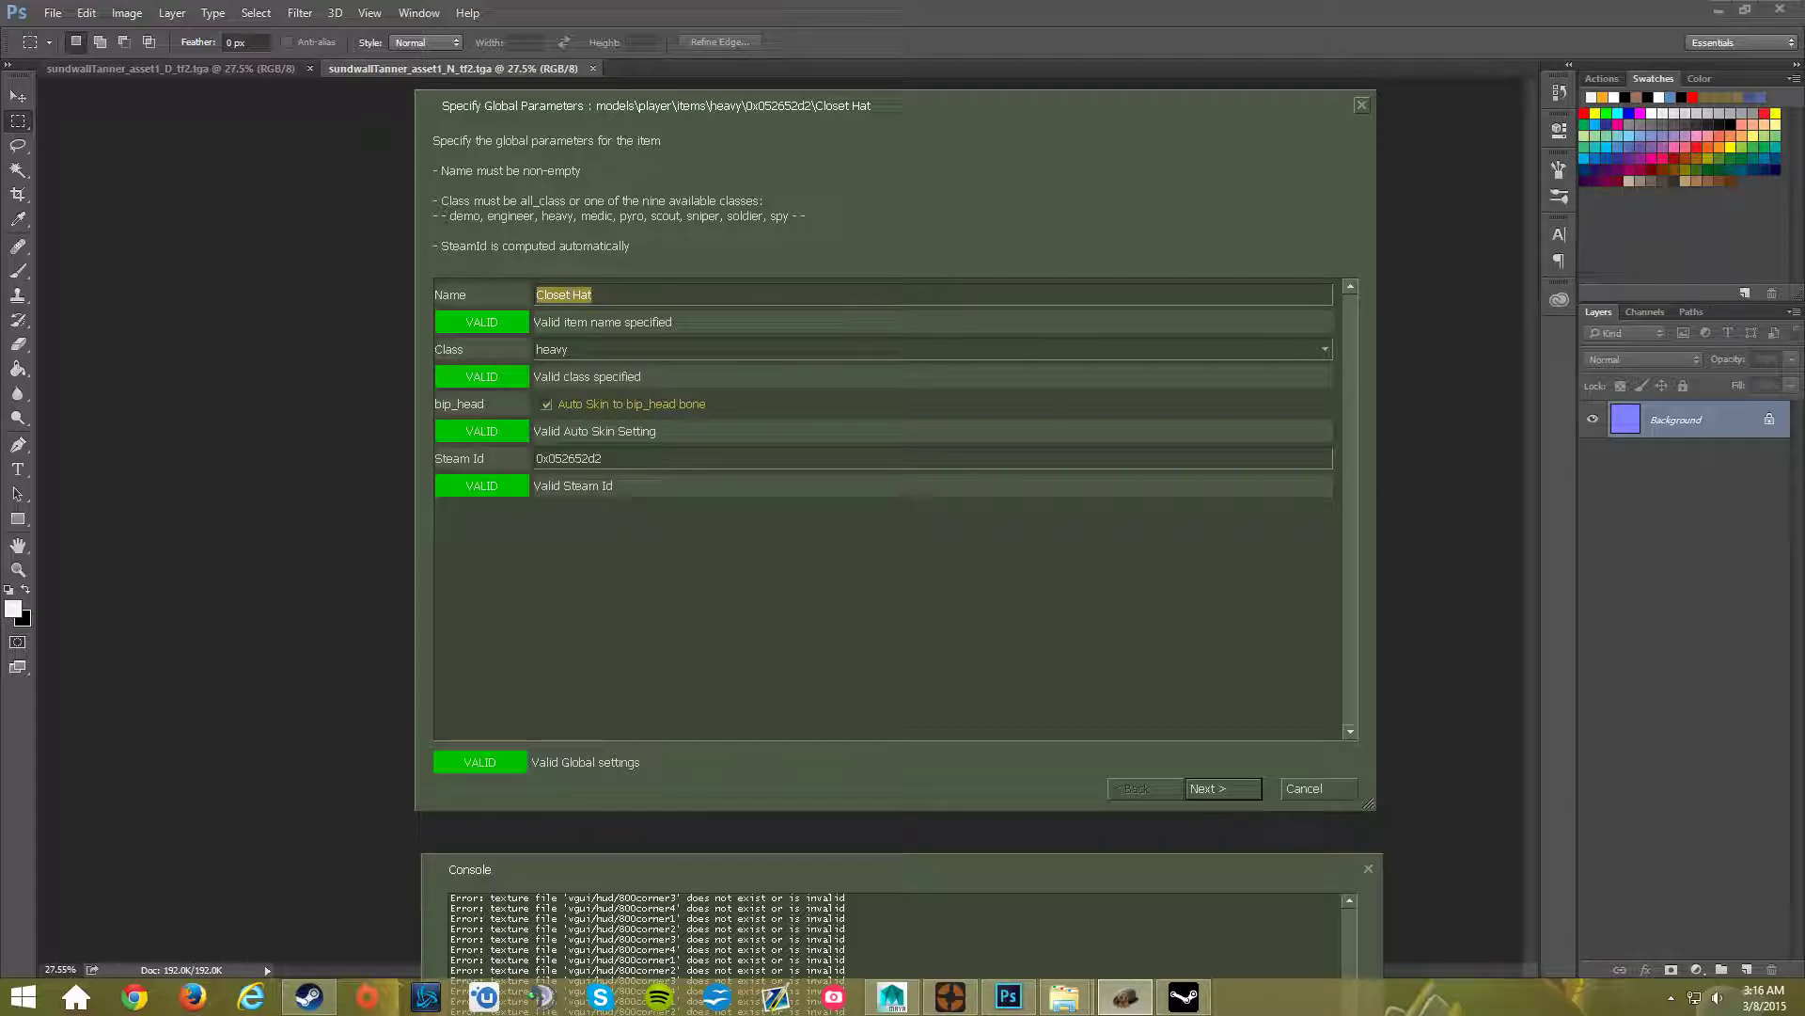
click(592, 295)
click(554, 350)
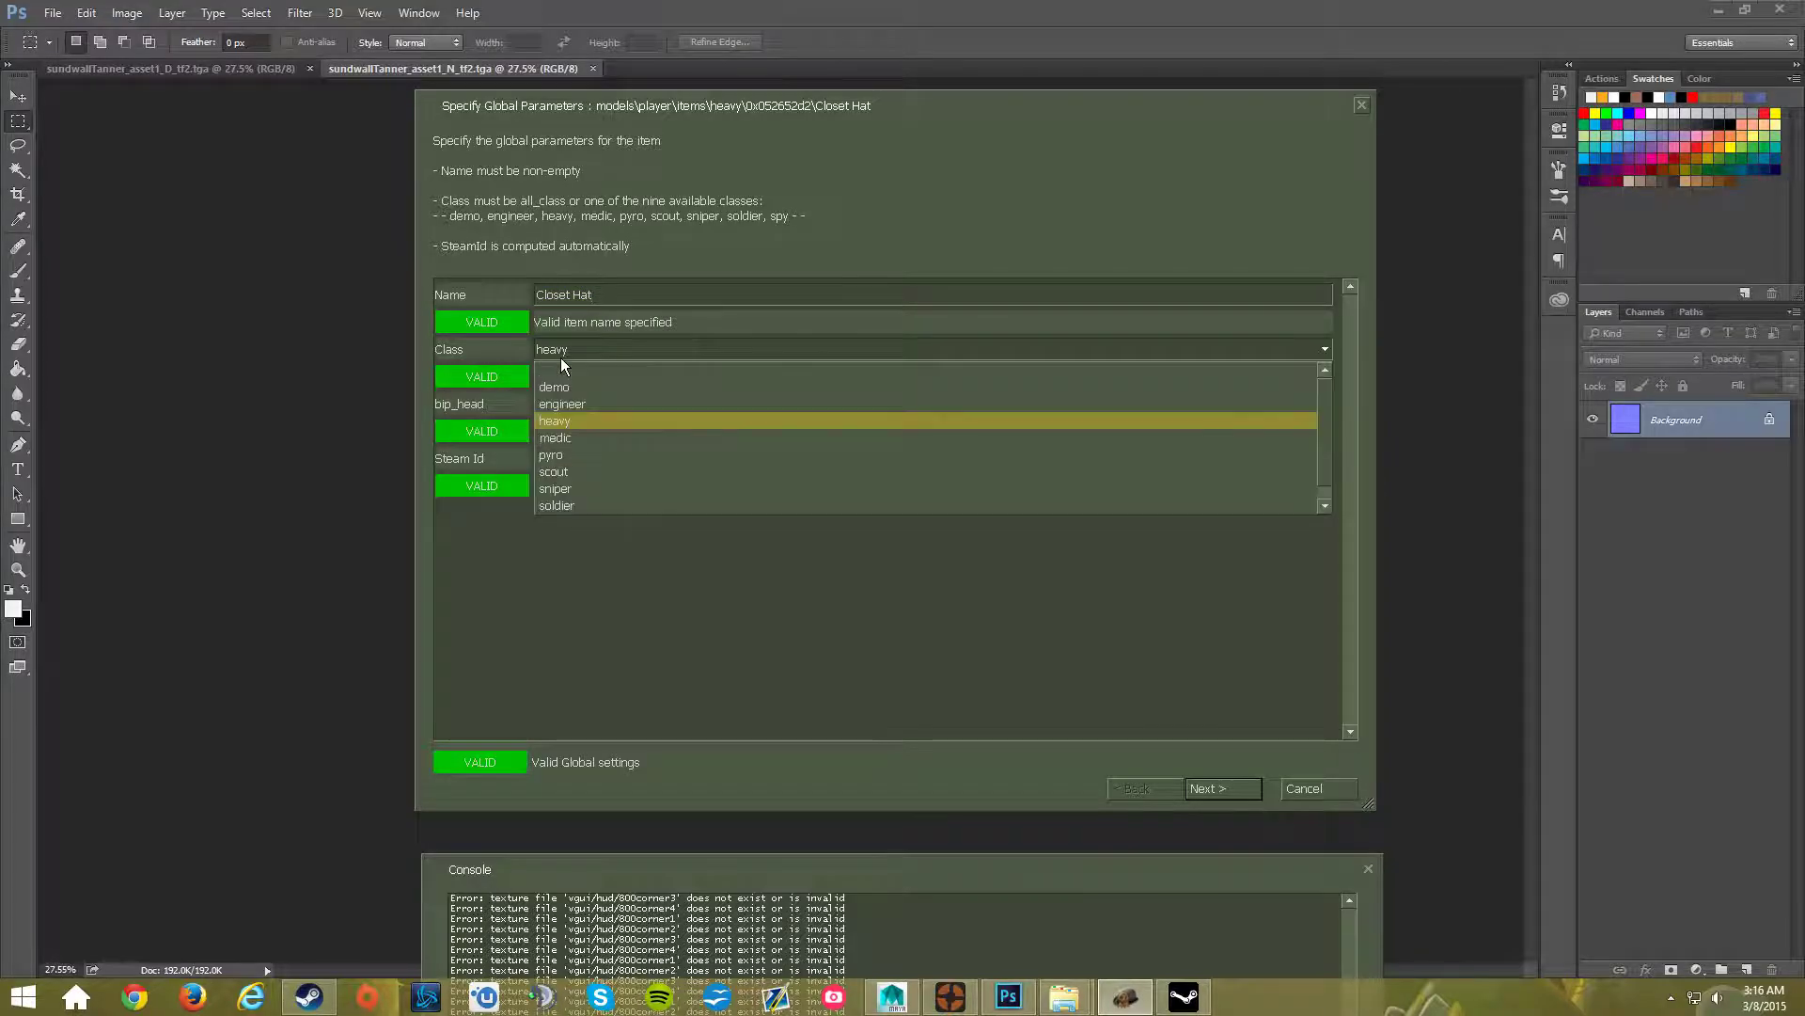
click(571, 423)
click(546, 406)
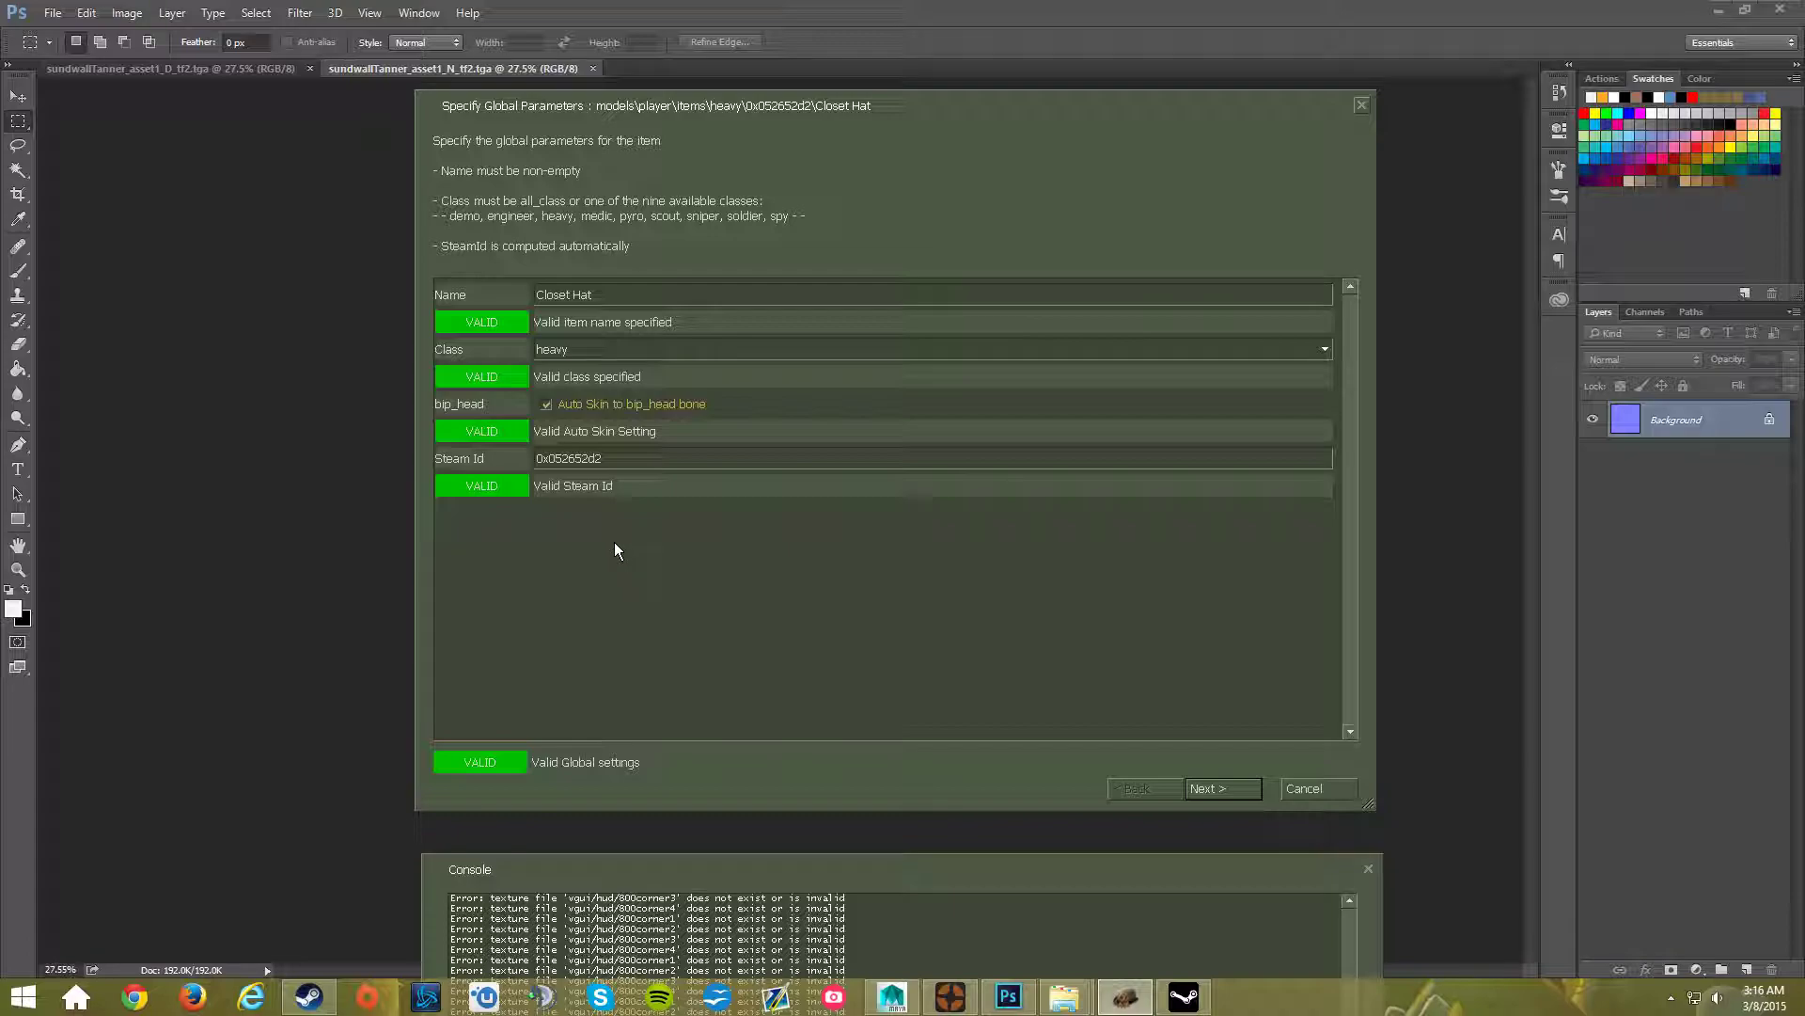
click(1213, 790)
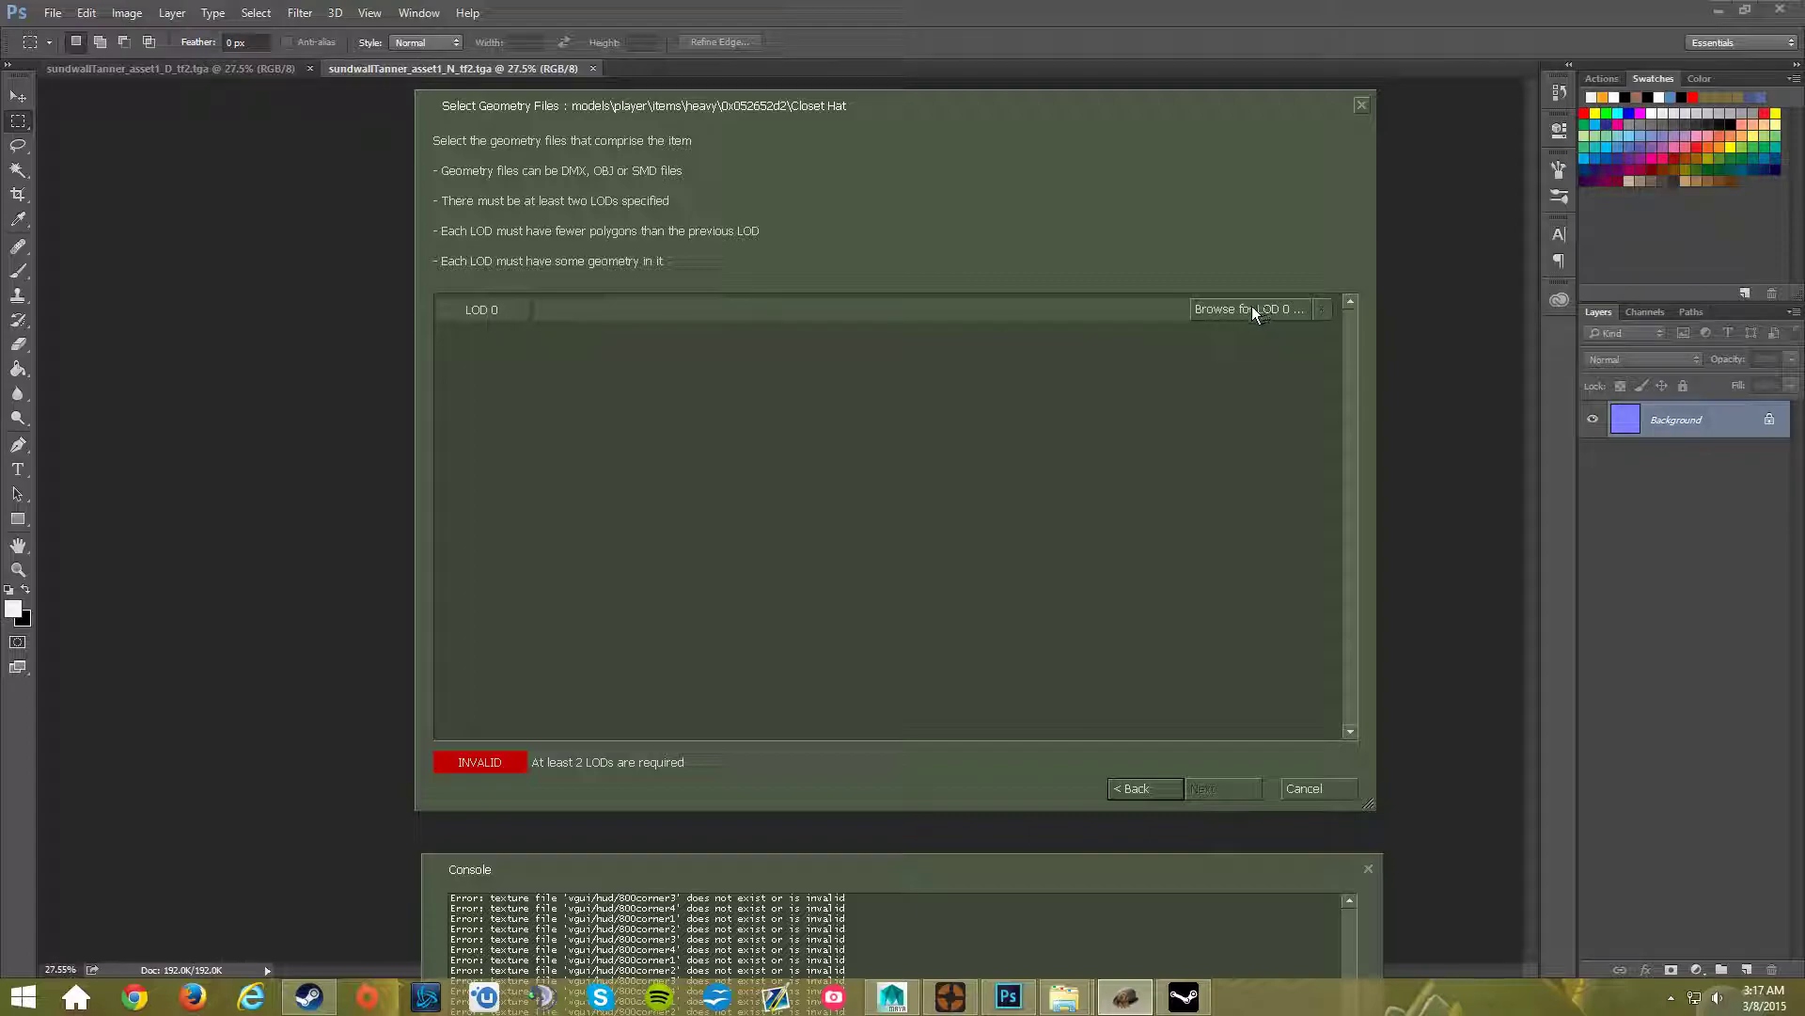
- Load closetHat_lod1.obj from the Desktop's Closet Hat Just Because folder as LOD 0
click(1253, 313)
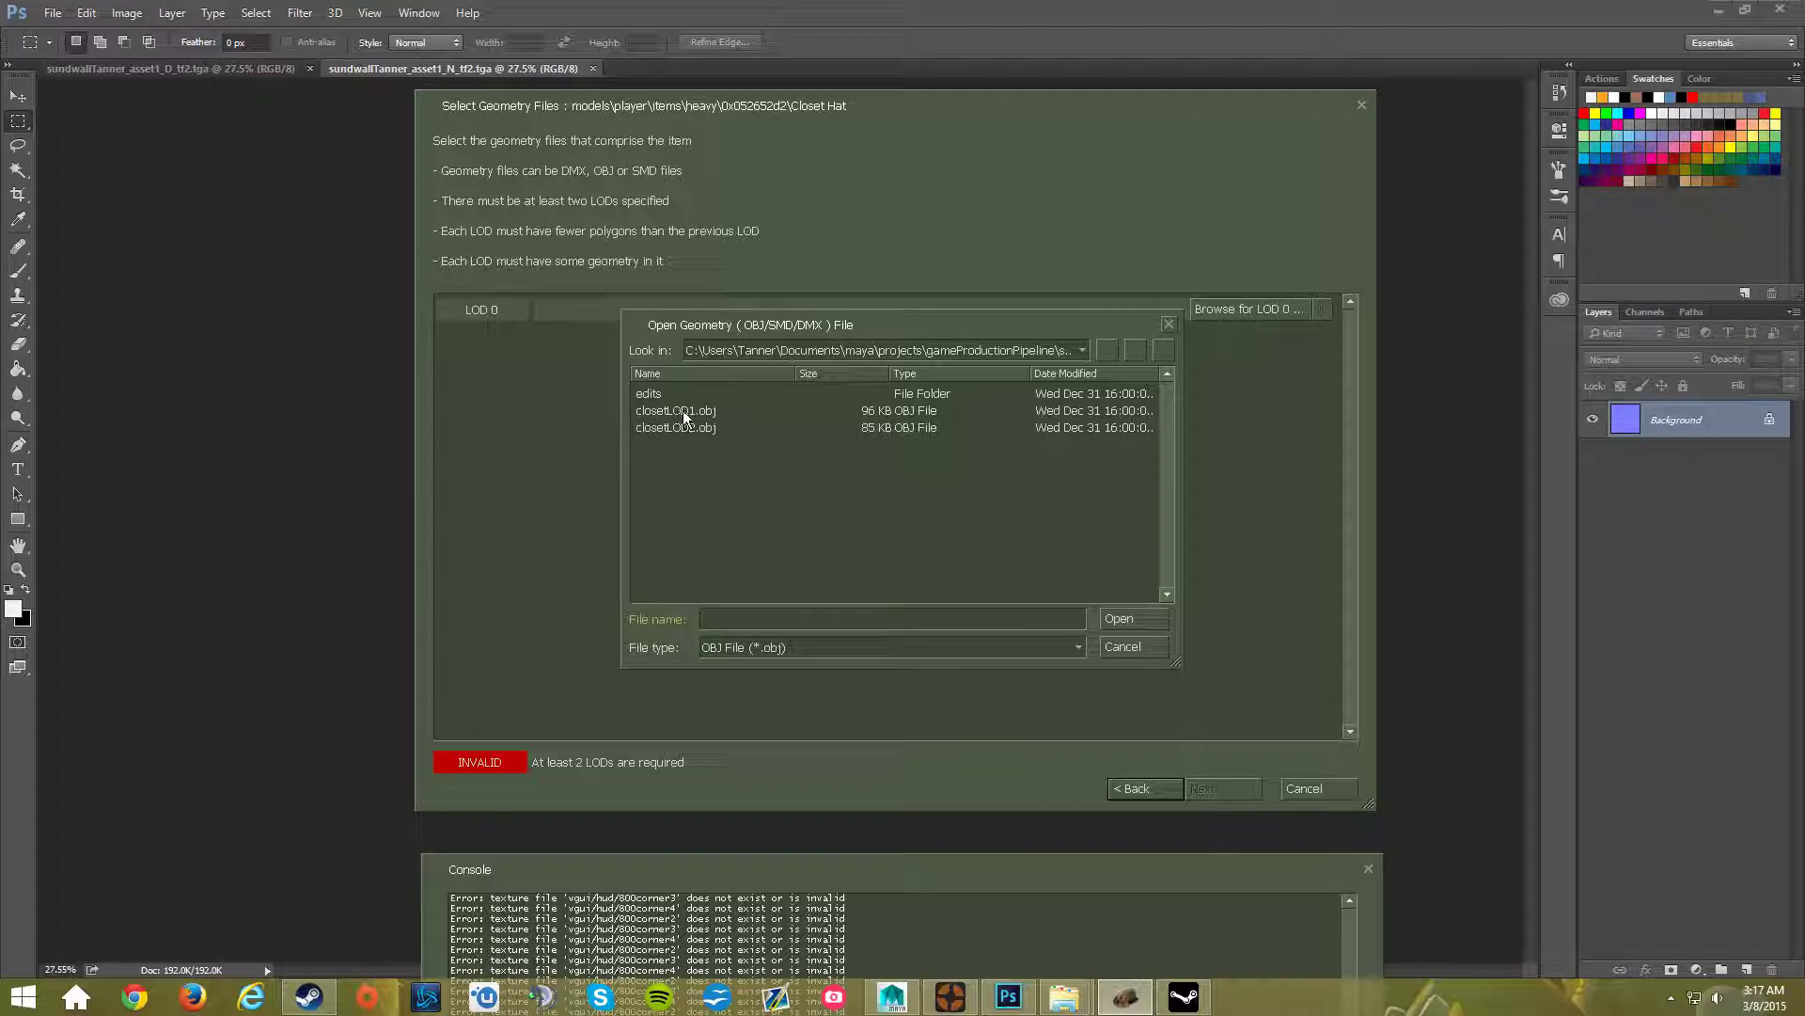
click(1086, 350)
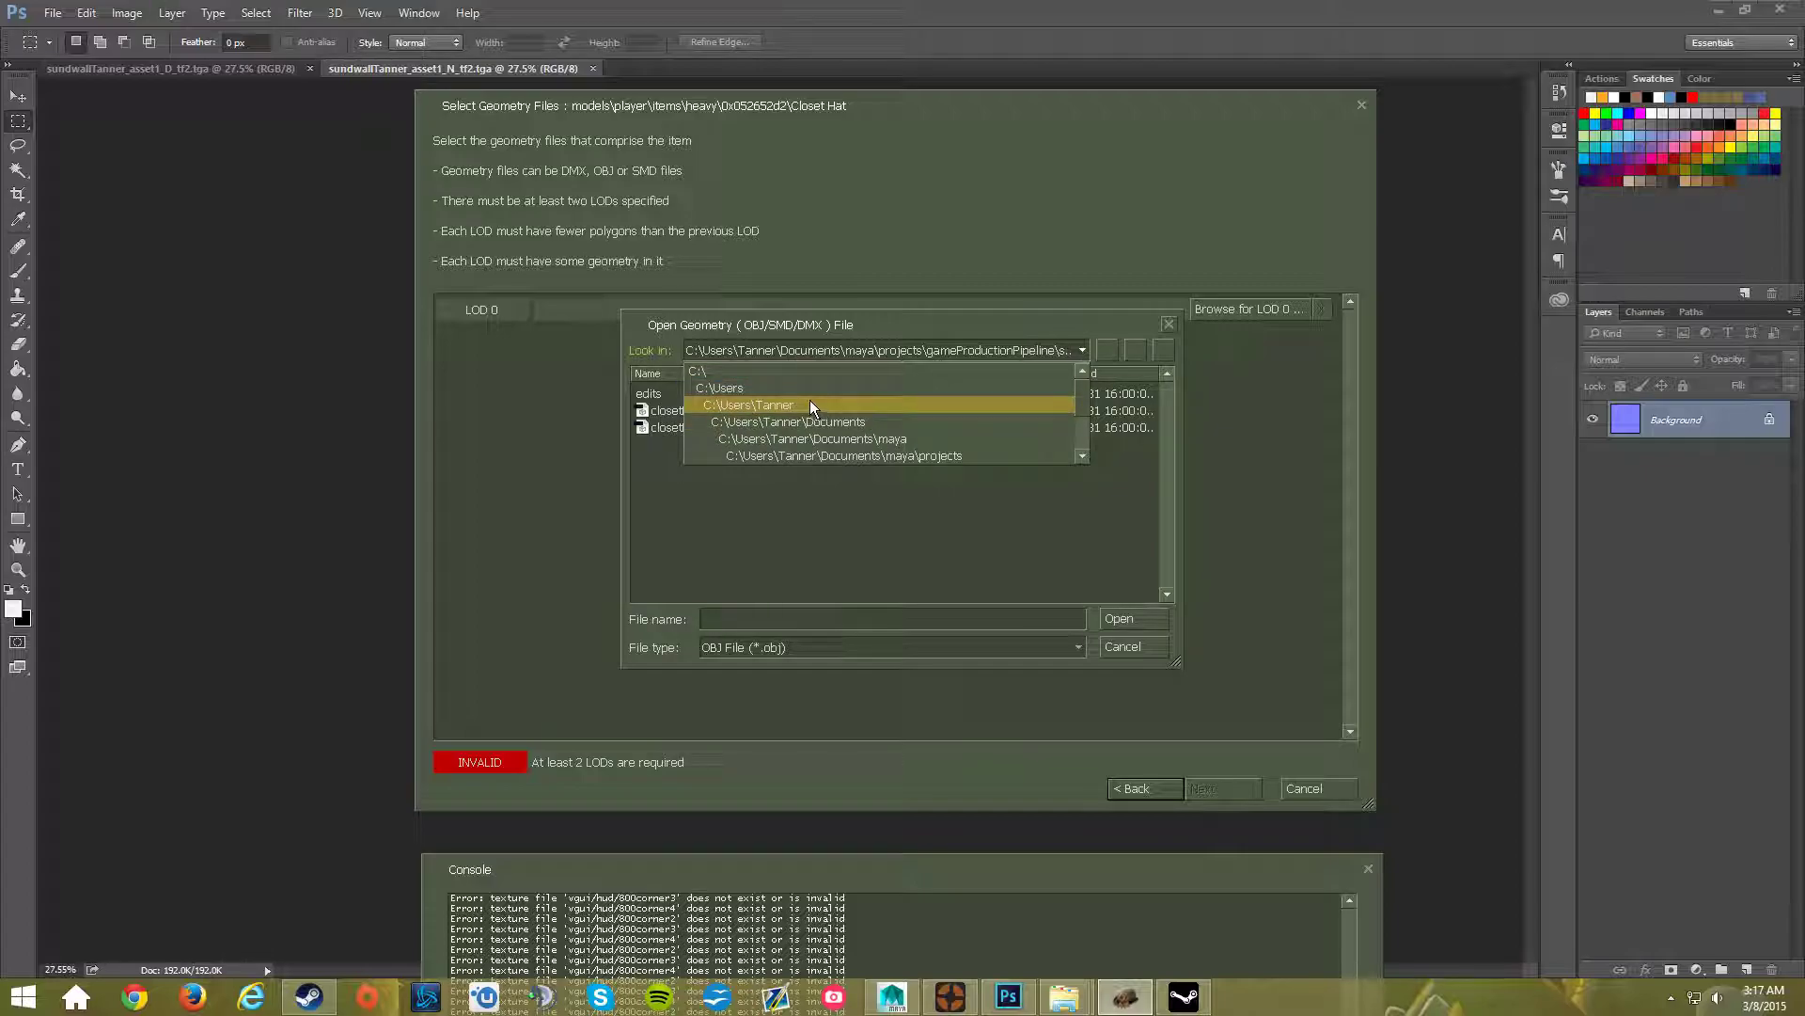
click(738, 375)
click(687, 533)
scroll(685, 533, down, 5)
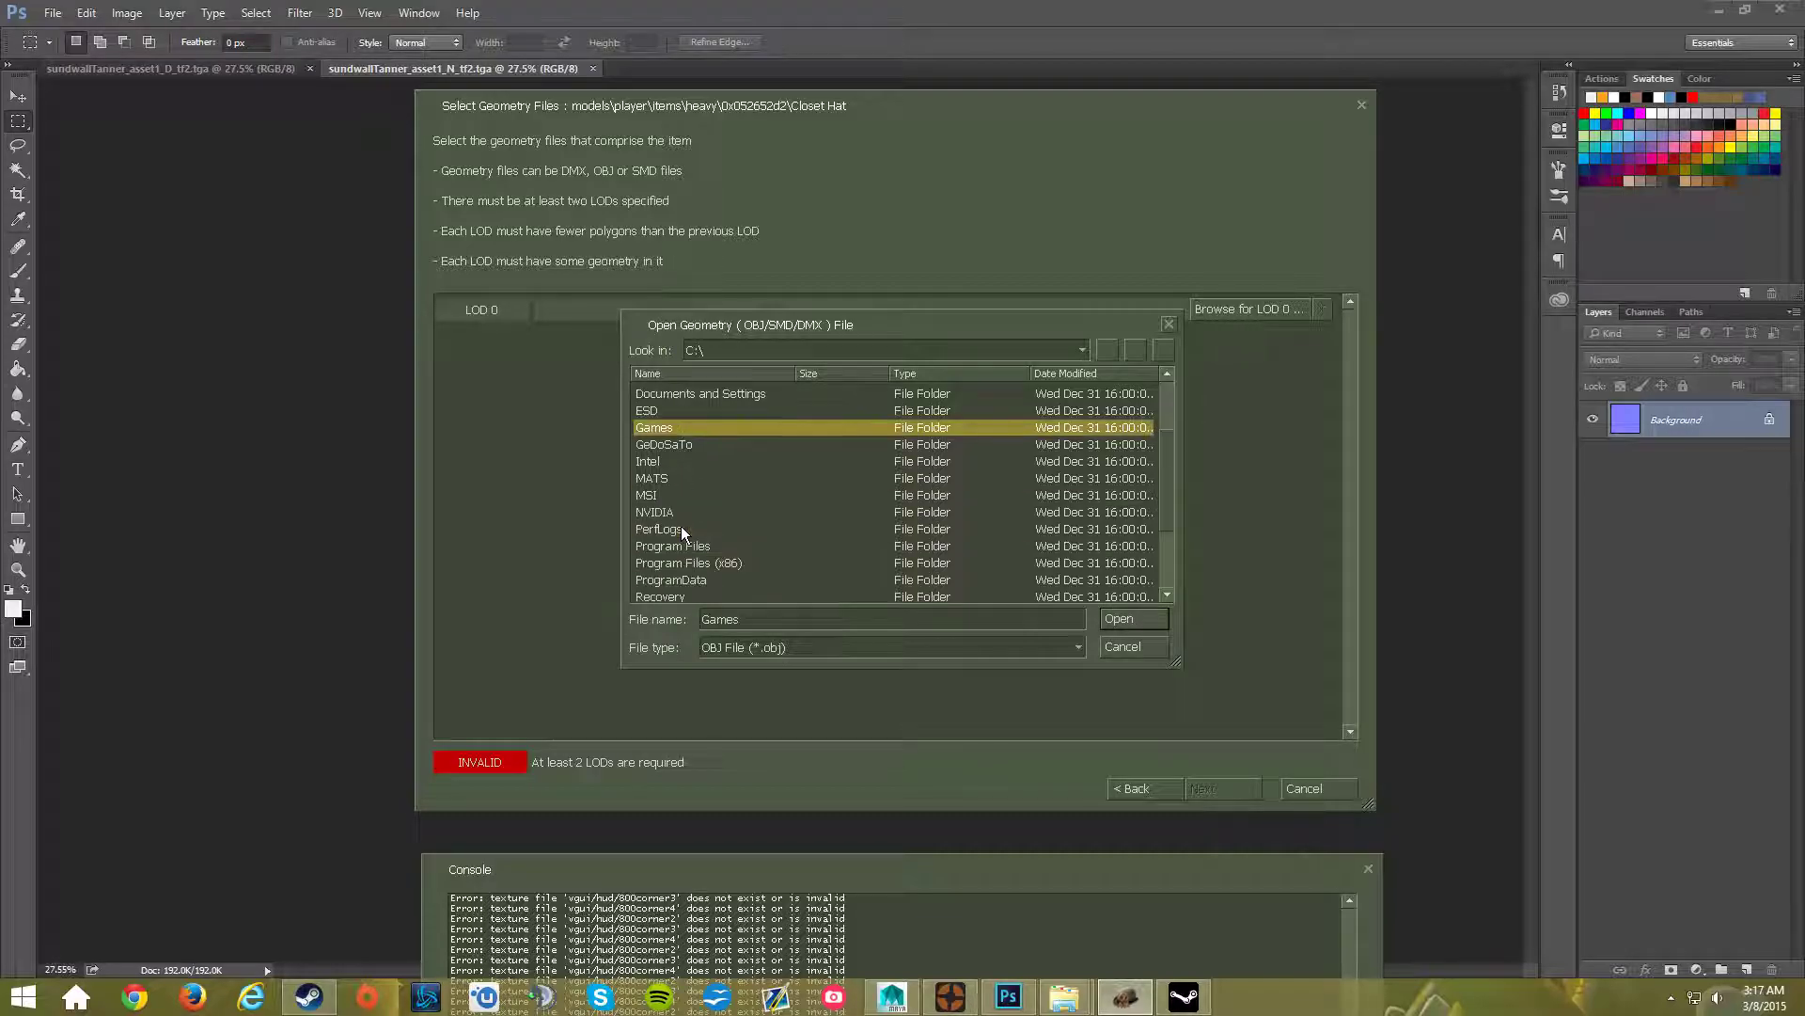
double_click(677, 565)
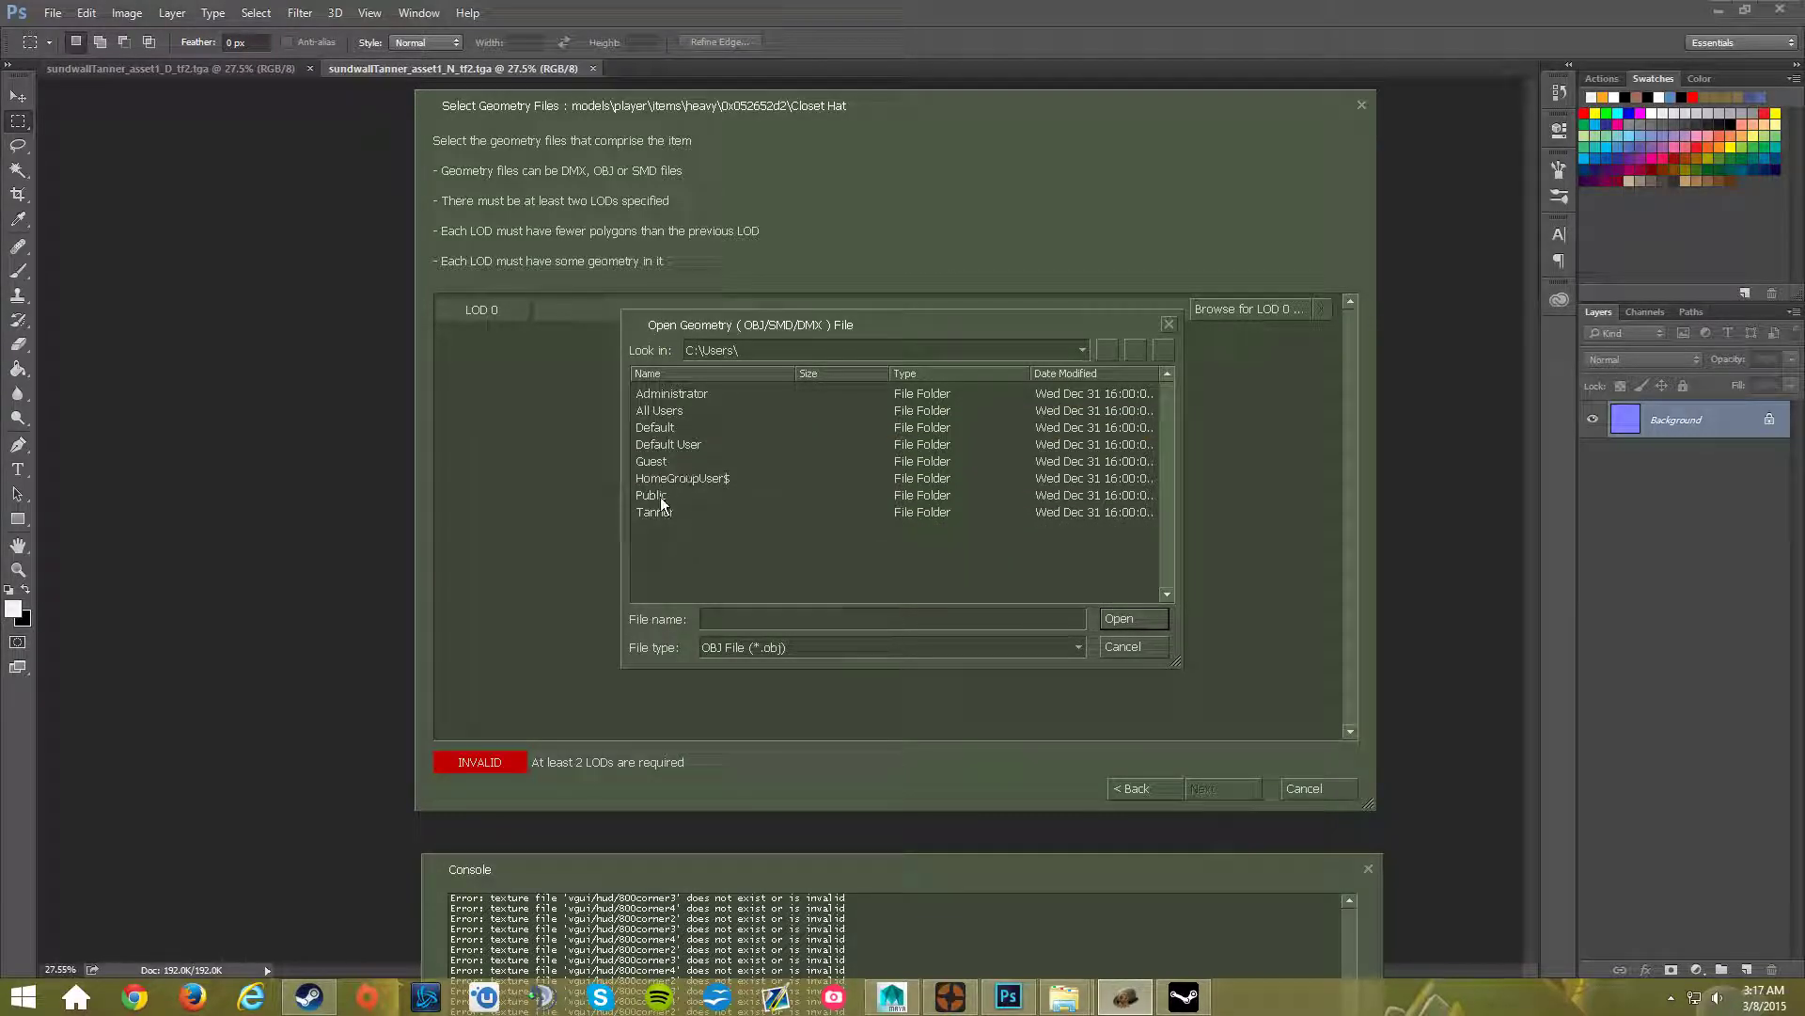
double_click(662, 512)
double_click(676, 461)
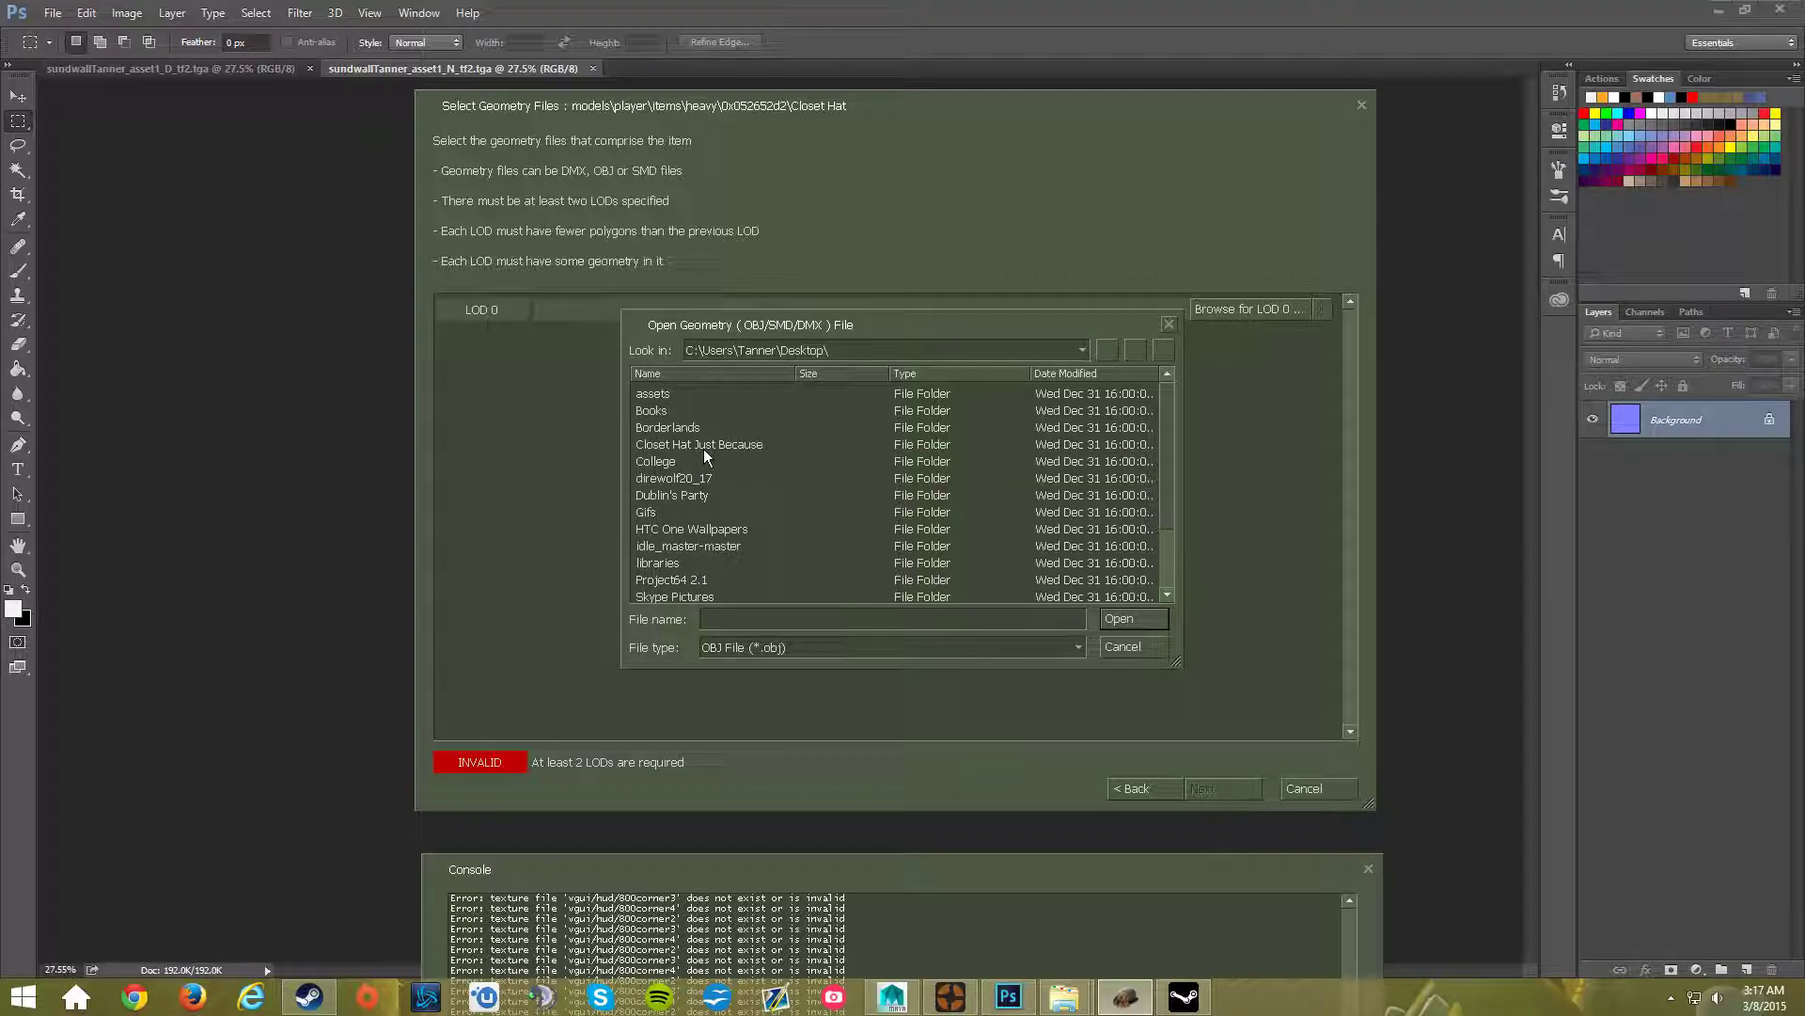
double_click(705, 446)
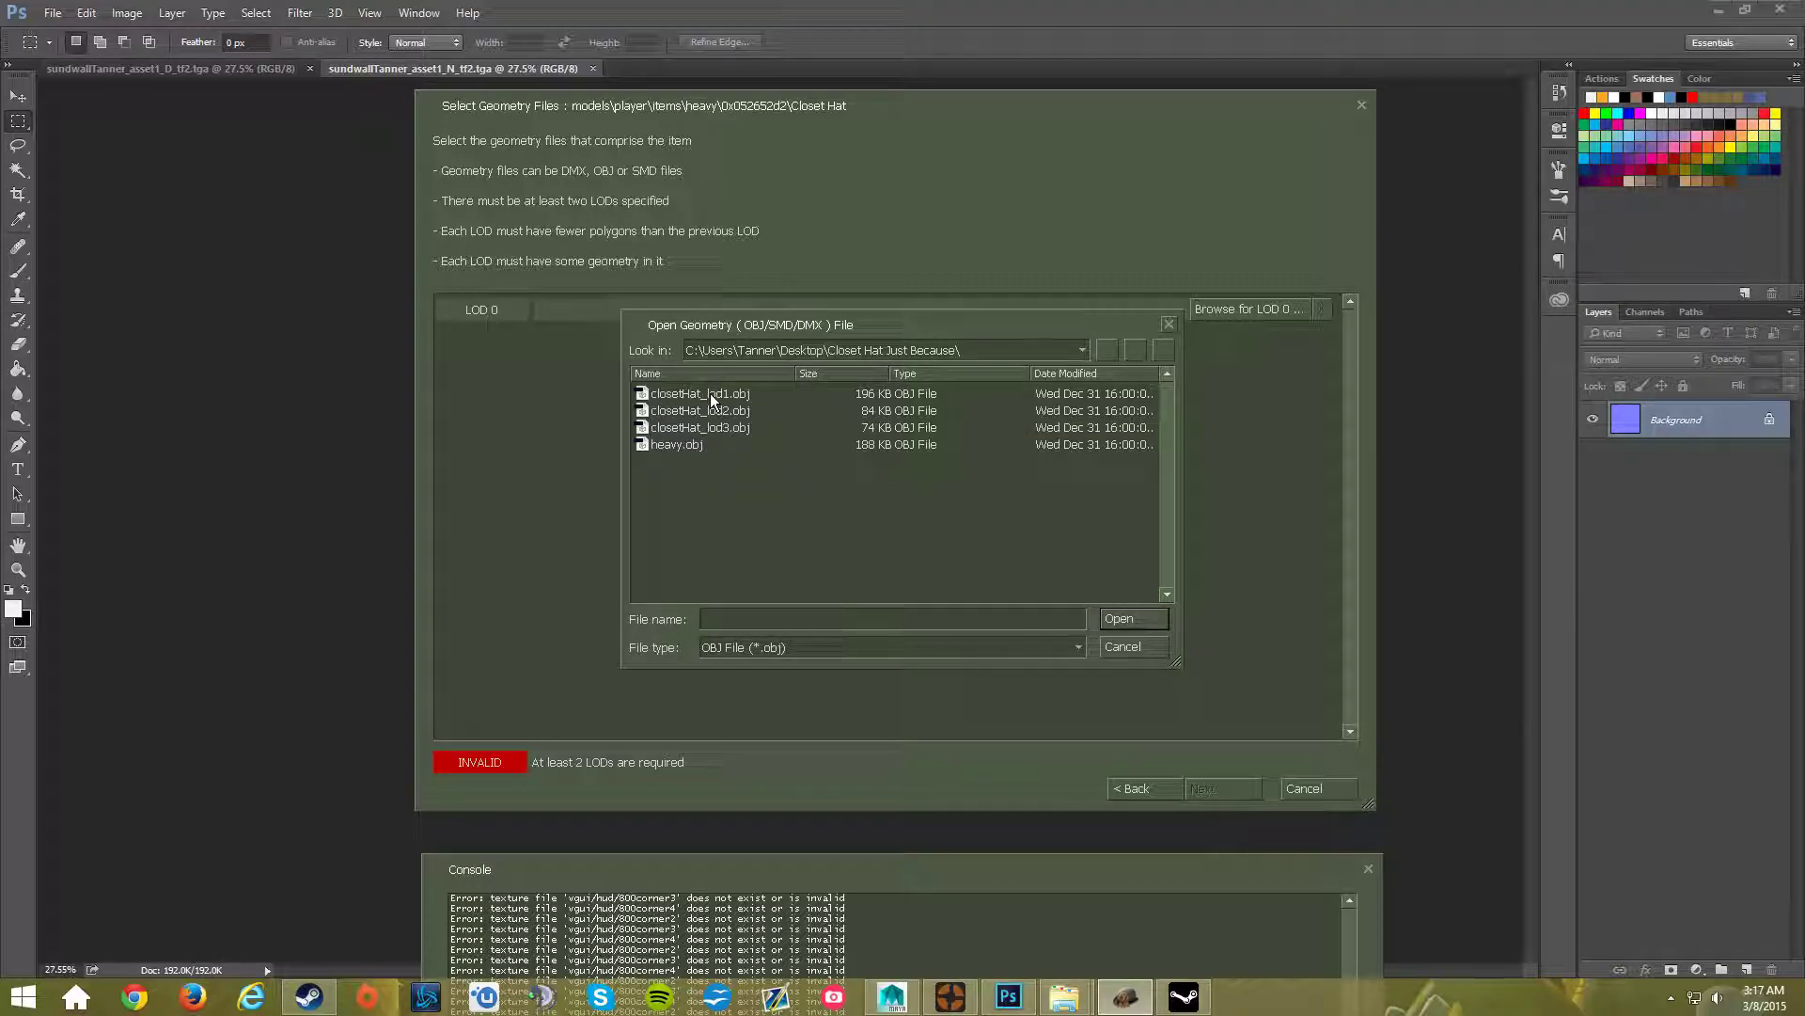
click(712, 400)
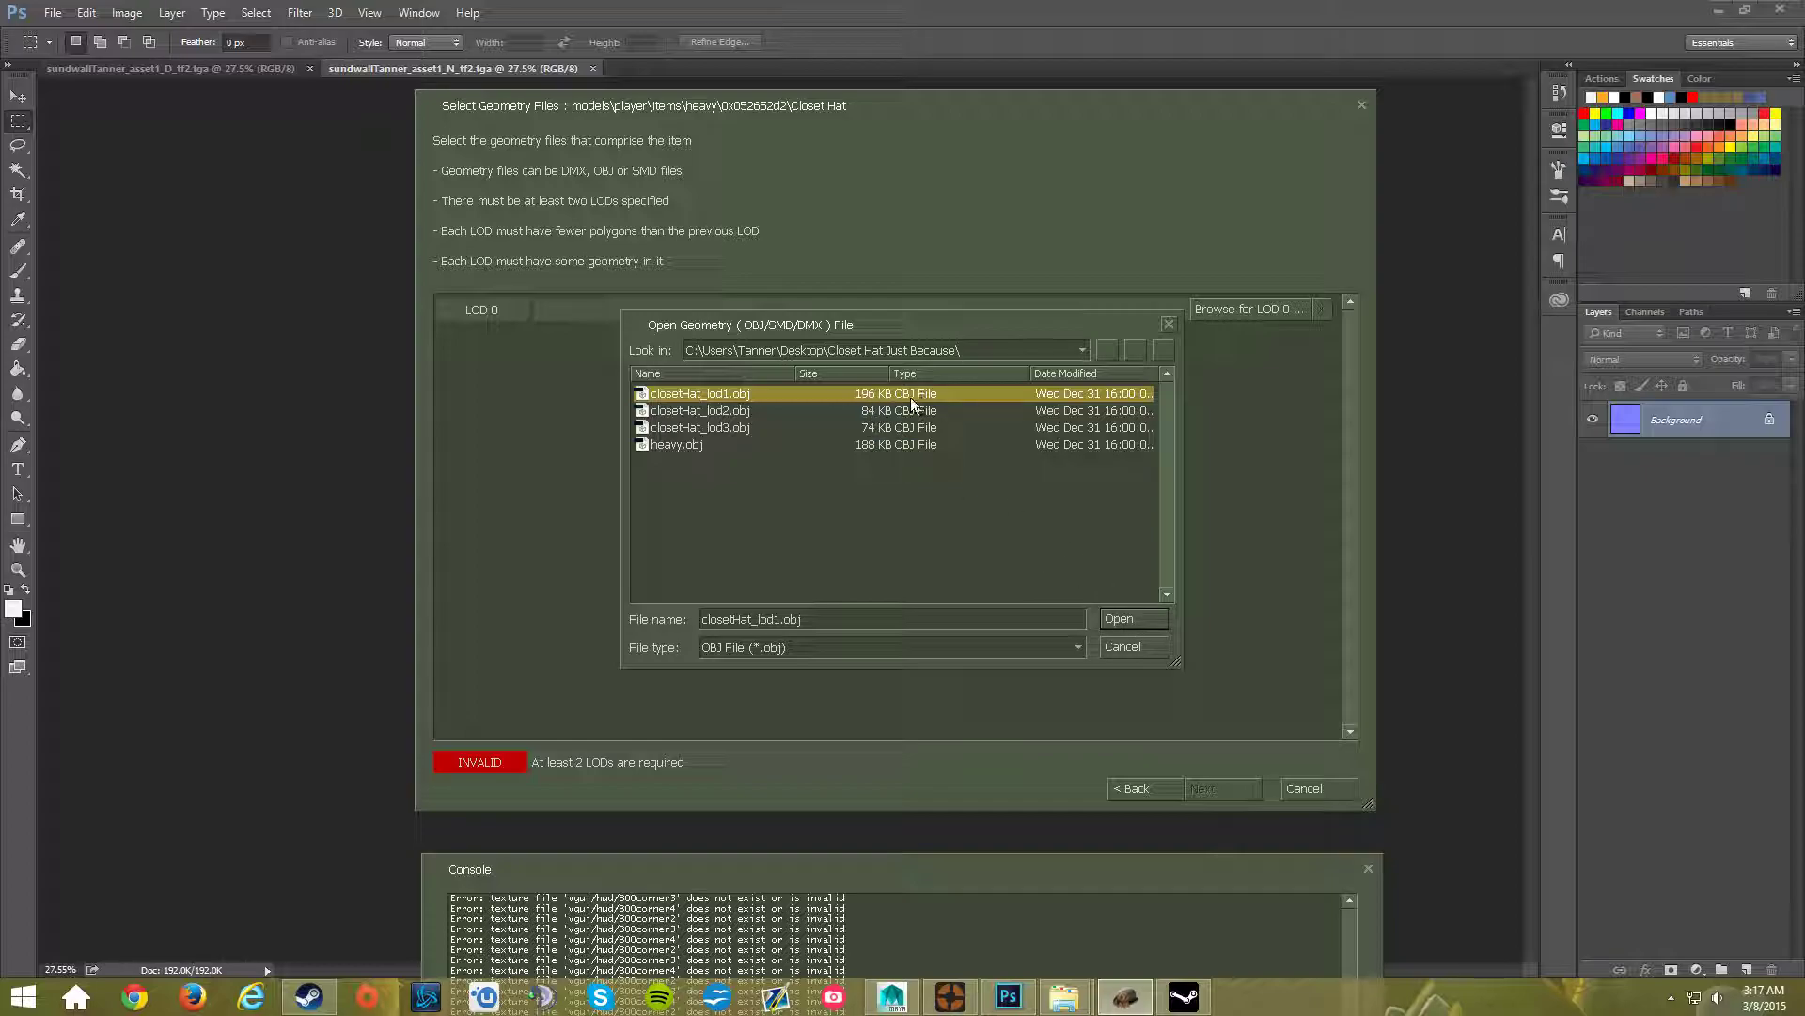
click(1131, 618)
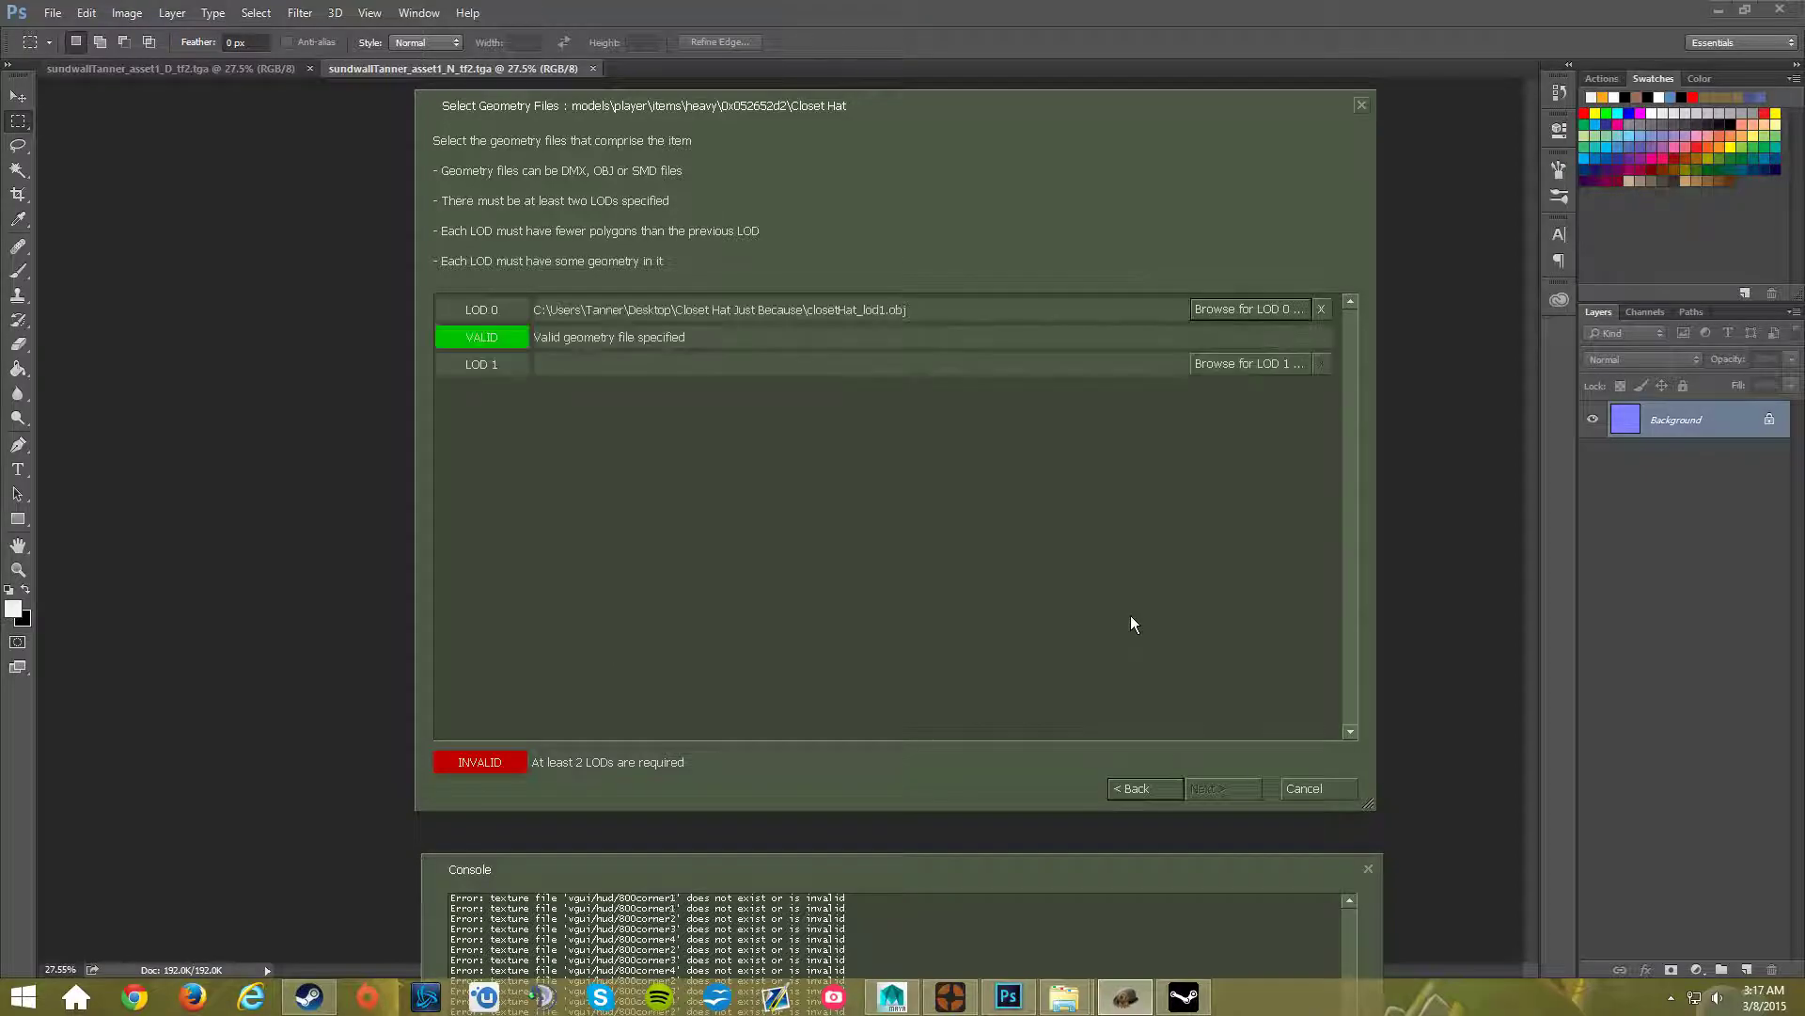
- Load closetHat_lod2.obj as LOD 1 and closetHat_lod3.obj as LOD 2, then continue
click(1245, 367)
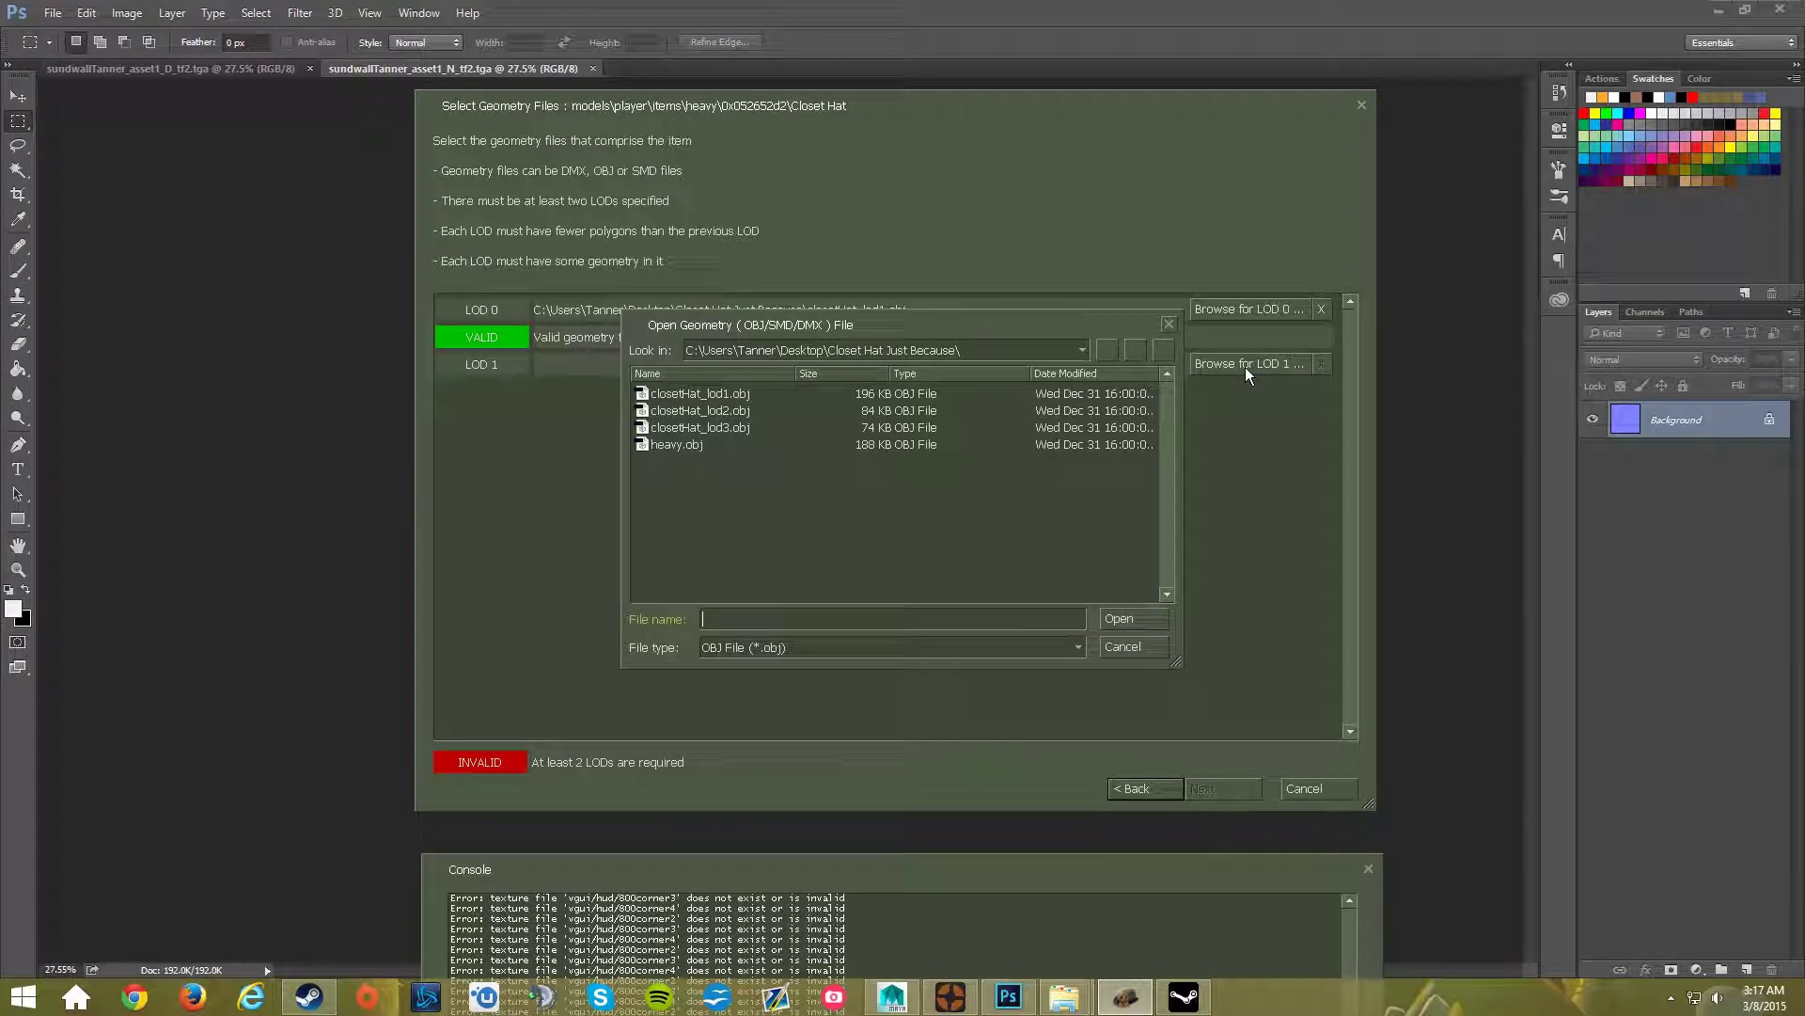
click(730, 412)
click(1137, 617)
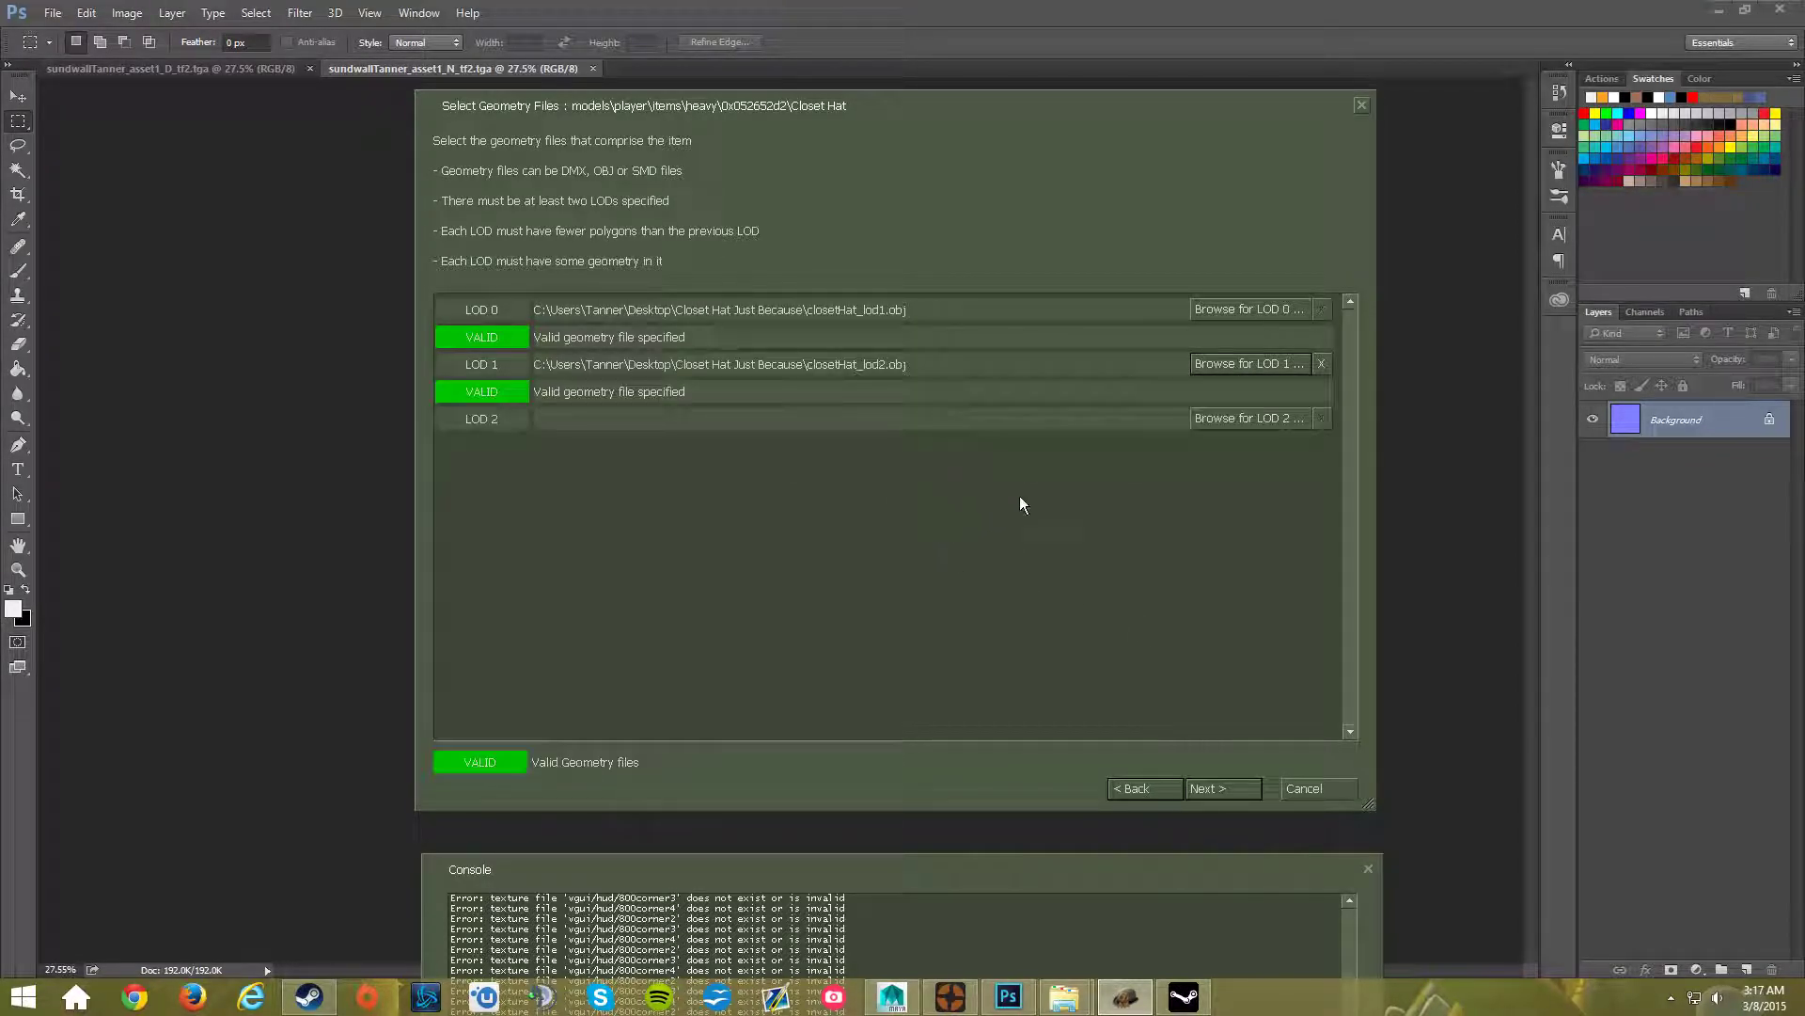
click(1256, 417)
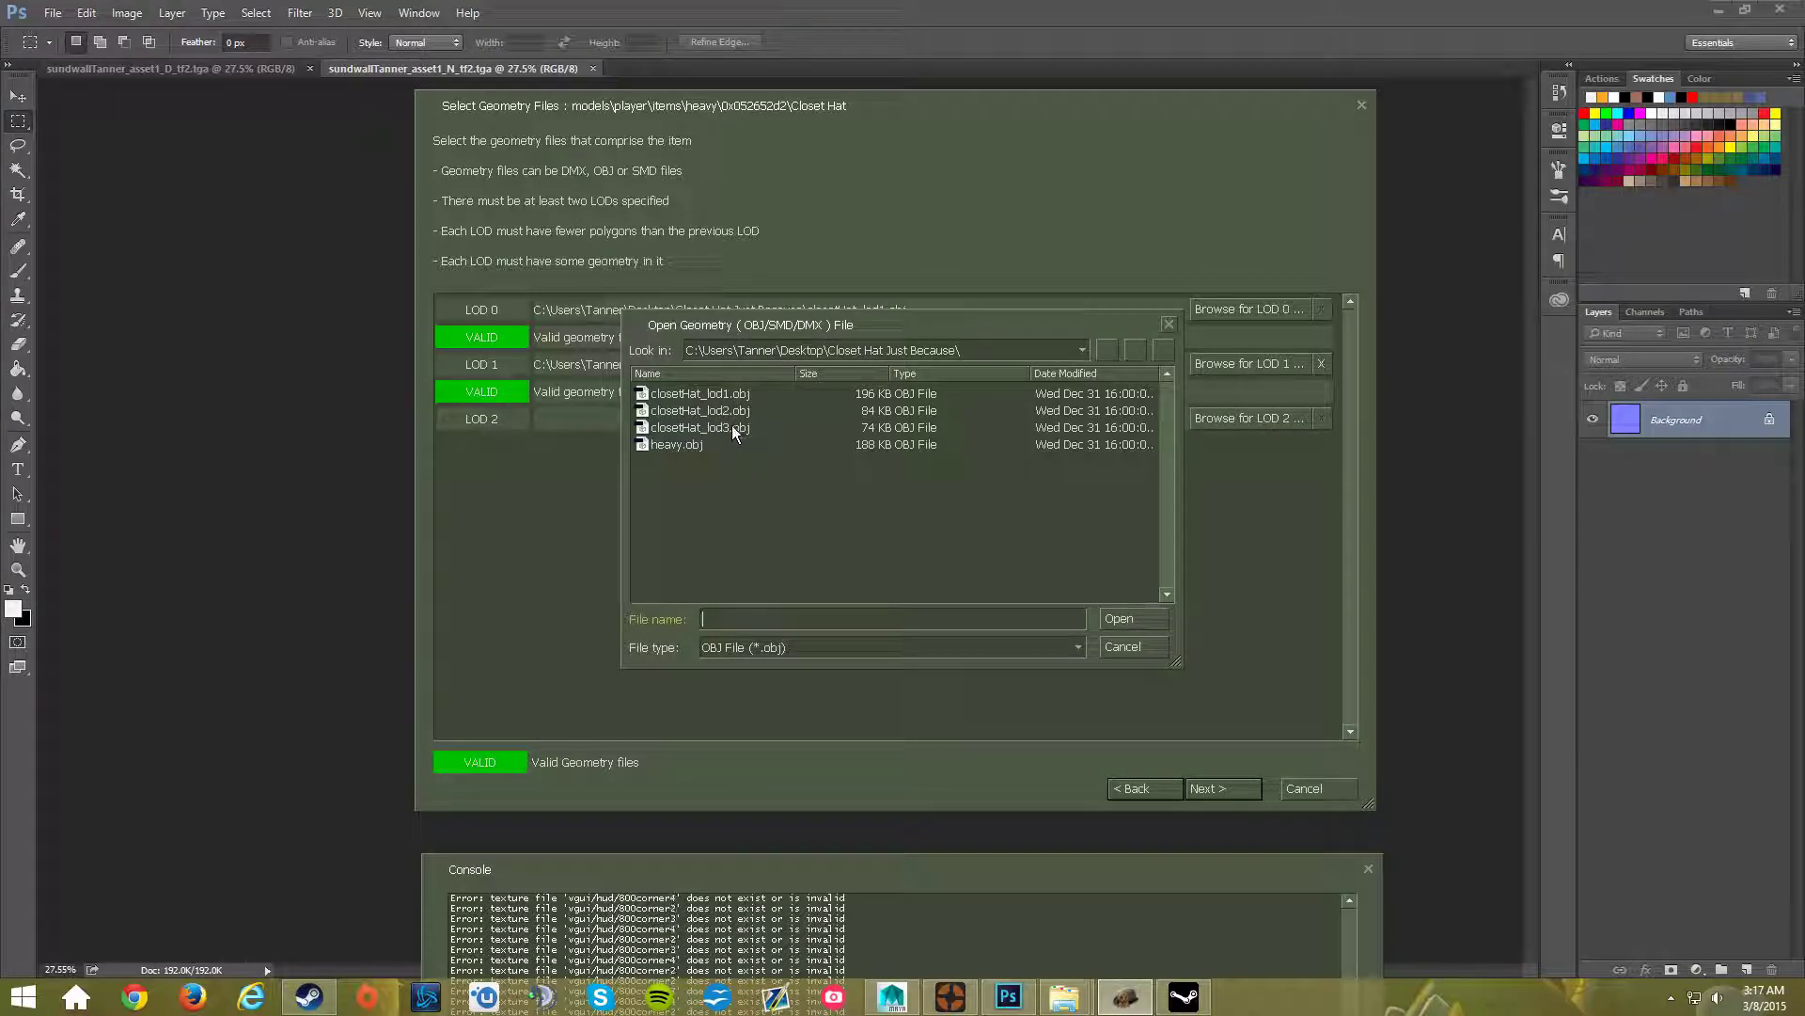
click(739, 428)
click(1134, 619)
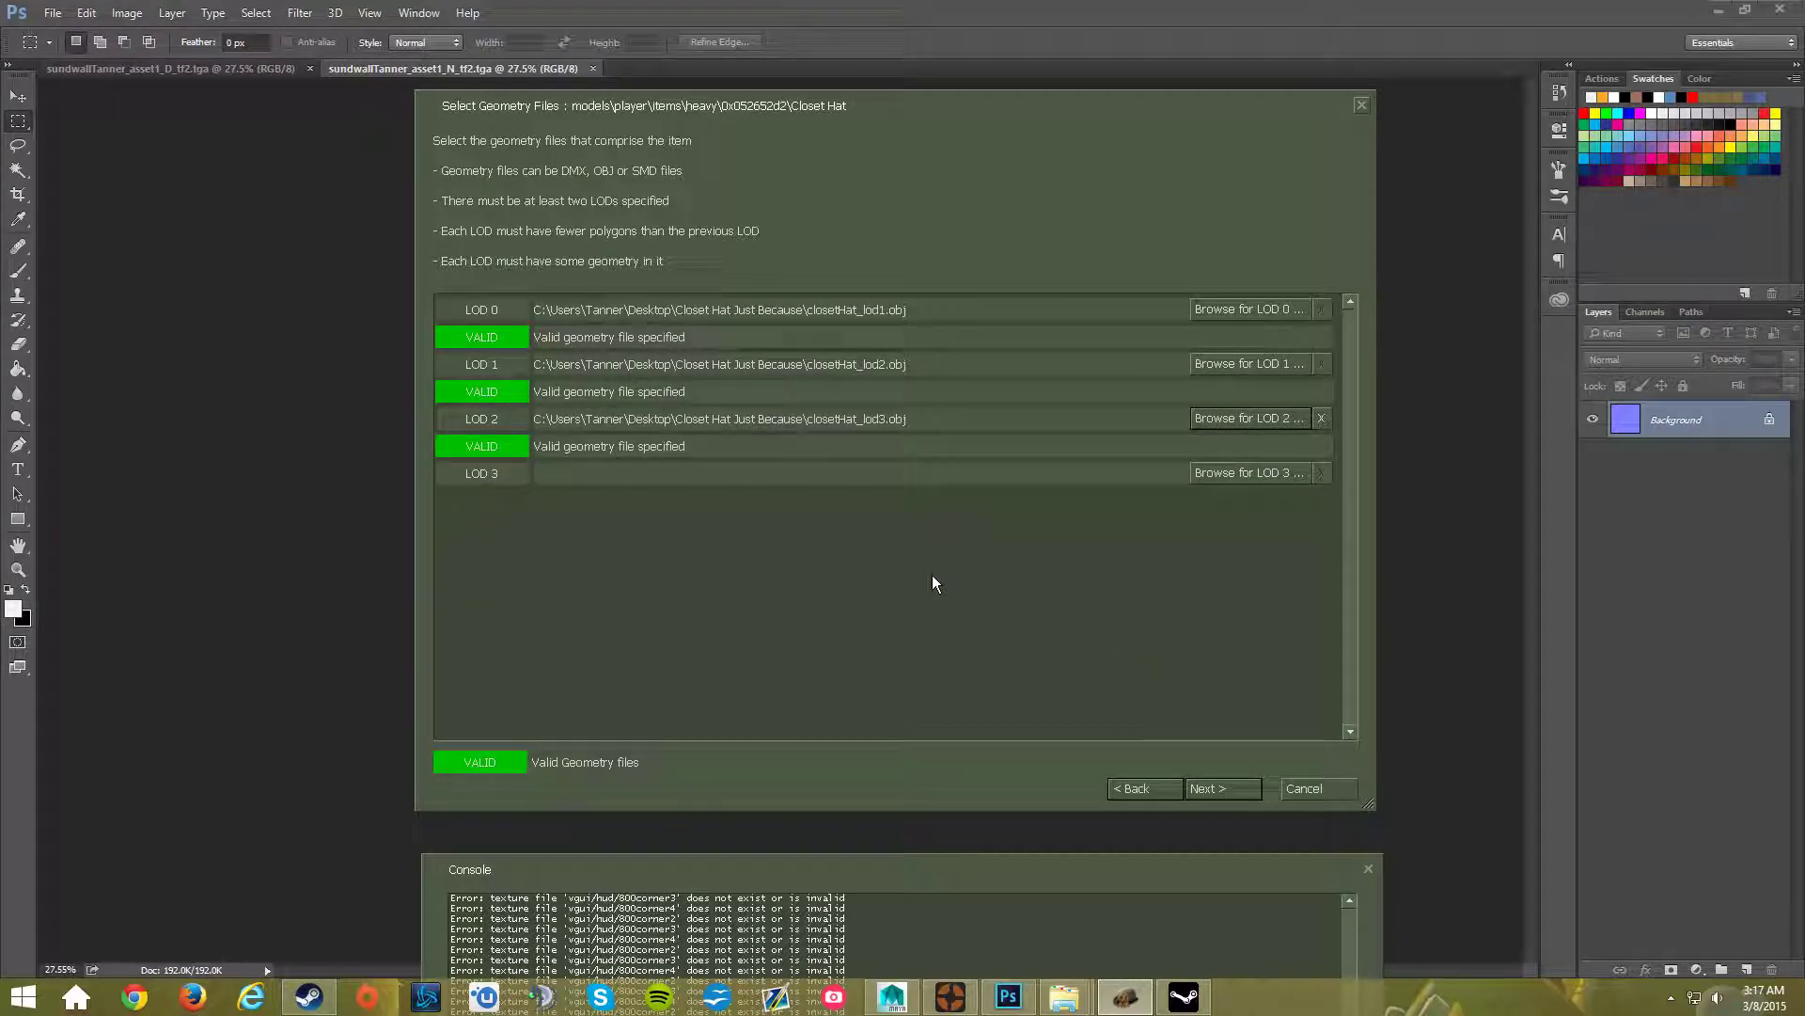
click(1235, 786)
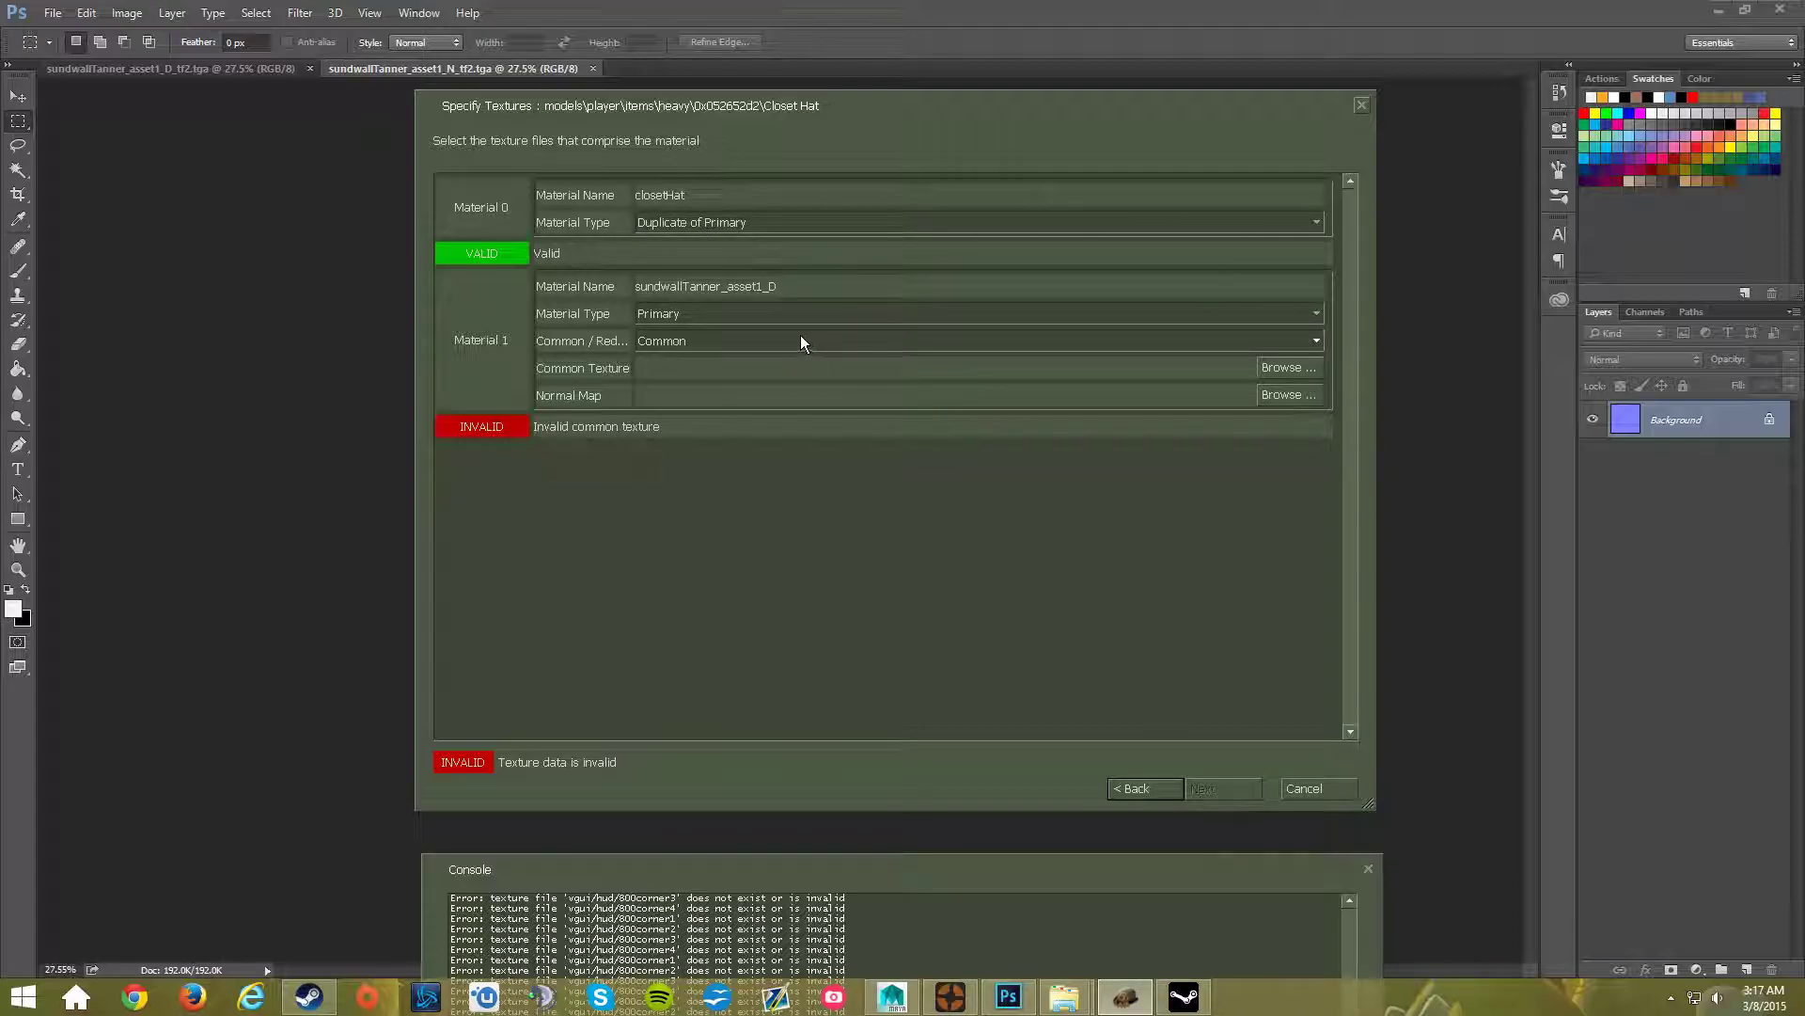
- Keep Material 0 as Duplicate of Primary and Material 1 as Primary
click(1318, 222)
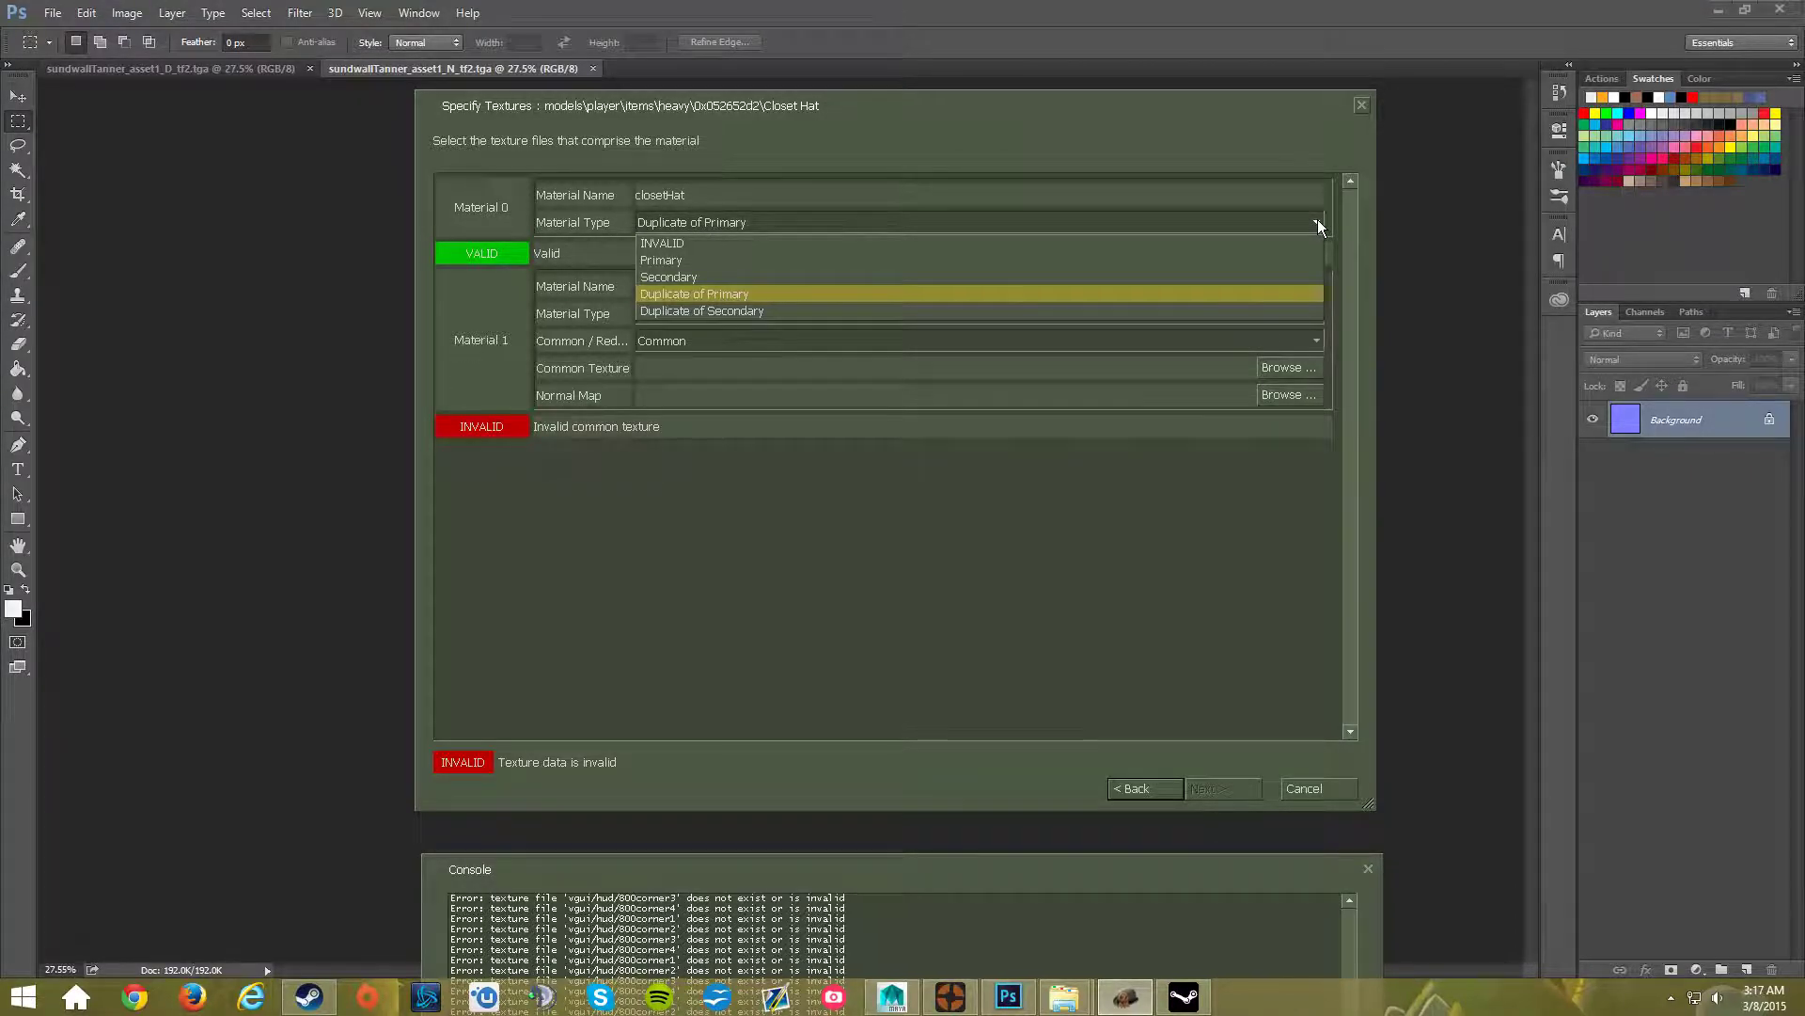
click(995, 535)
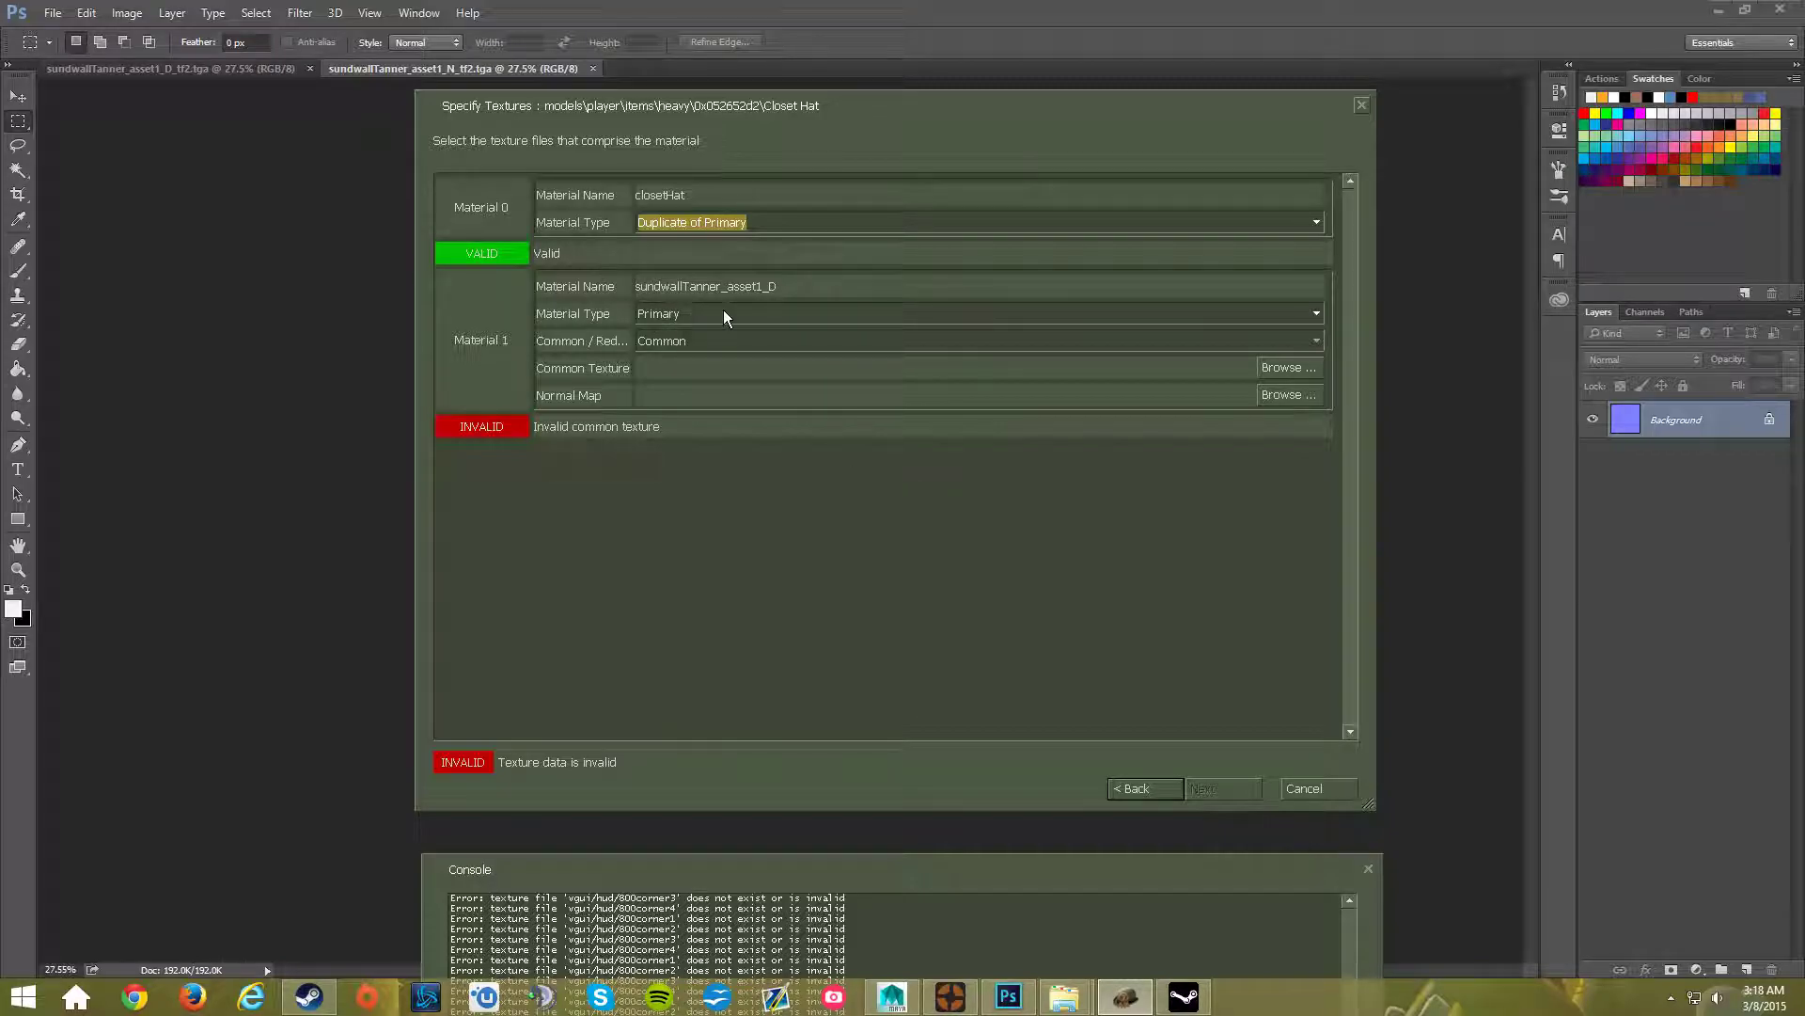
click(1312, 313)
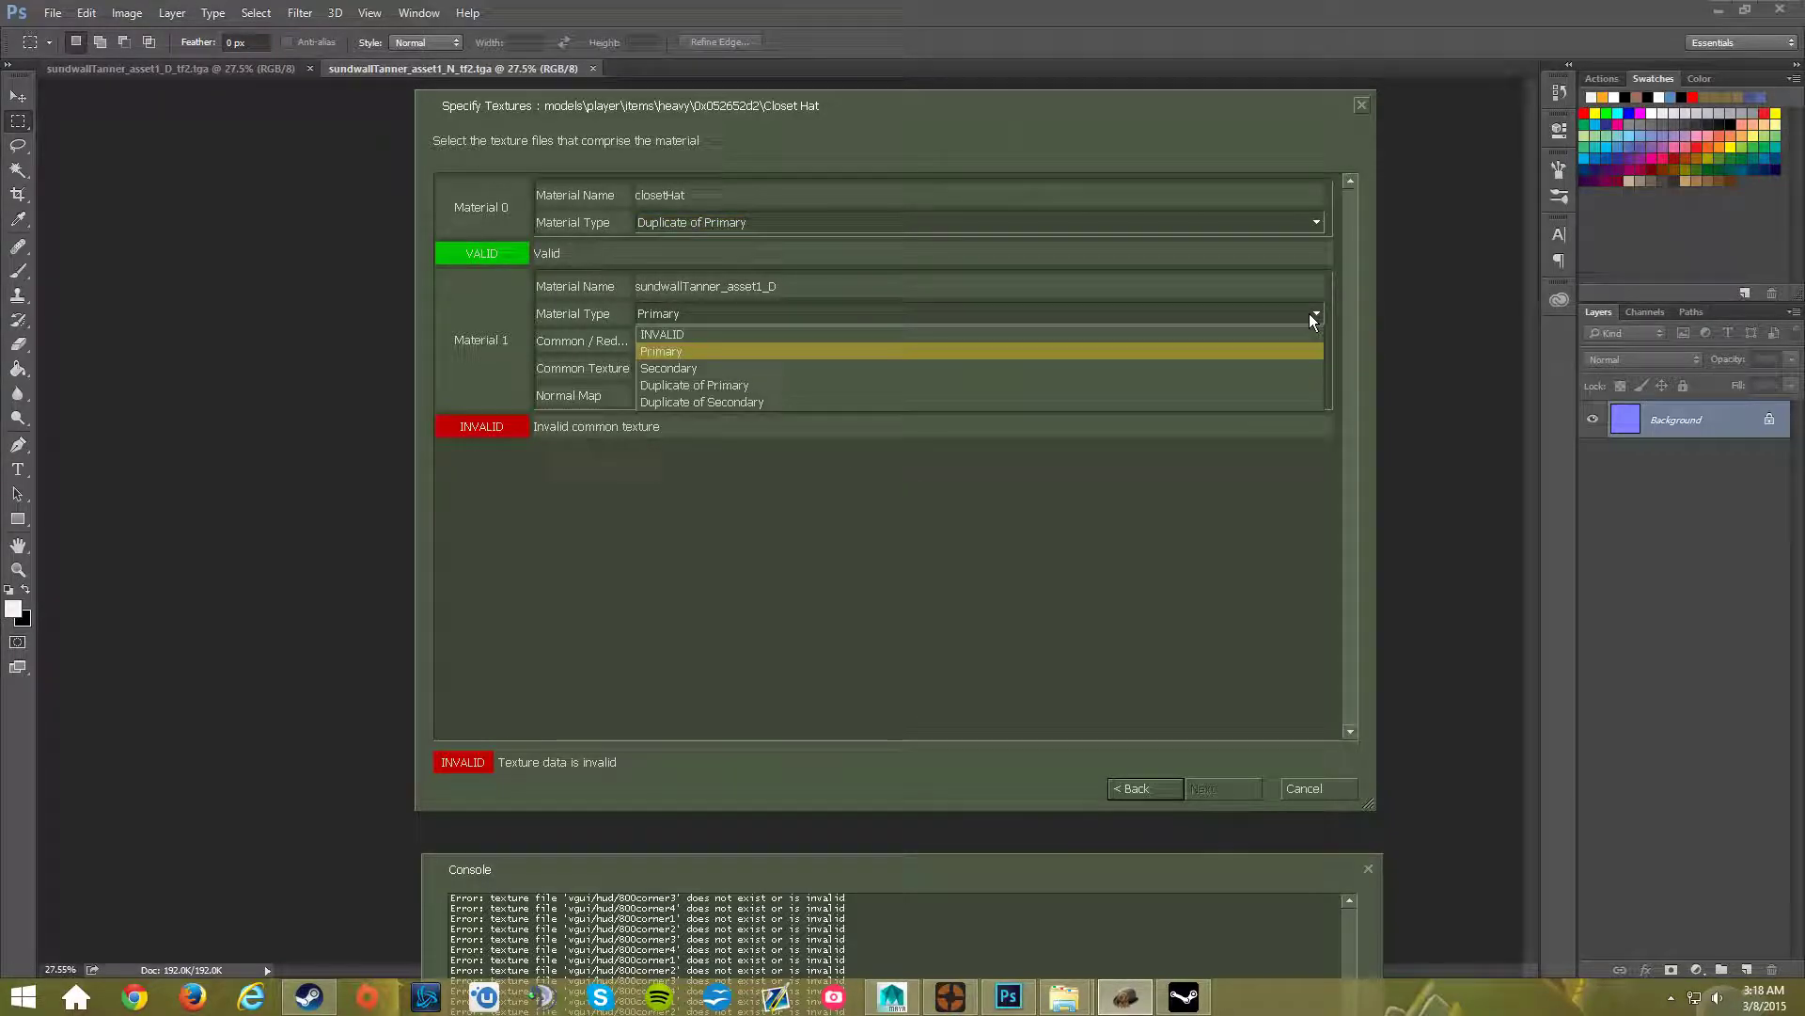
click(1112, 627)
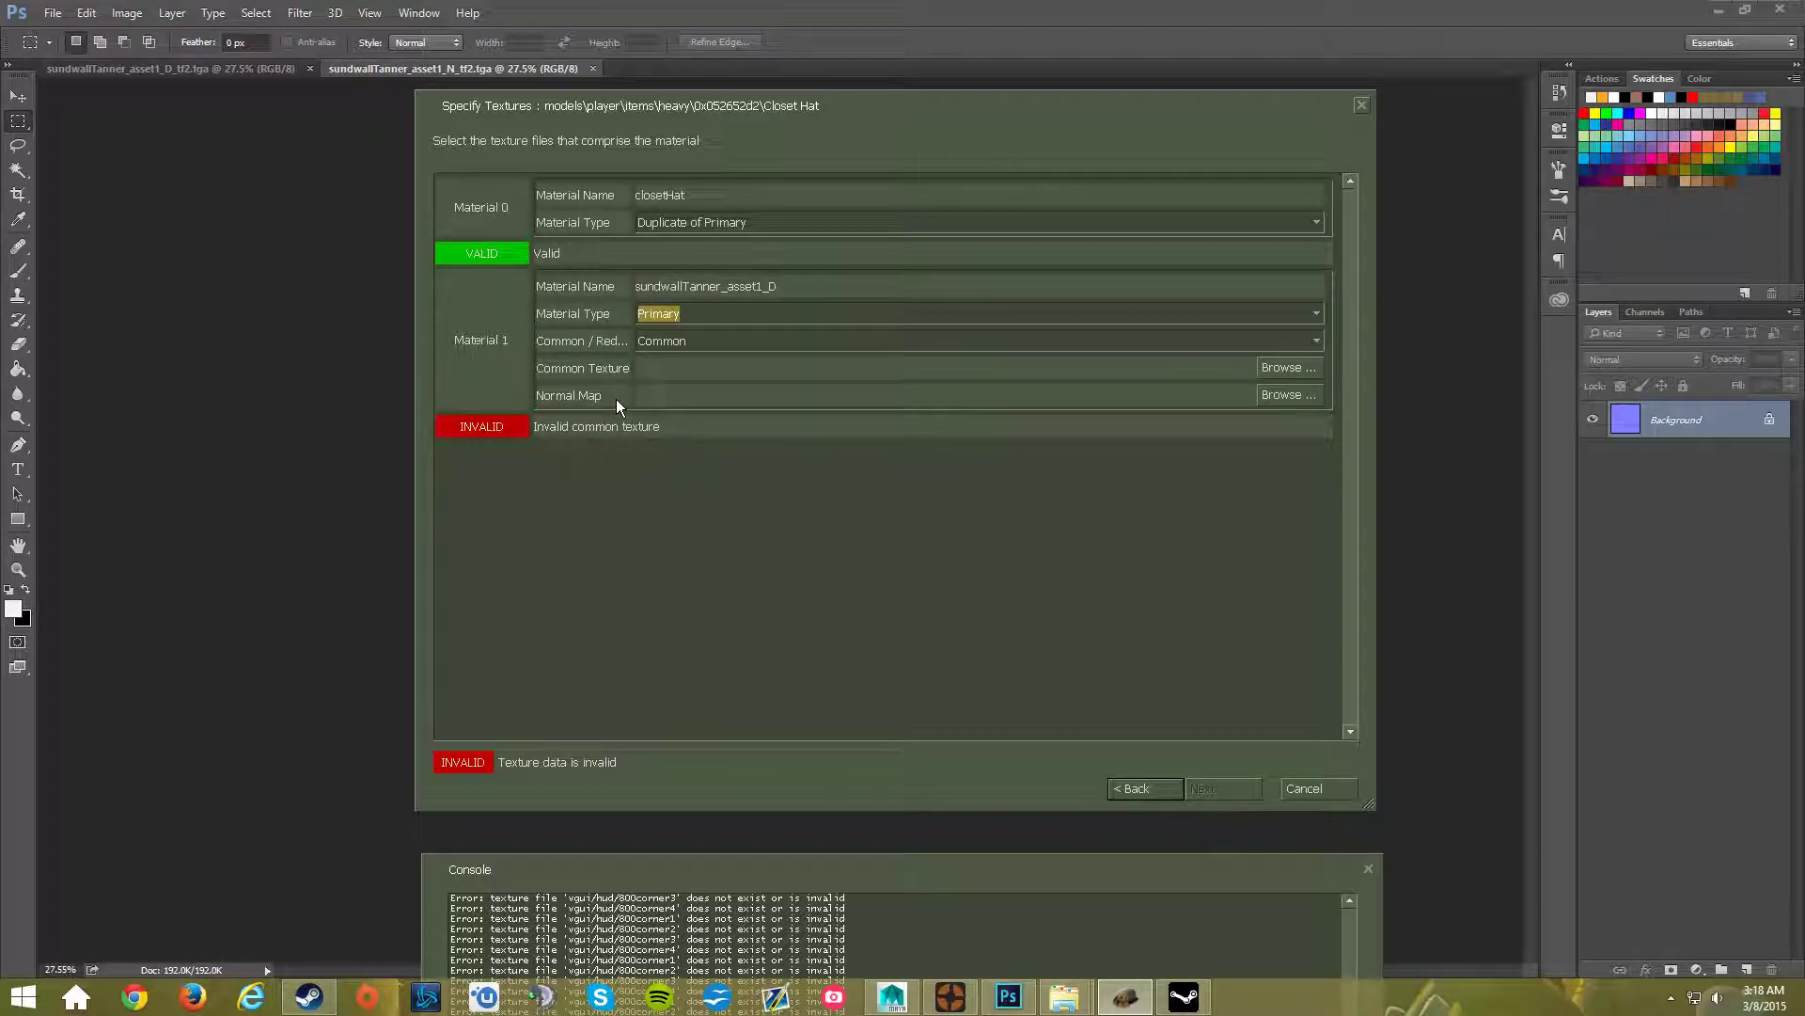
- Assign sundwallTanner_asset1_D_tf2.tga and N_tf2.tga as Material 1's common texture and normal map
click(1290, 367)
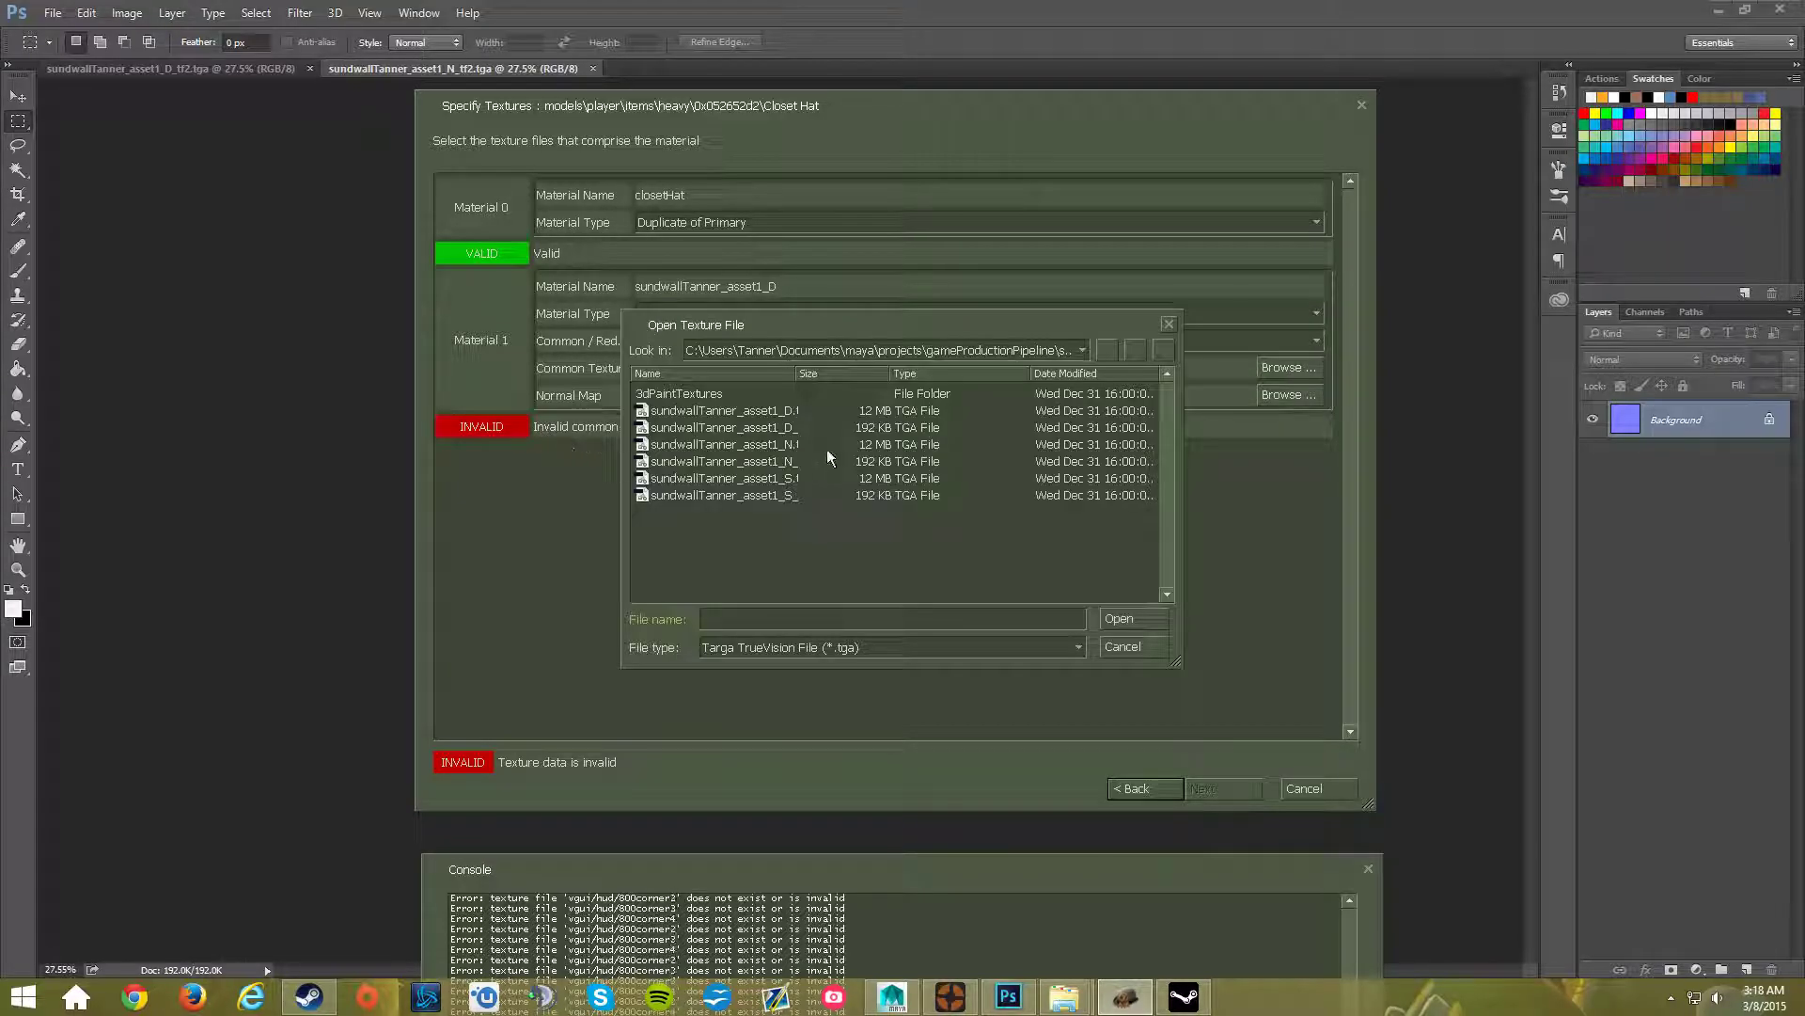
click(770, 411)
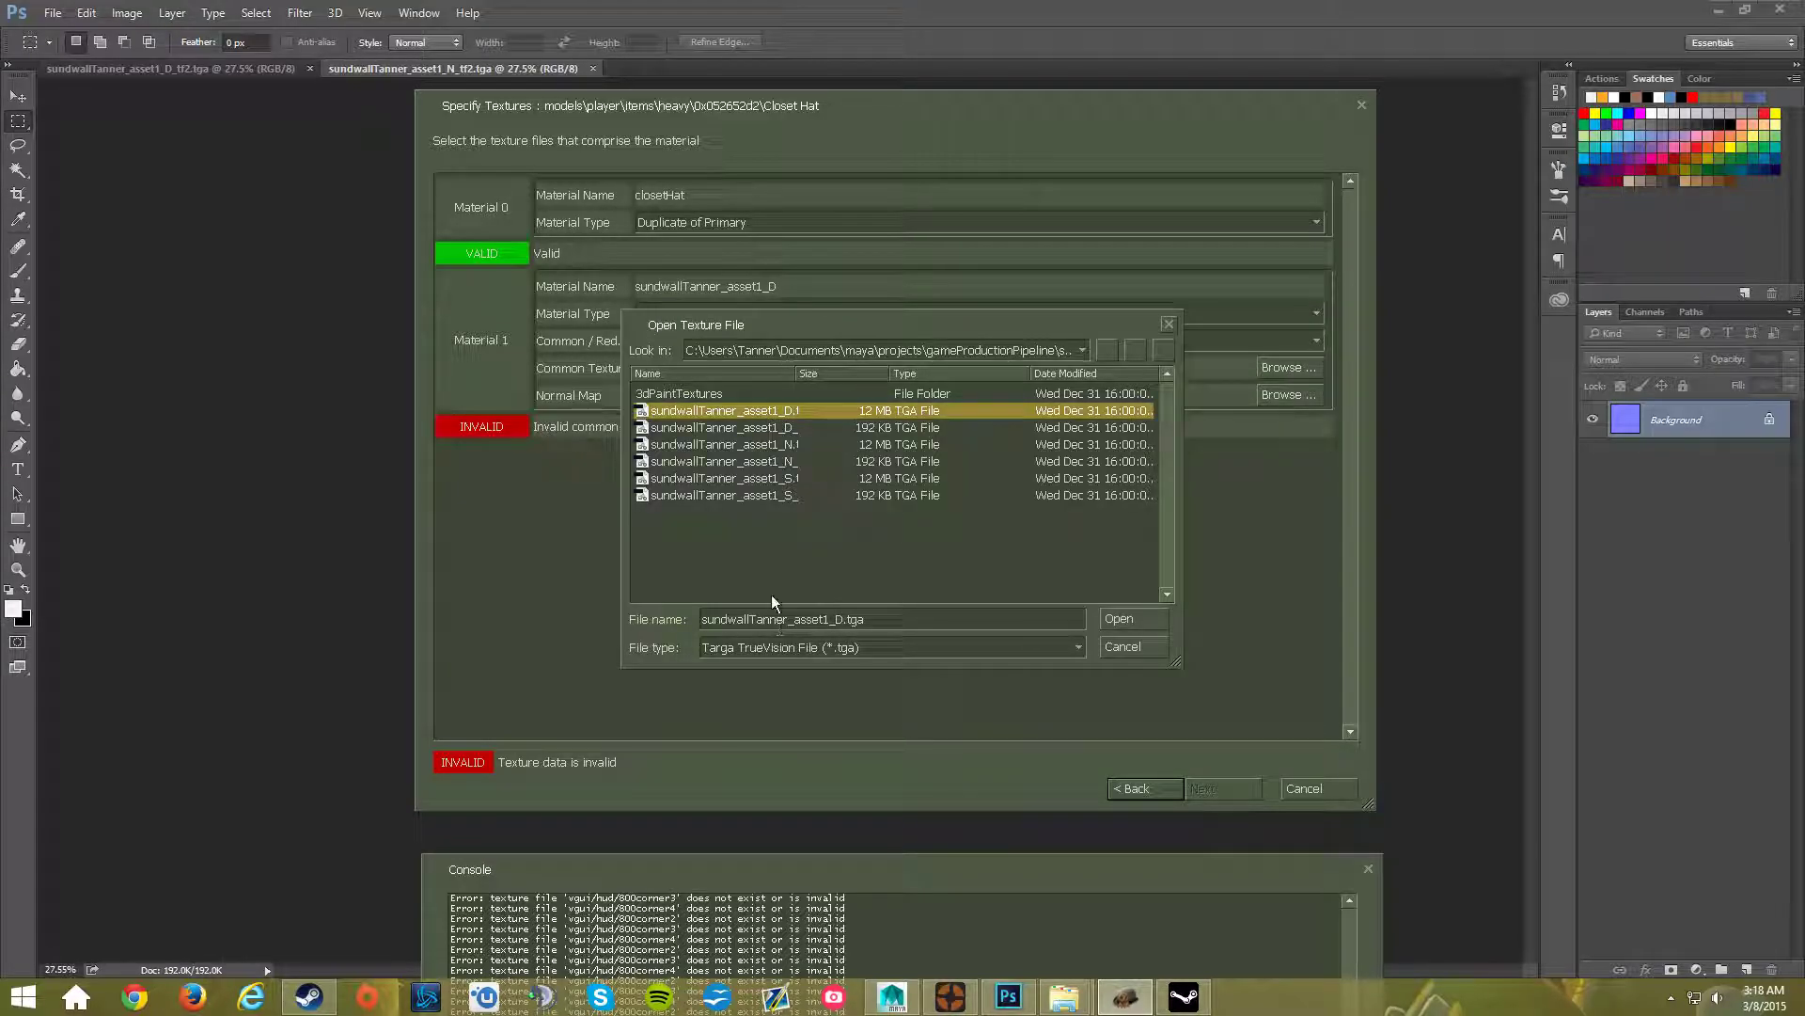
click(745, 427)
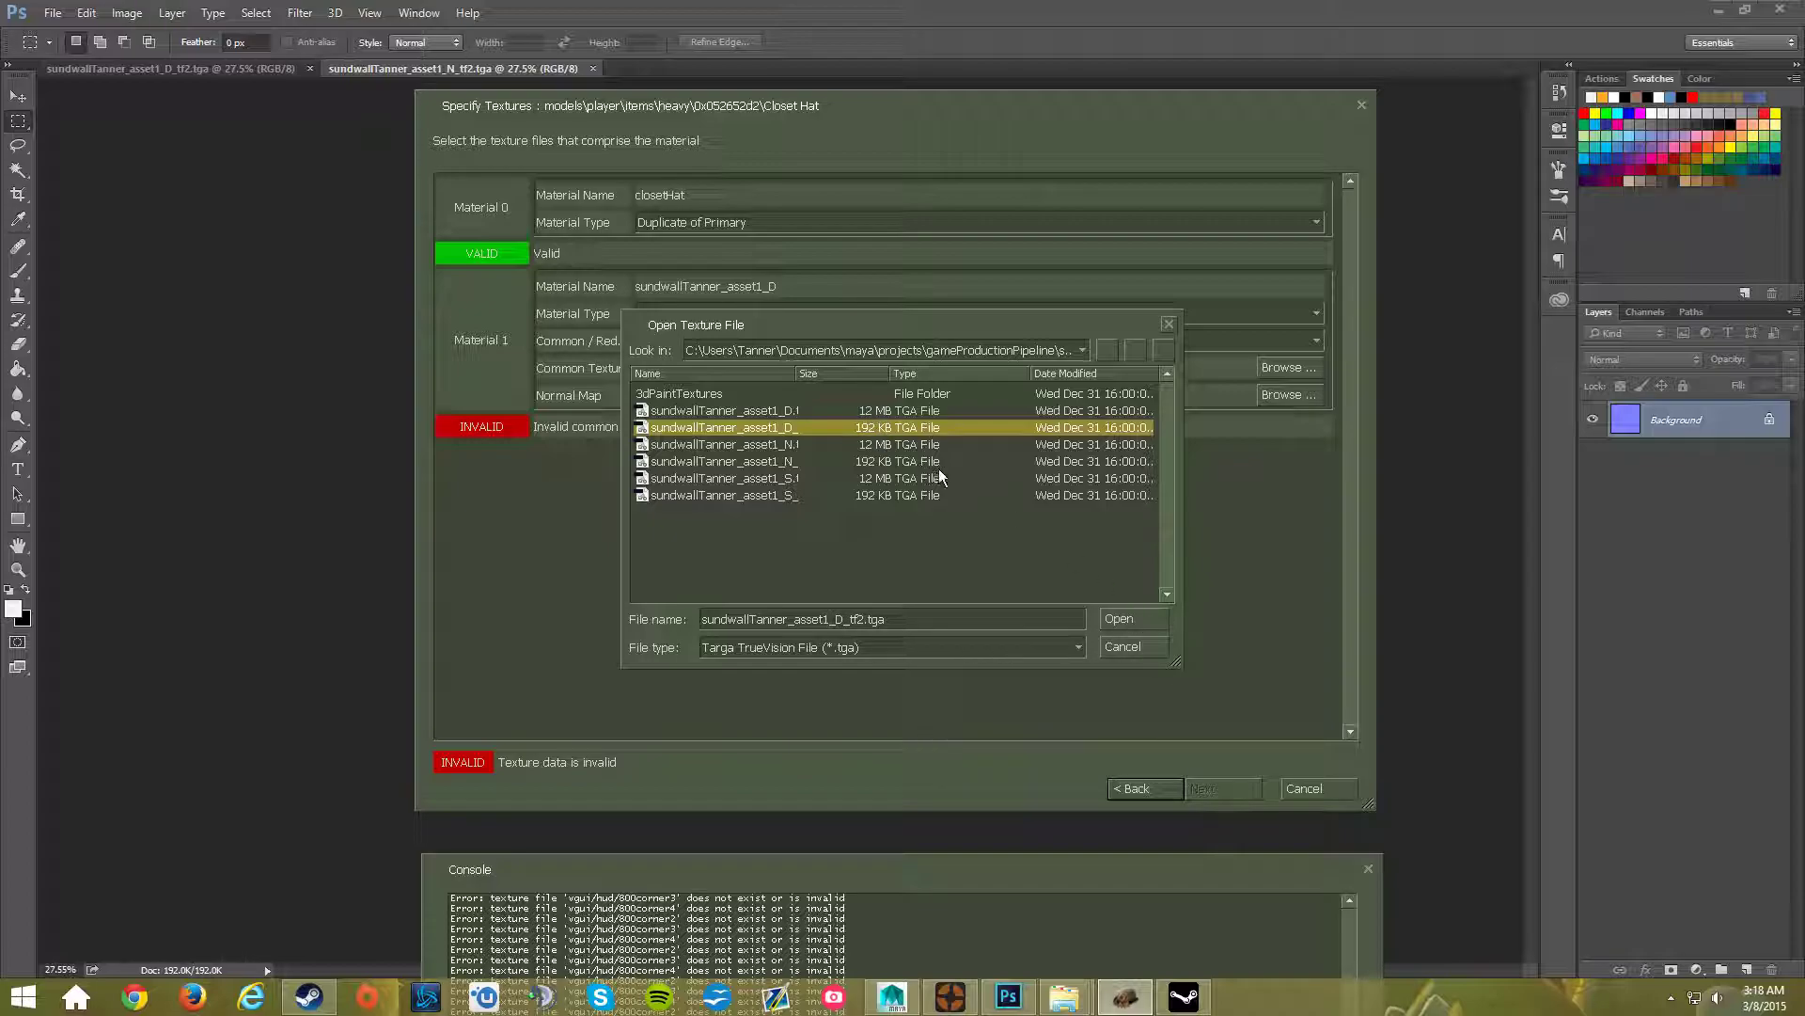
click(1140, 617)
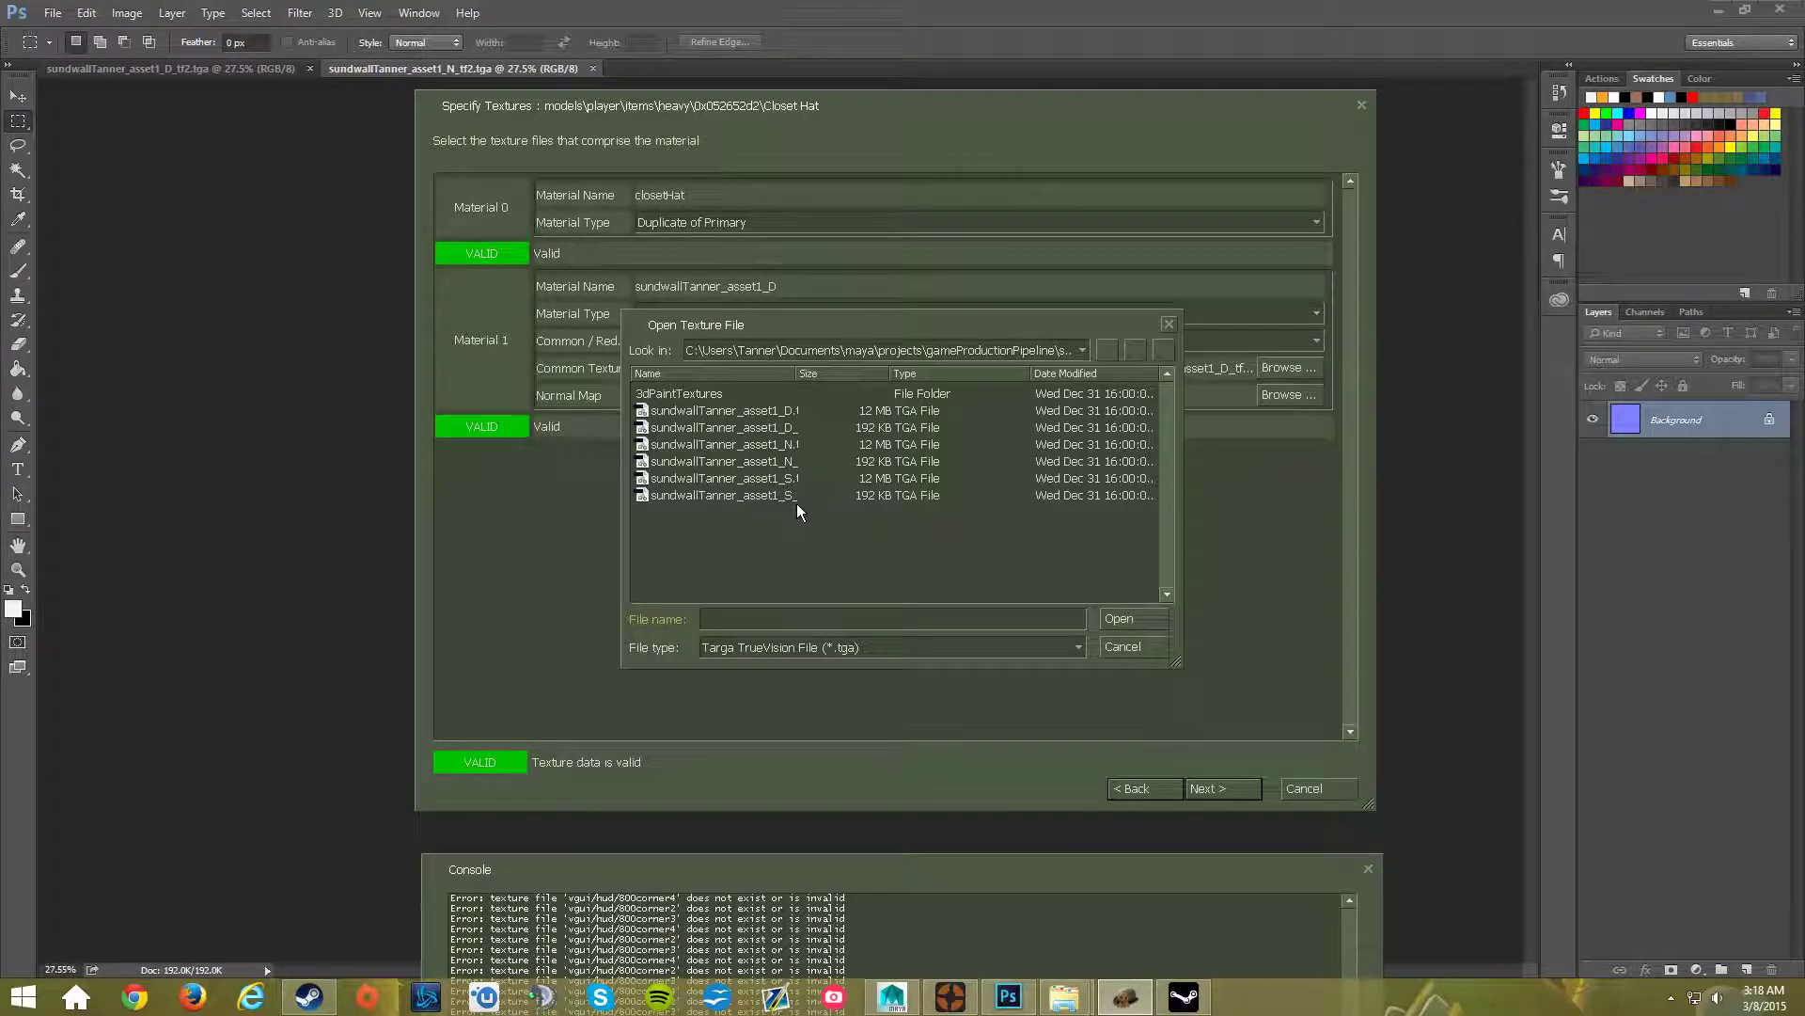
click(765, 459)
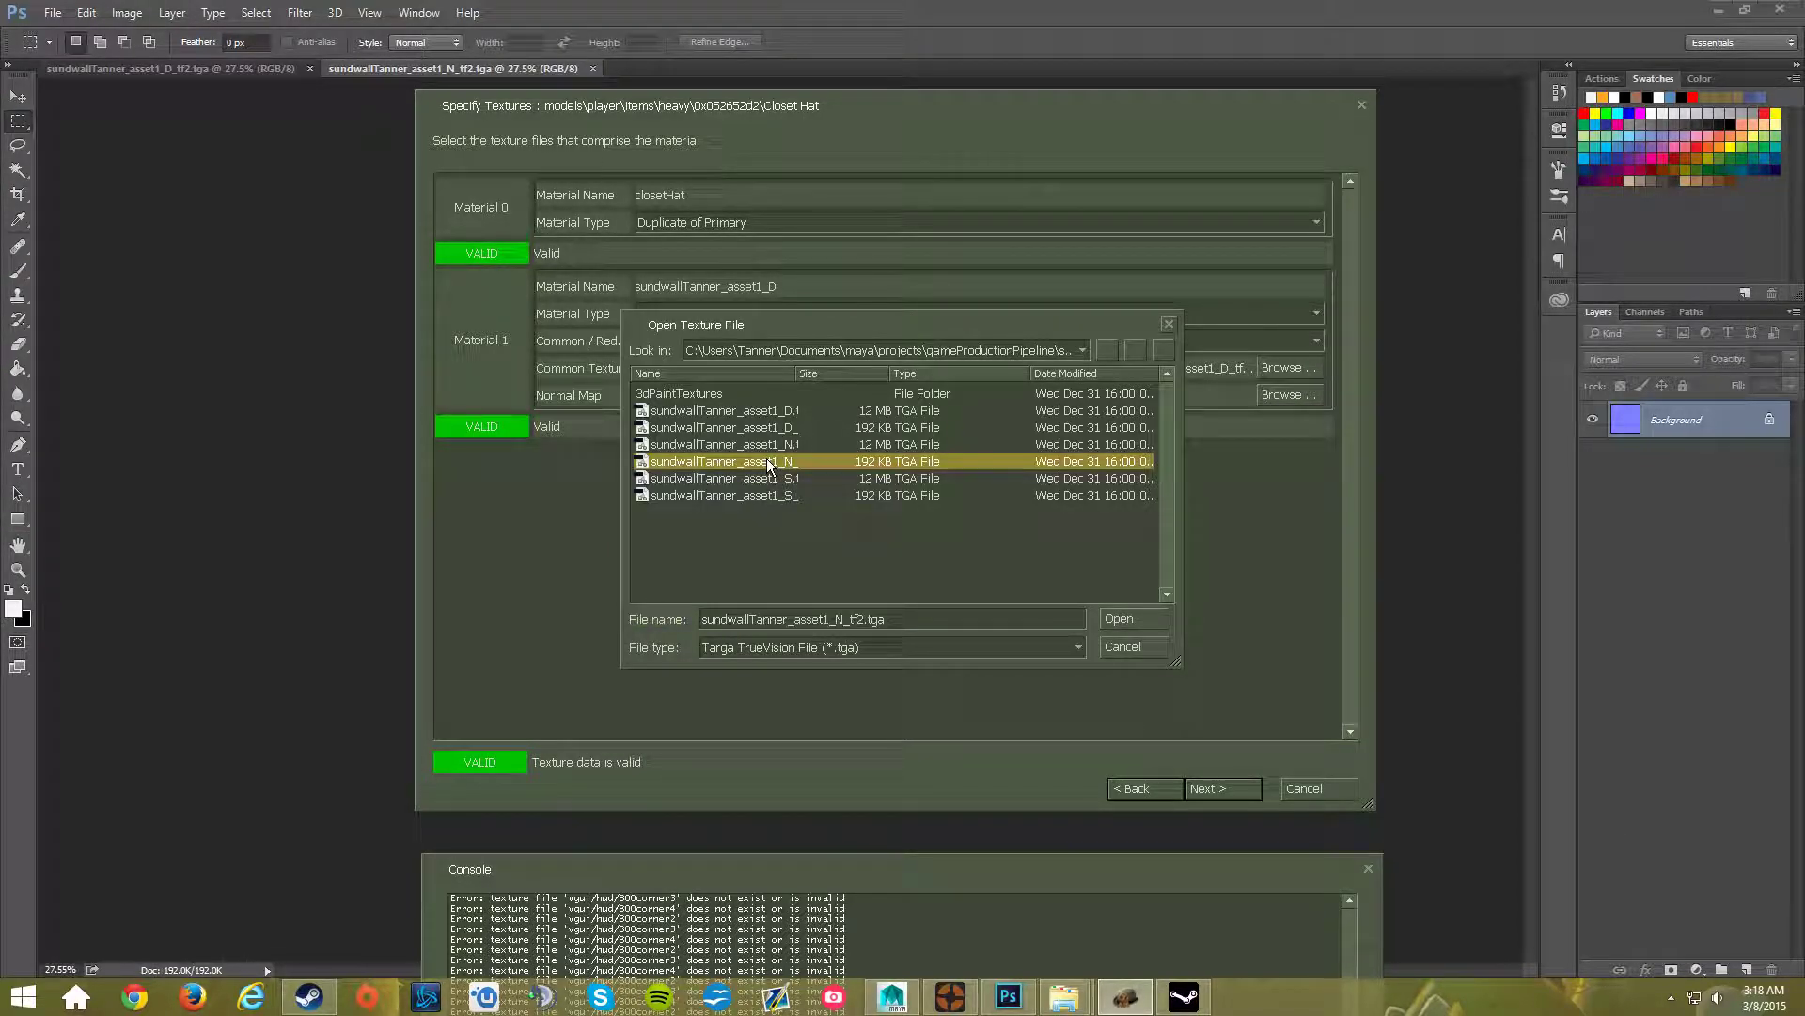
click(1117, 619)
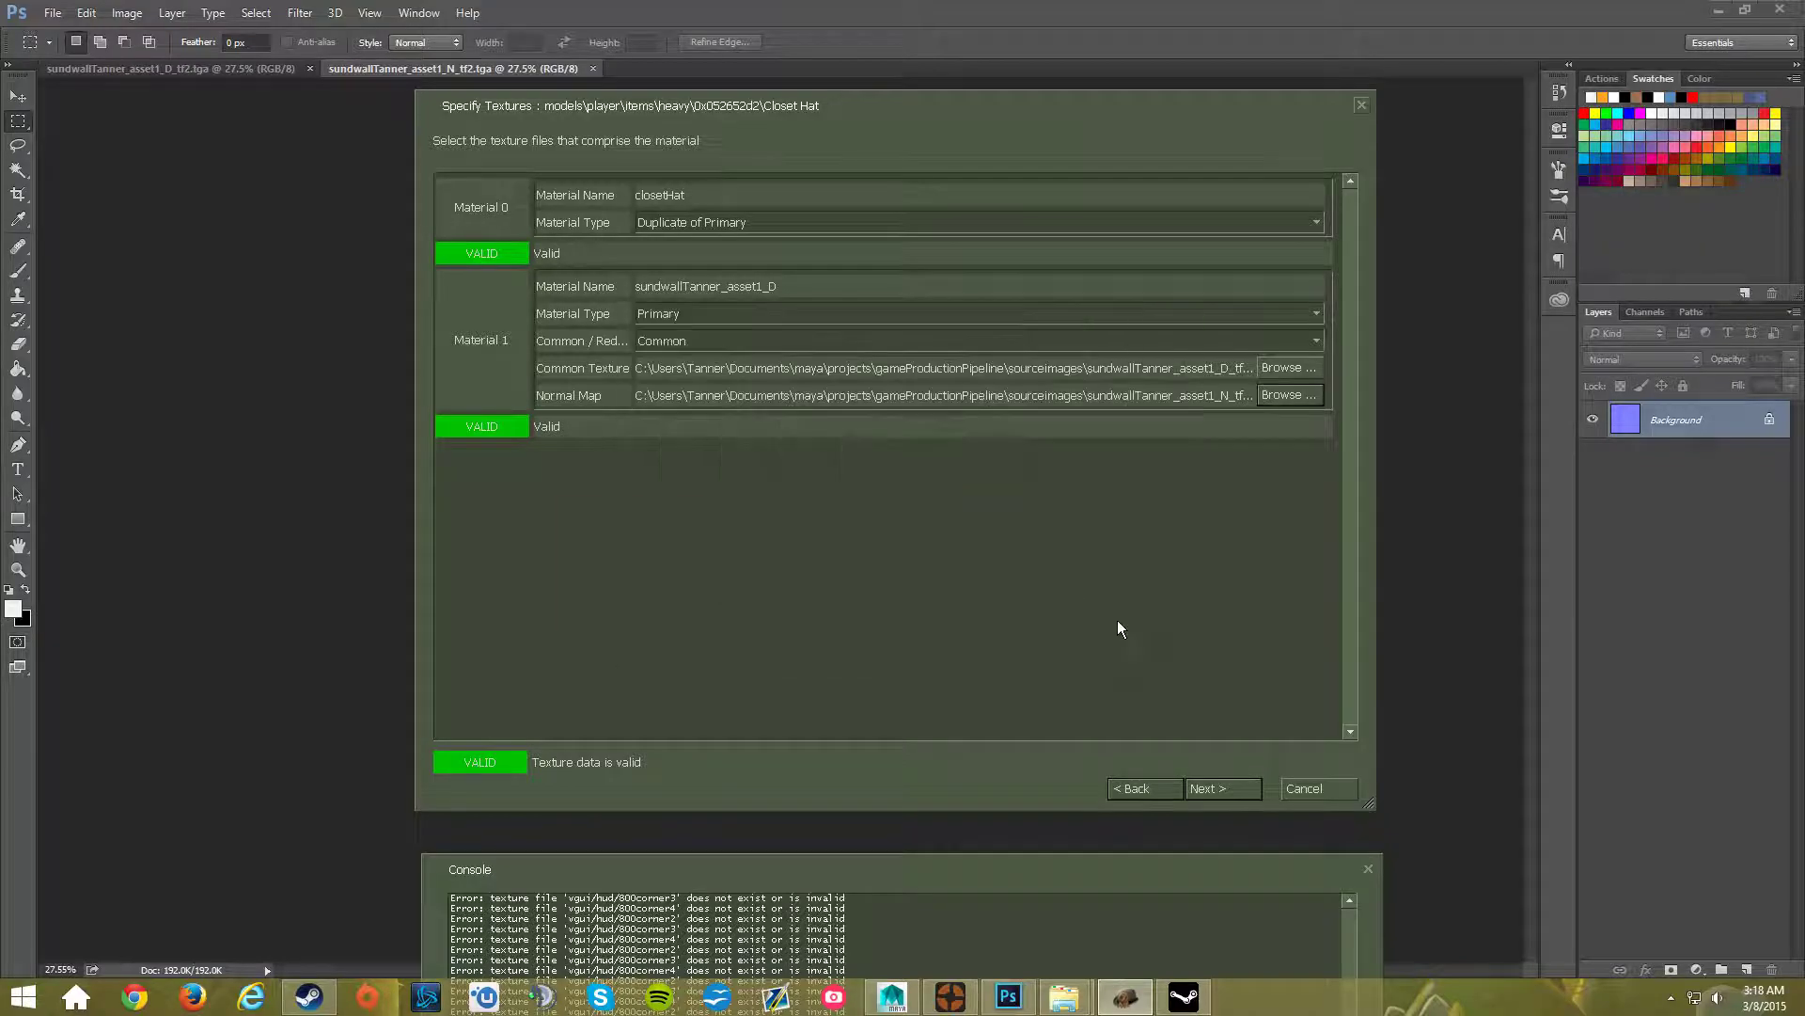
click(1235, 794)
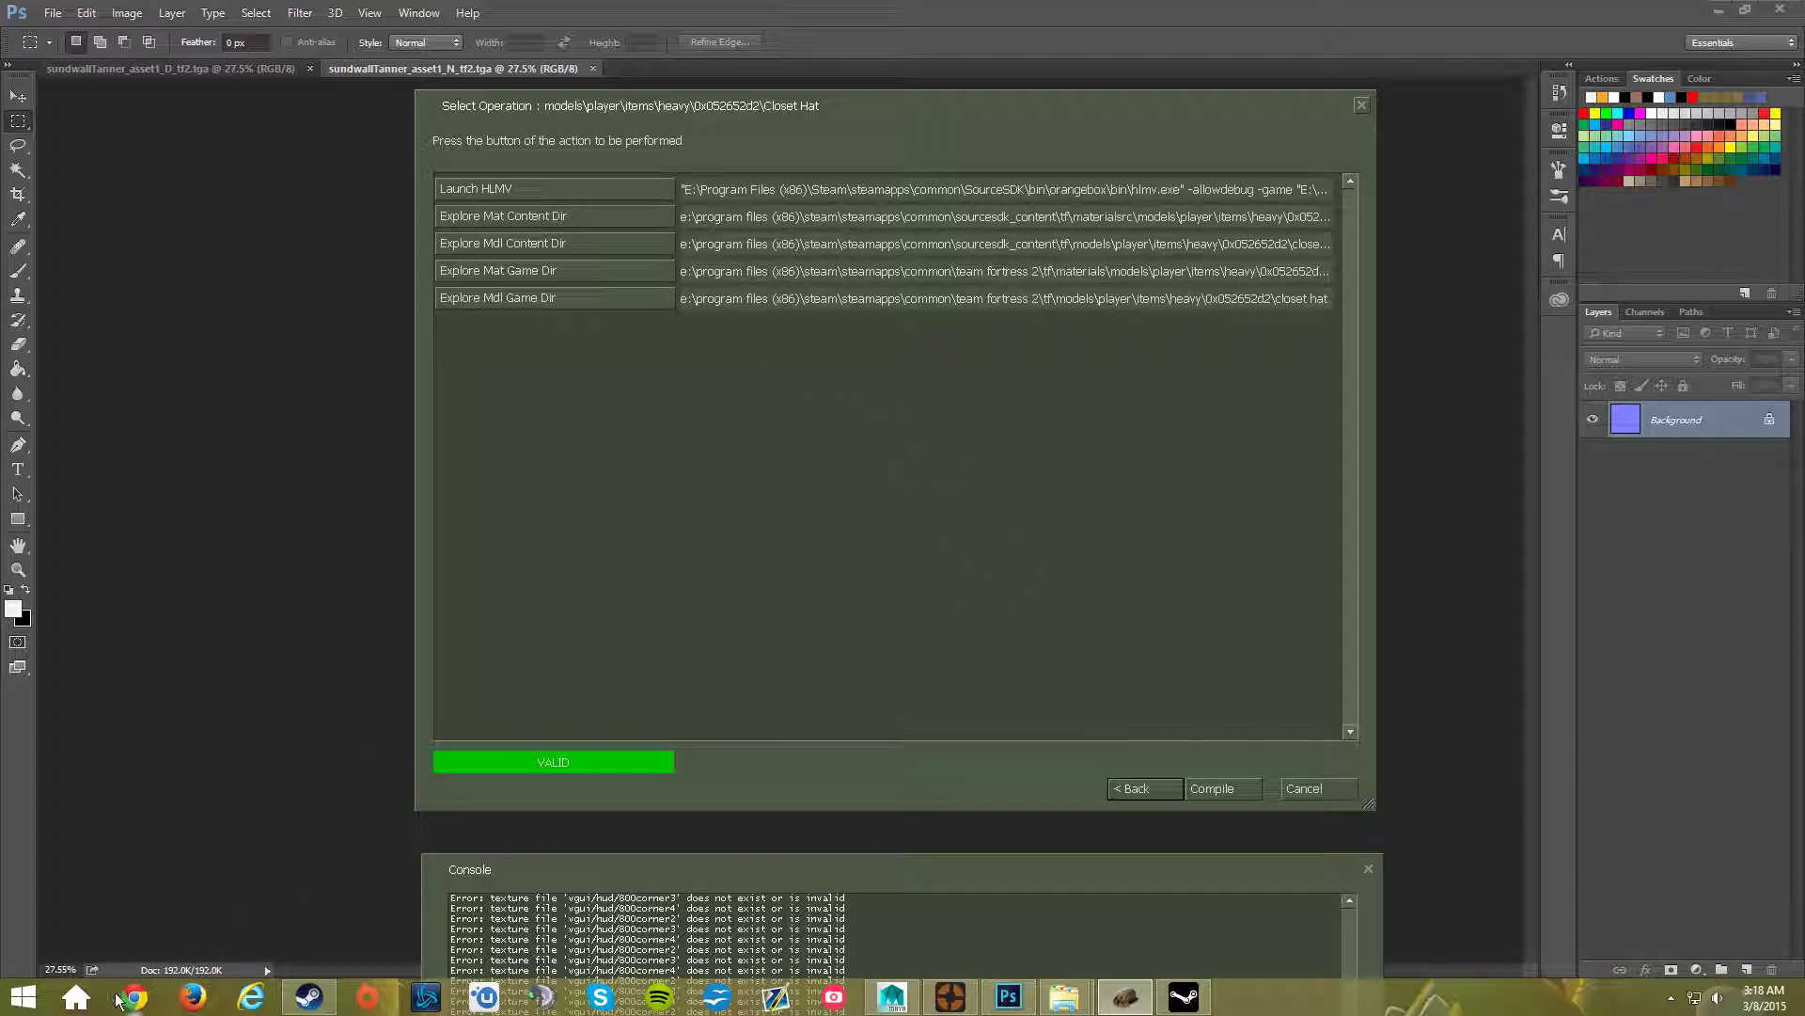
click(76, 997)
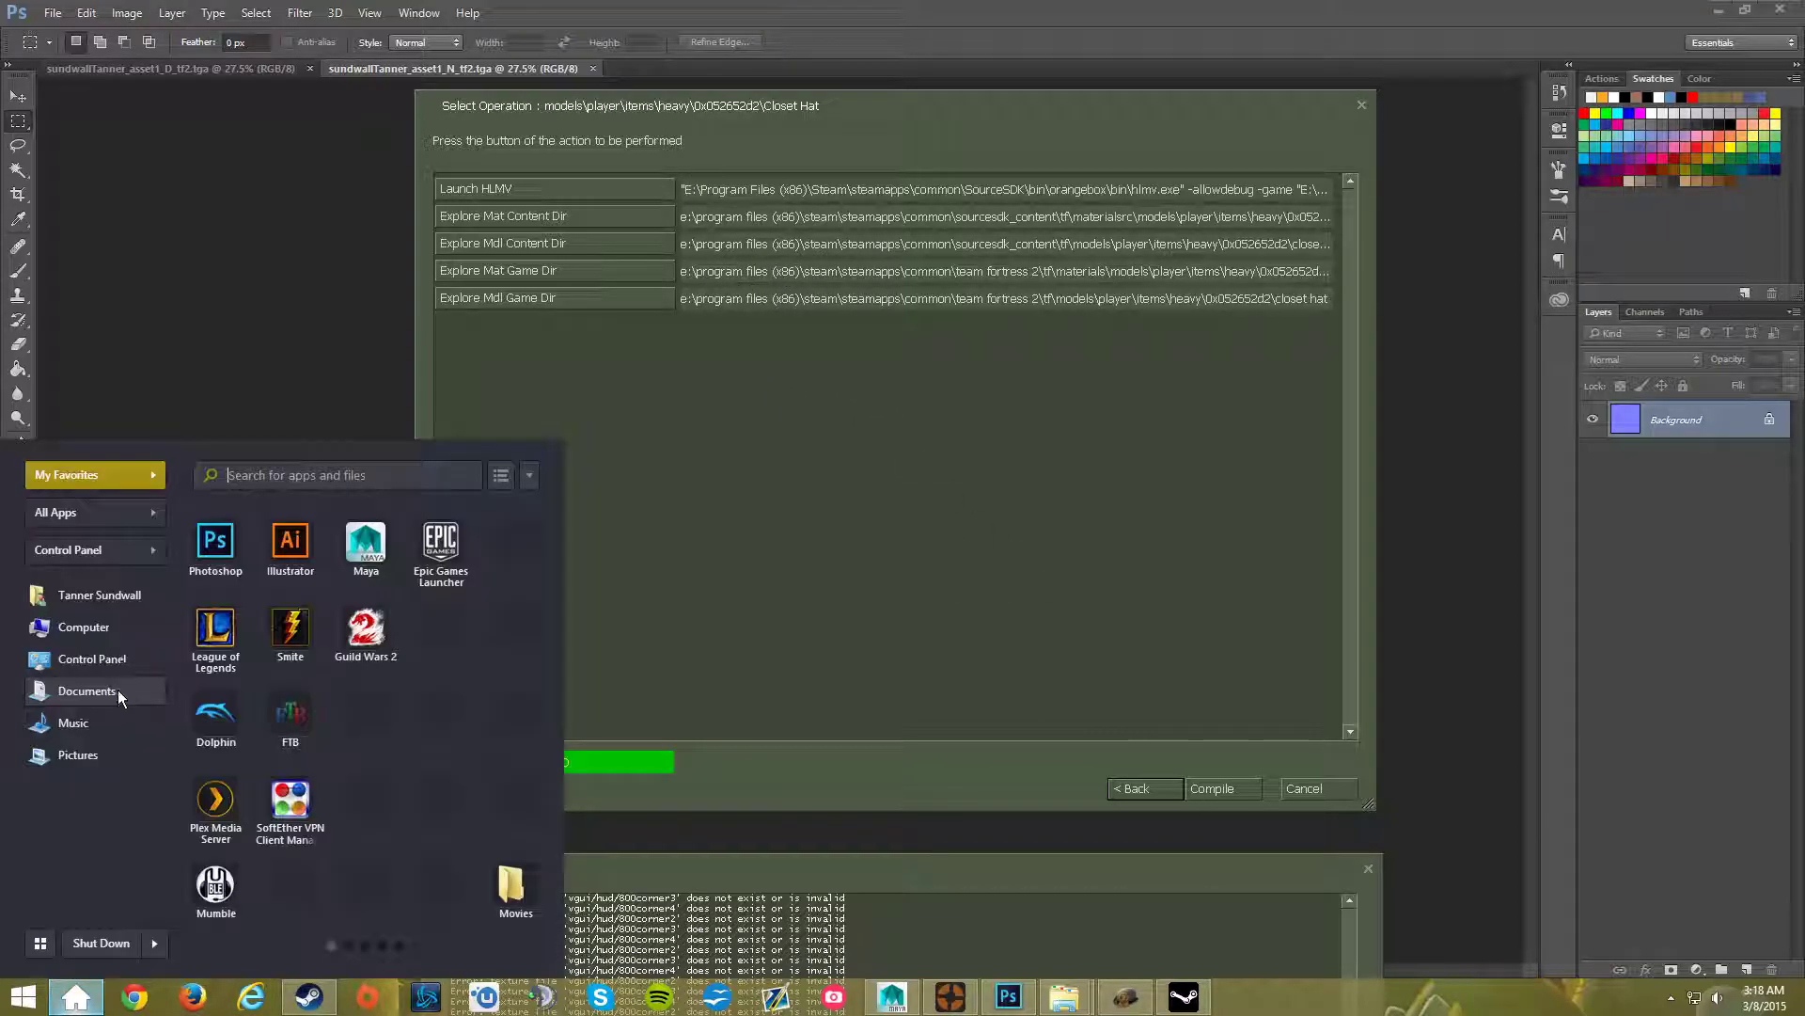
click(96, 626)
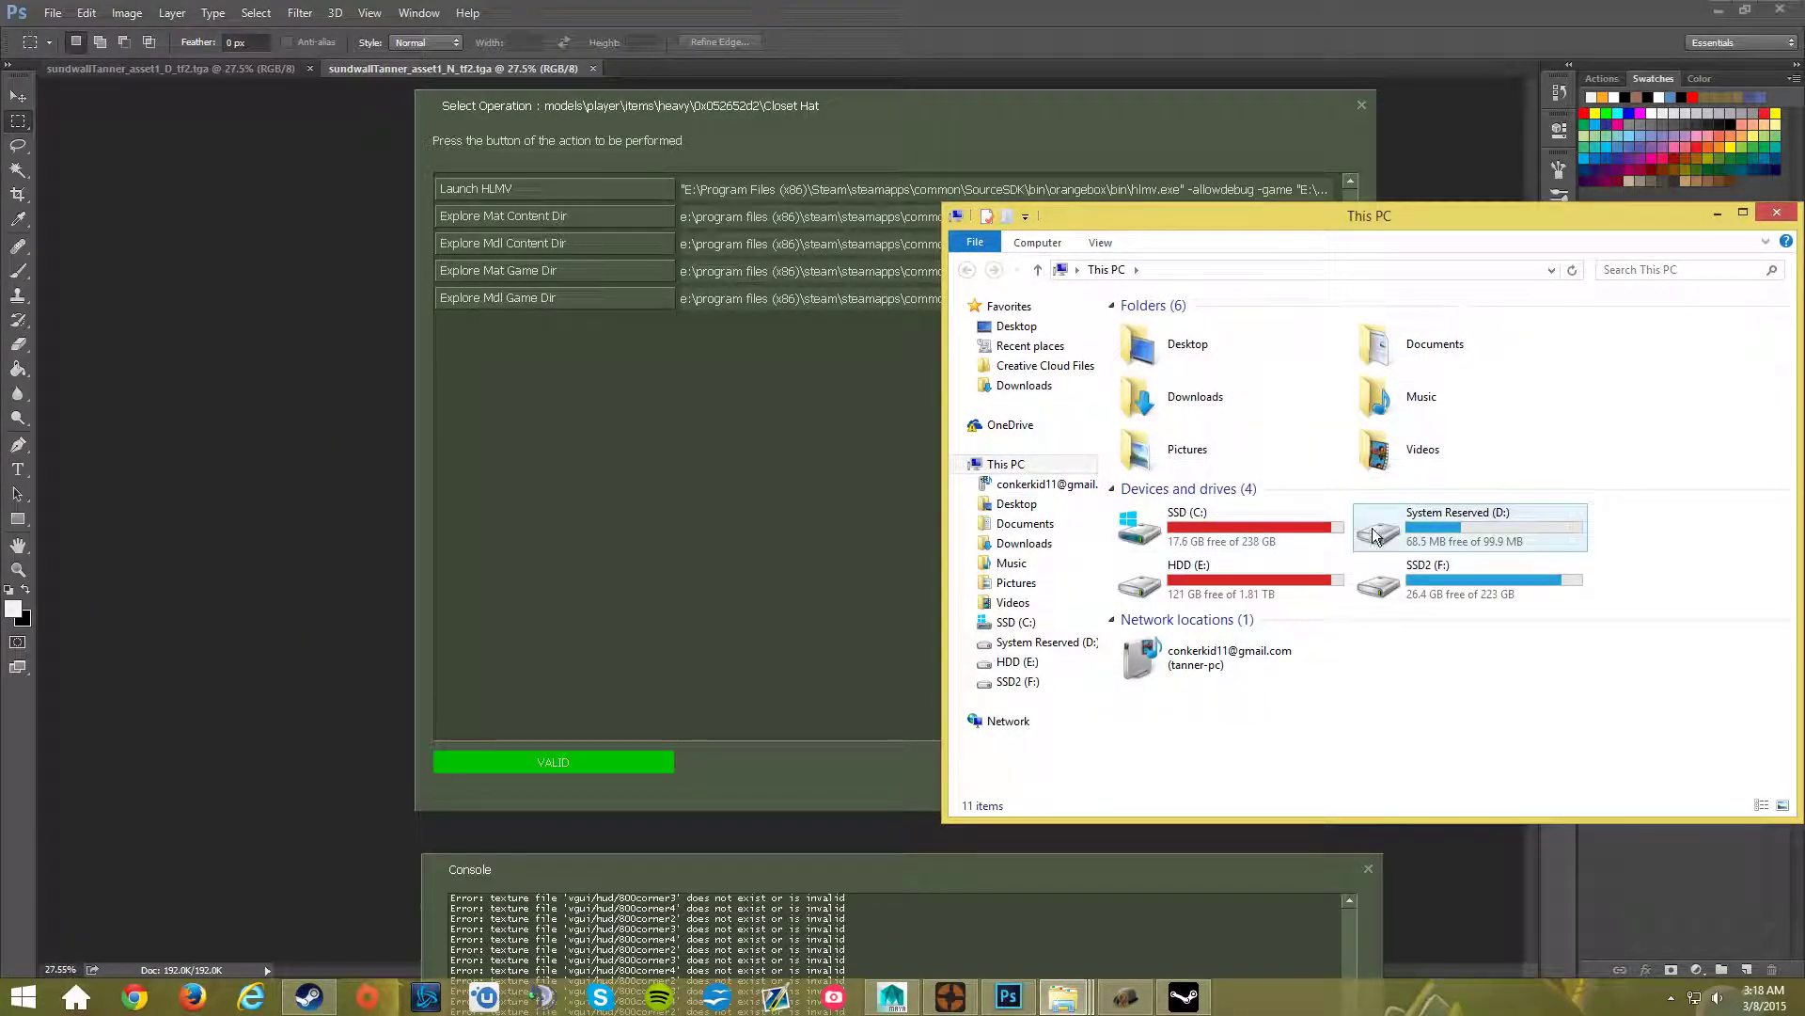
double_click(1239, 573)
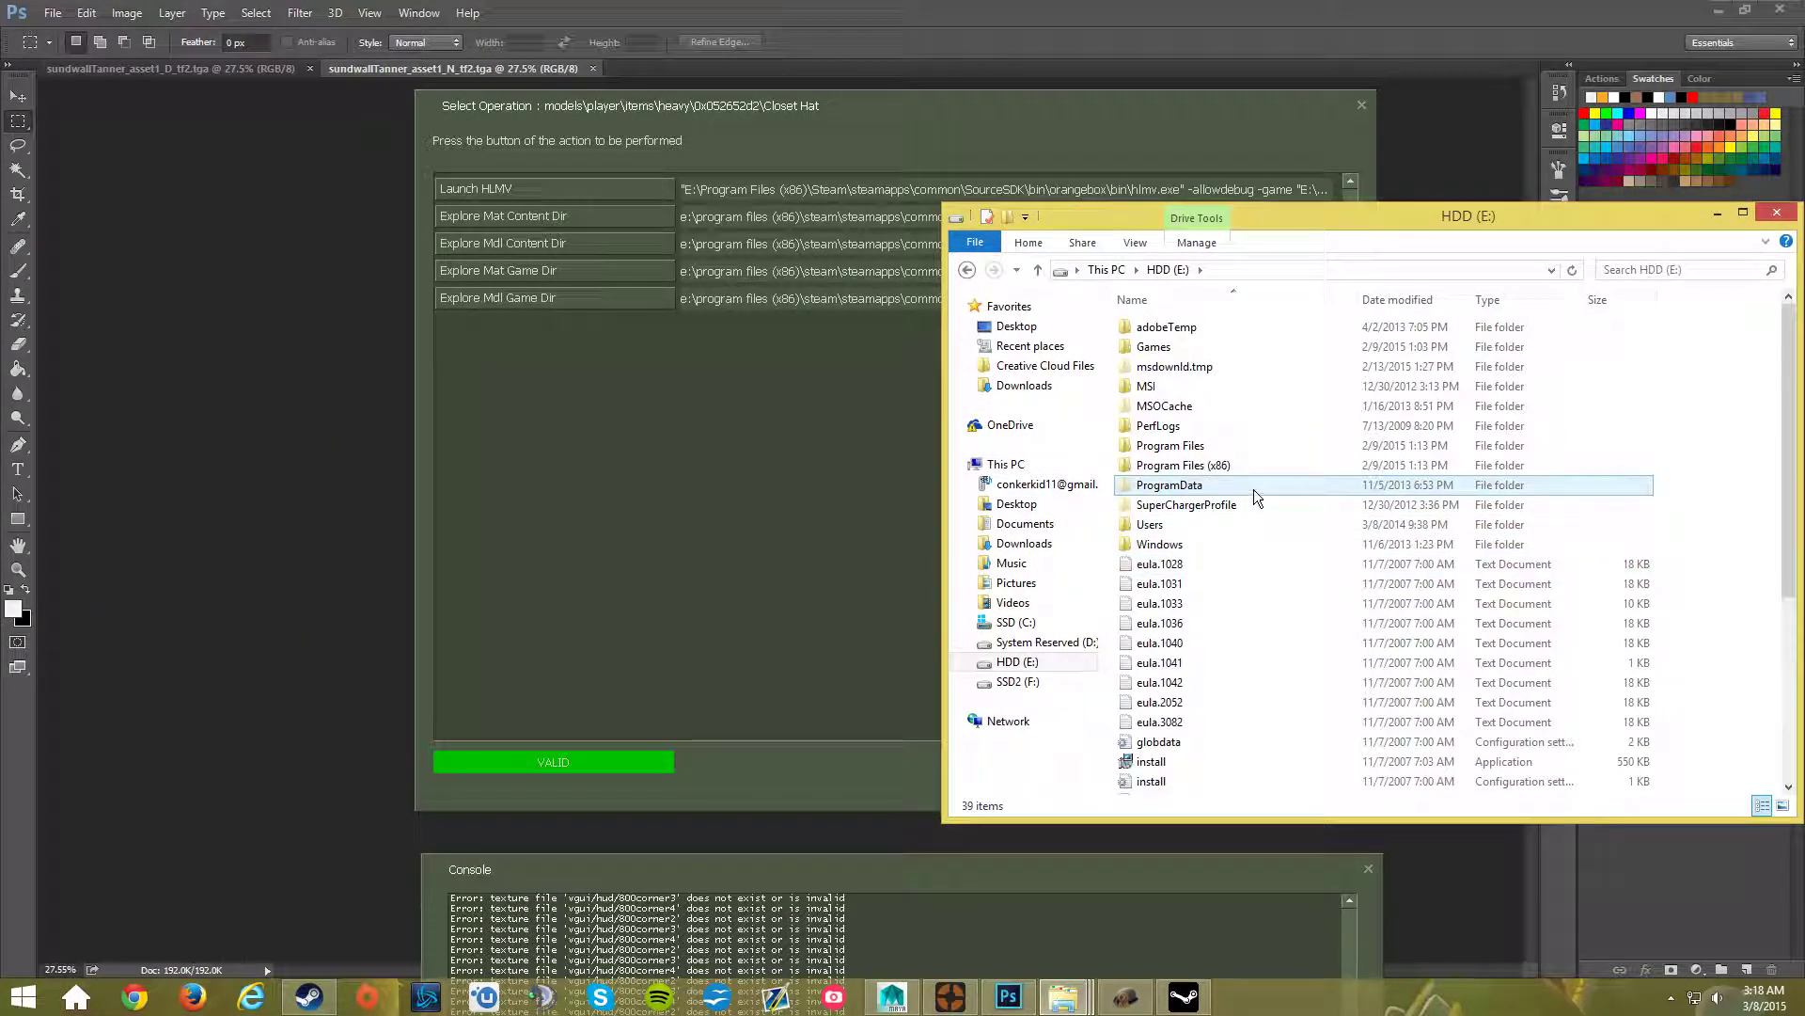
double_click(1247, 464)
scroll(1256, 545, down, 7)
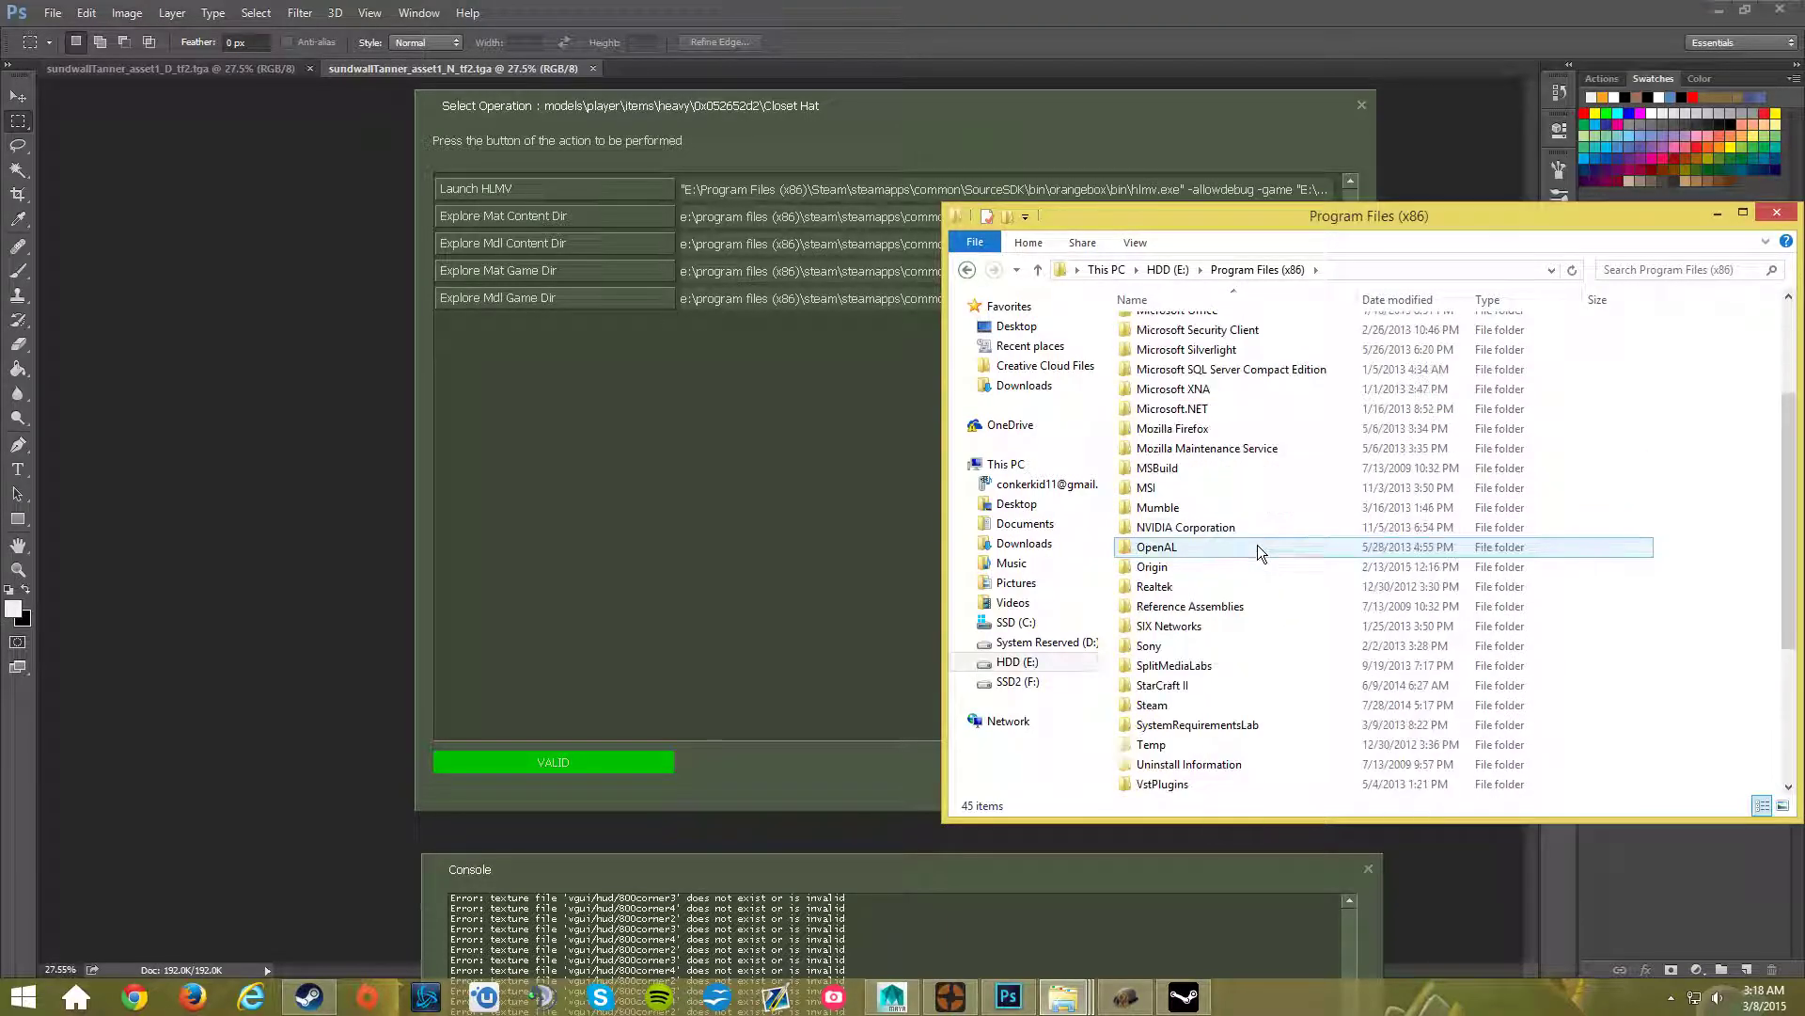
double_click(1194, 586)
scroll(1213, 489, down, 2)
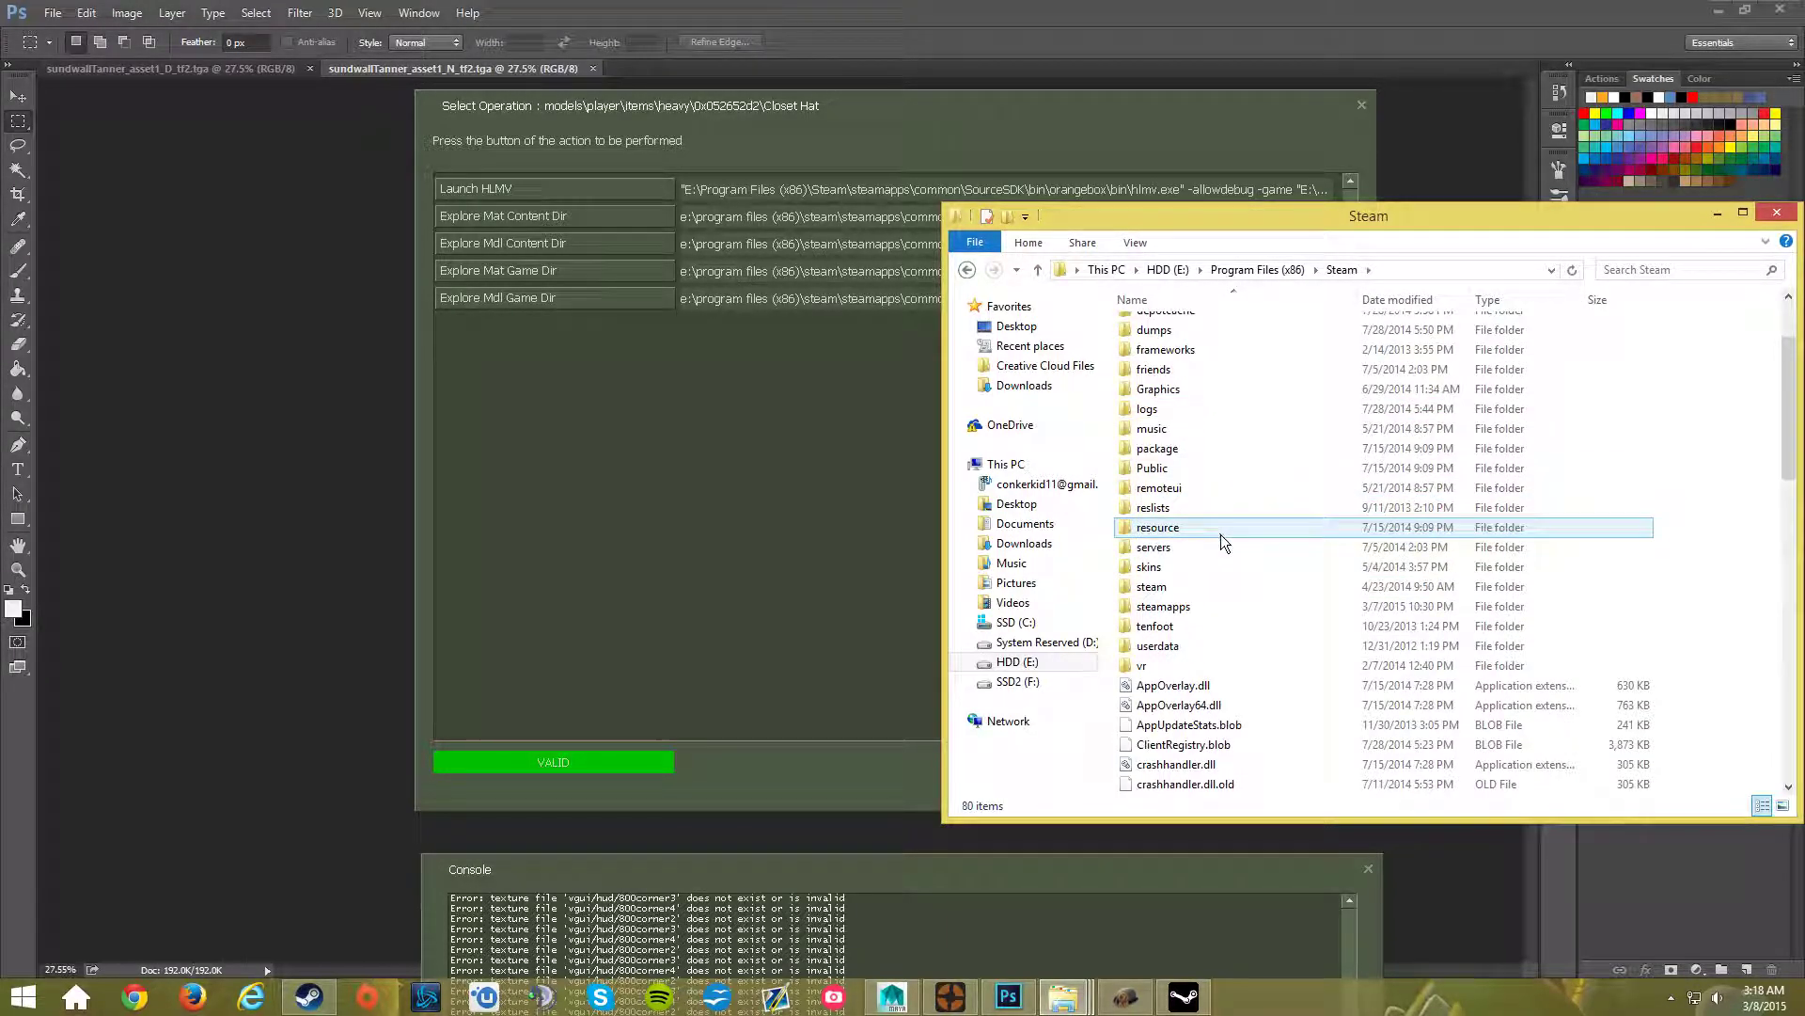
click(1190, 606)
double_click(1191, 605)
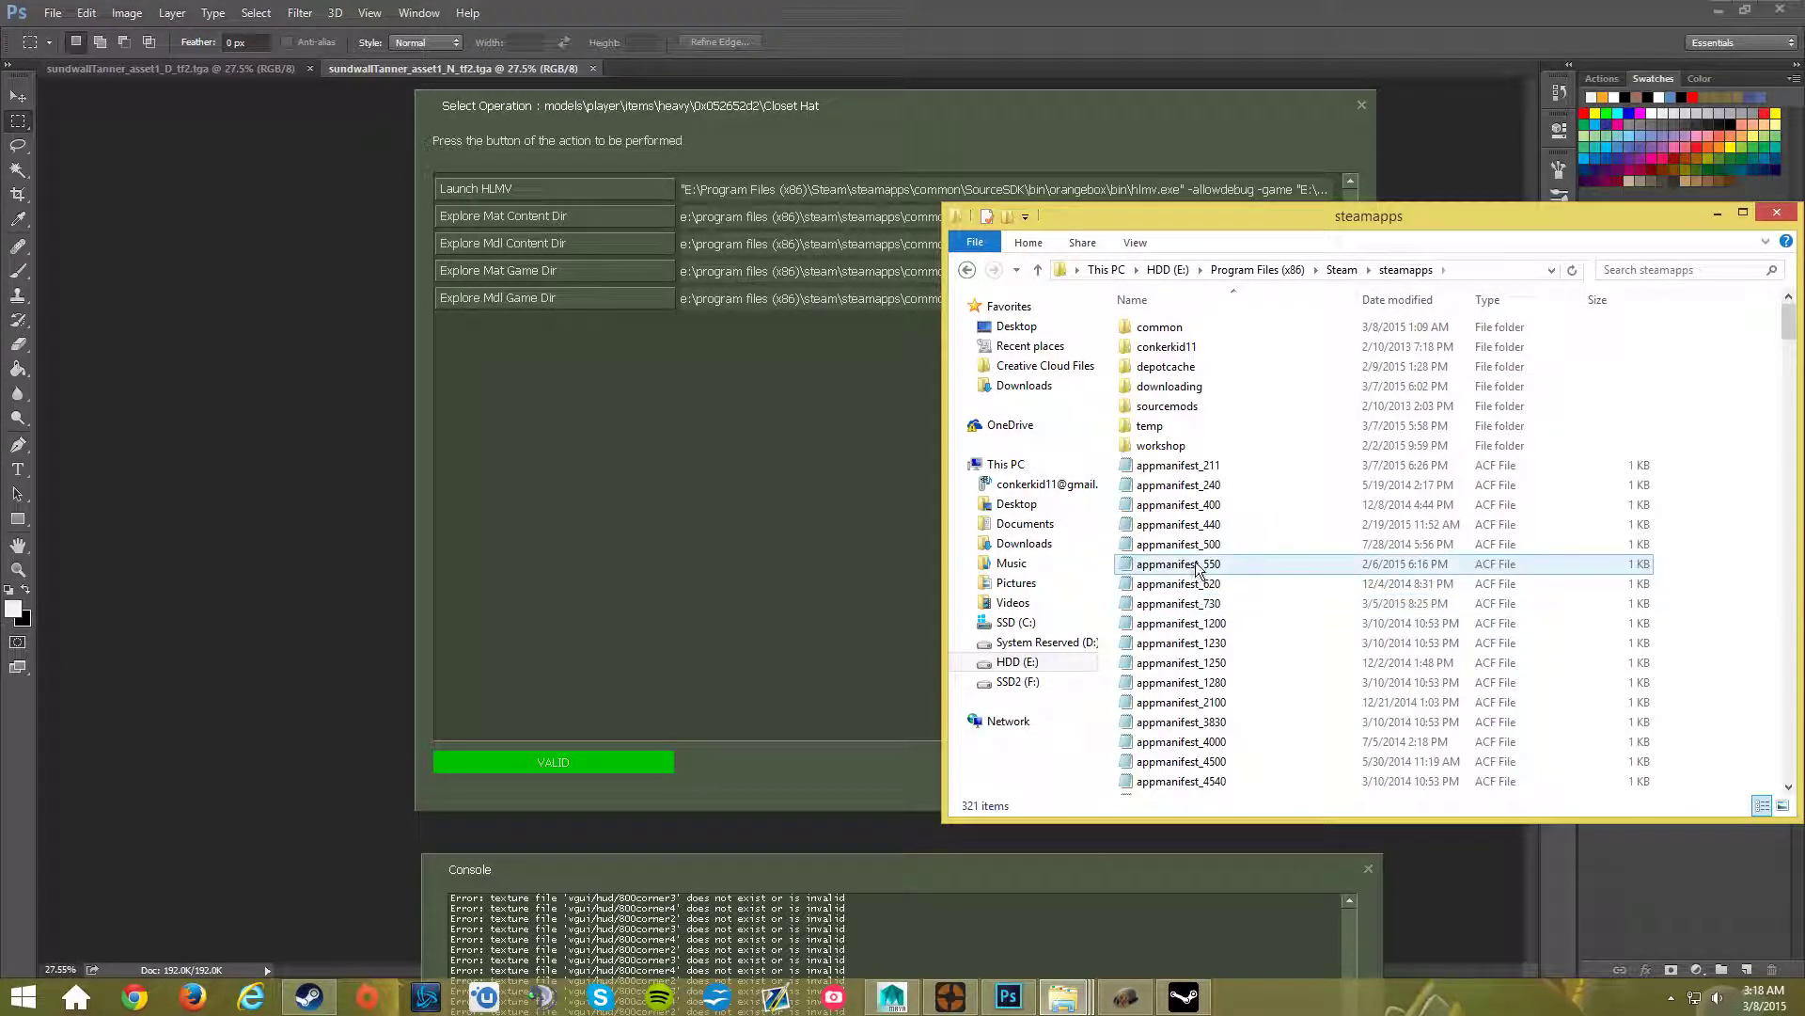
double_click(1194, 323)
scroll(1225, 506, down, 20)
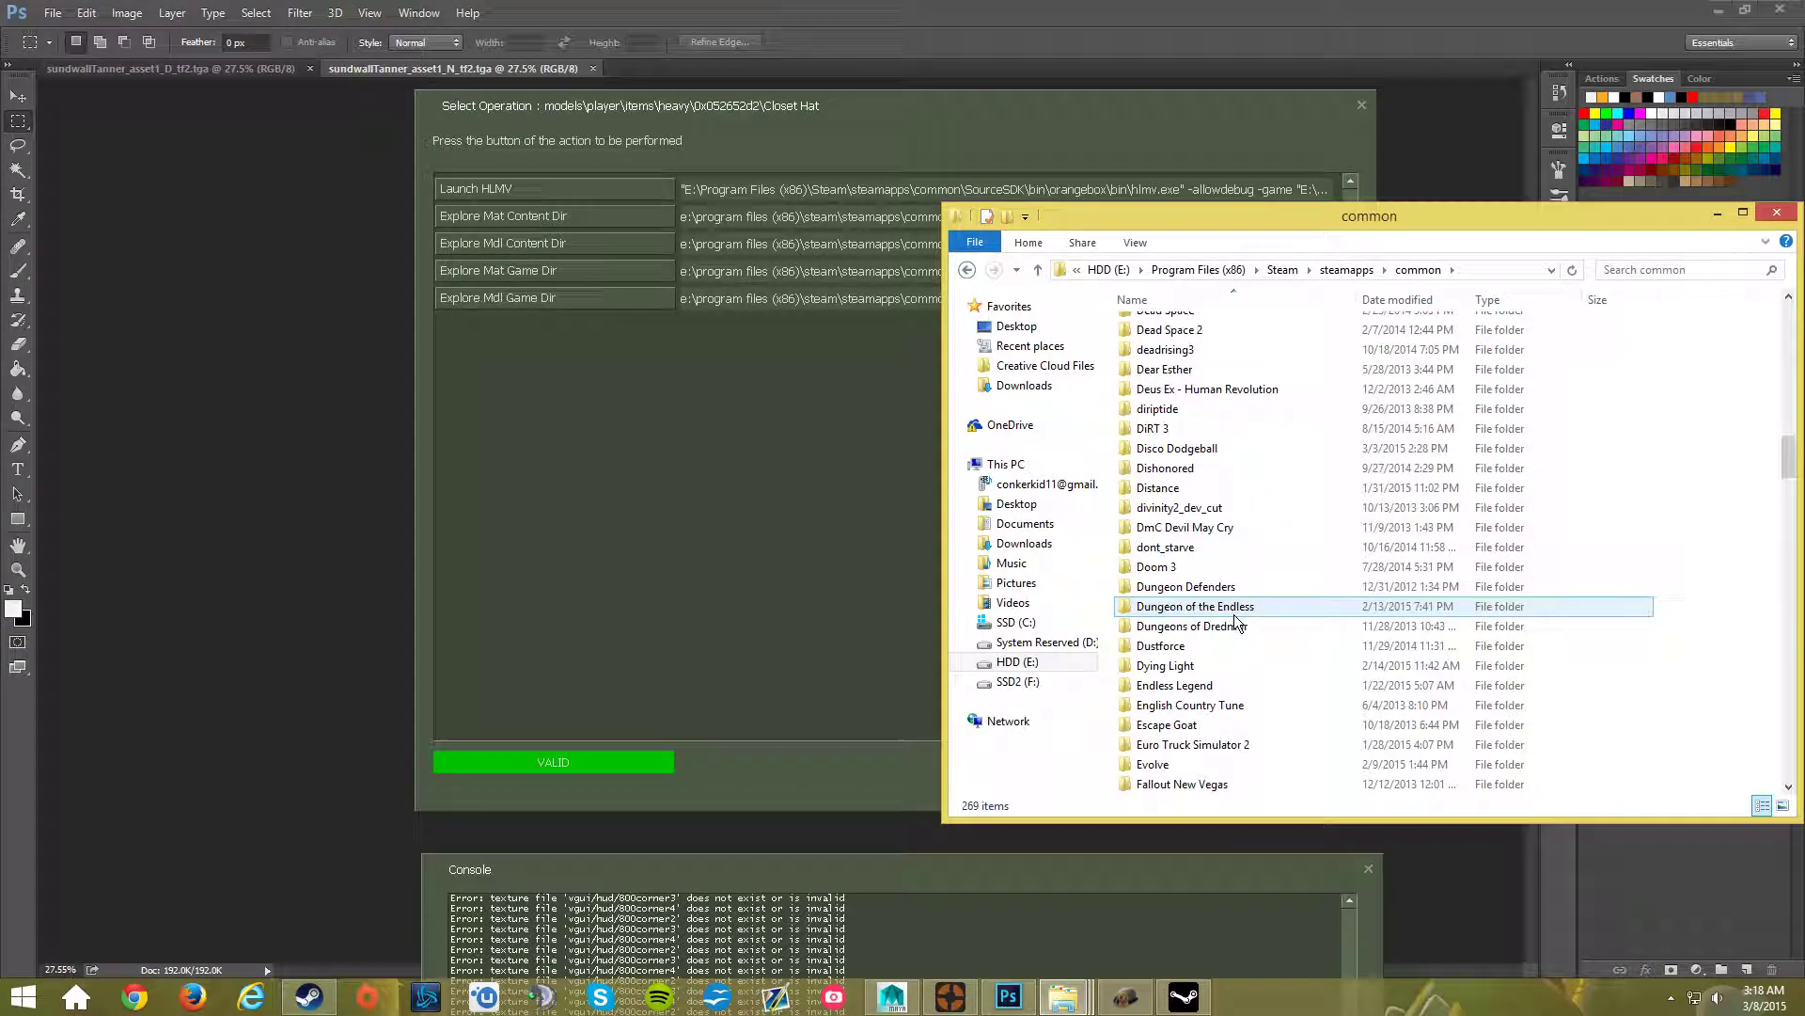
scroll(1233, 613, down, 20)
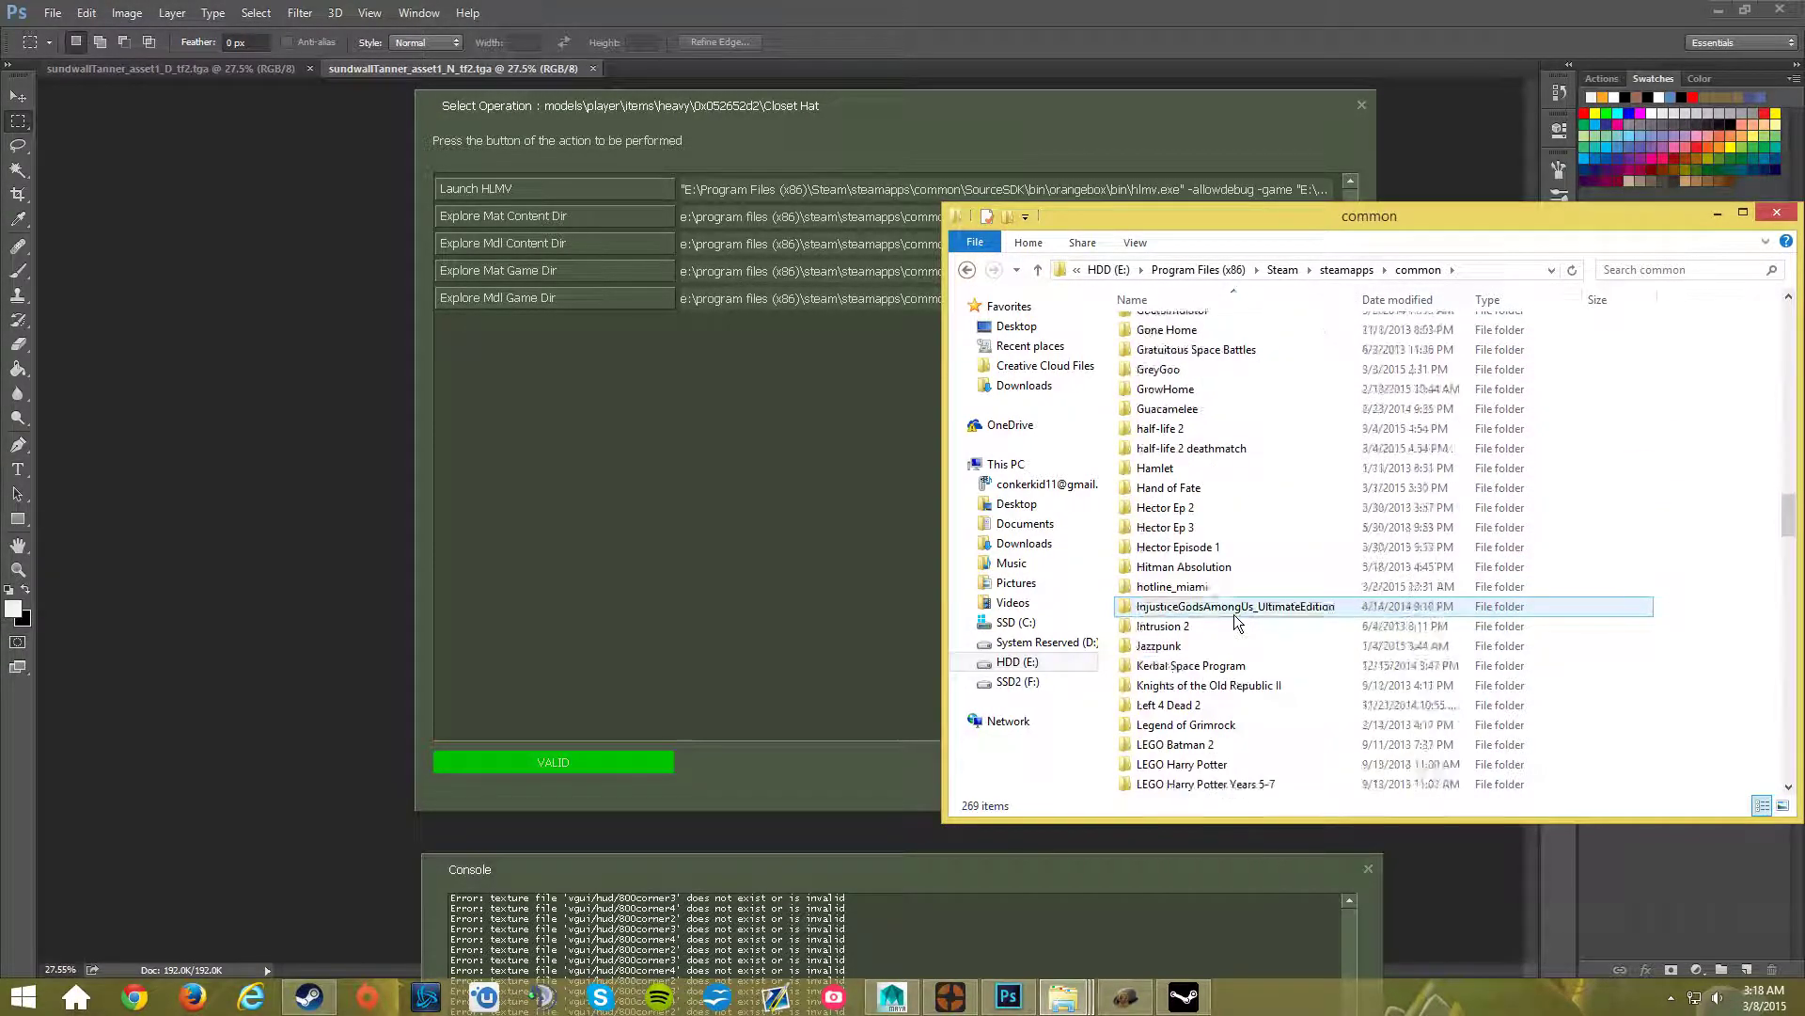
scroll(1234, 614, down, 20)
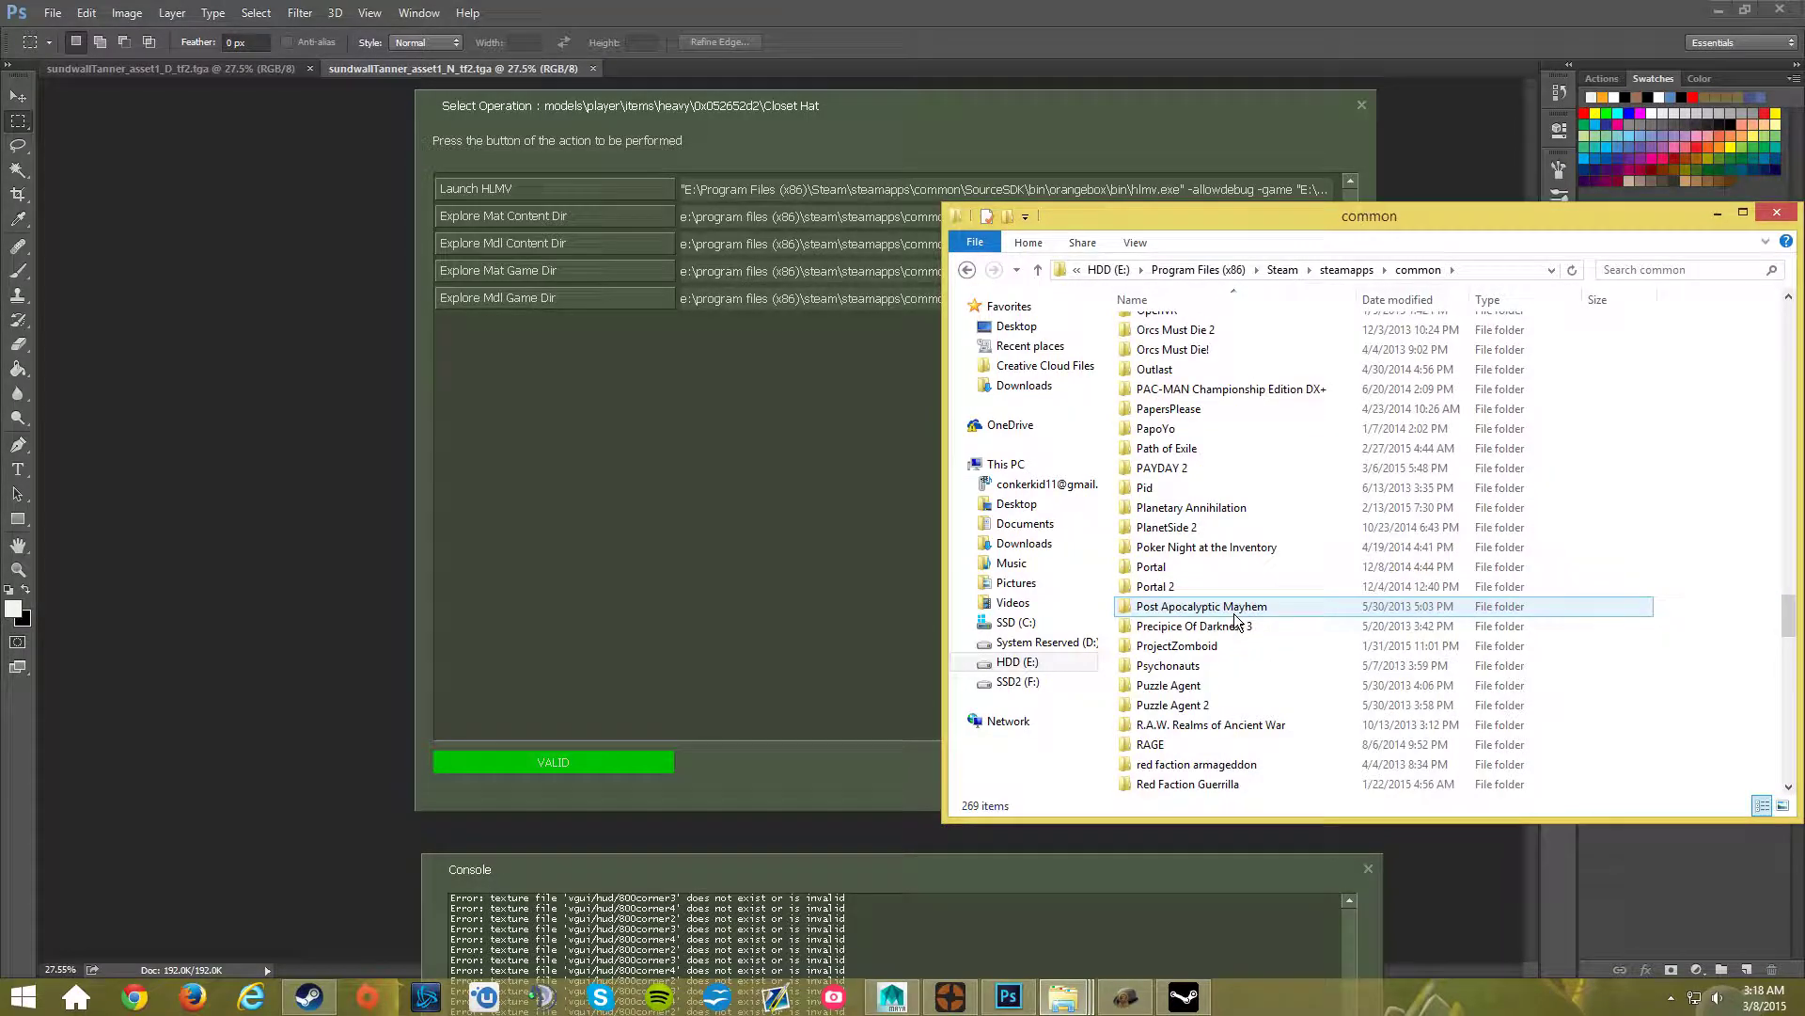
scroll(1234, 613, down, 14)
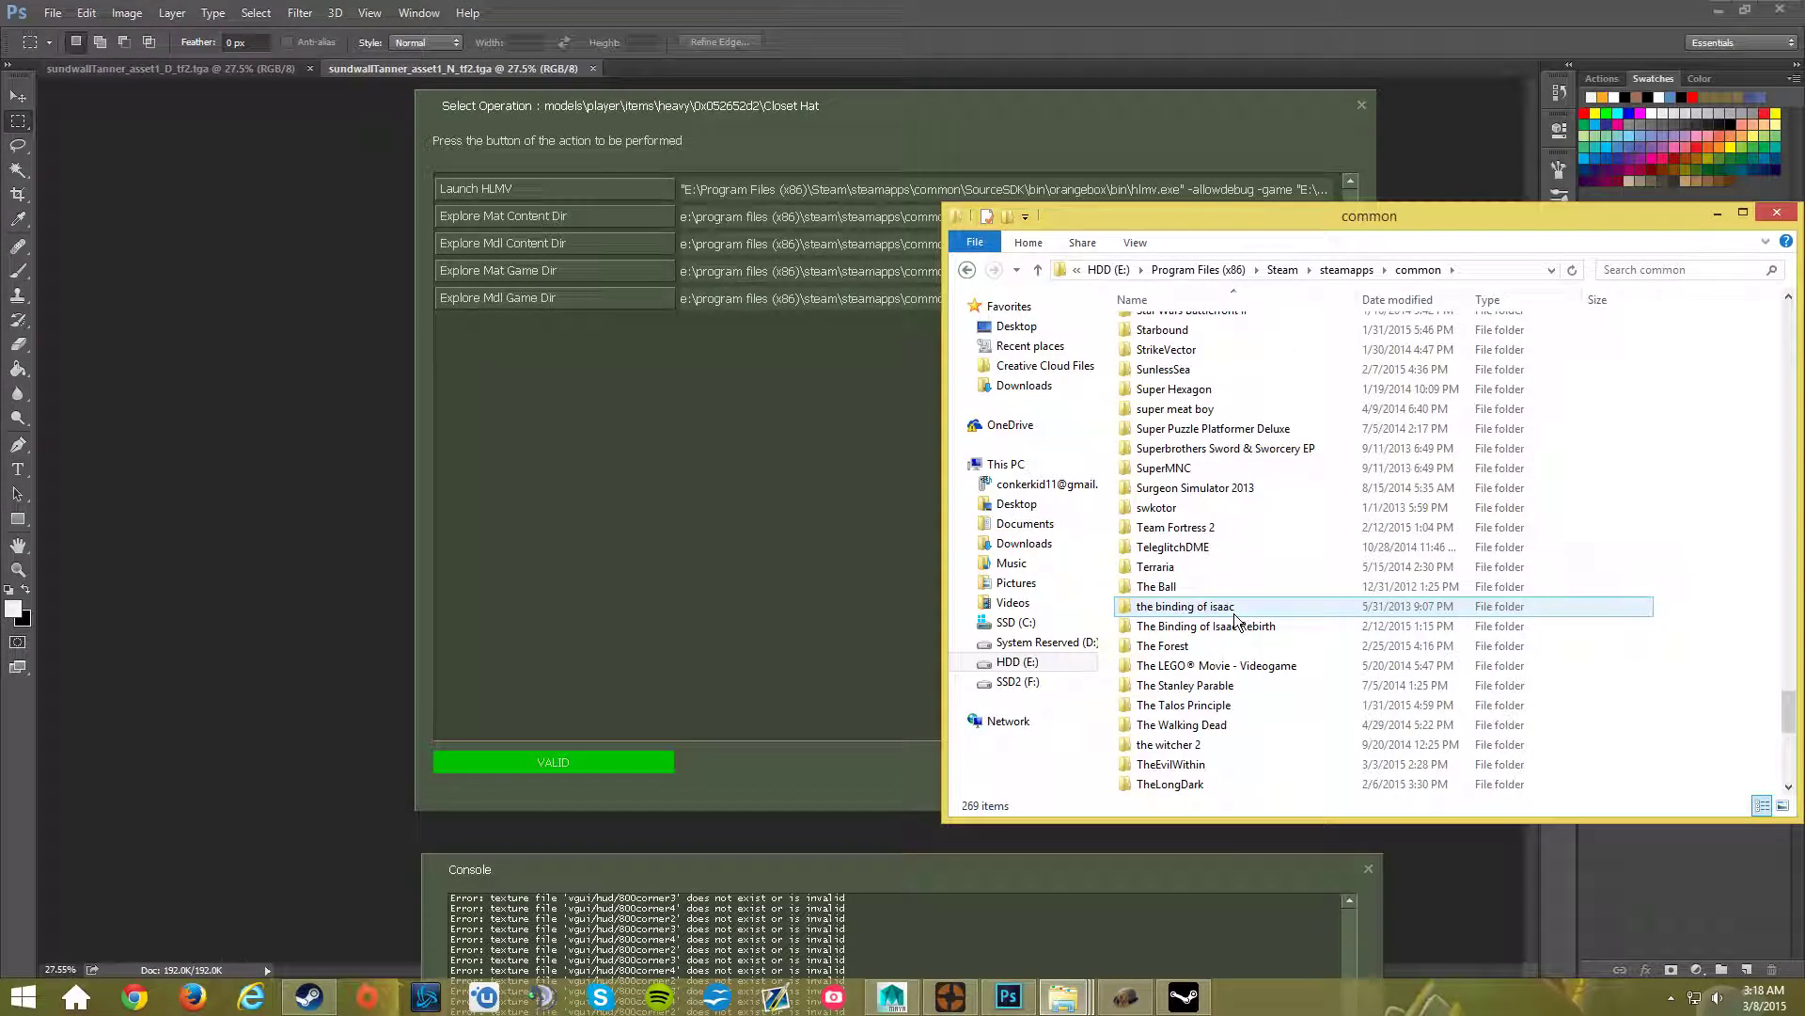
double_click(1209, 526)
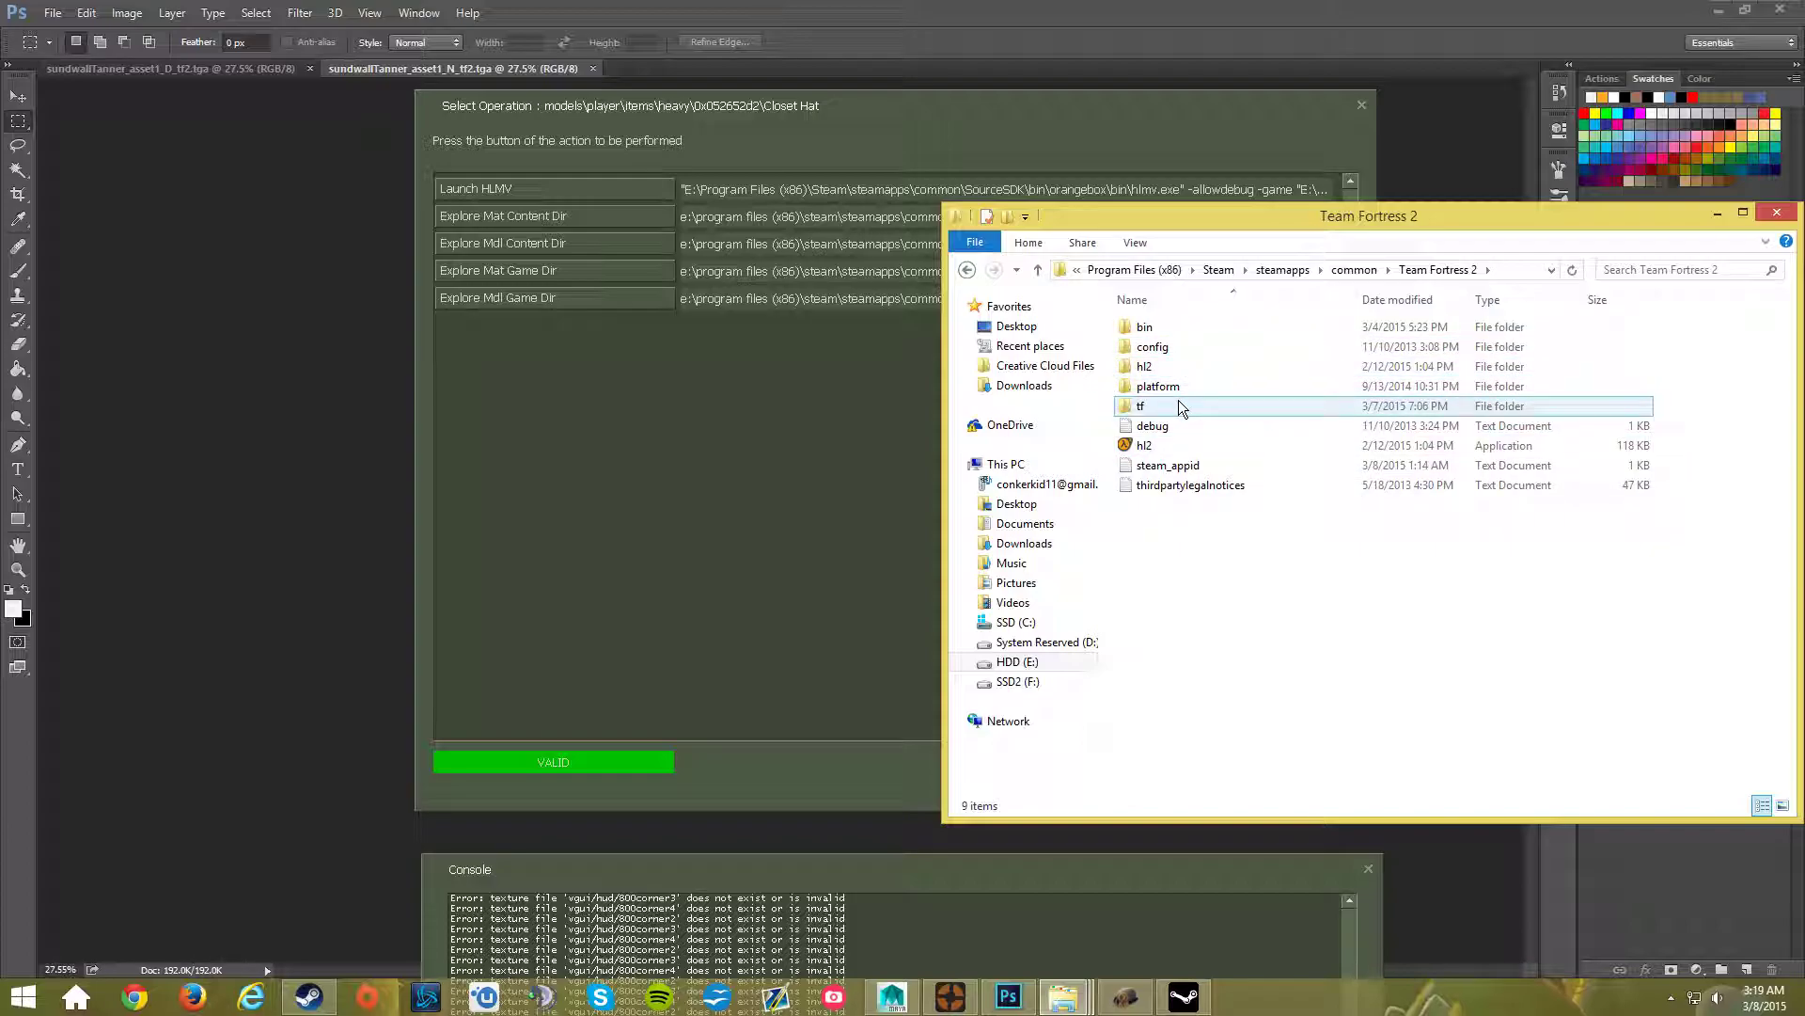
drag(1138, 218, 982, 386)
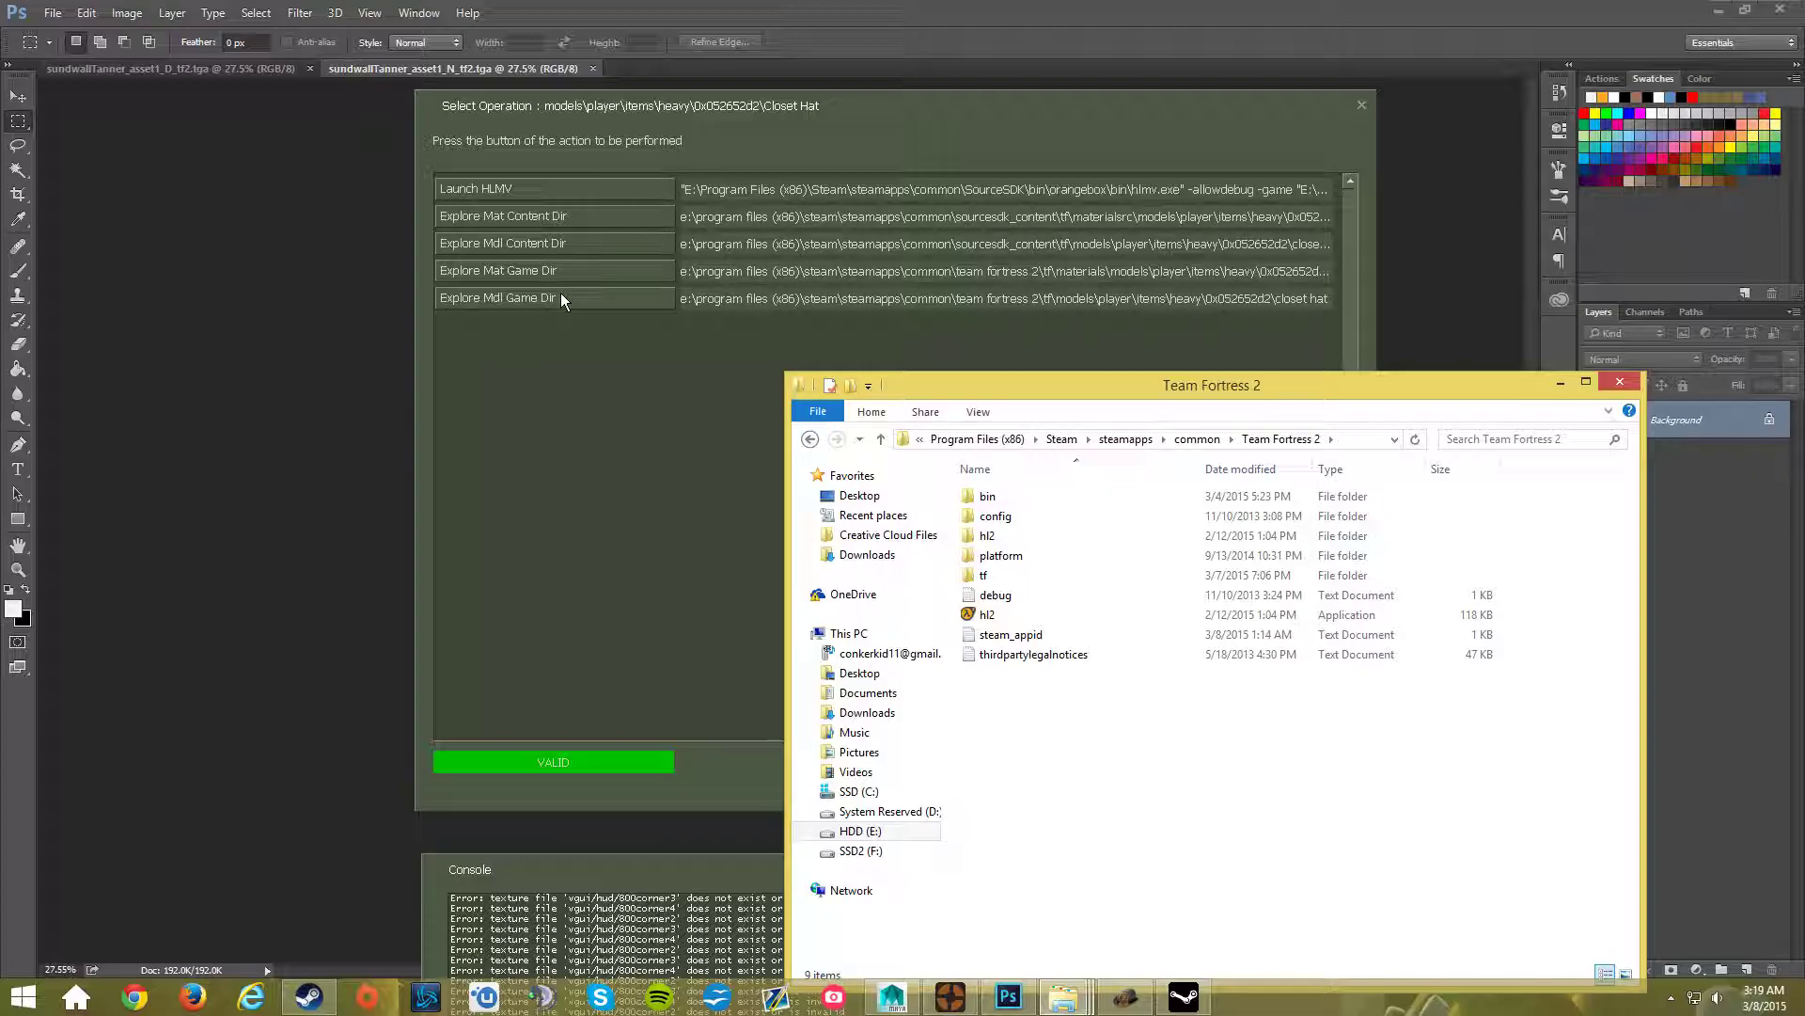
double_click(1017, 575)
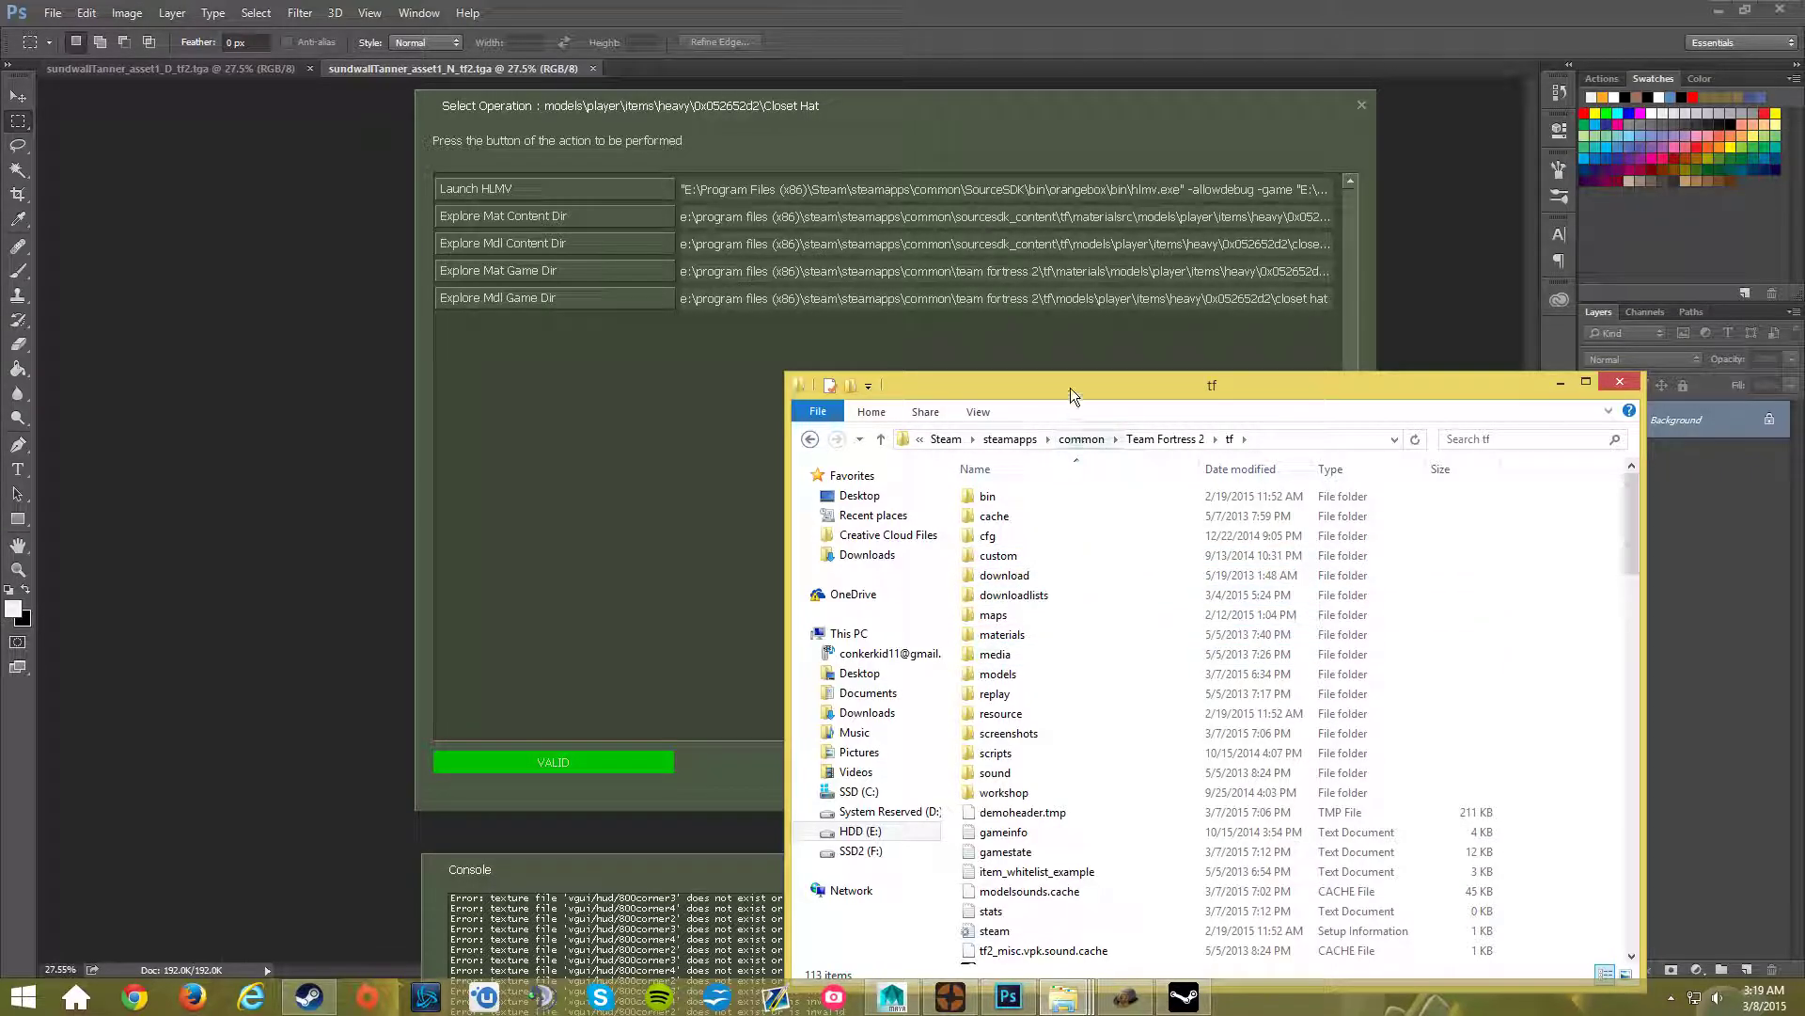
drag(1070, 388, 964, 257)
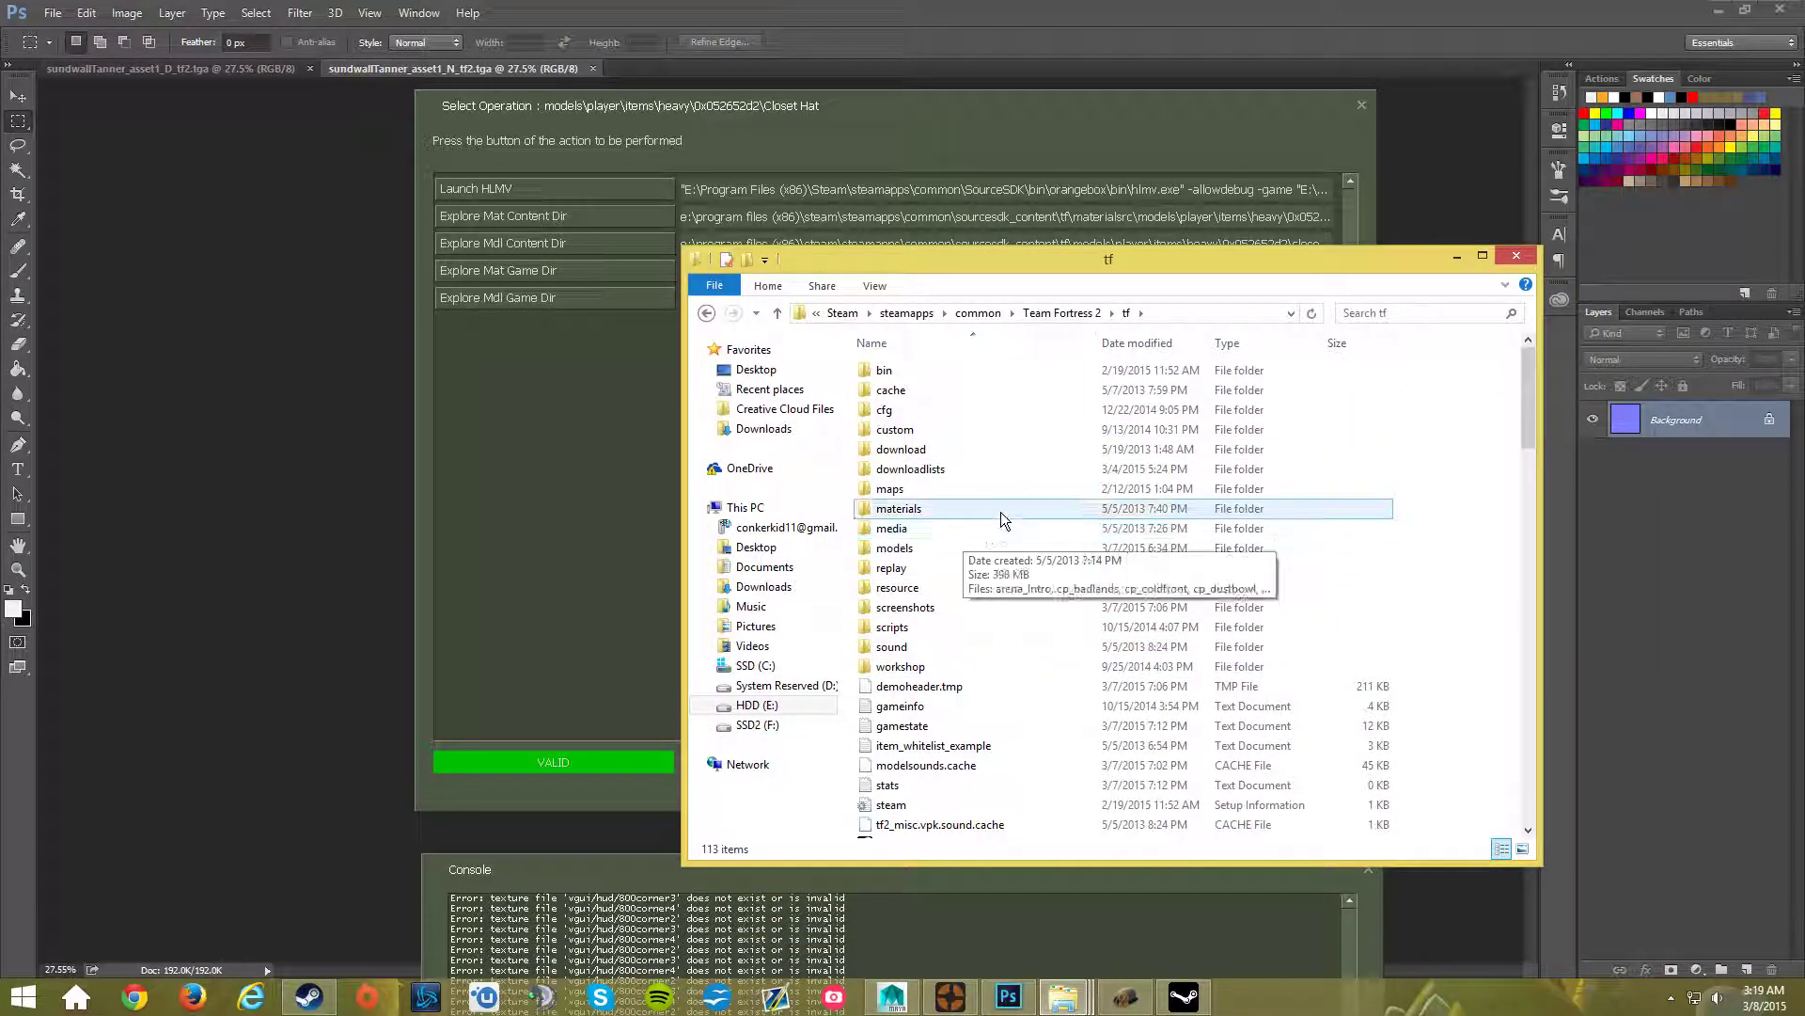
click(1516, 259)
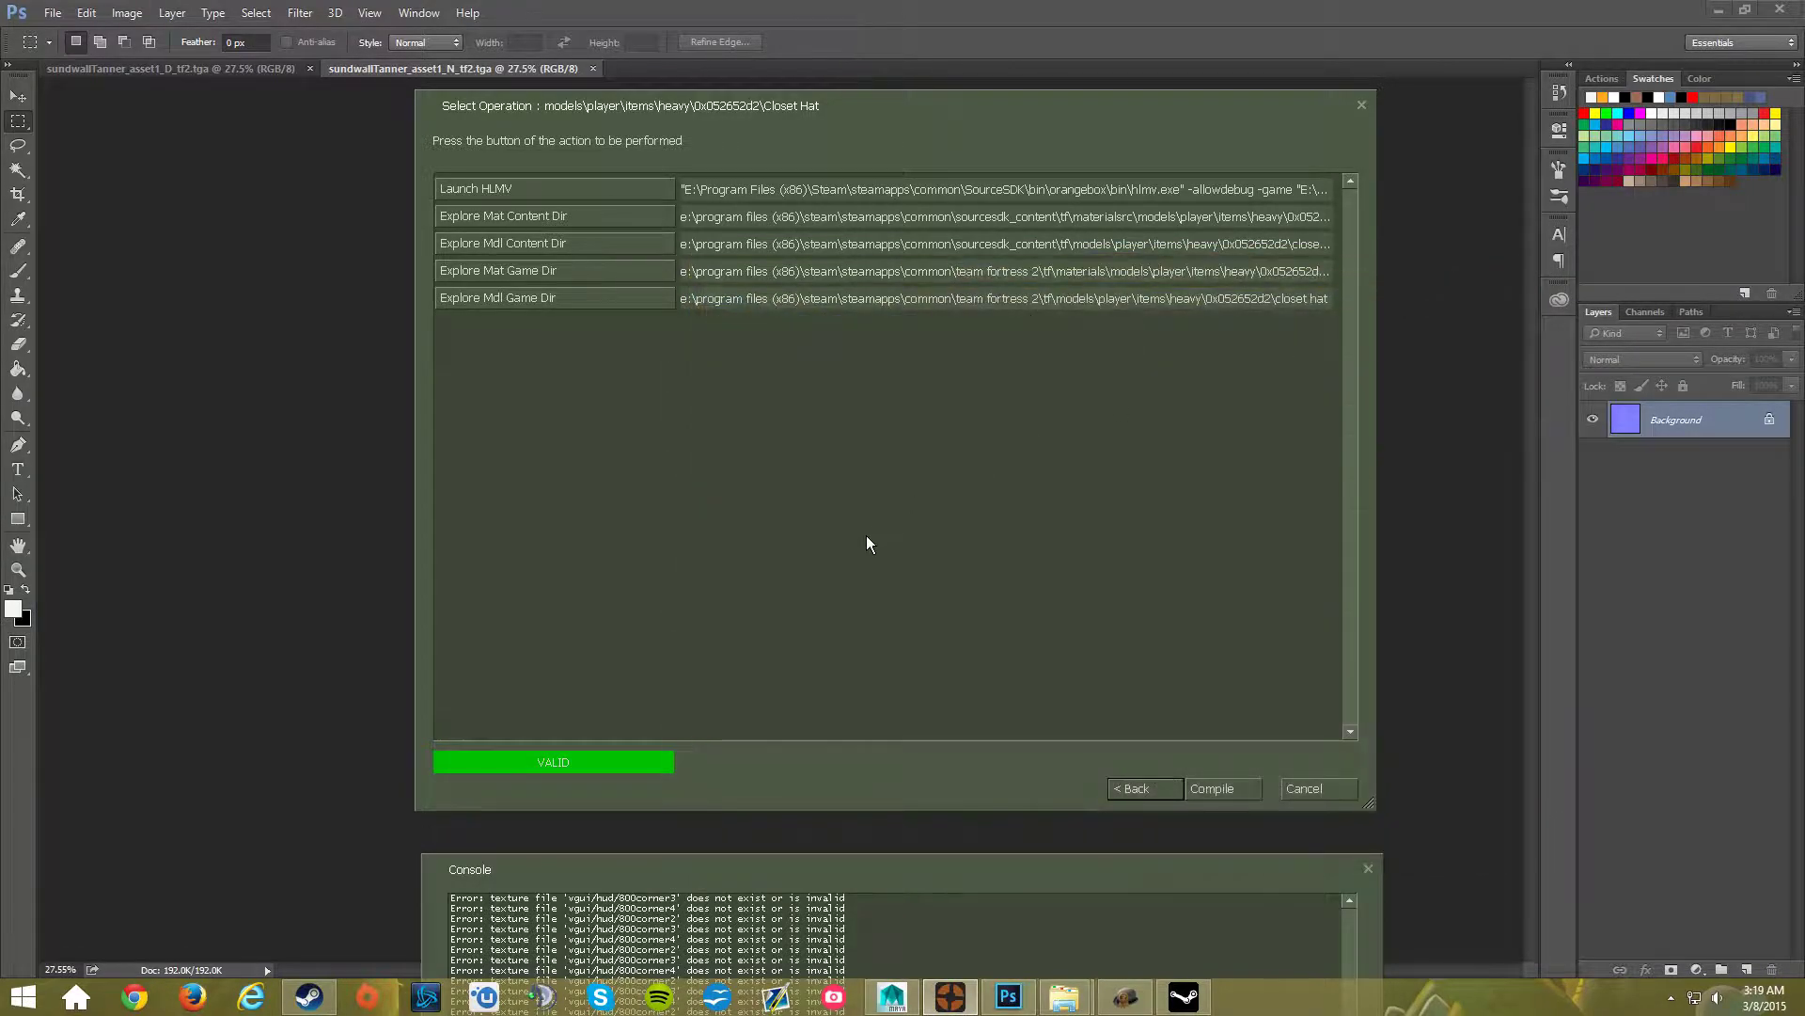
- Compile the Closet Hat item and quit the item test session
click(1203, 792)
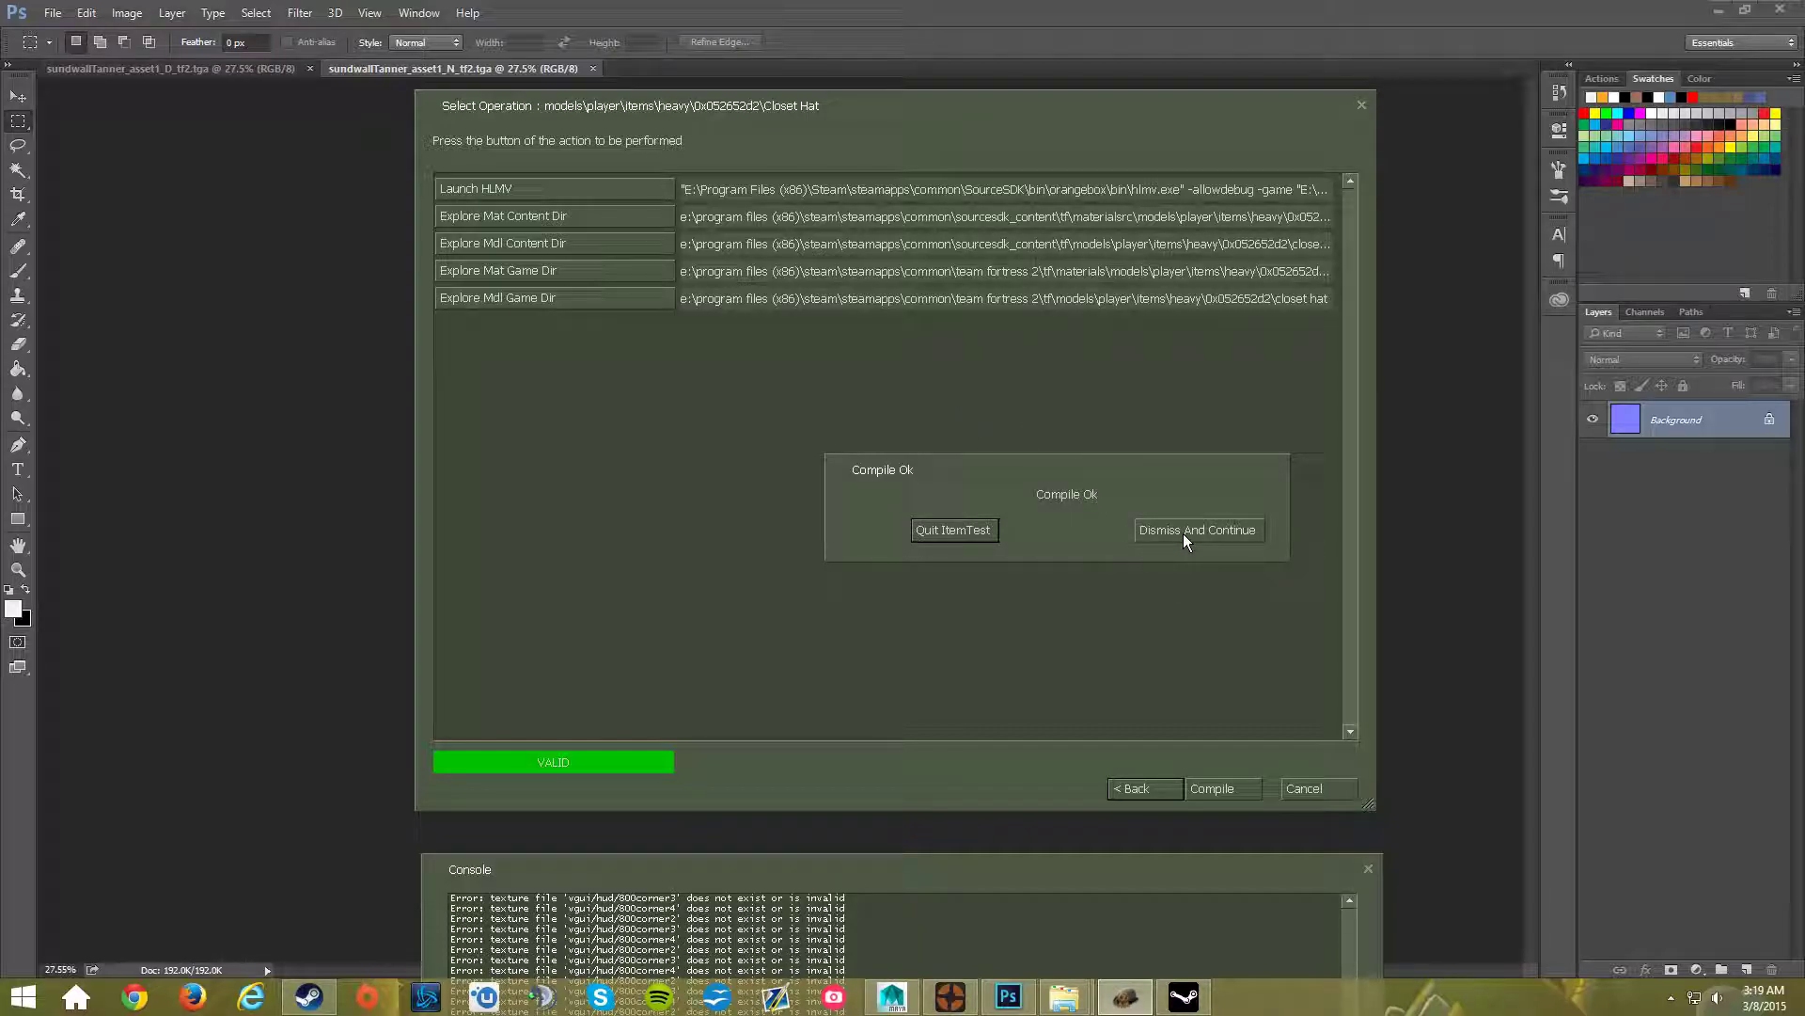
click(949, 529)
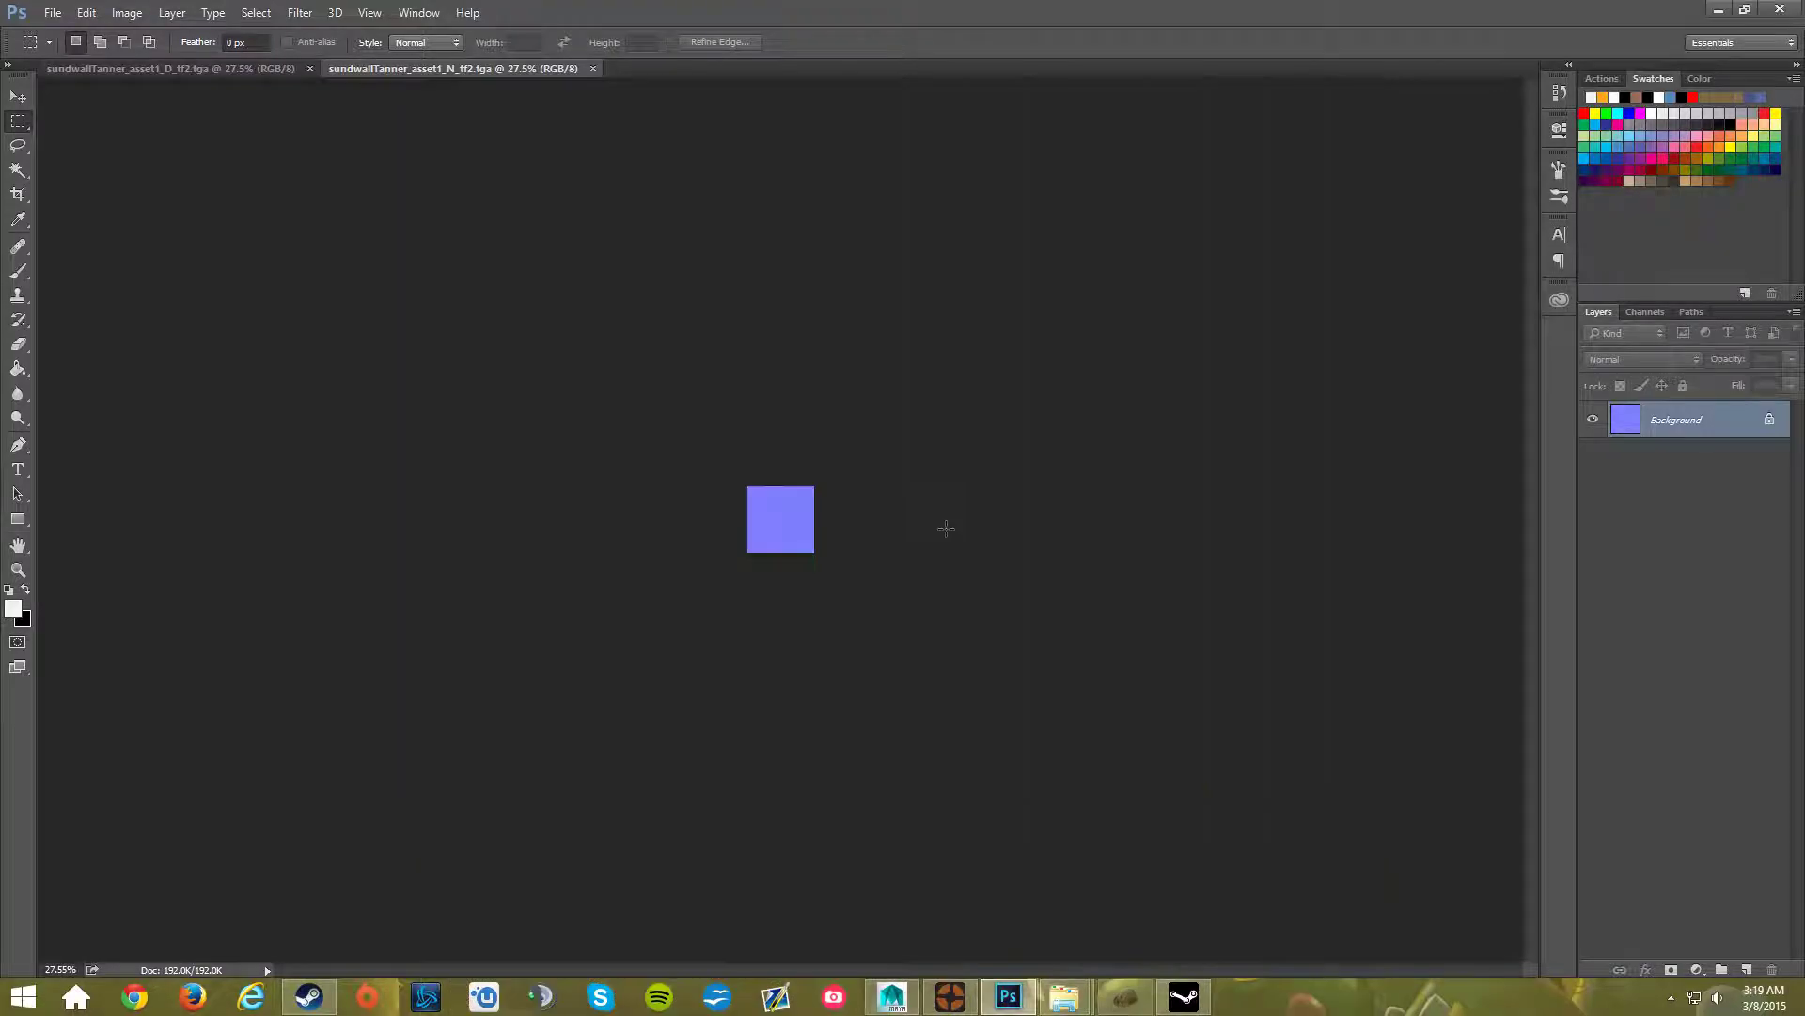
mouse_move(949, 1002)
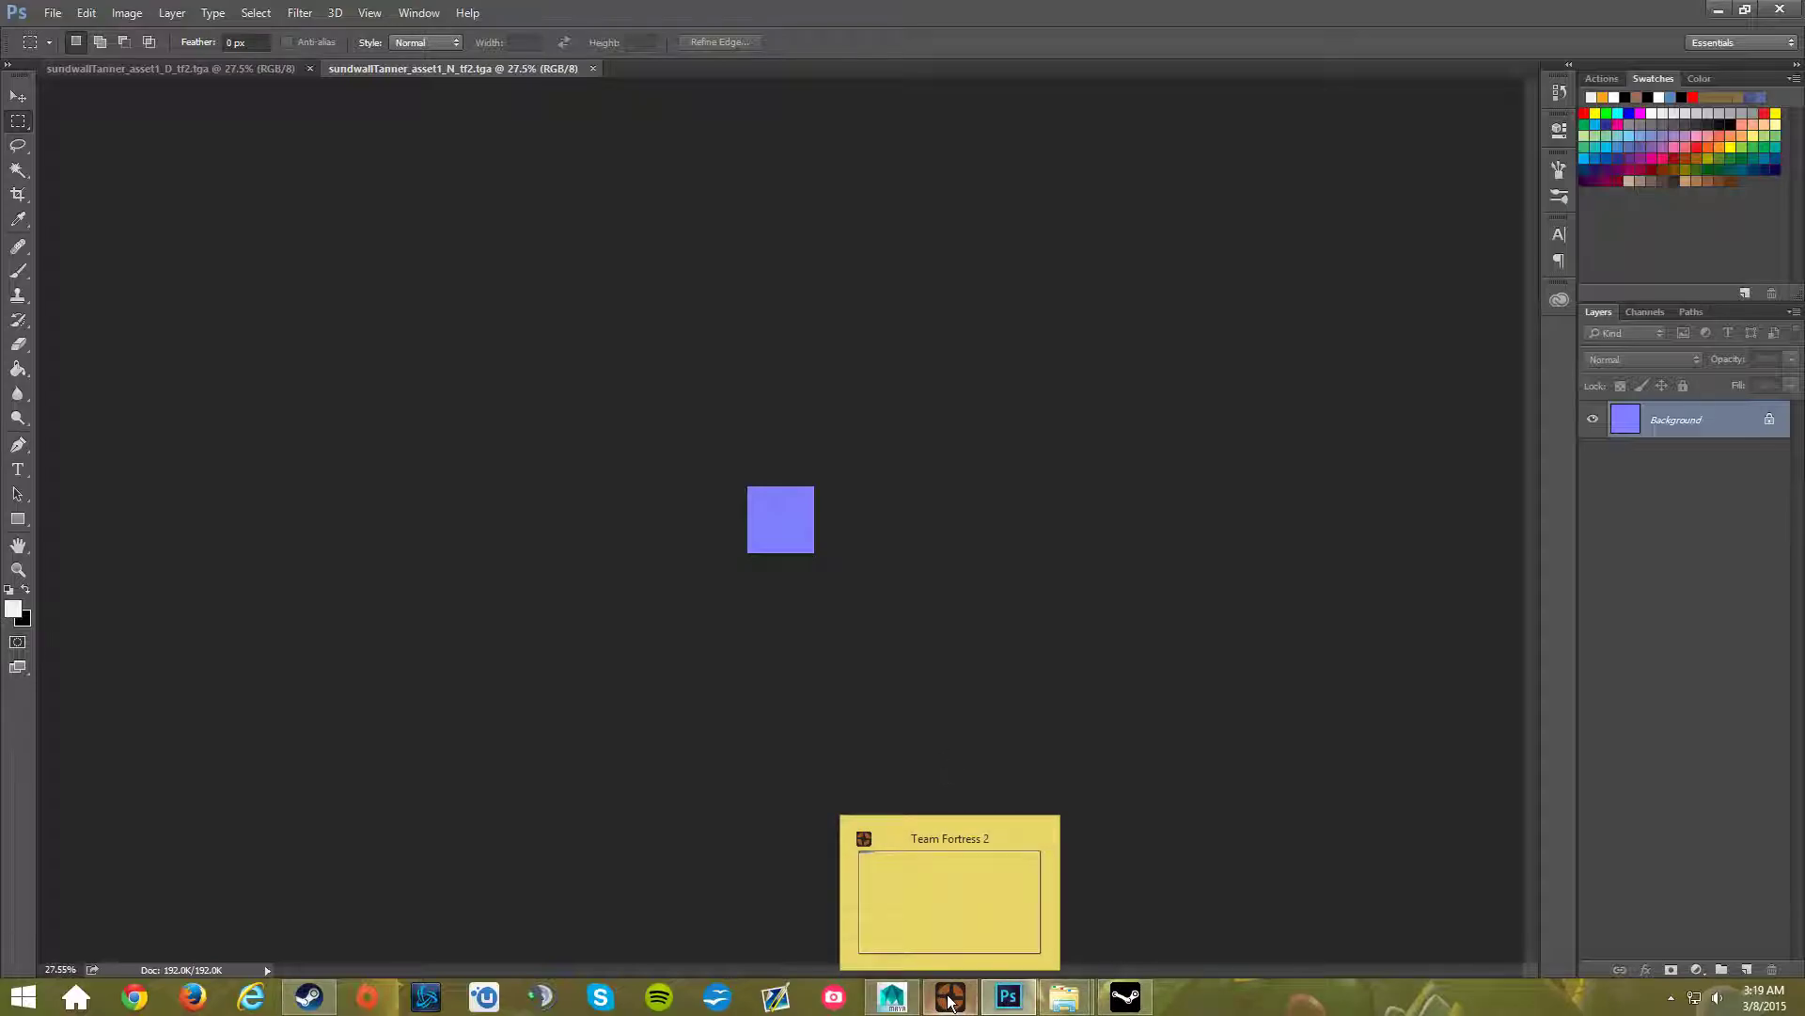
- Load the Workshop item test map in Team Fortress 2 and page past the welcome message
click(949, 1003)
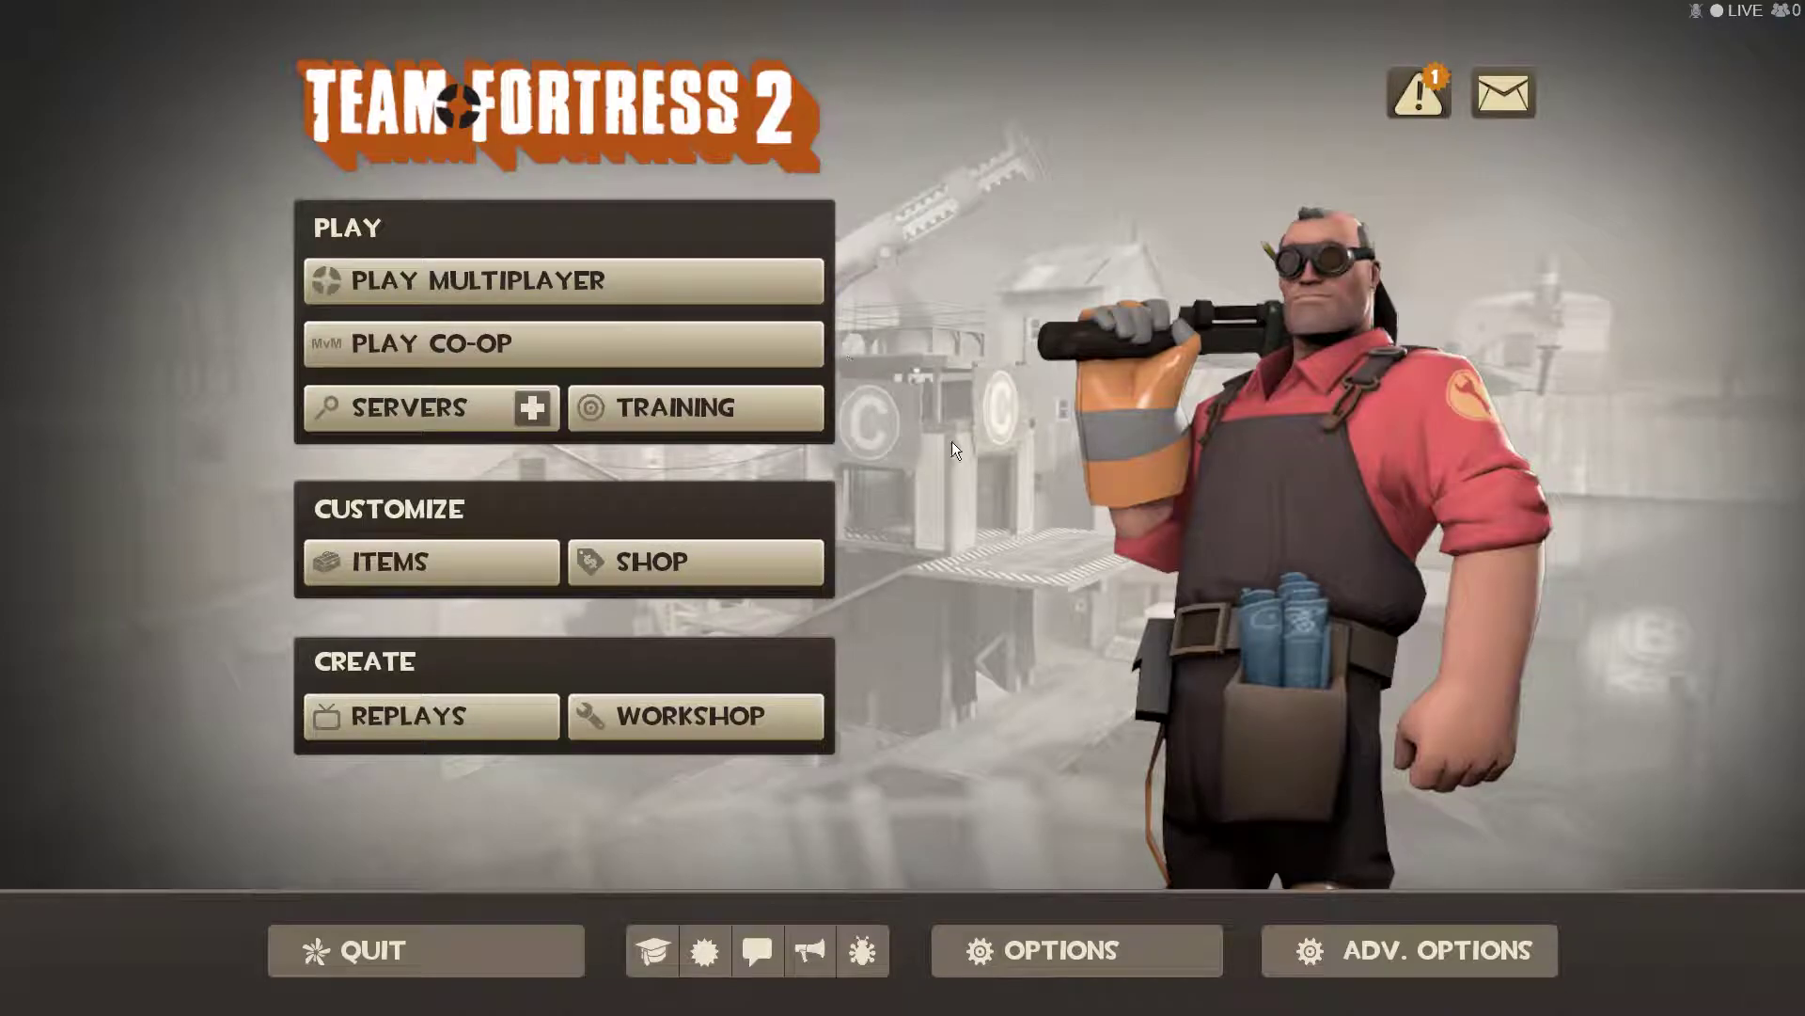
click(673, 720)
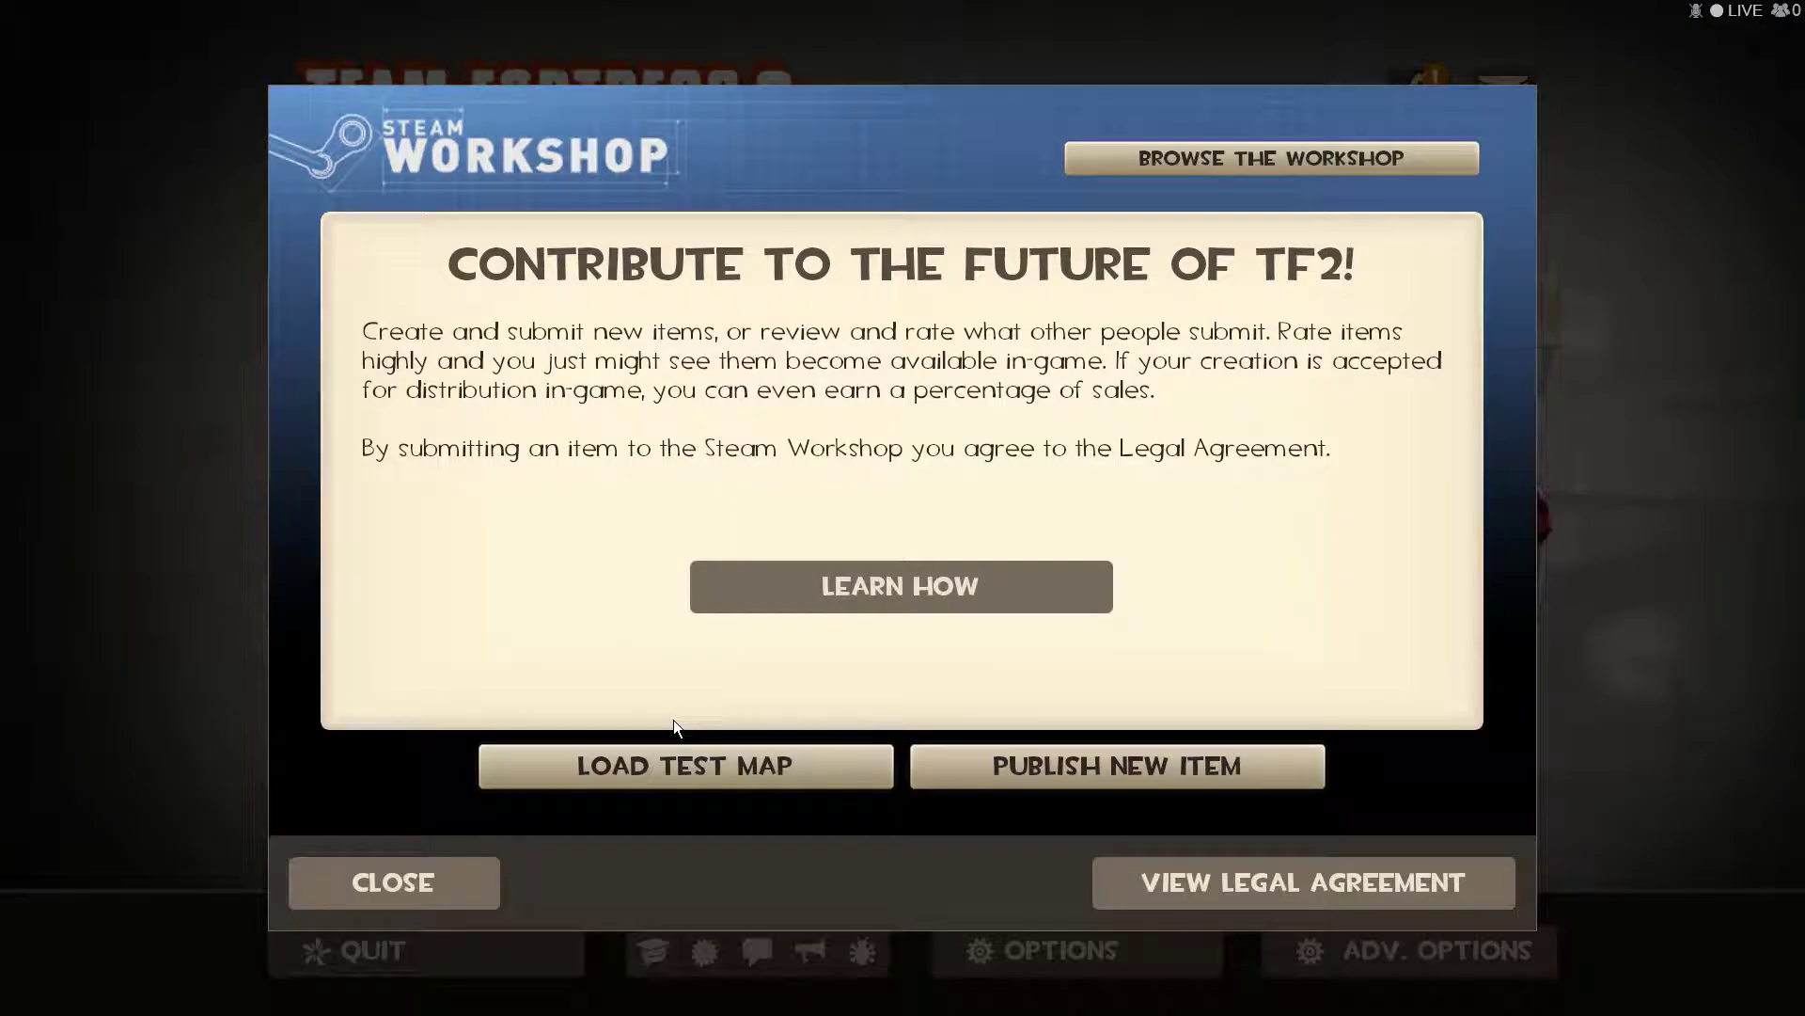
click(810, 780)
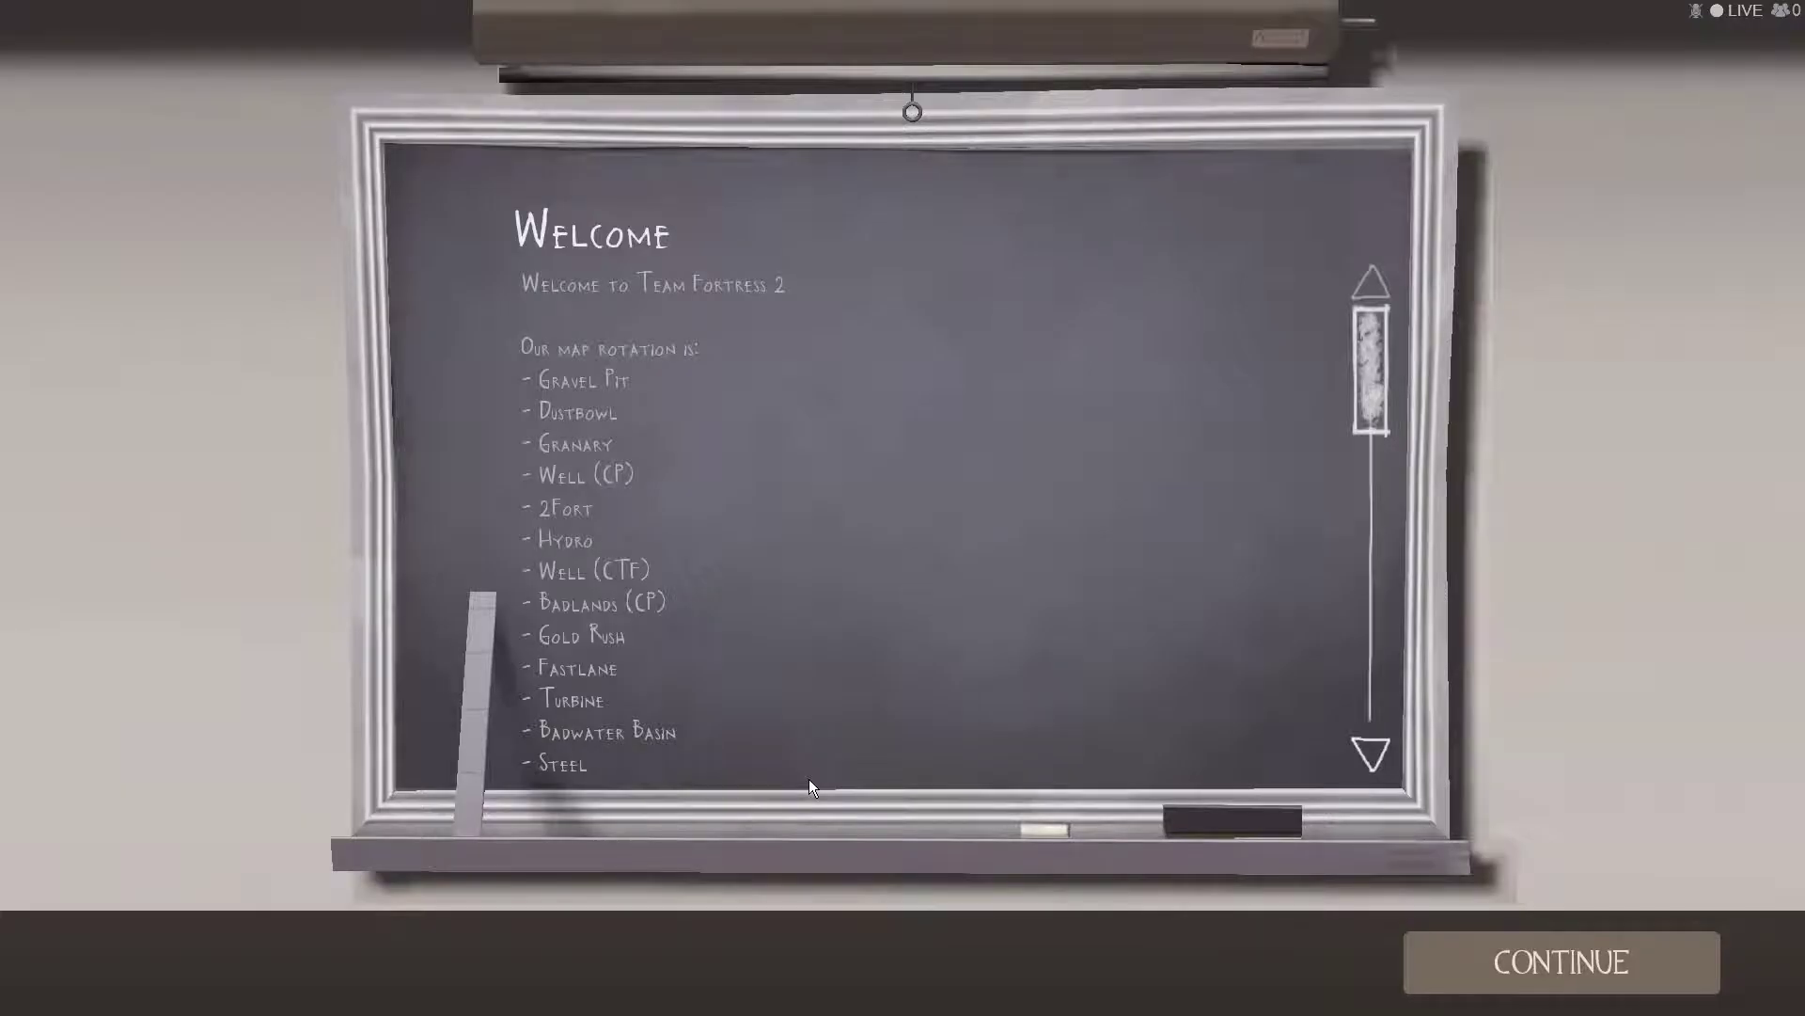
click(1527, 986)
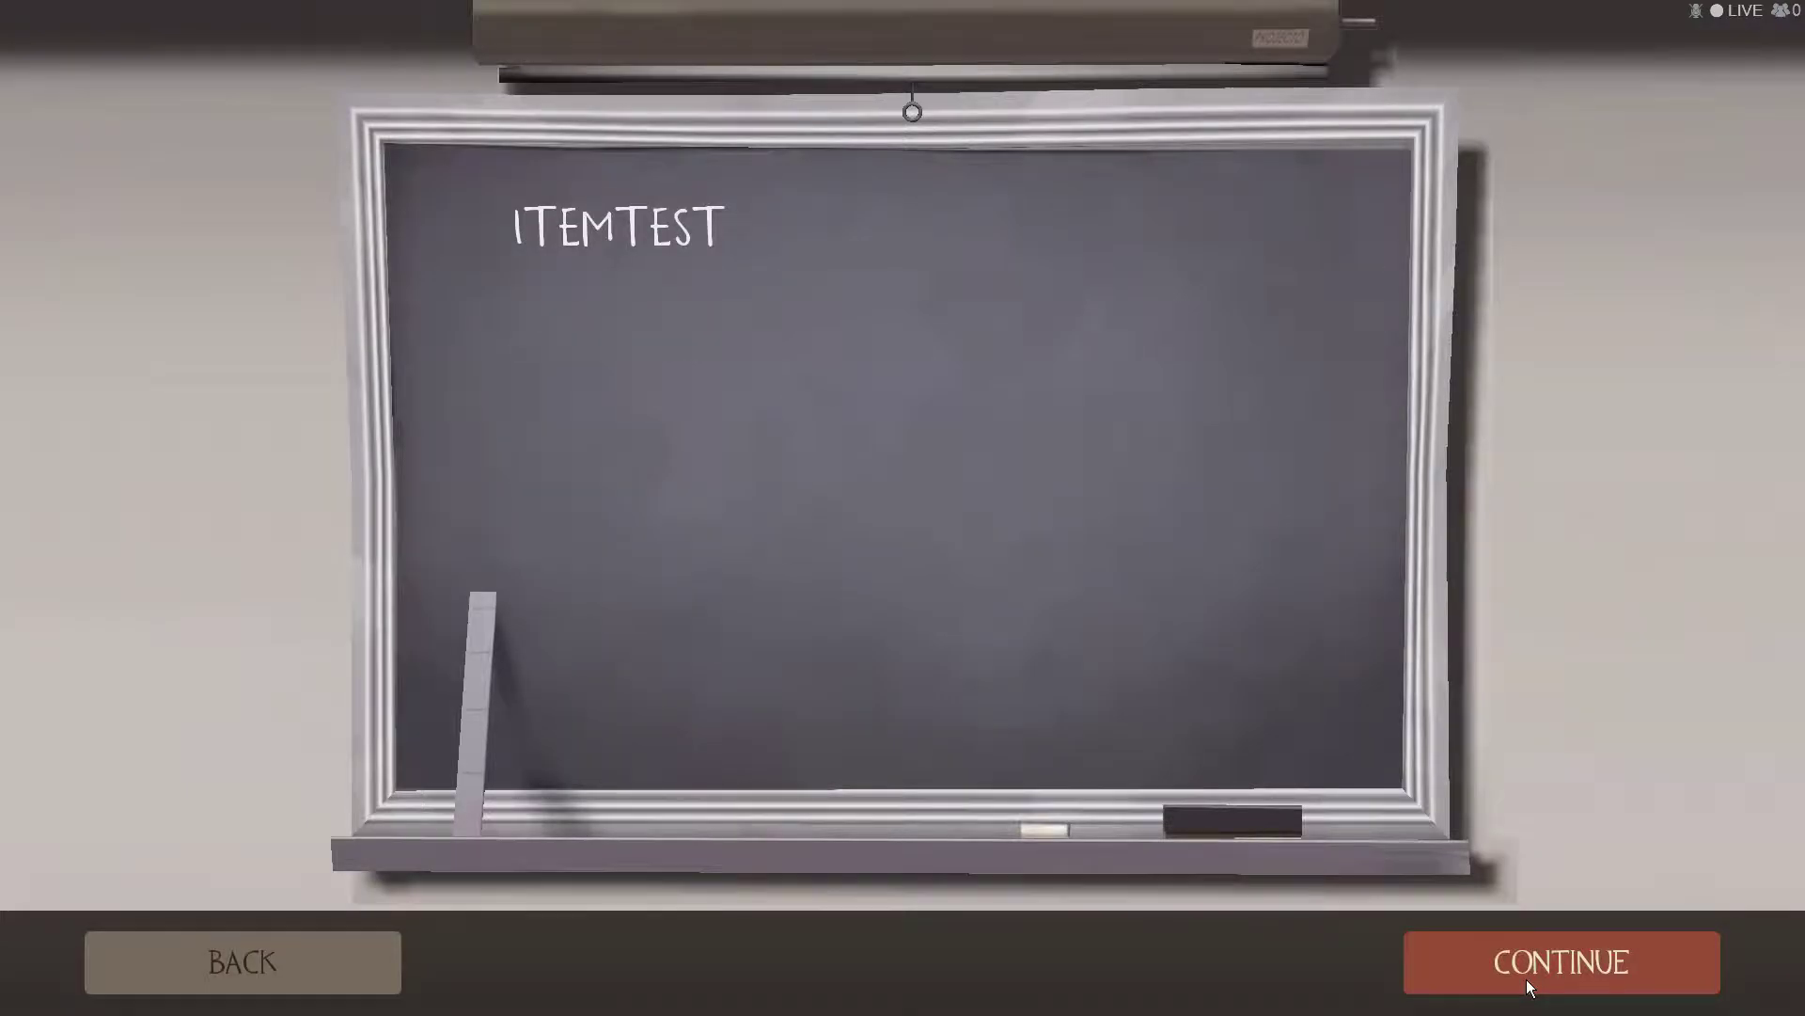
- Dismiss the welcome, join a random team, spawn as Heavy, and fire the weapon
click(1527, 985)
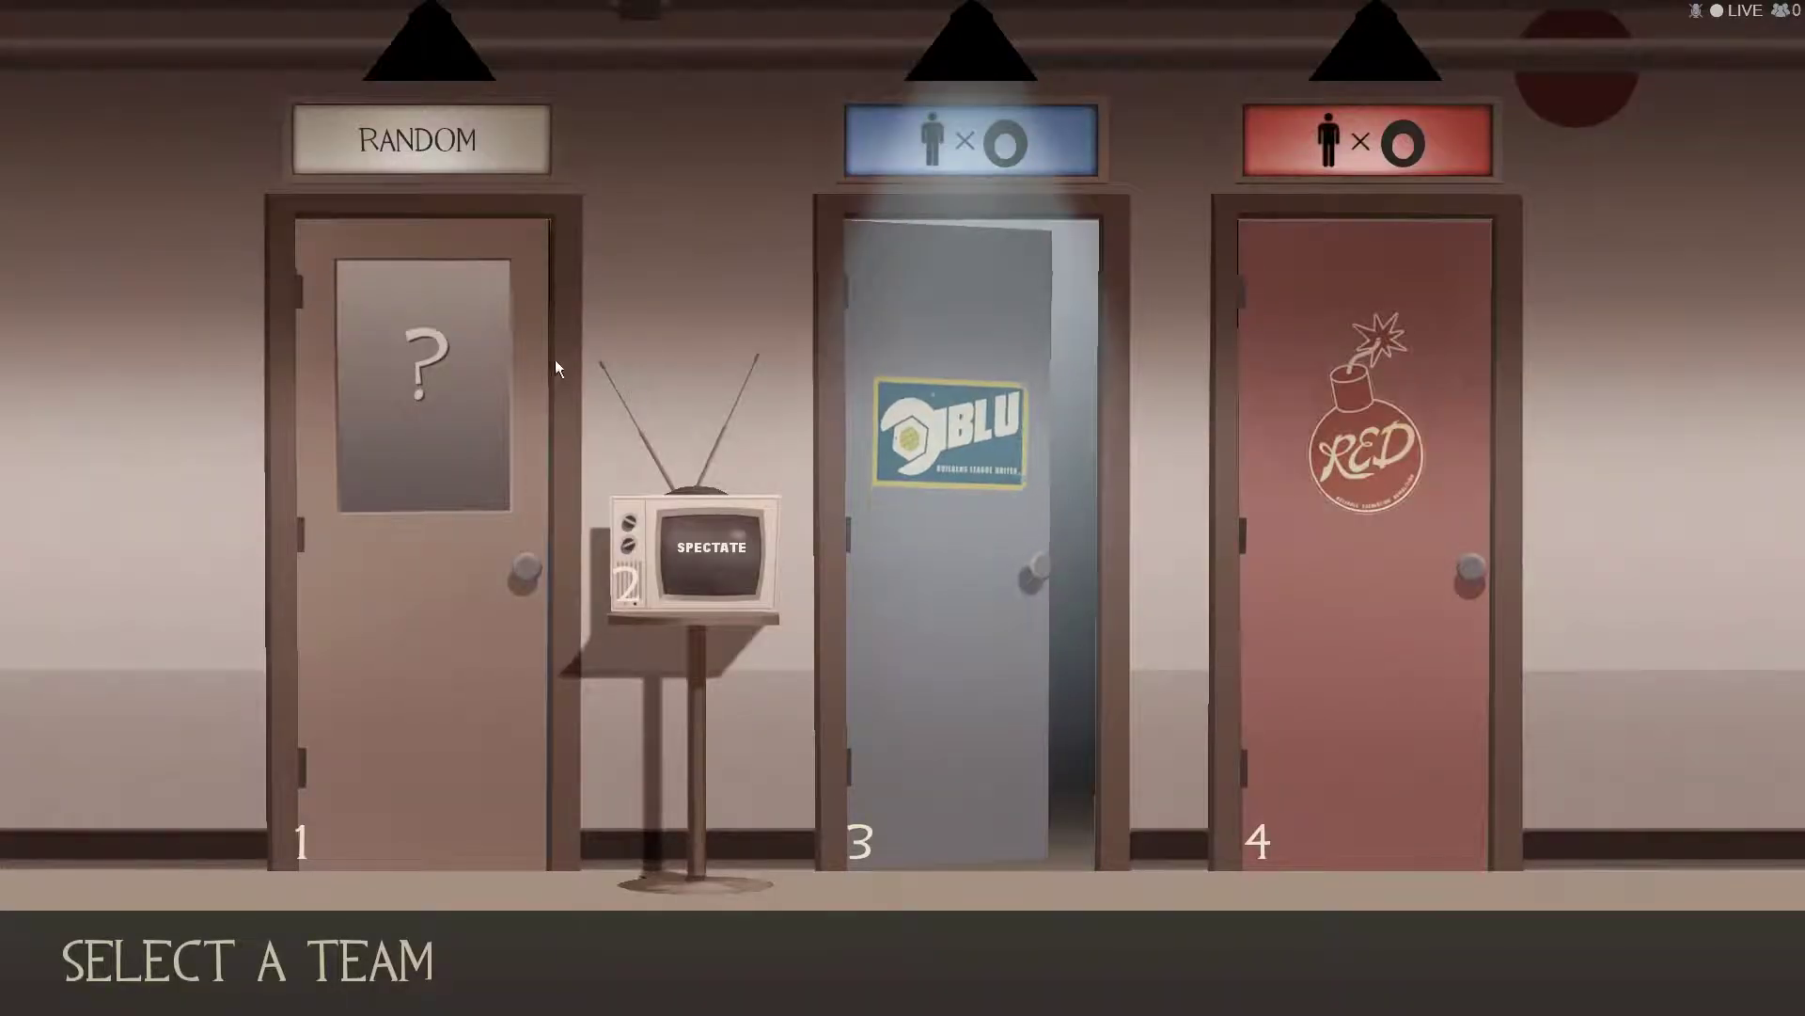
click(432, 316)
key(Escape)
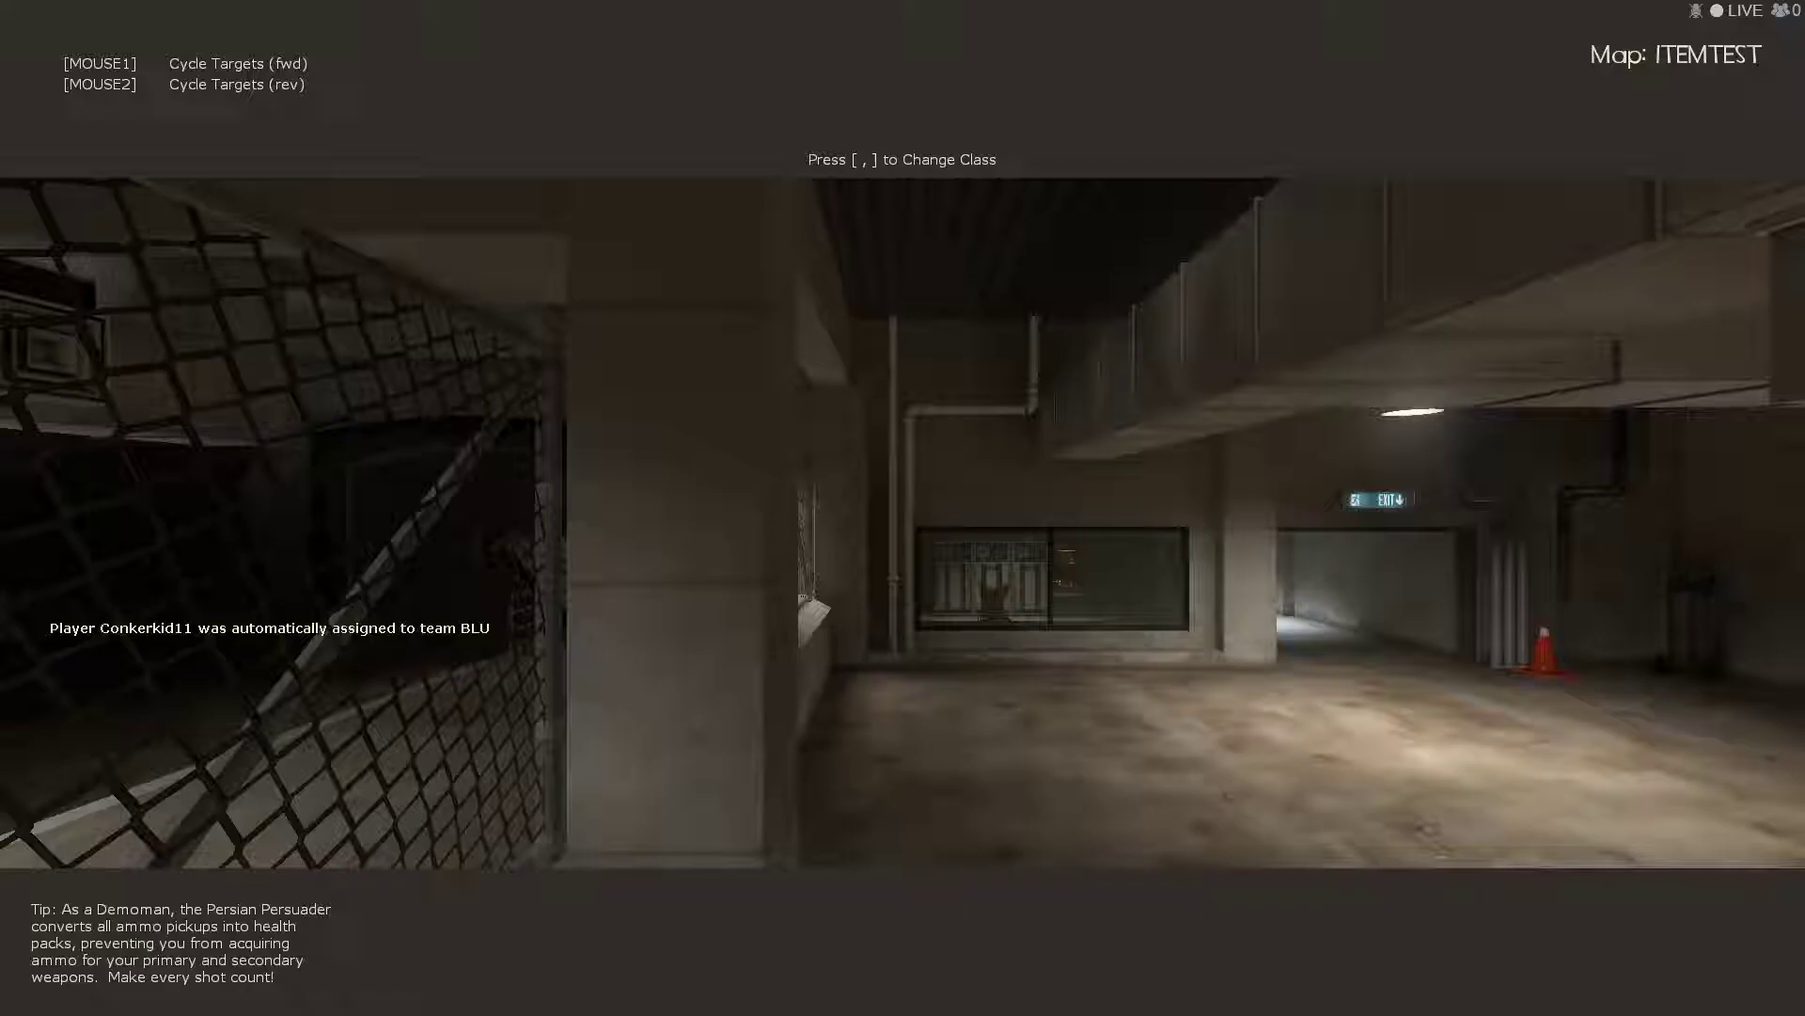
scroll(902, 508, down, 1)
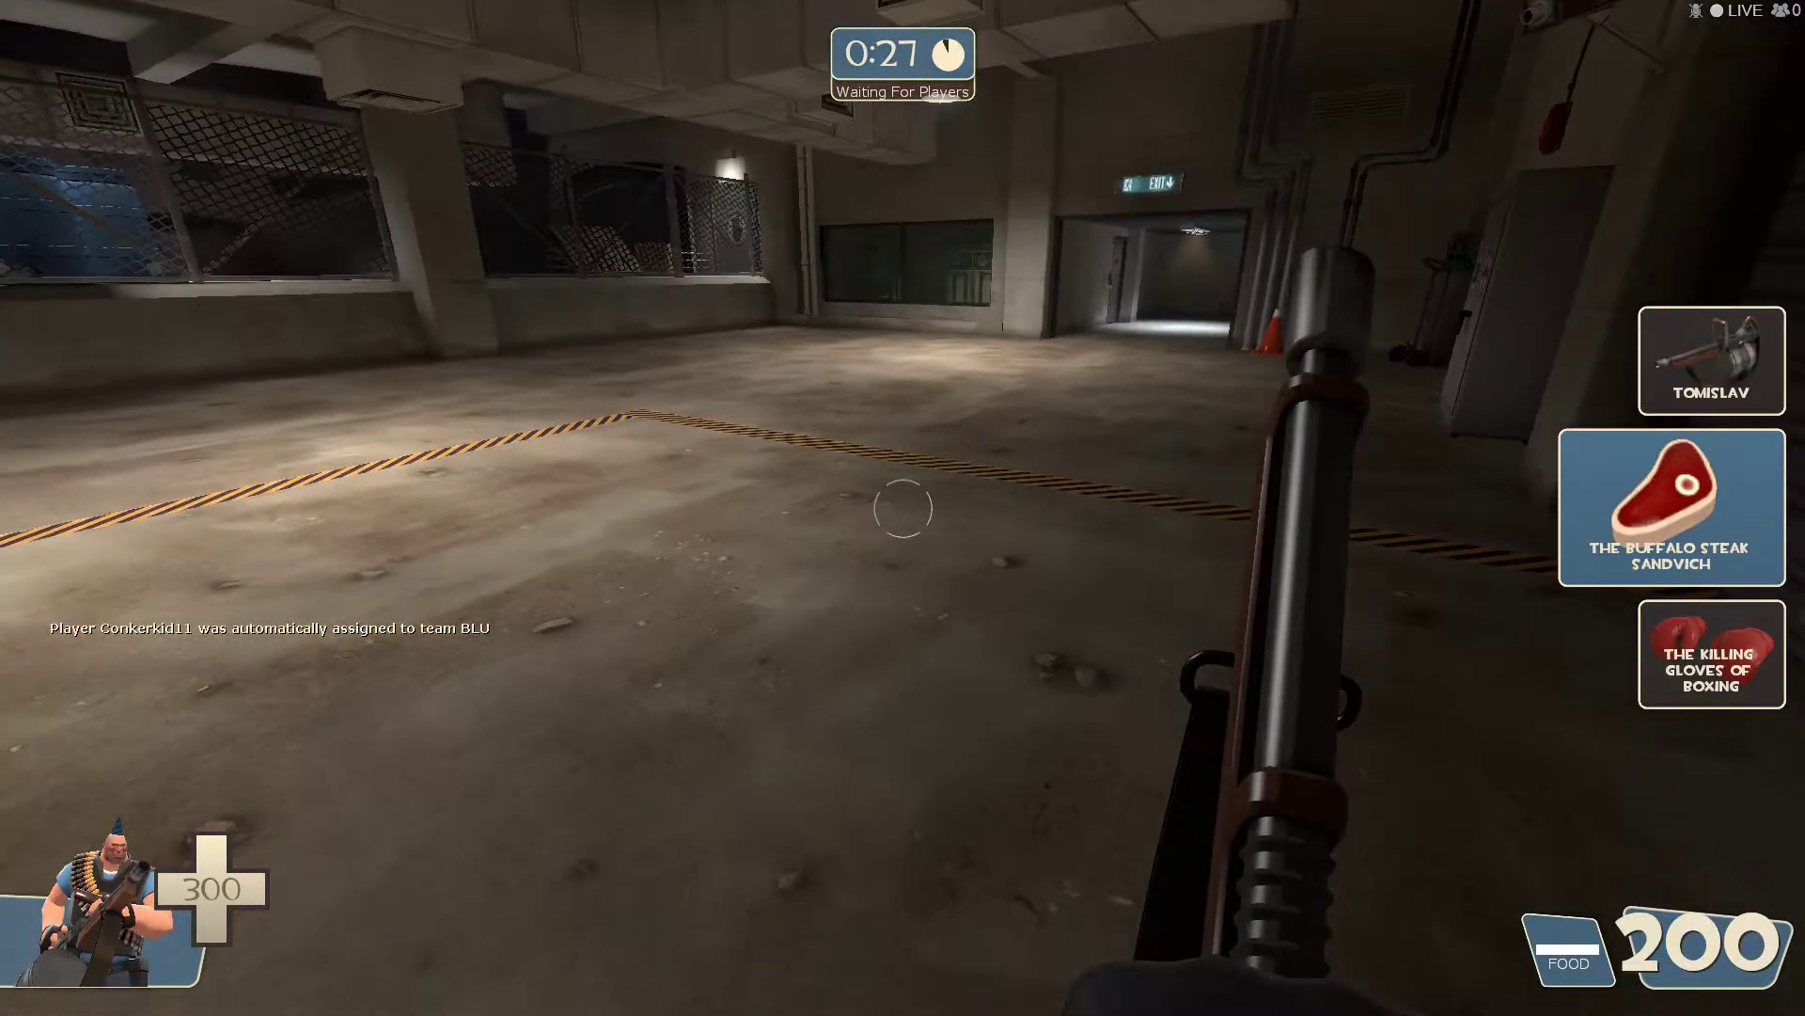
scroll(902, 508, down, 1)
click(903, 508)
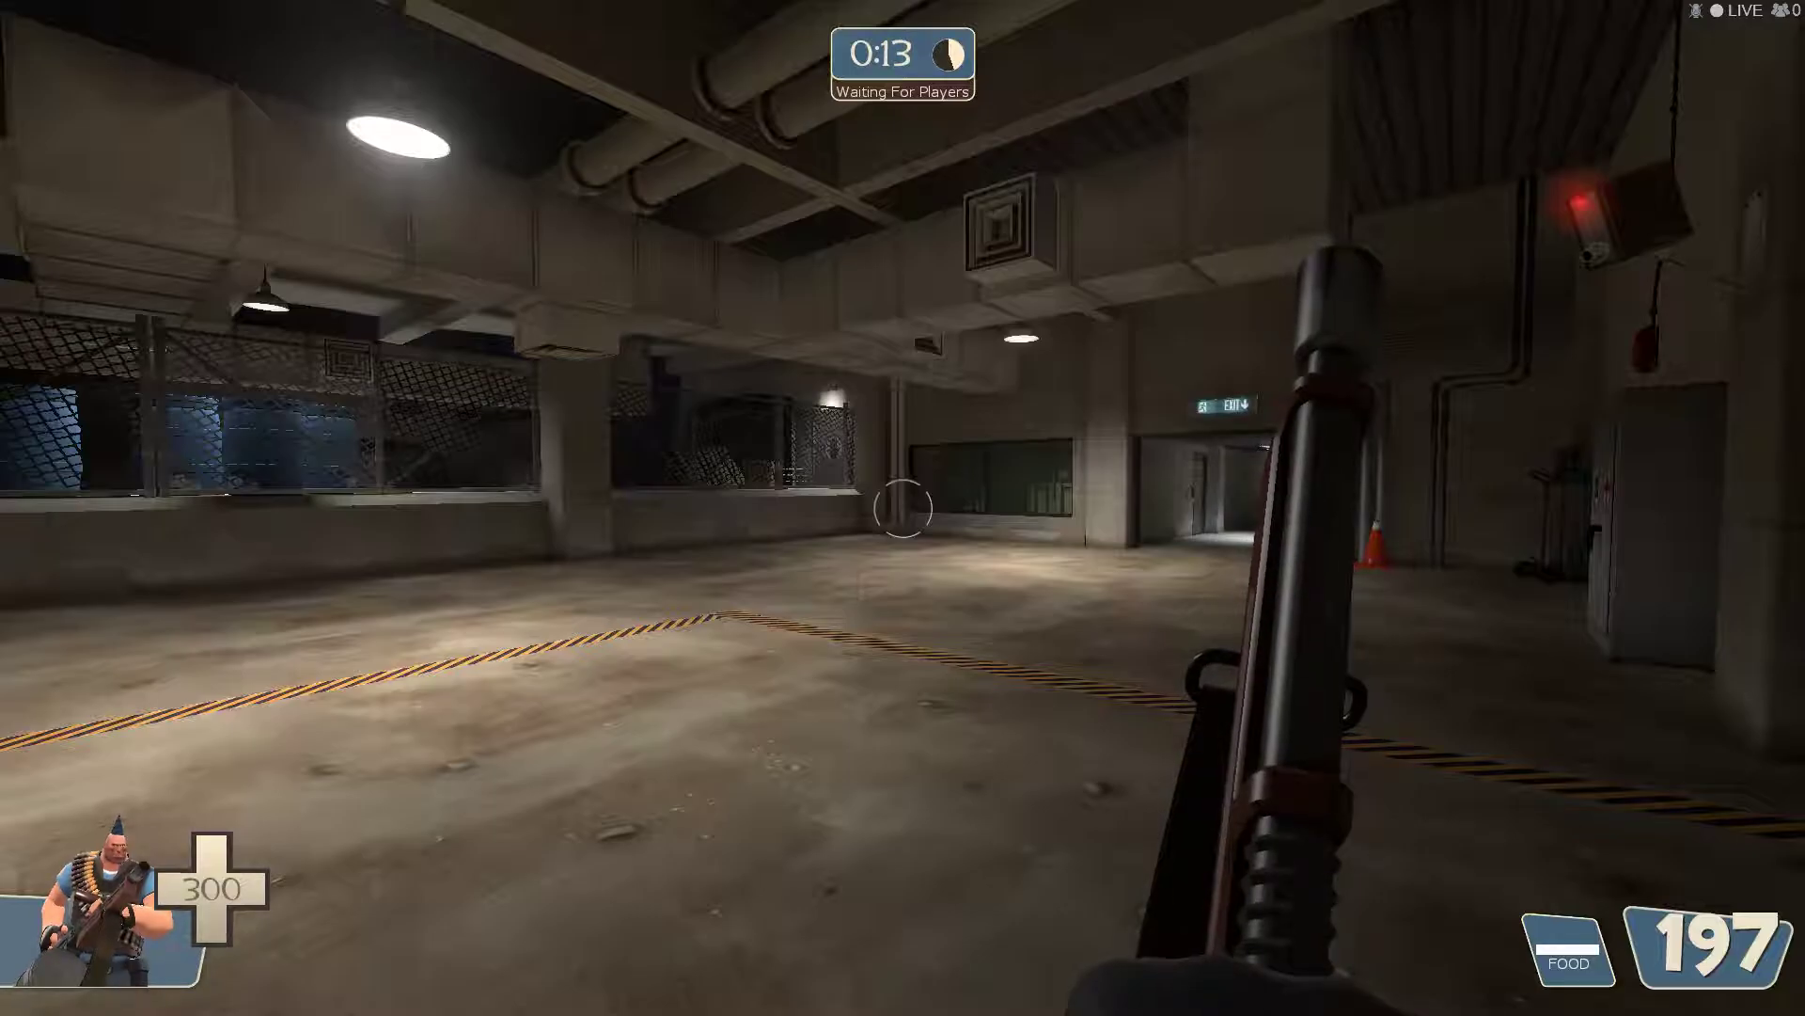
key(grave)
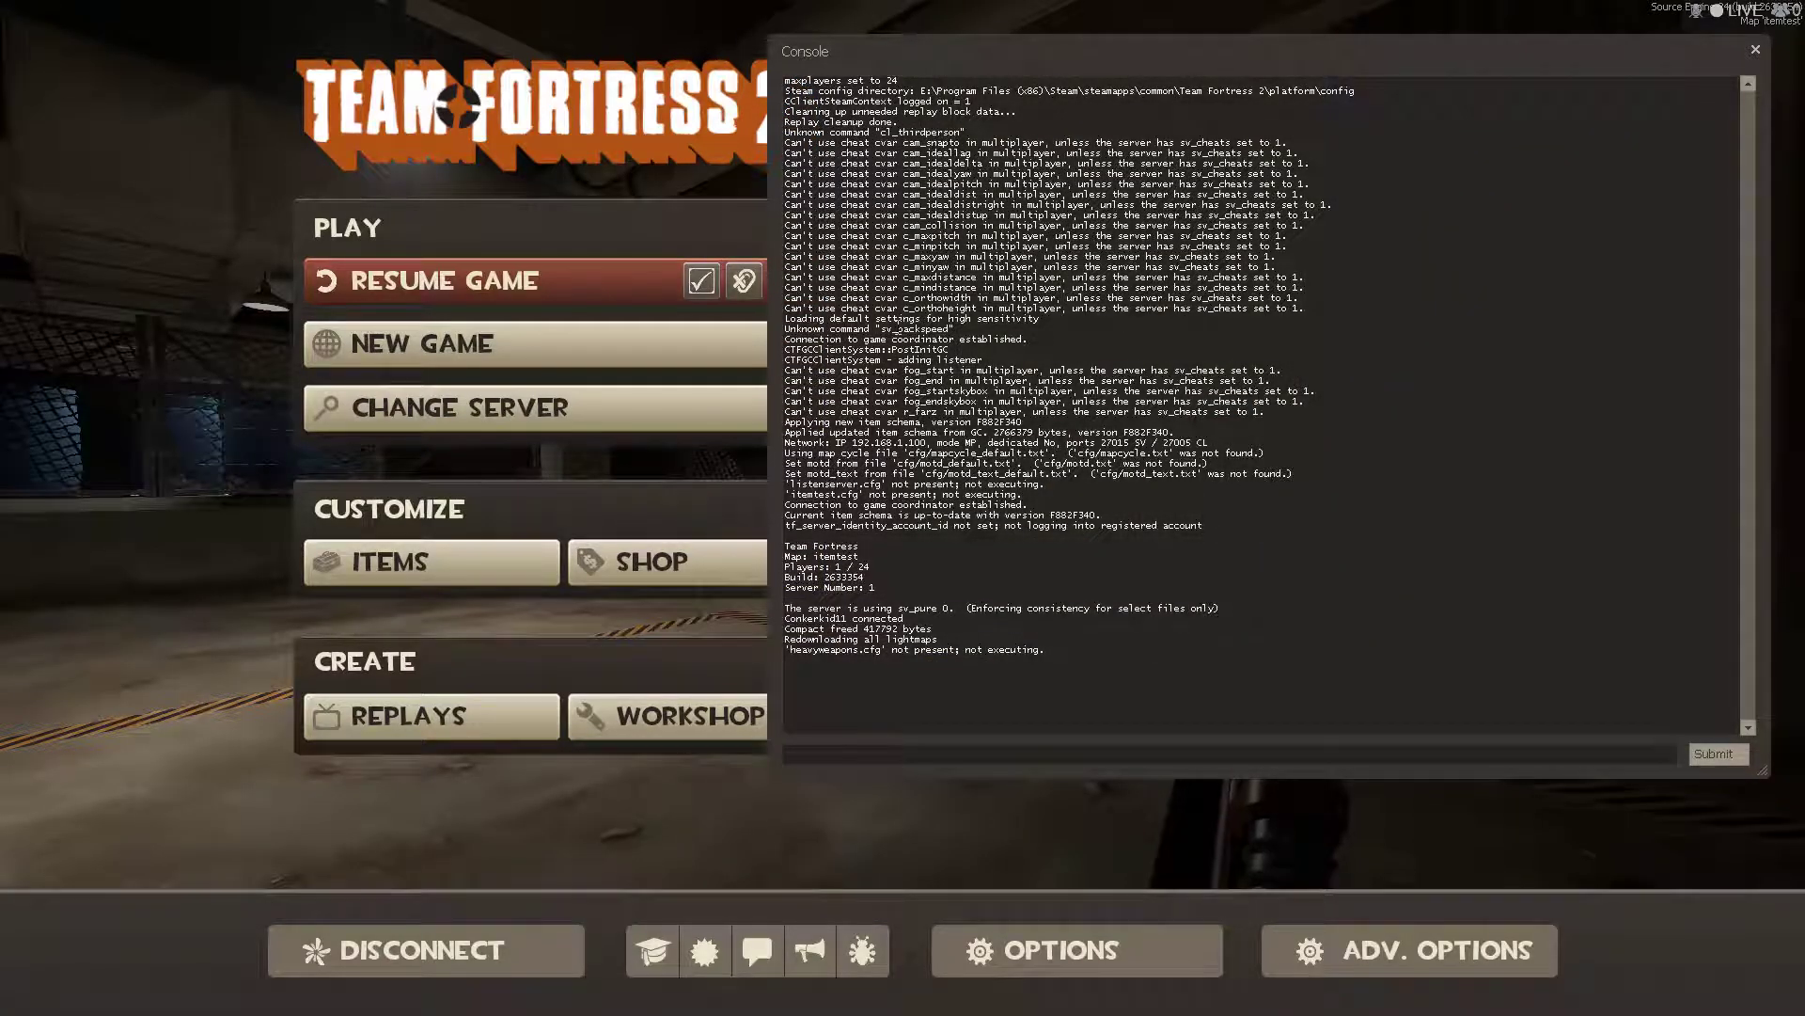
- Verify Enable developer console in the advanced keyboard options, then bring the console forward
key(grave)
key(grave)
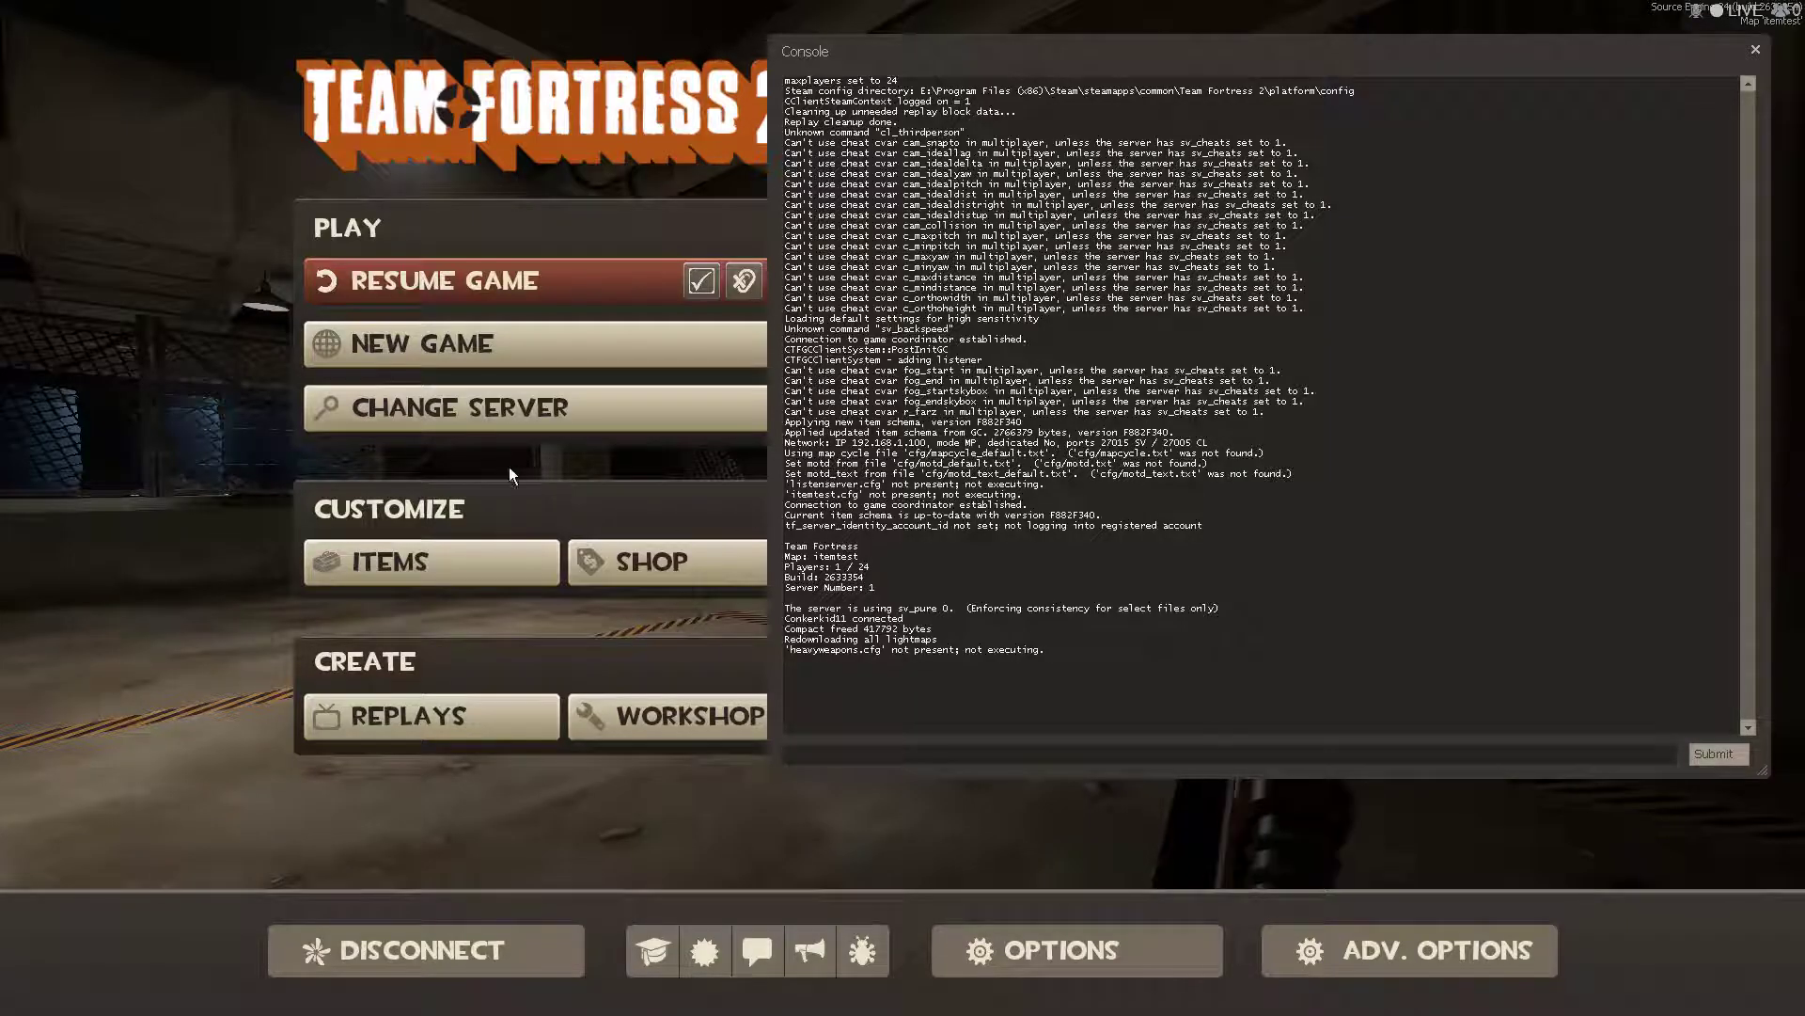
click(1075, 962)
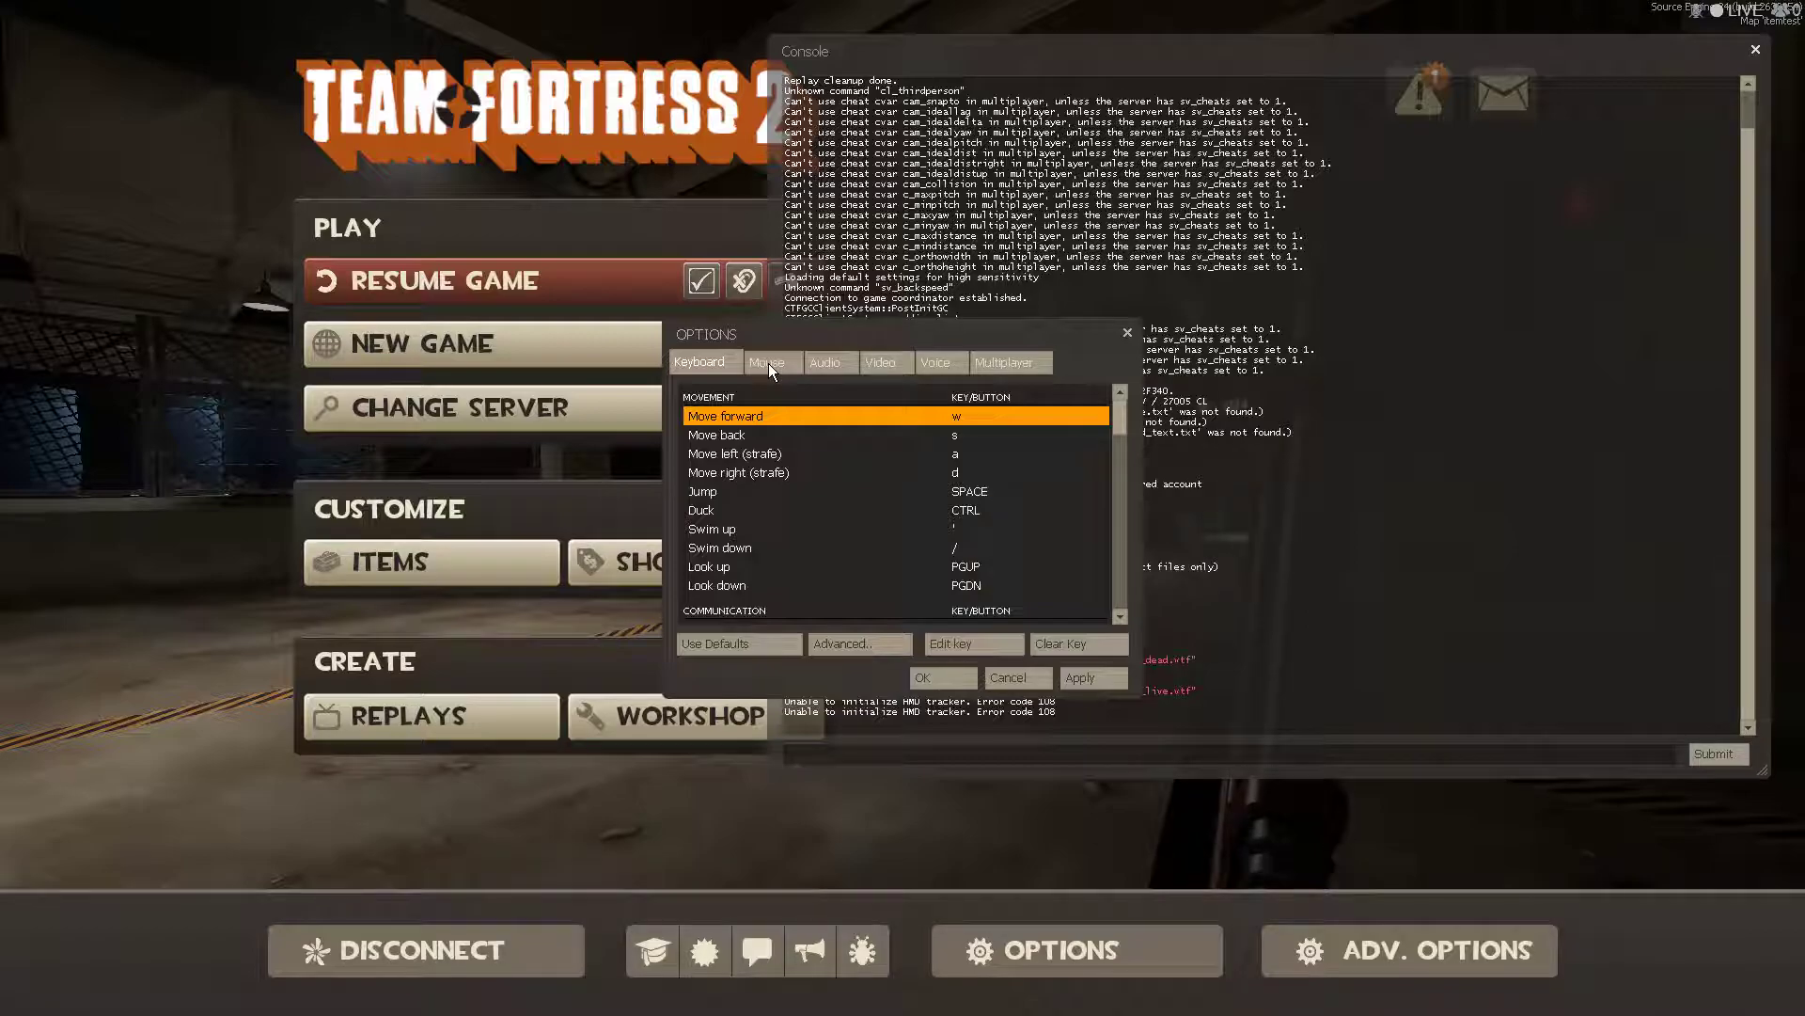
click(855, 647)
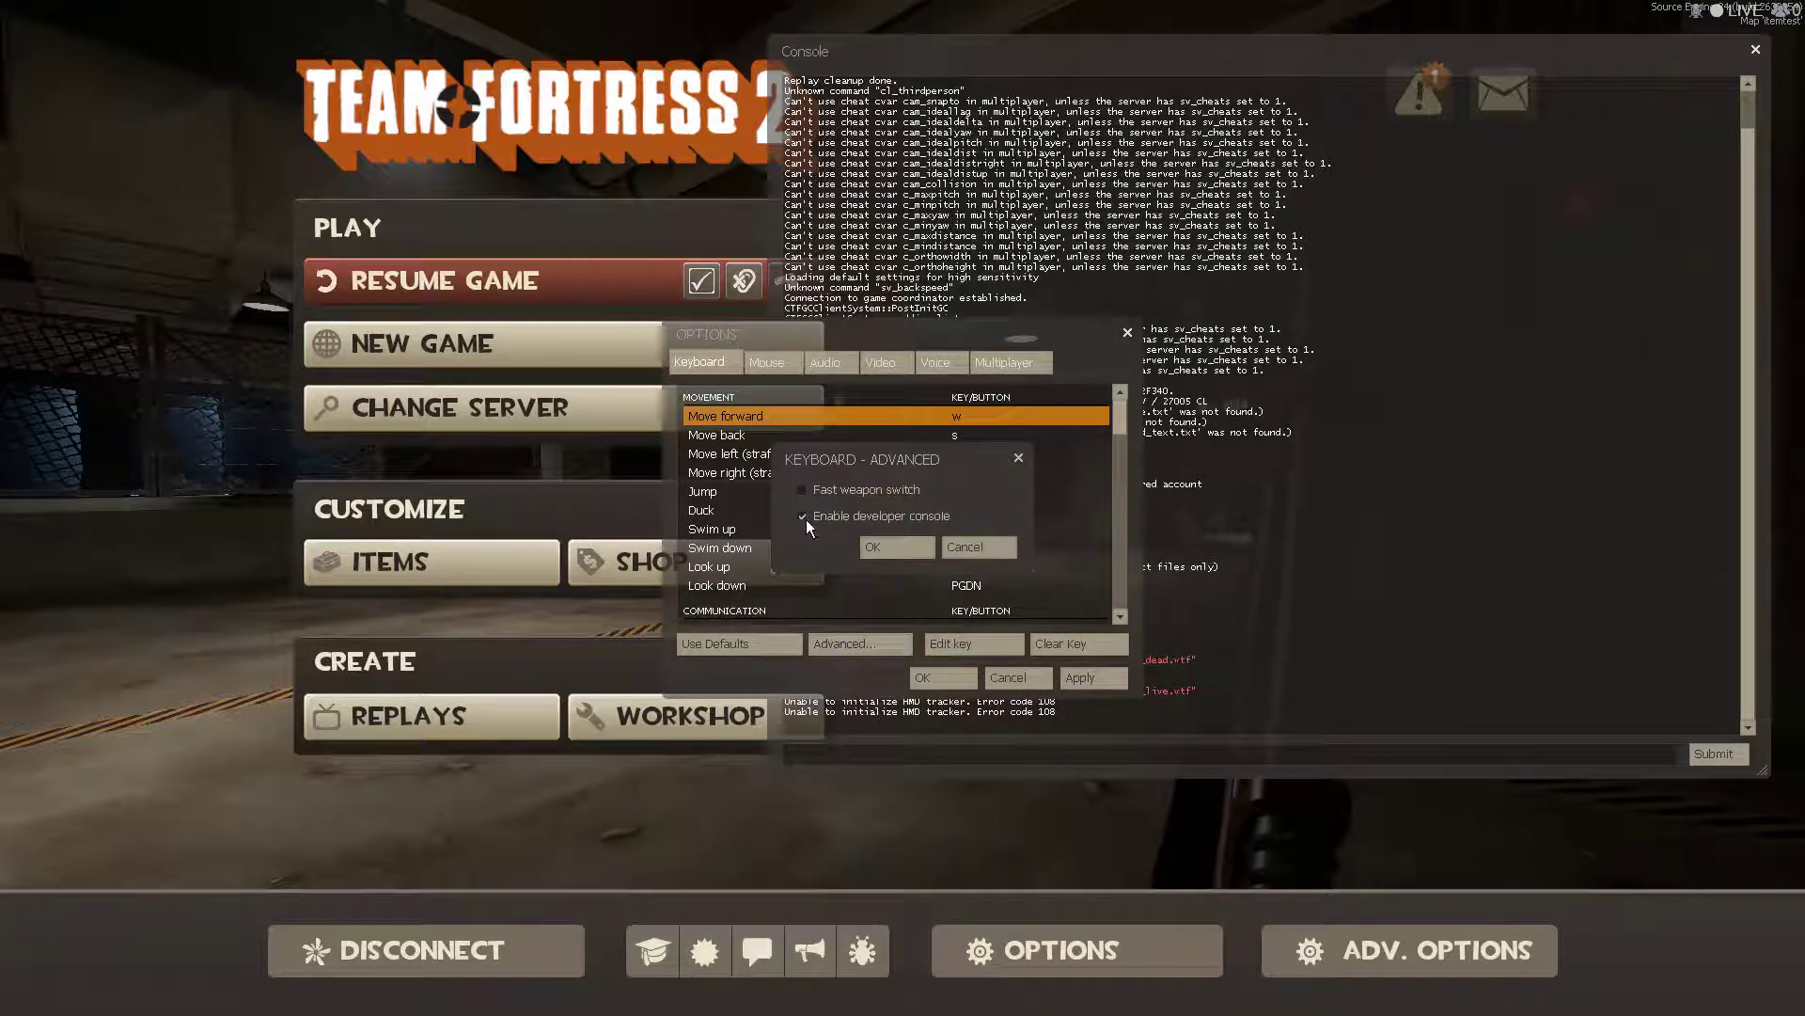
click(967, 547)
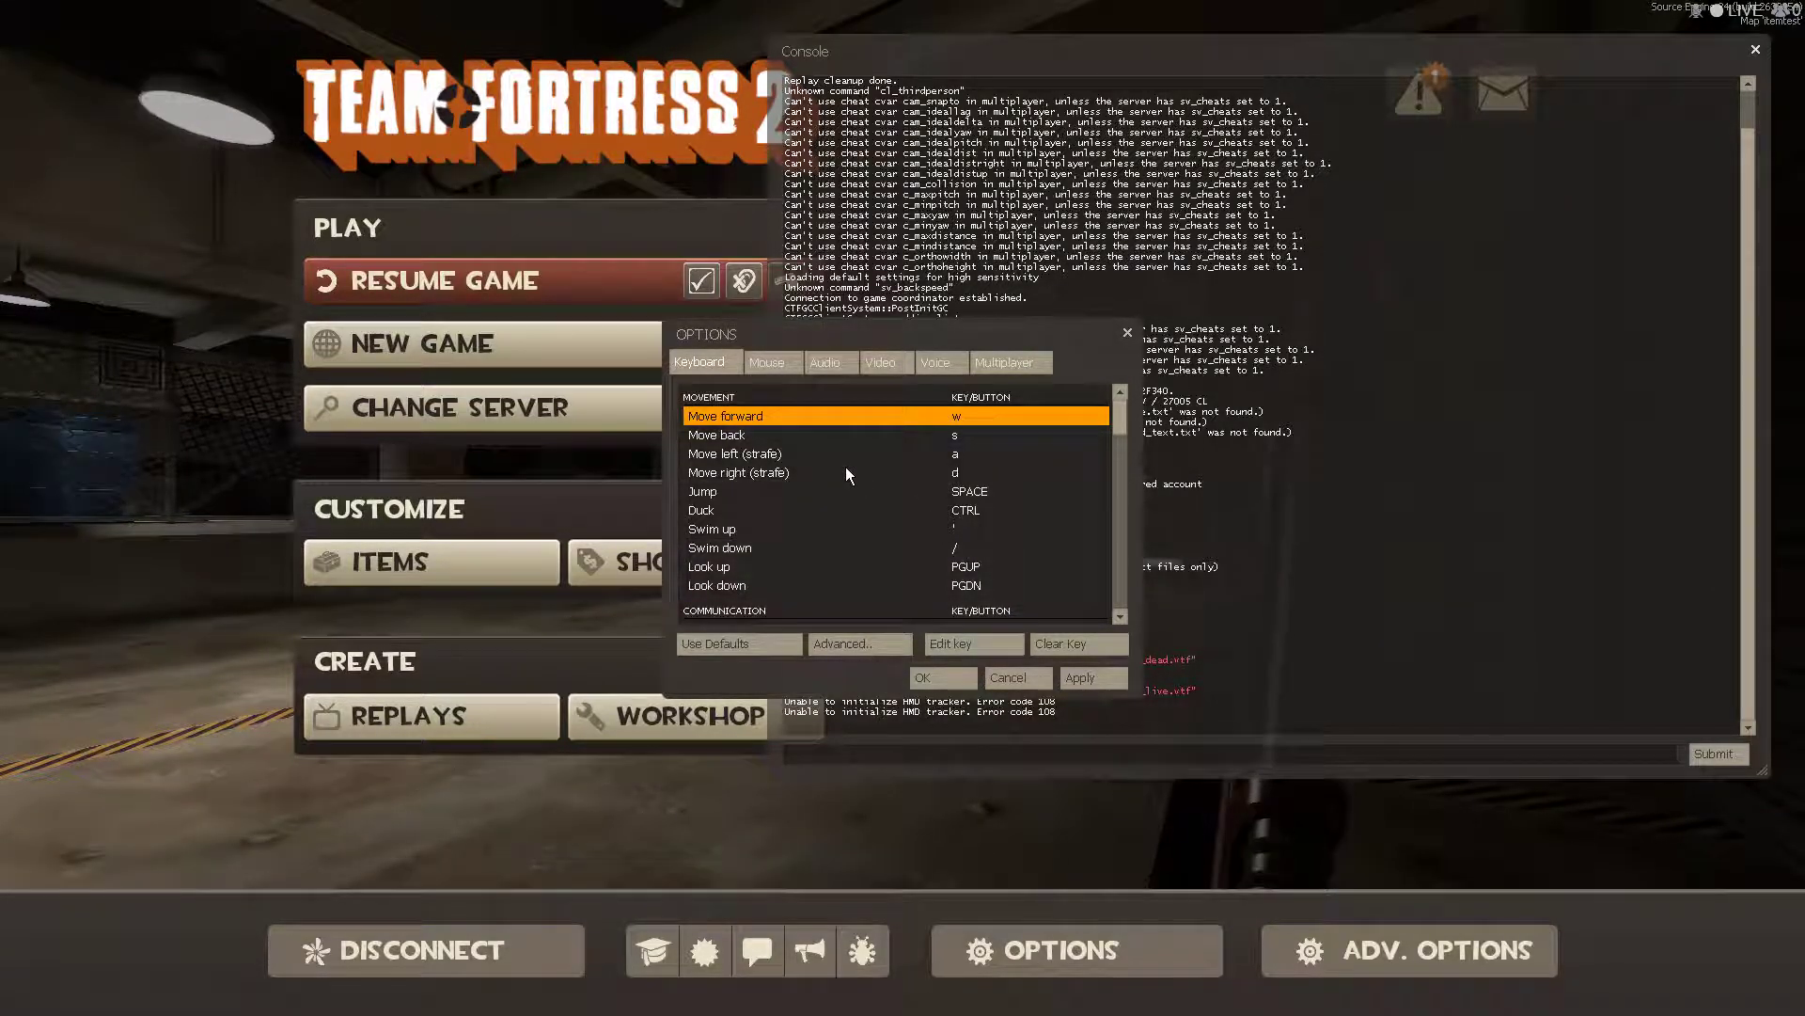
click(848, 647)
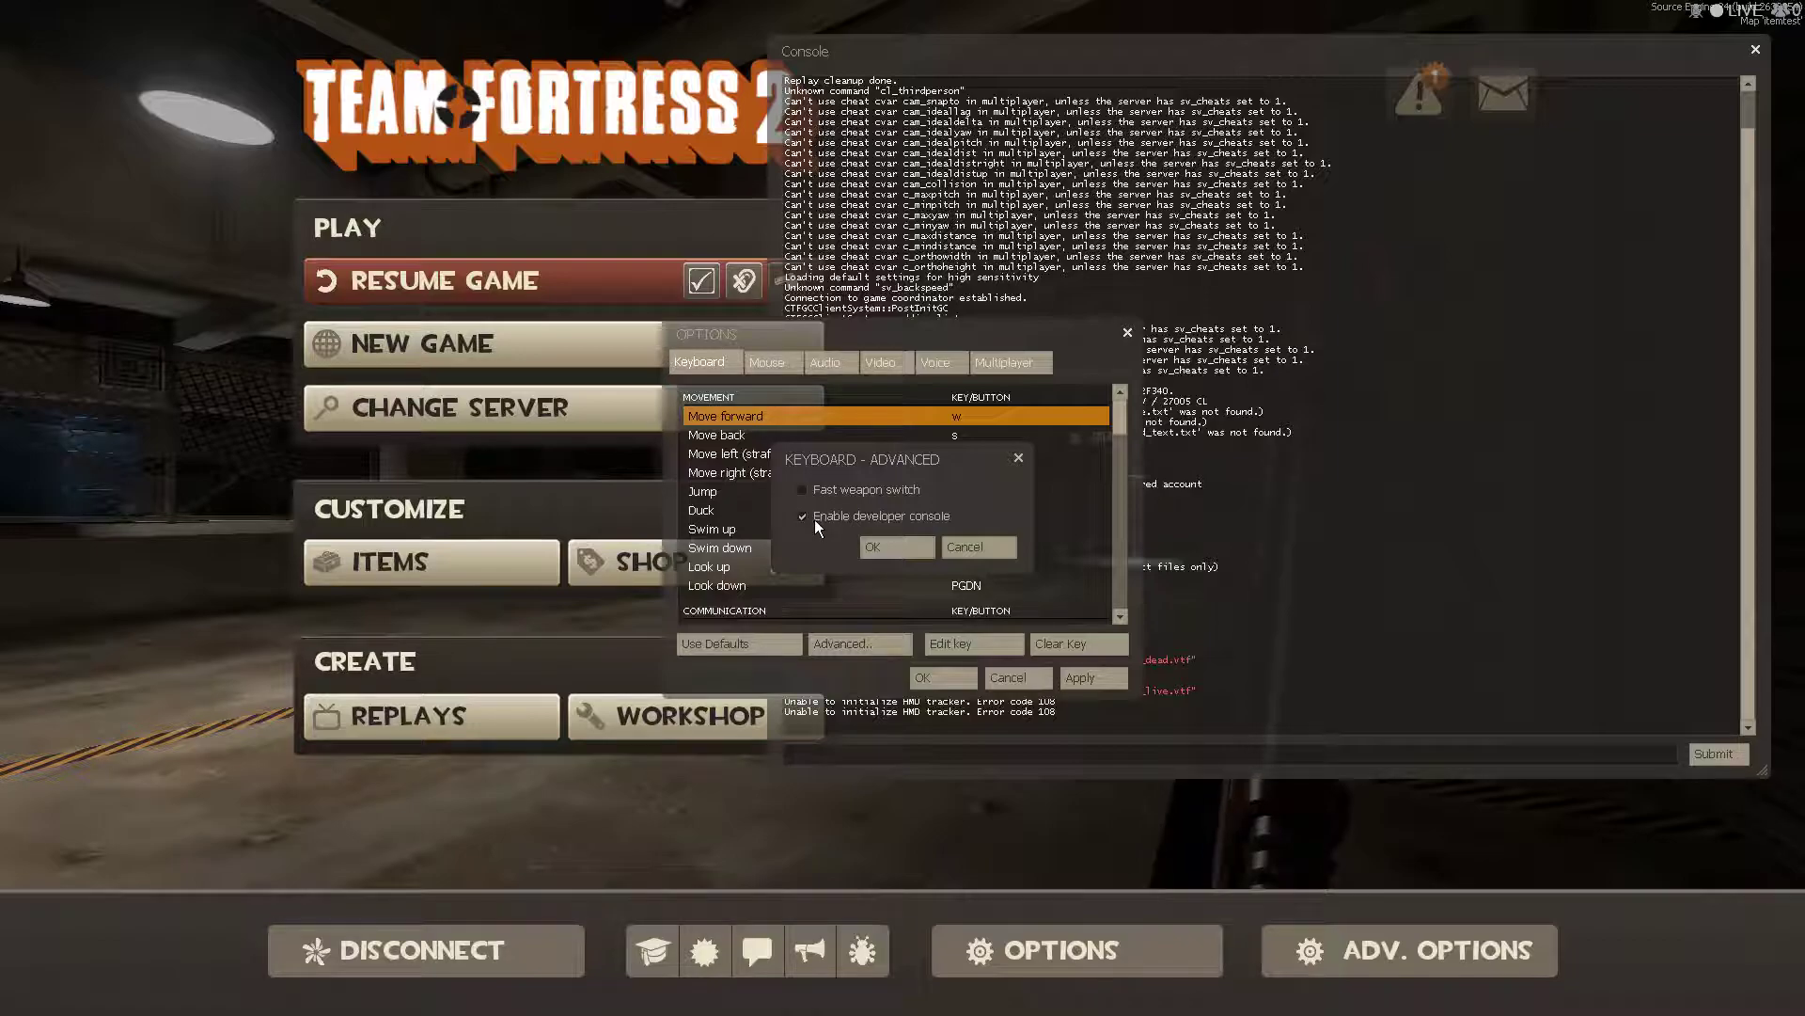
click(979, 545)
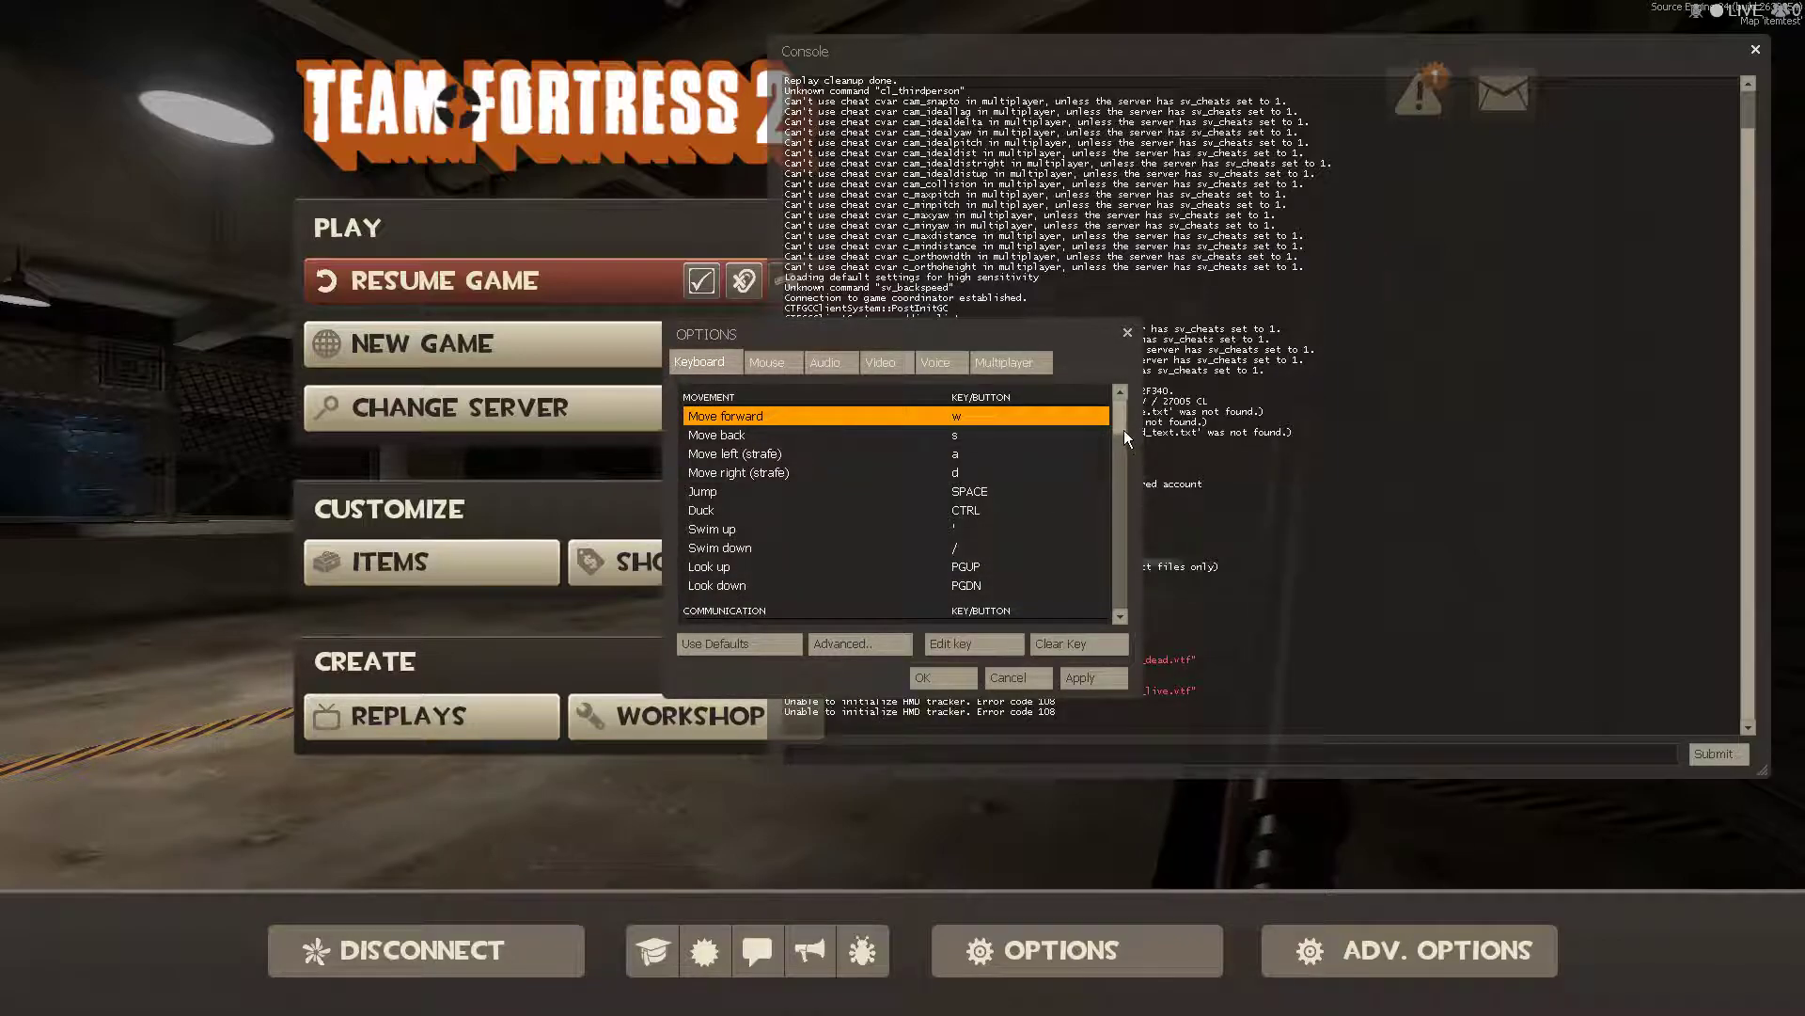
scroll(1125, 431, down, 3)
click(1033, 364)
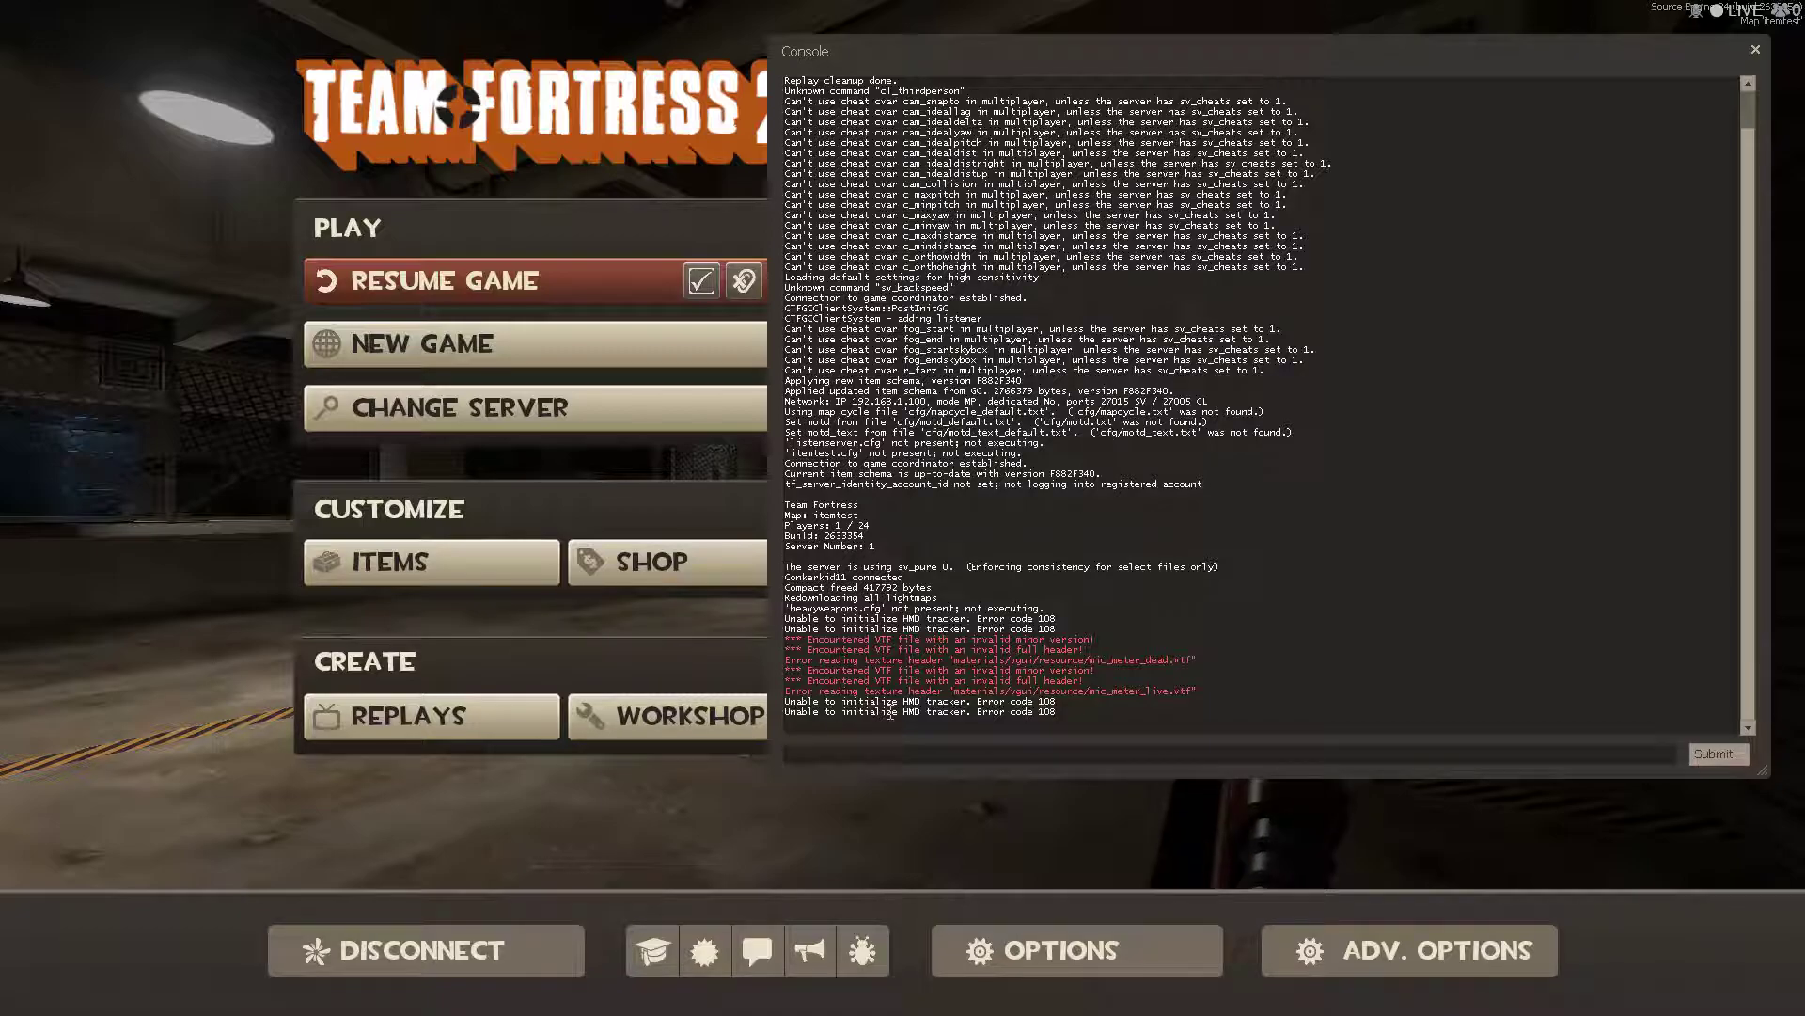
- Run itemtest in the console and set Item Testing to all classes
text(itemtest)
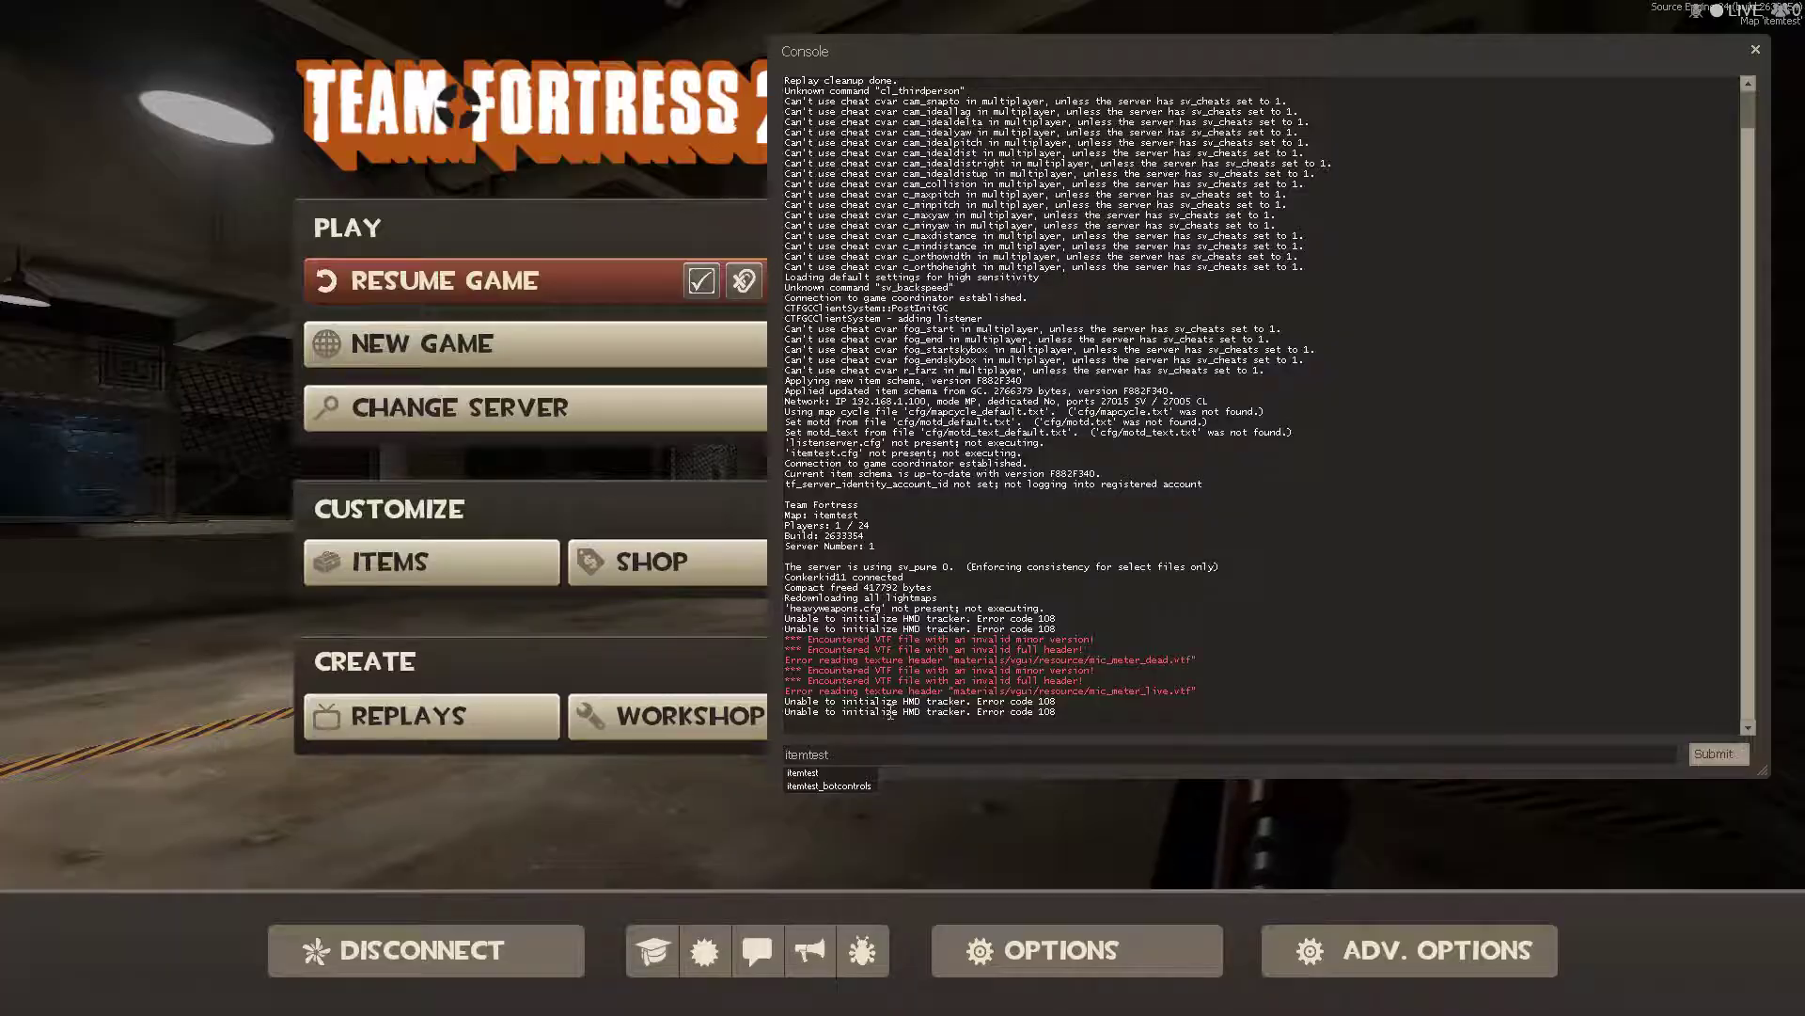
key(Return)
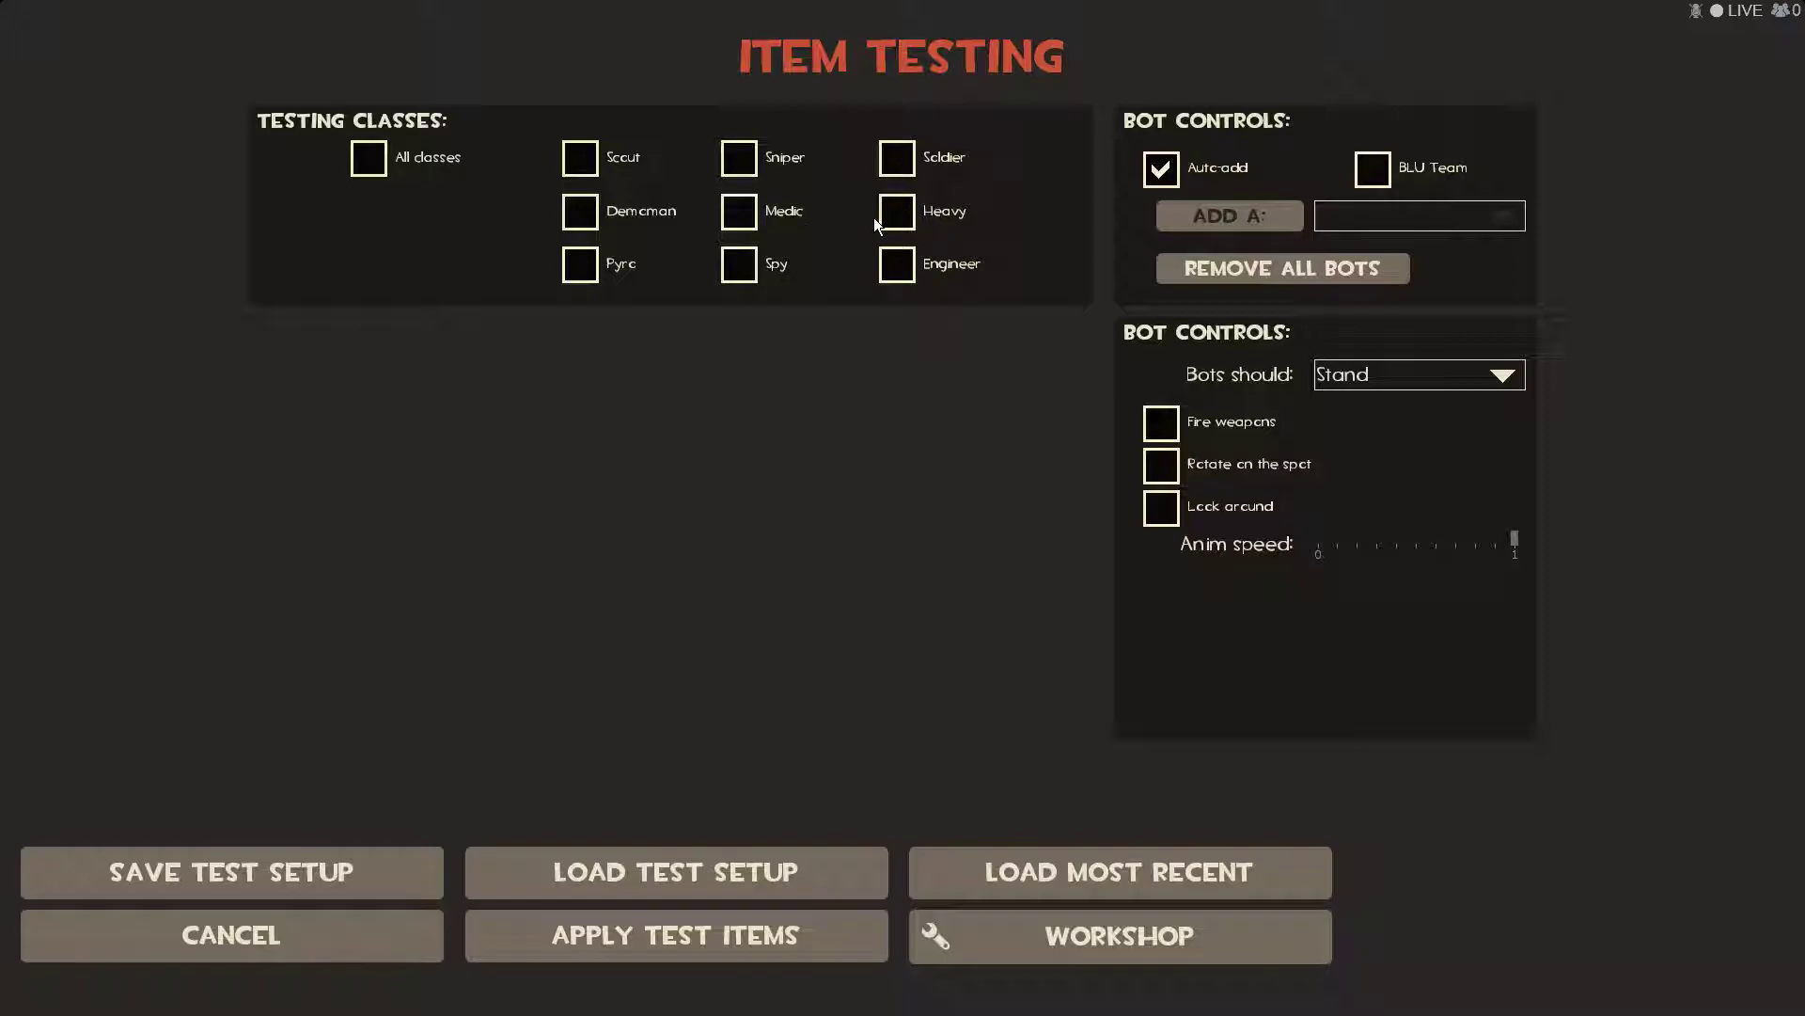
click(375, 160)
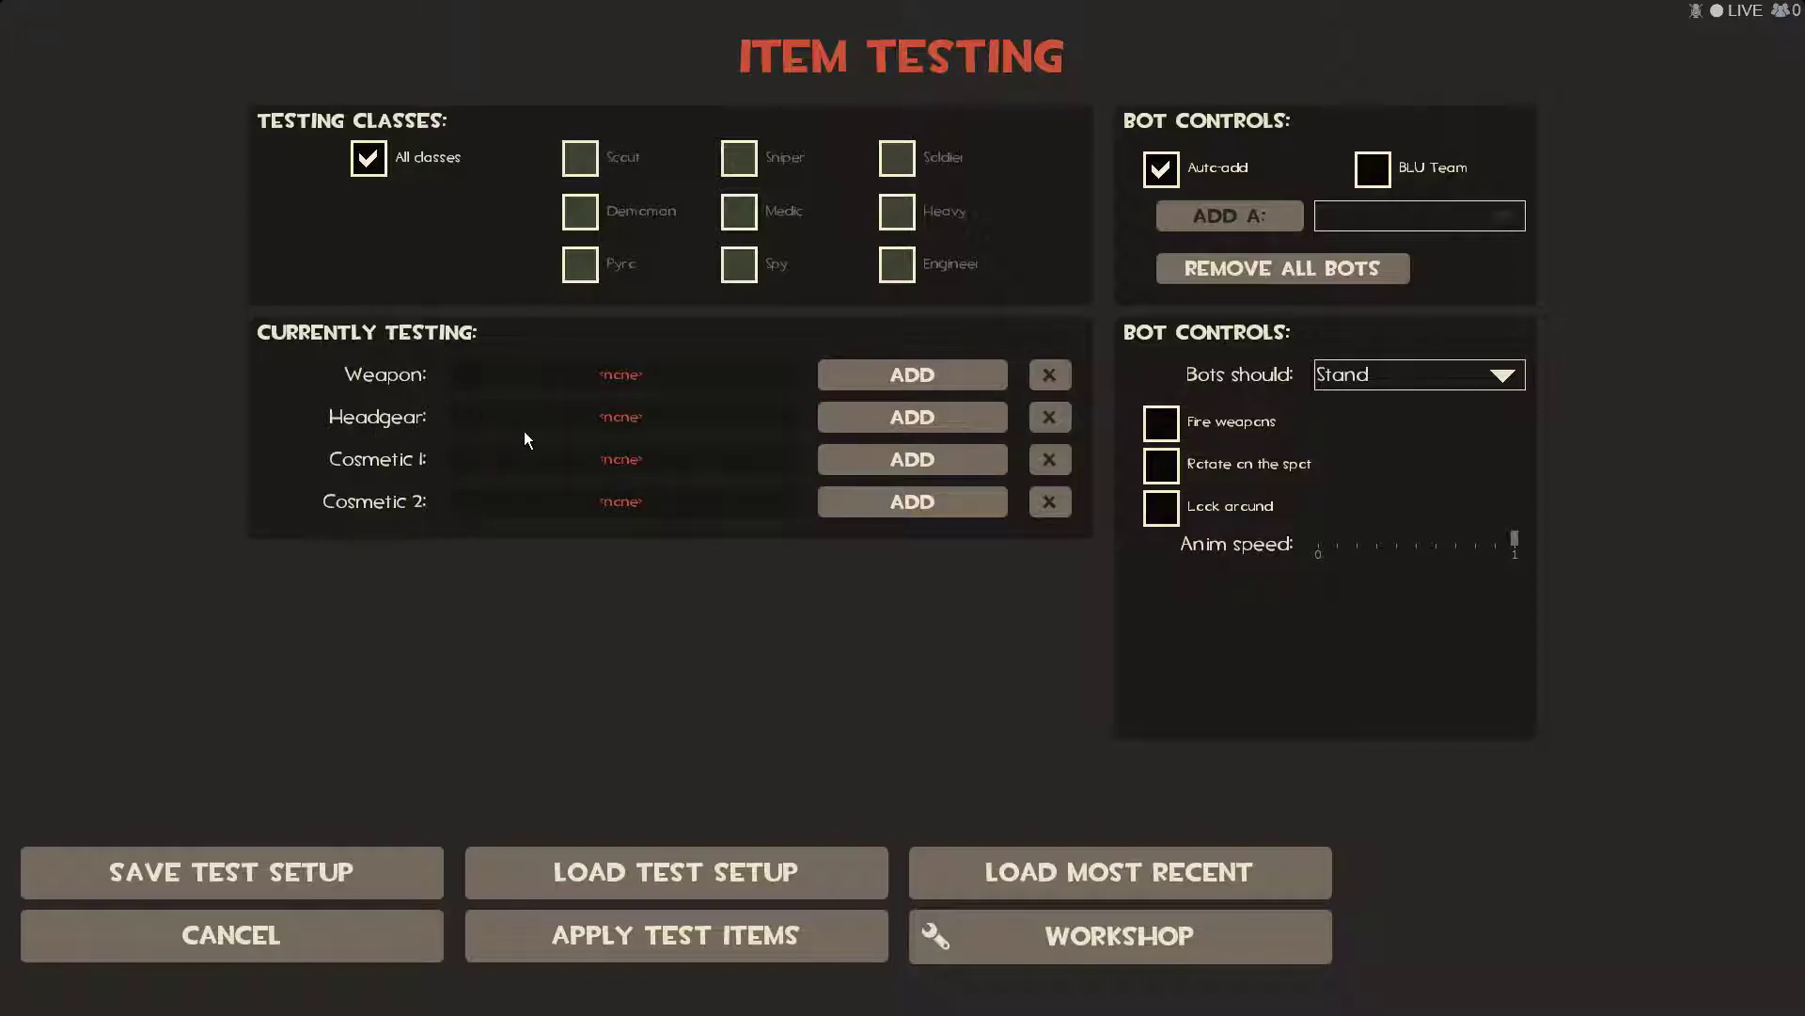
- Start adding a headgear item, open the model file browser, then cancel it
click(926, 425)
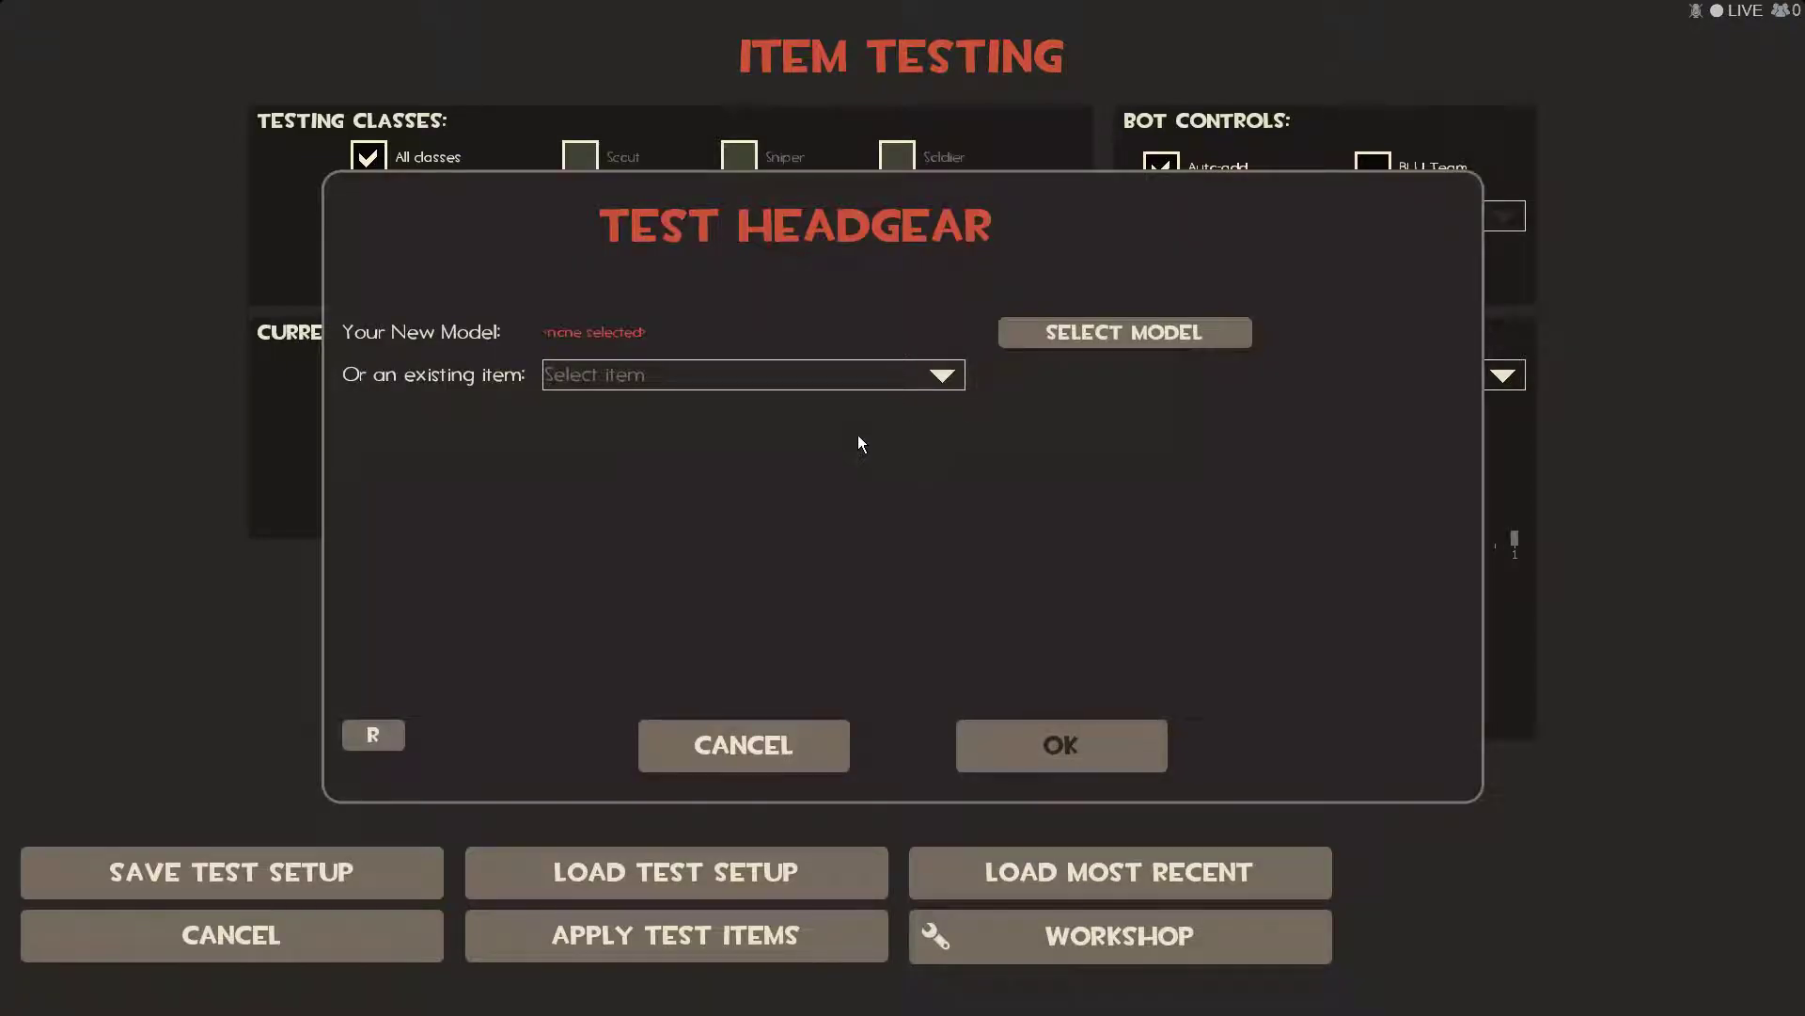
click(1027, 341)
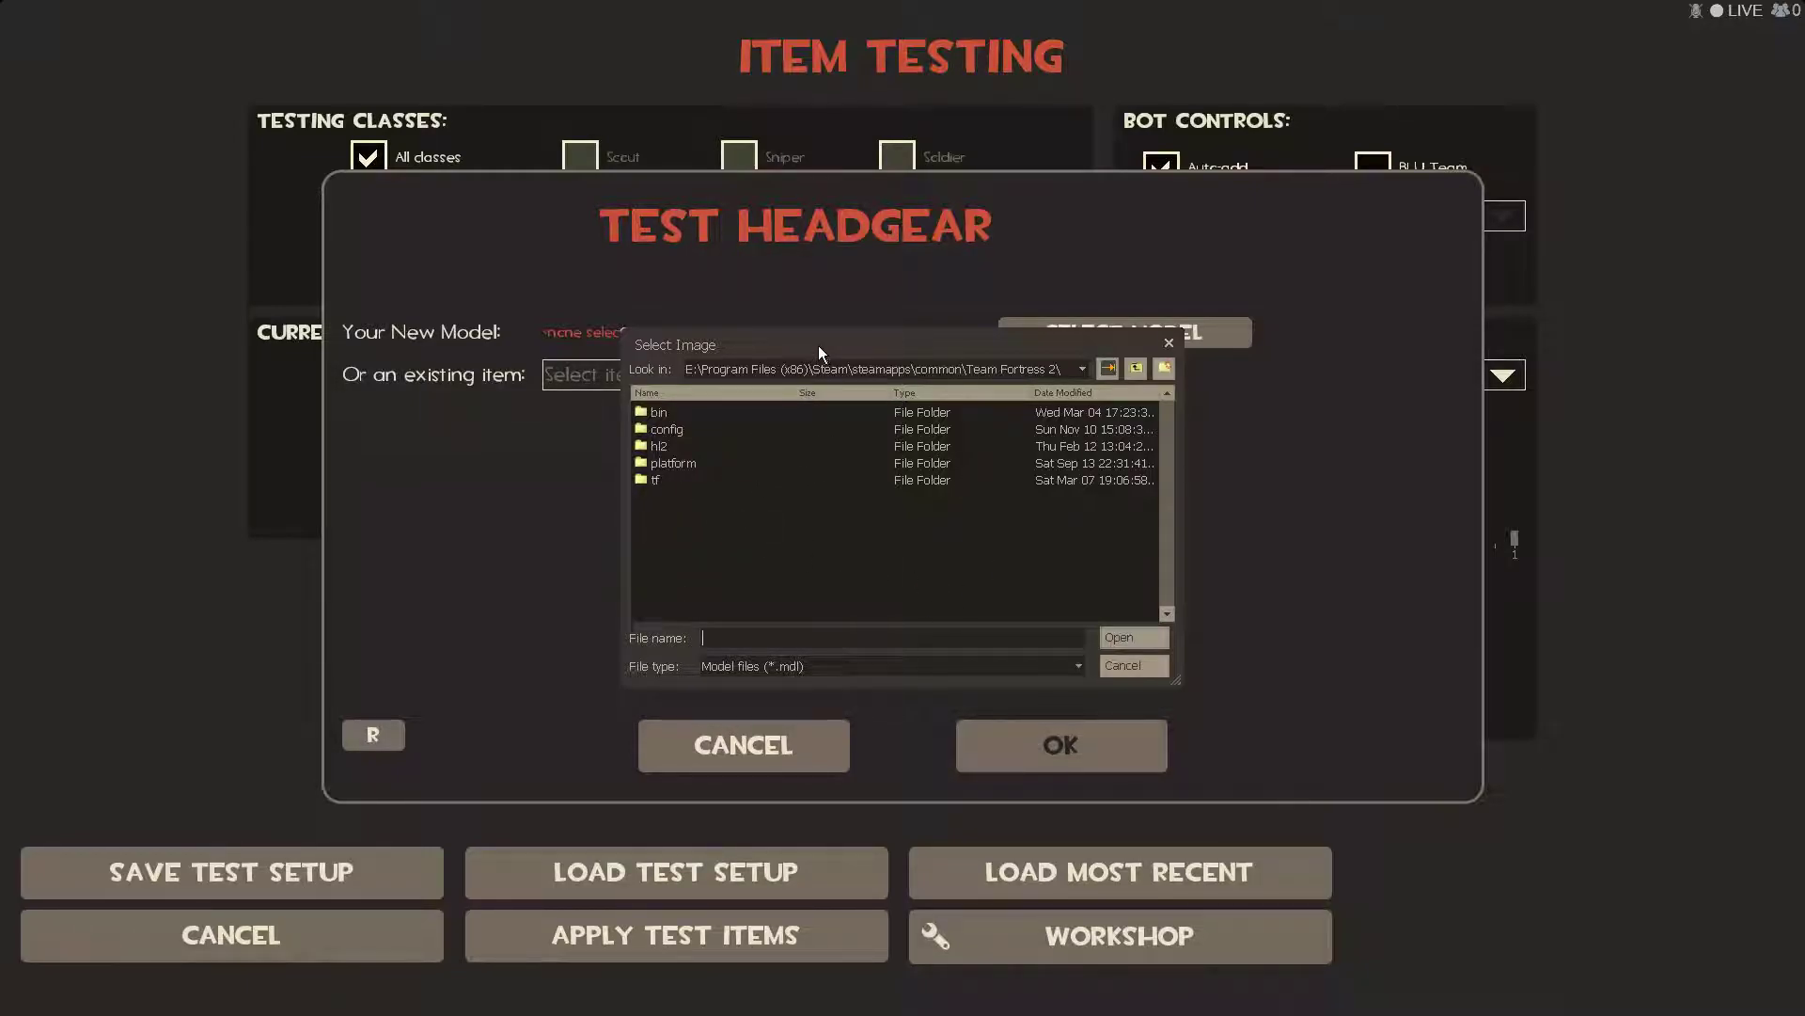
mouse_move(819, 347)
mouse_down()
mouse_move(776, 414)
mouse_move(798, 410)
mouse_move(821, 358)
mouse_move(806, 357)
mouse_up()
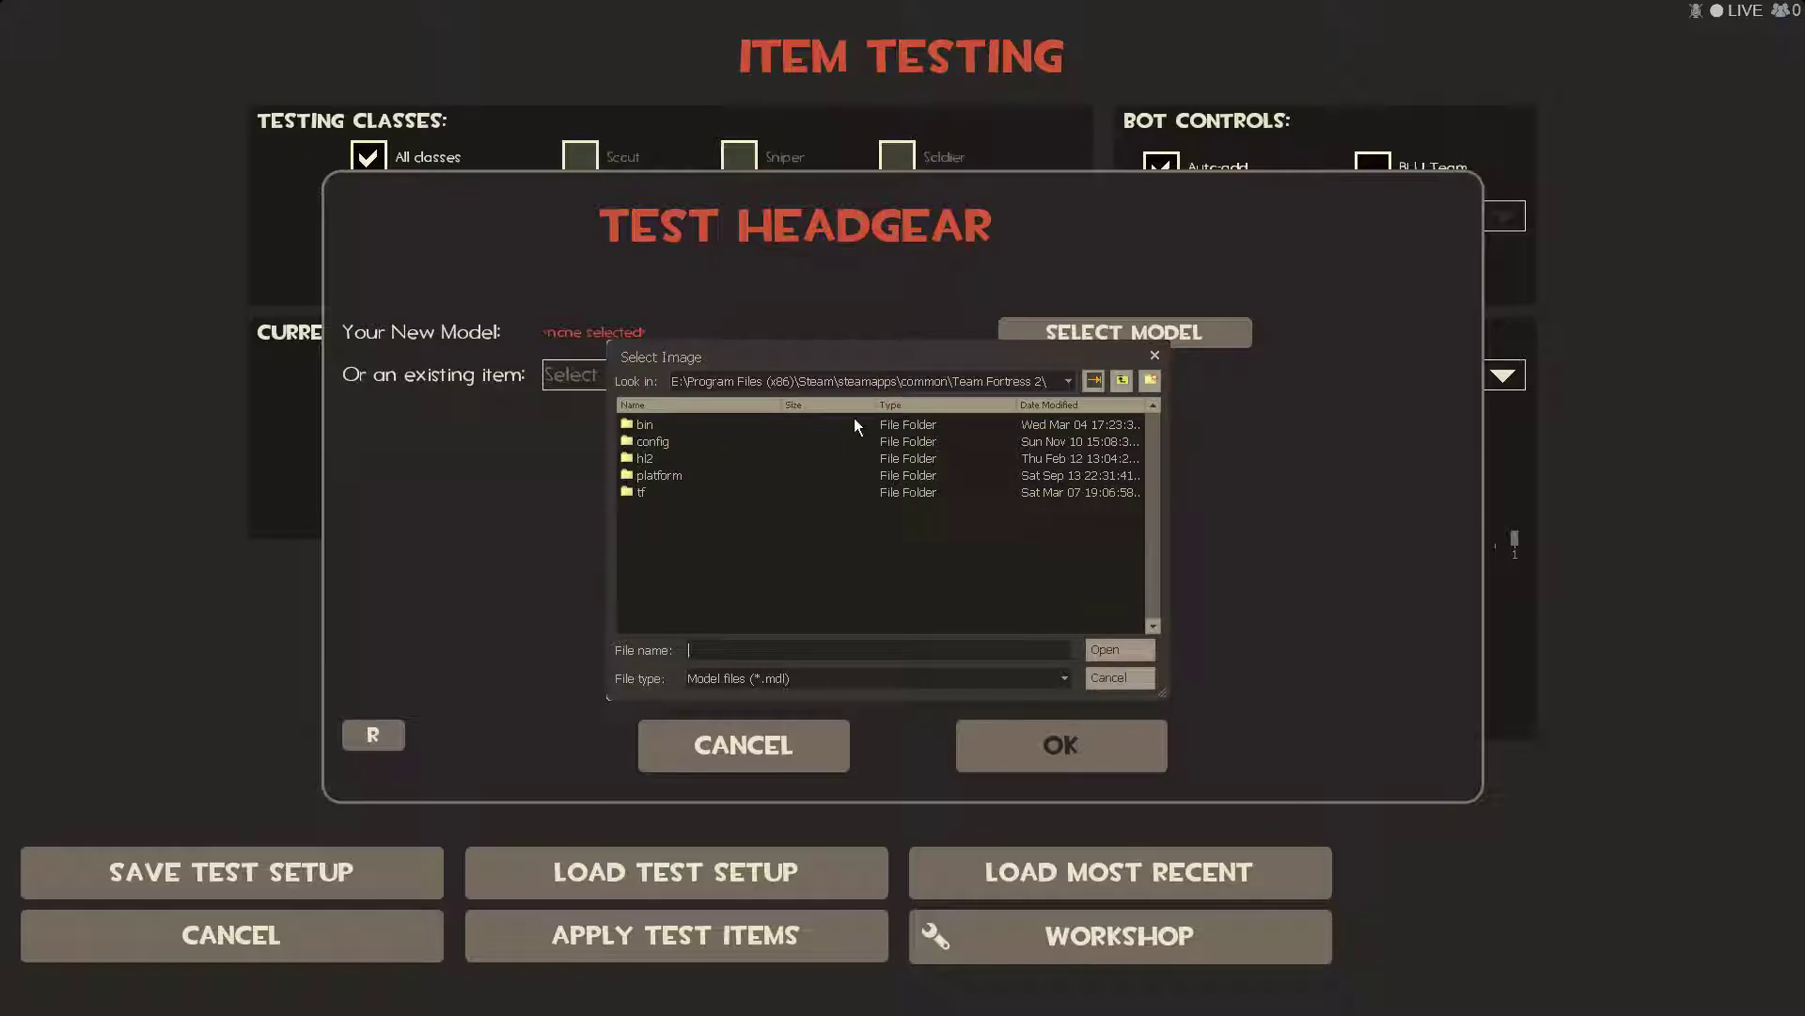
click(1098, 675)
- Close the headgear setup, try Heavy only, and reopen then close the model browser
click(715, 731)
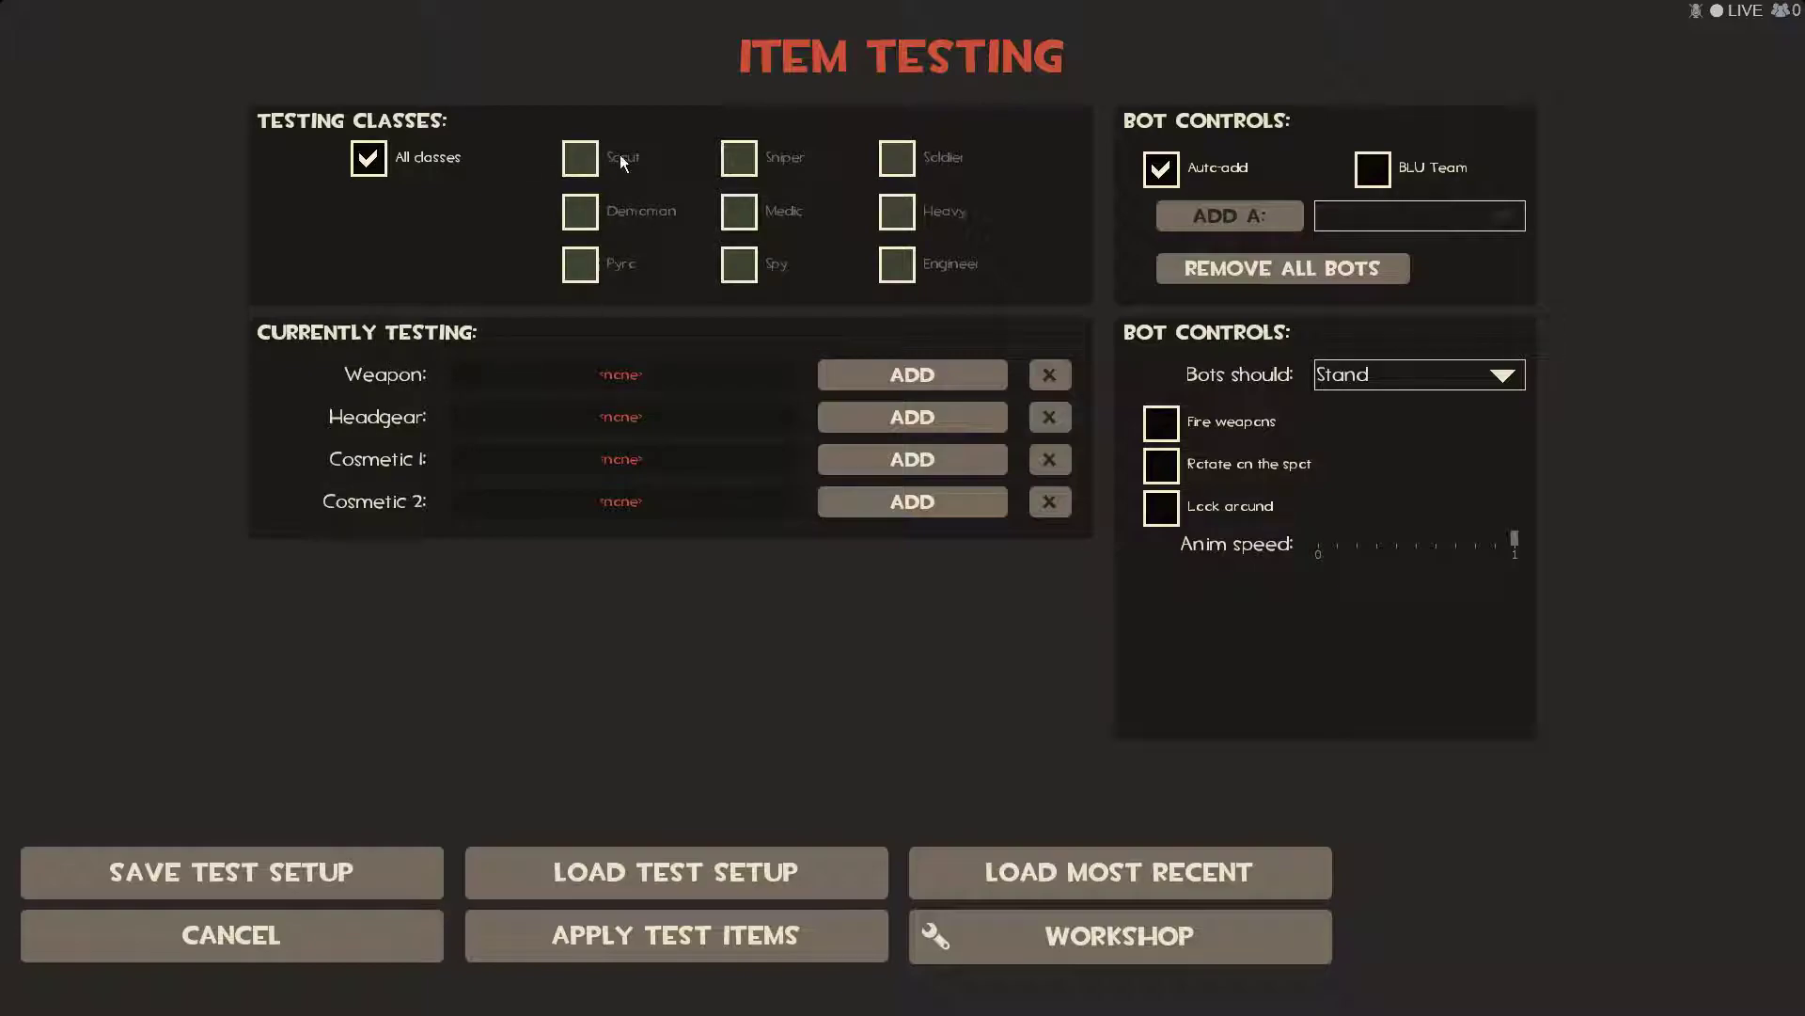
click(381, 167)
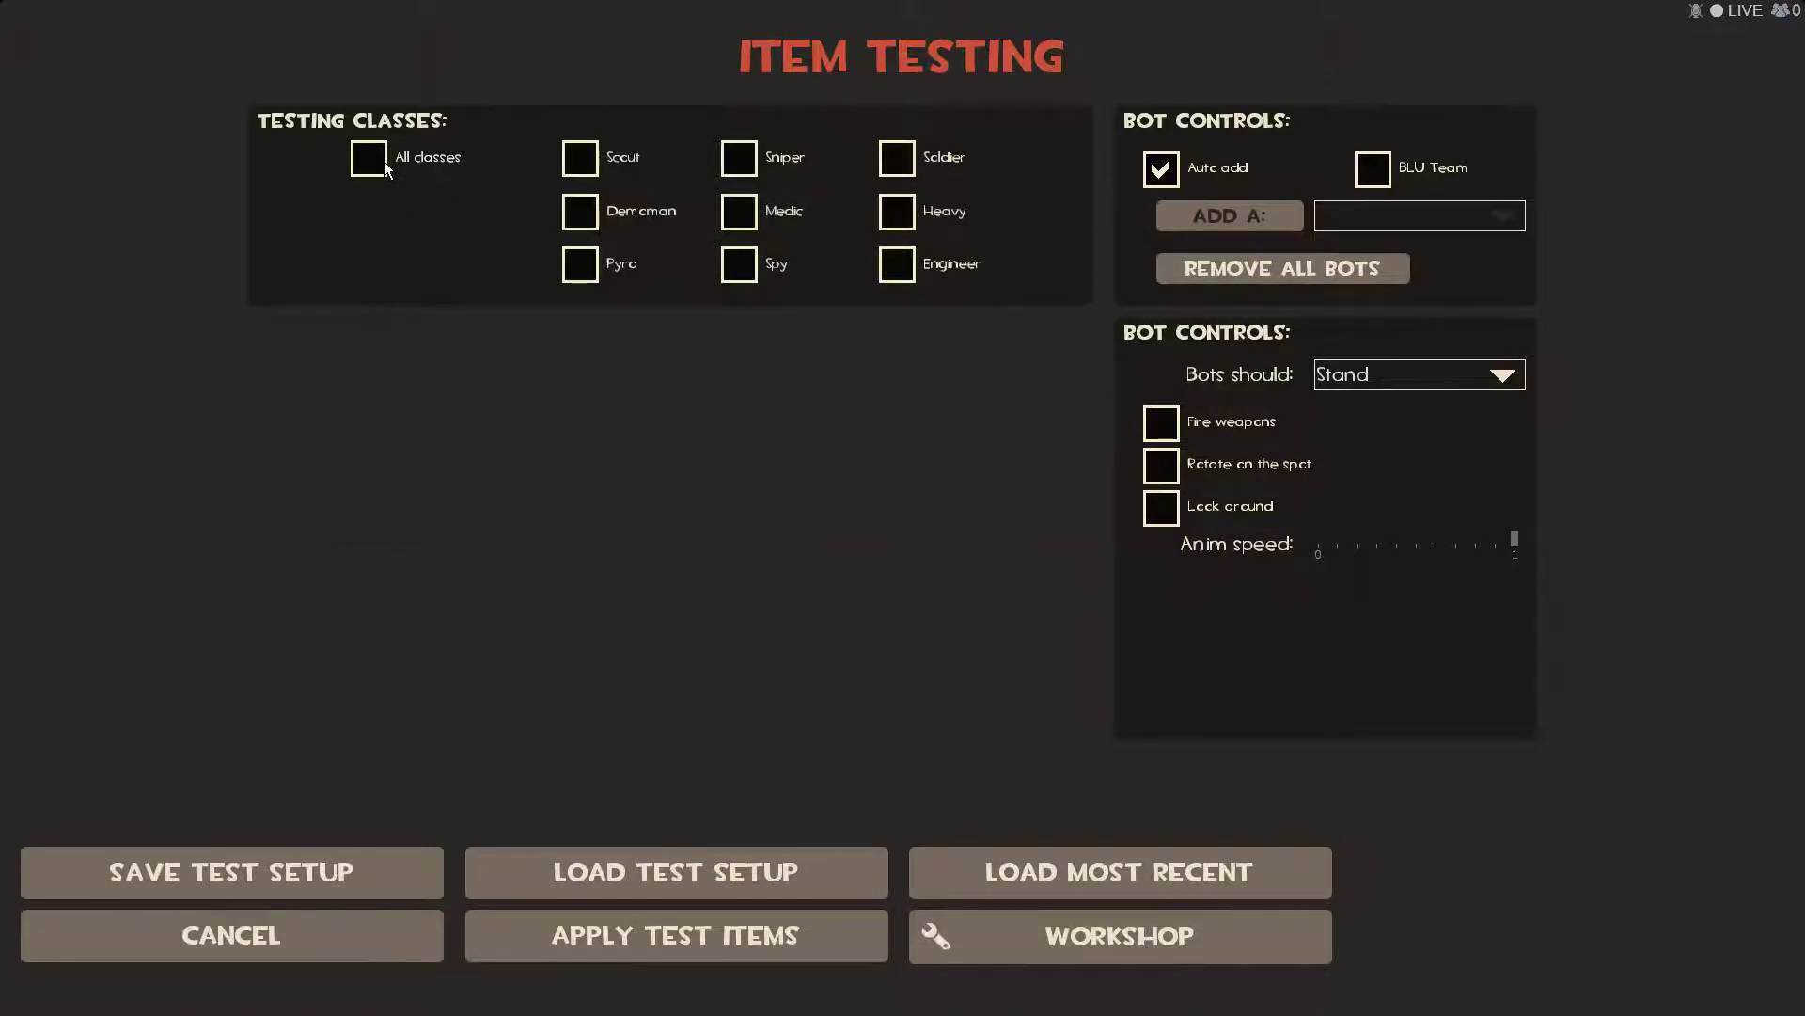
click(918, 218)
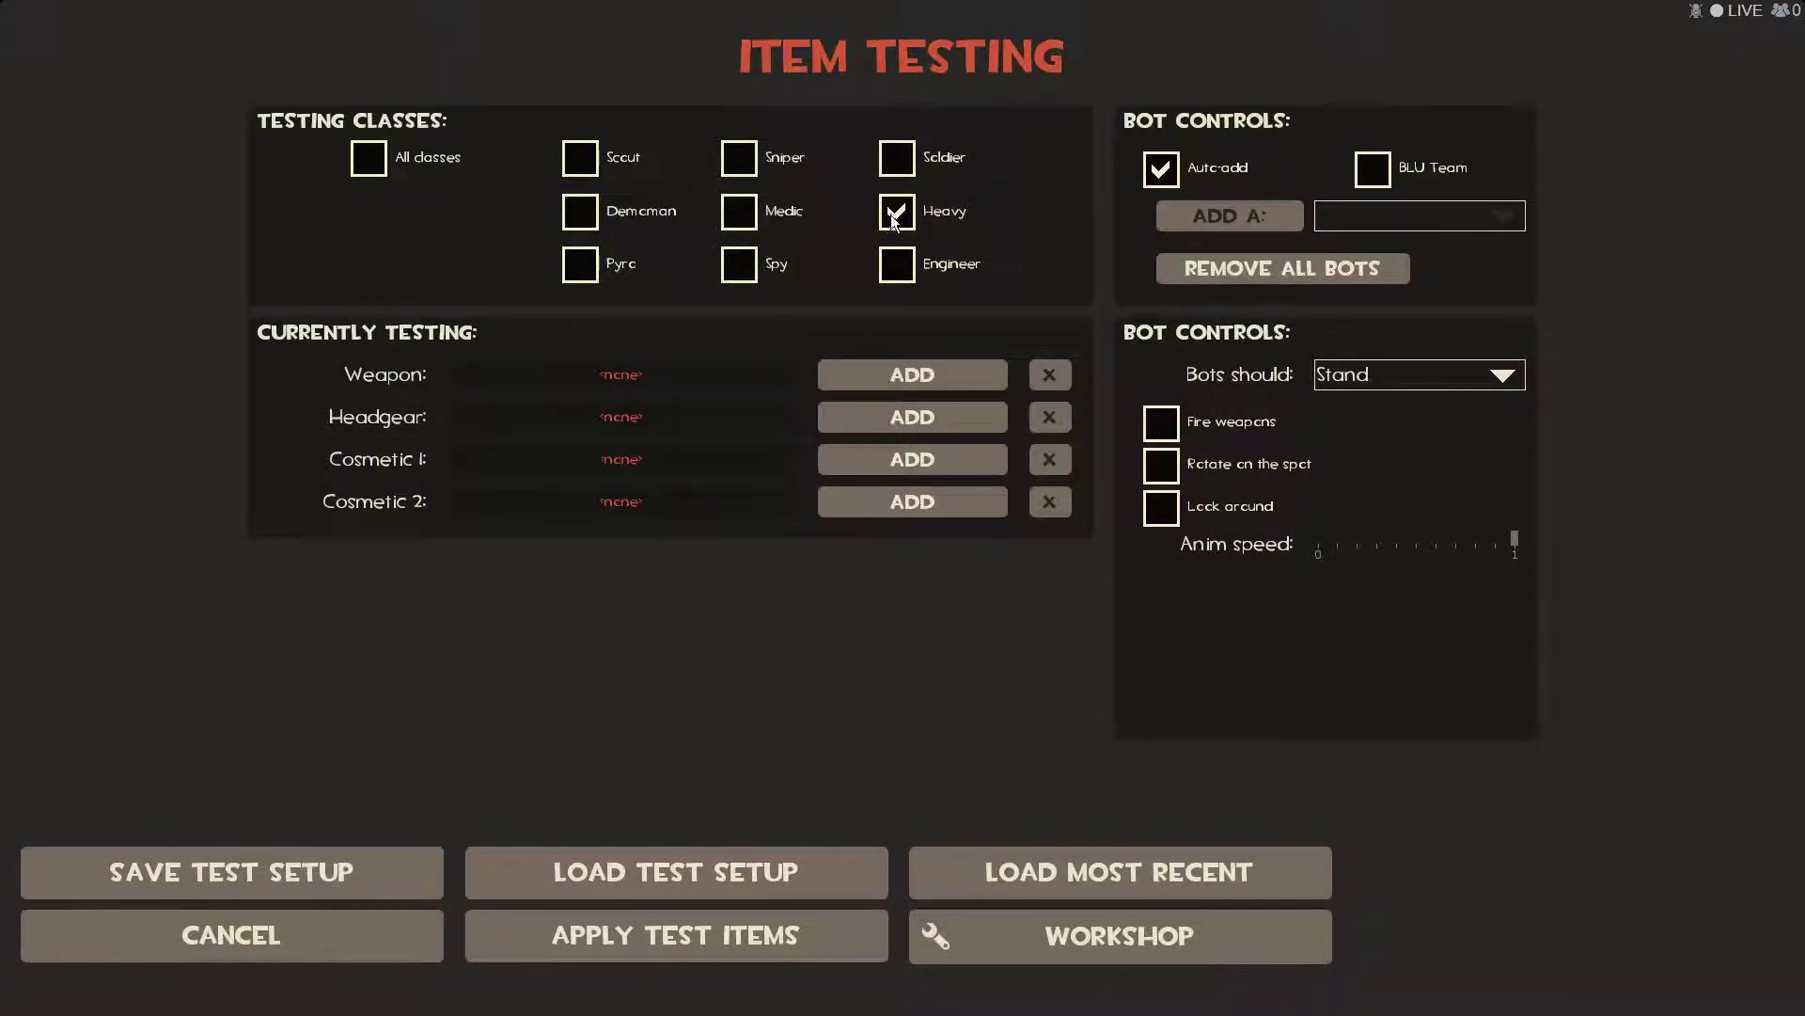
click(904, 424)
click(1093, 345)
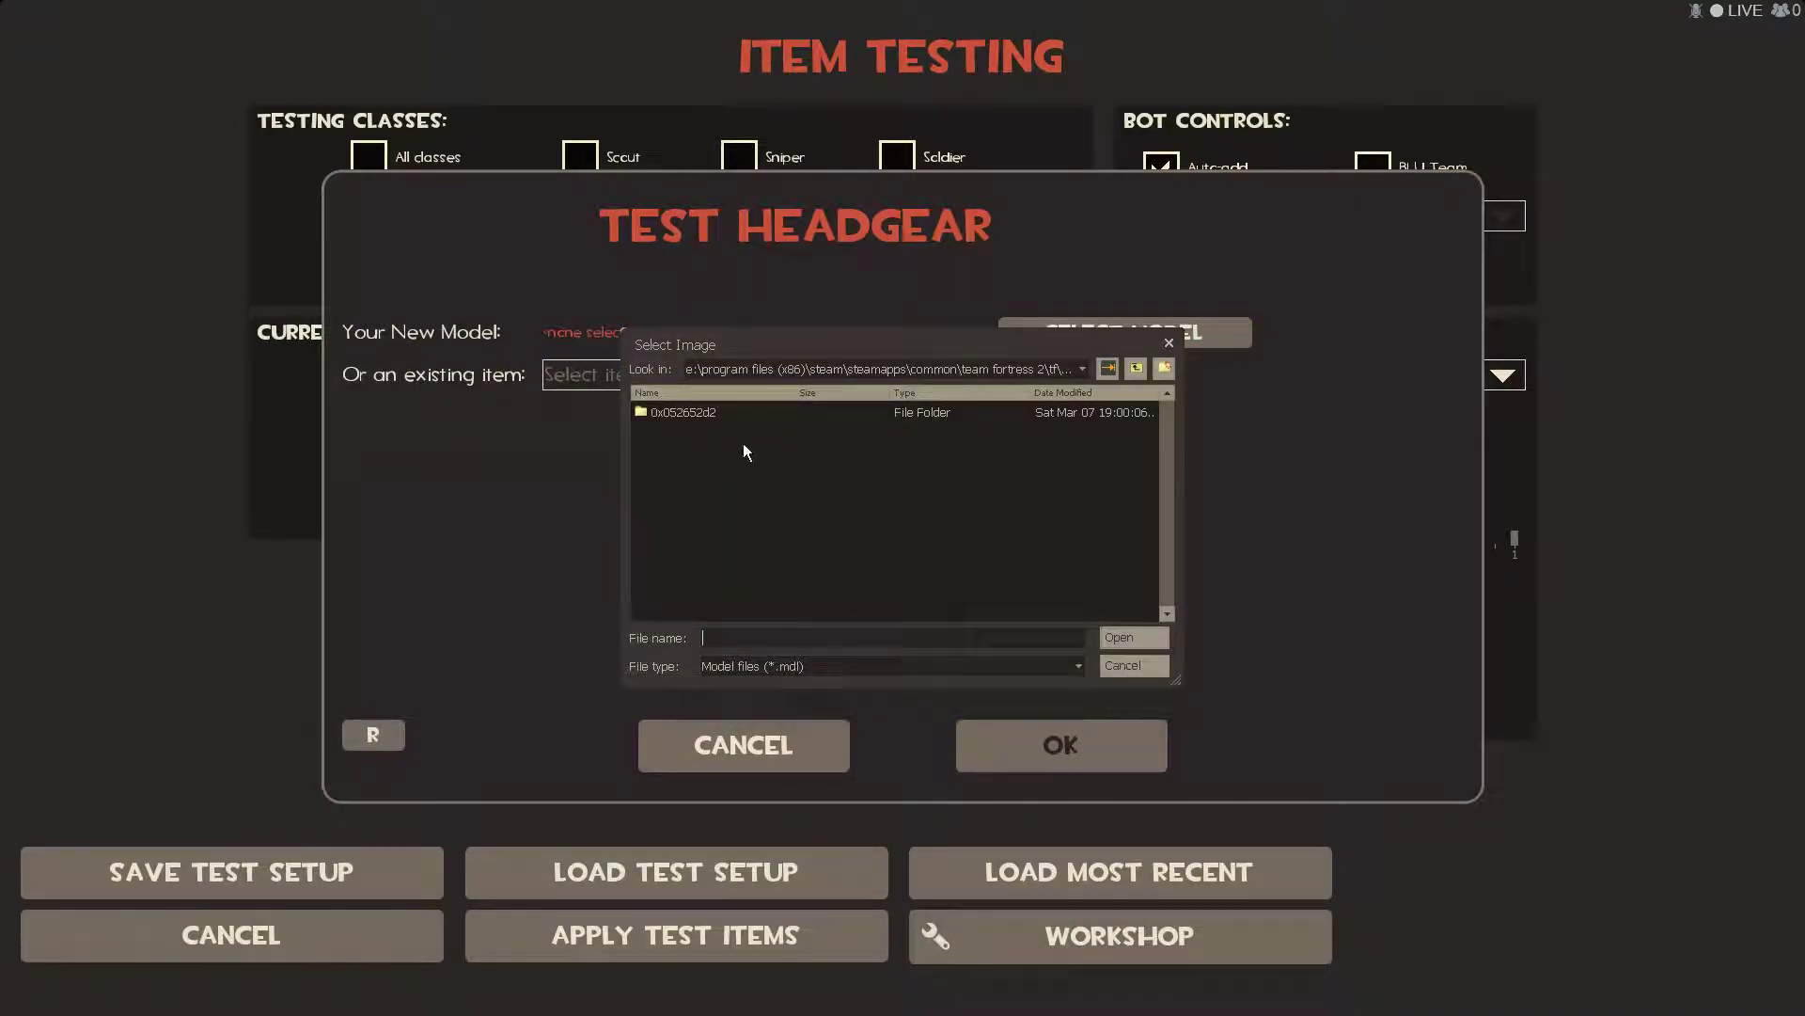
click(1124, 664)
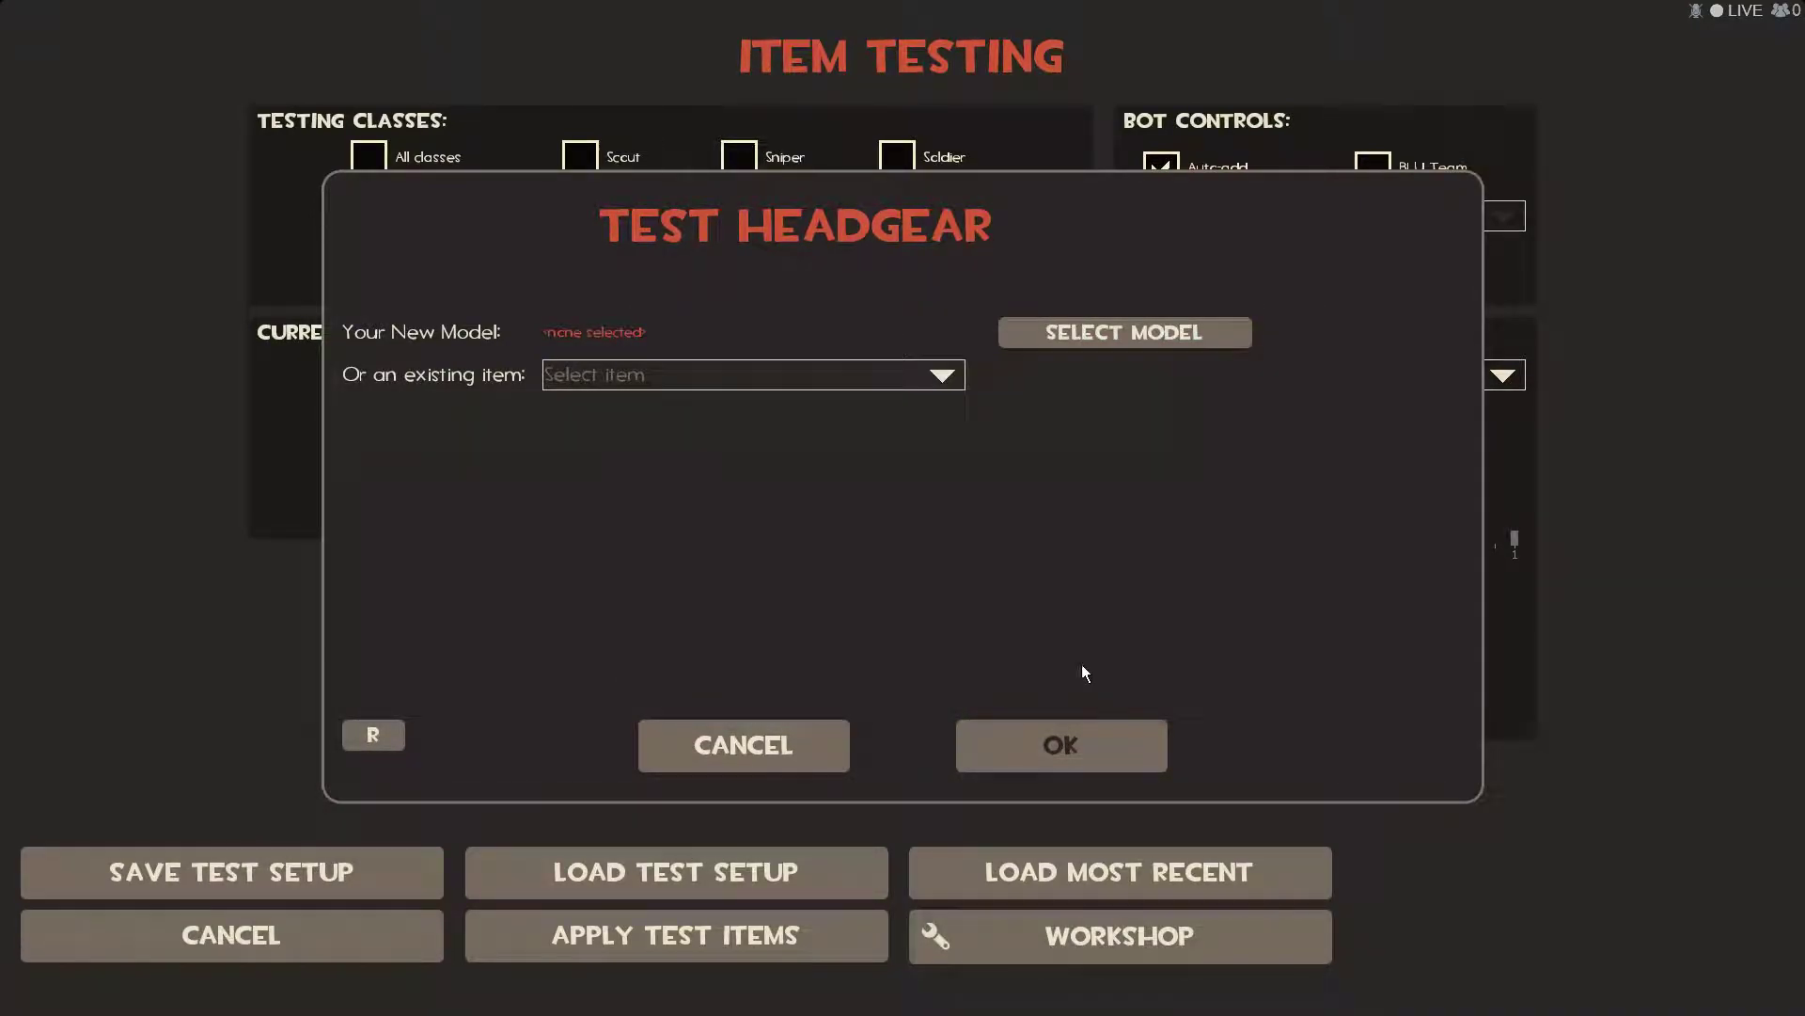
- Switch back to all classes and reopen the Test Headgear dialog
click(784, 743)
click(370, 166)
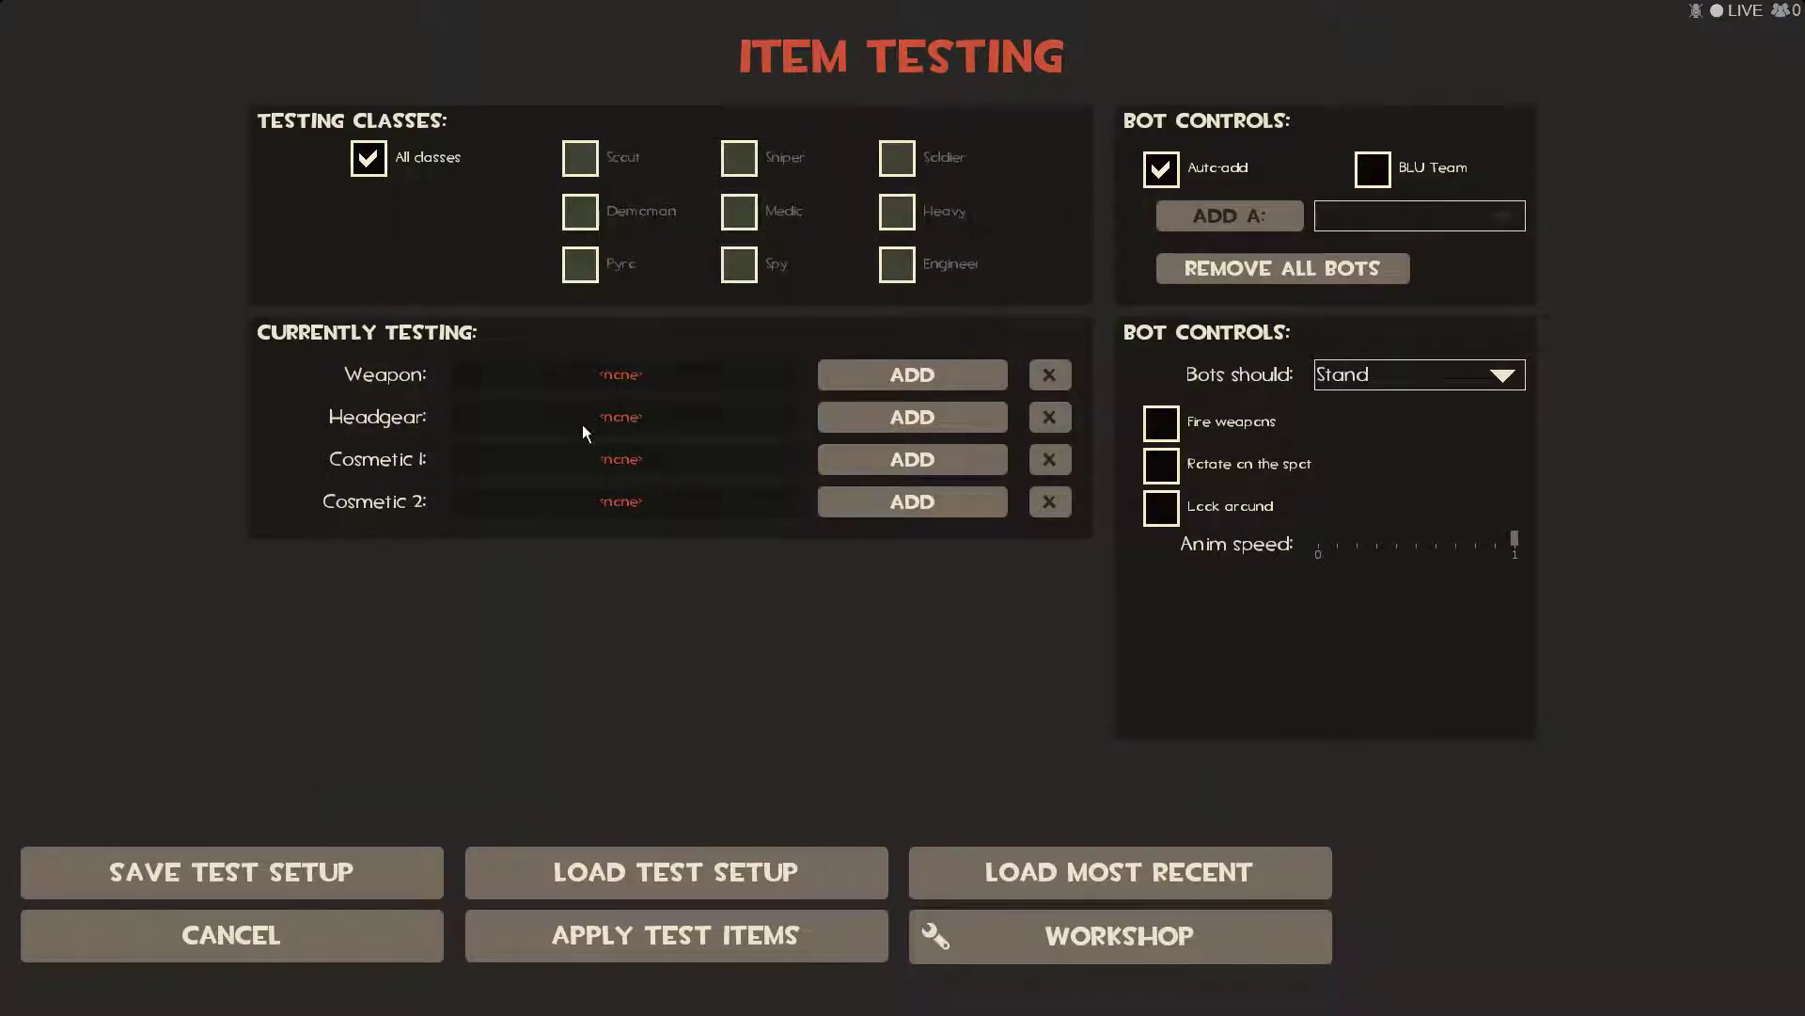
click(963, 420)
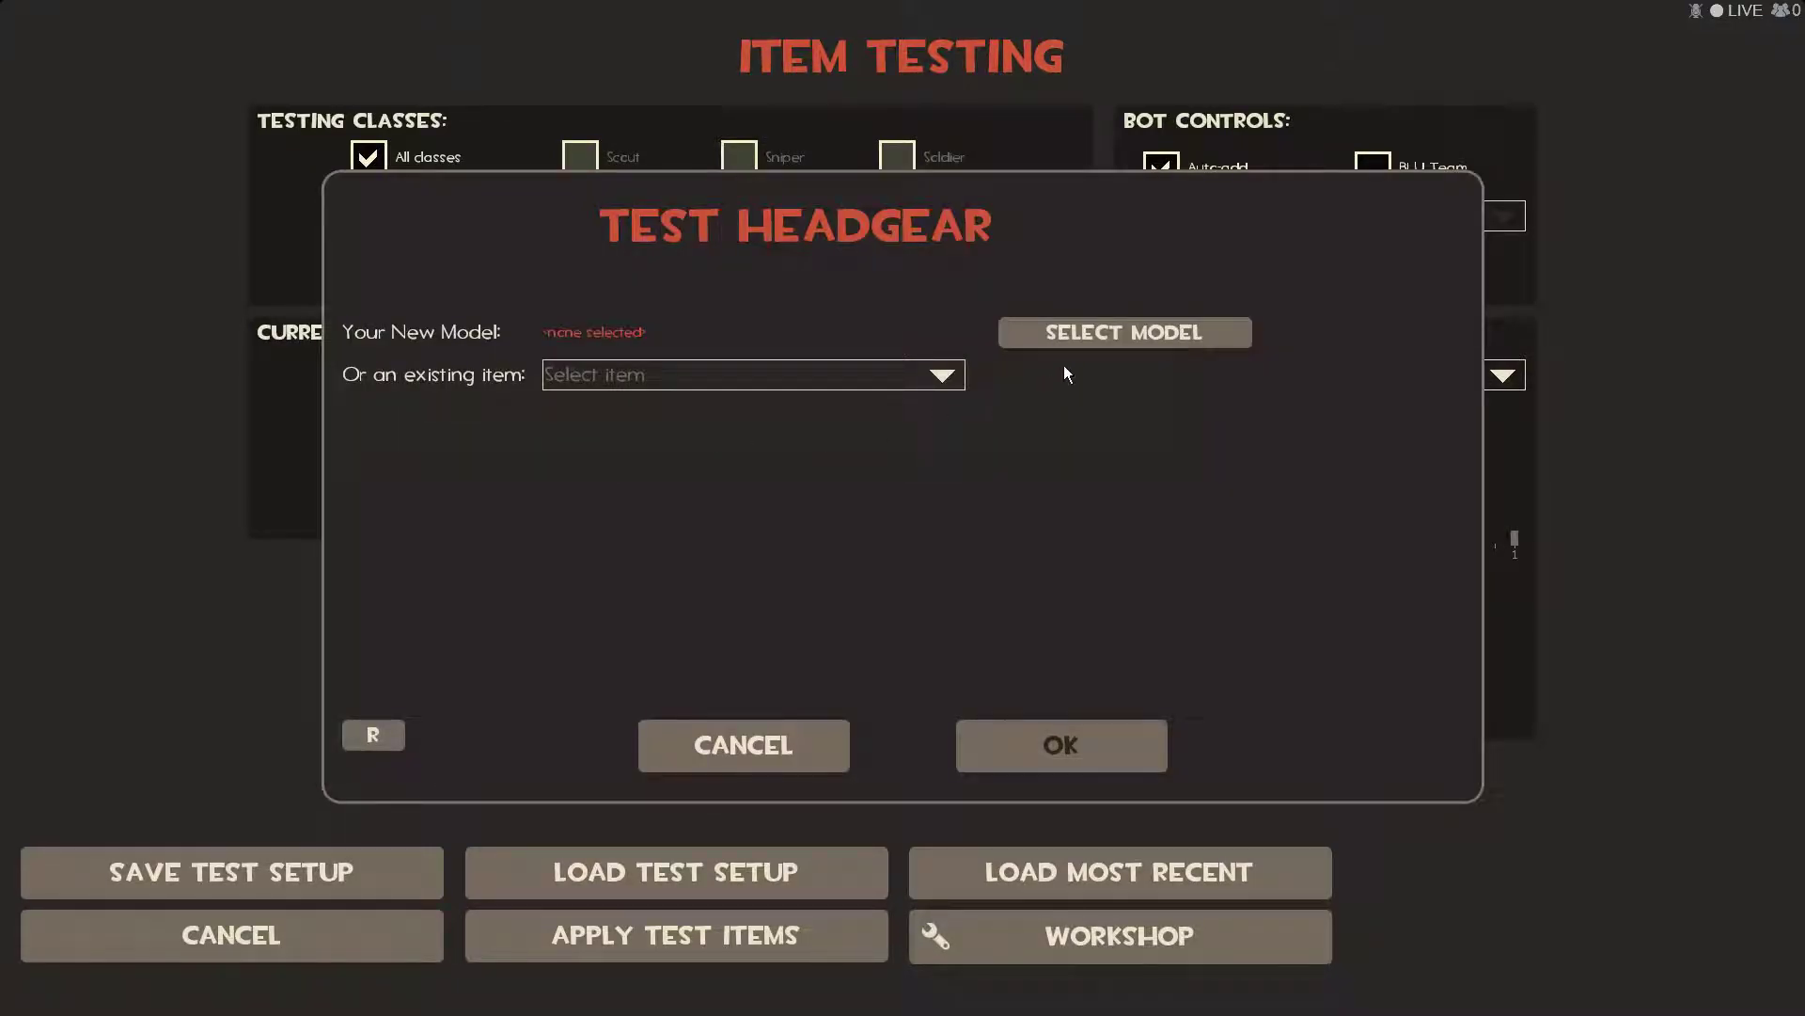
- Load tf/models/player/items/closet hat/closet hat.mdl as test headgear, hiding the default Hat
click(1065, 334)
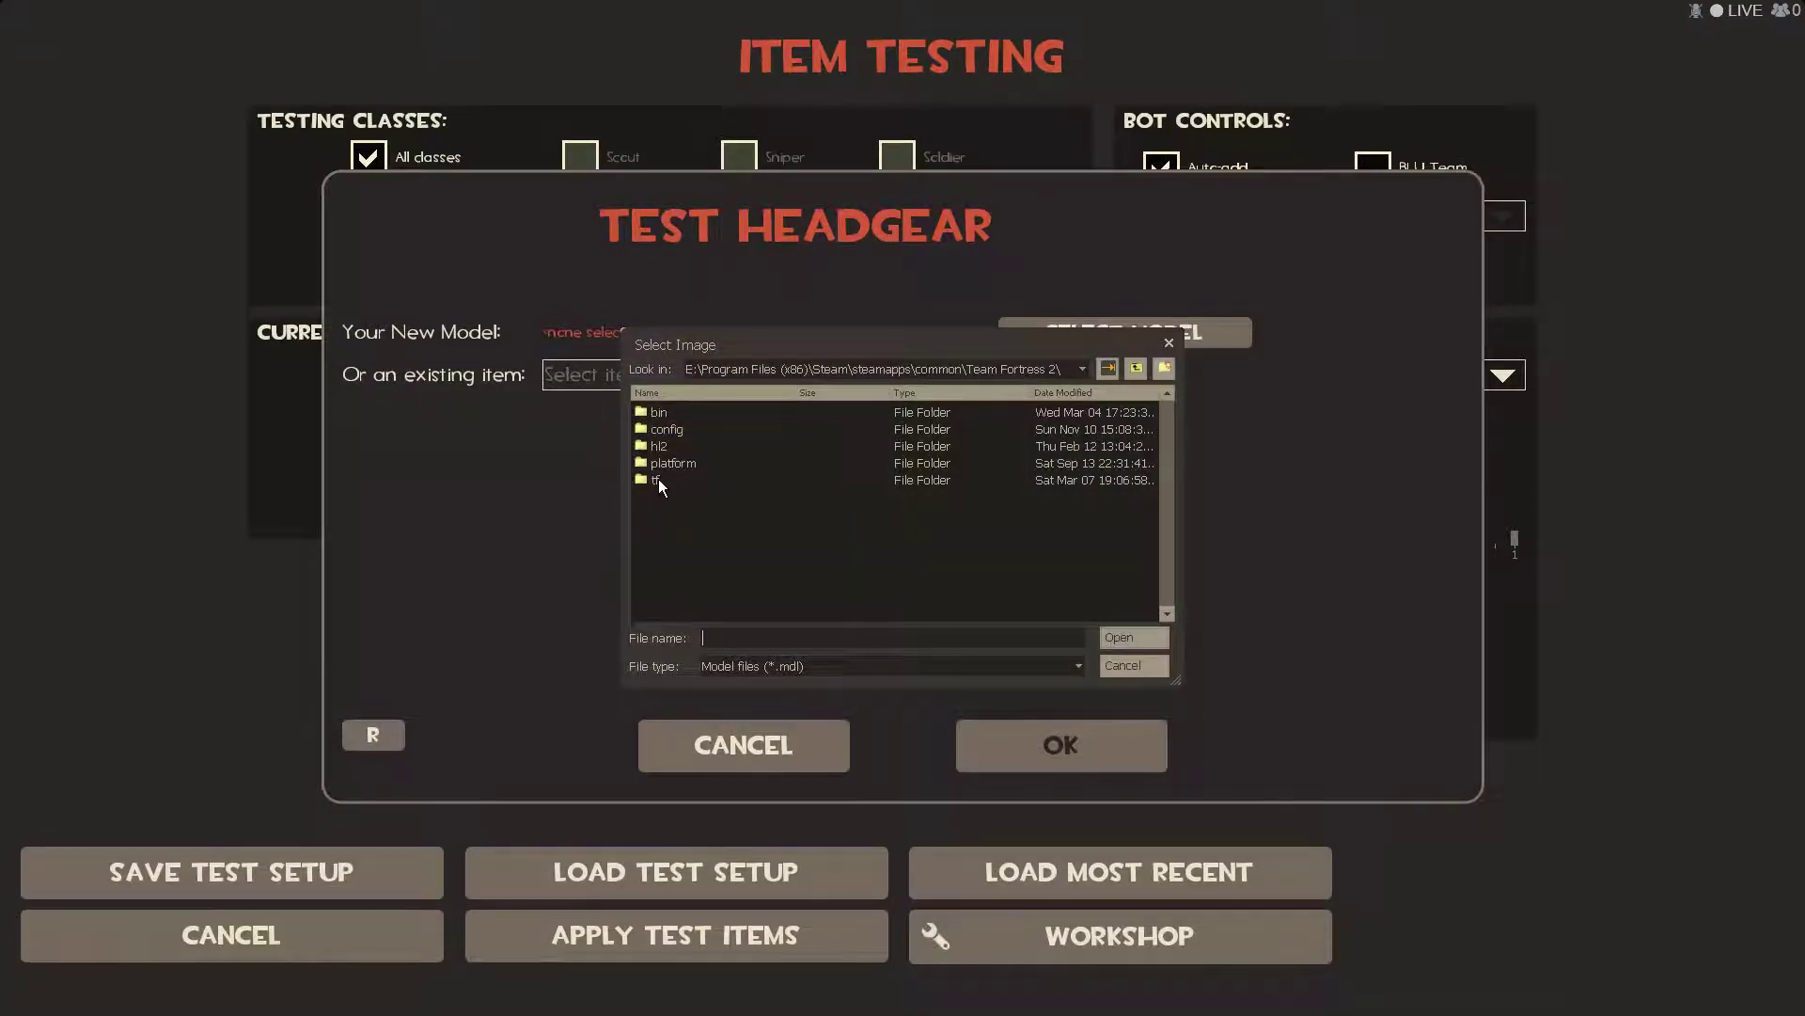
double_click(658, 481)
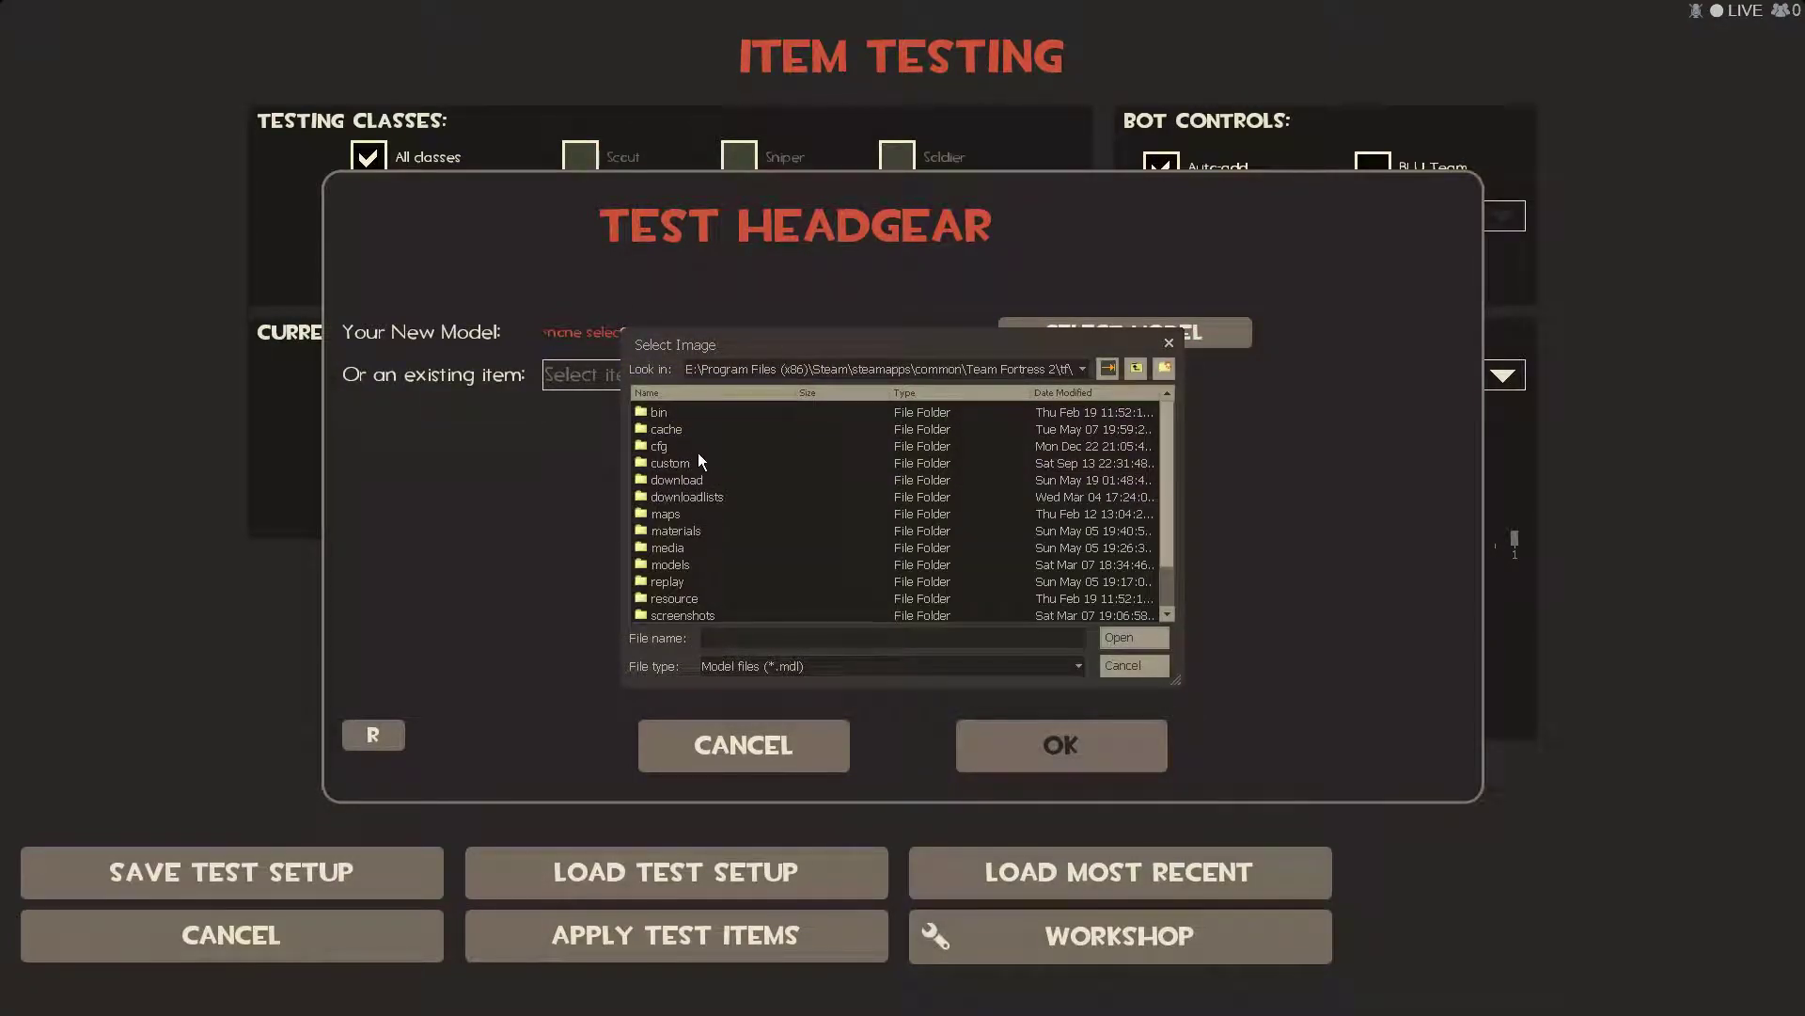
double_click(669, 565)
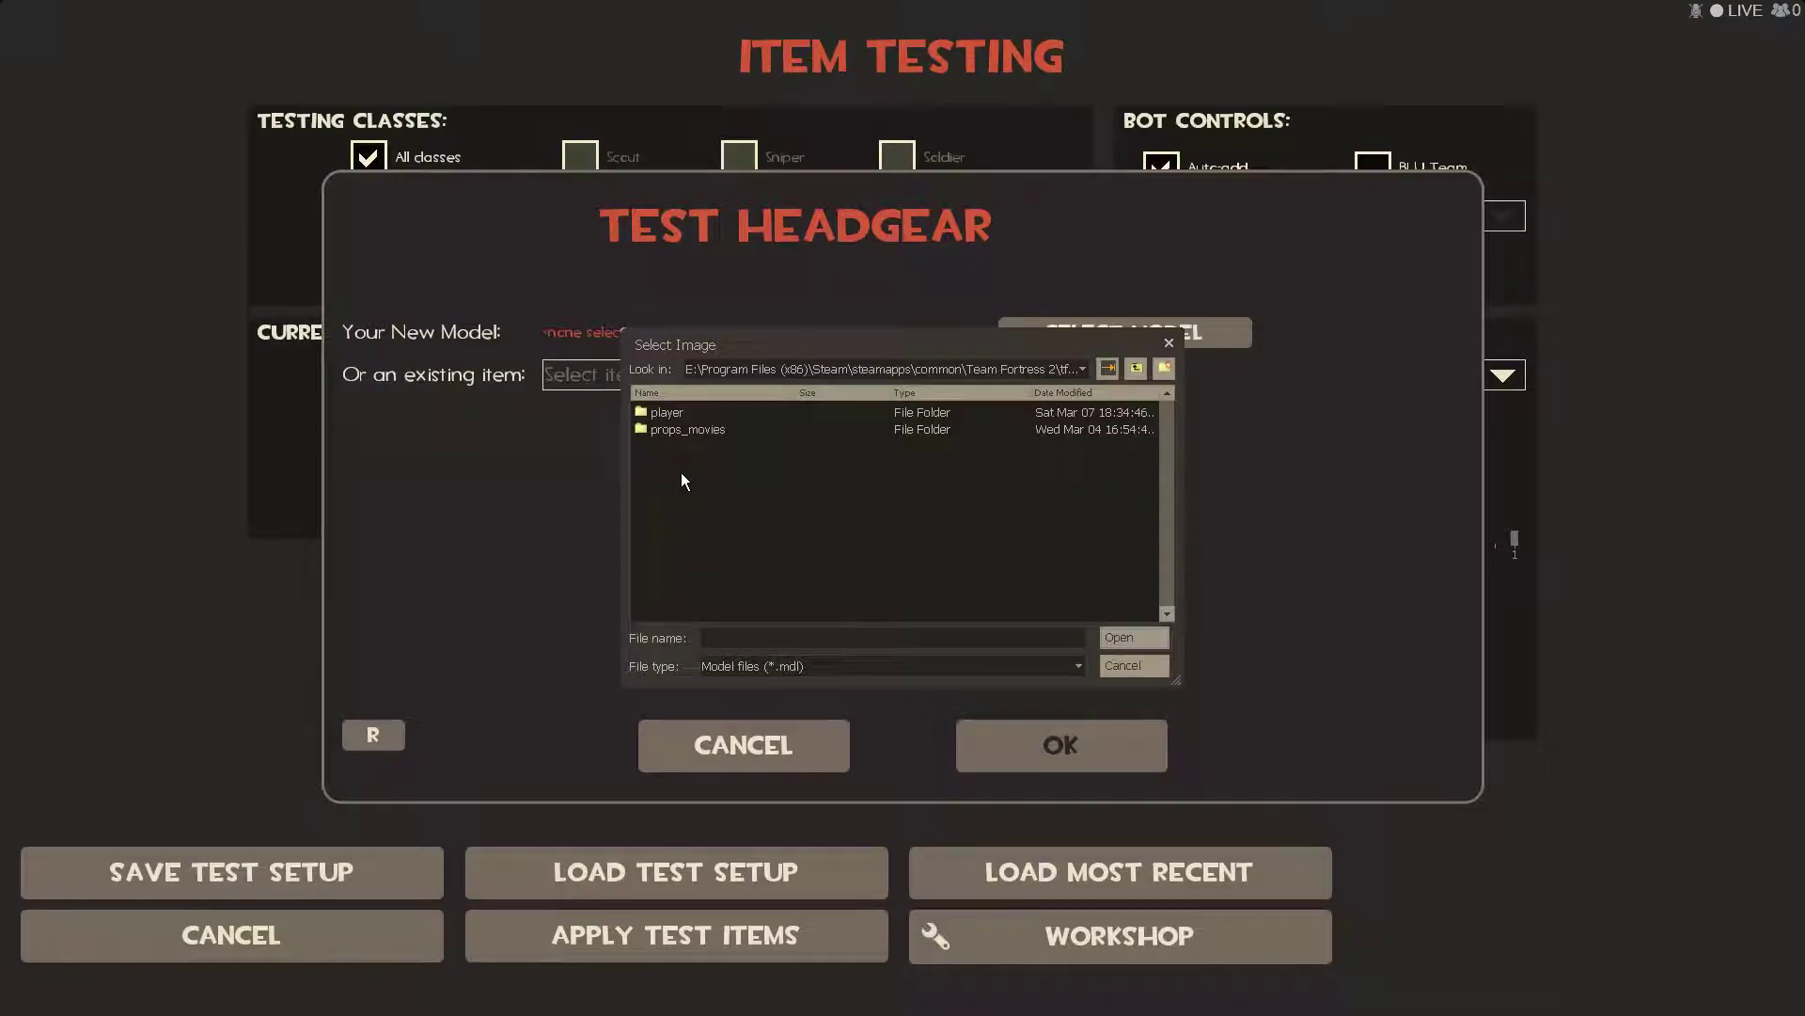
double_click(673, 414)
double_click(673, 412)
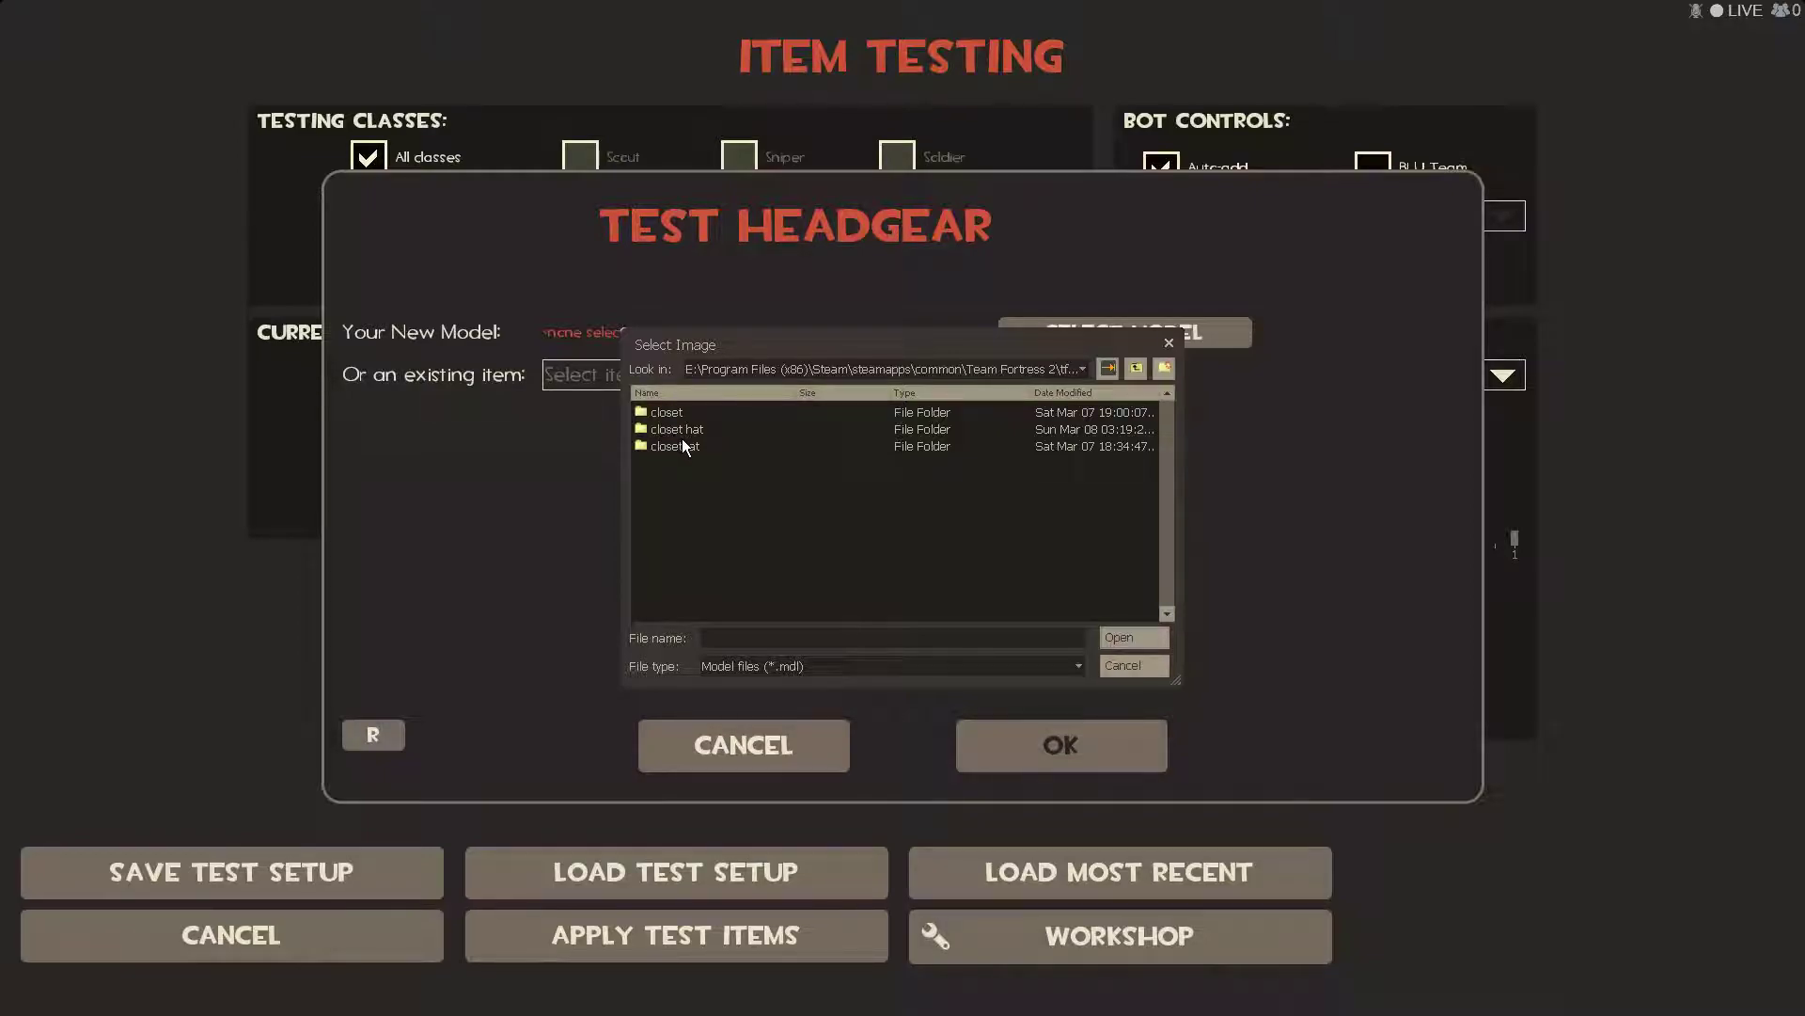
double_click(679, 429)
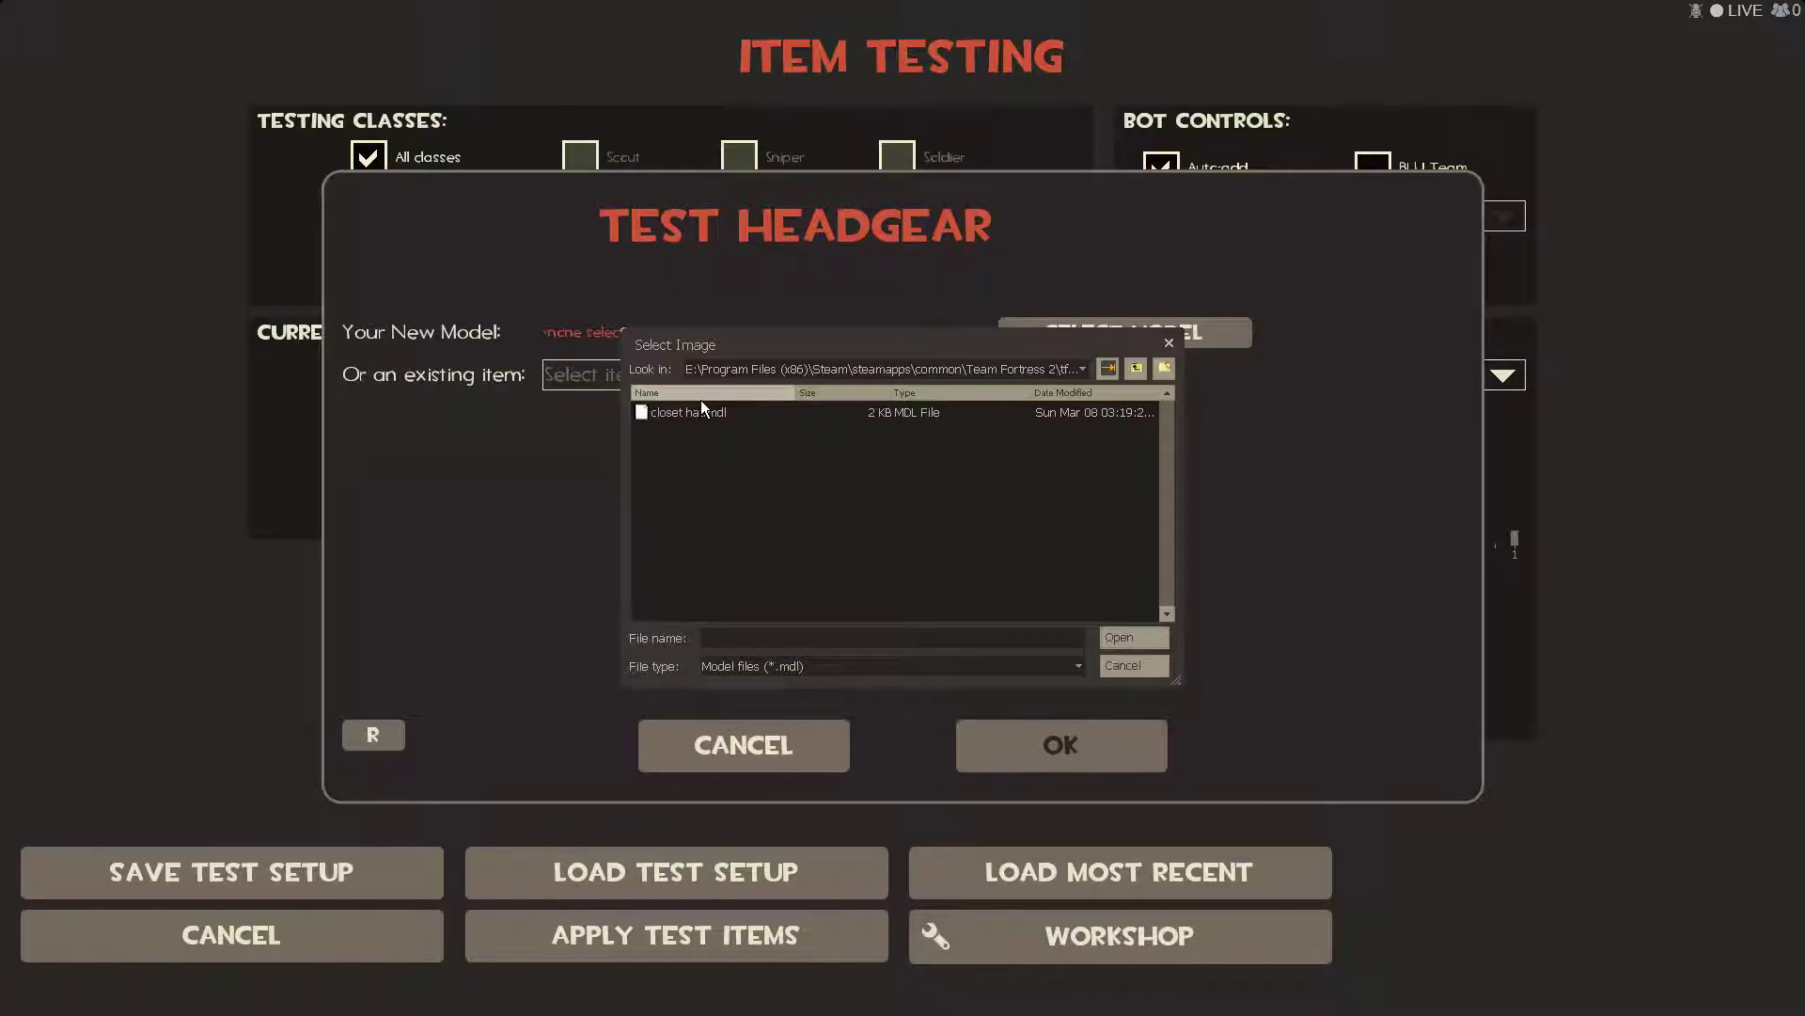
click(690, 410)
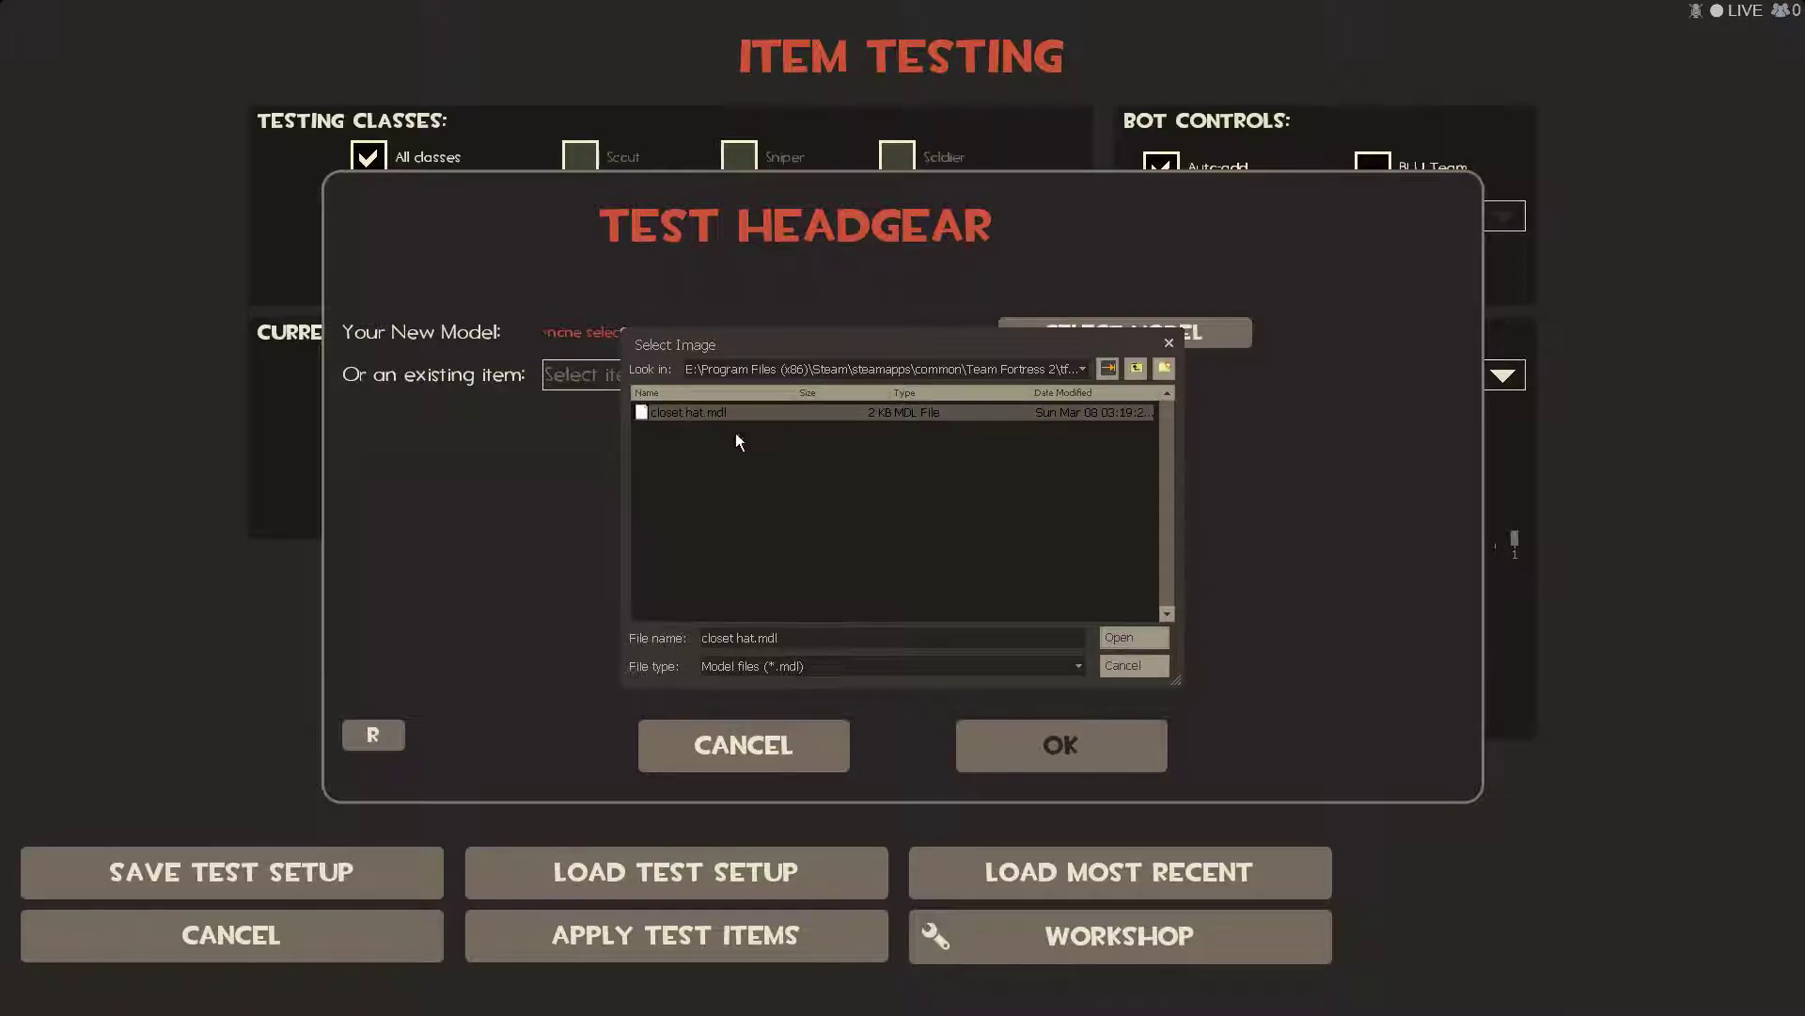
click(1124, 639)
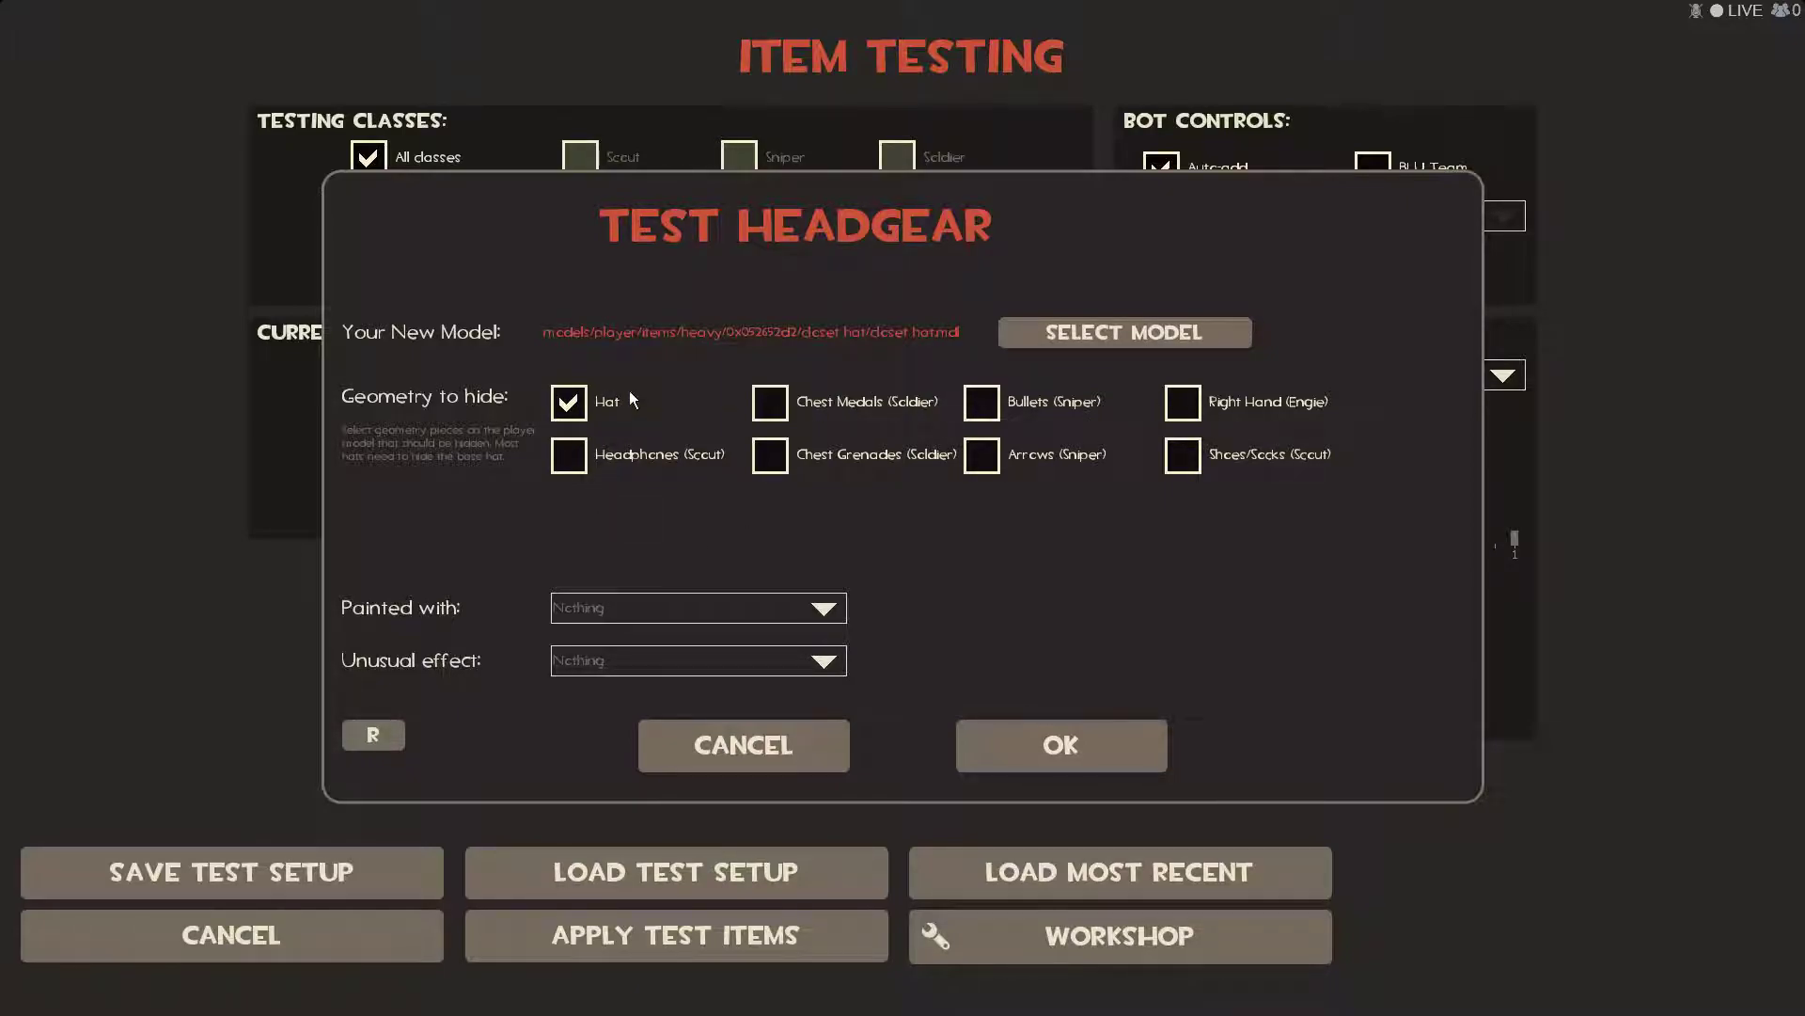
click(571, 408)
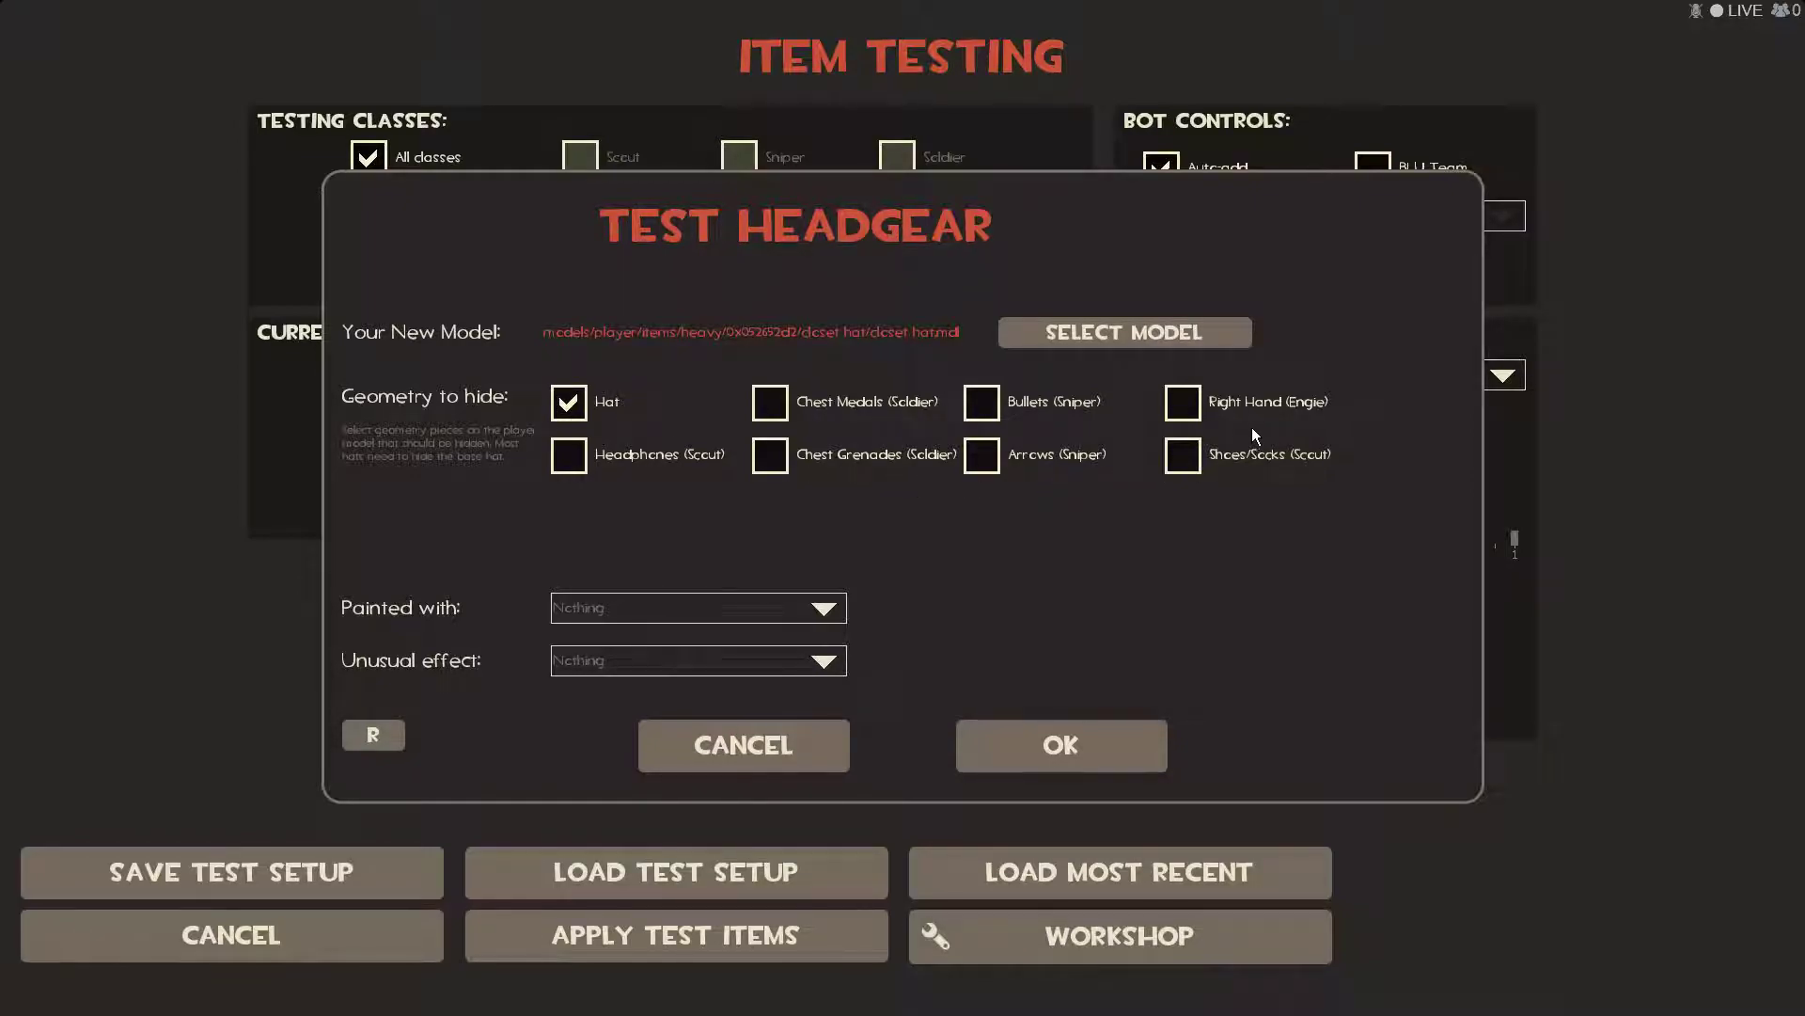
- Apply the test items, load the test map, and view the closet hat on bots
click(1107, 748)
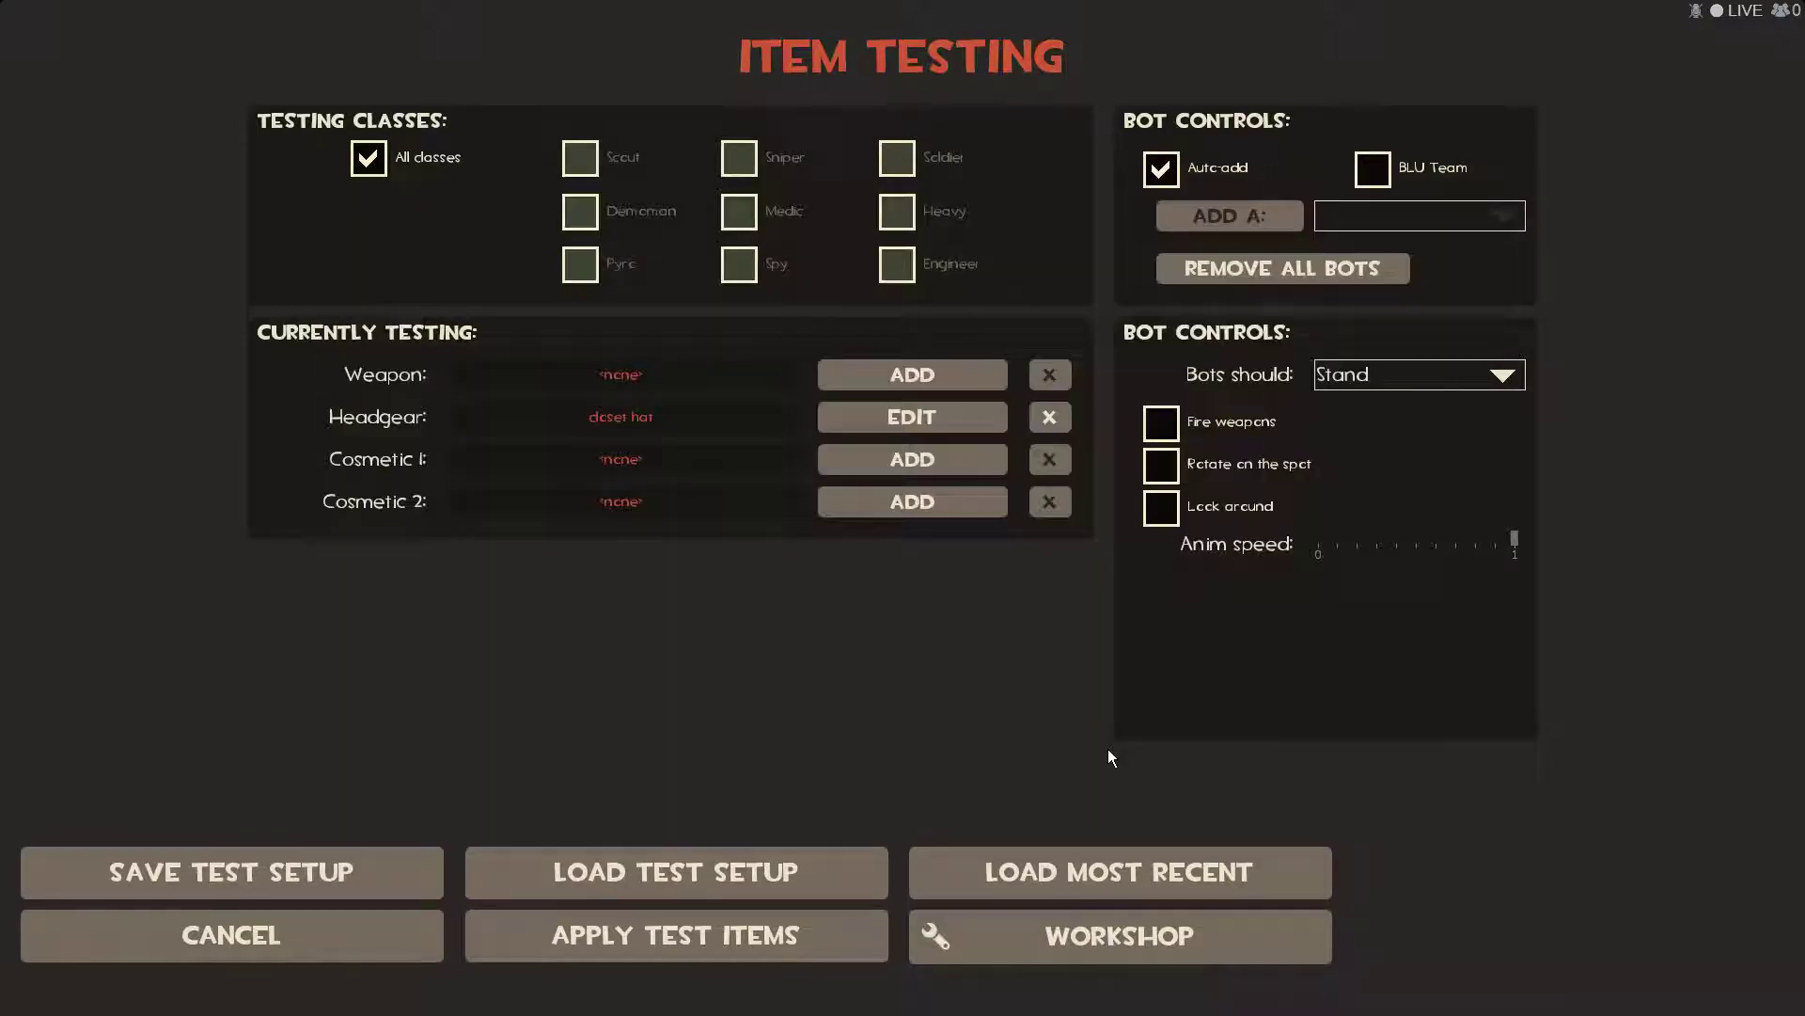
click(759, 941)
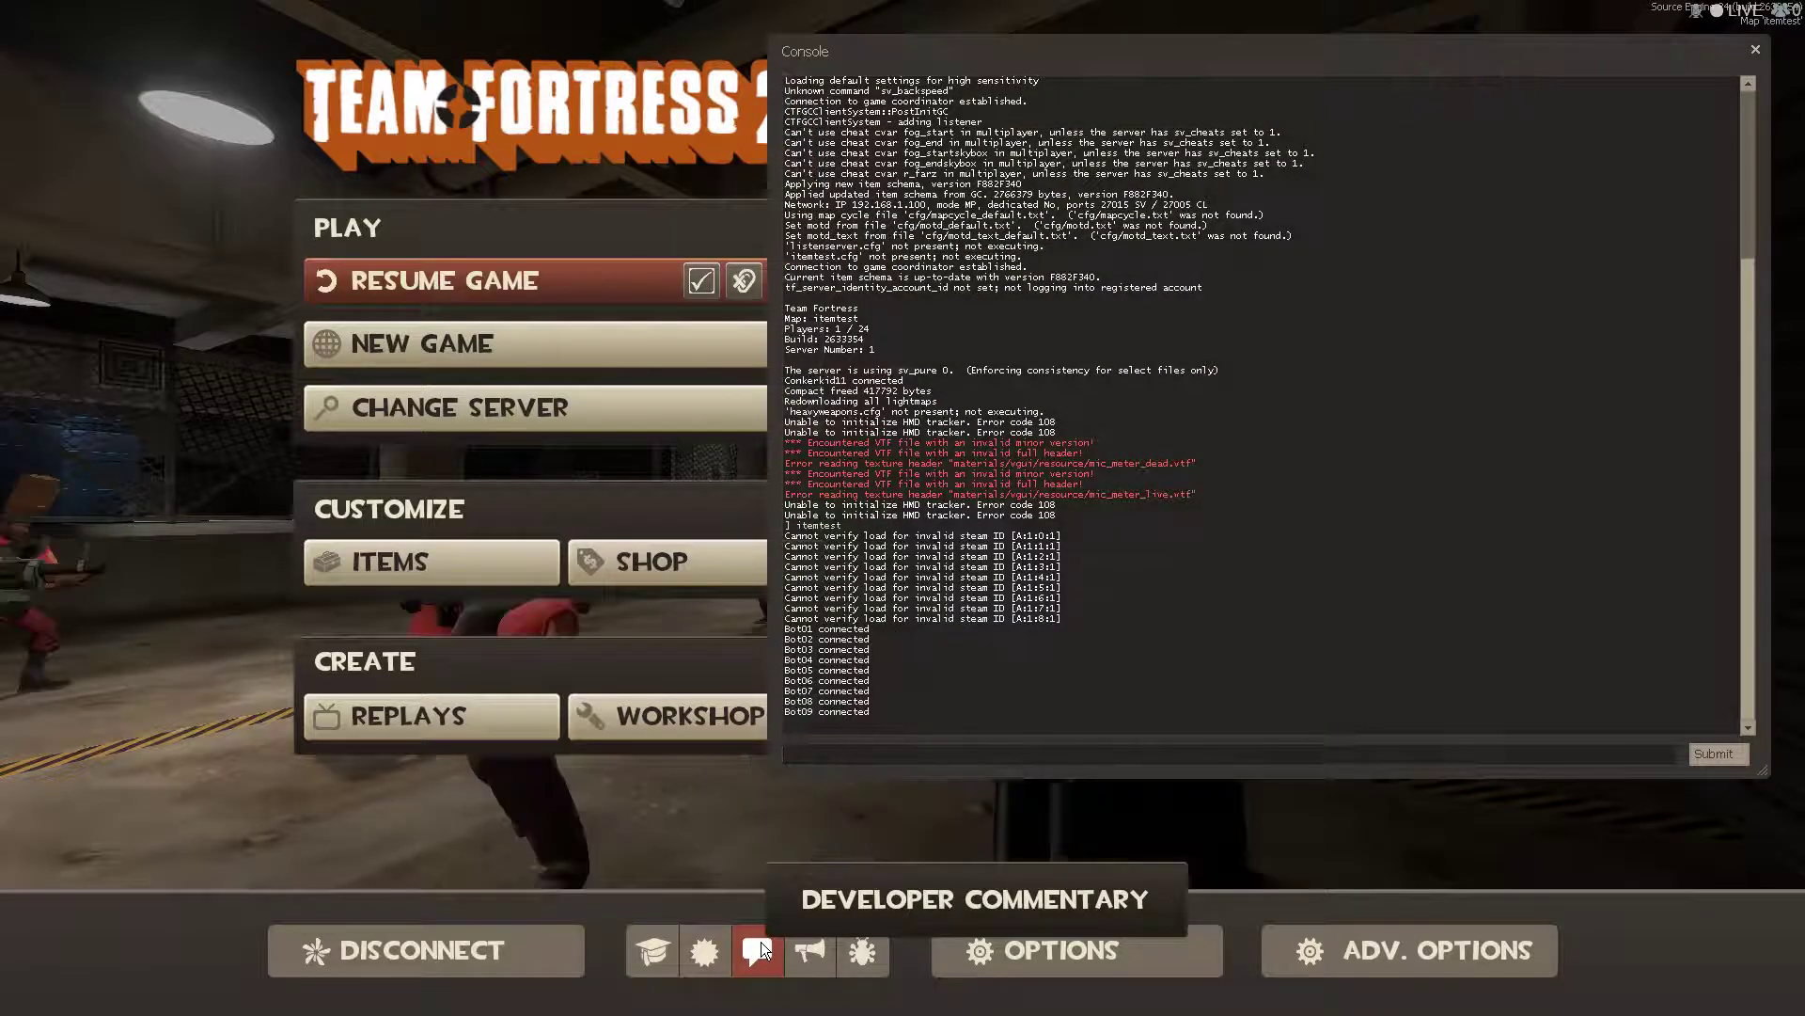
key(Escape)
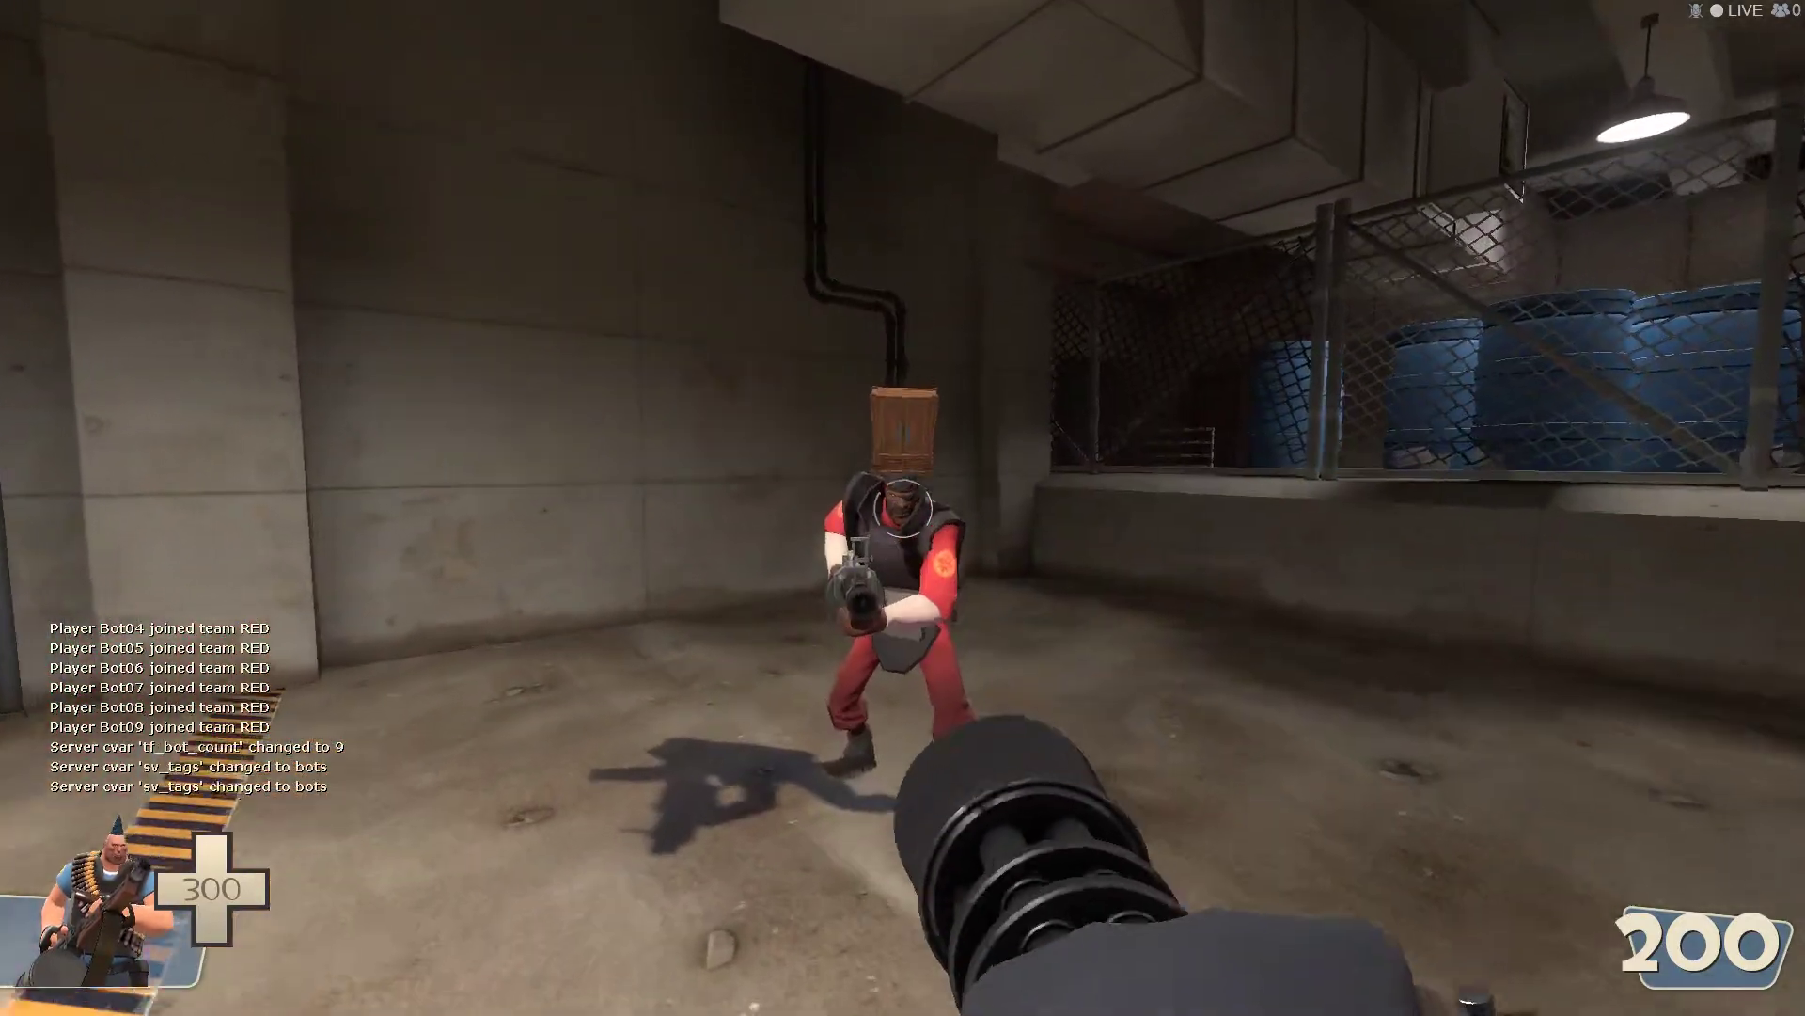
drag(902, 507, 903, 508)
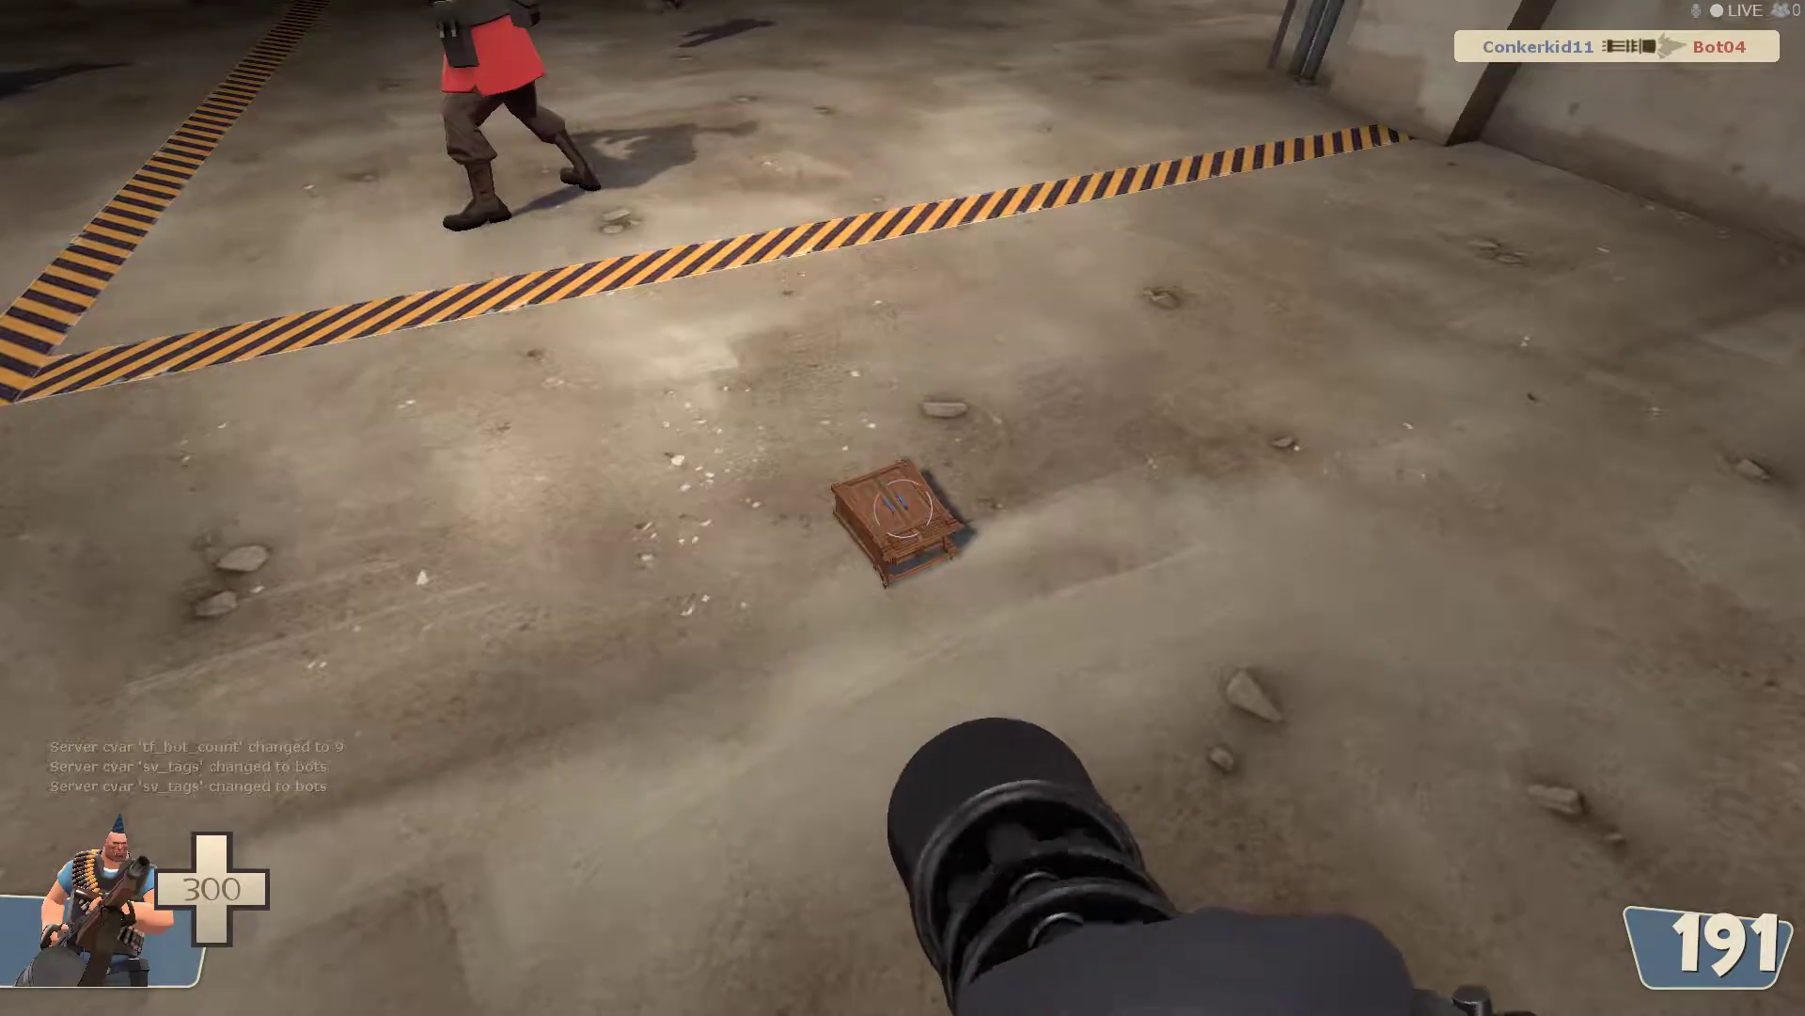
drag(903, 508, 902, 508)
- Shoot the bots, including the Medic, with the shotgun, then bring up the console
key(2)
click(903, 508)
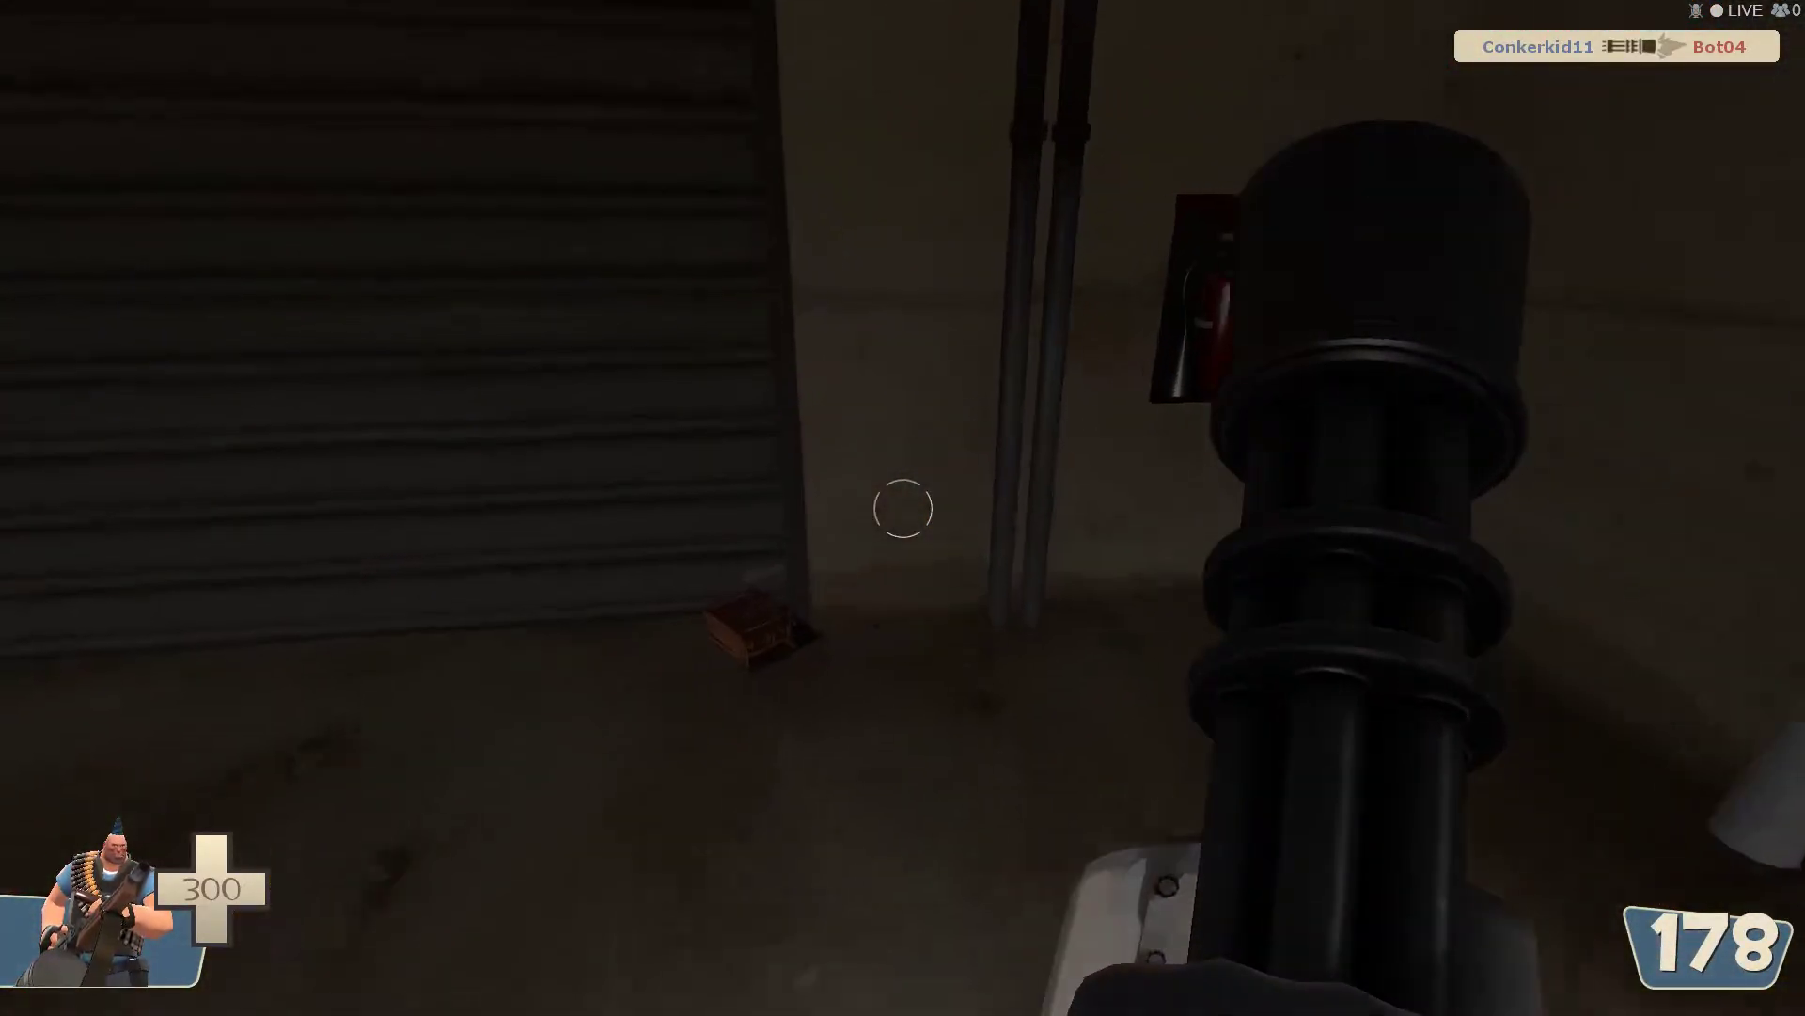
click(903, 508)
click(903, 508)
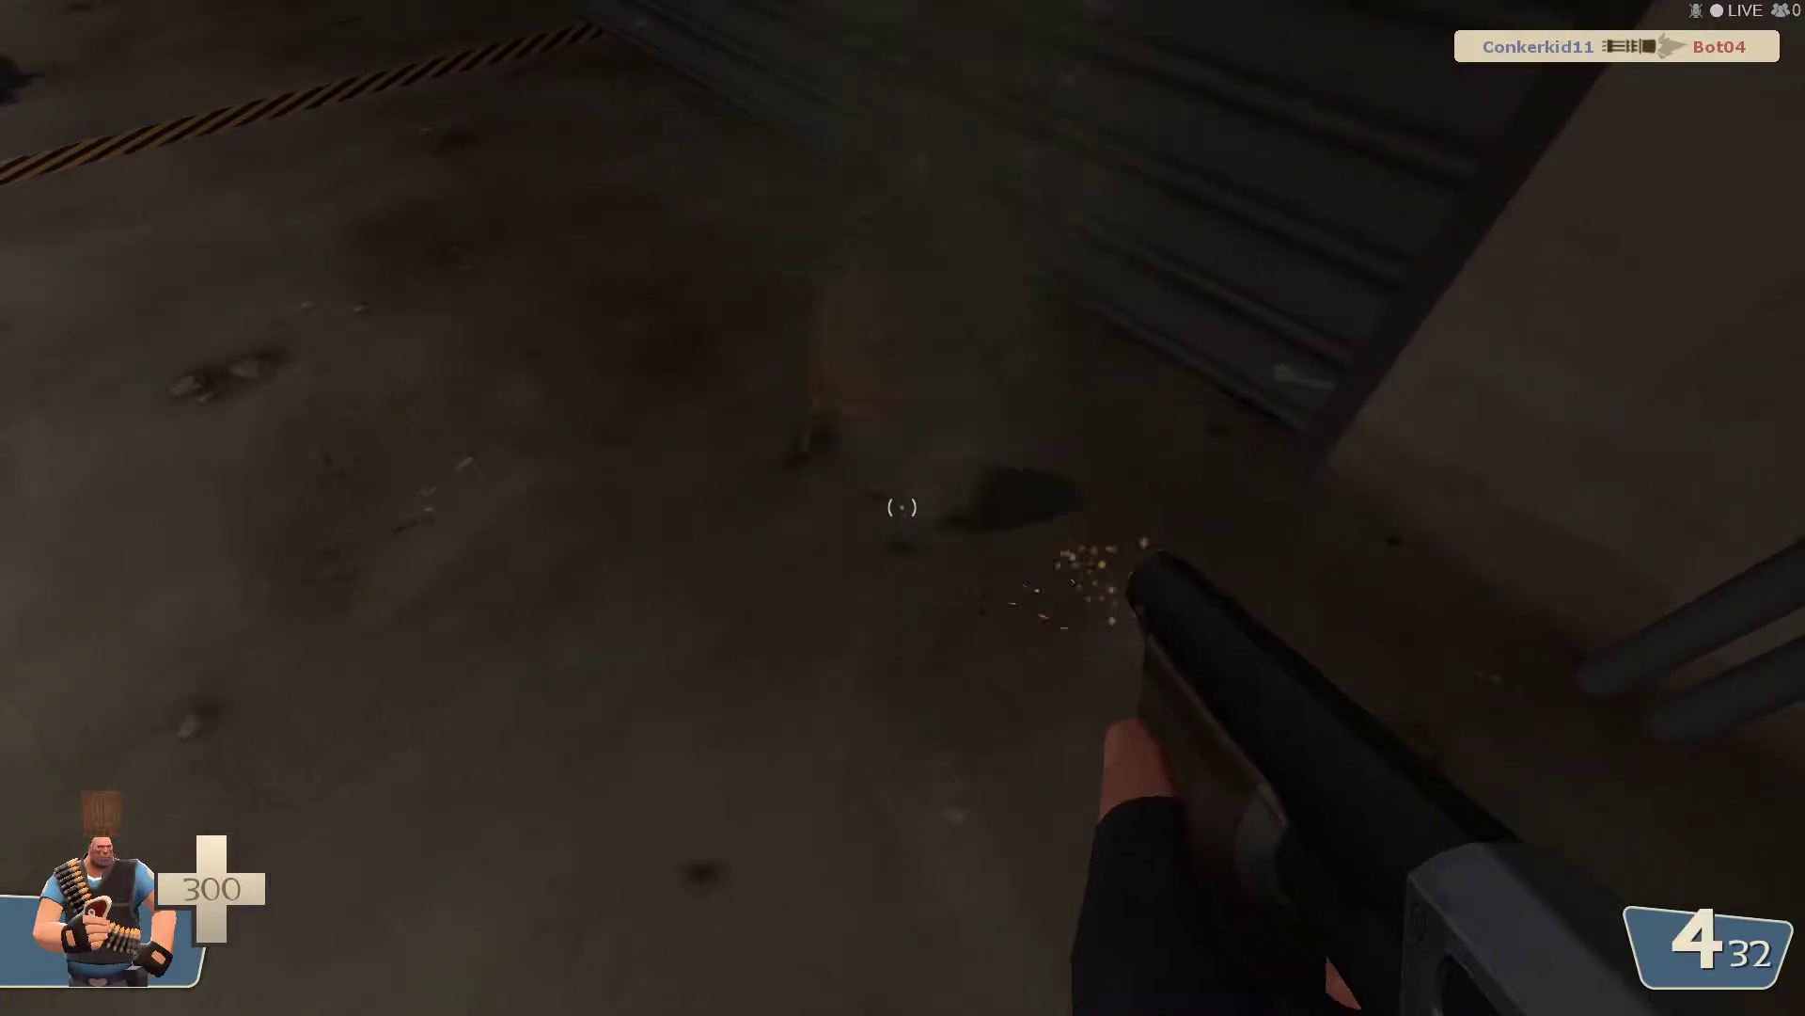
click(903, 508)
click(903, 507)
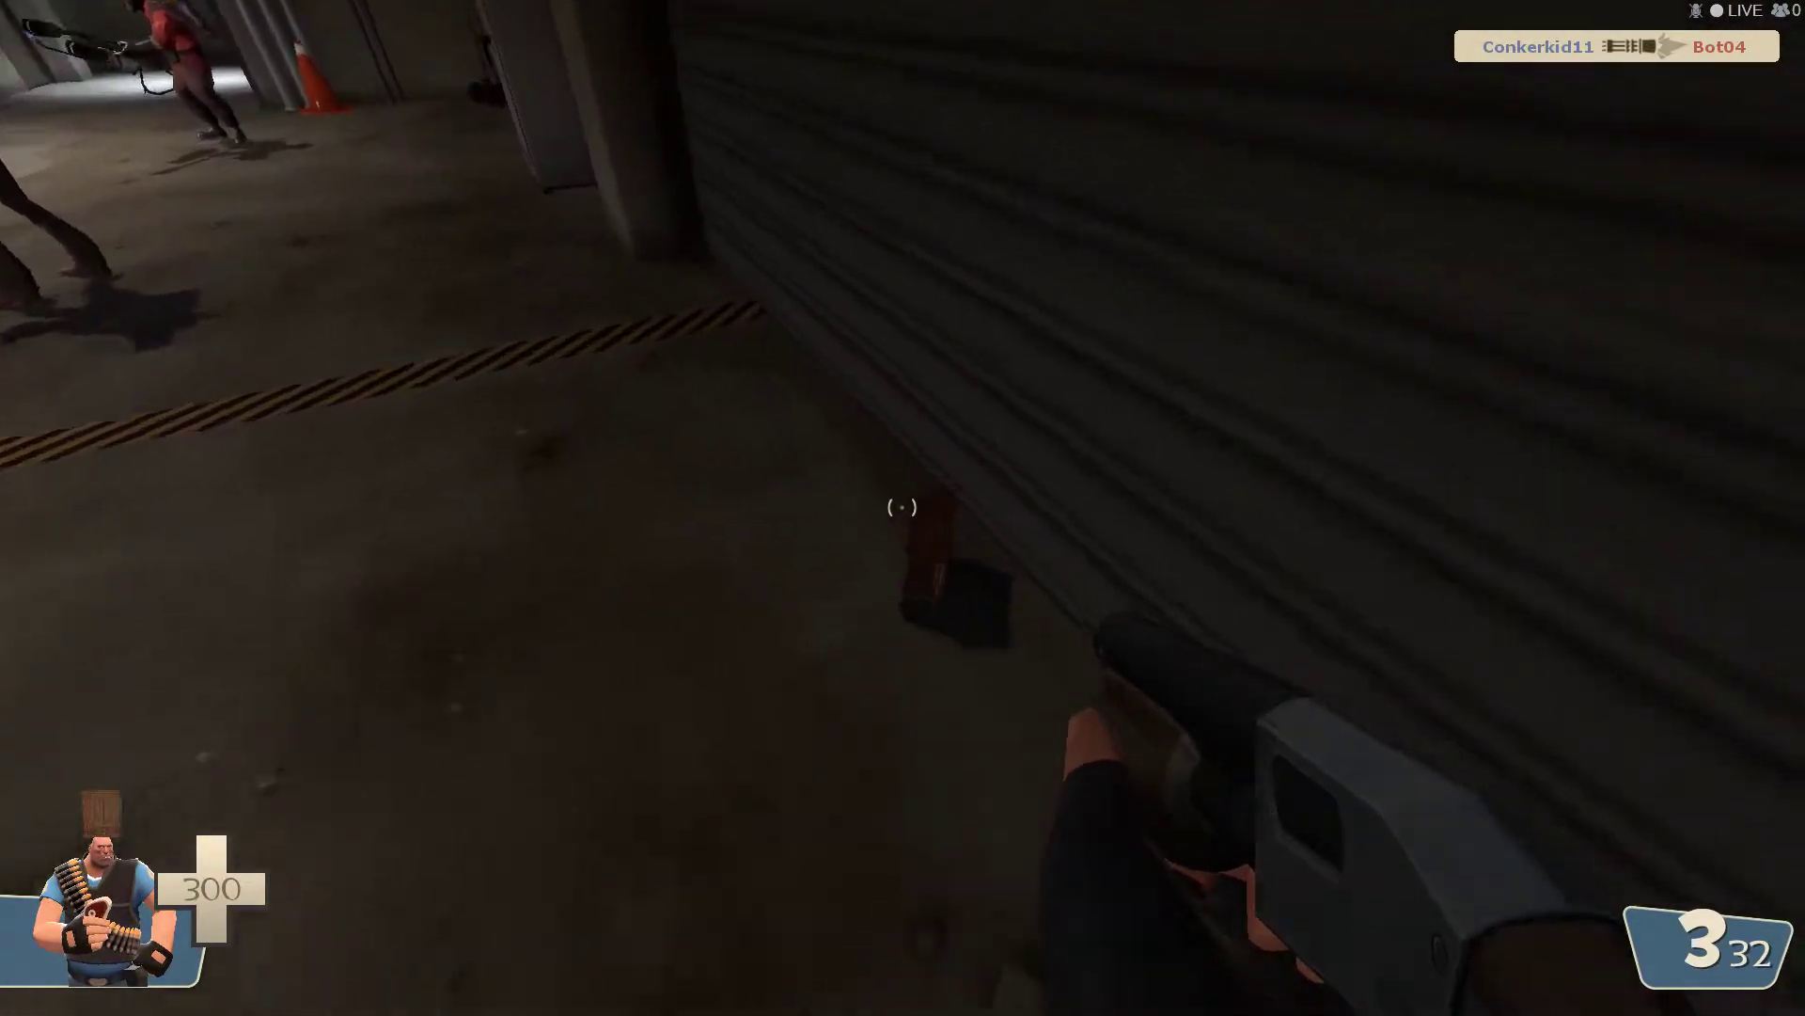
click(903, 508)
key(r)
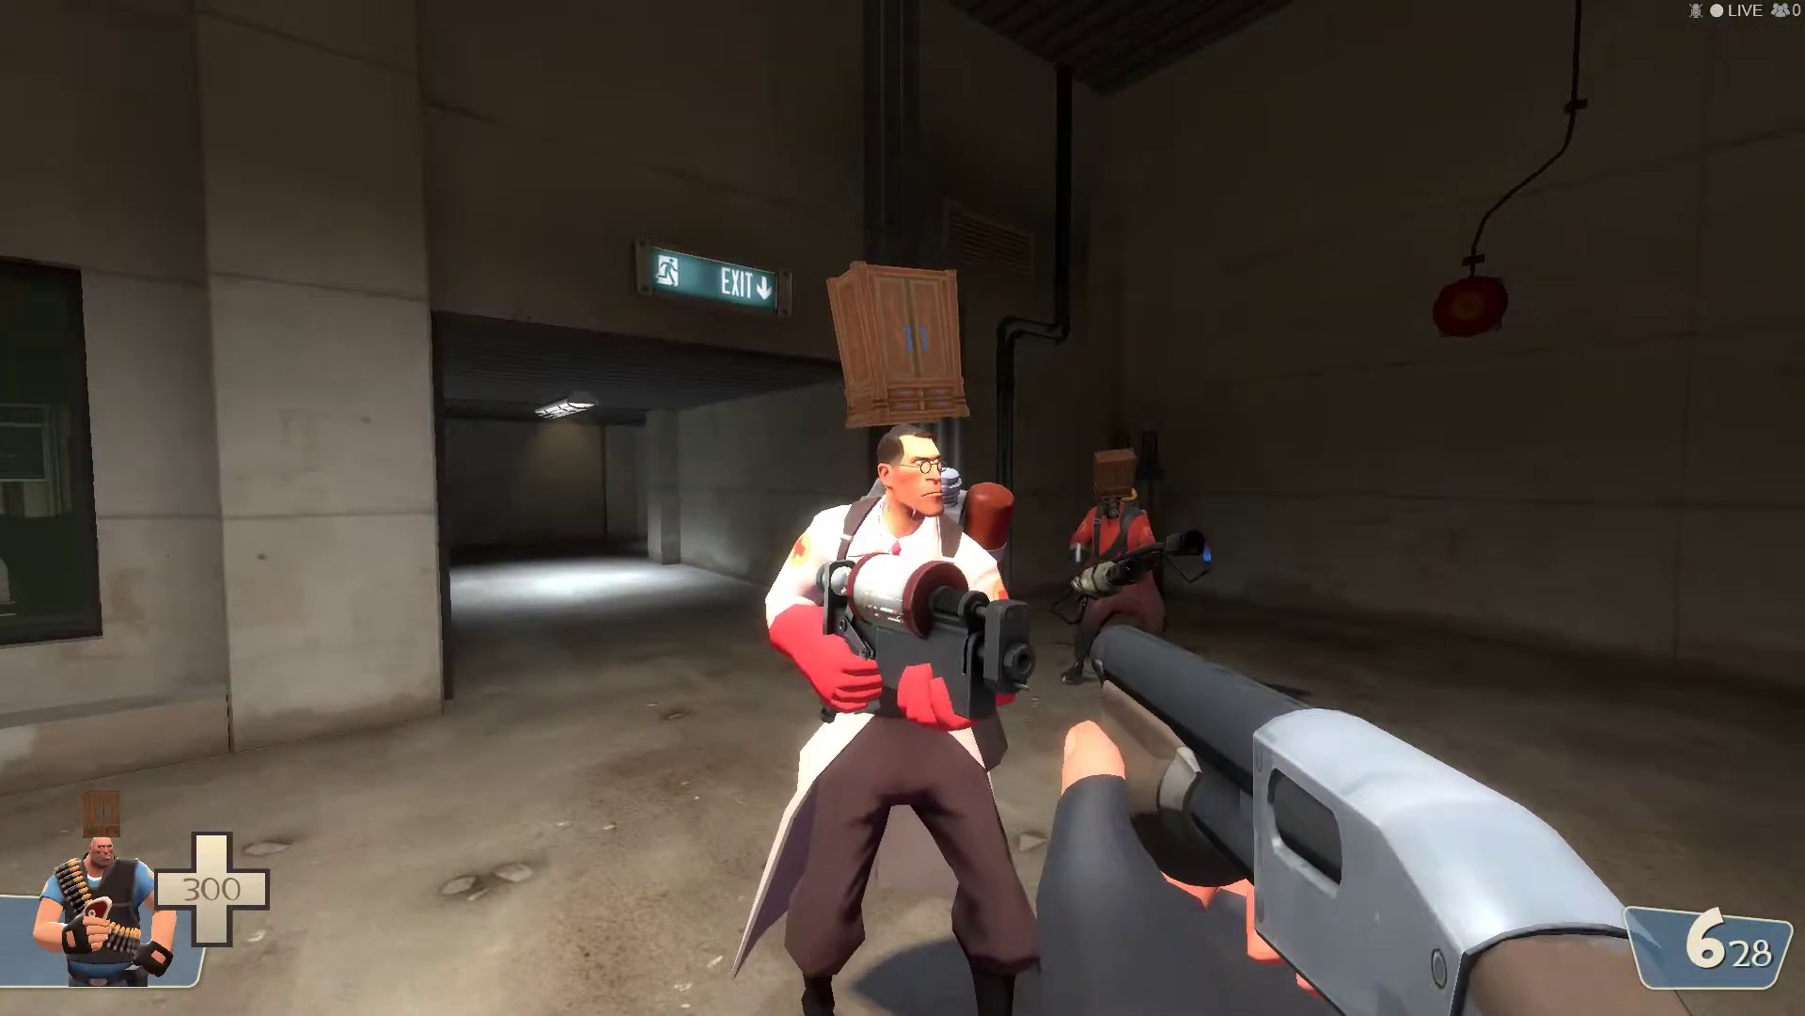
click(903, 508)
click(903, 508)
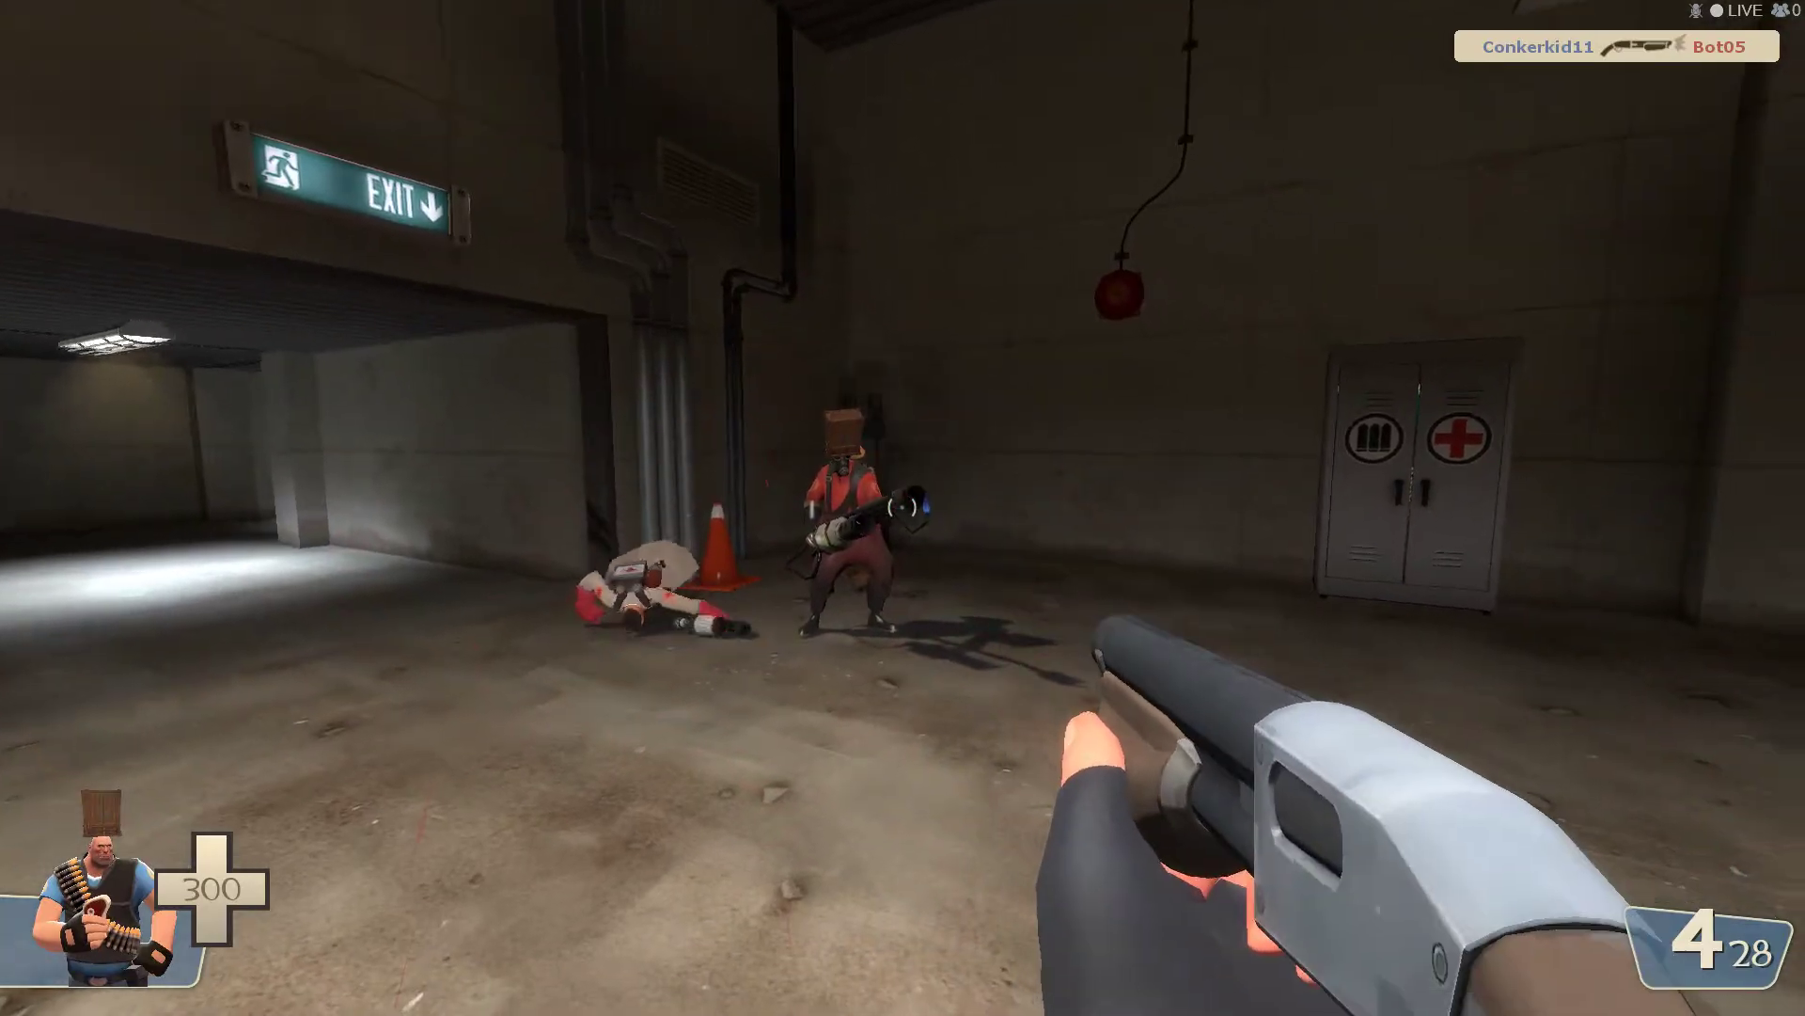
key(grave)
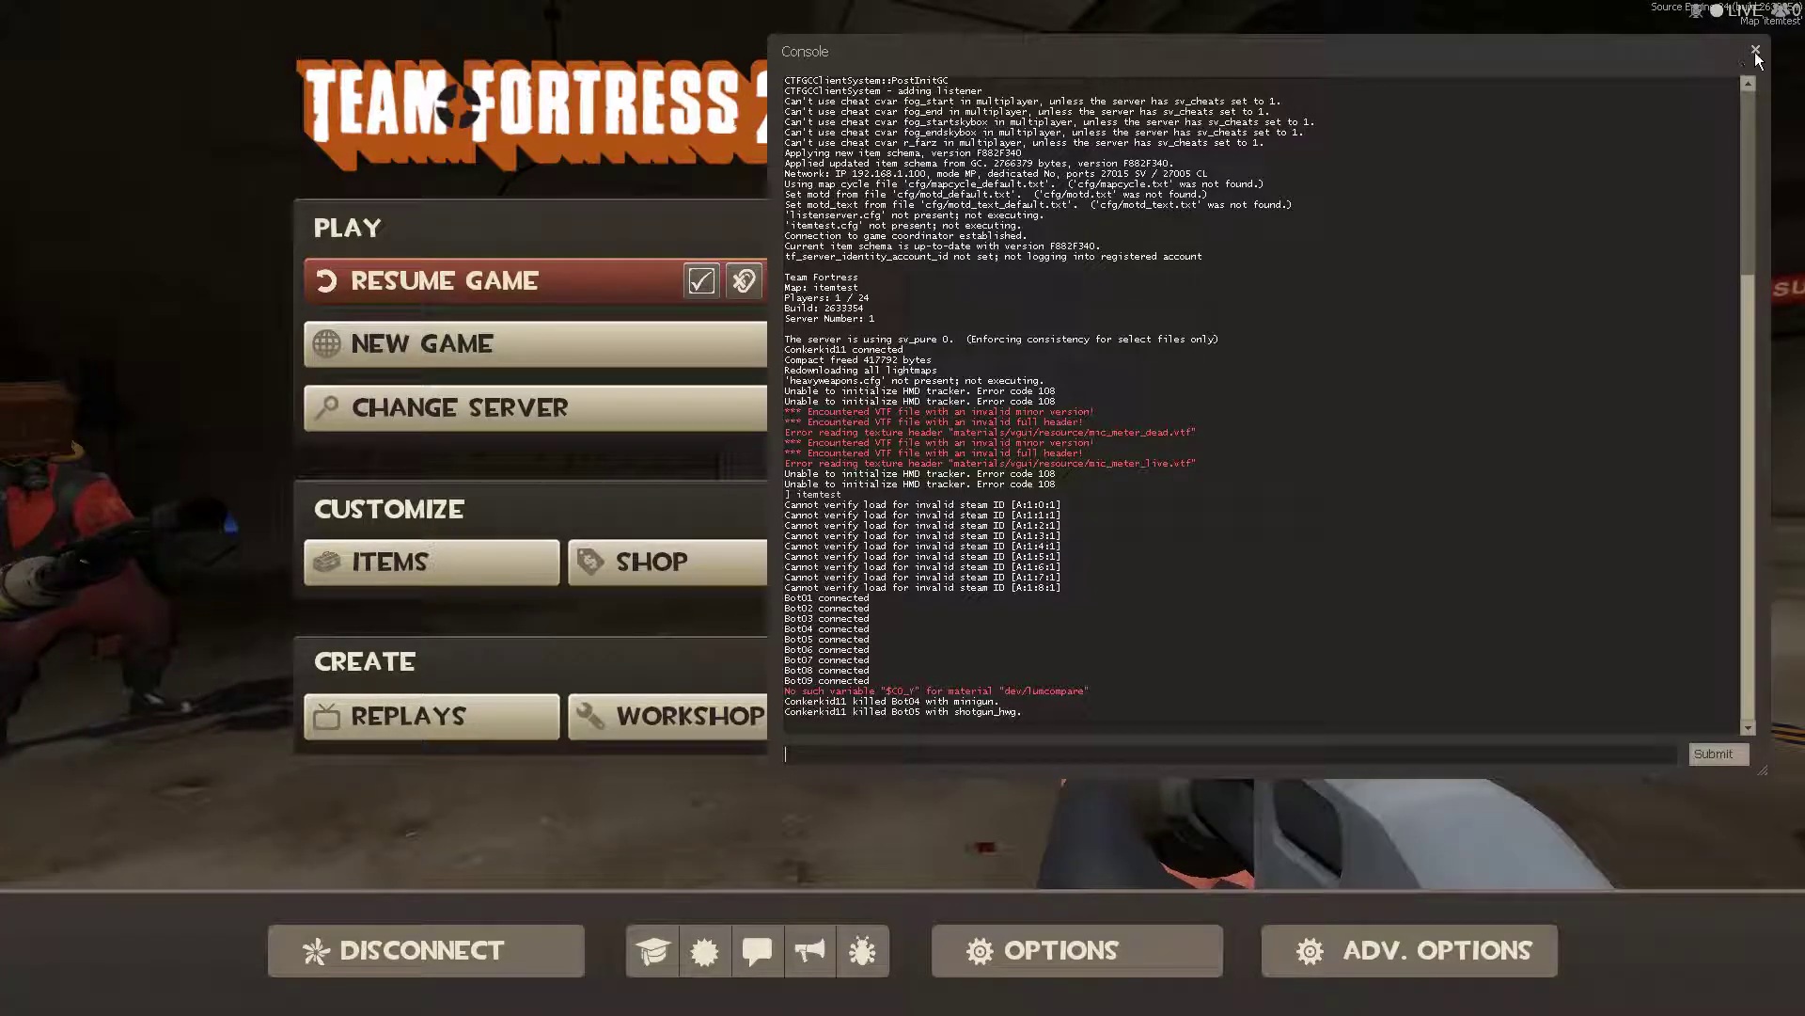
- Close the console and open the Workshop's Publish New Item form
key(grave)
click(776, 724)
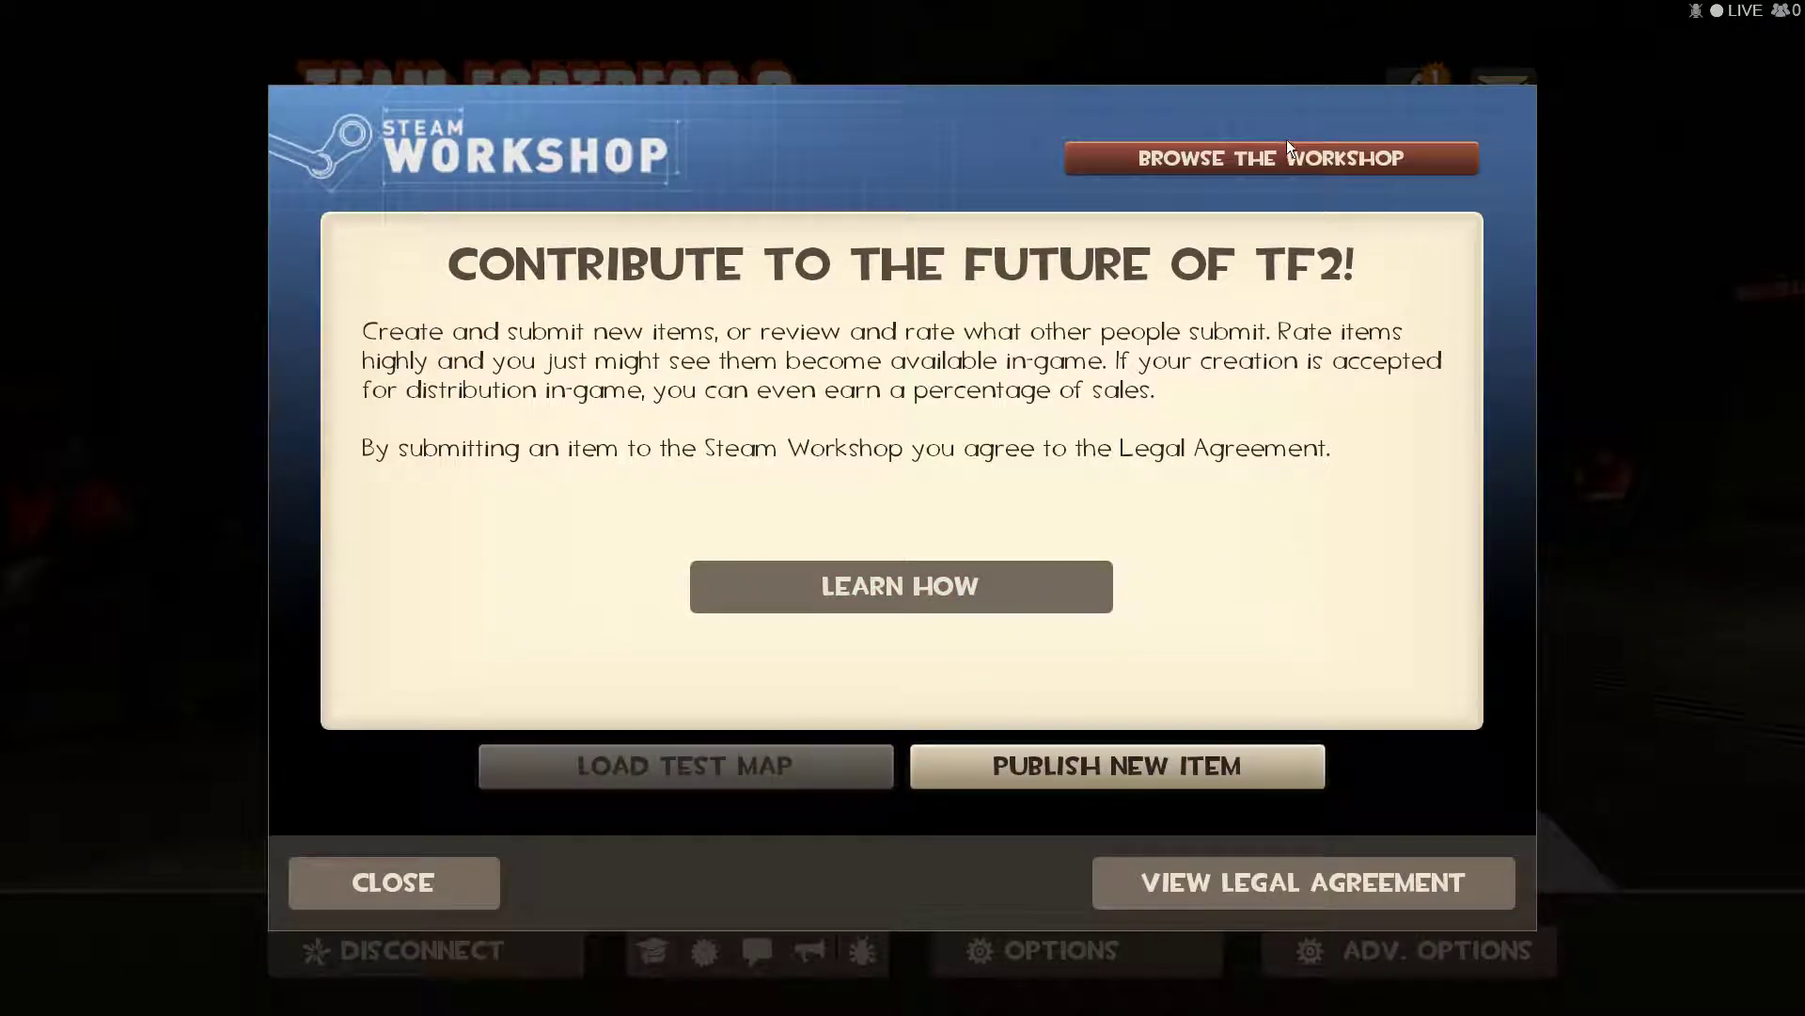
click(1087, 764)
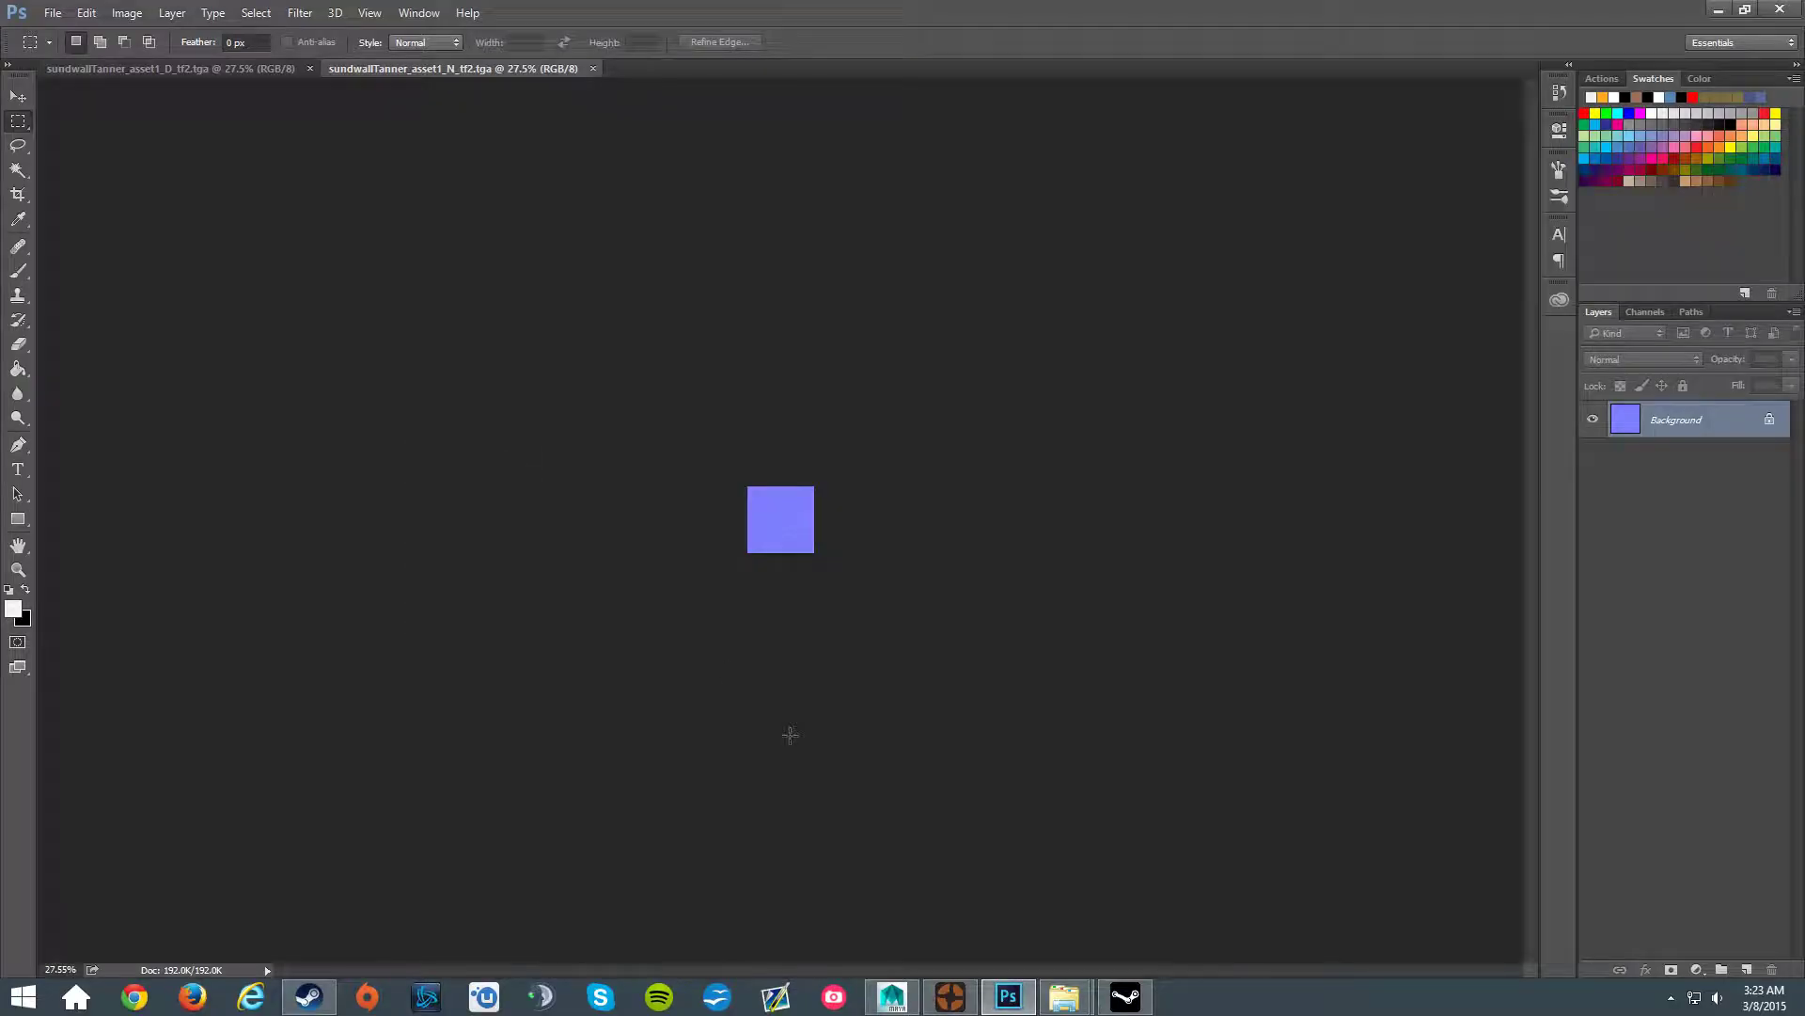
- Switch Photoshop to the wooden closet diffuse texture, zoom to inspect it, then bring up File Explorer
click(167, 69)
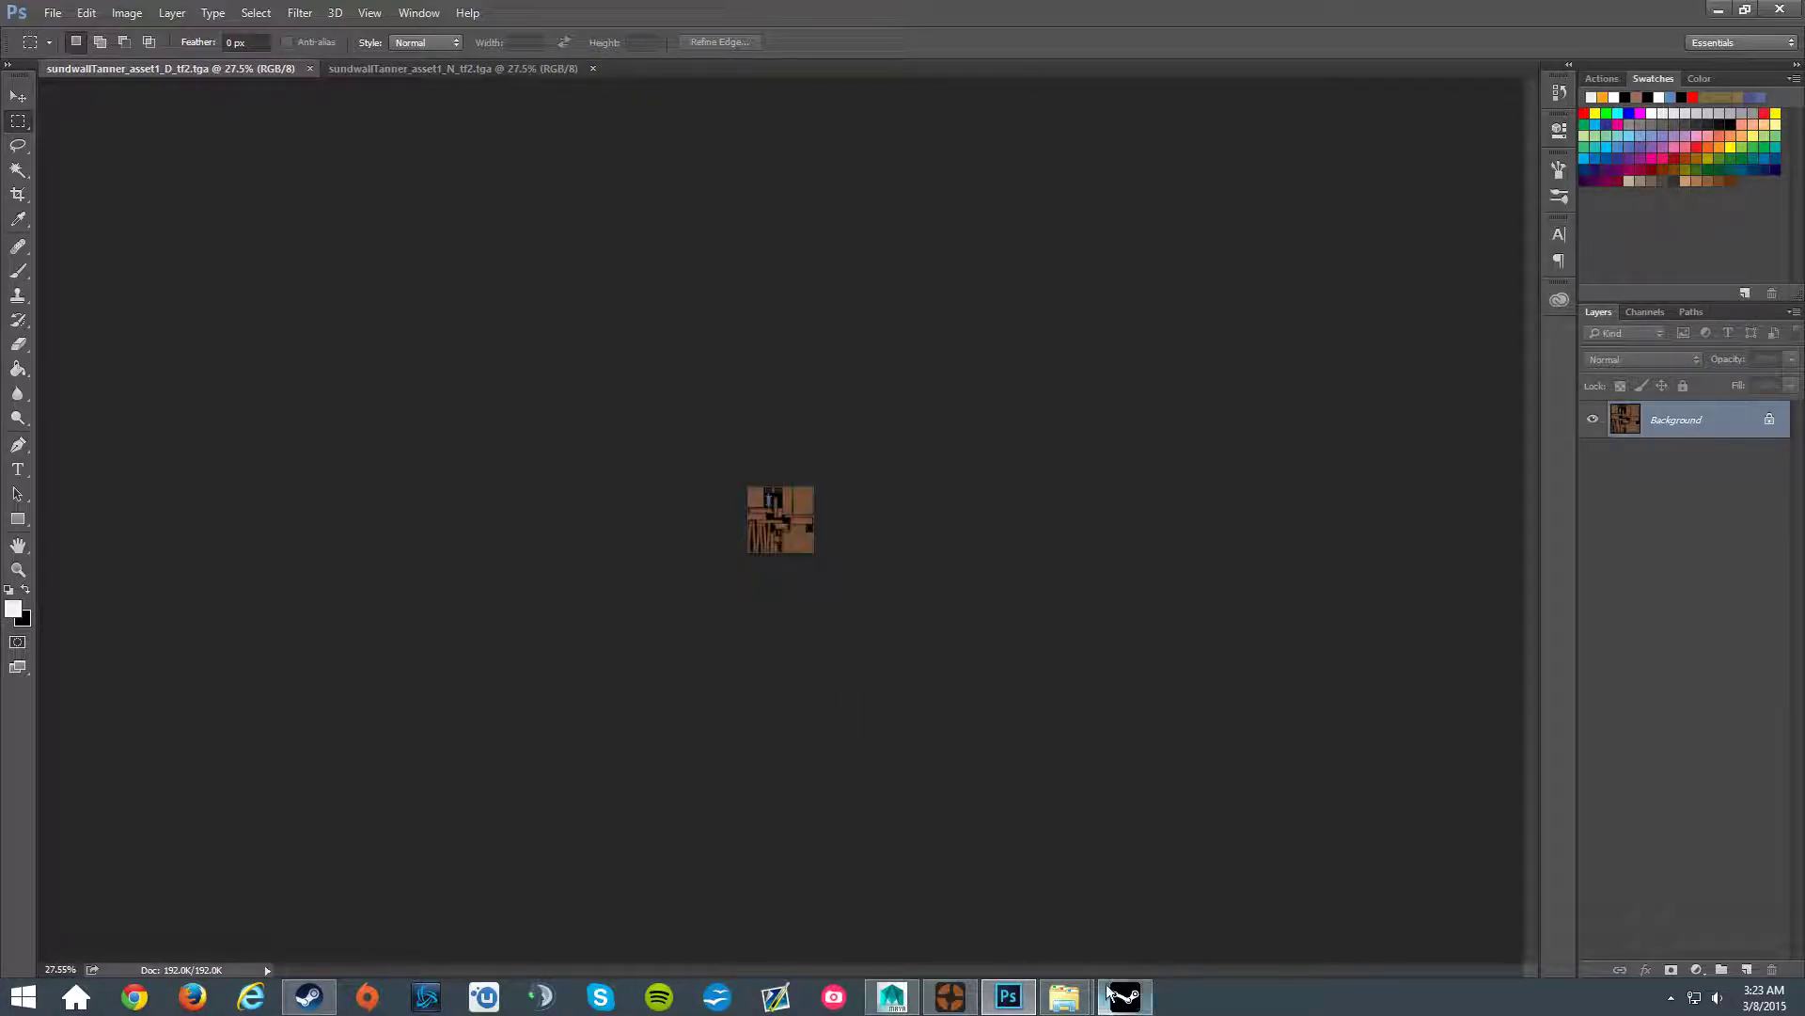
alt+scroll(794, 595, up, 2)
alt+scroll(794, 596, up, 3)
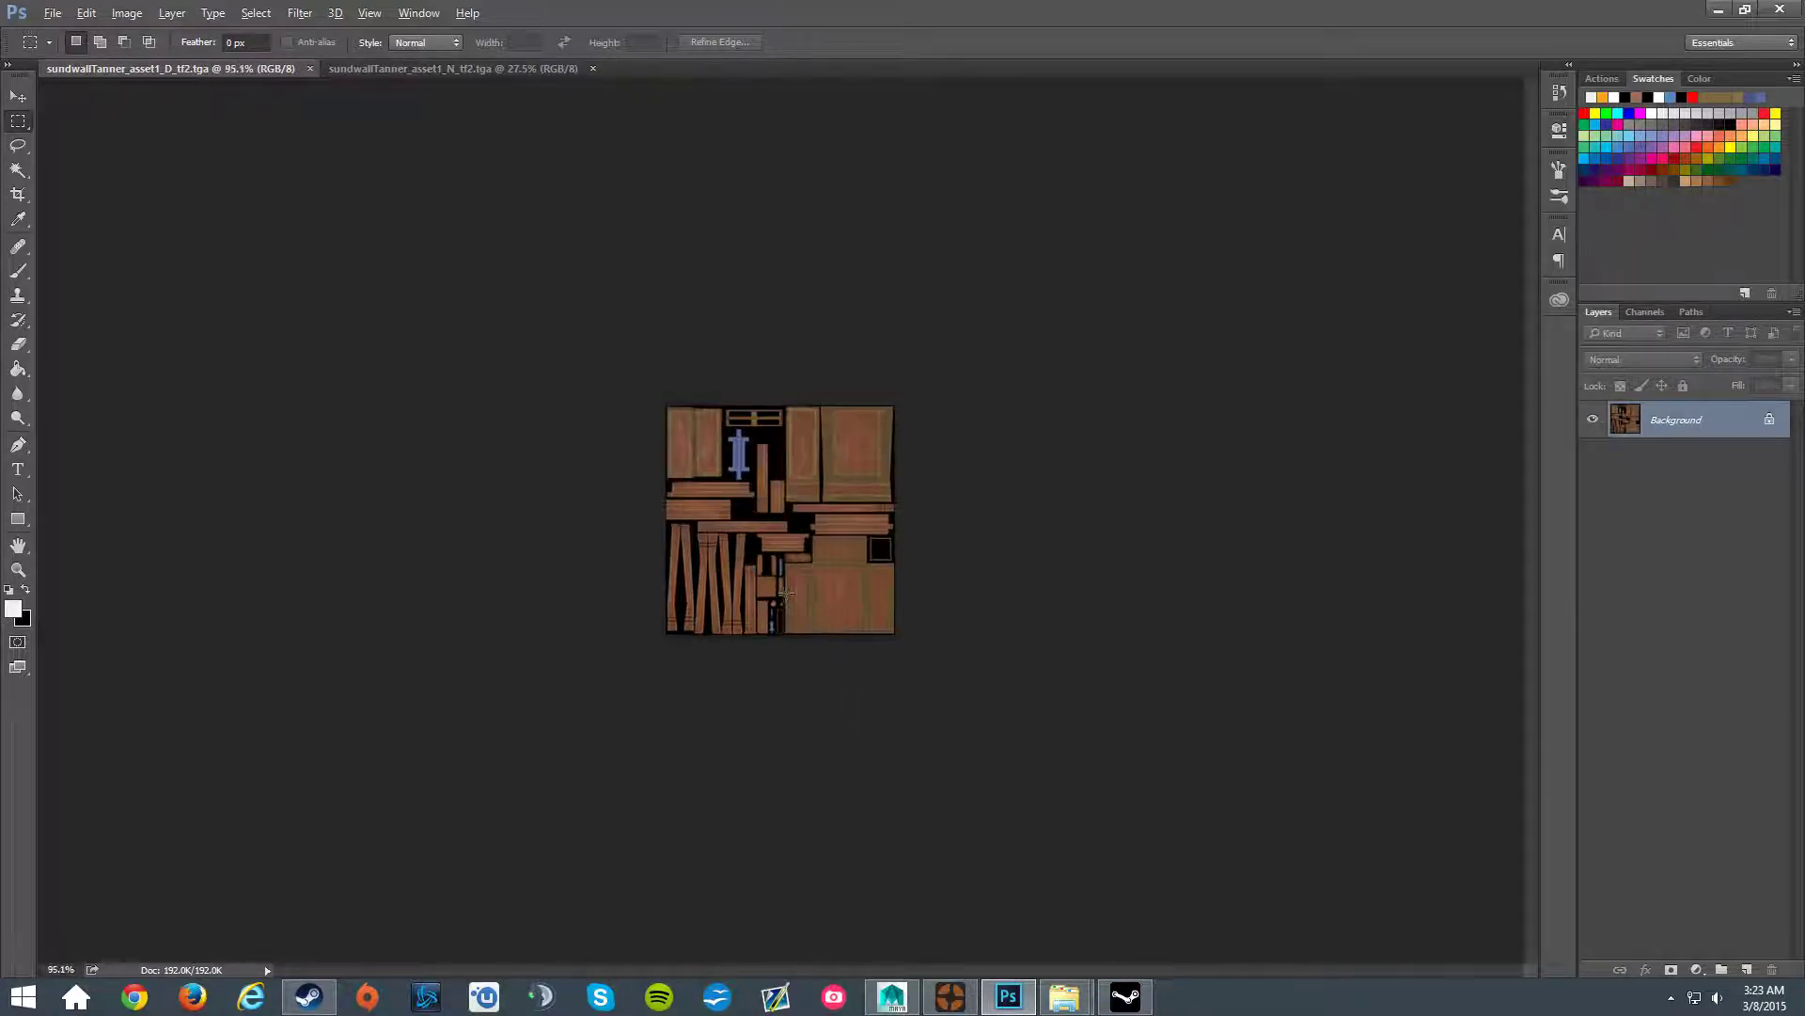
alt+scroll(786, 593, up, 1)
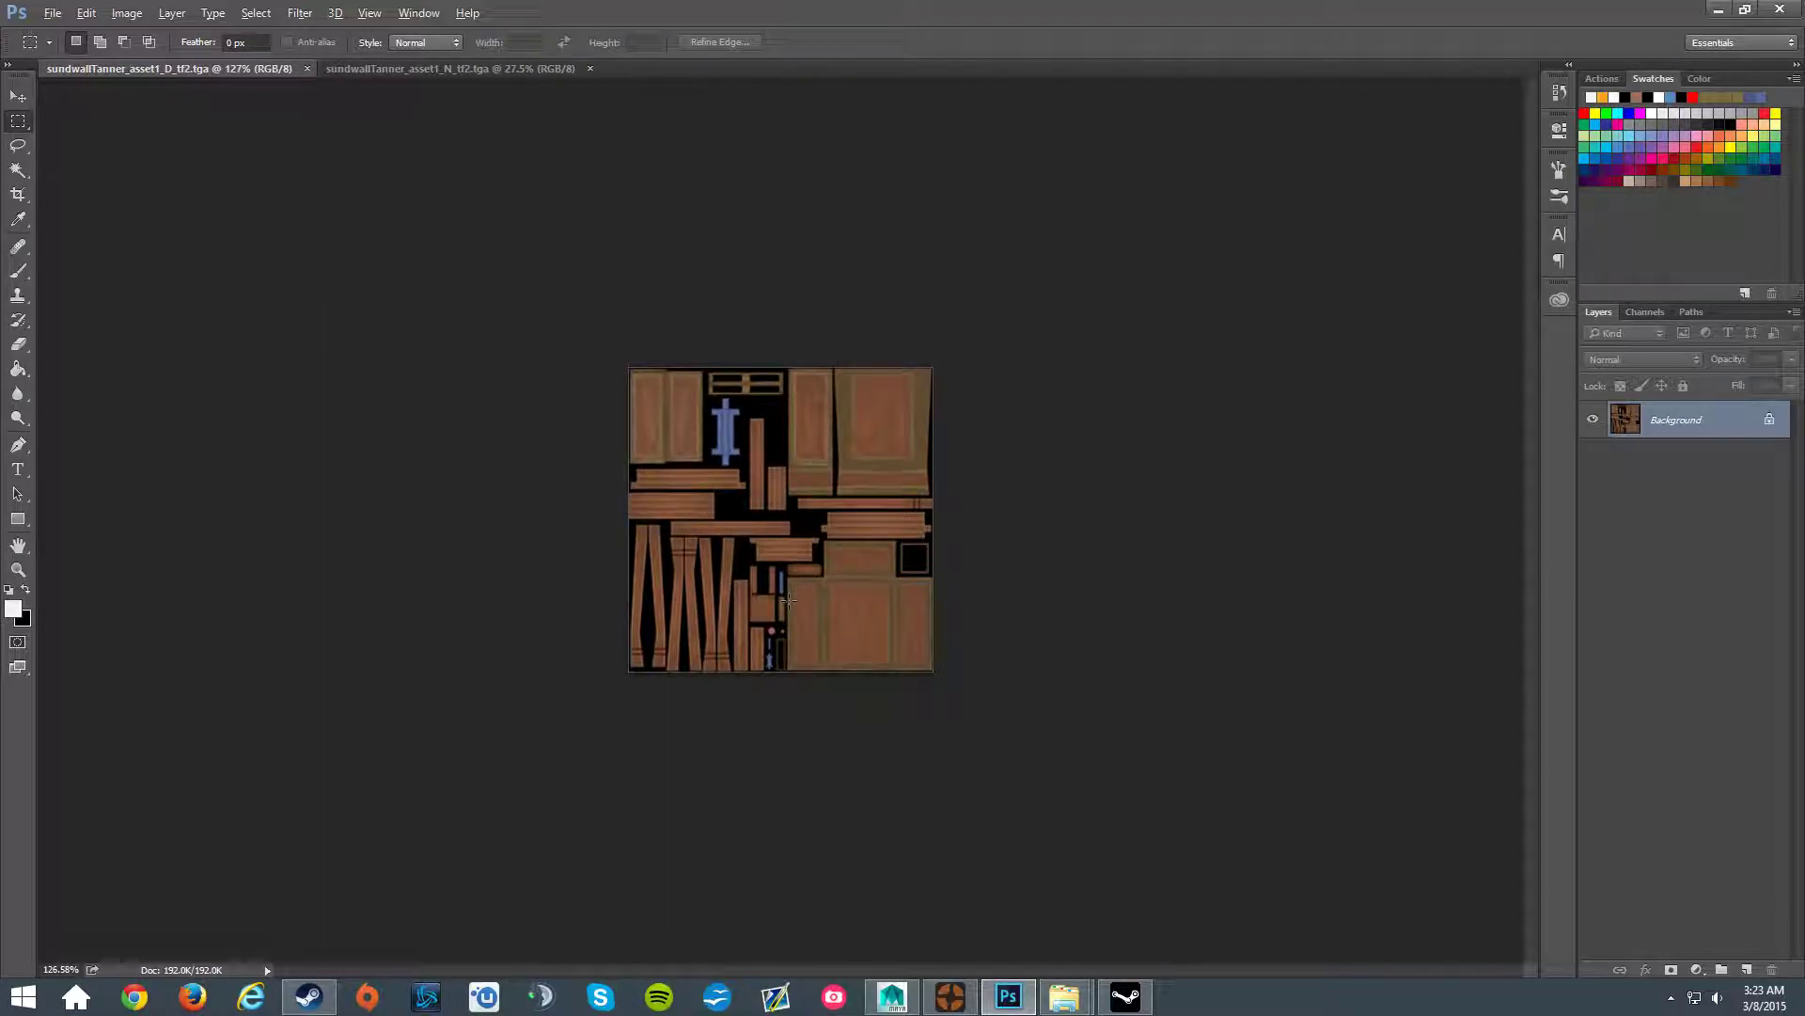
alt+scroll(788, 599, down, 1)
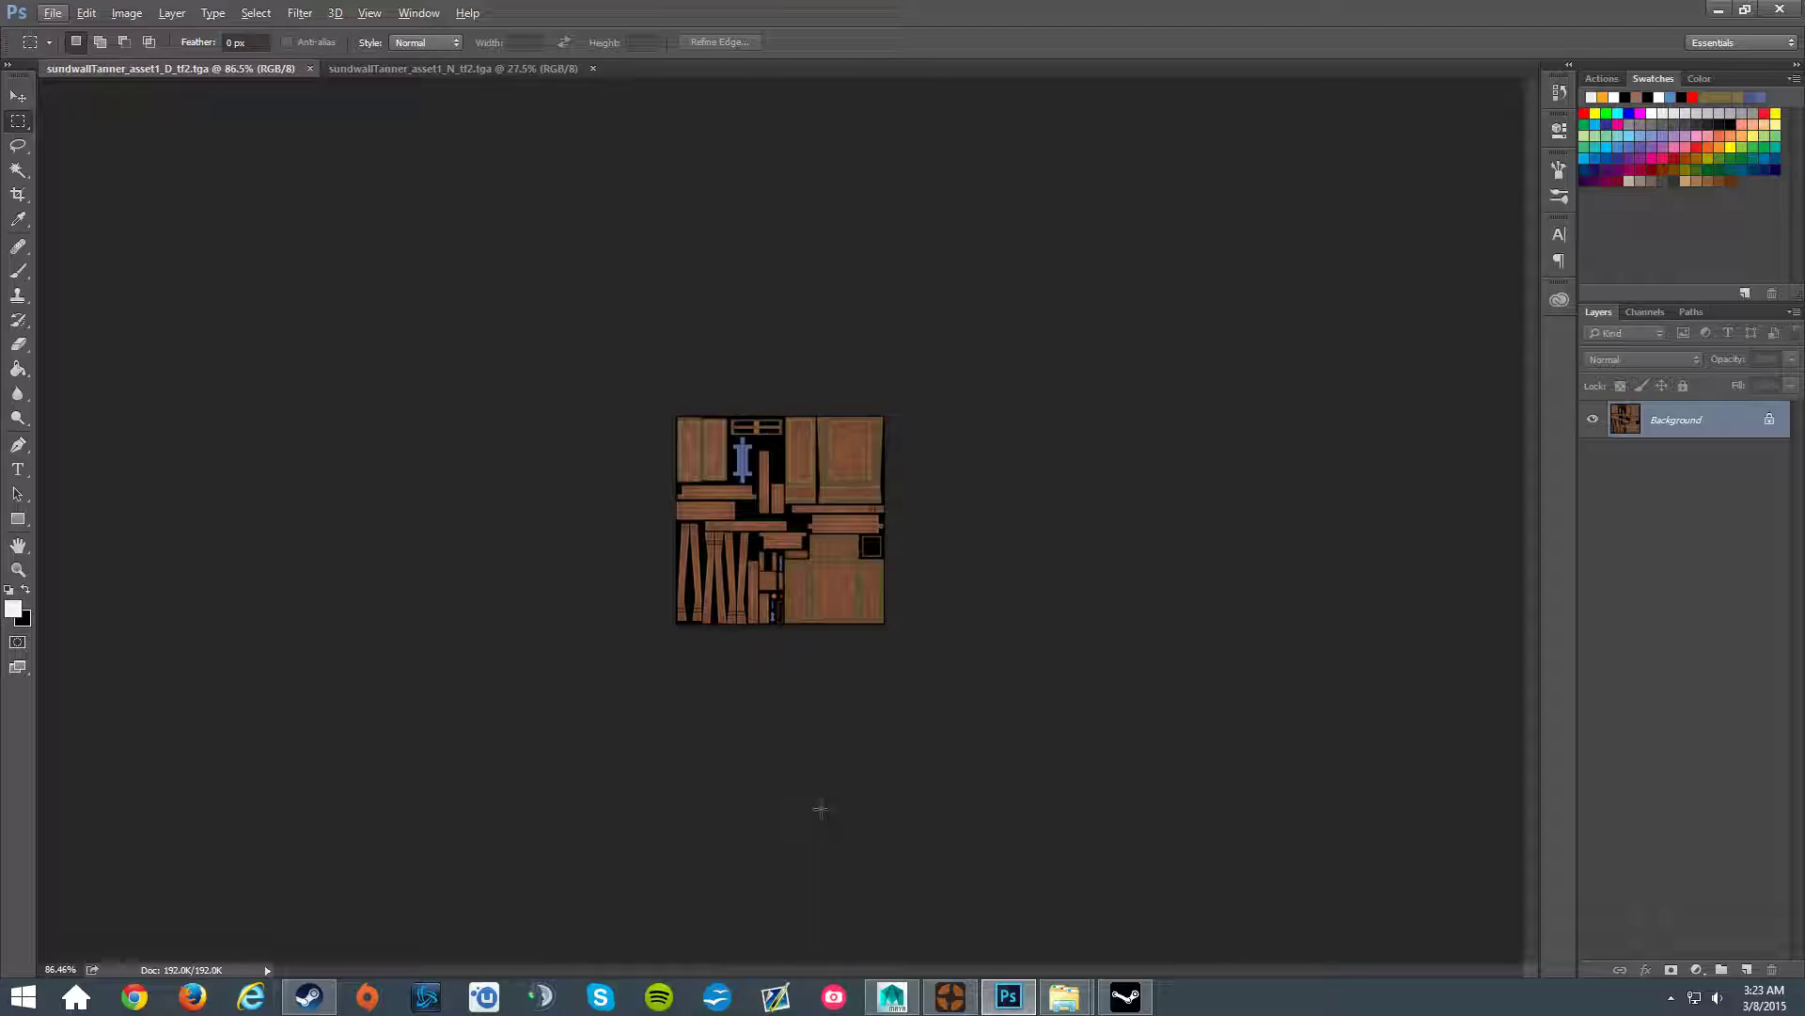
click(1067, 997)
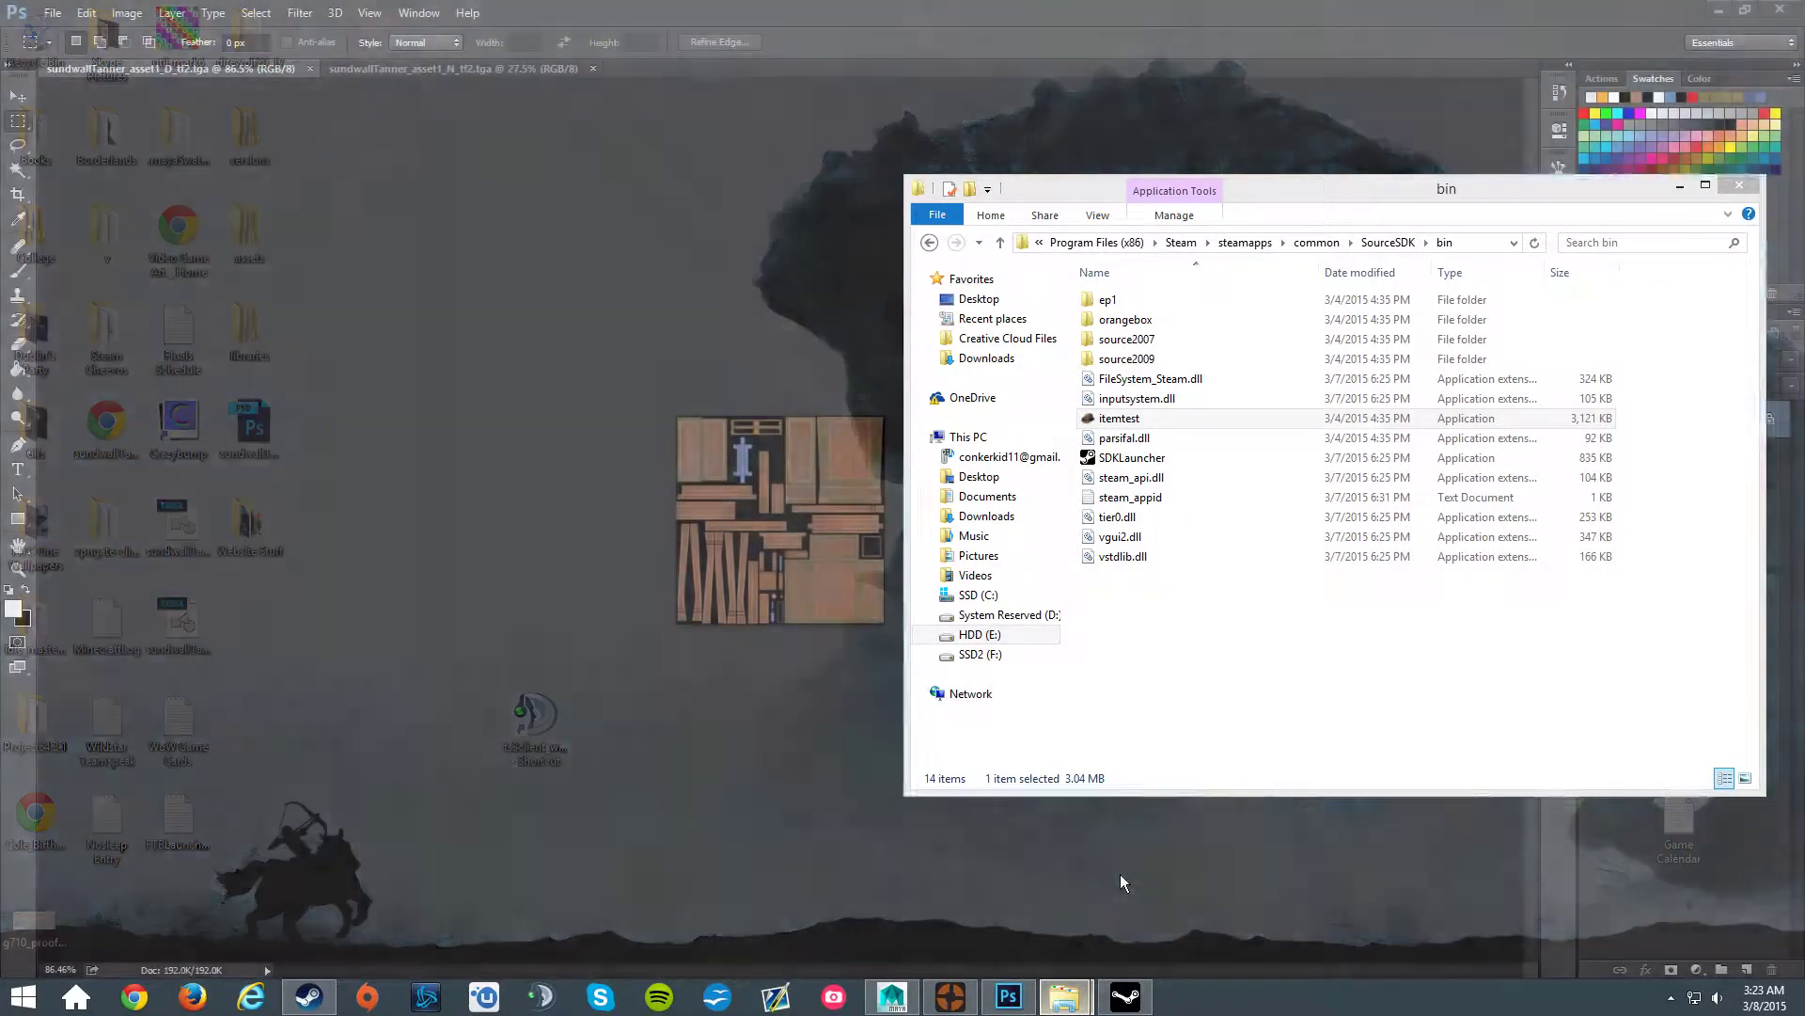
- Move the bin folder window left and navigate up to common/Team Fortress 2/tf
click(1120, 875)
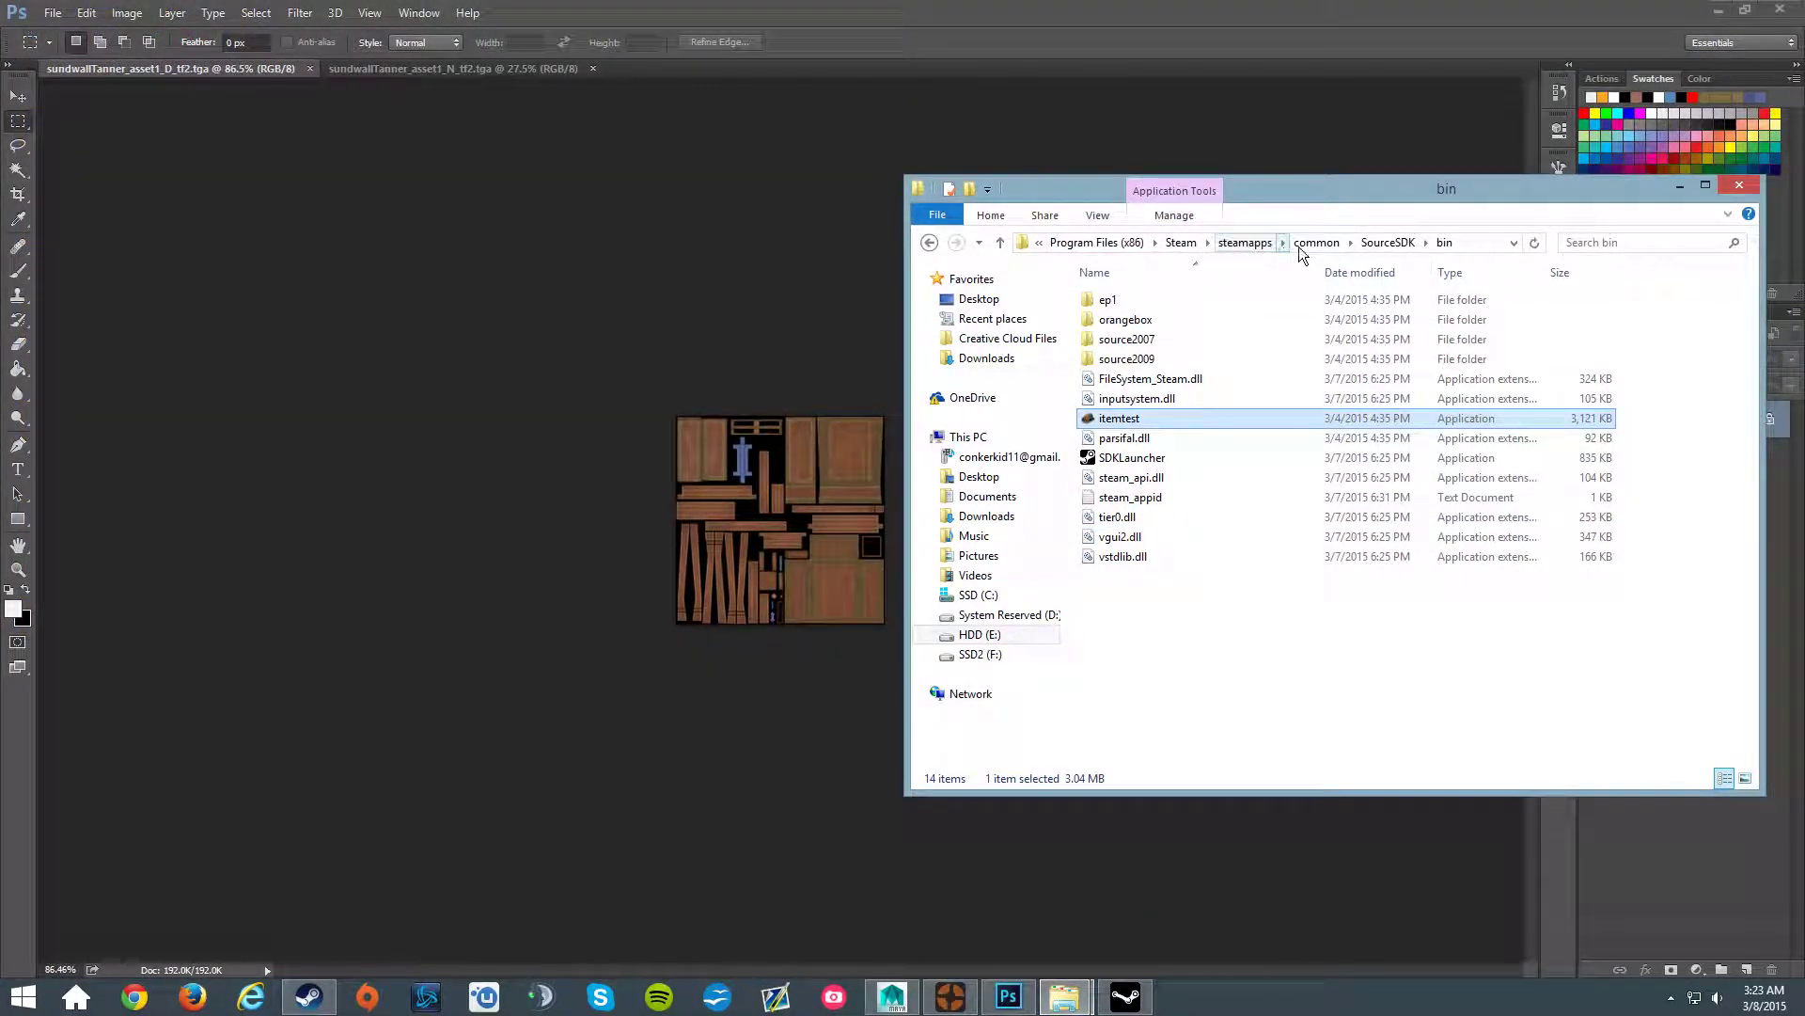
drag(1344, 194, 1014, 190)
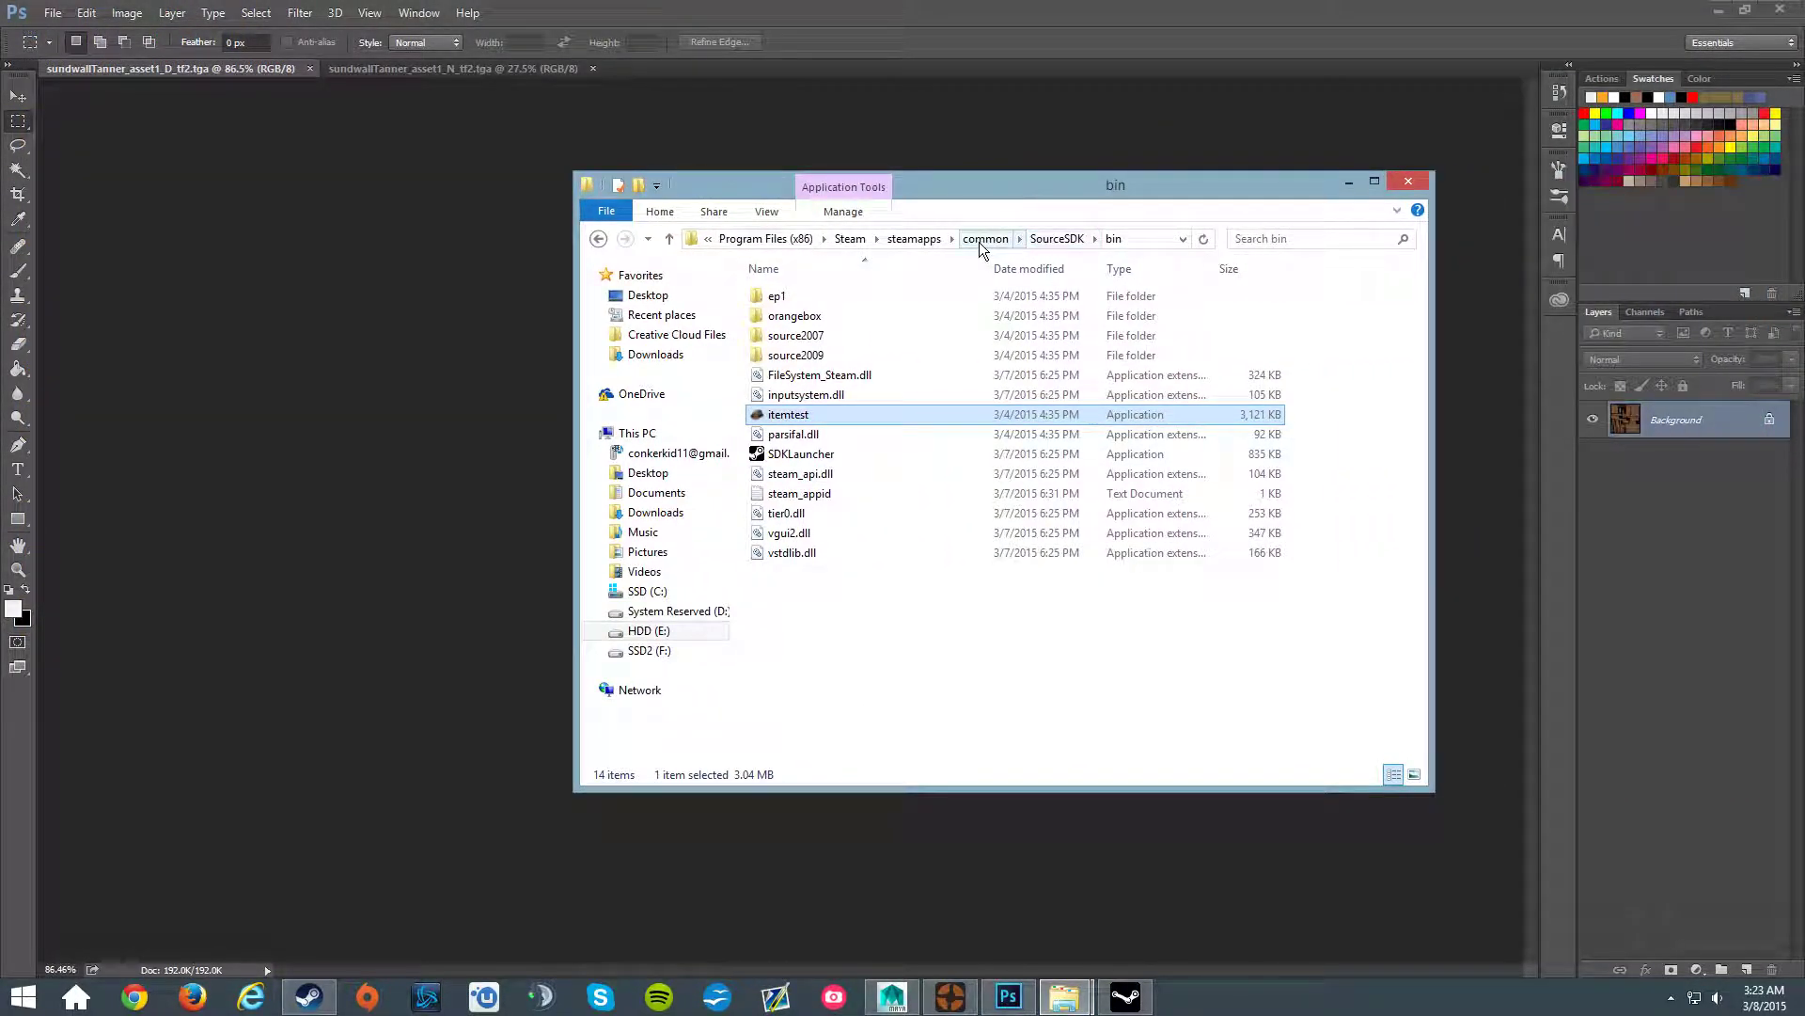
click(980, 241)
scroll(857, 697, down, 6)
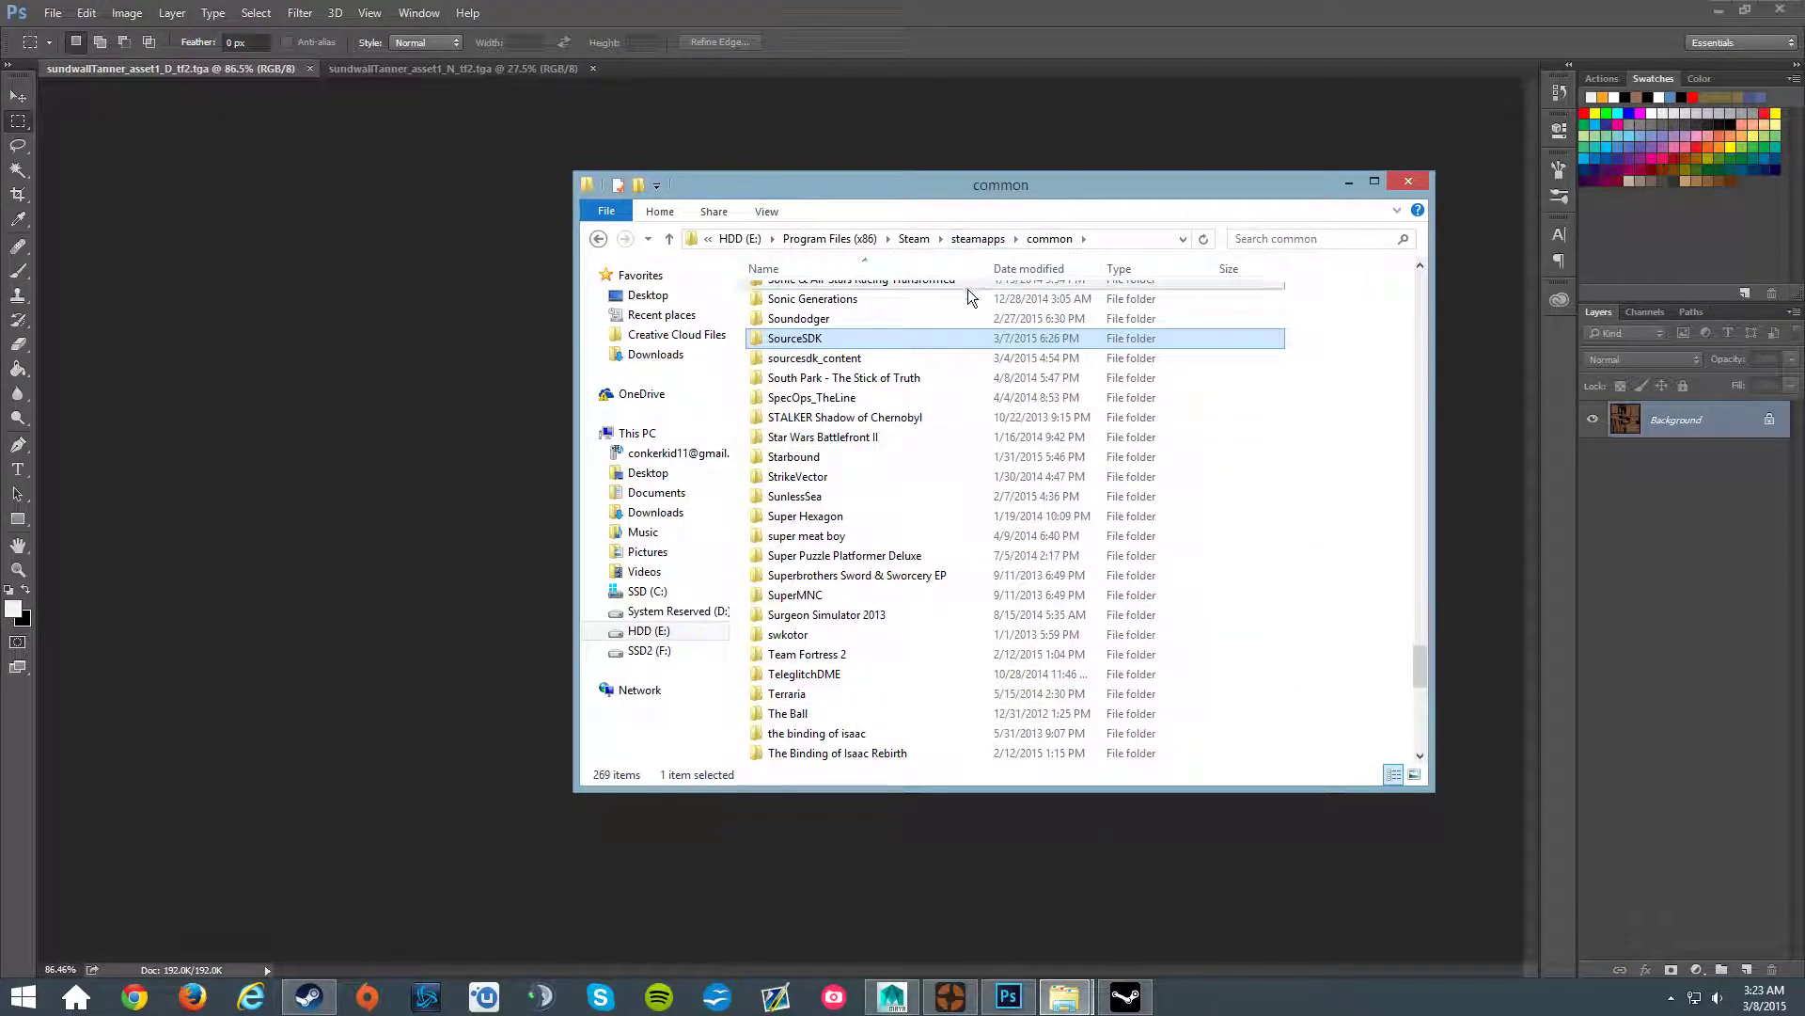
scroll(950, 376, down, 1)
double_click(871, 595)
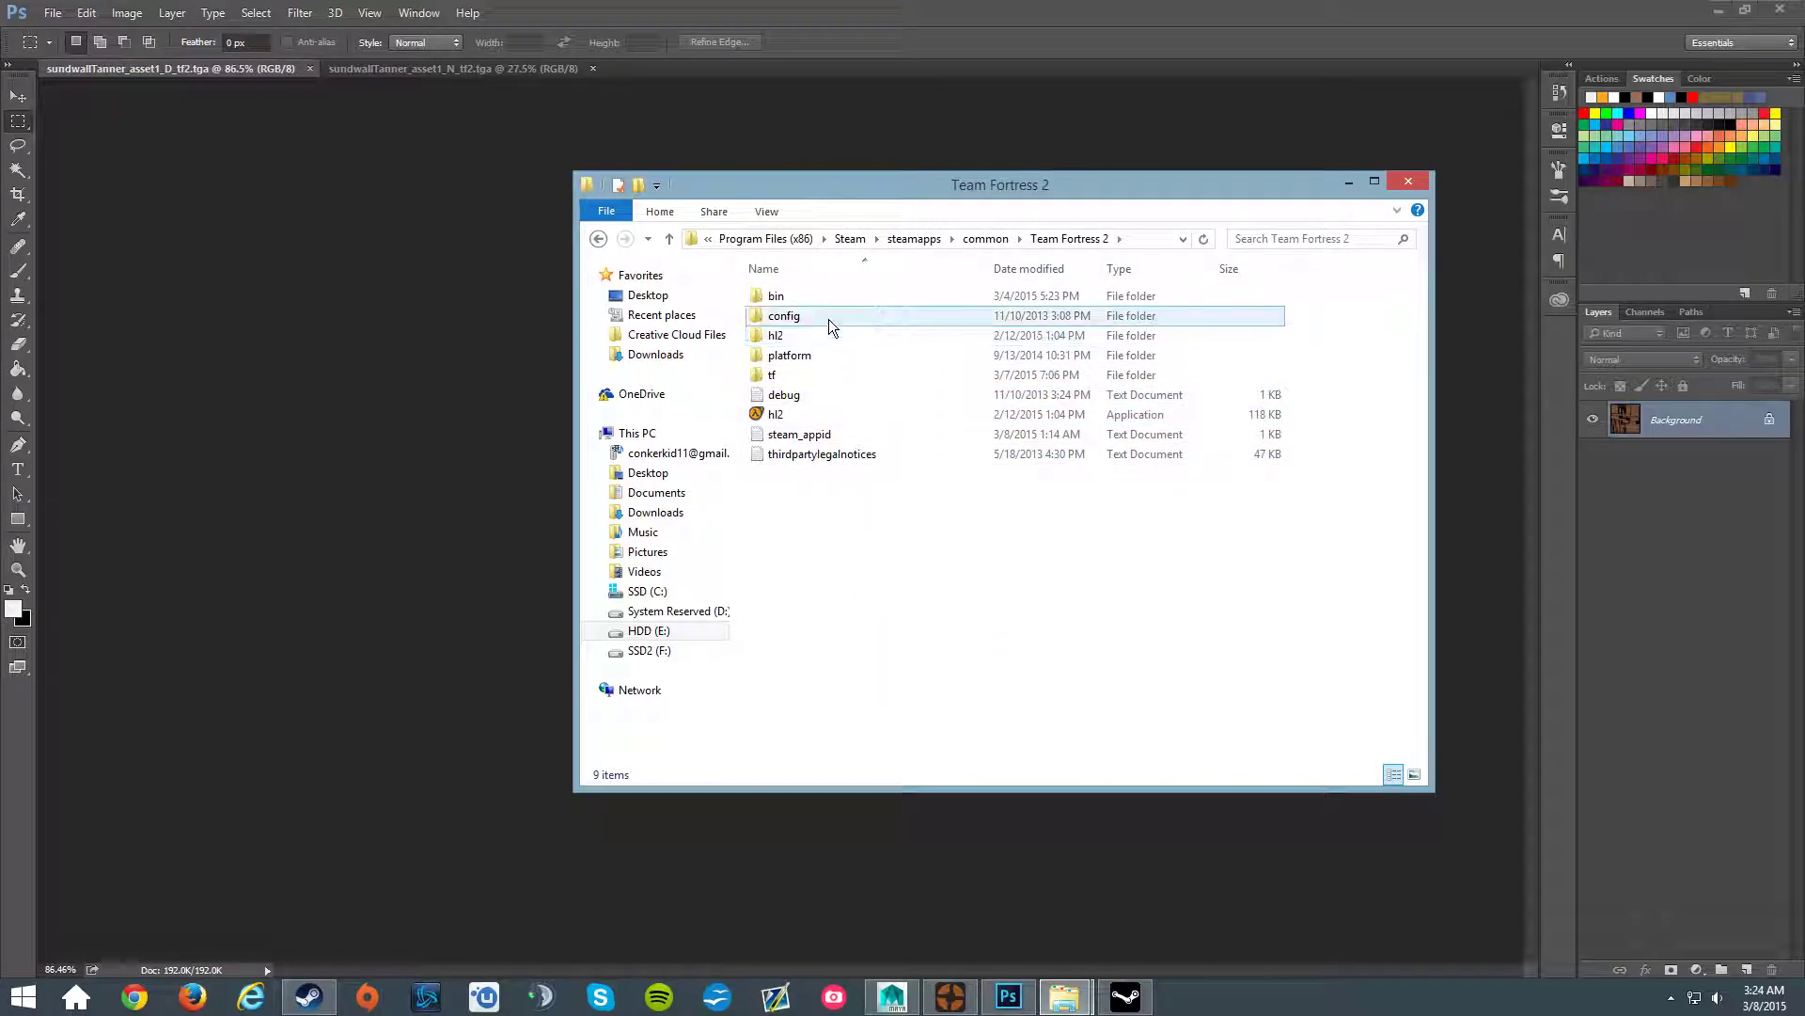
double_click(804, 376)
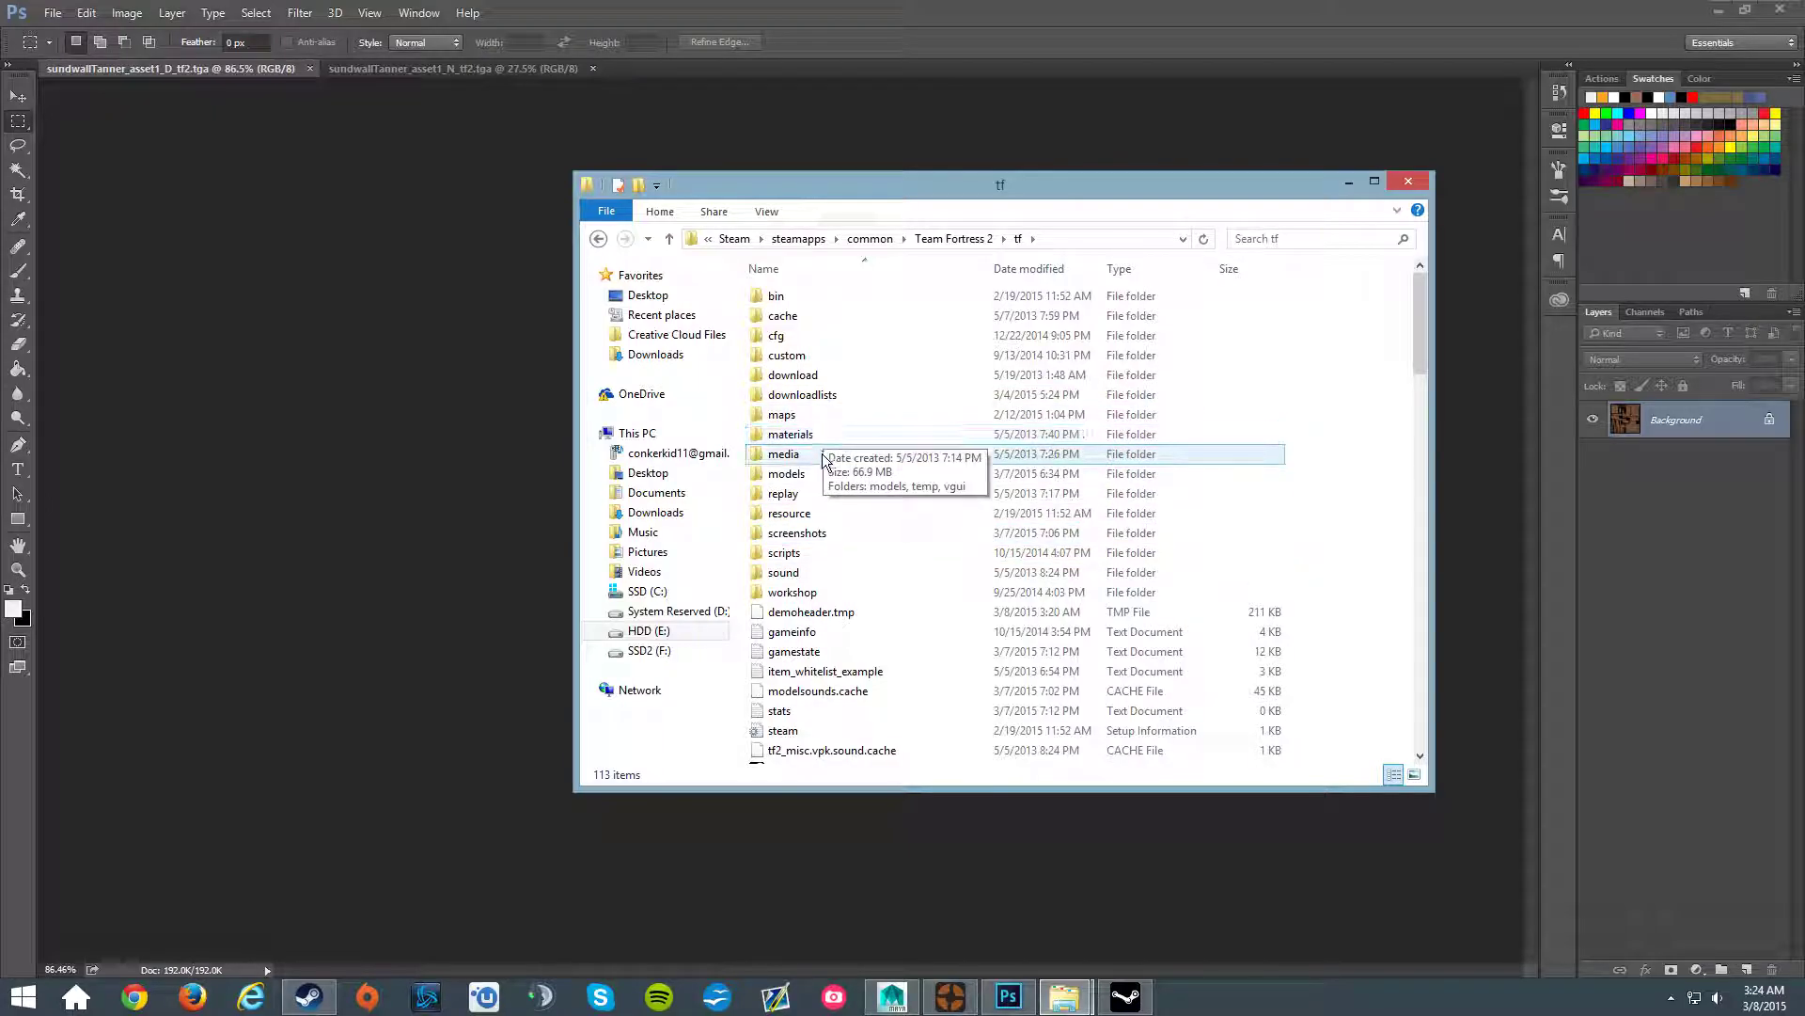
- Open materials/models/player/items and select the heavy folder
mouse_move(814, 433)
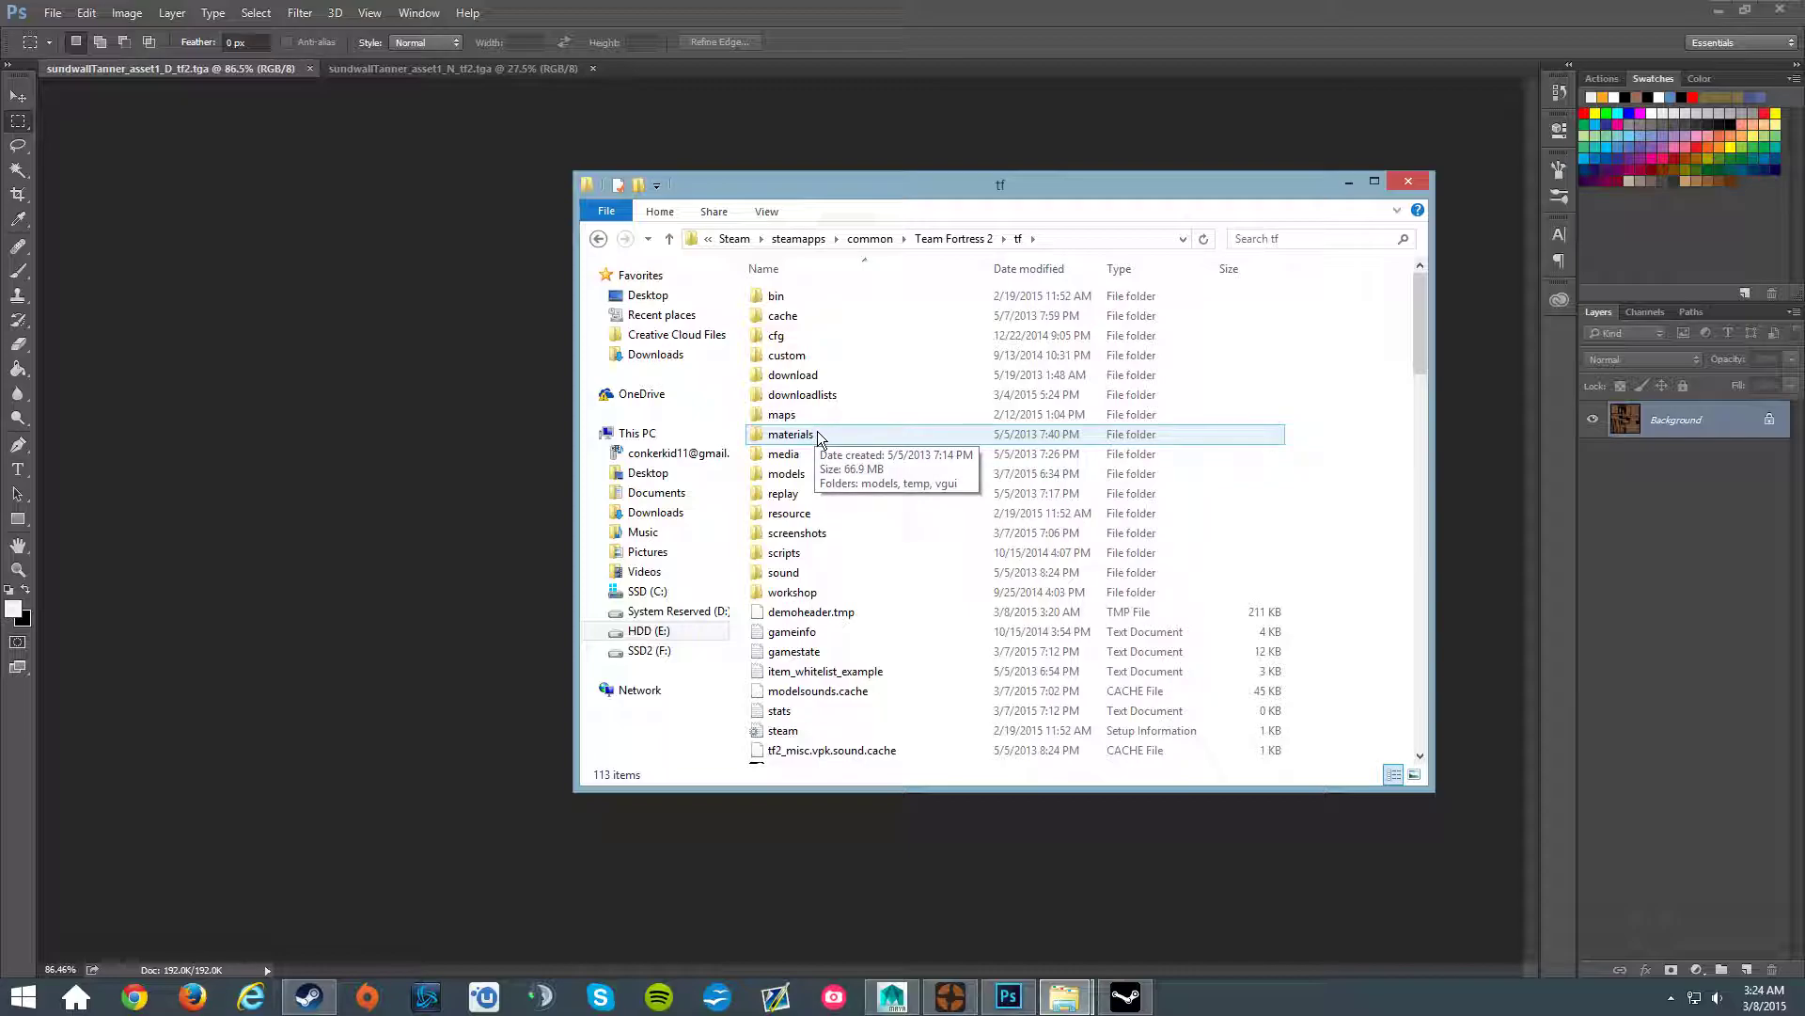
double_click(816, 435)
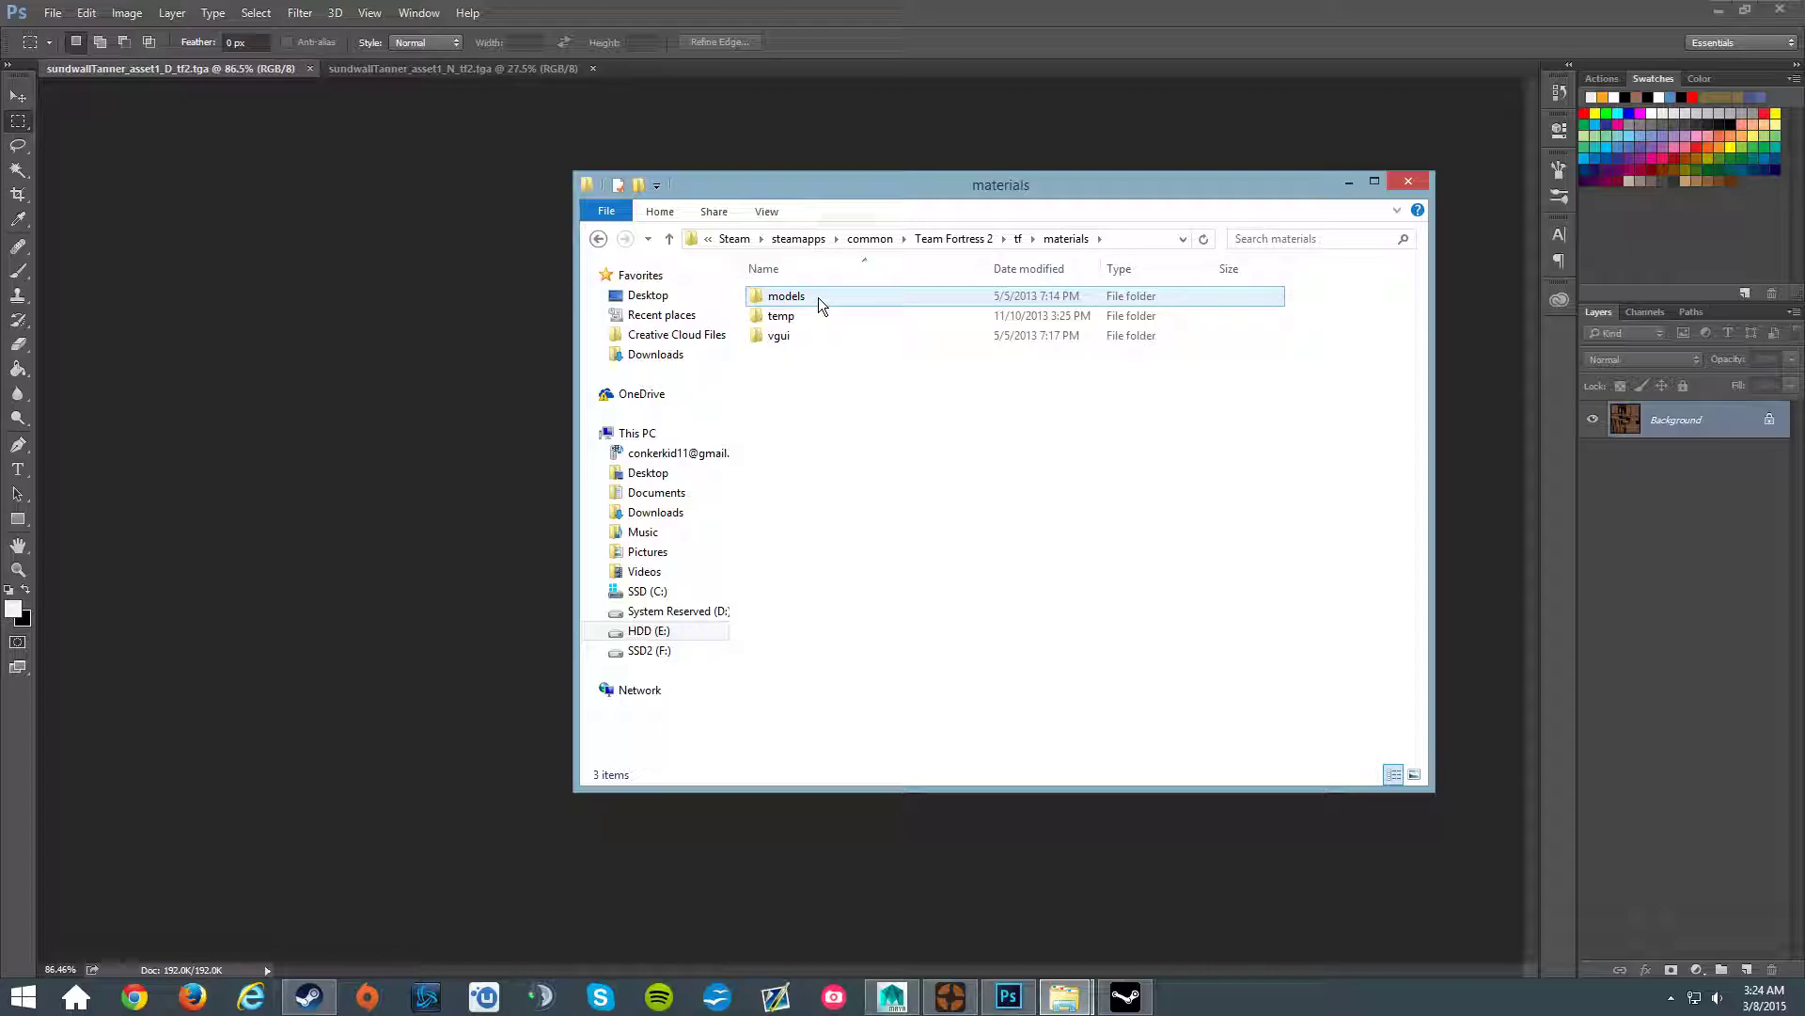
double_click(818, 297)
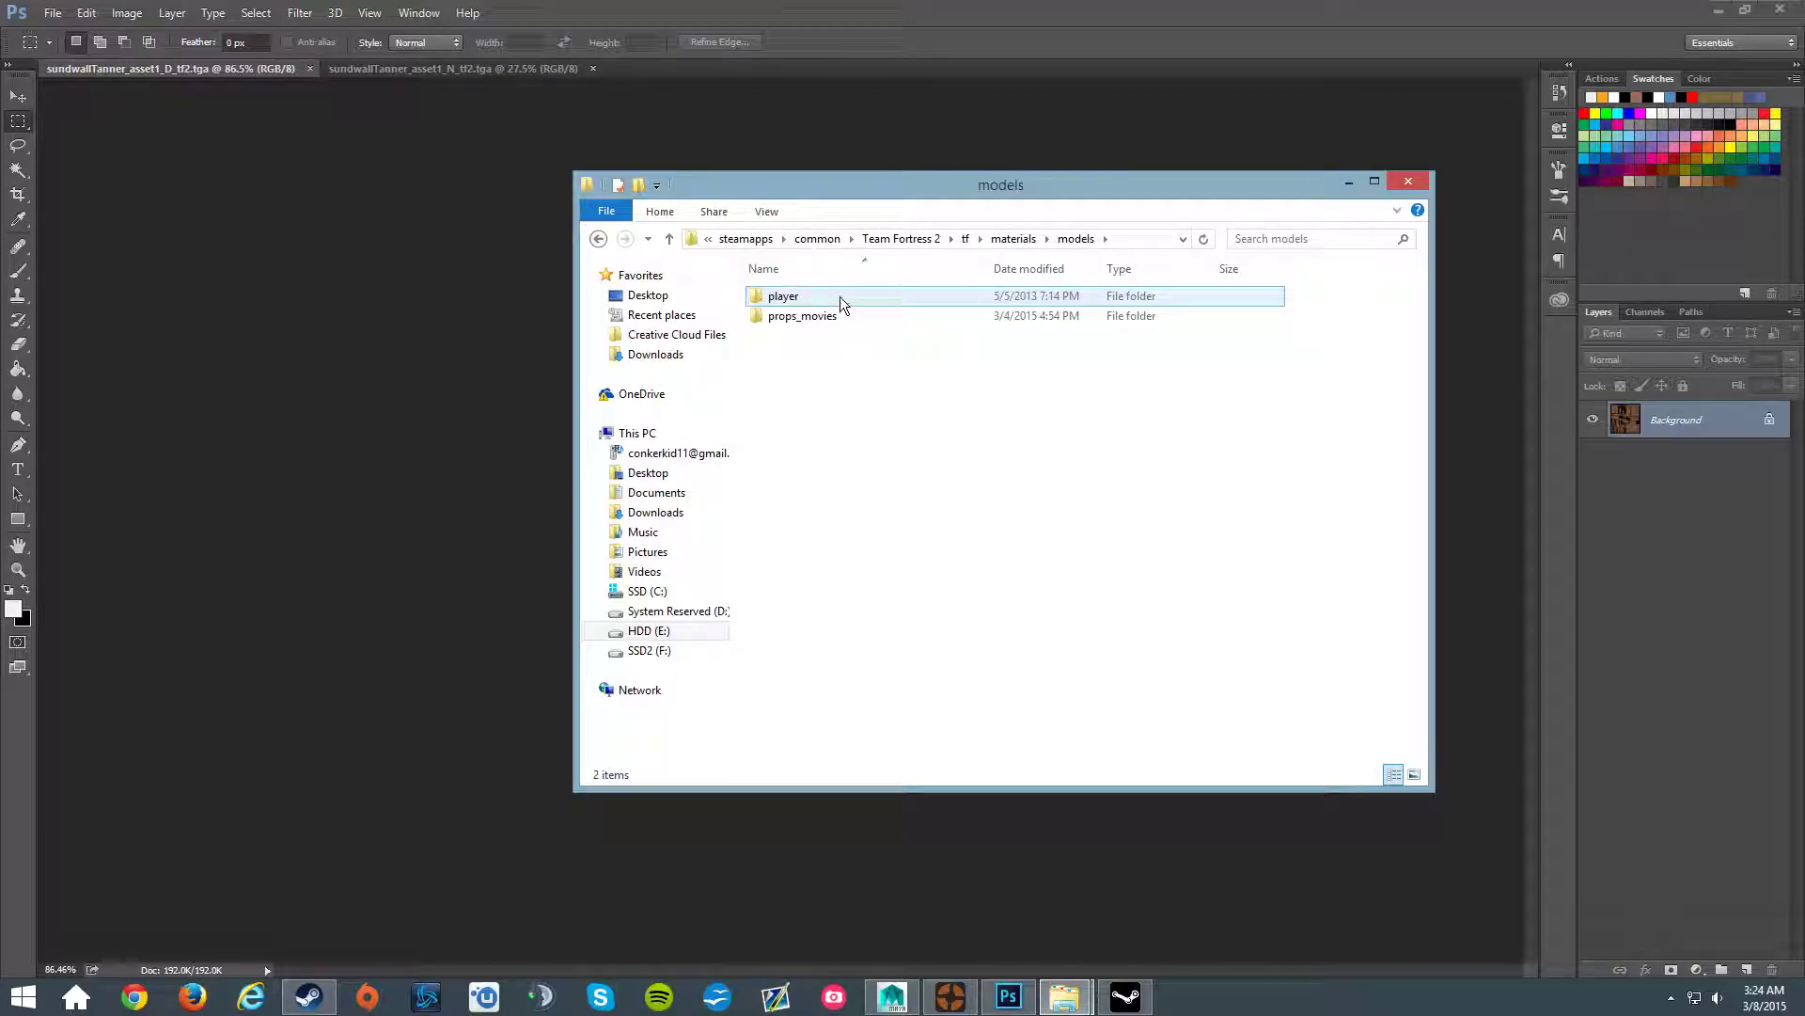
double_click(839, 296)
double_click(841, 296)
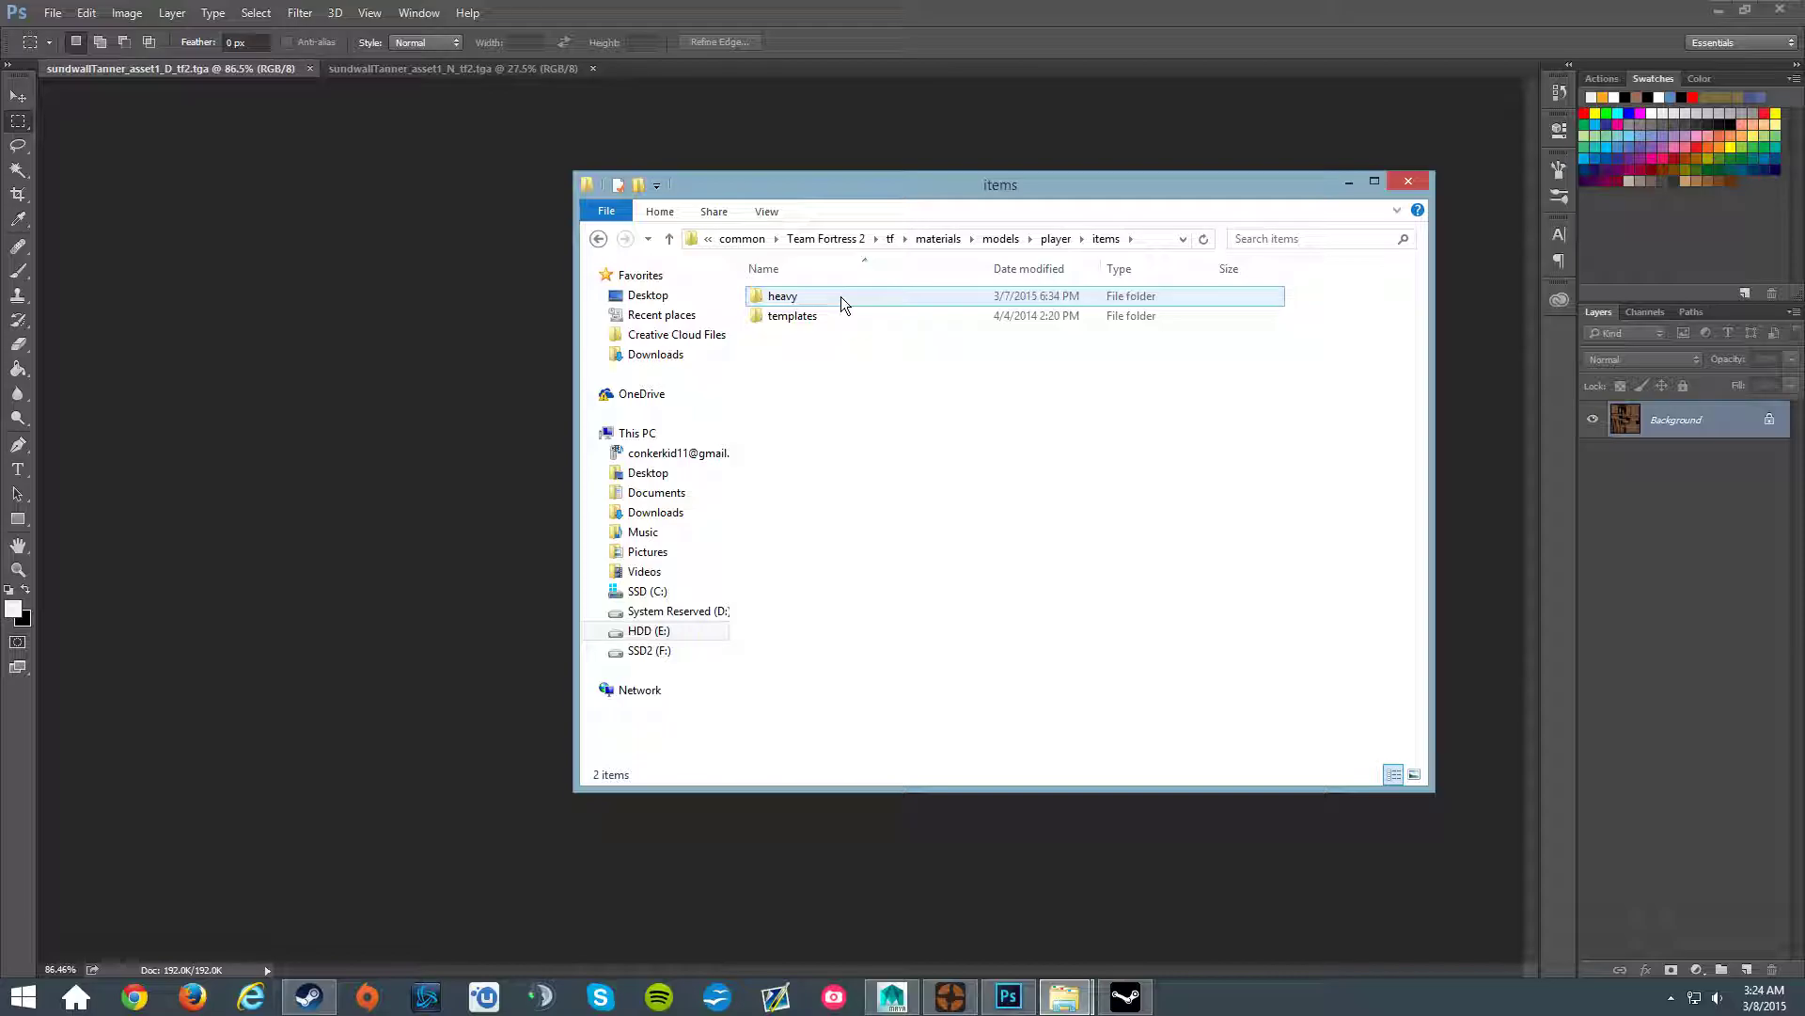
click(841, 297)
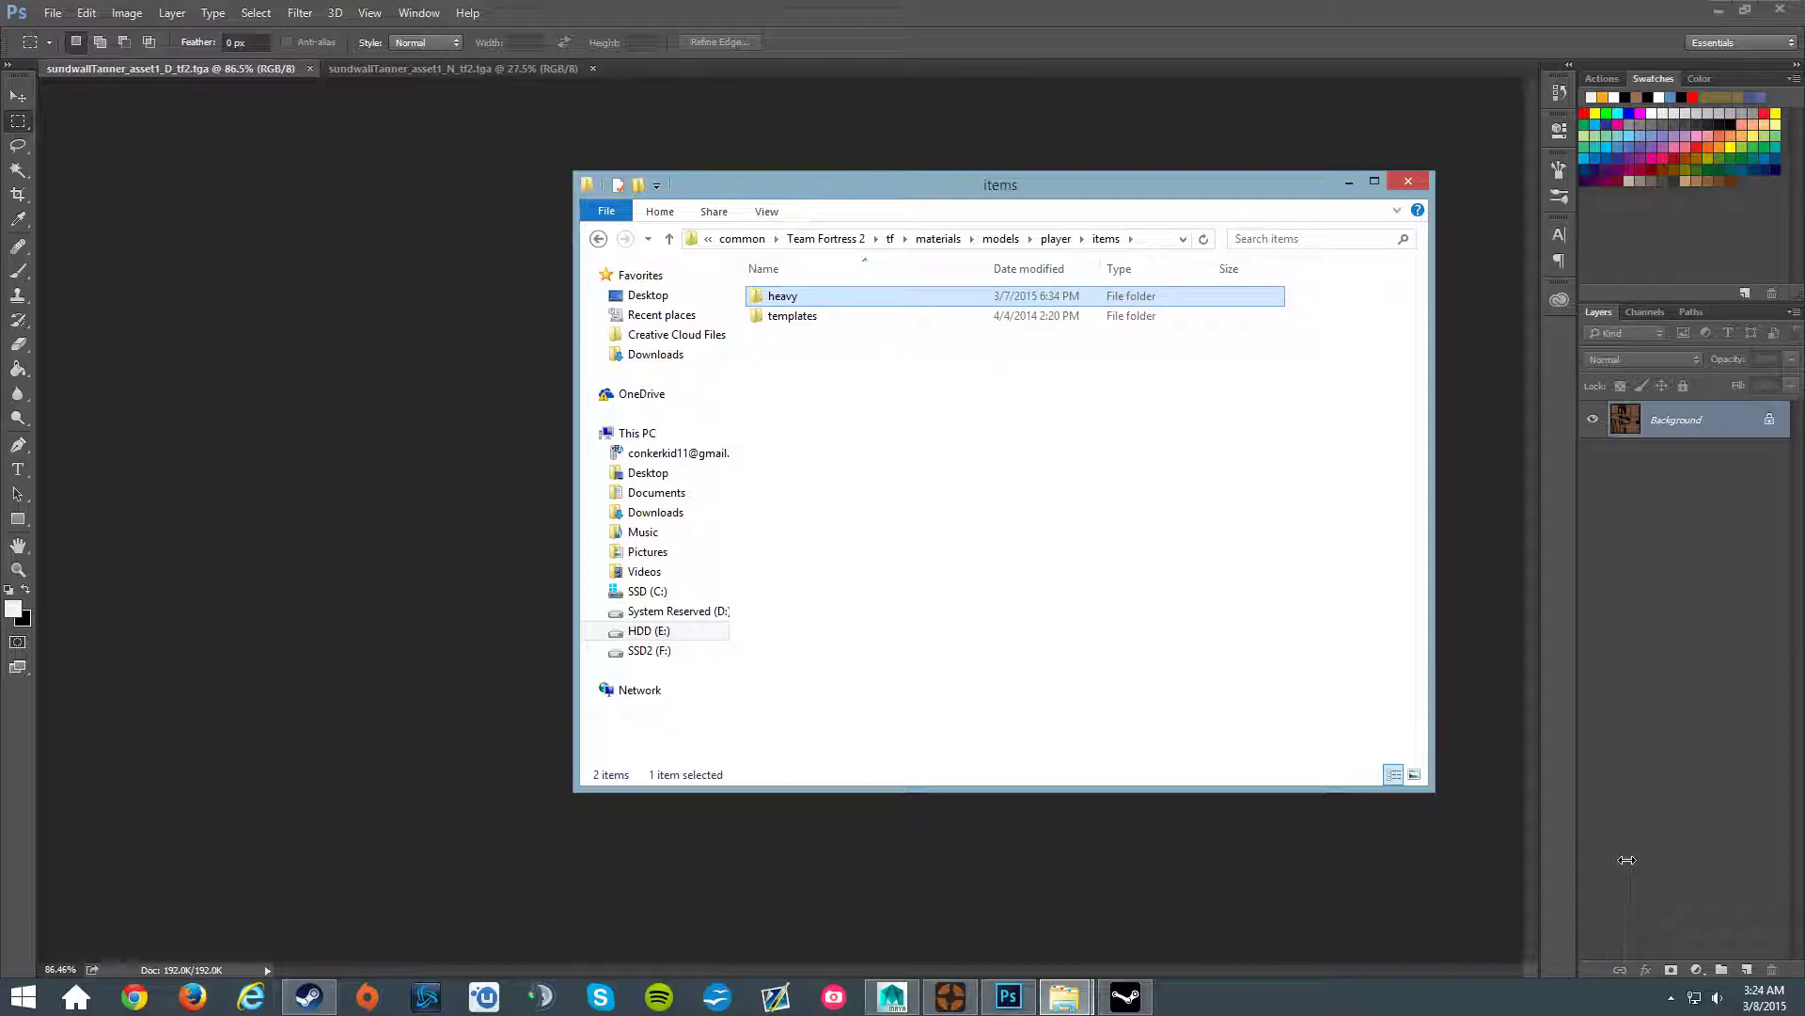
- Place the items window on the left beside the Closet Hat Just Because window
mouse_move(1063, 996)
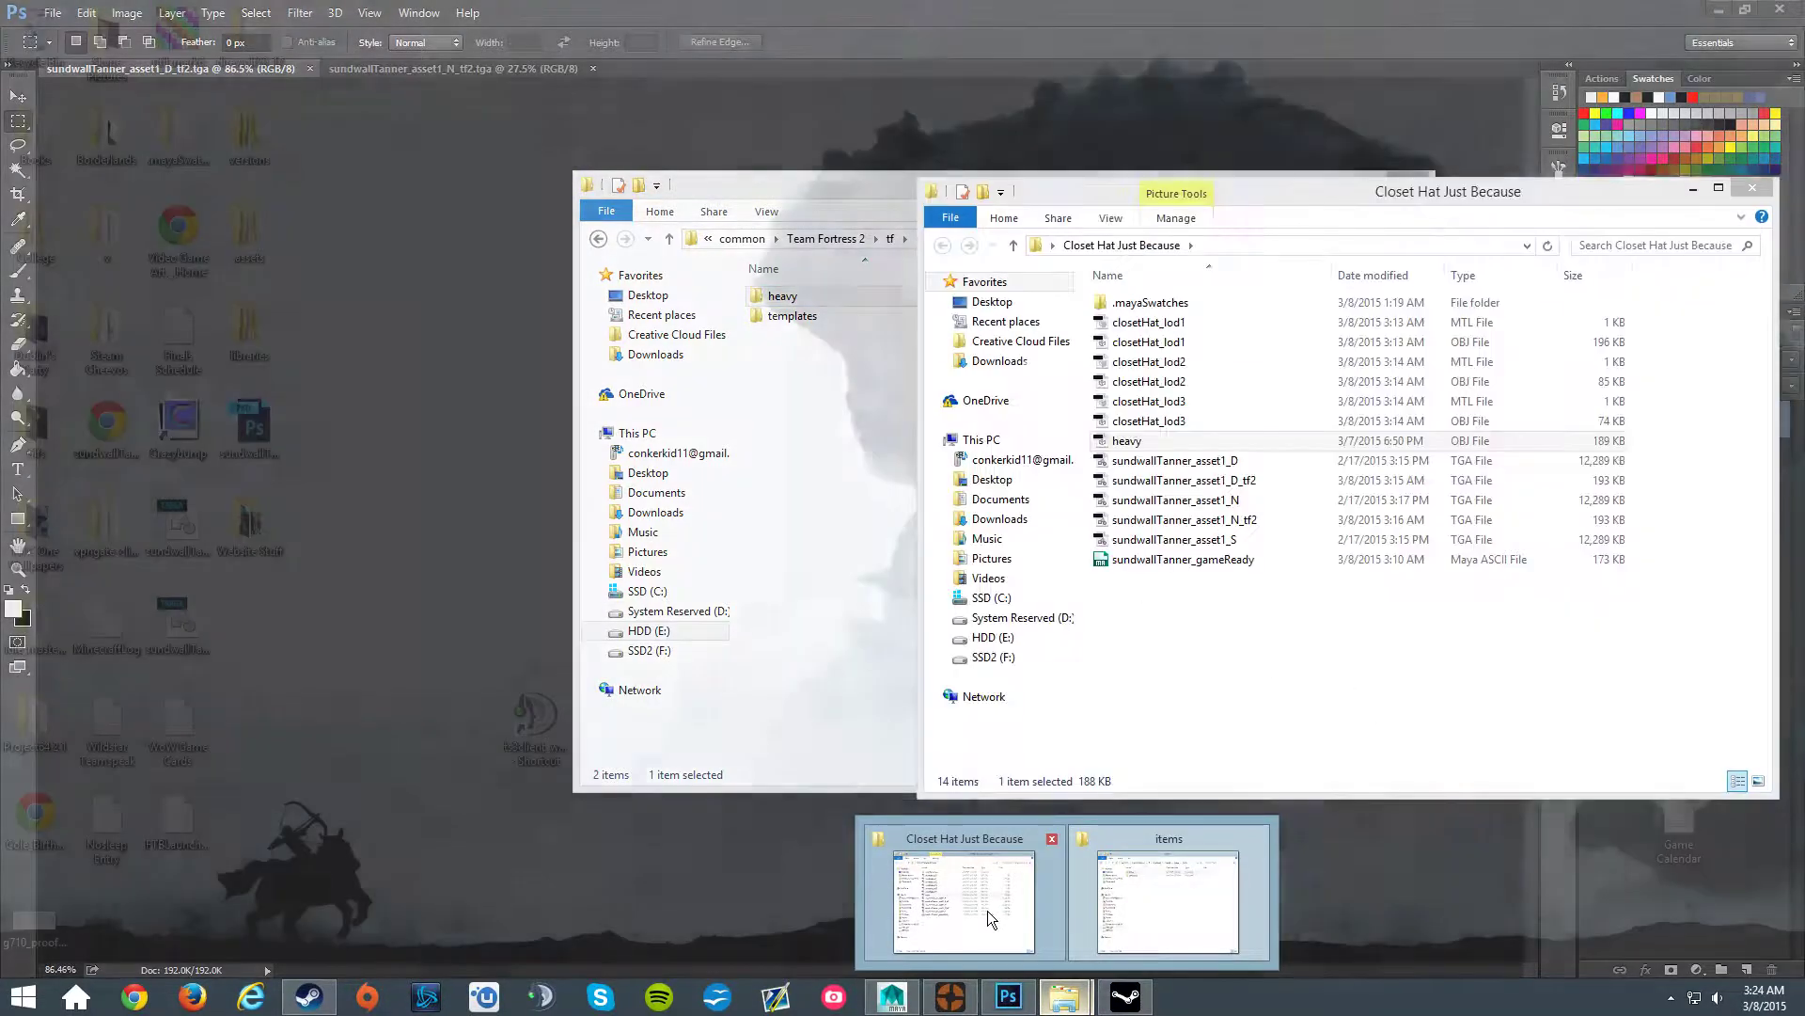
click(987, 910)
drag(804, 184, 458, 228)
- Create a new folder named 'For Valve' in Closet Hat Just Because
click(1224, 604)
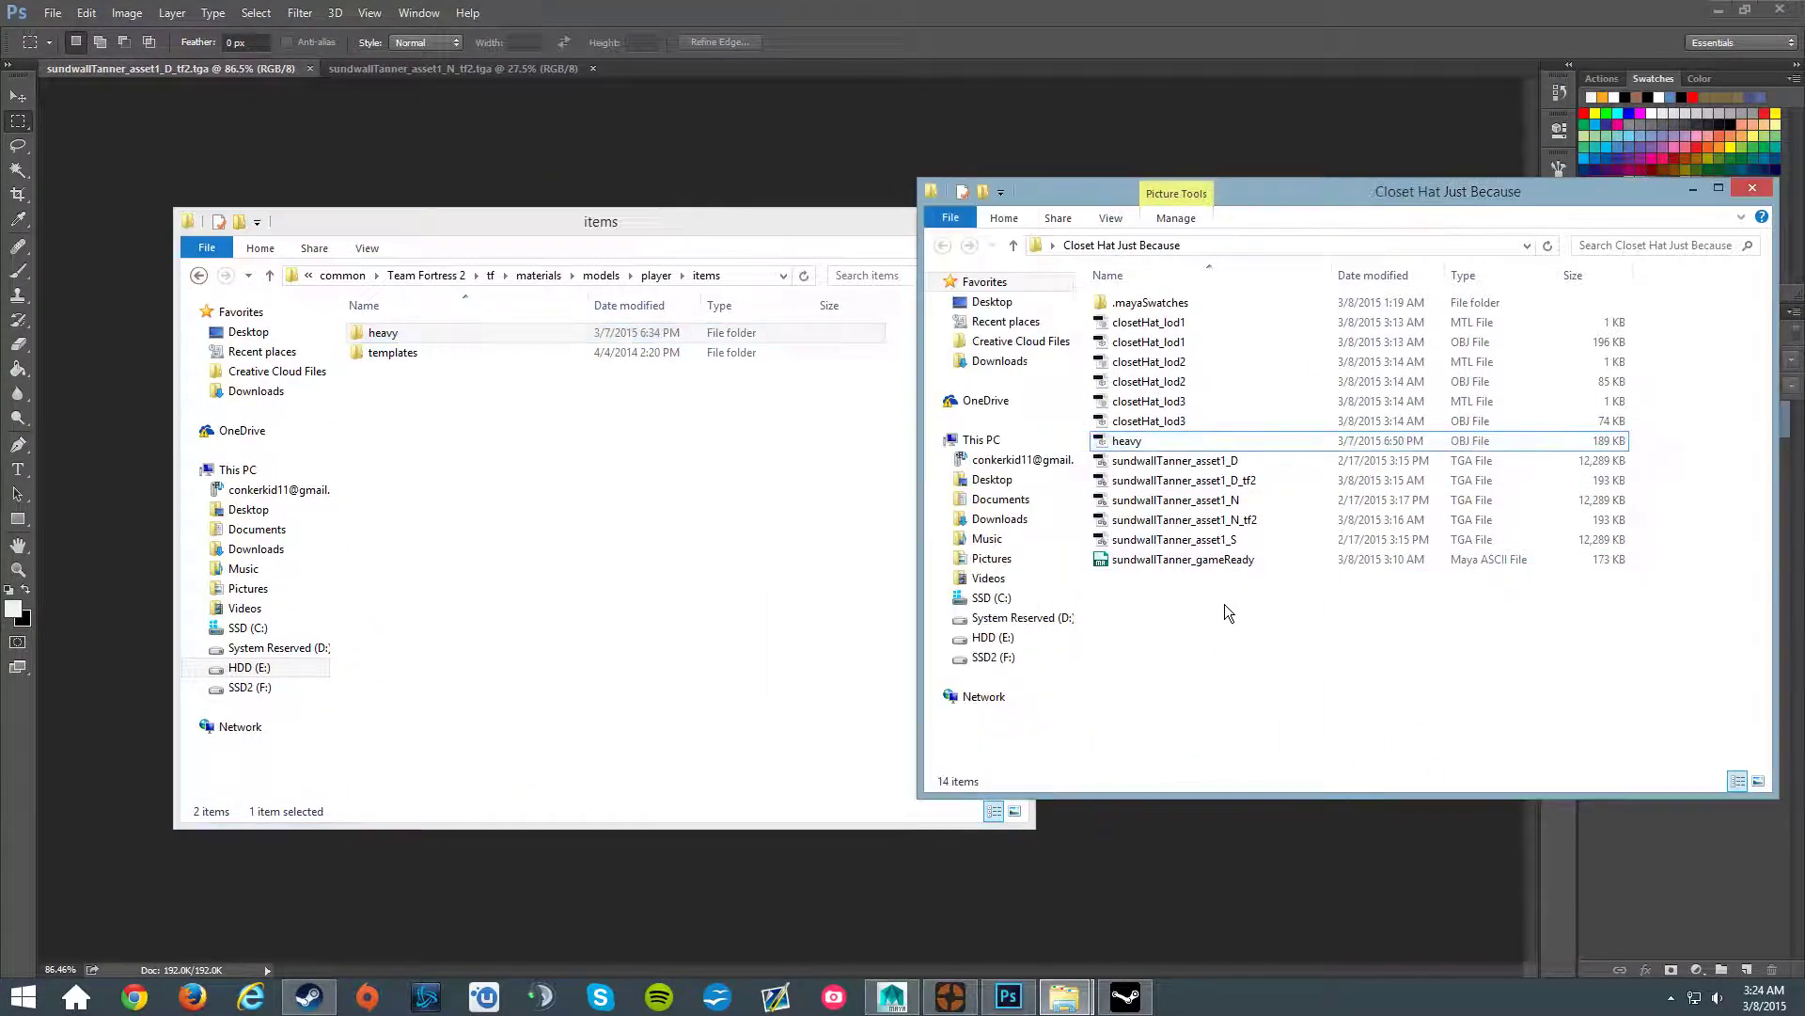
right_click(1224, 604)
mouse_move(1307, 820)
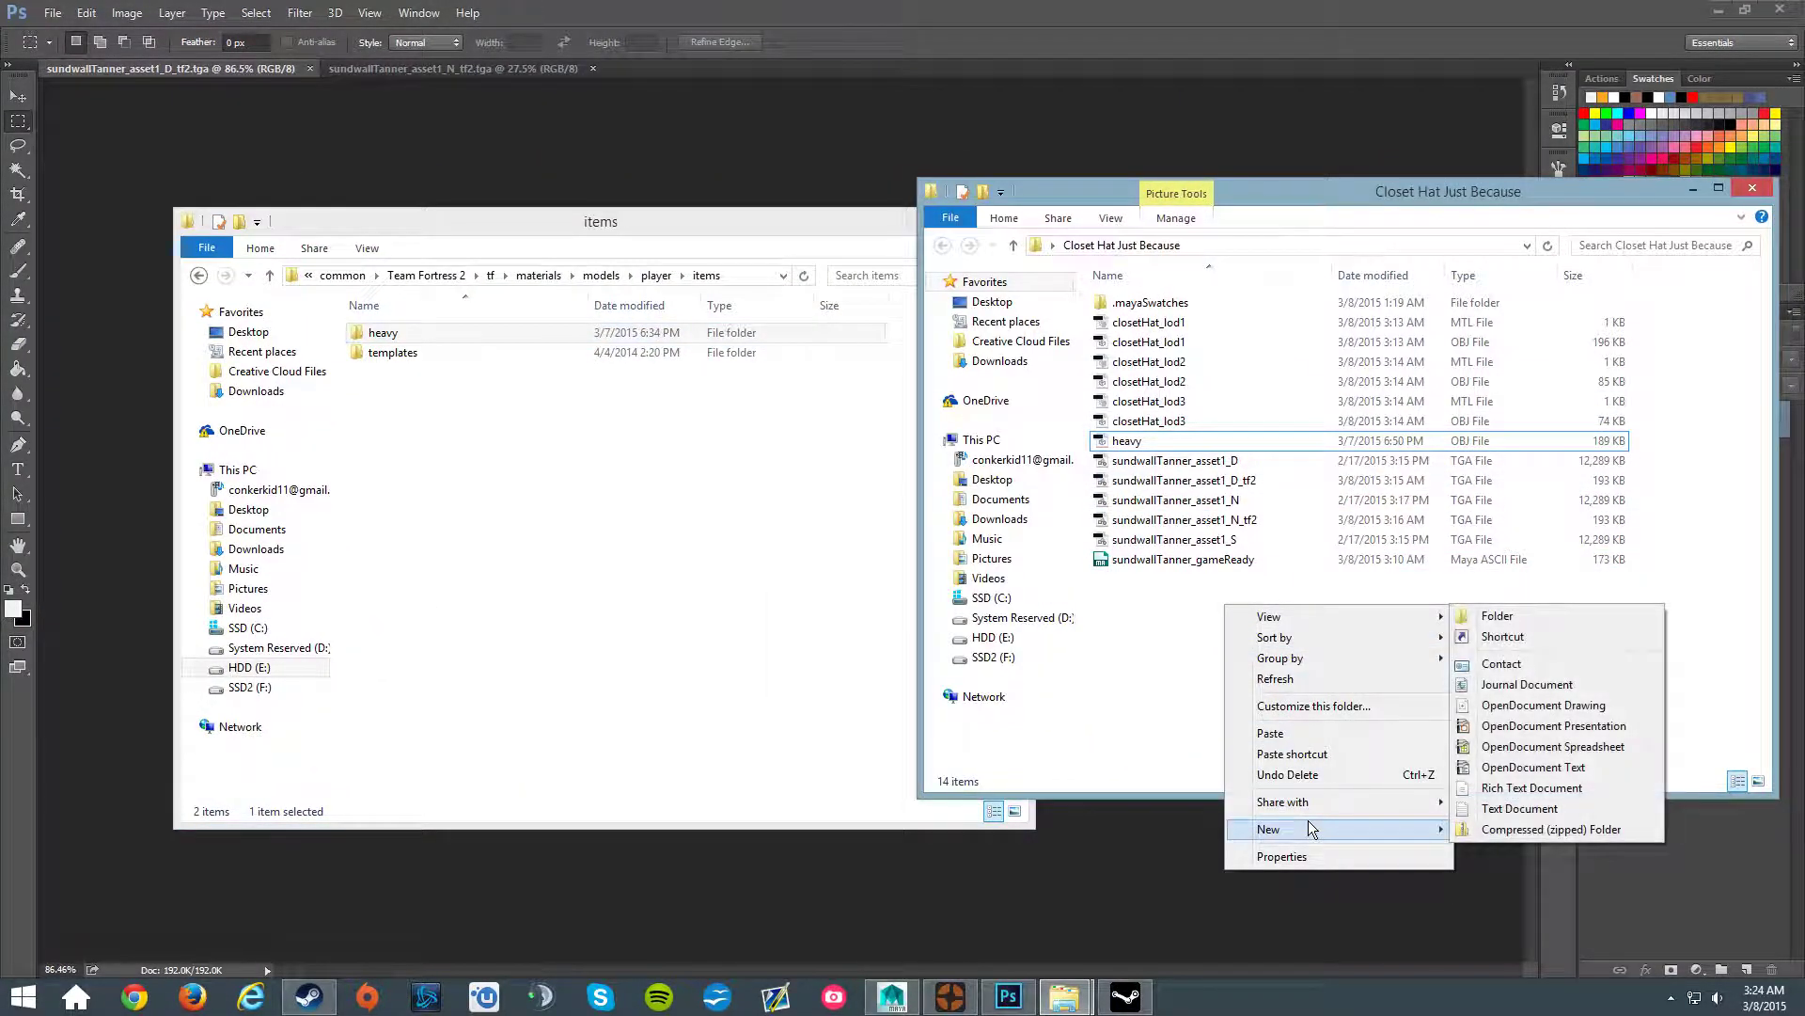
click(1542, 622)
text(For Valve)
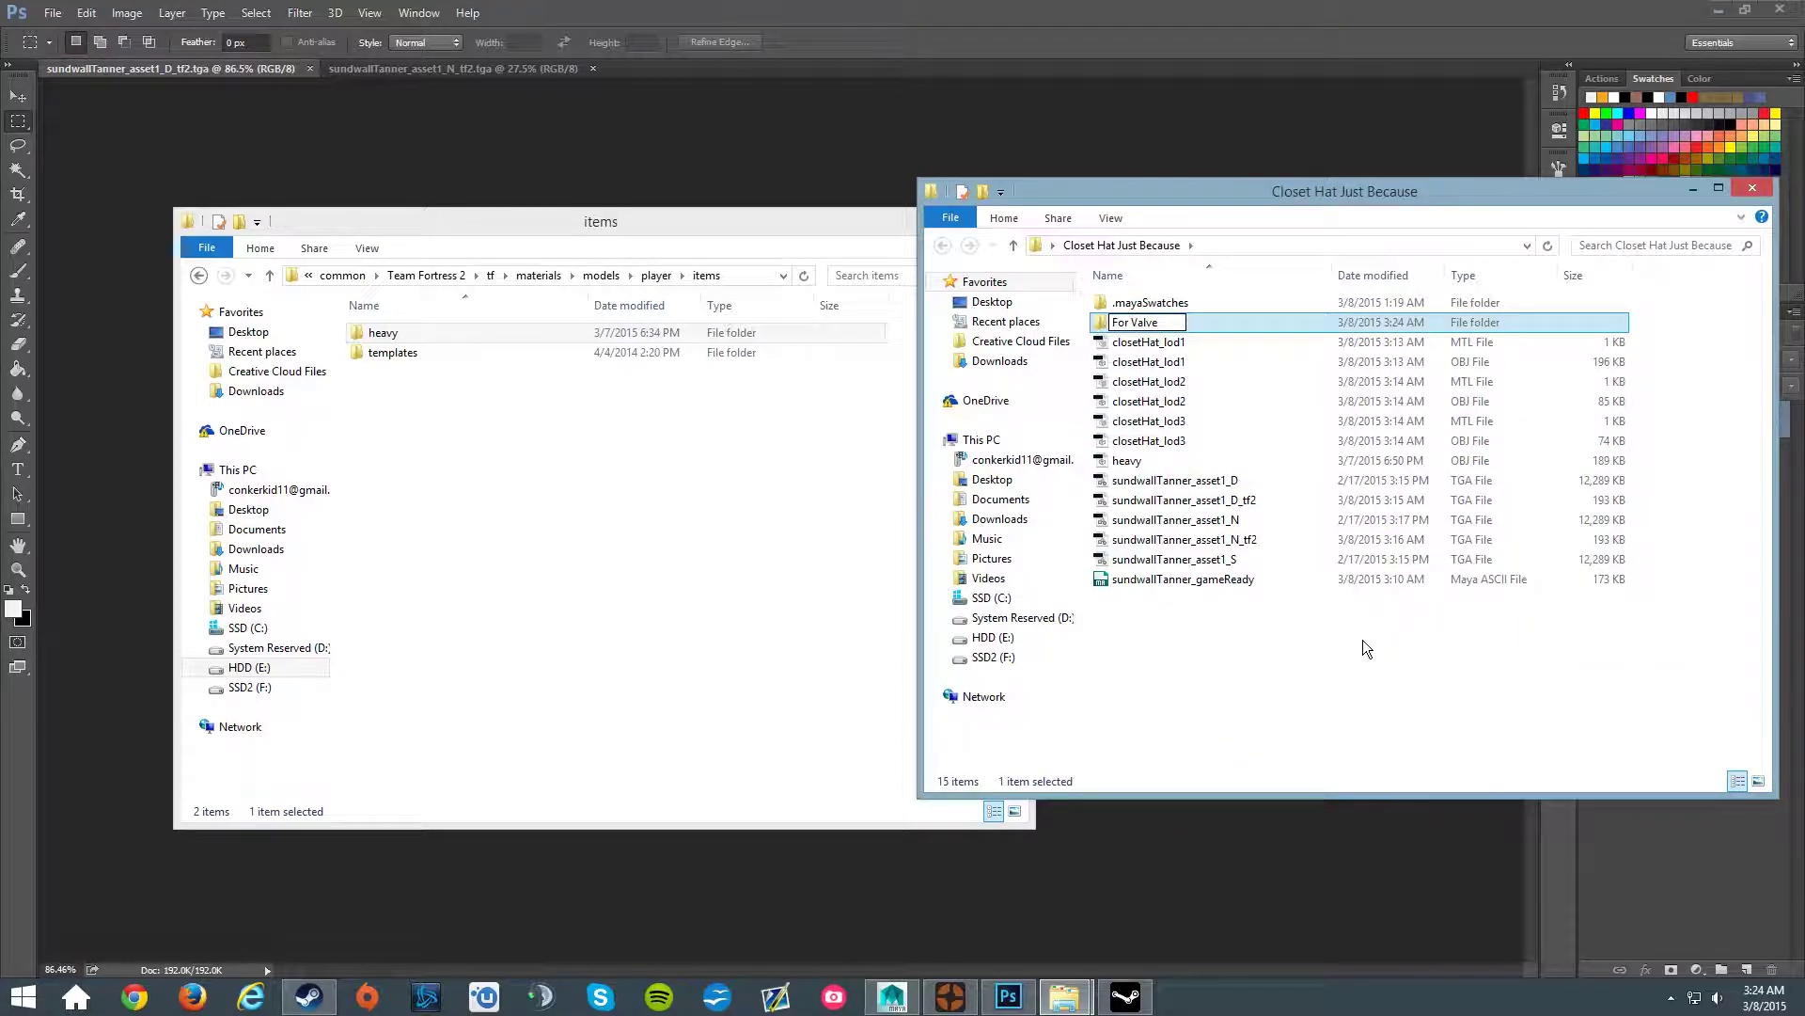
key(Return)
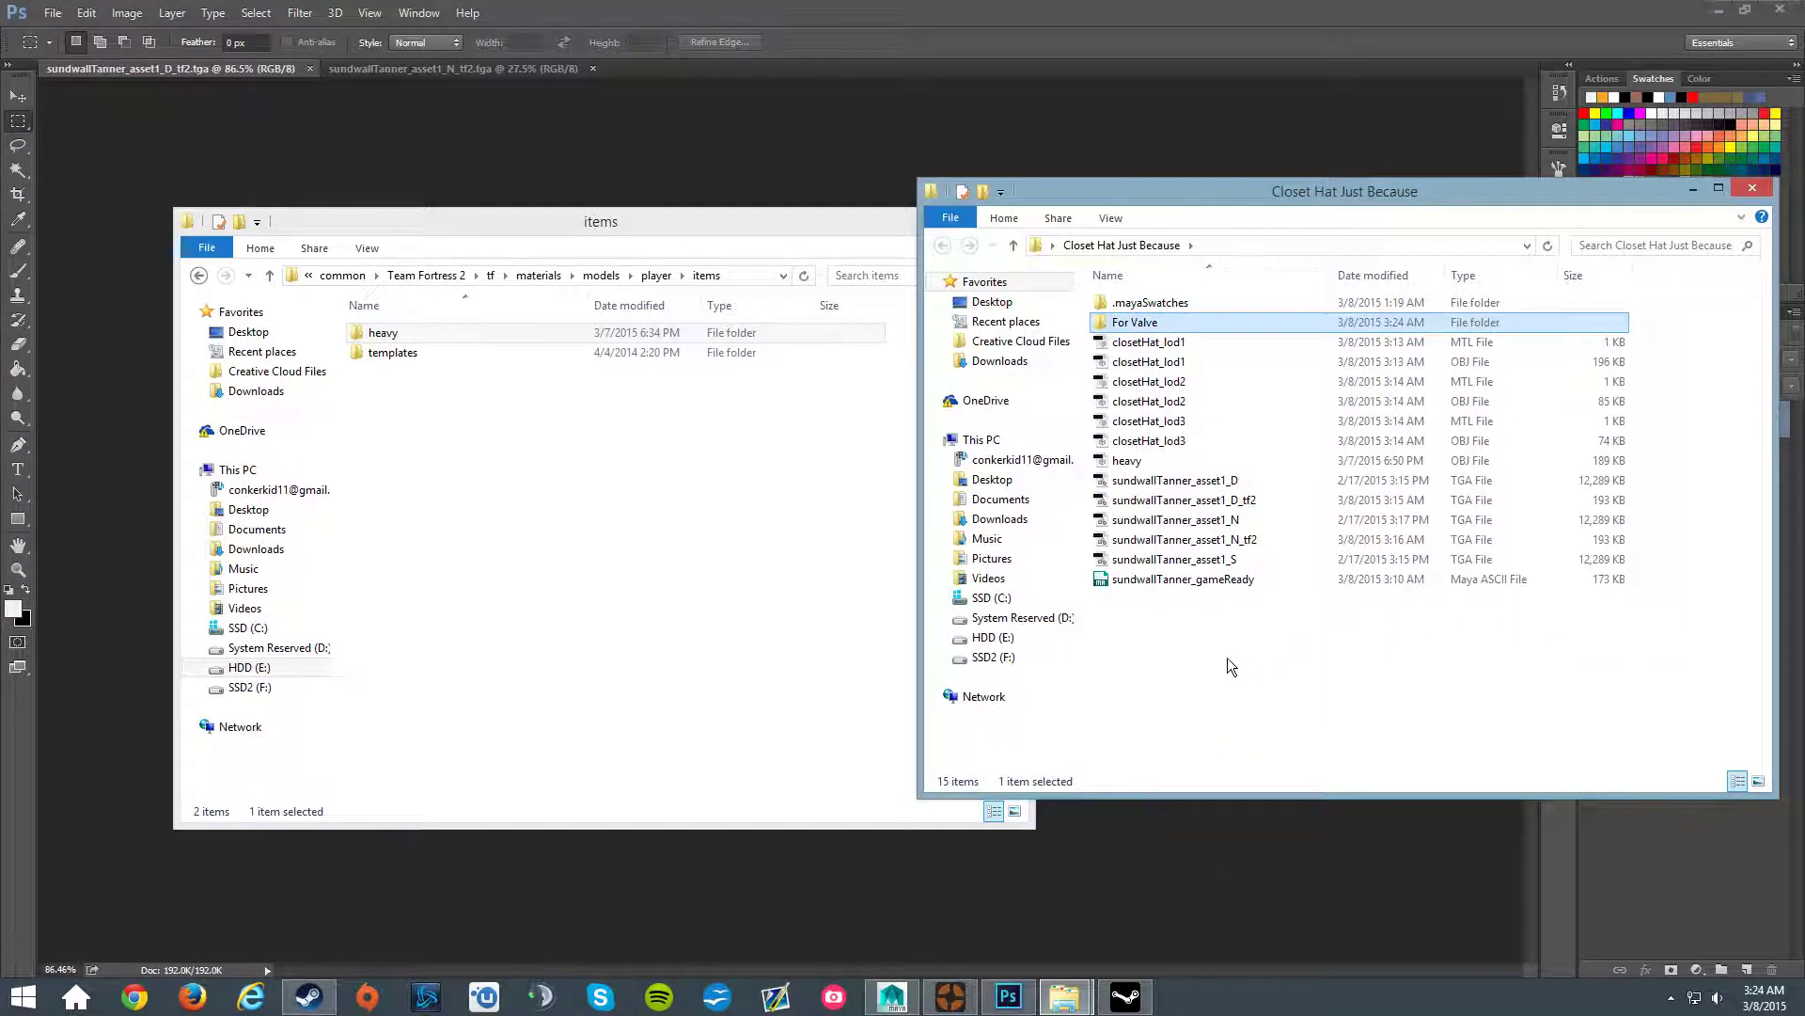
- Check the heavy folder's contents, then copy it from items onto For Valve
double_click(416, 336)
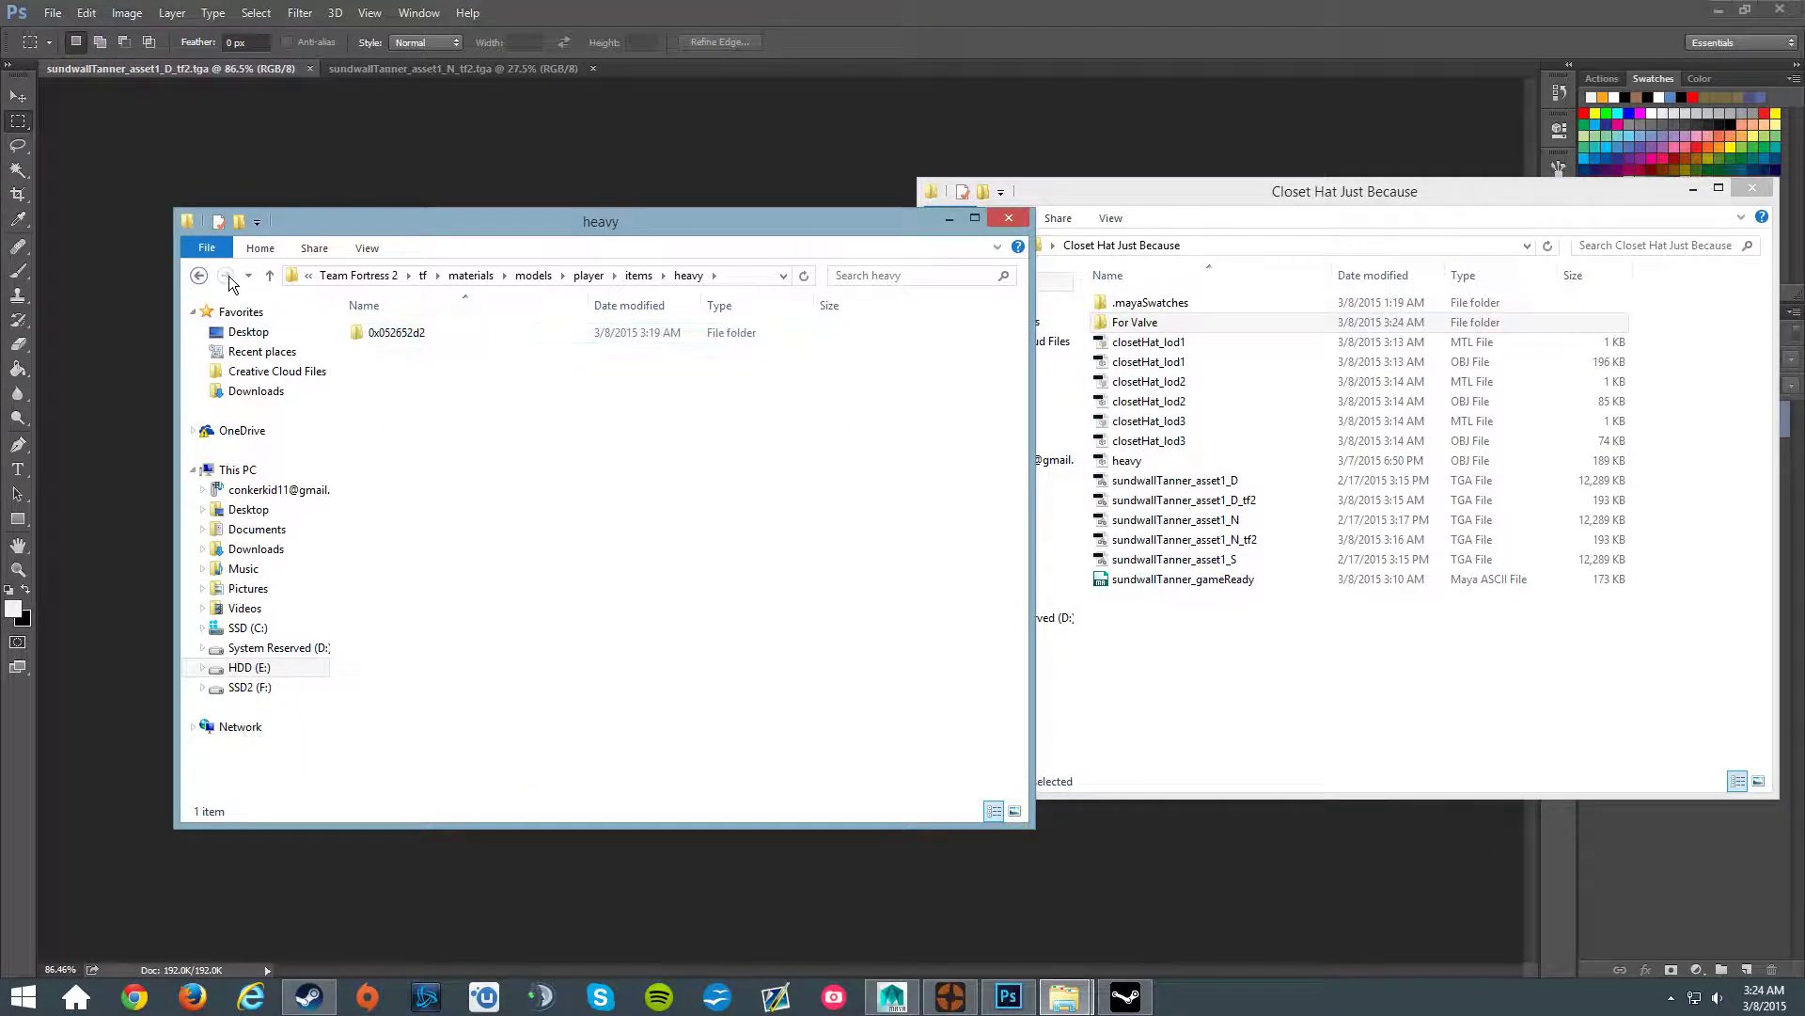
click(198, 275)
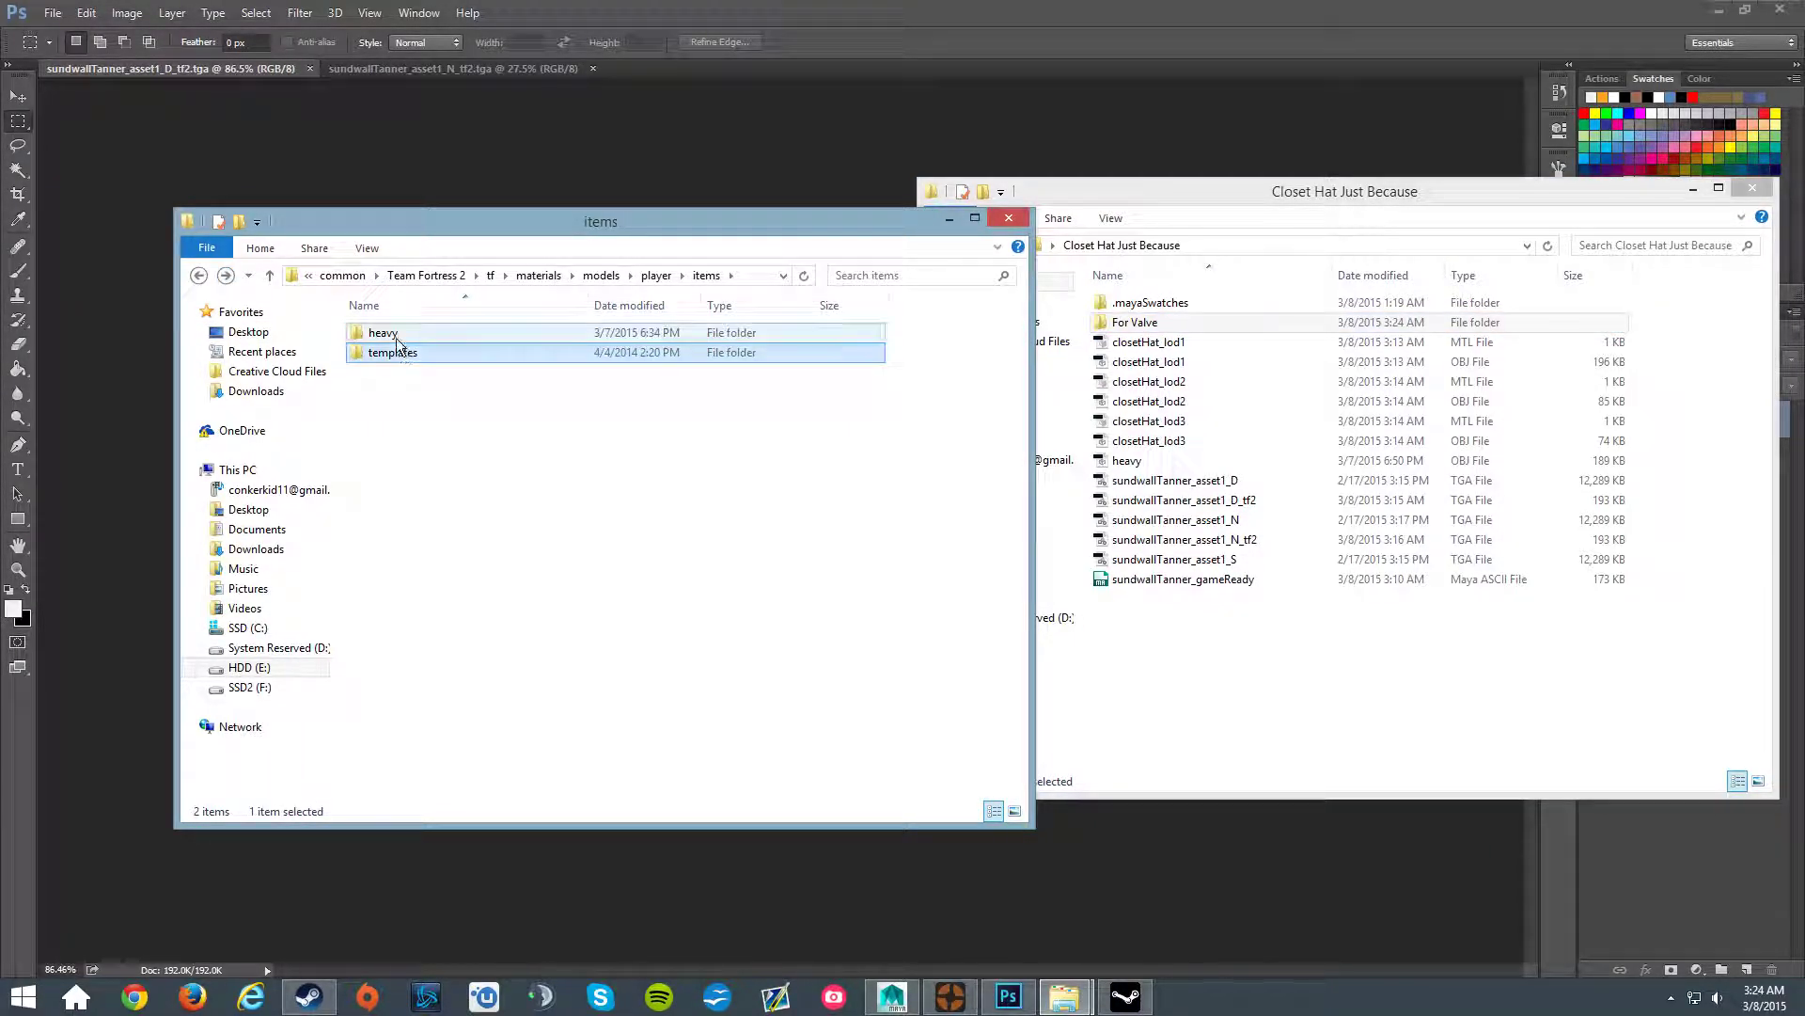
drag(372, 331, 1152, 322)
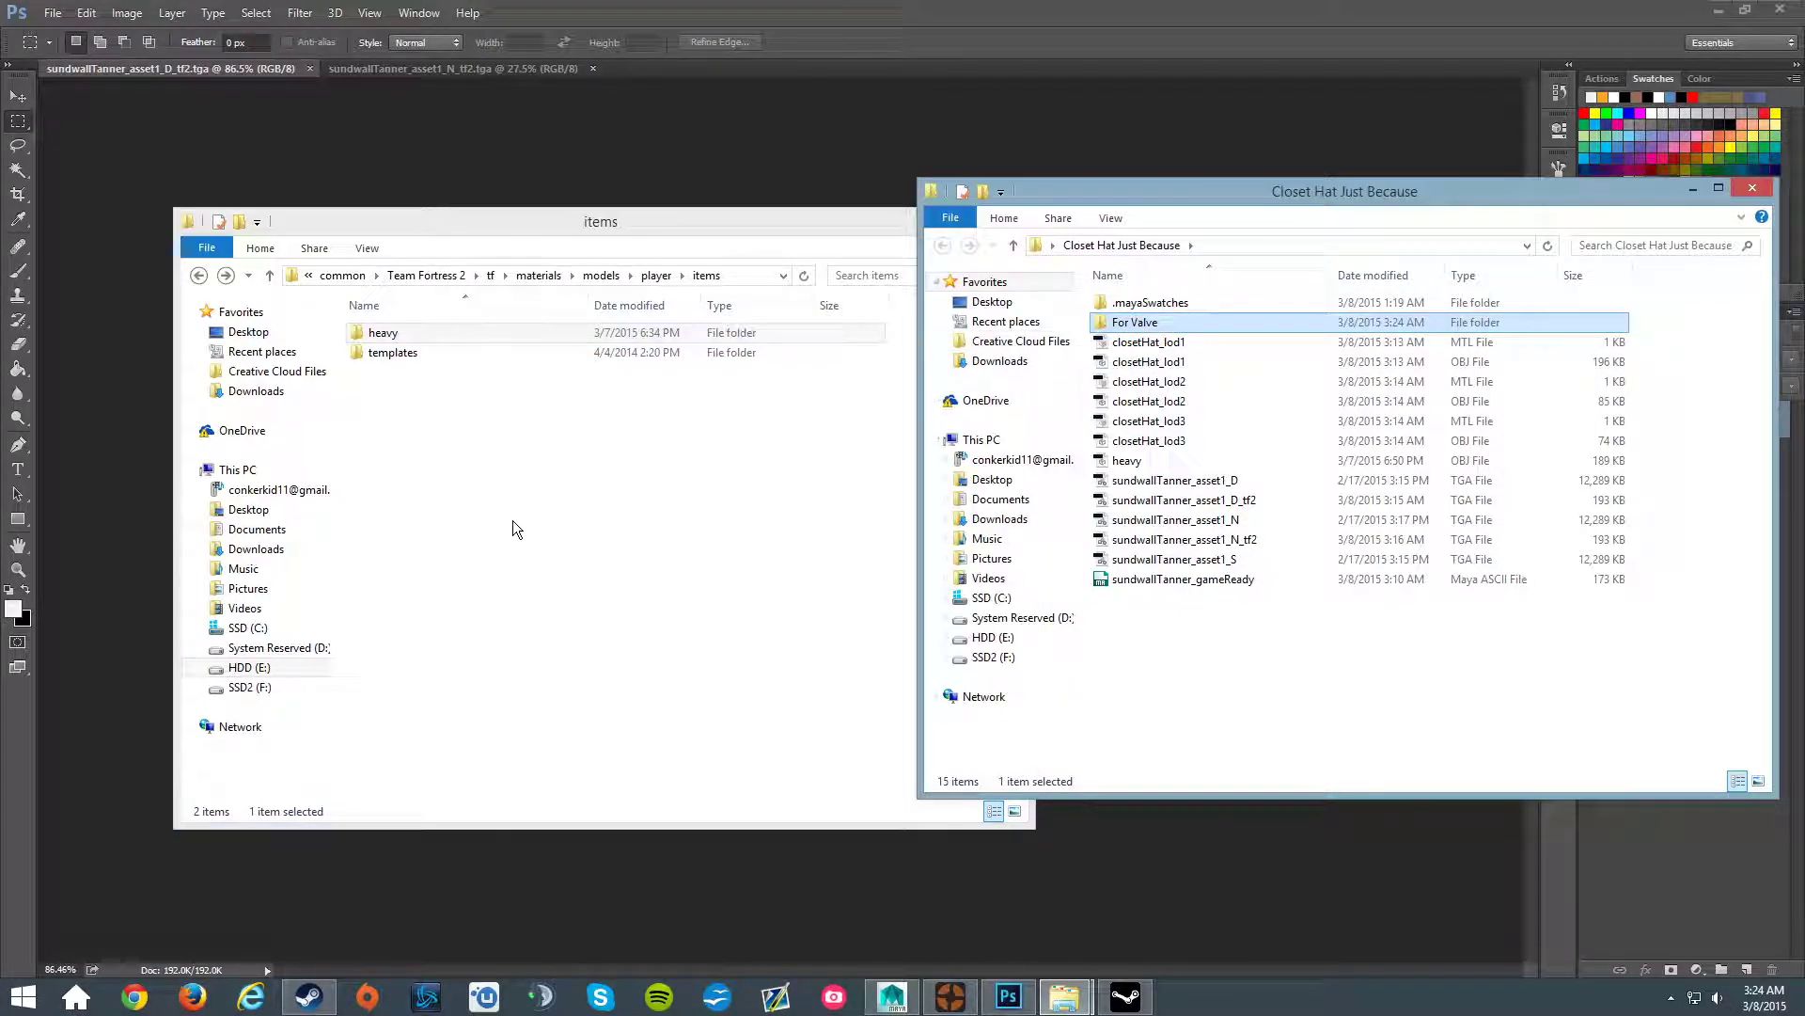
click(517, 461)
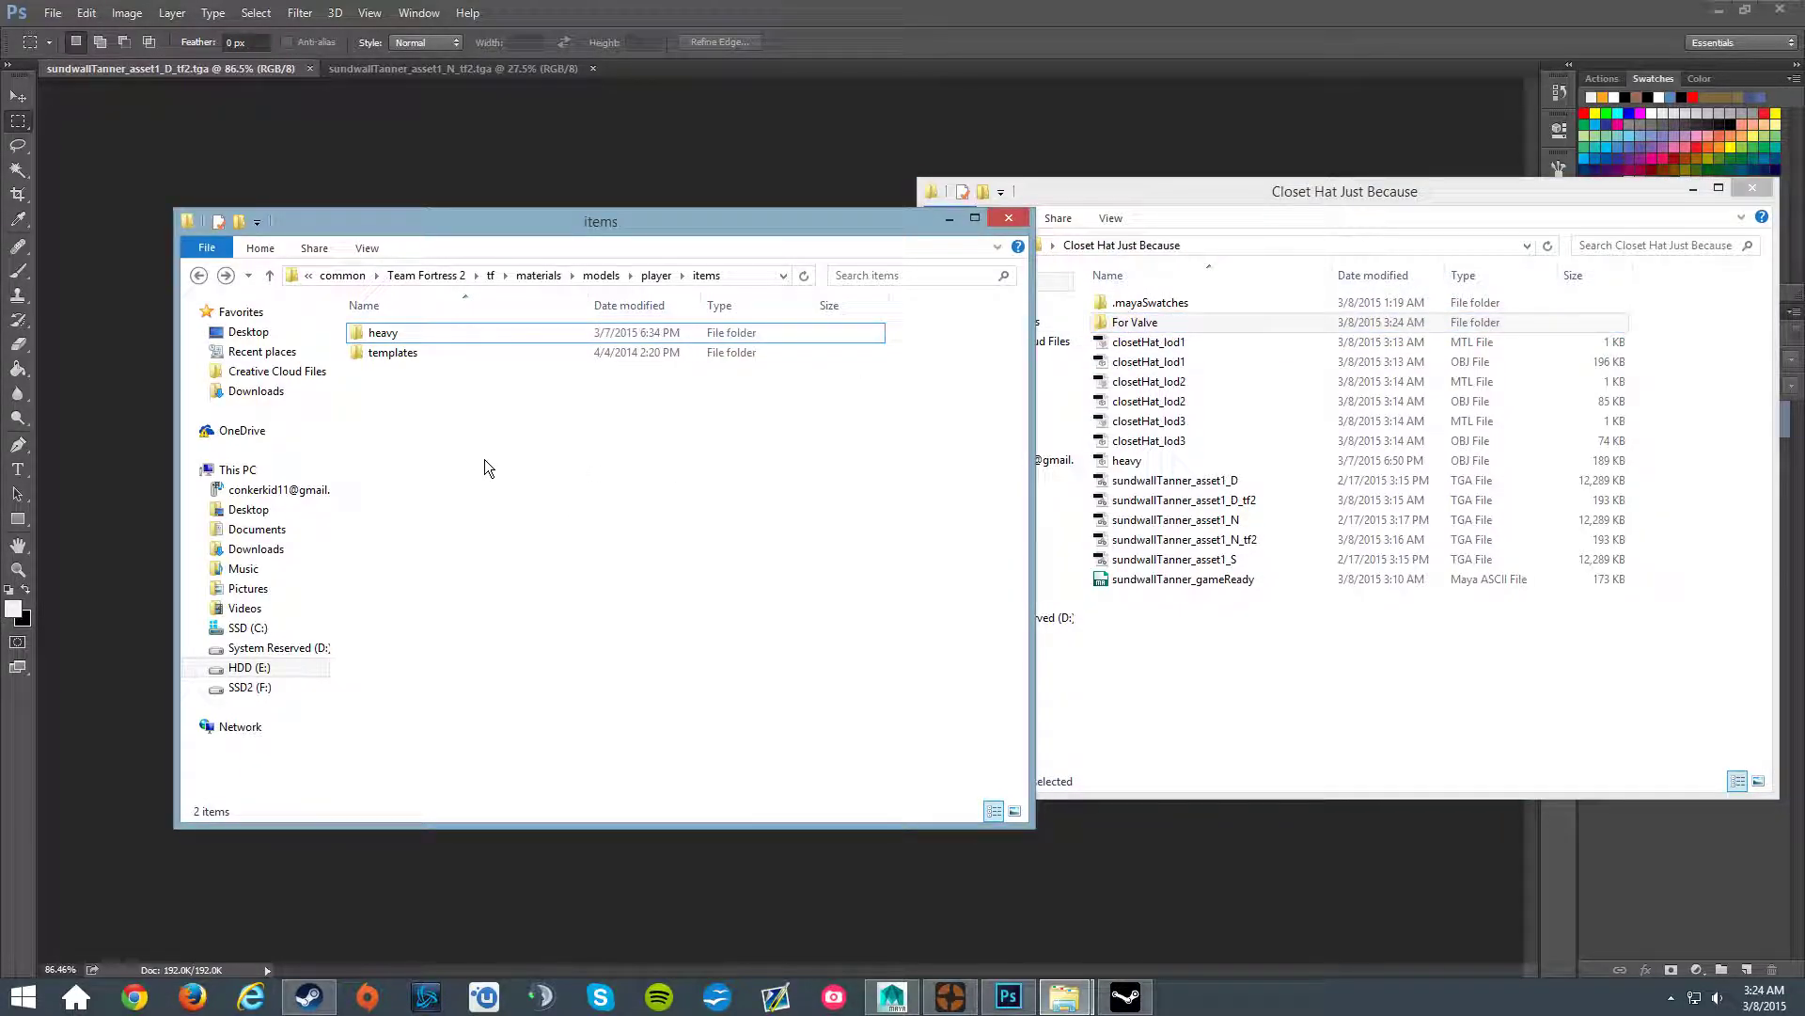
- Go up to tf, open models/player/items, and copy the models heavy folder onto For Valve
click(200, 275)
click(199, 276)
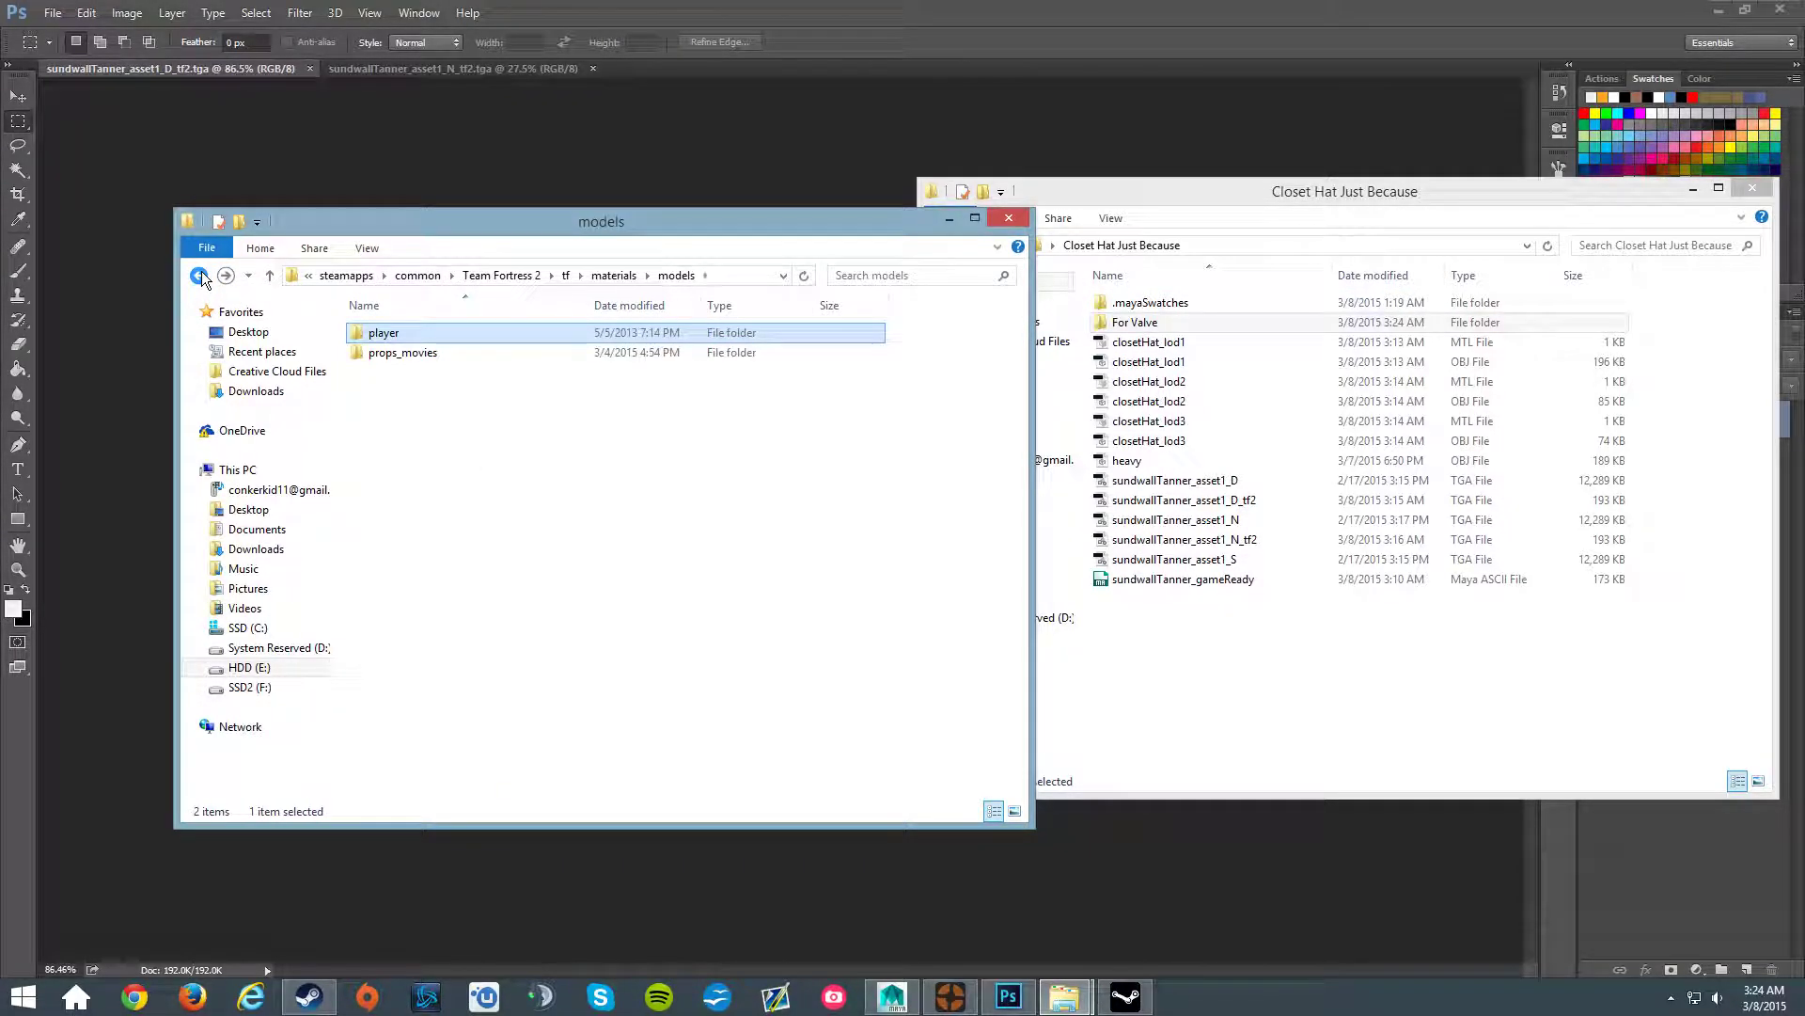
click(614, 275)
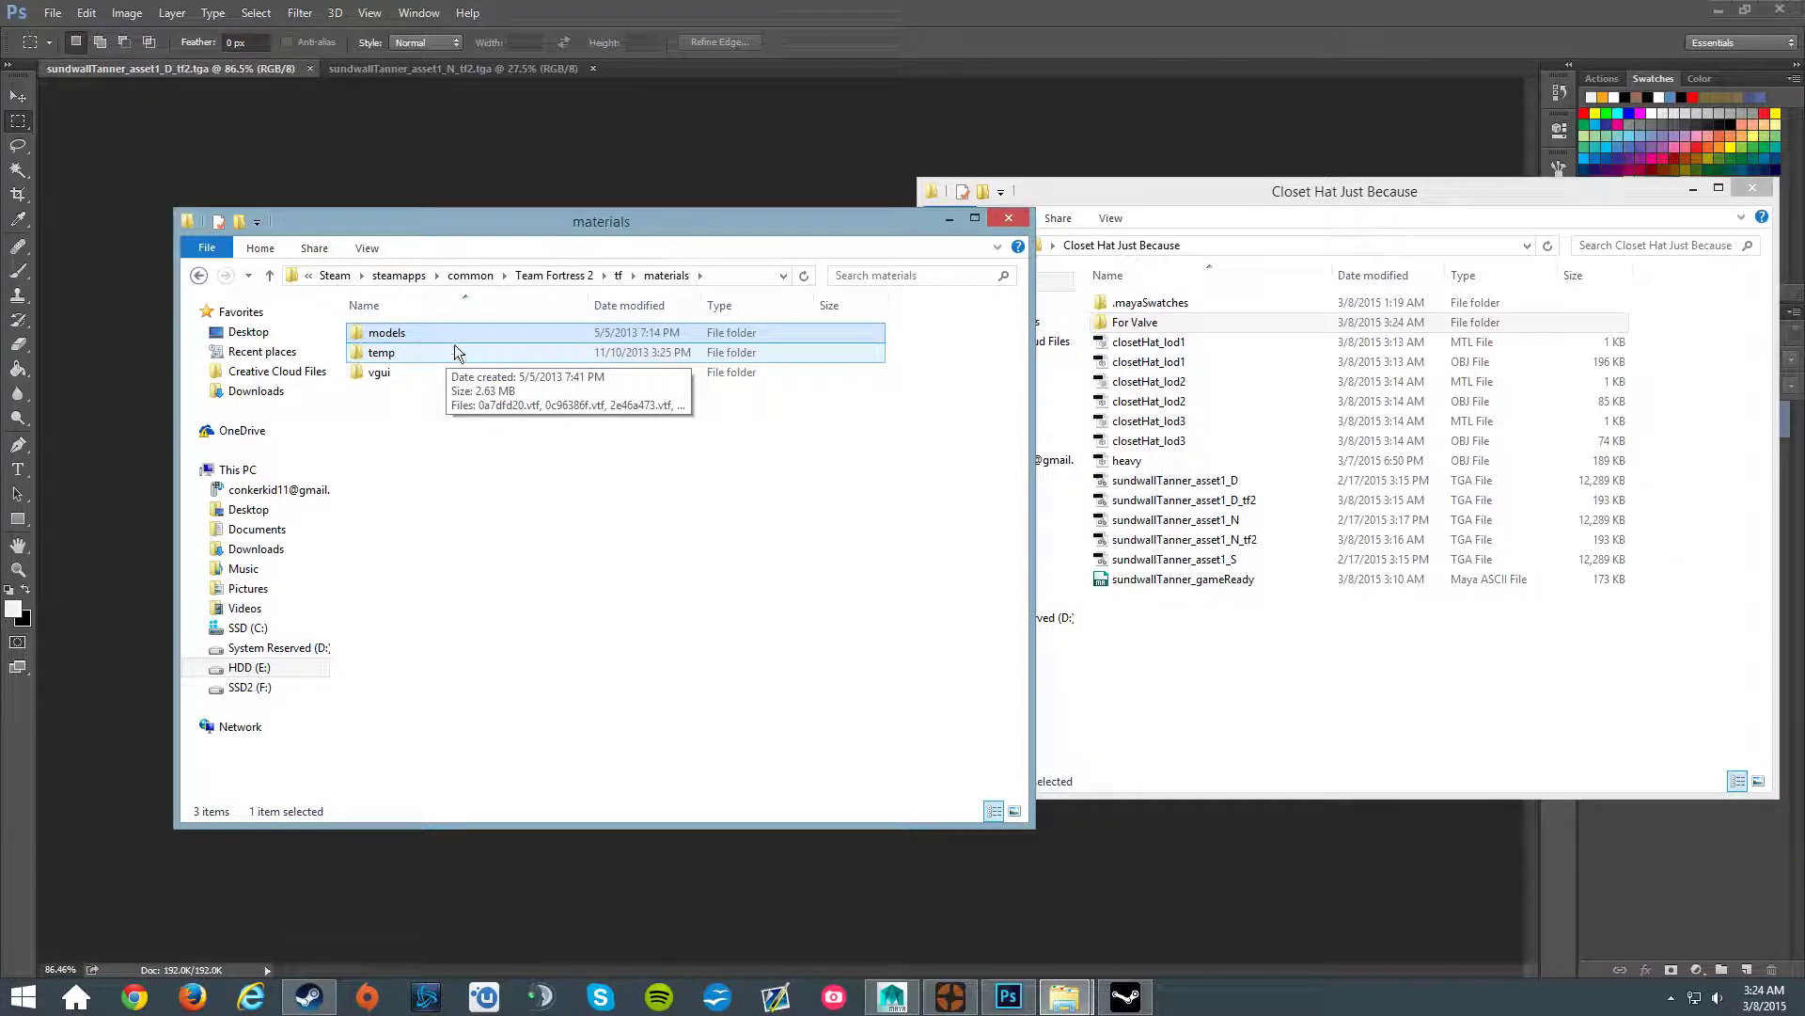
click(615, 276)
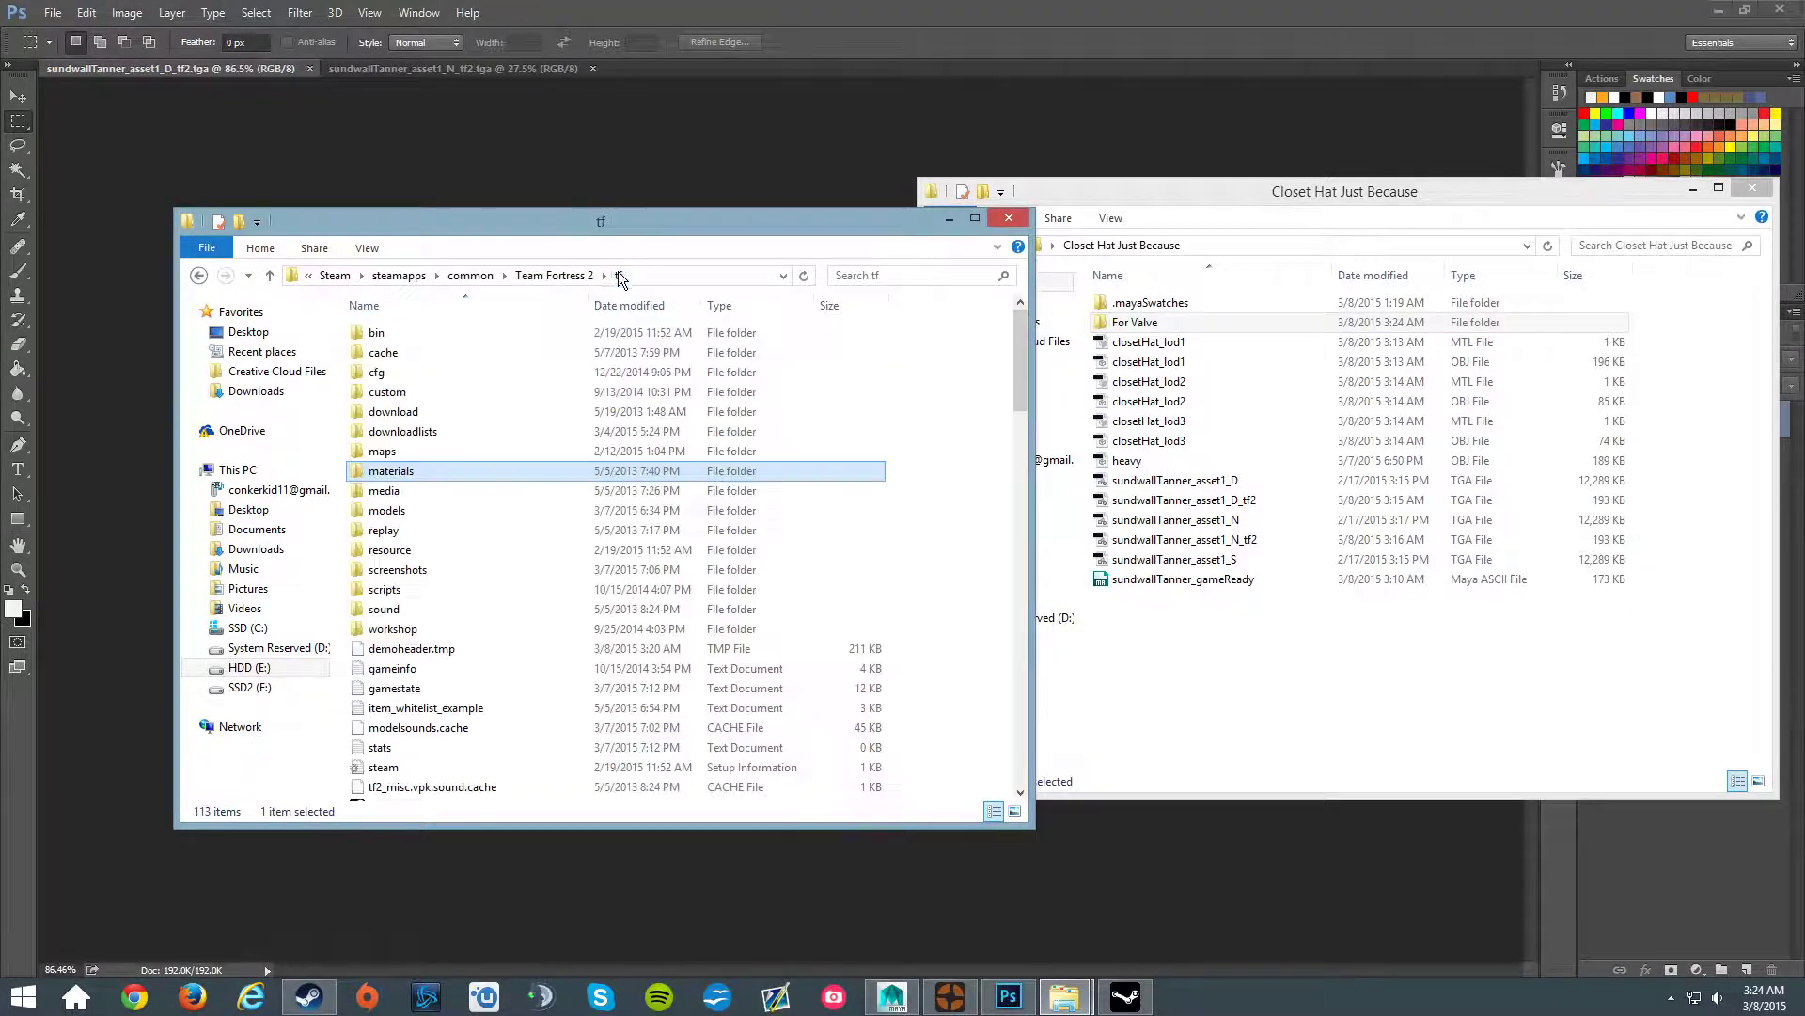
double_click(419, 510)
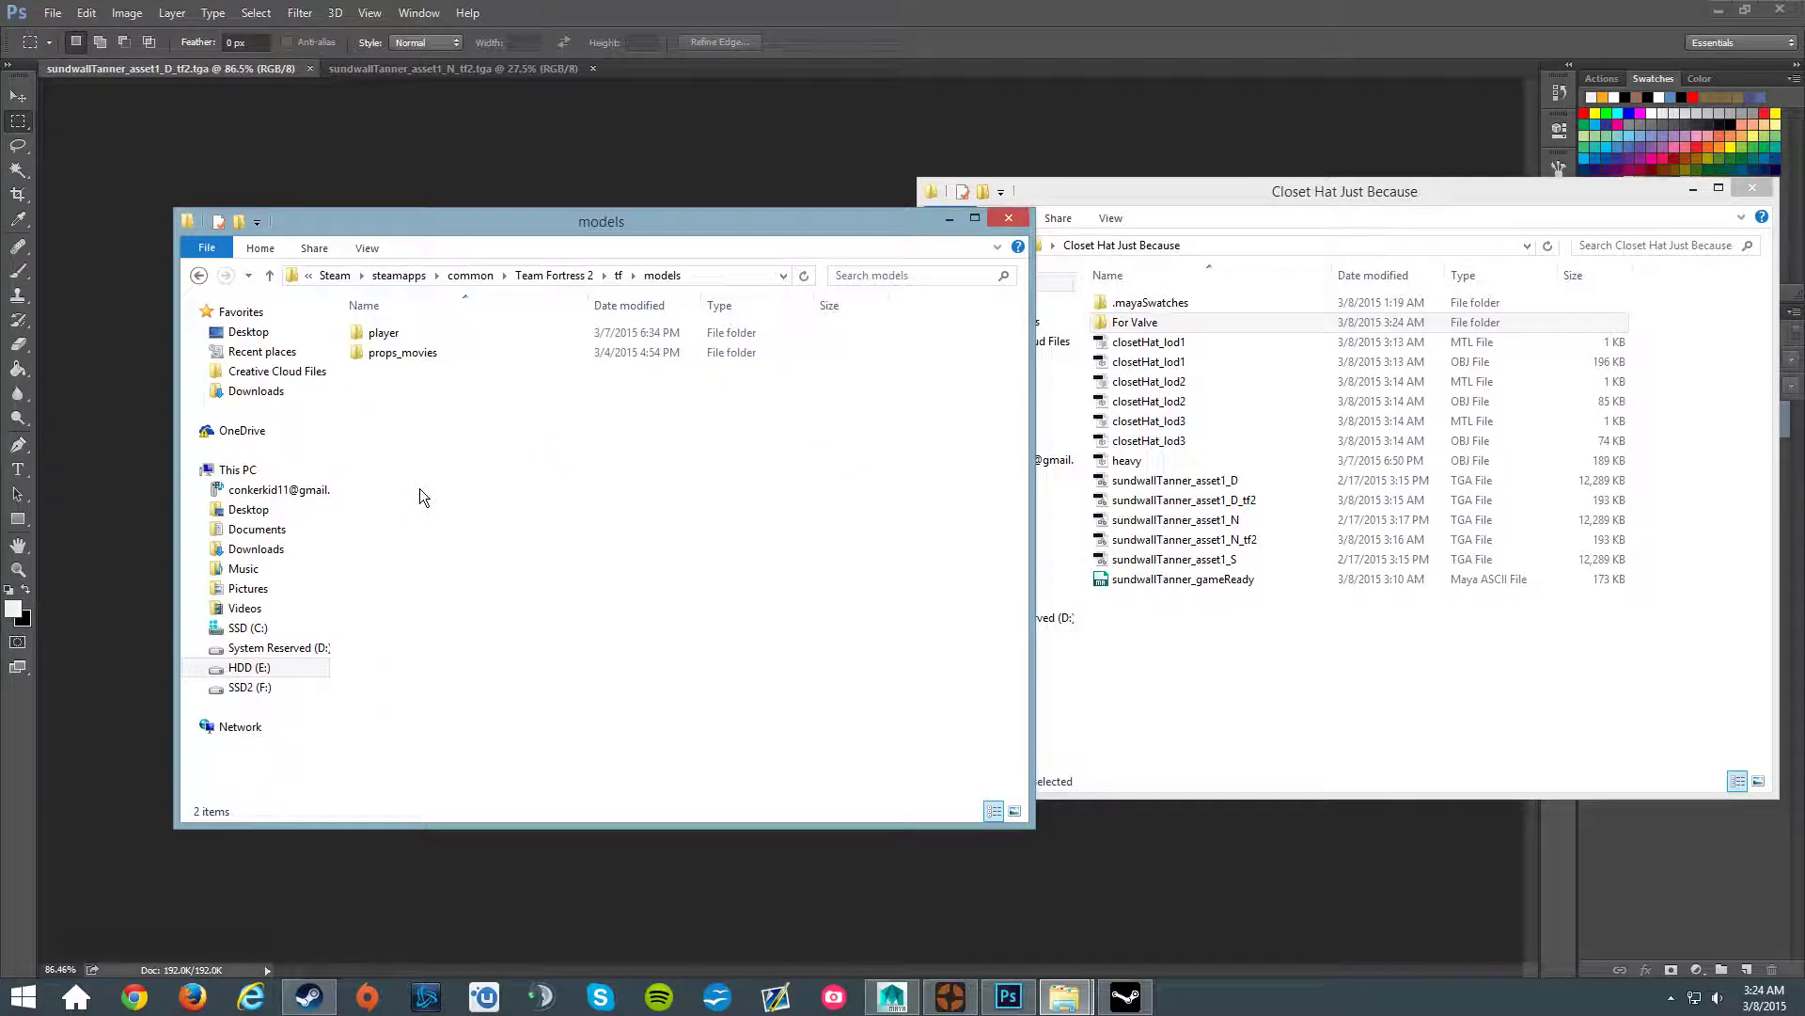
double_click(423, 334)
click(423, 335)
double_click(424, 335)
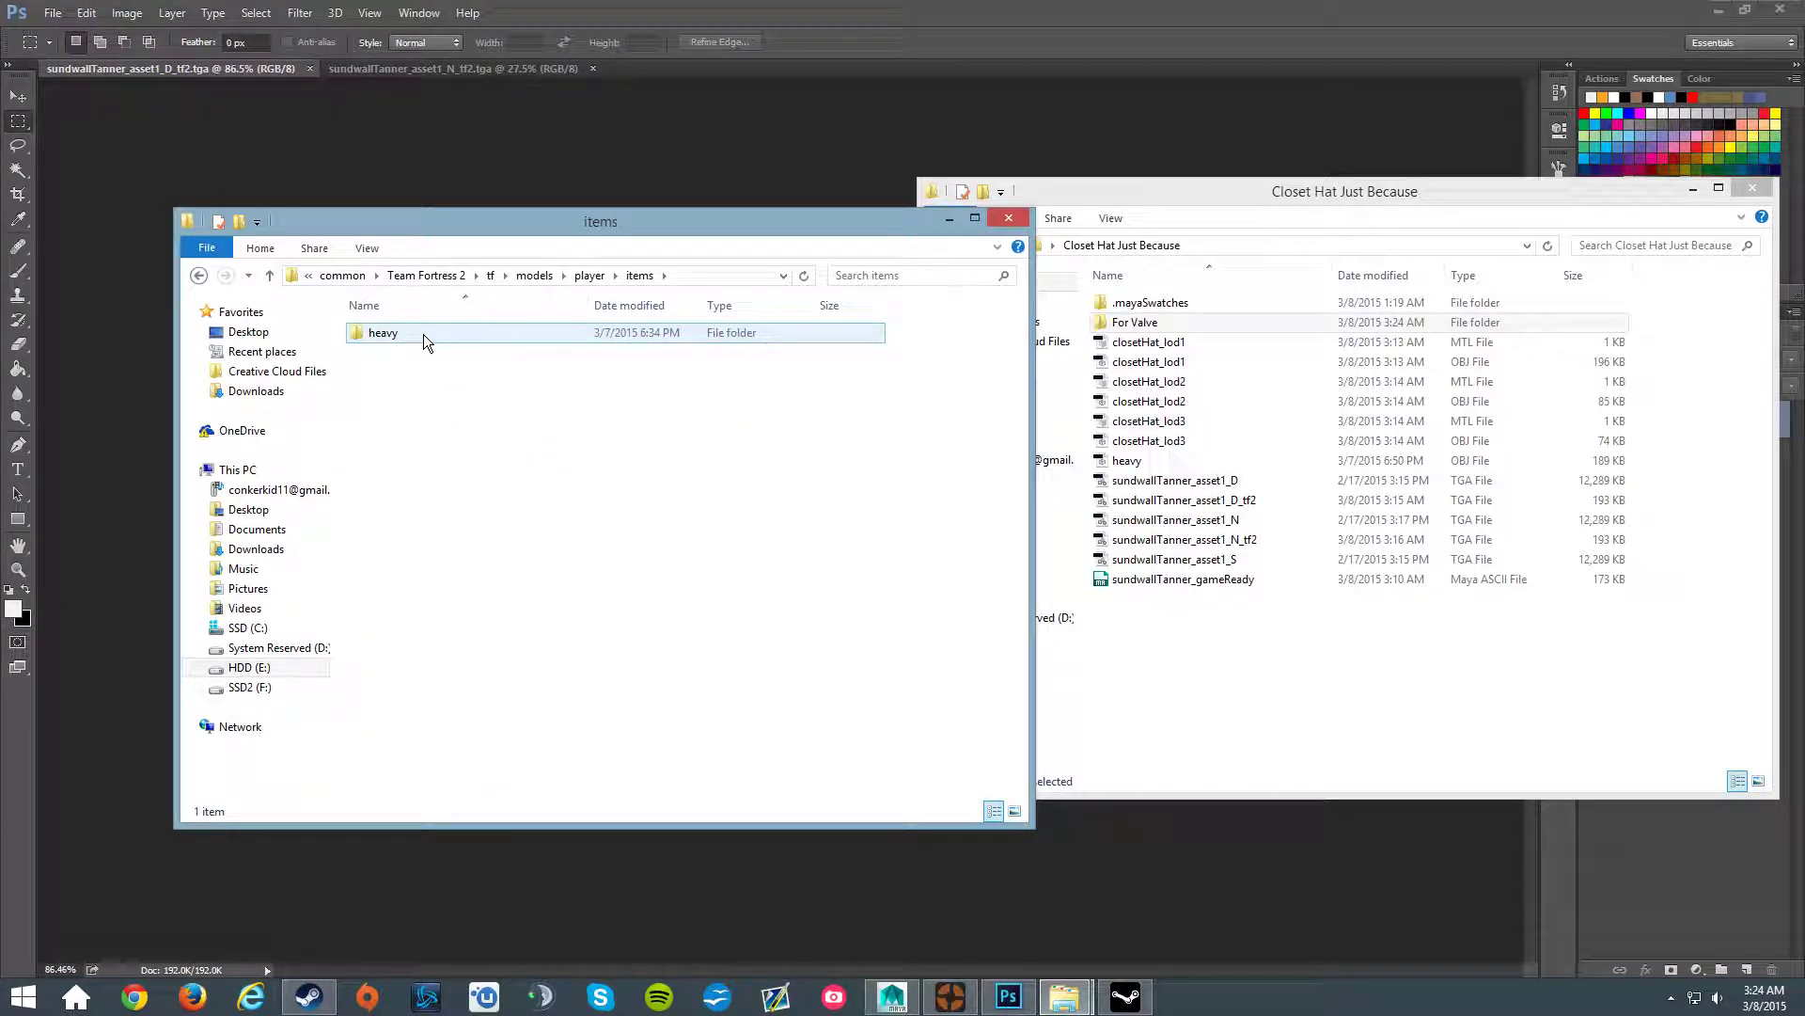
double_click(423, 335)
click(211, 276)
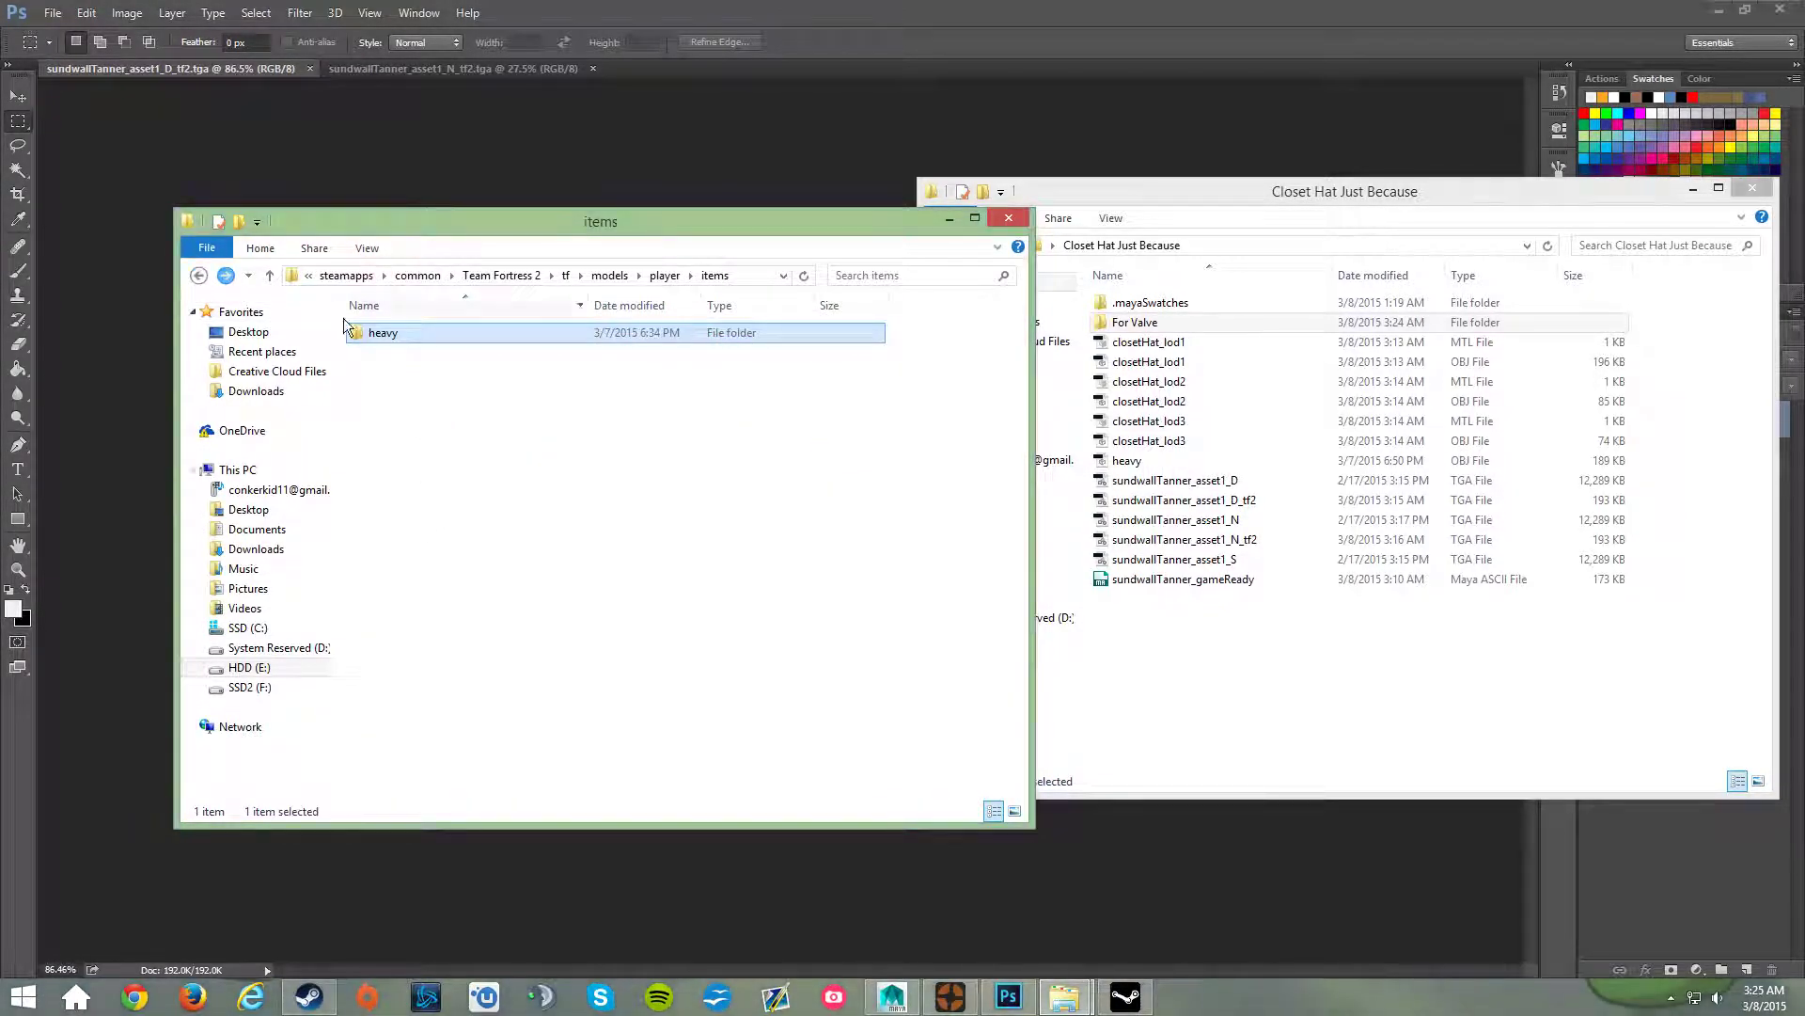
drag(414, 335, 1102, 329)
- Close the items window and open For Valve/heavy/0x052652d2
click(907, 223)
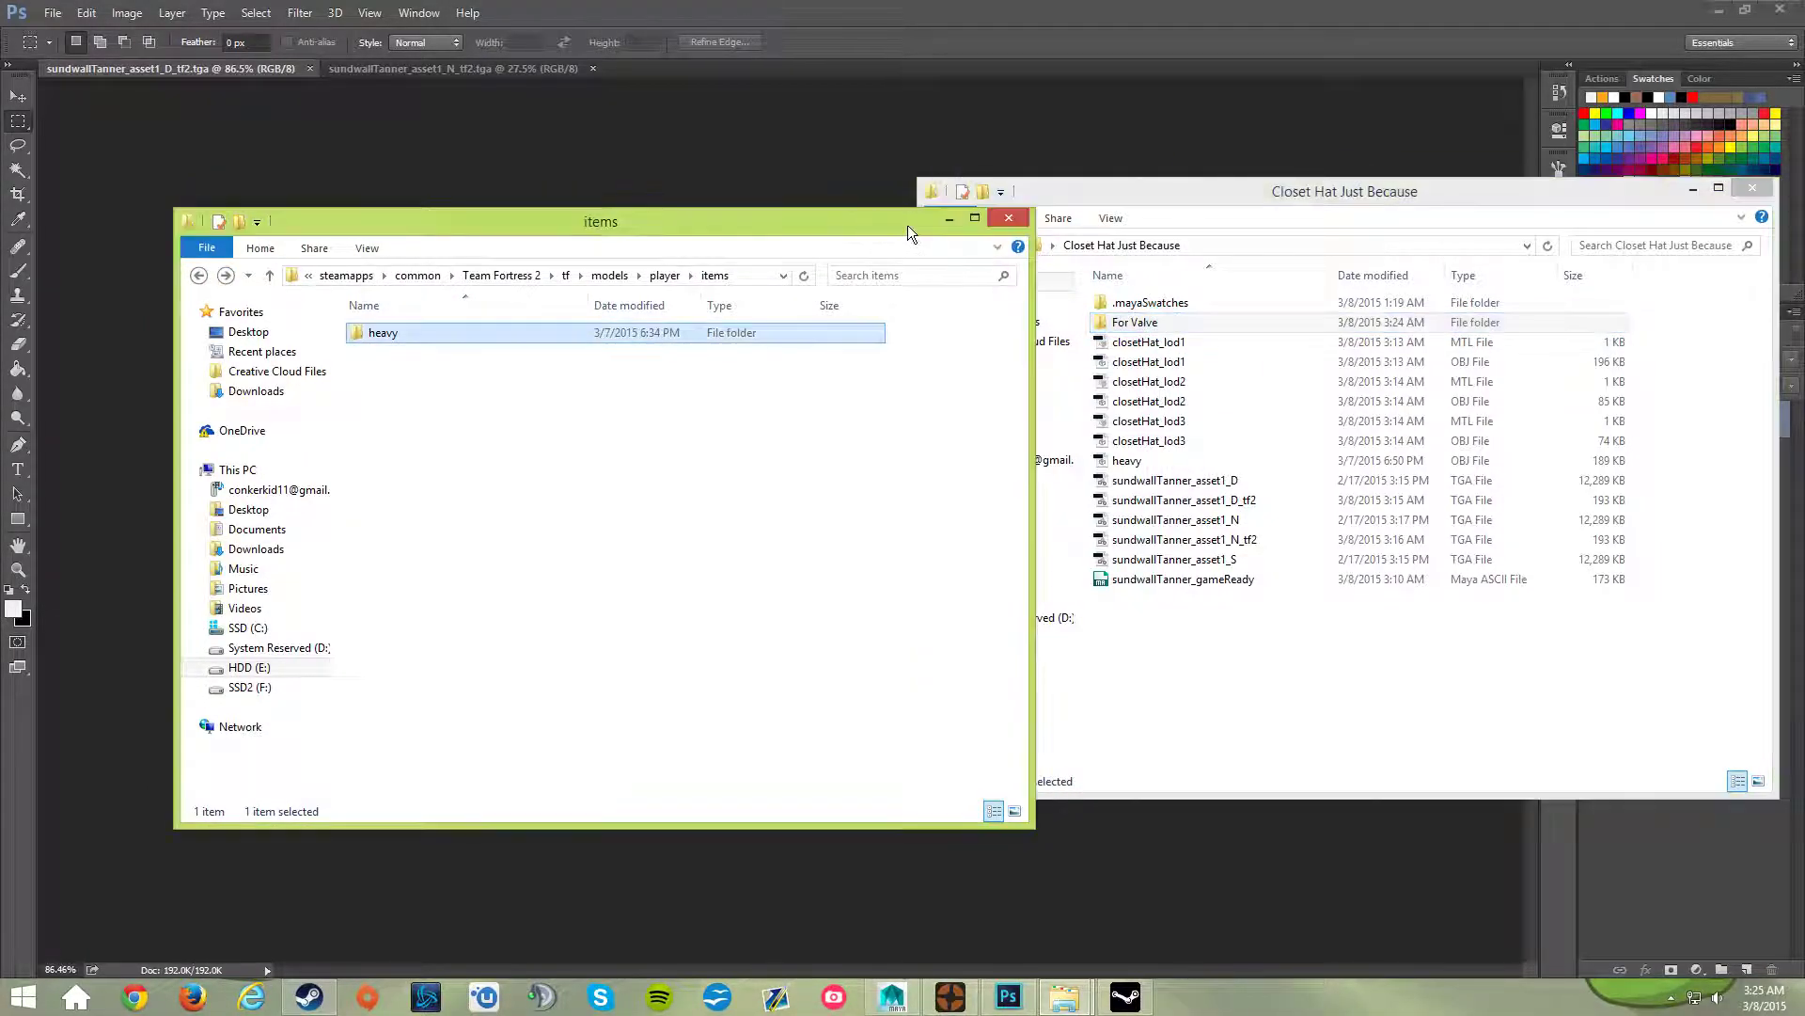
click(1013, 220)
double_click(1155, 321)
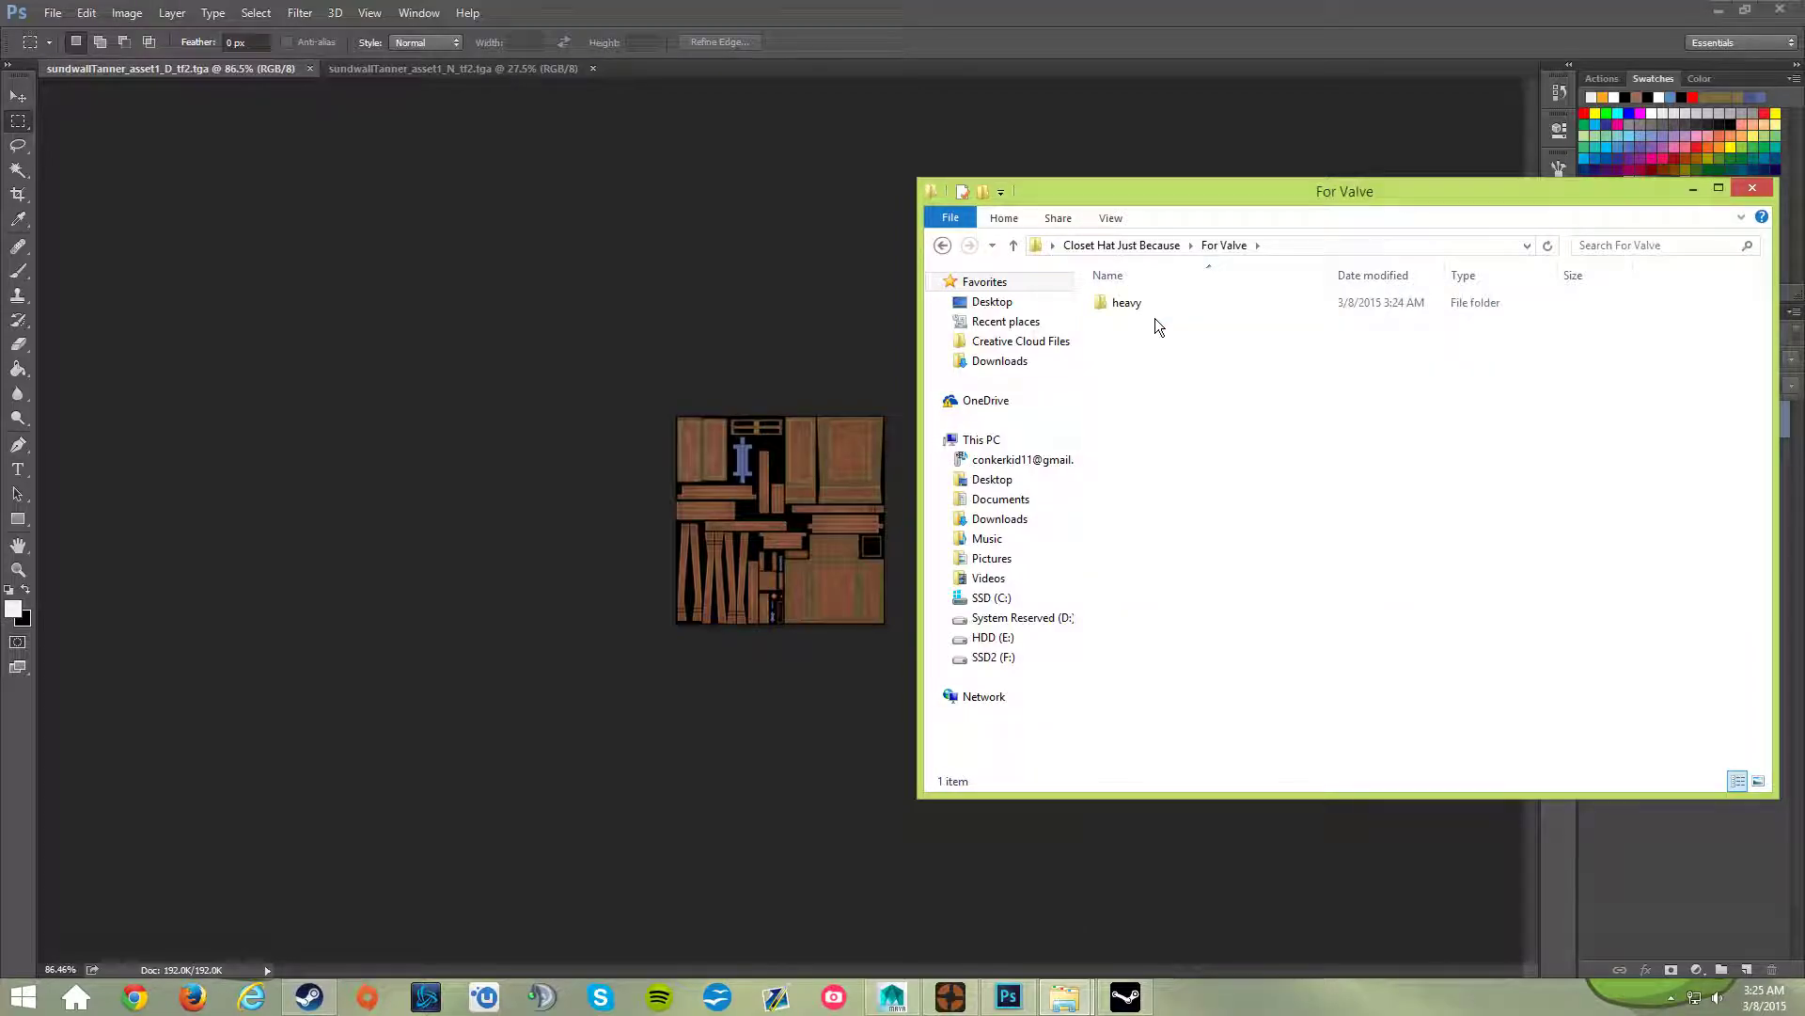
double_click(1154, 304)
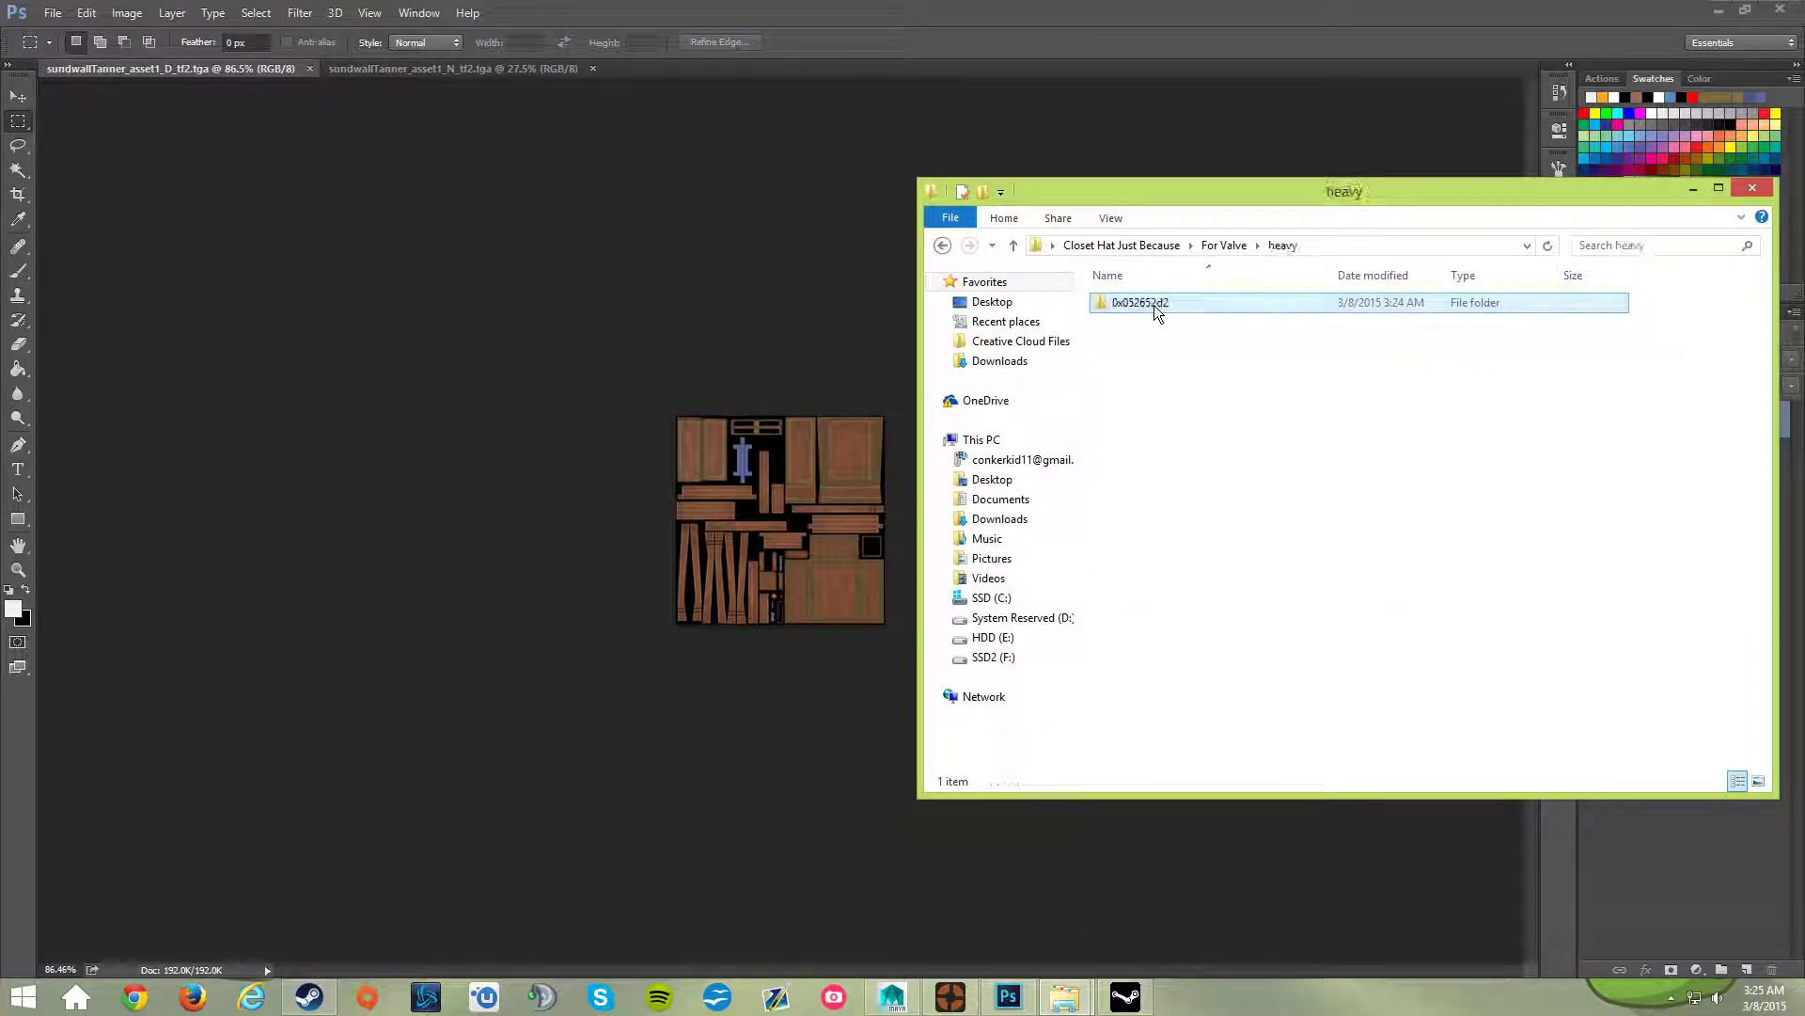
double_click(1176, 304)
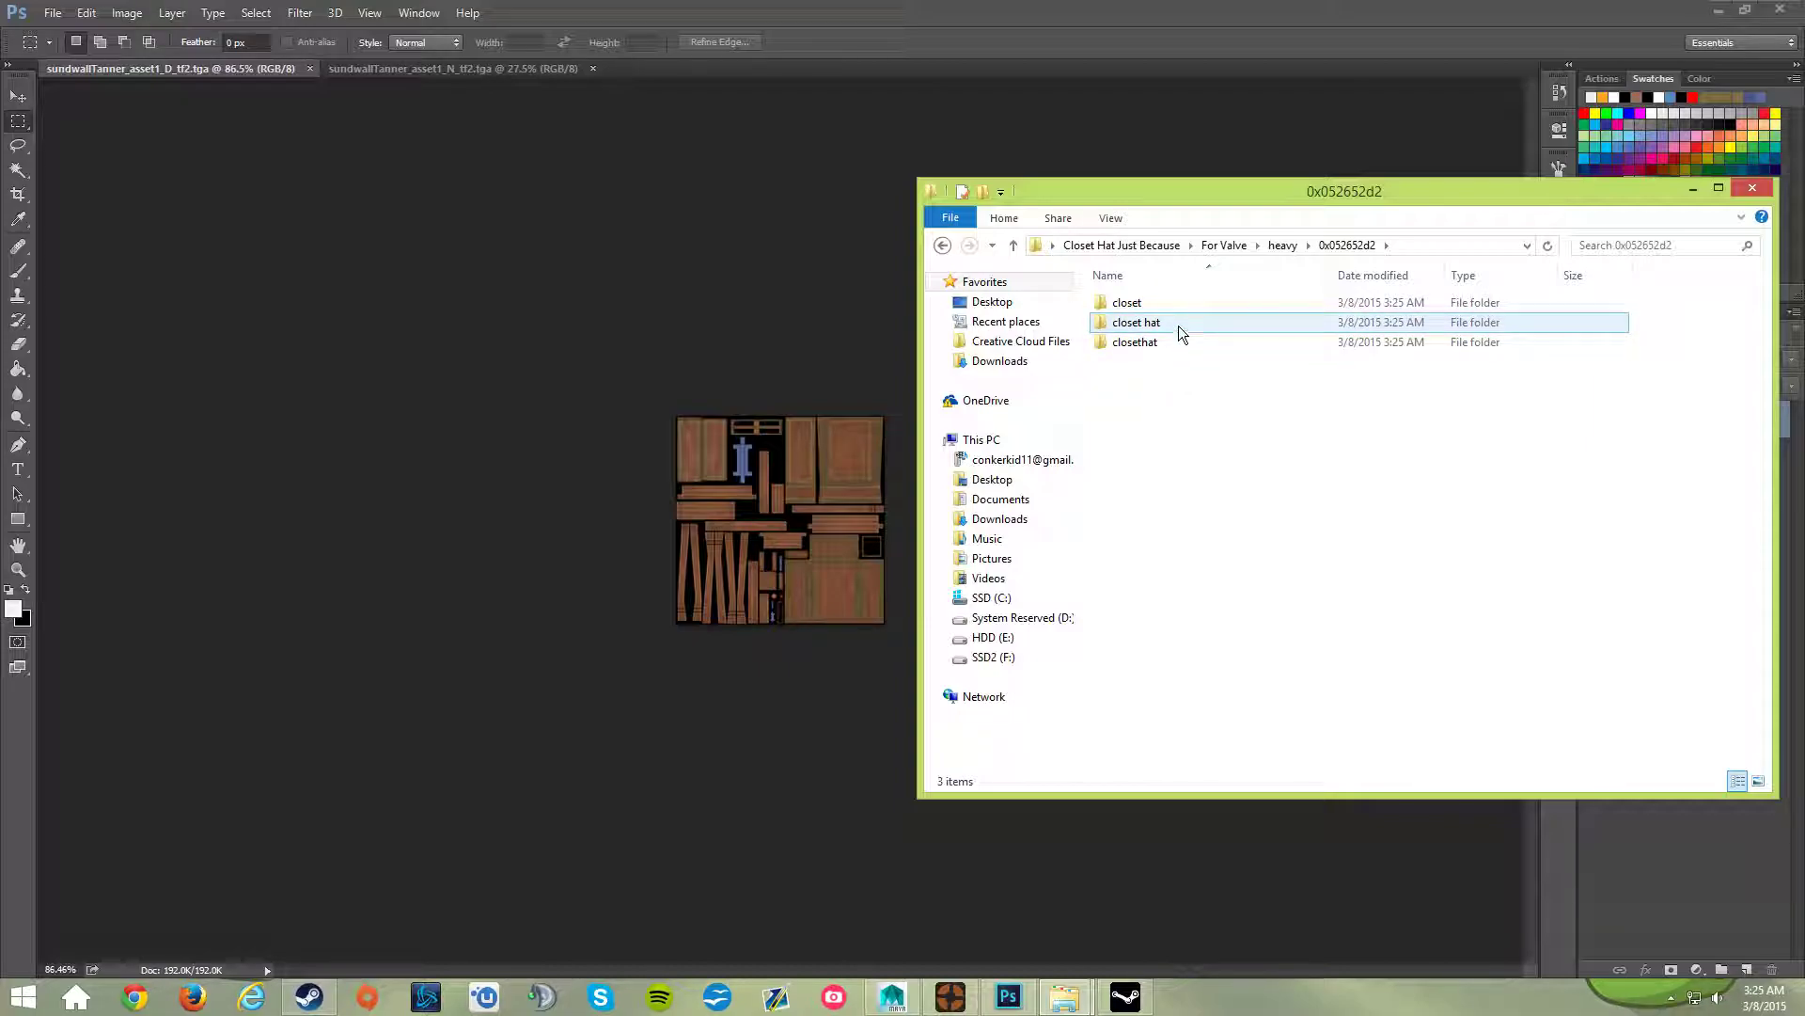
- Delete the closethat and closet subfolders, keeping and opening the closet hat folder
click(1177, 340)
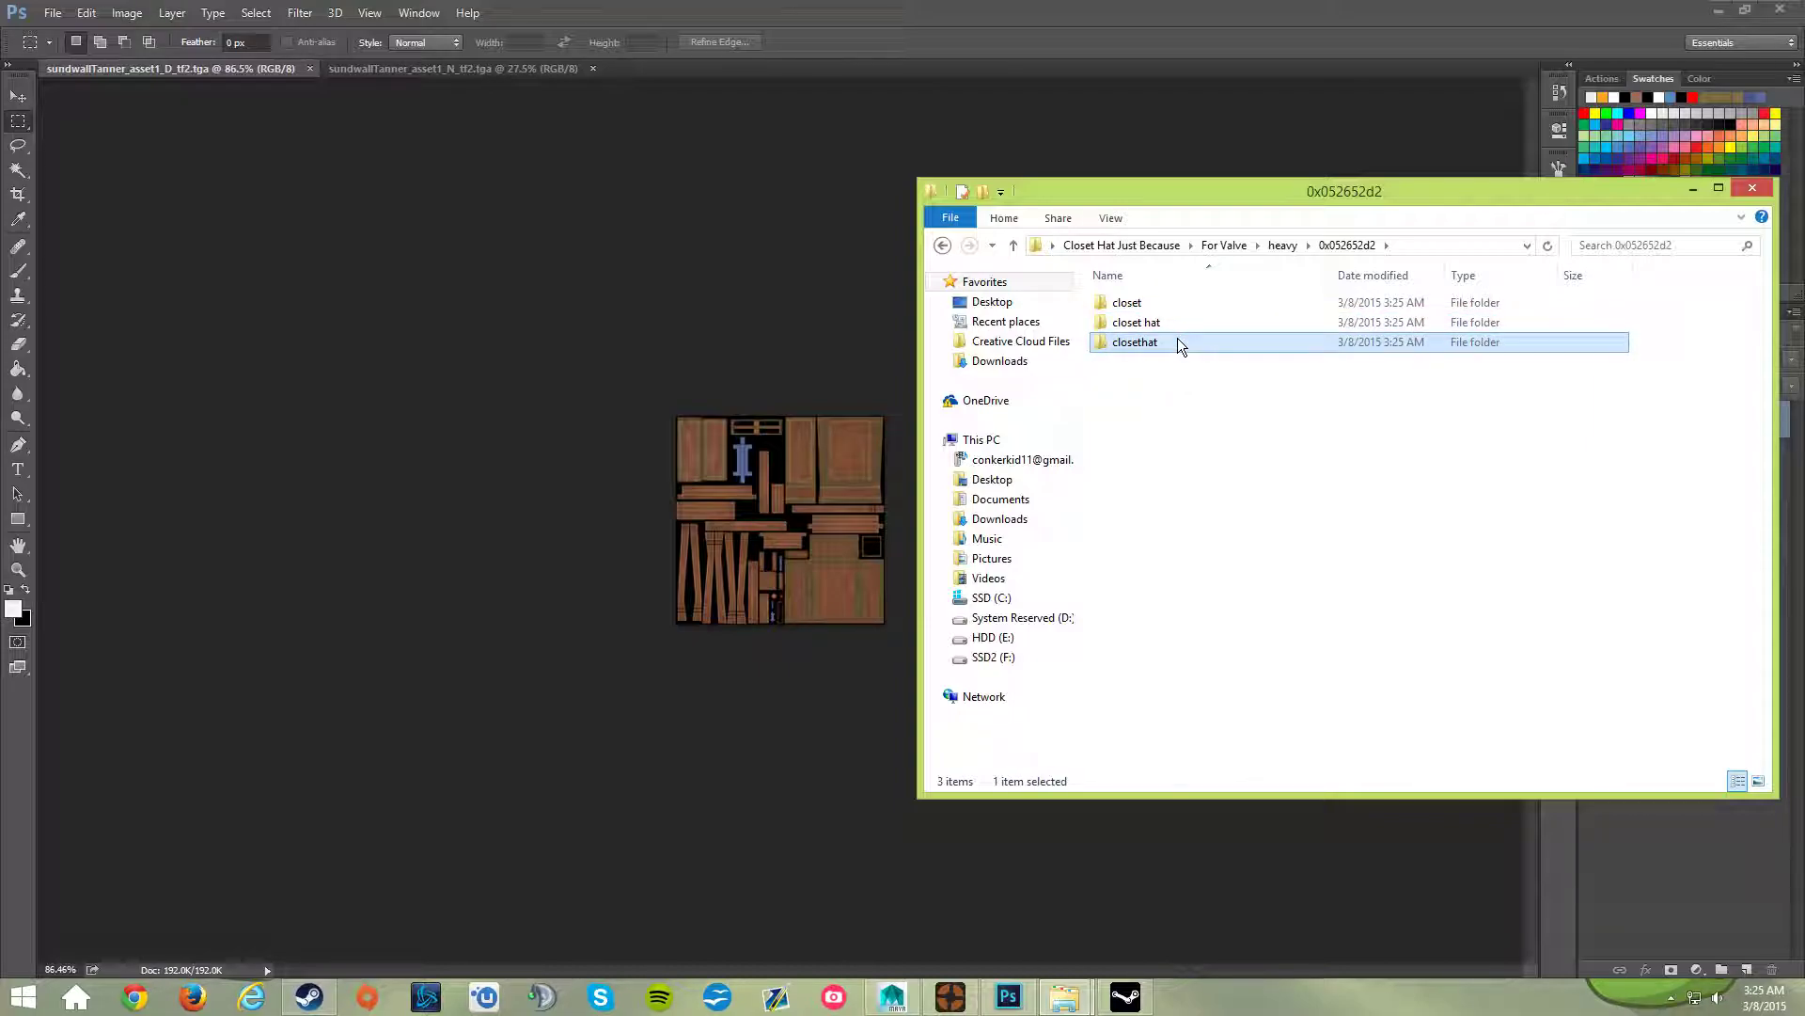
key(Delete)
click(1164, 299)
key(Delete)
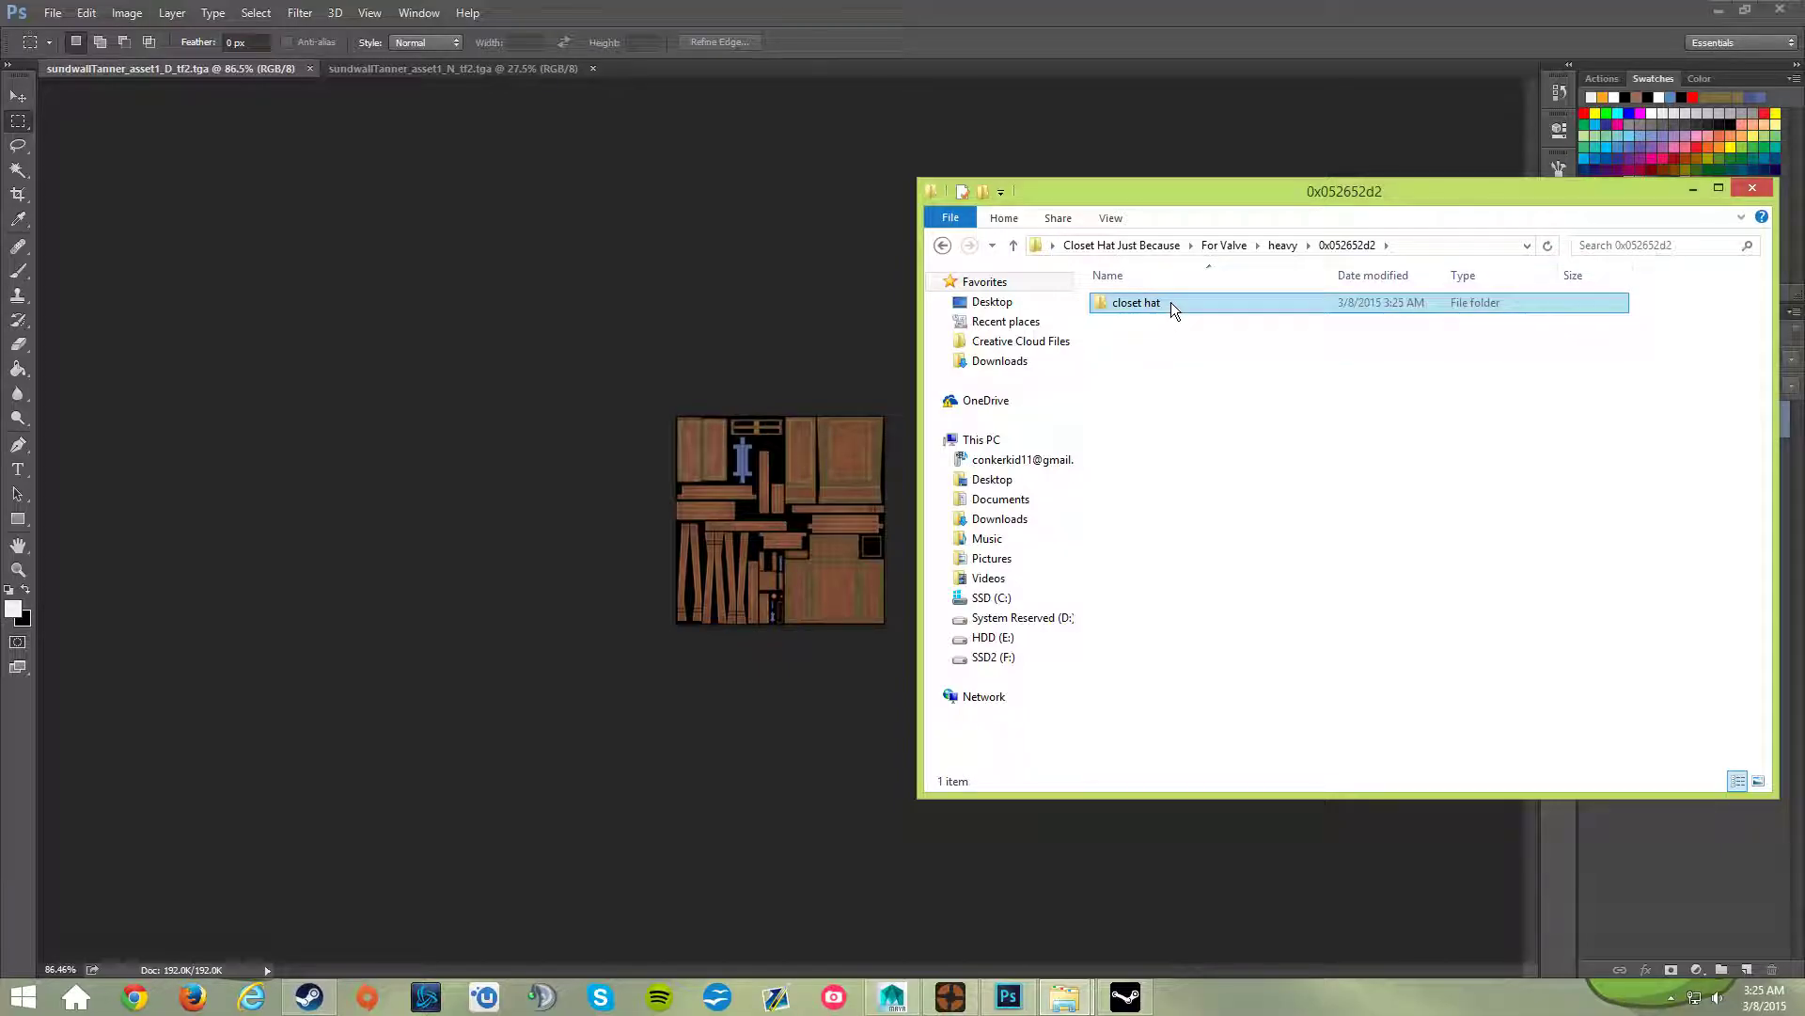
click(1171, 302)
double_click(1171, 302)
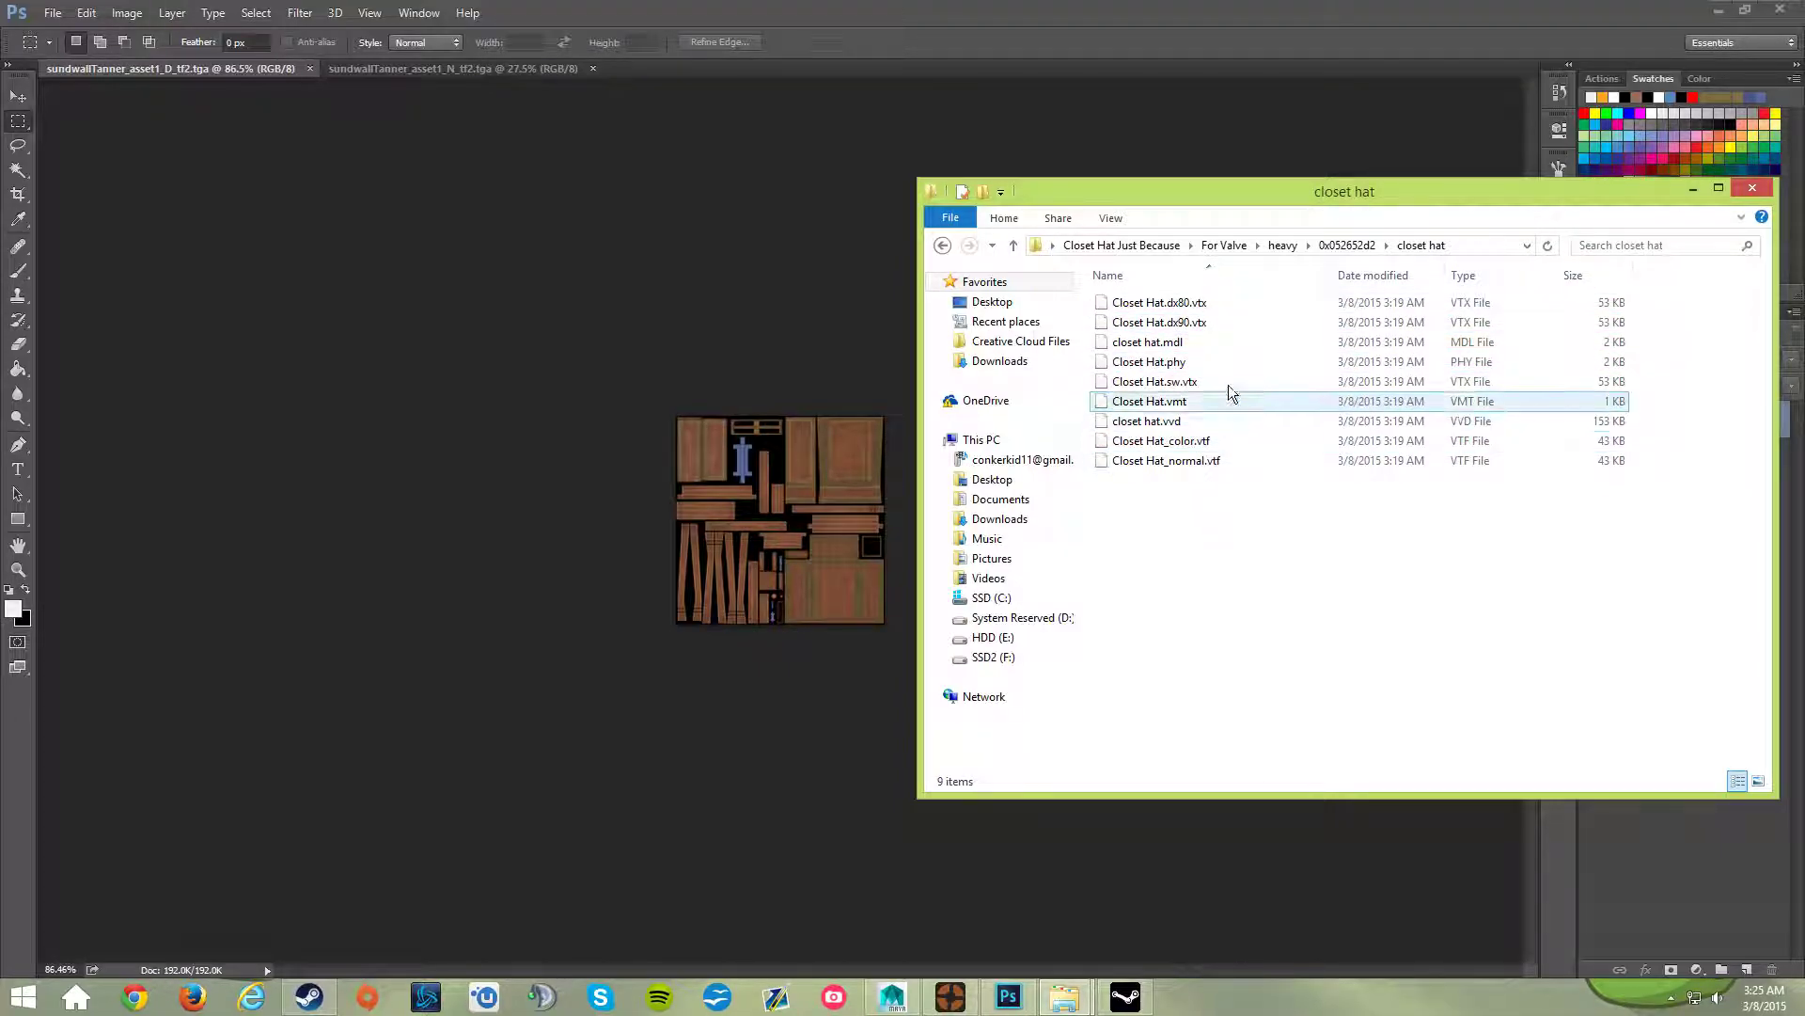
drag(1301, 193, 1082, 187)
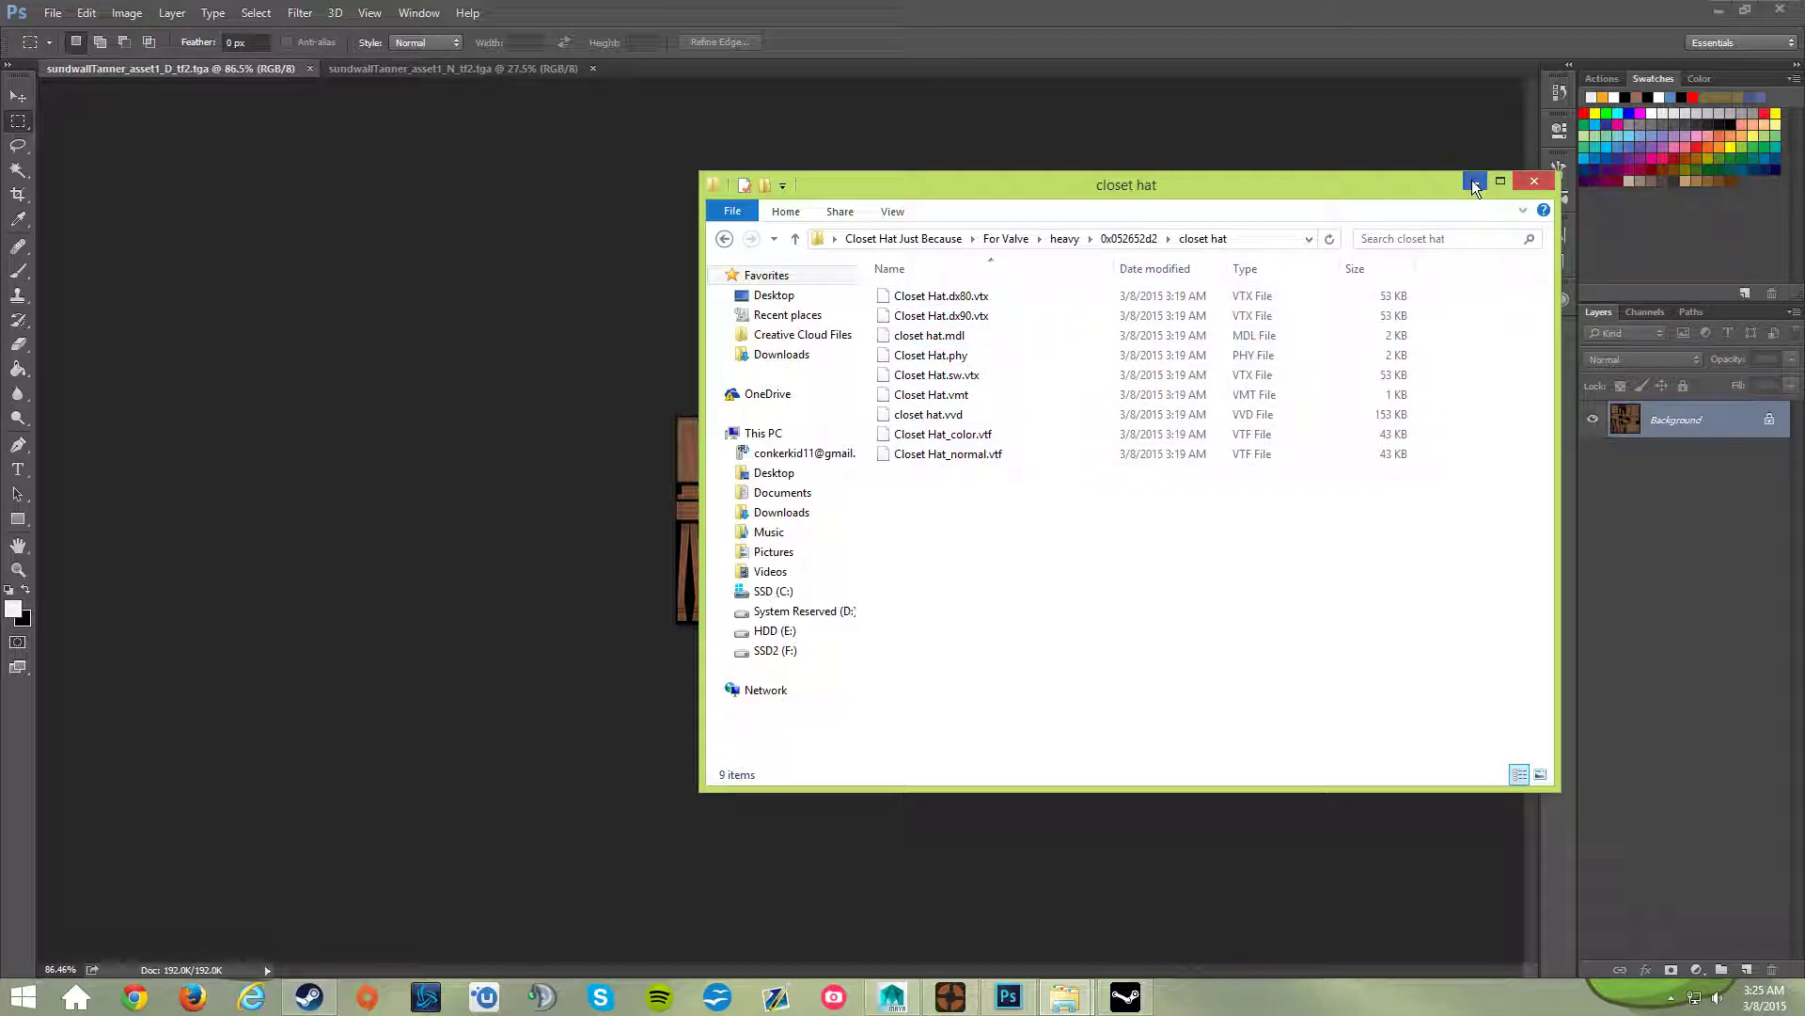
click(1006, 239)
- Zip the For Valve folder into 'For Valve.zip' with 7-Zip
click(931, 239)
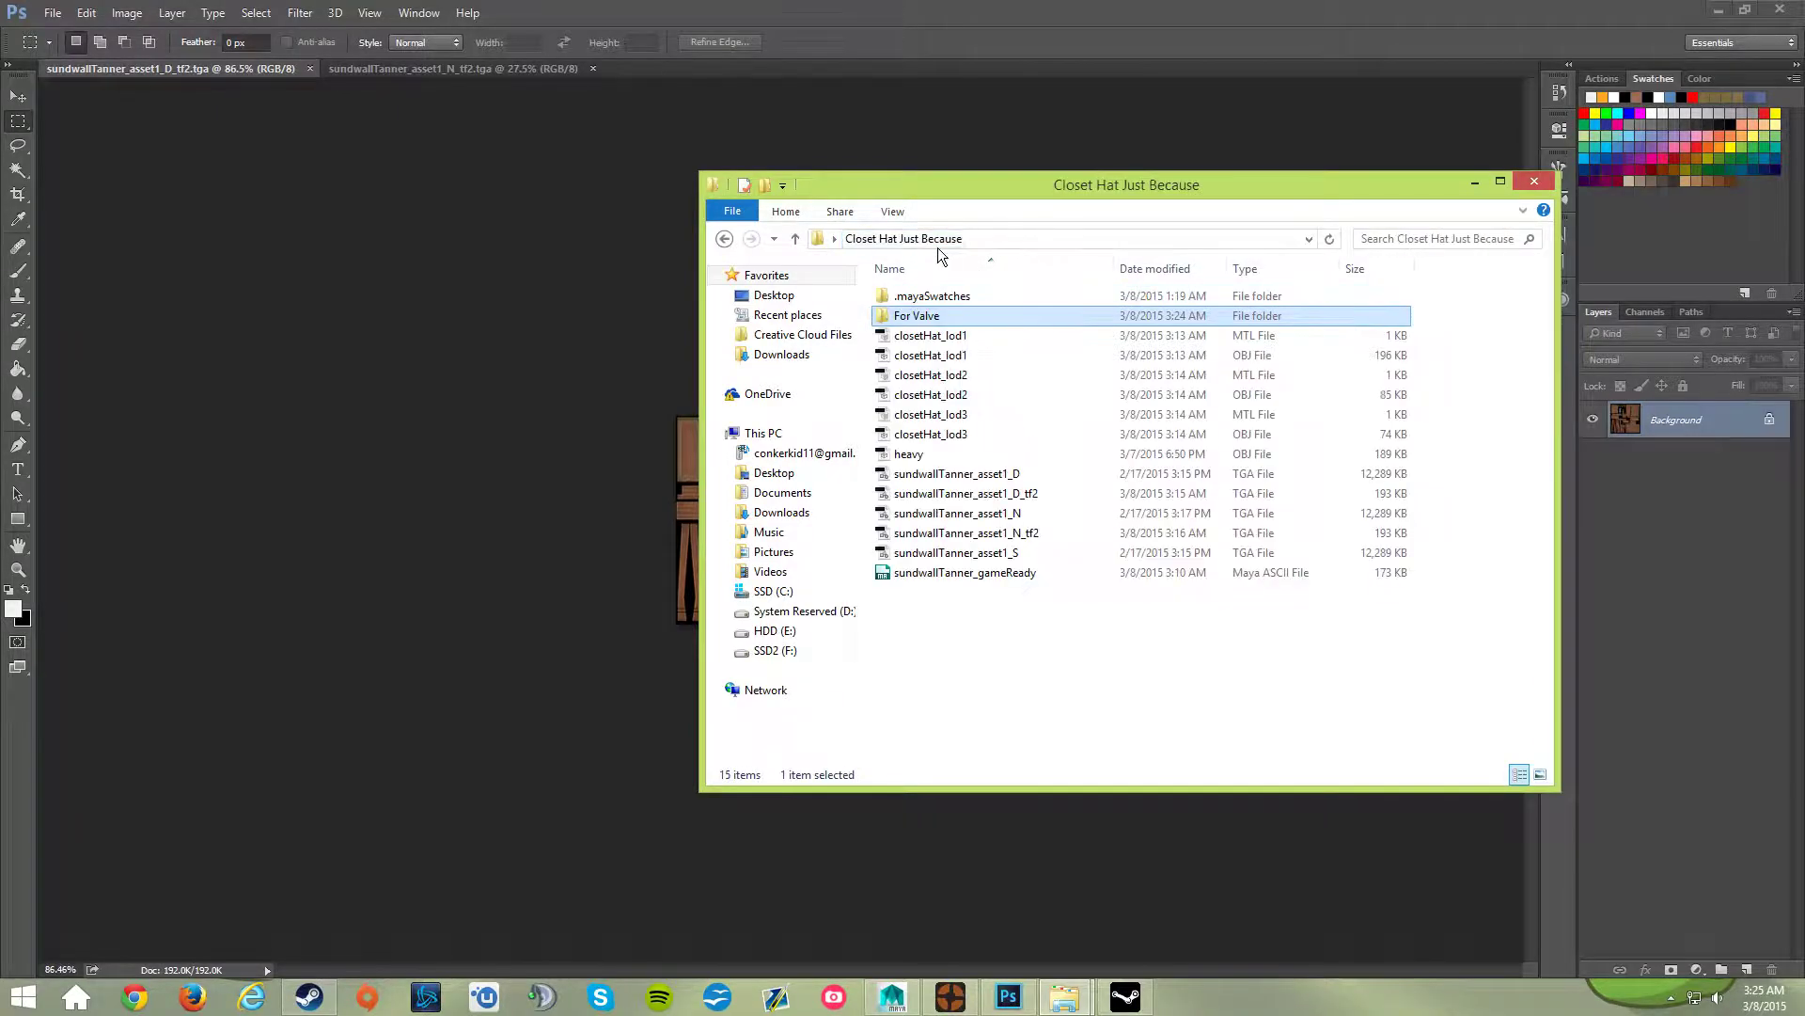
right_click(933, 318)
mouse_move(1013, 431)
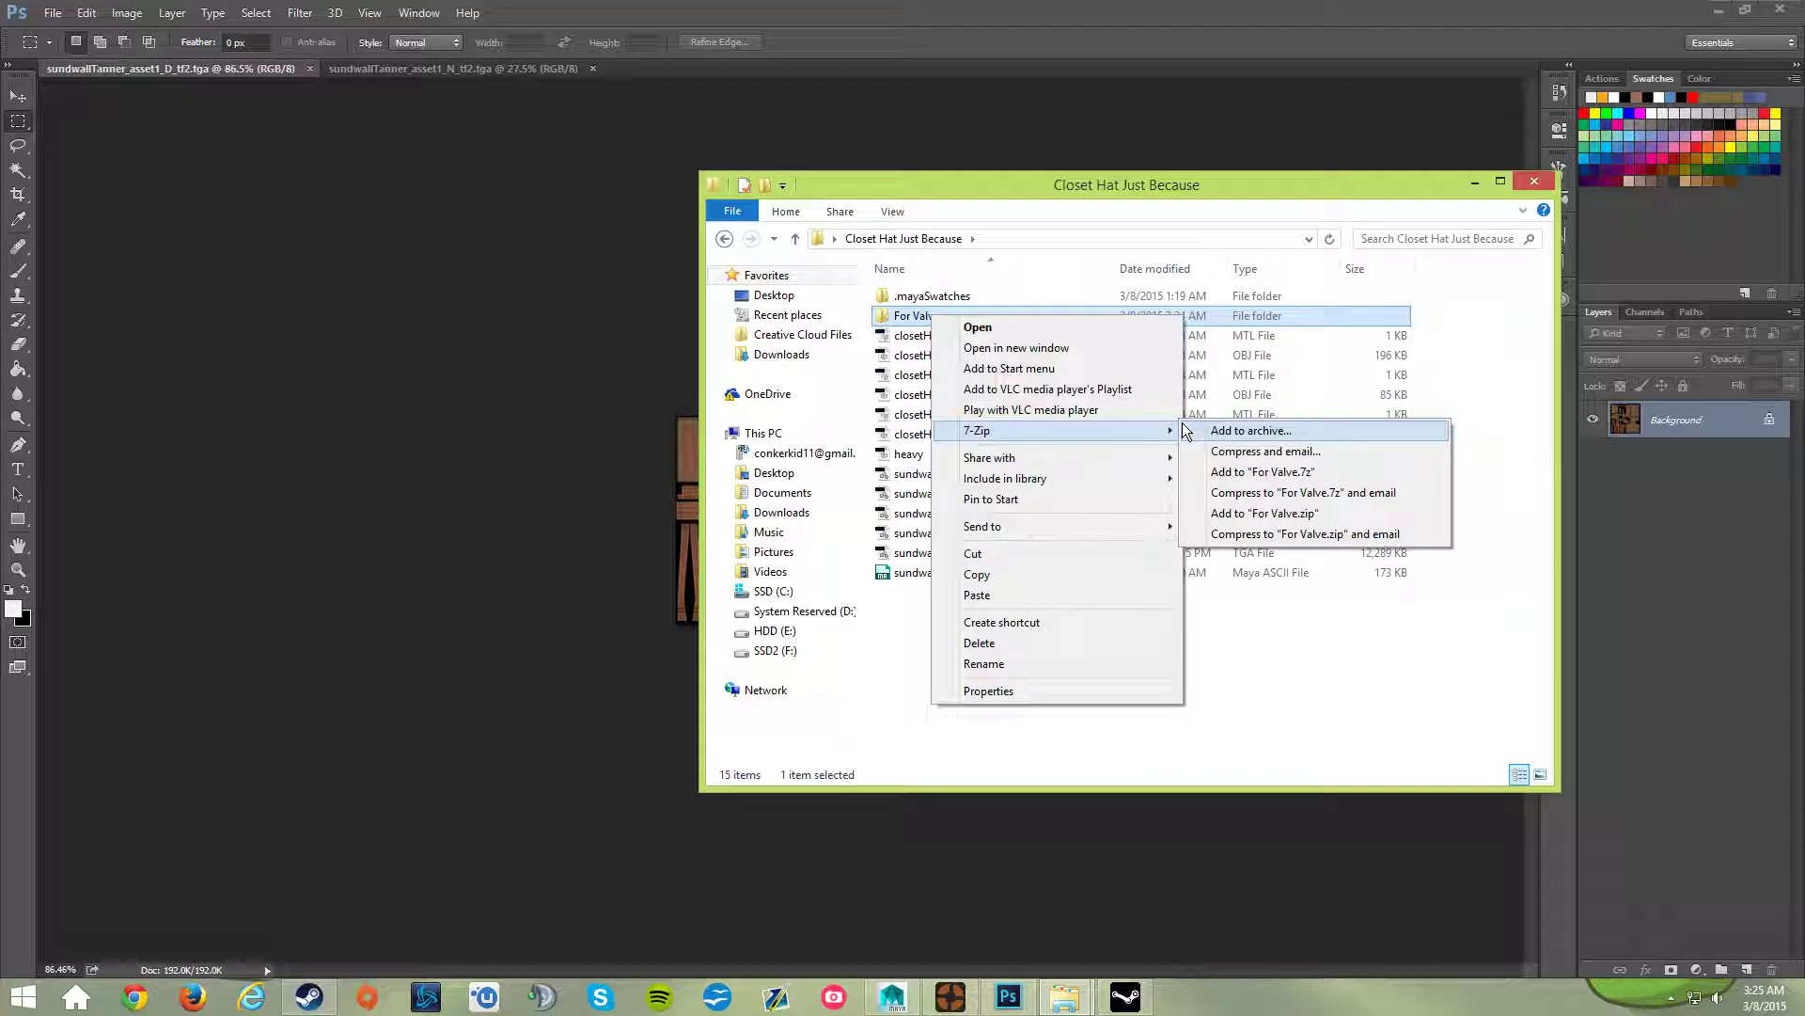
click(1318, 519)
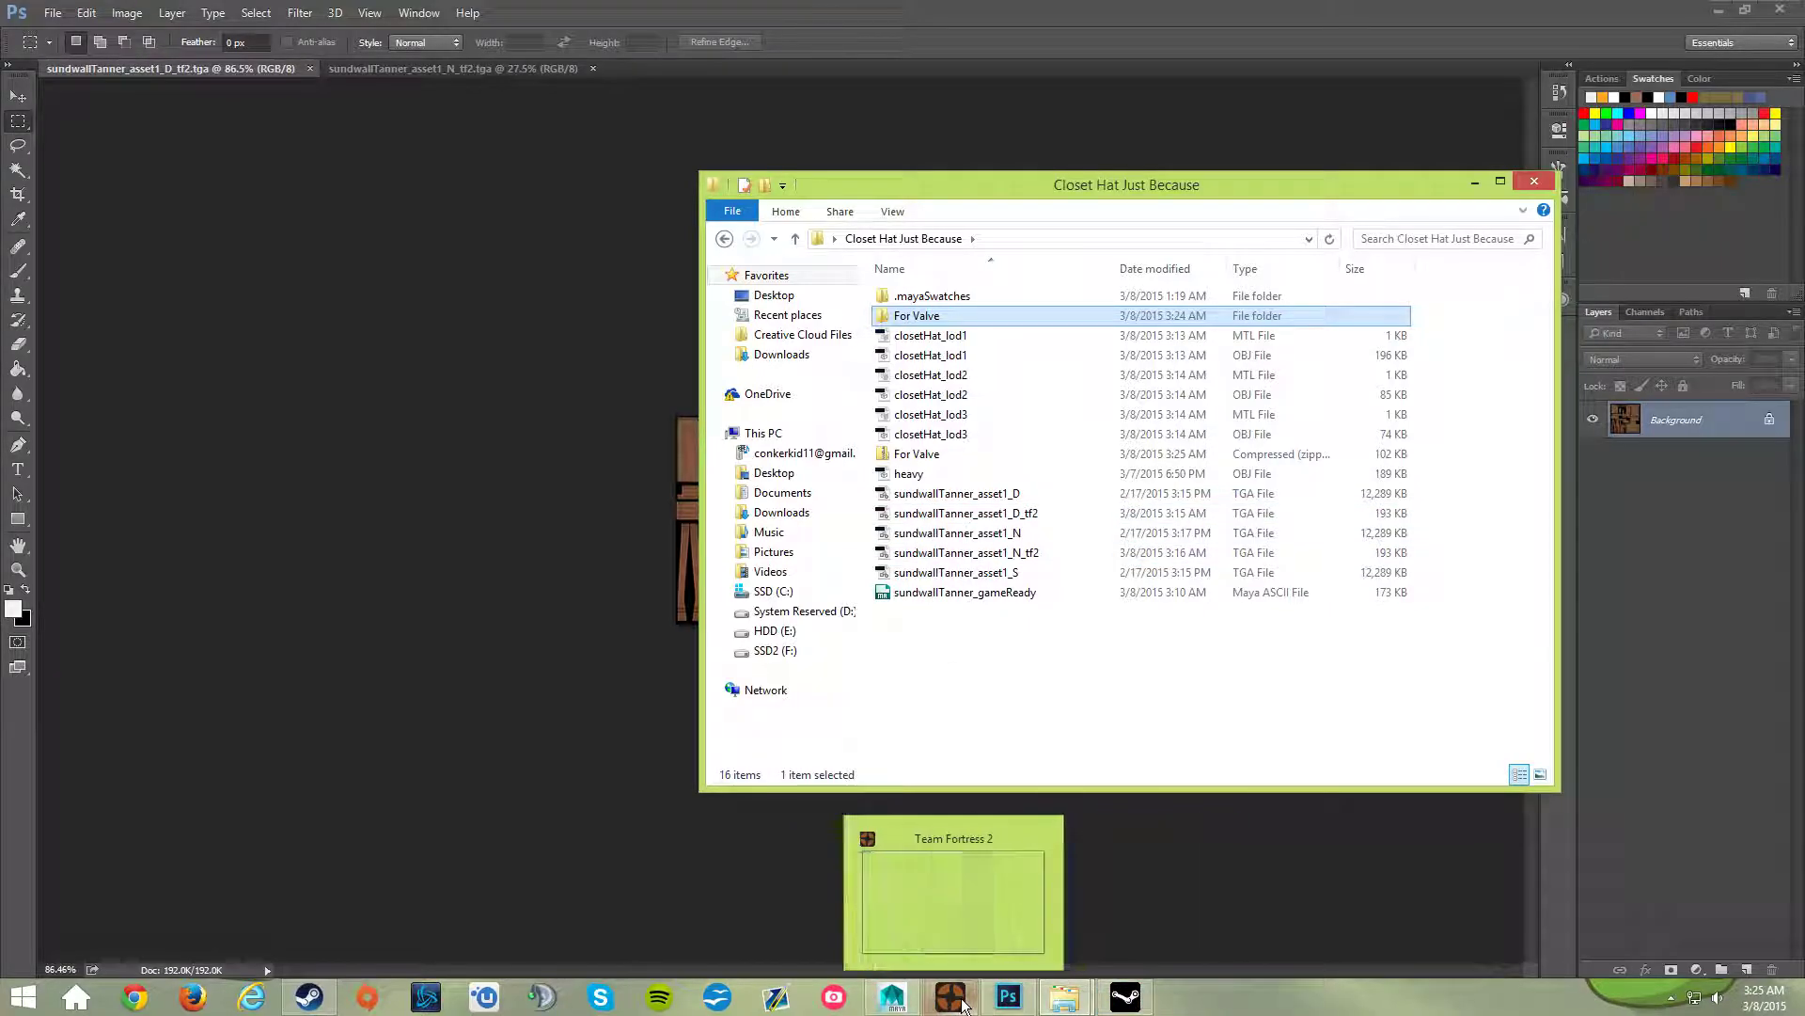
- Title the submission 'Closet Hat' and browse the preview image picker to the Desktop
click(962, 1004)
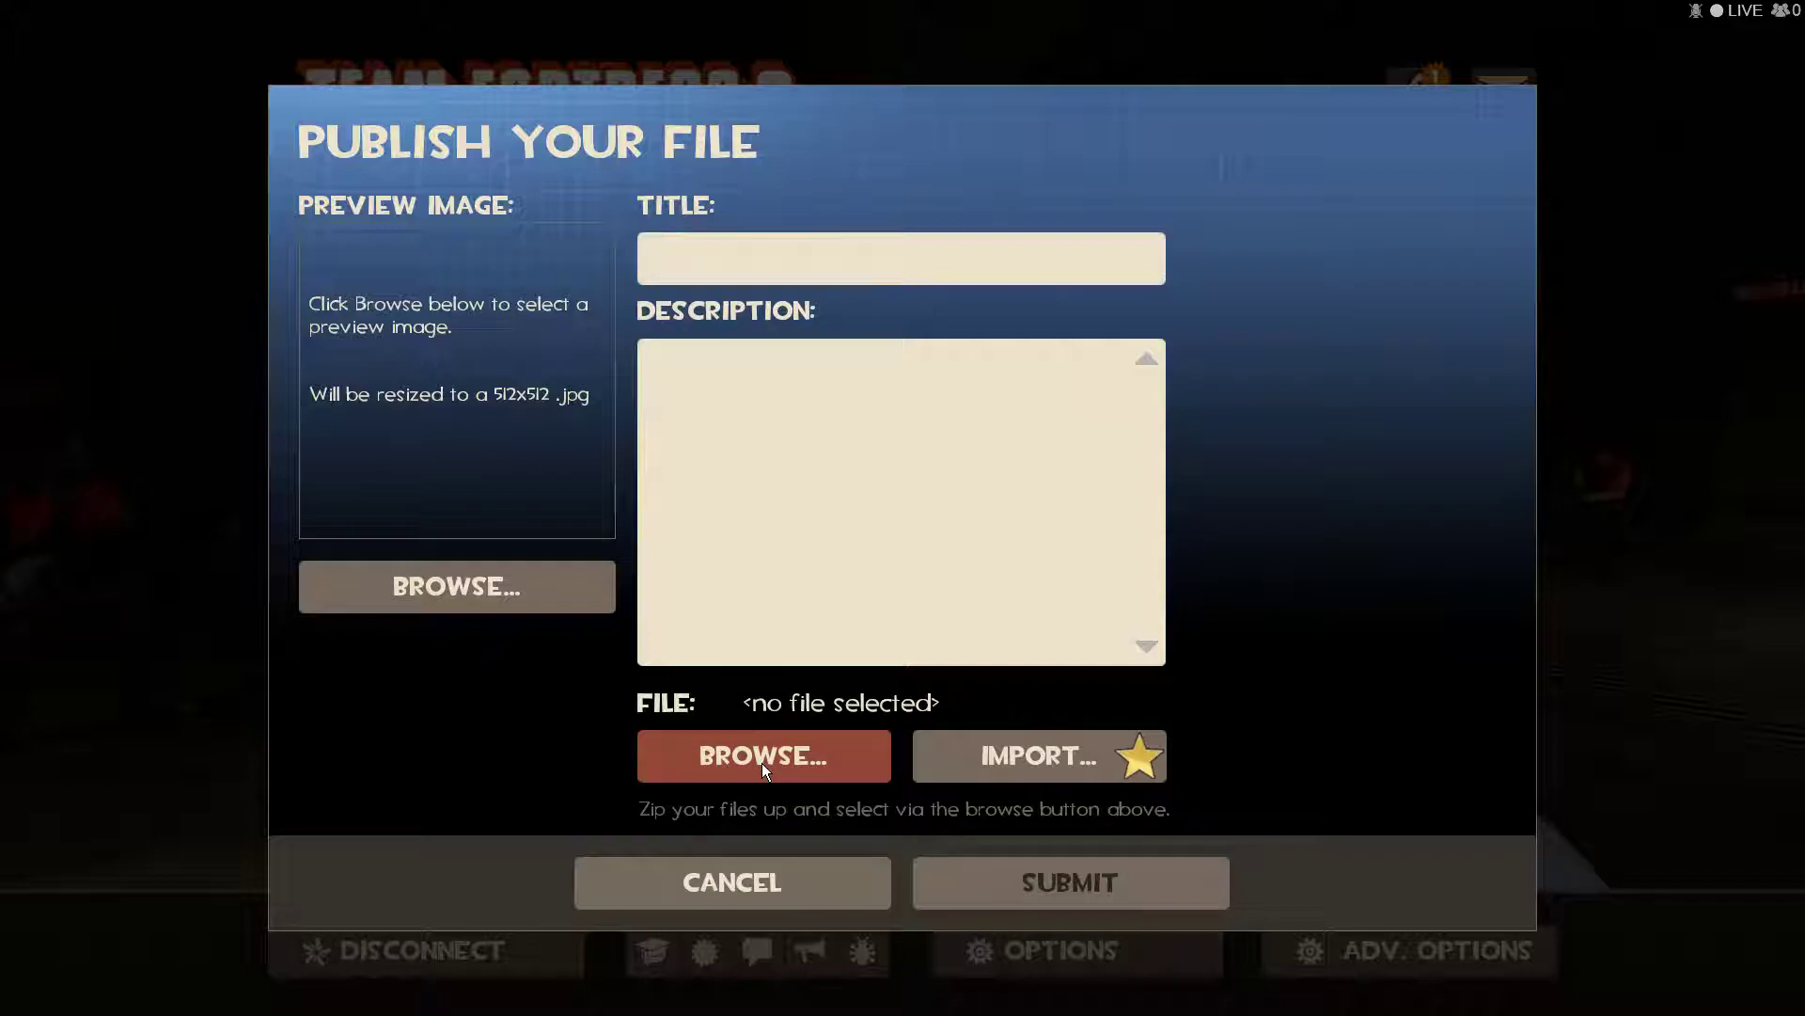
text(Closet Hat)
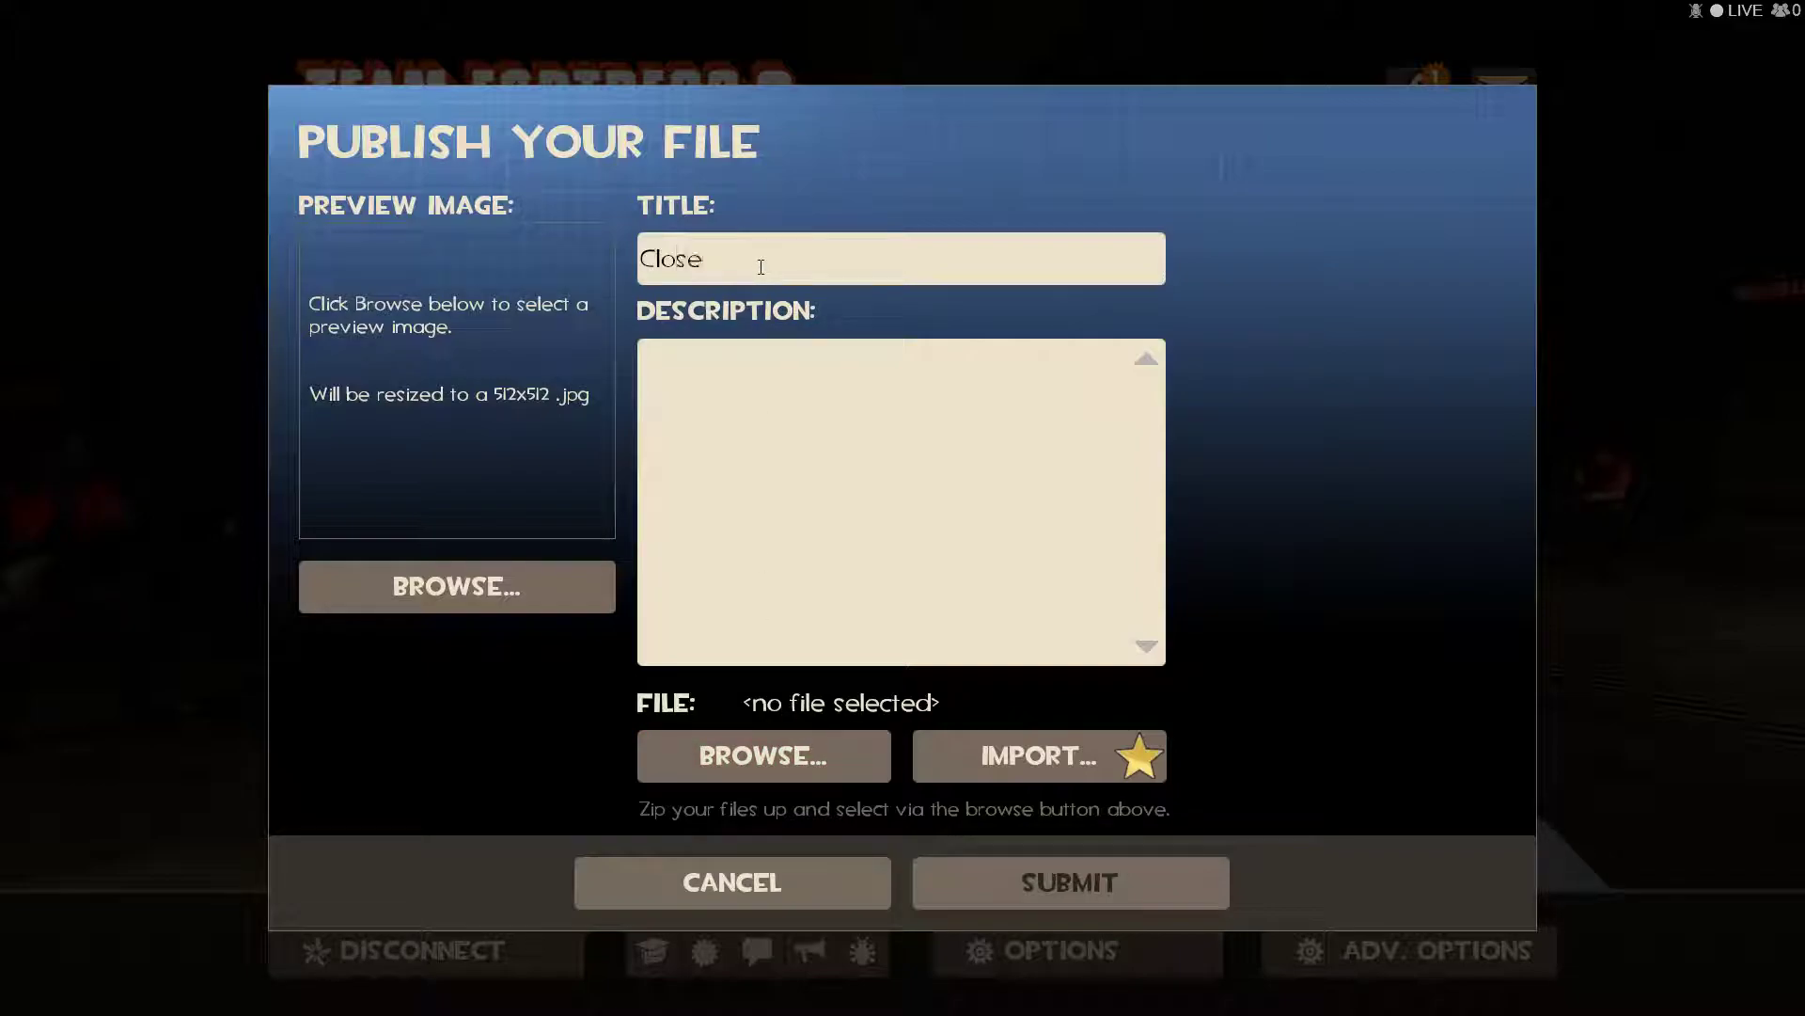
click(551, 581)
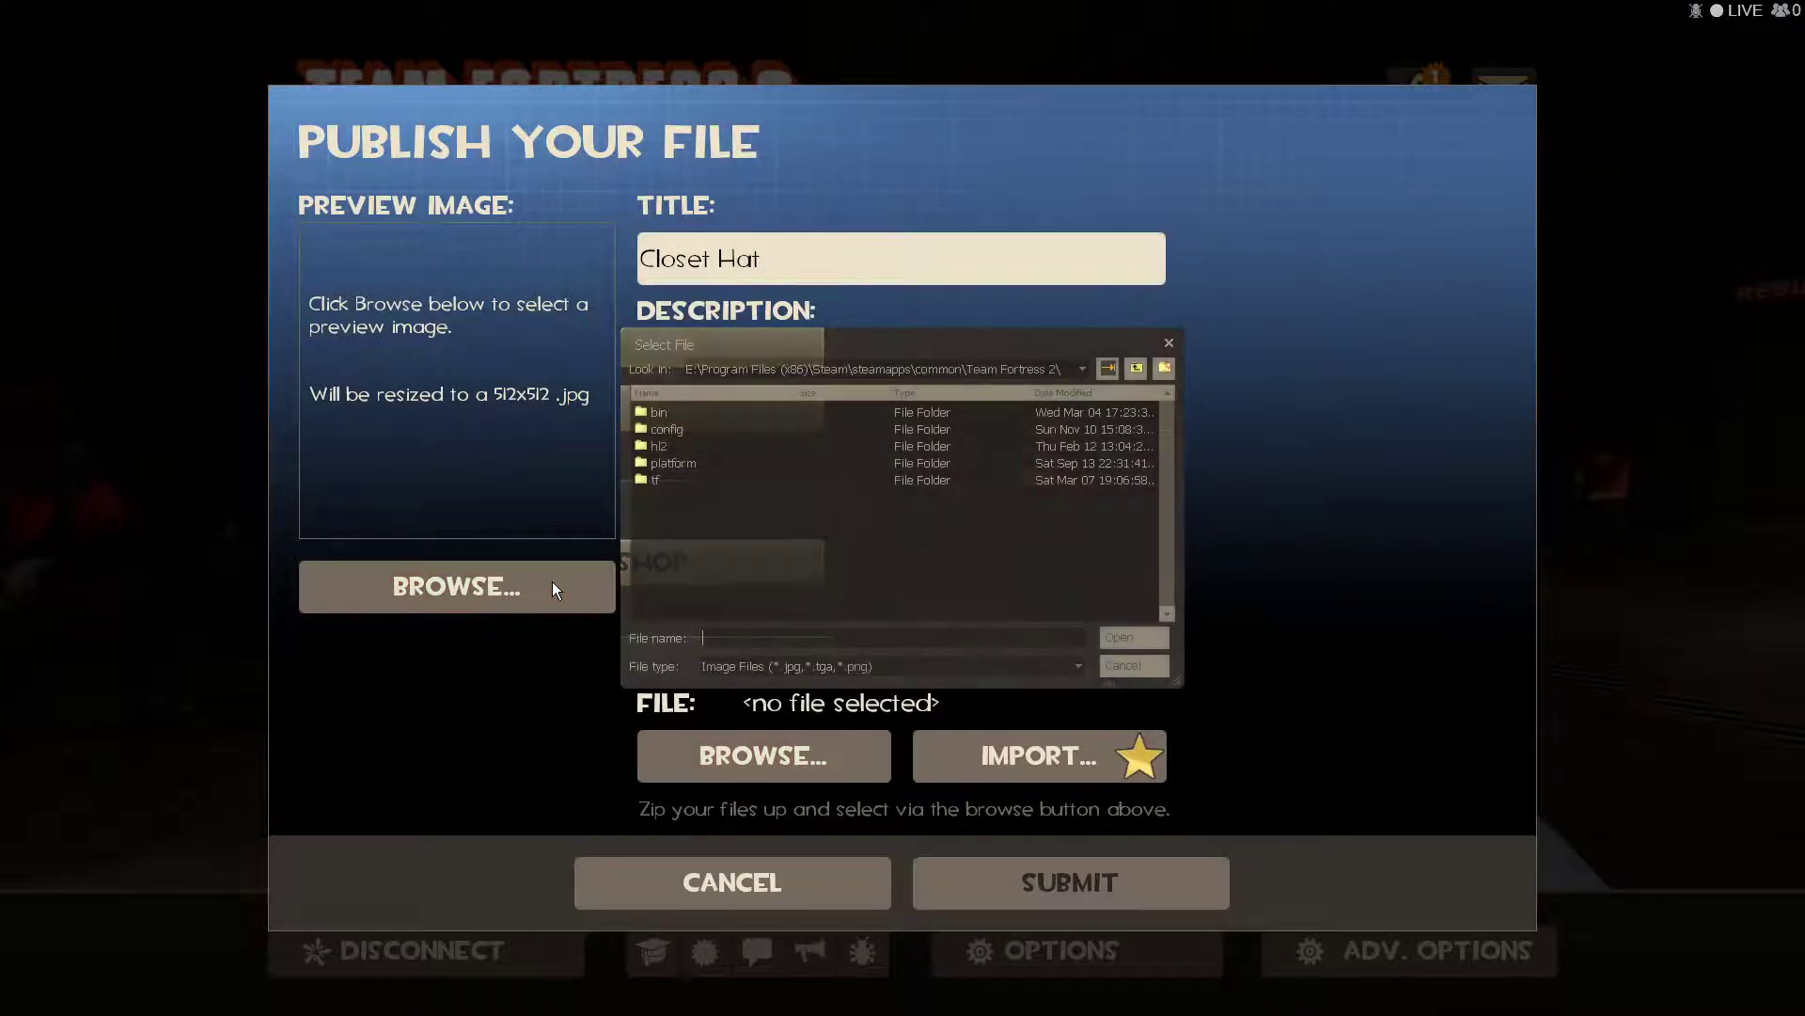
click(1082, 369)
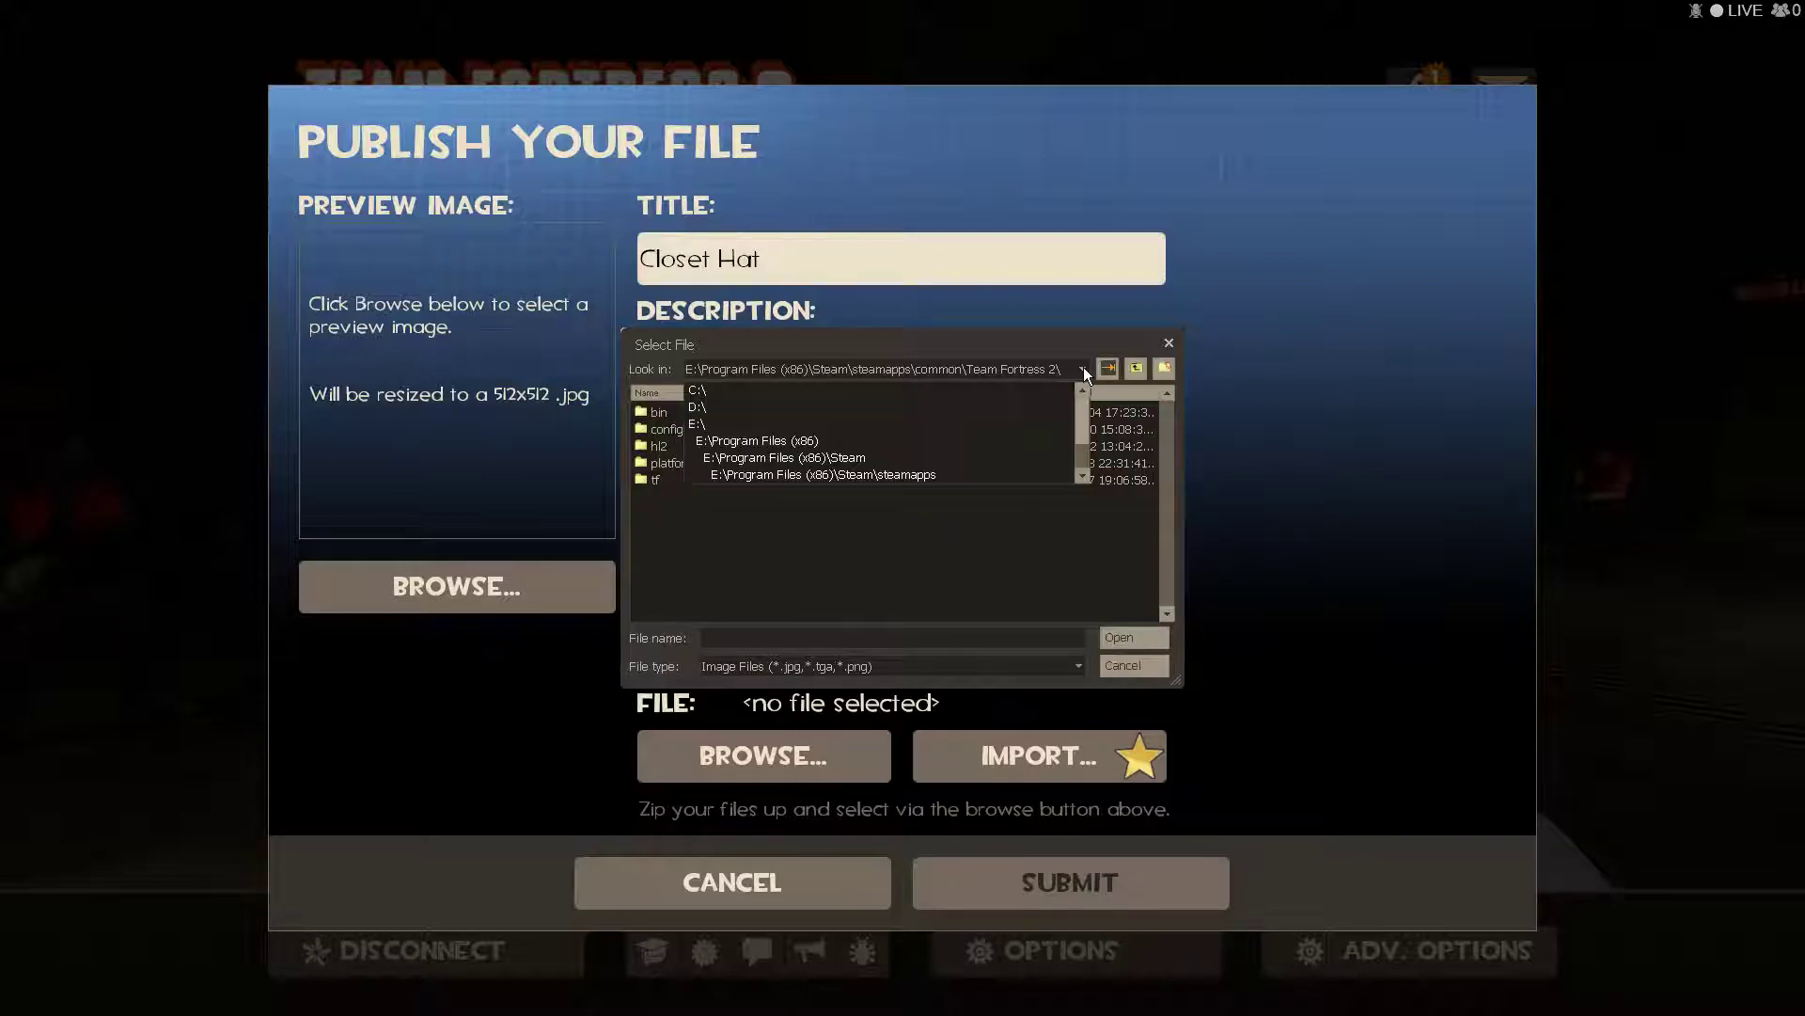
click(724, 390)
scroll(707, 578, down, 2)
double_click(675, 579)
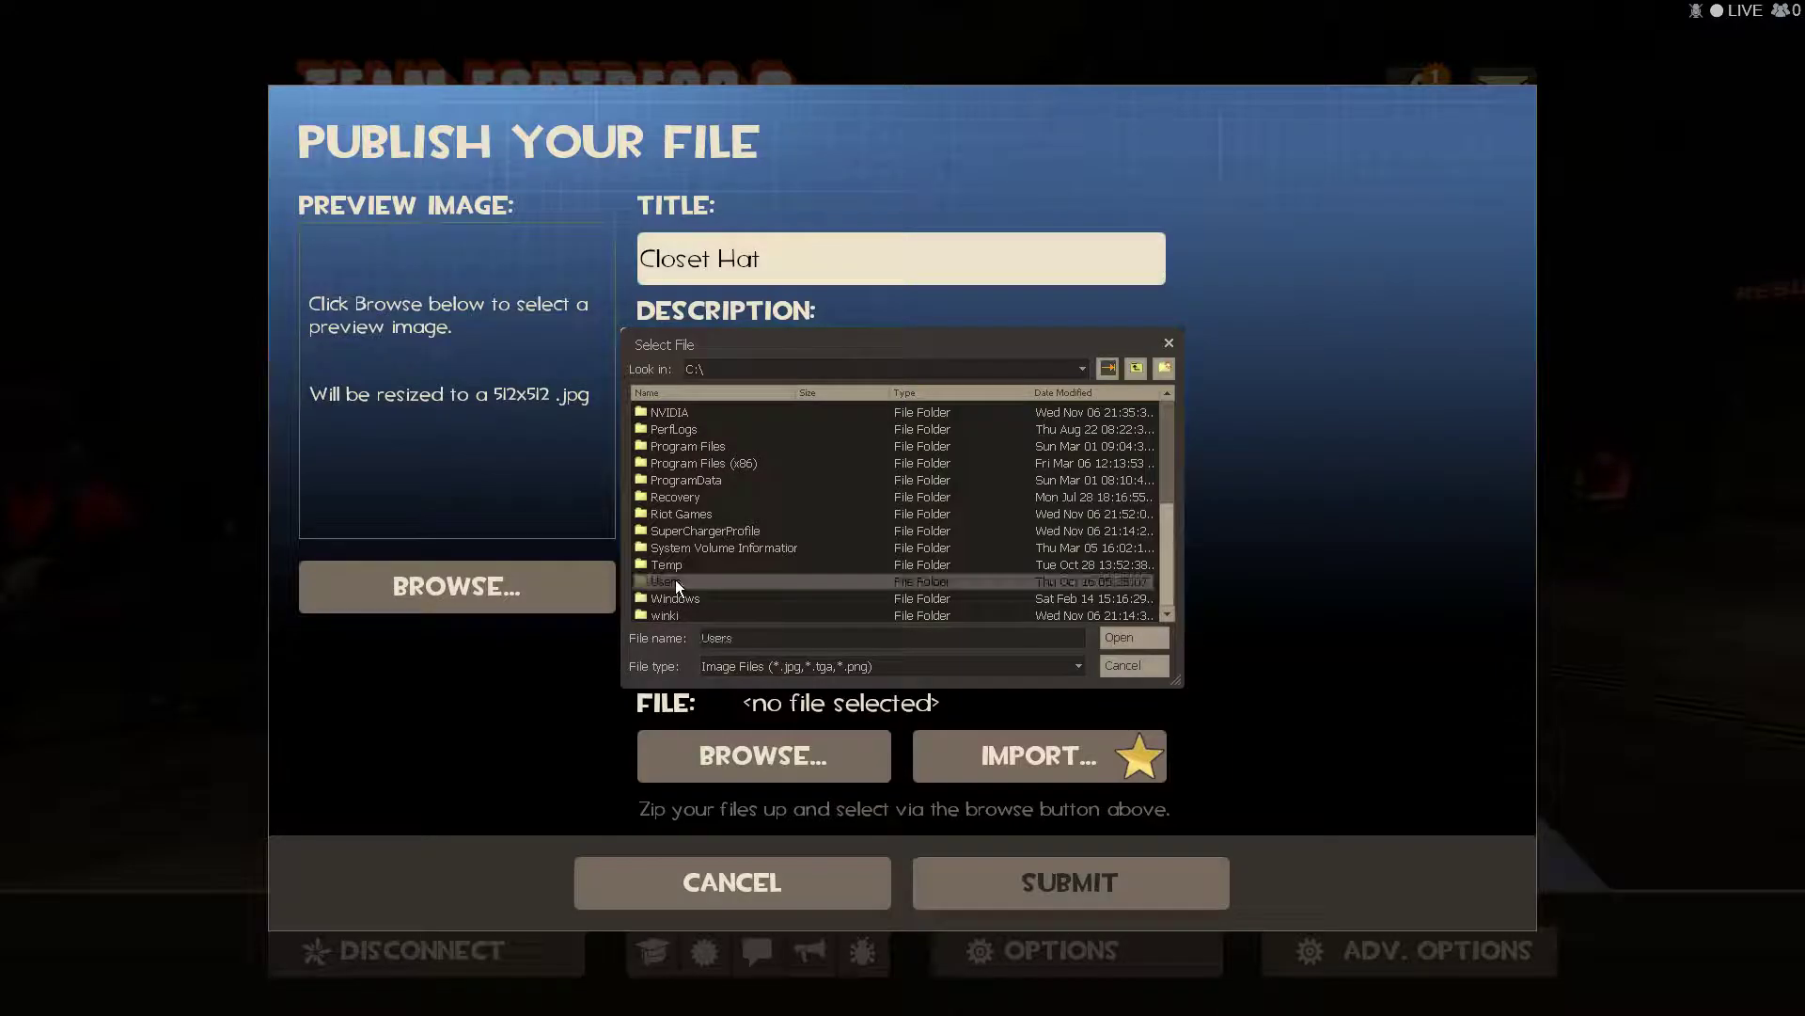
double_click(682, 532)
scroll(709, 547, down, 4)
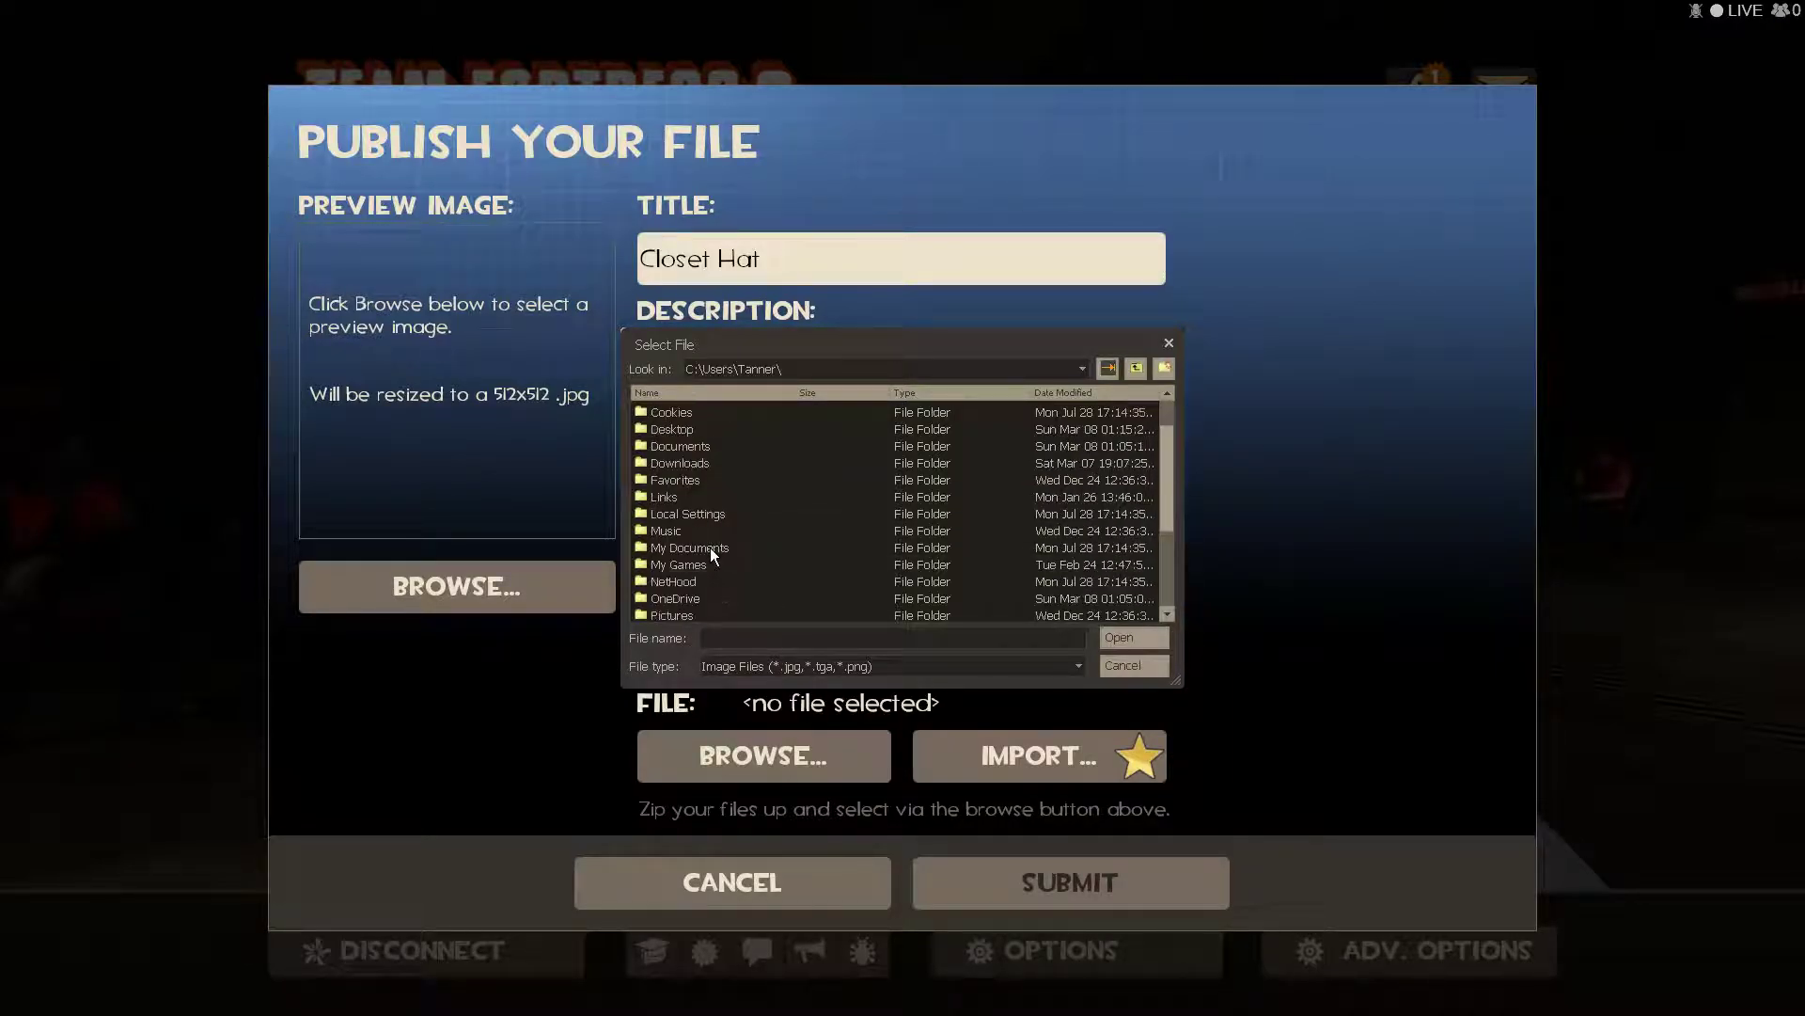
scroll(711, 551, down, 1)
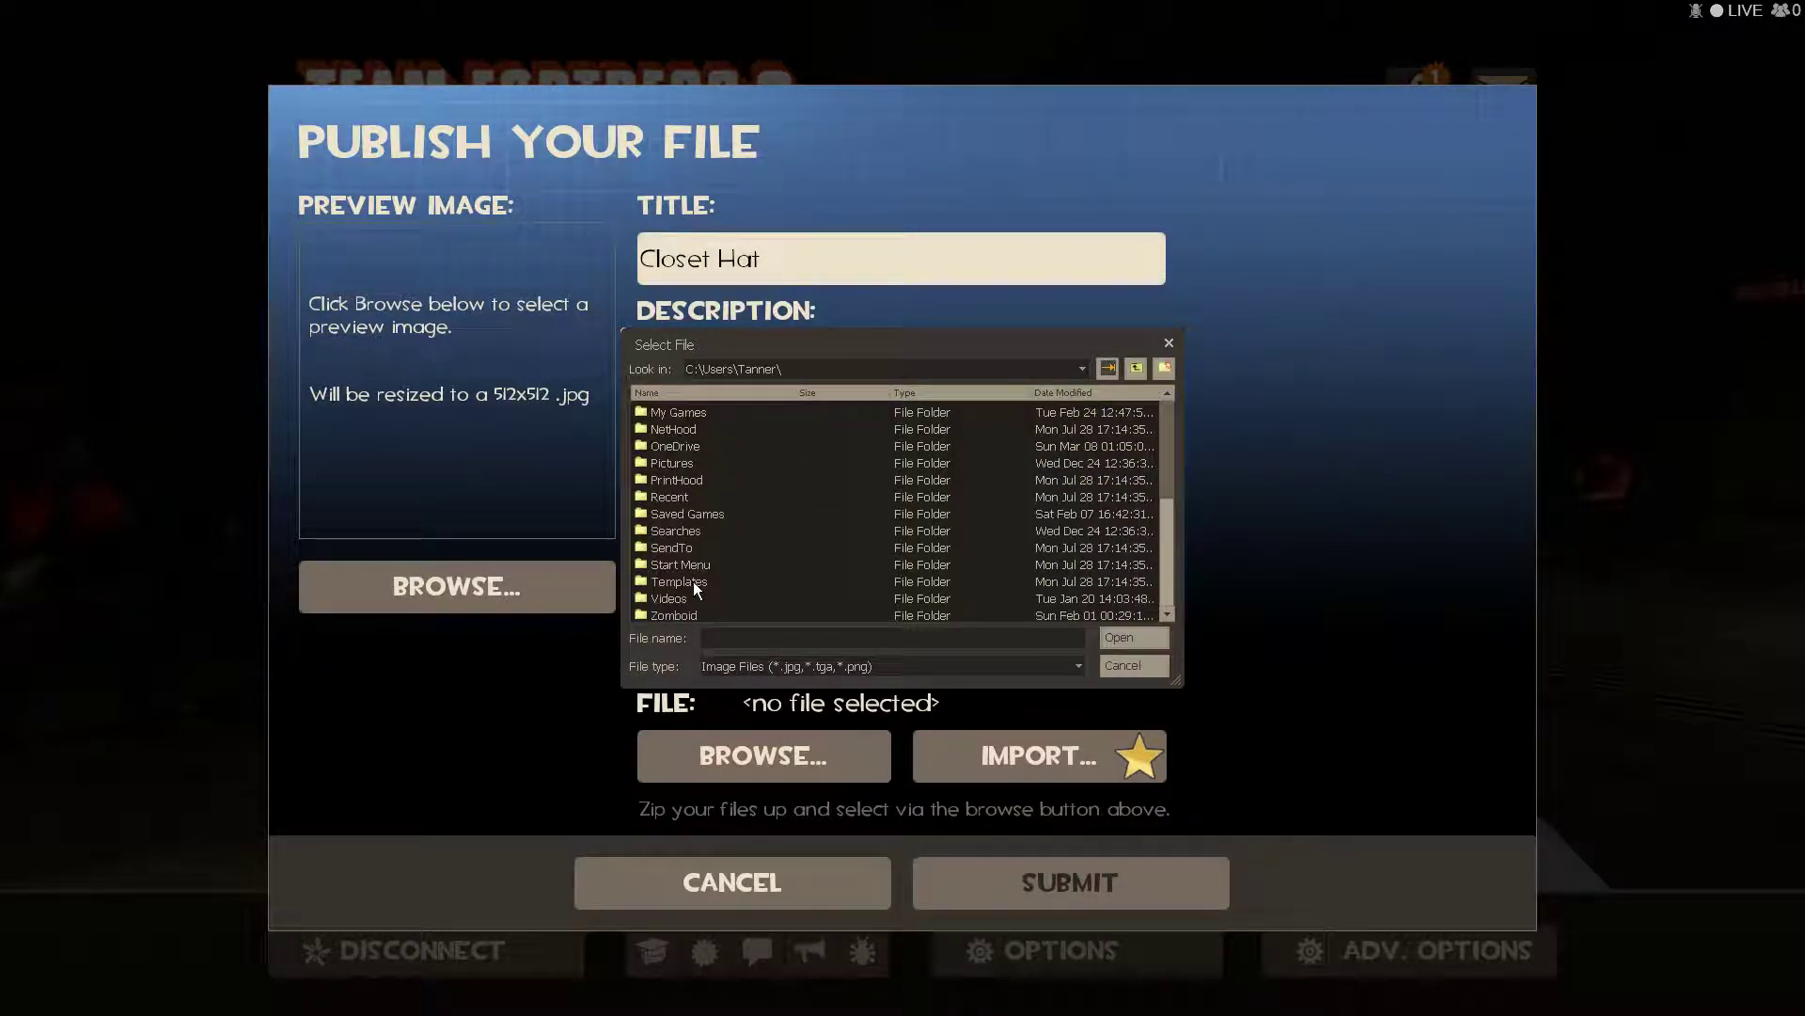
scroll(681, 595, up, 4)
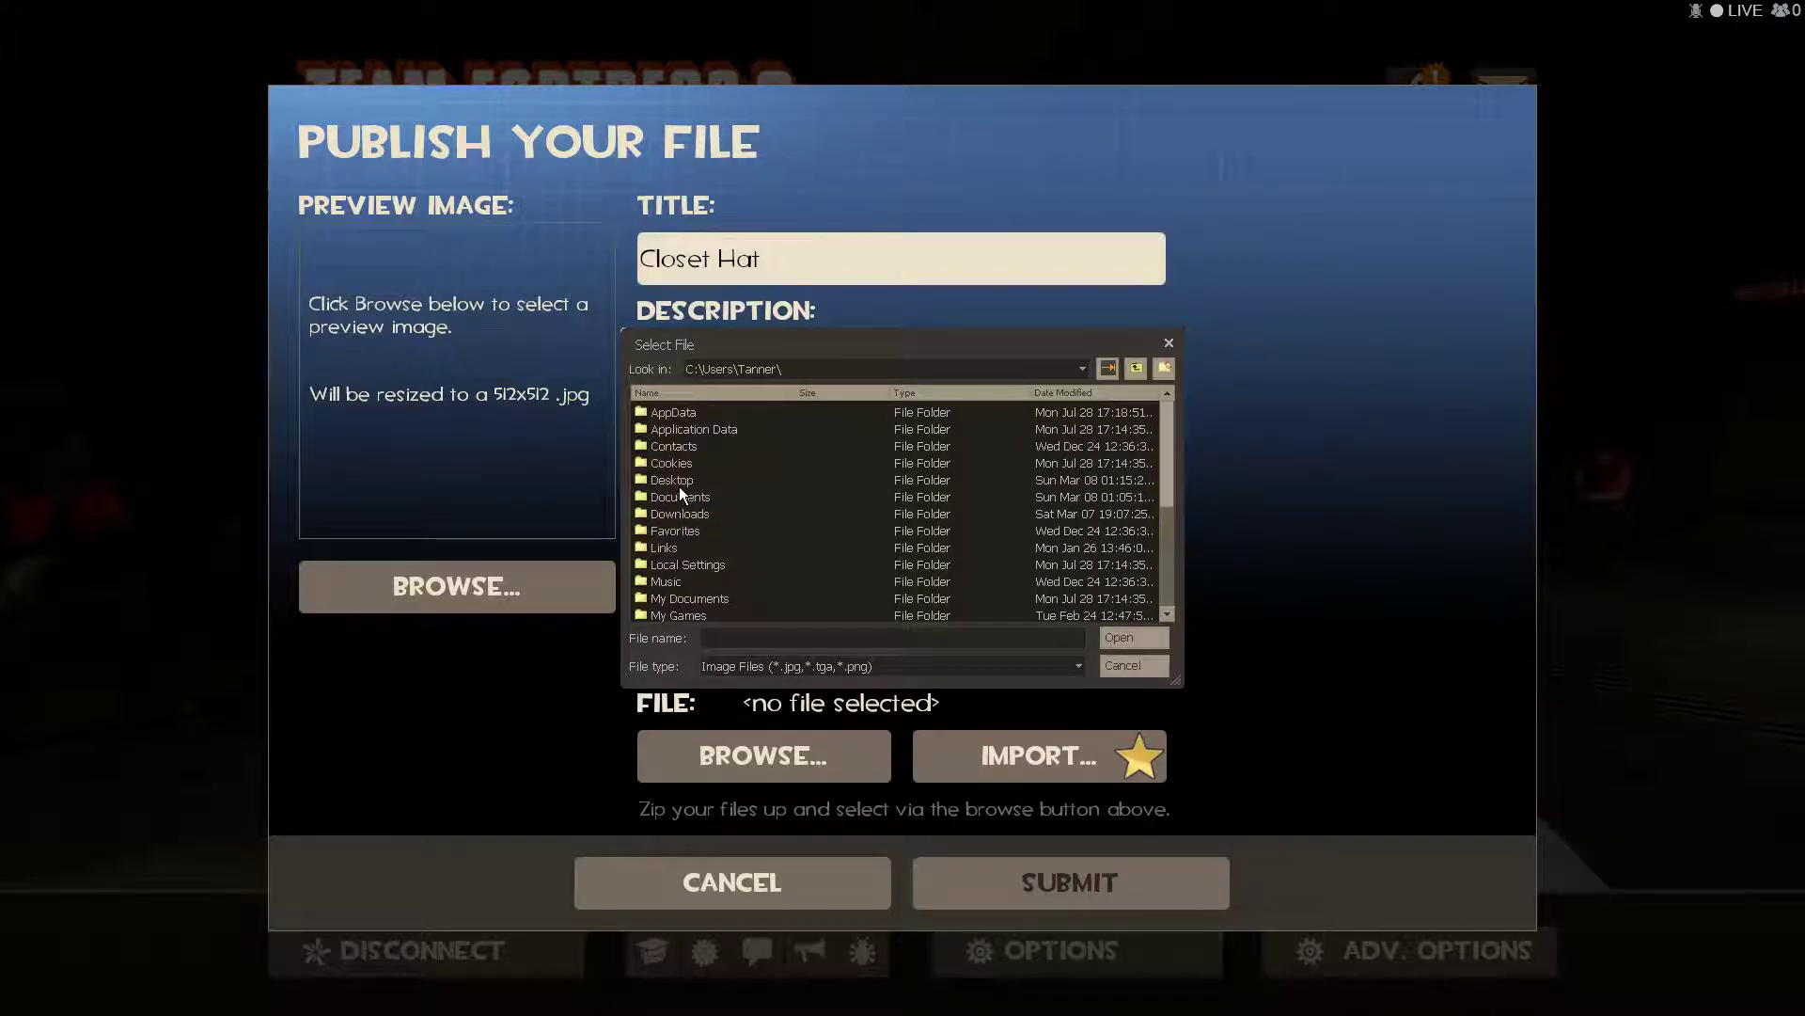
double_click(679, 481)
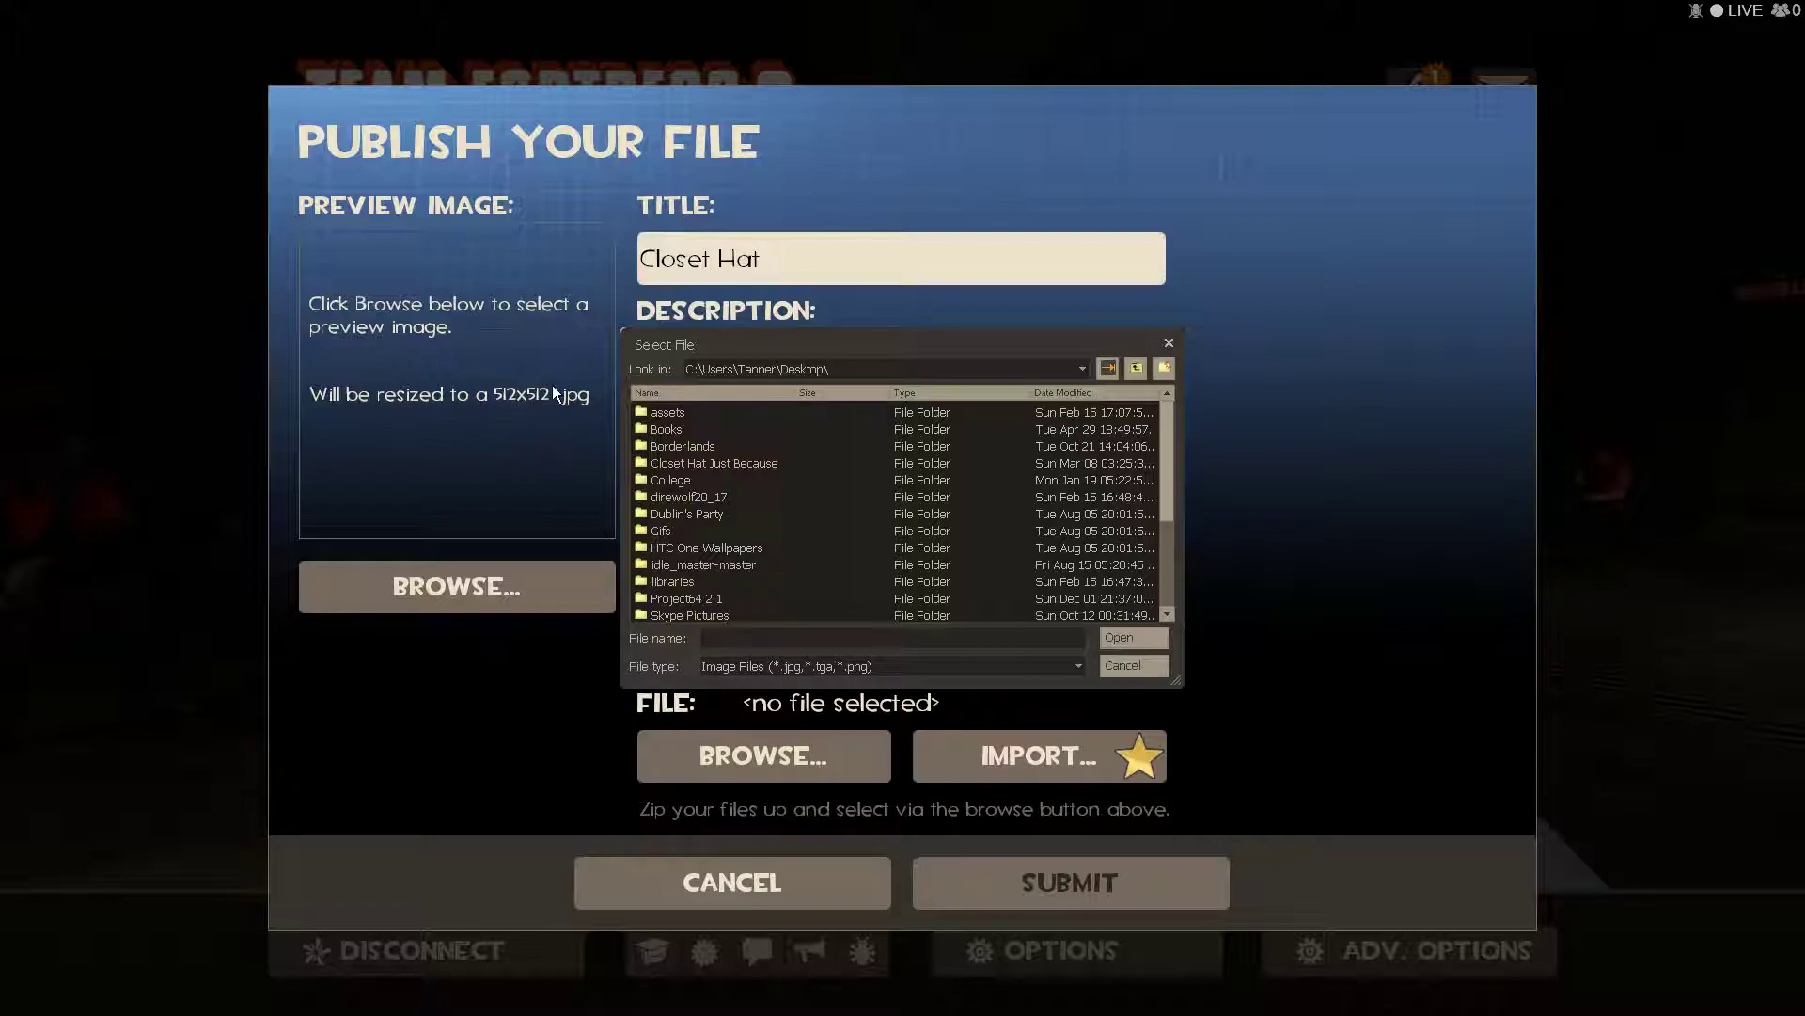
- Use Closet Hat Just Because's _D_tf2.tga as preview and enter the description 'It's a closet hat. A closet, on your head'
double_click(726, 465)
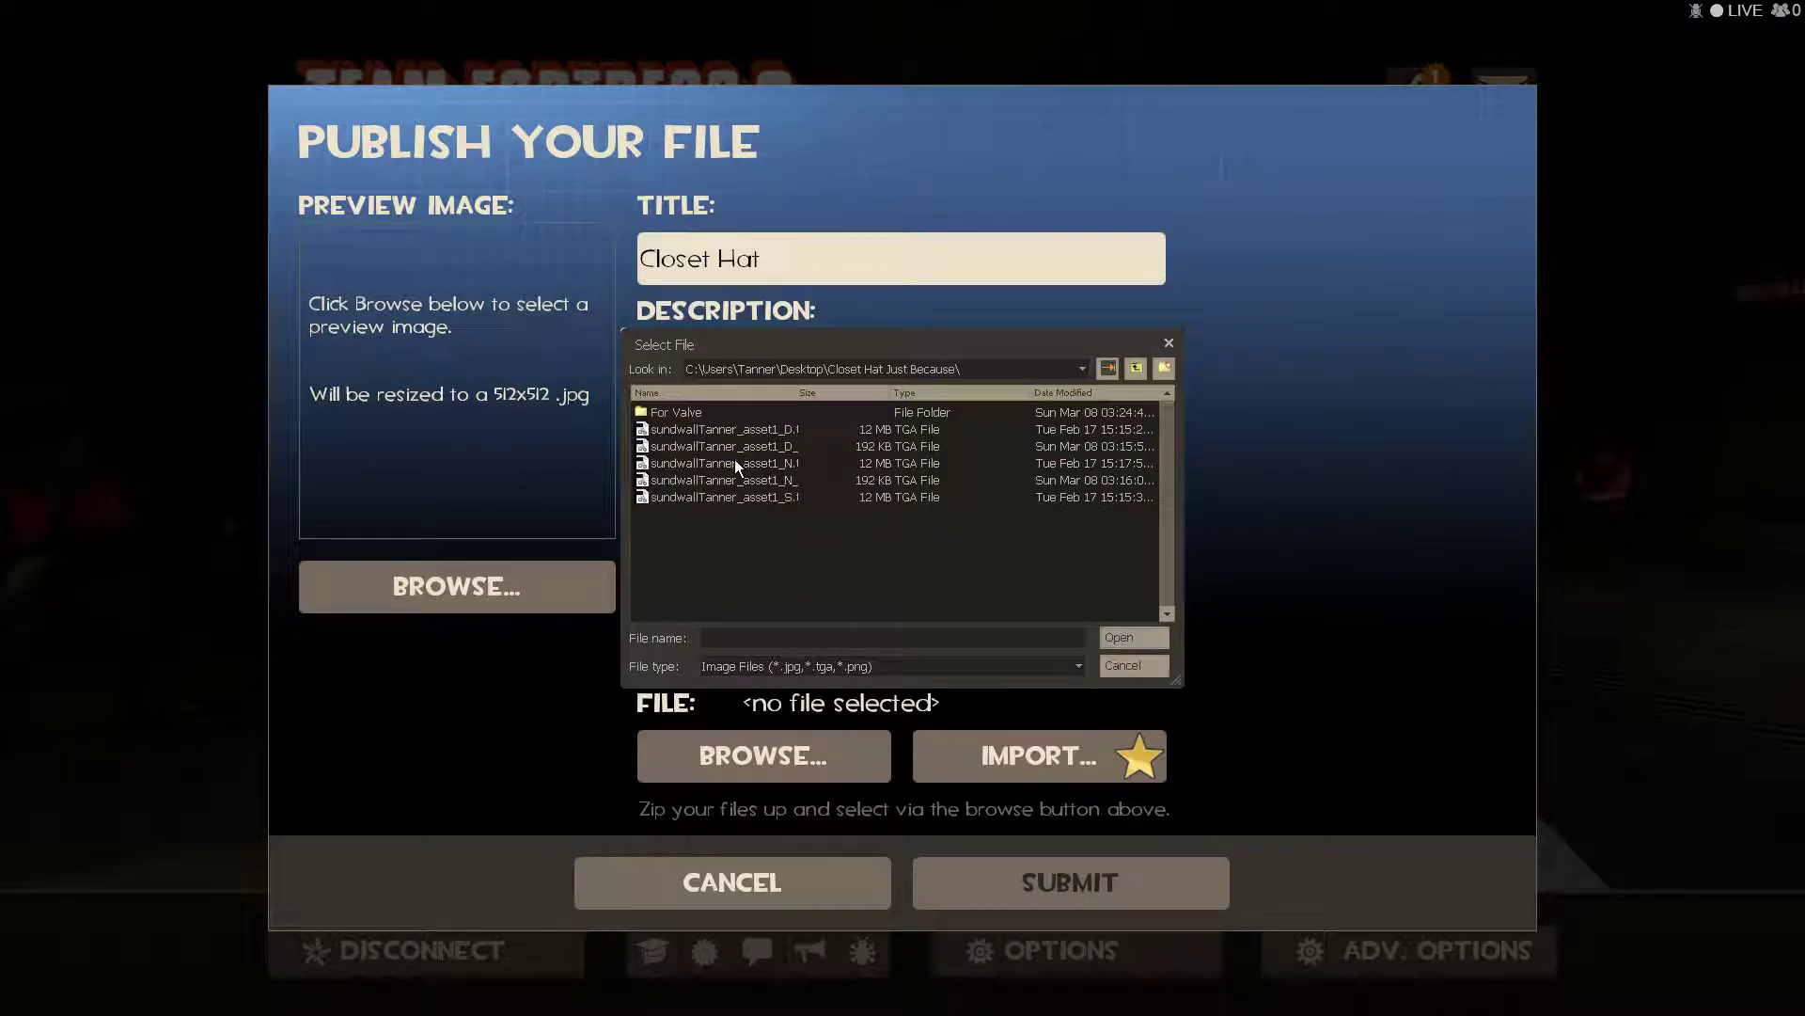
click(724, 447)
click(718, 428)
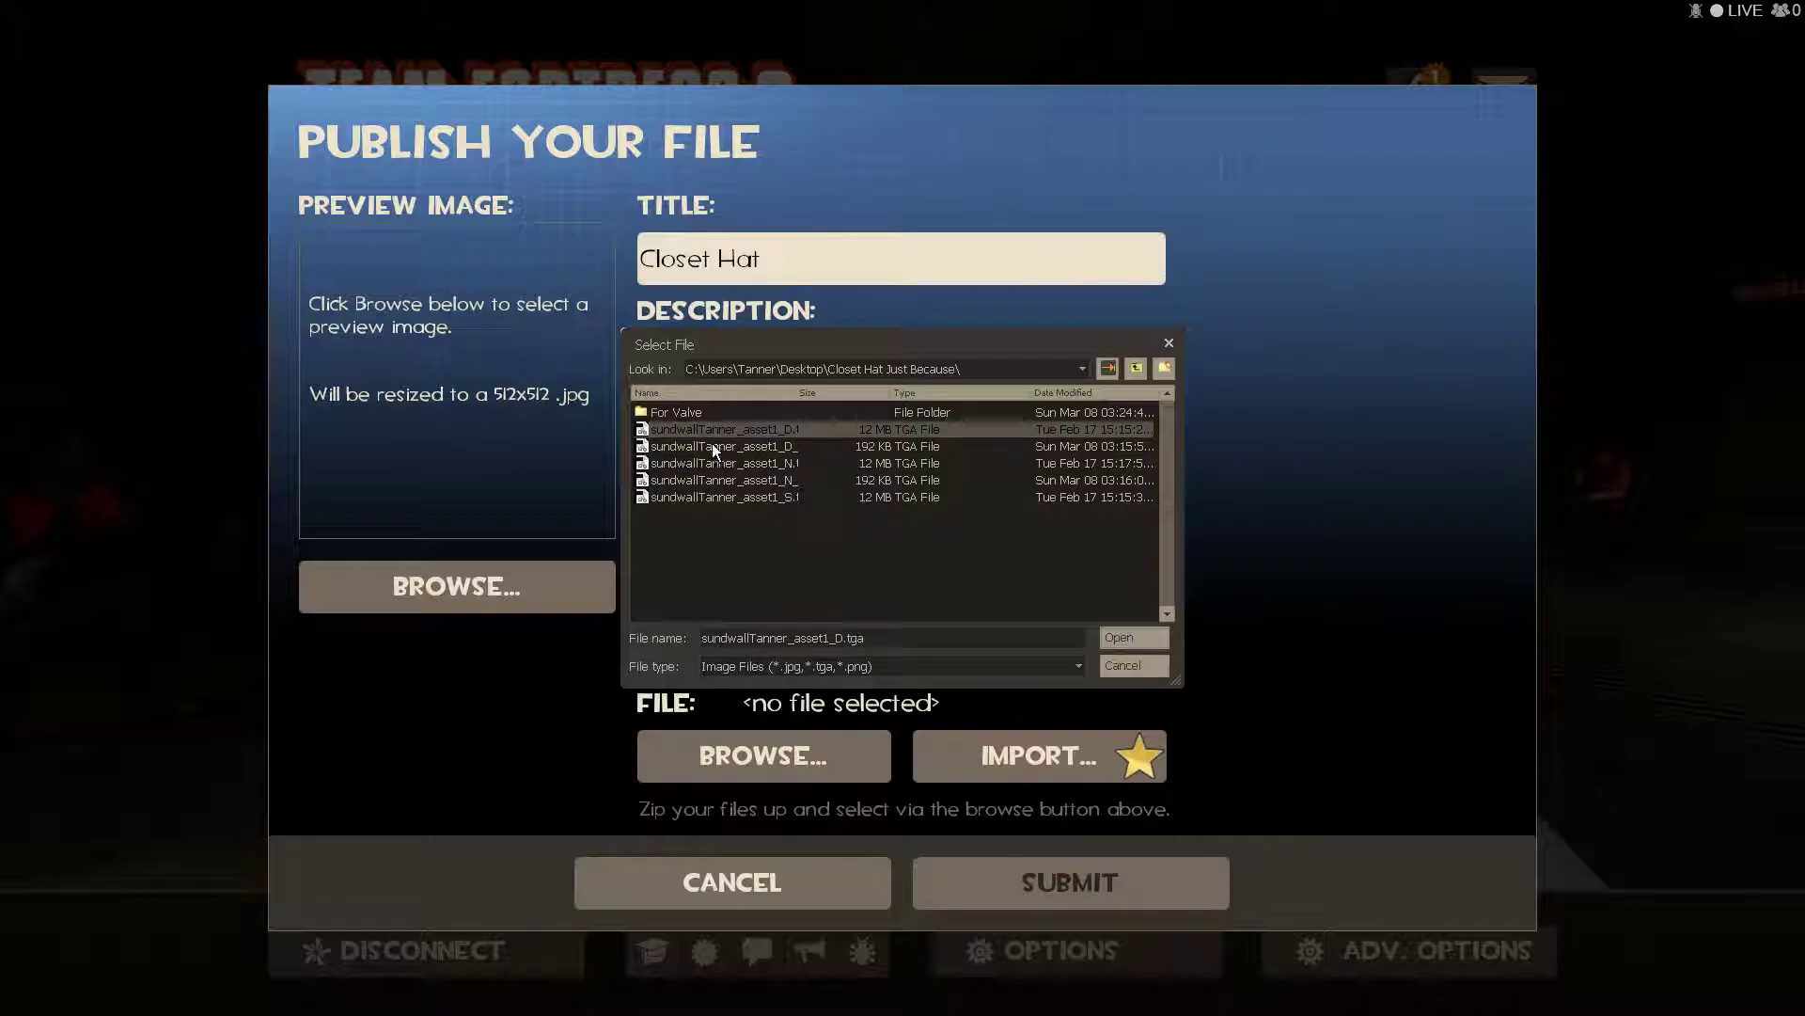
click(711, 442)
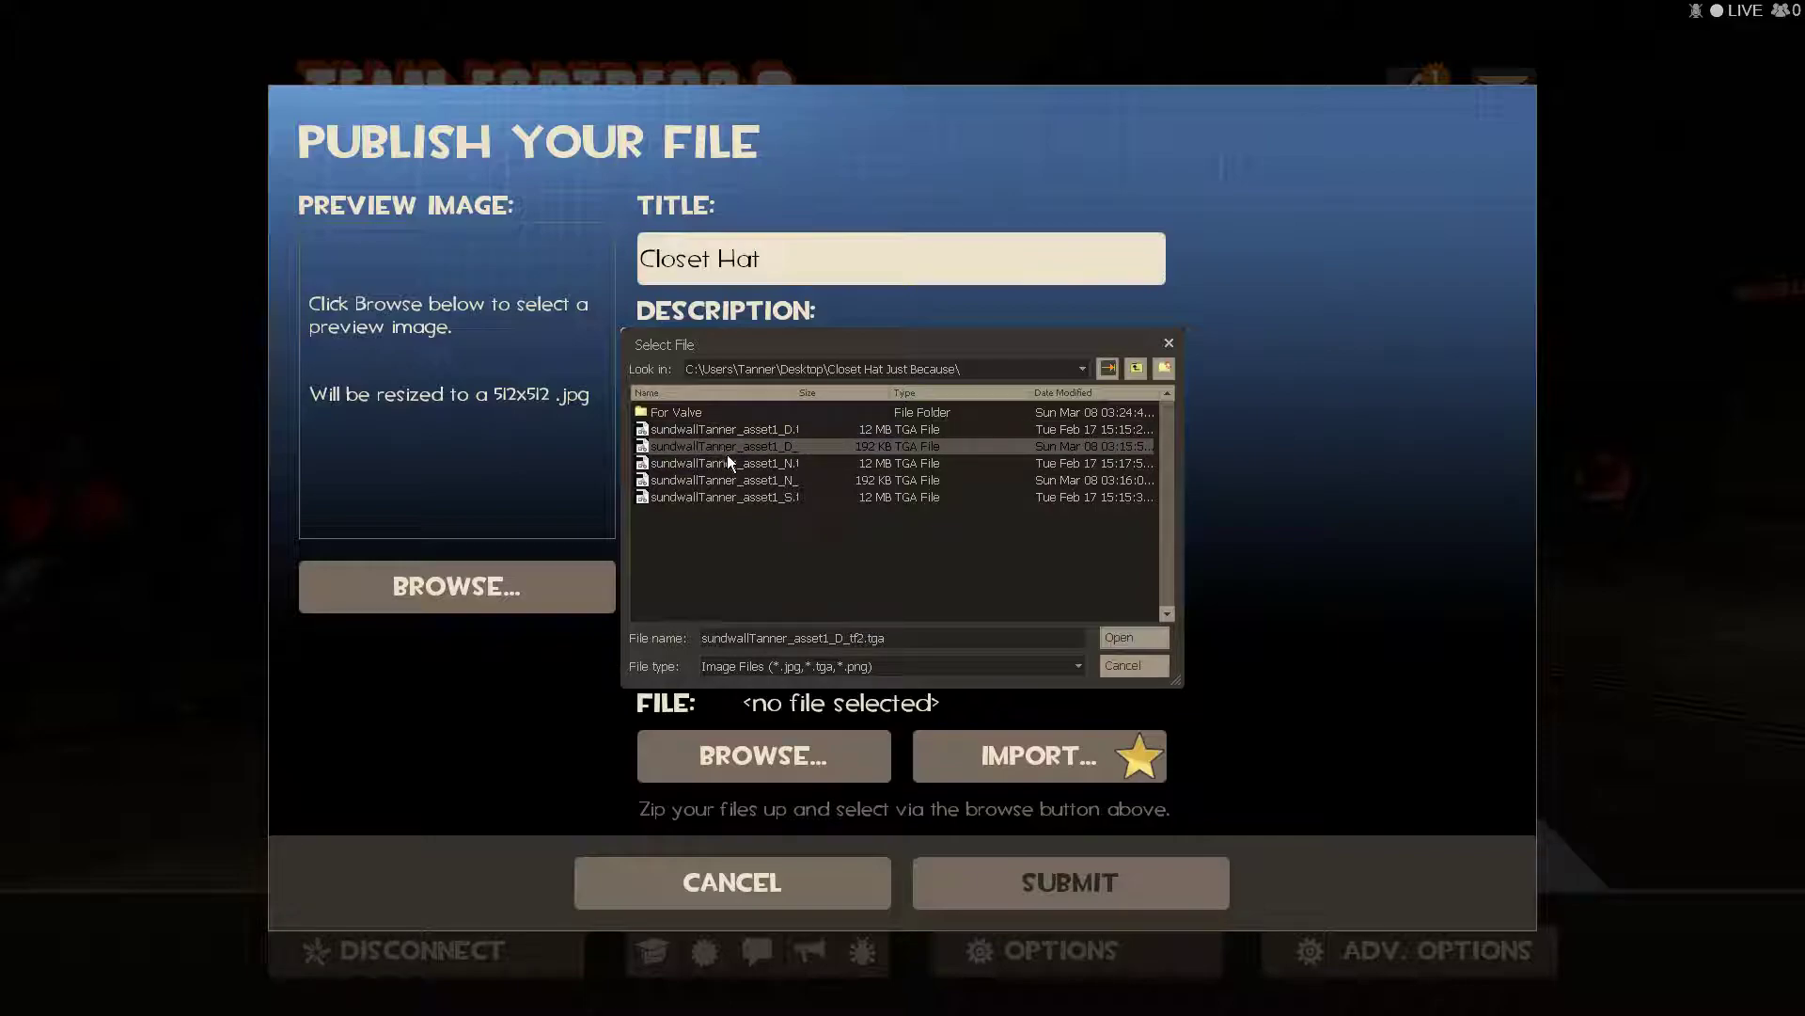
click(1160, 641)
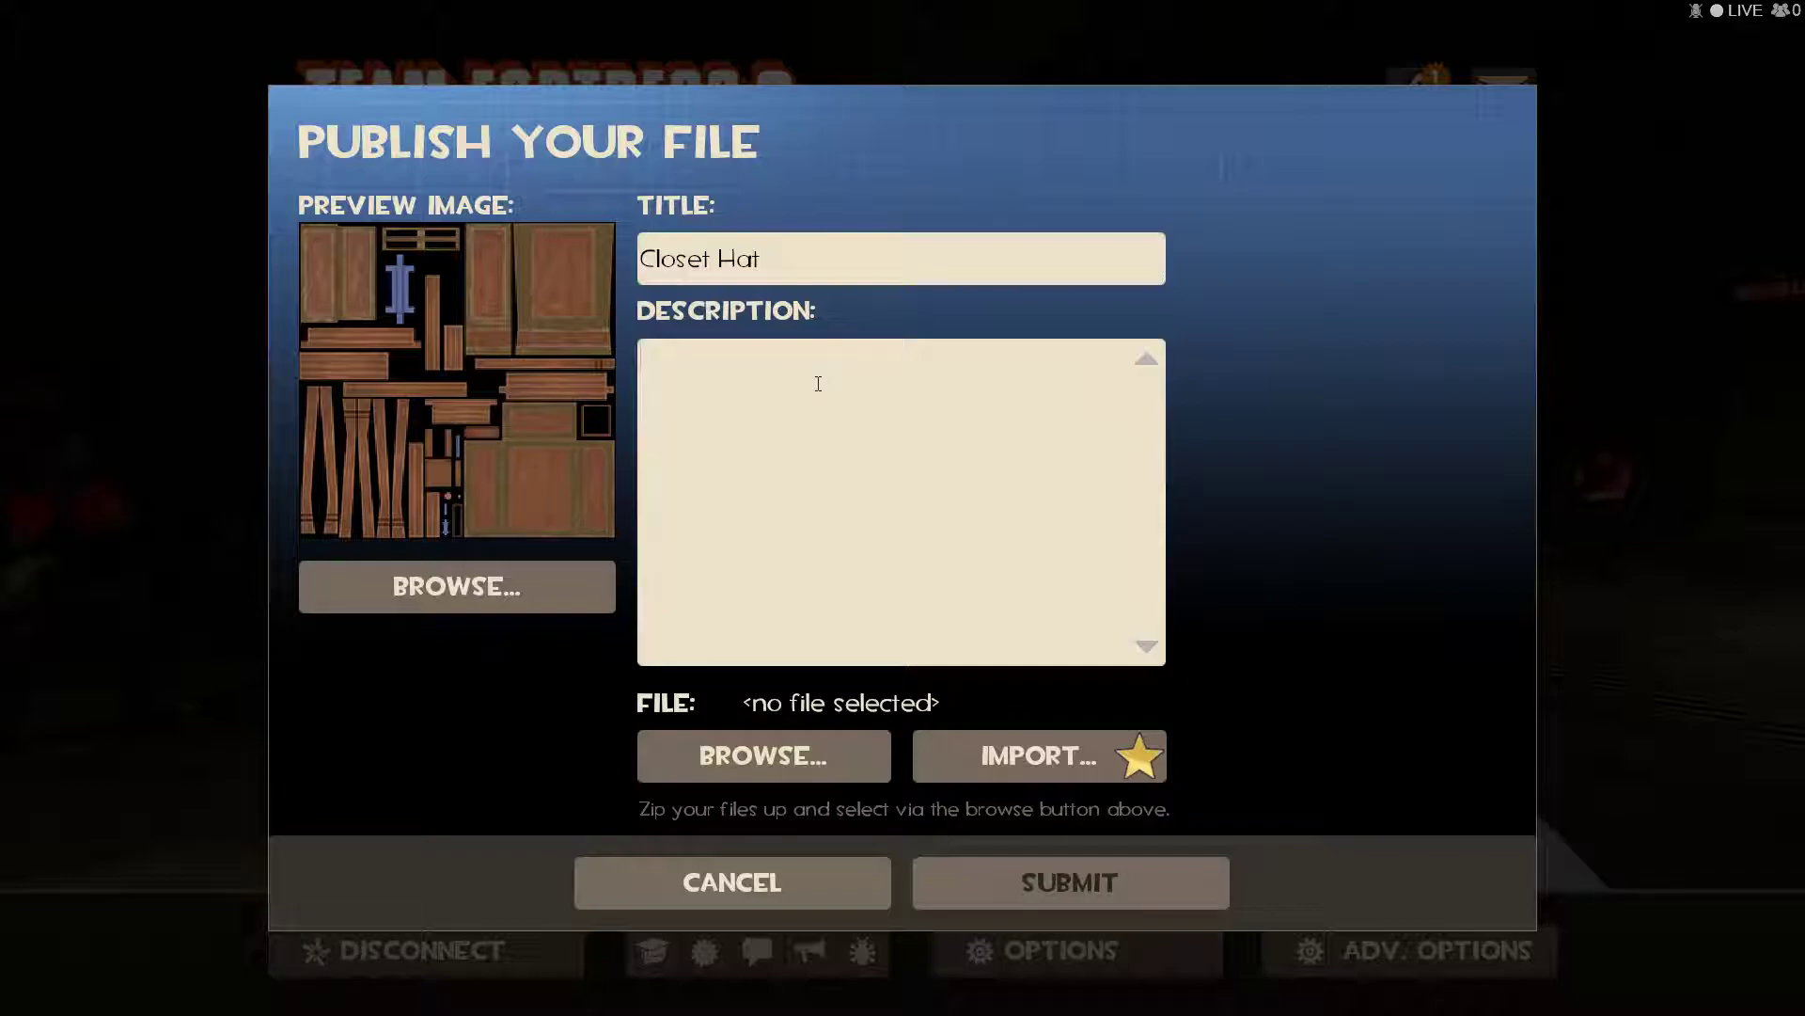
text(It's a closet h)
text(at.  )
text(A closet)
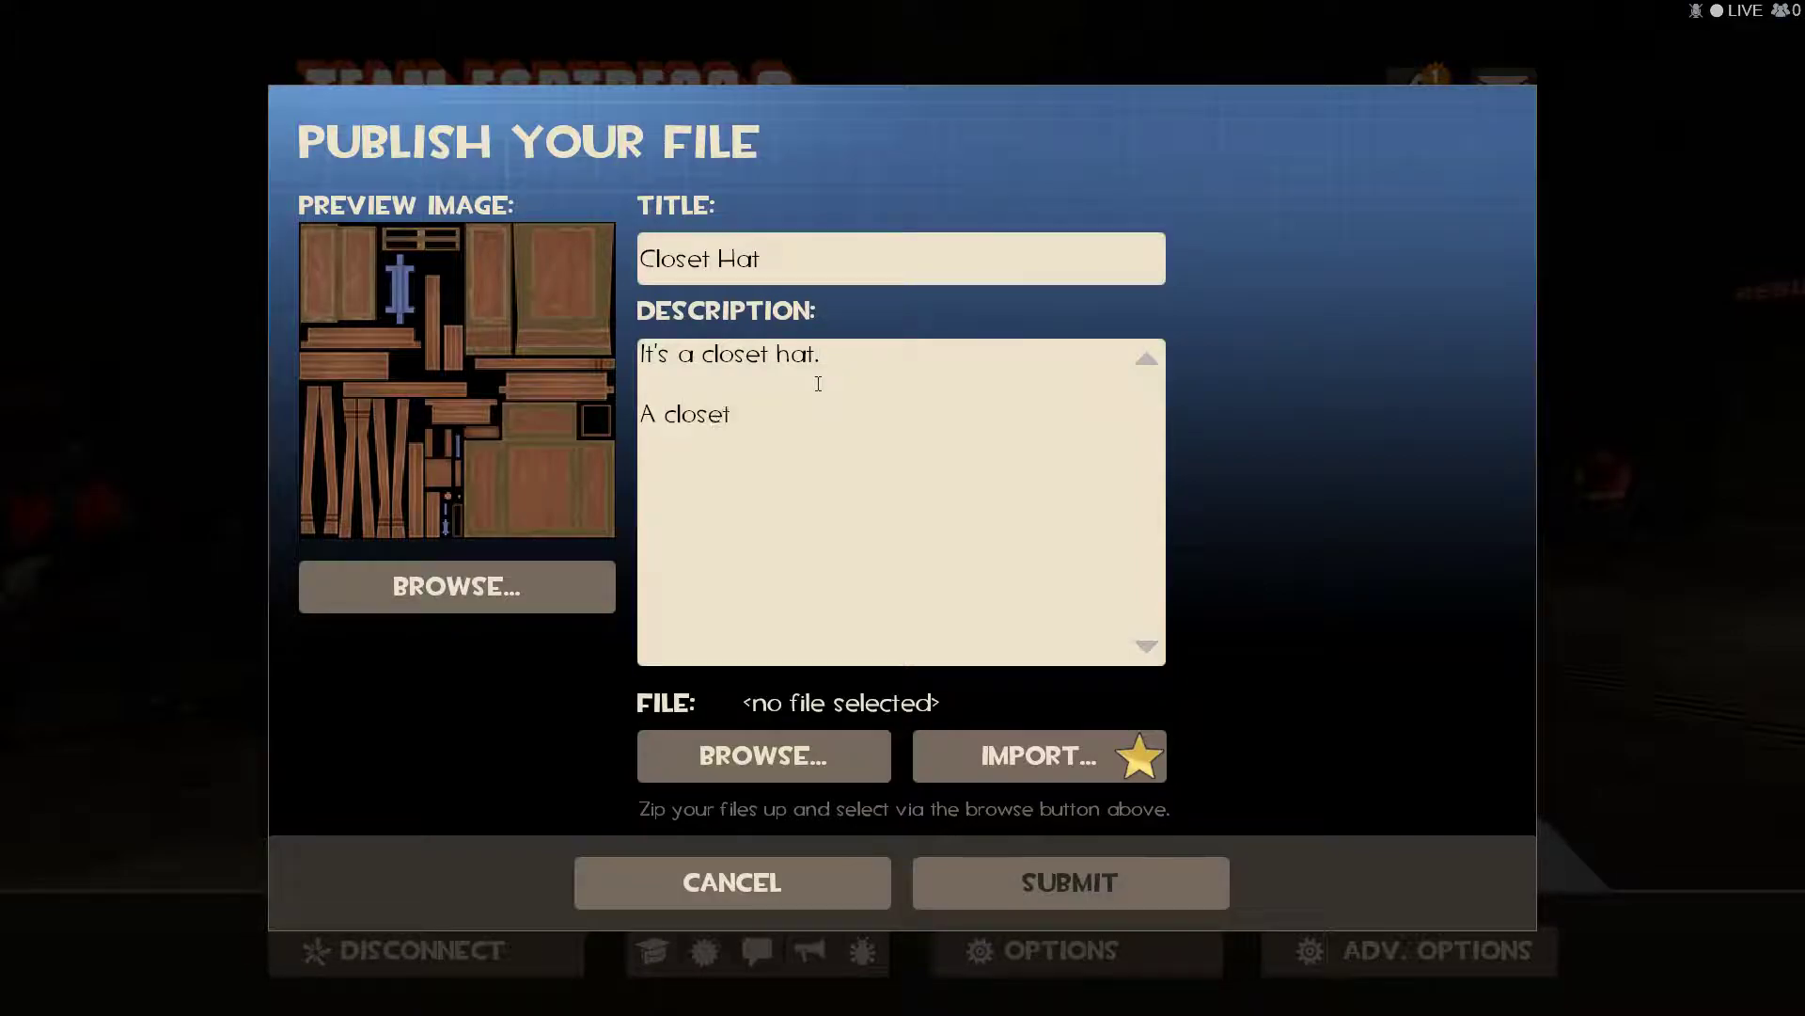
text(, on your head.)
- Attach For Valve.zip as the submission file and tag the item for the Heavy class
click(800, 764)
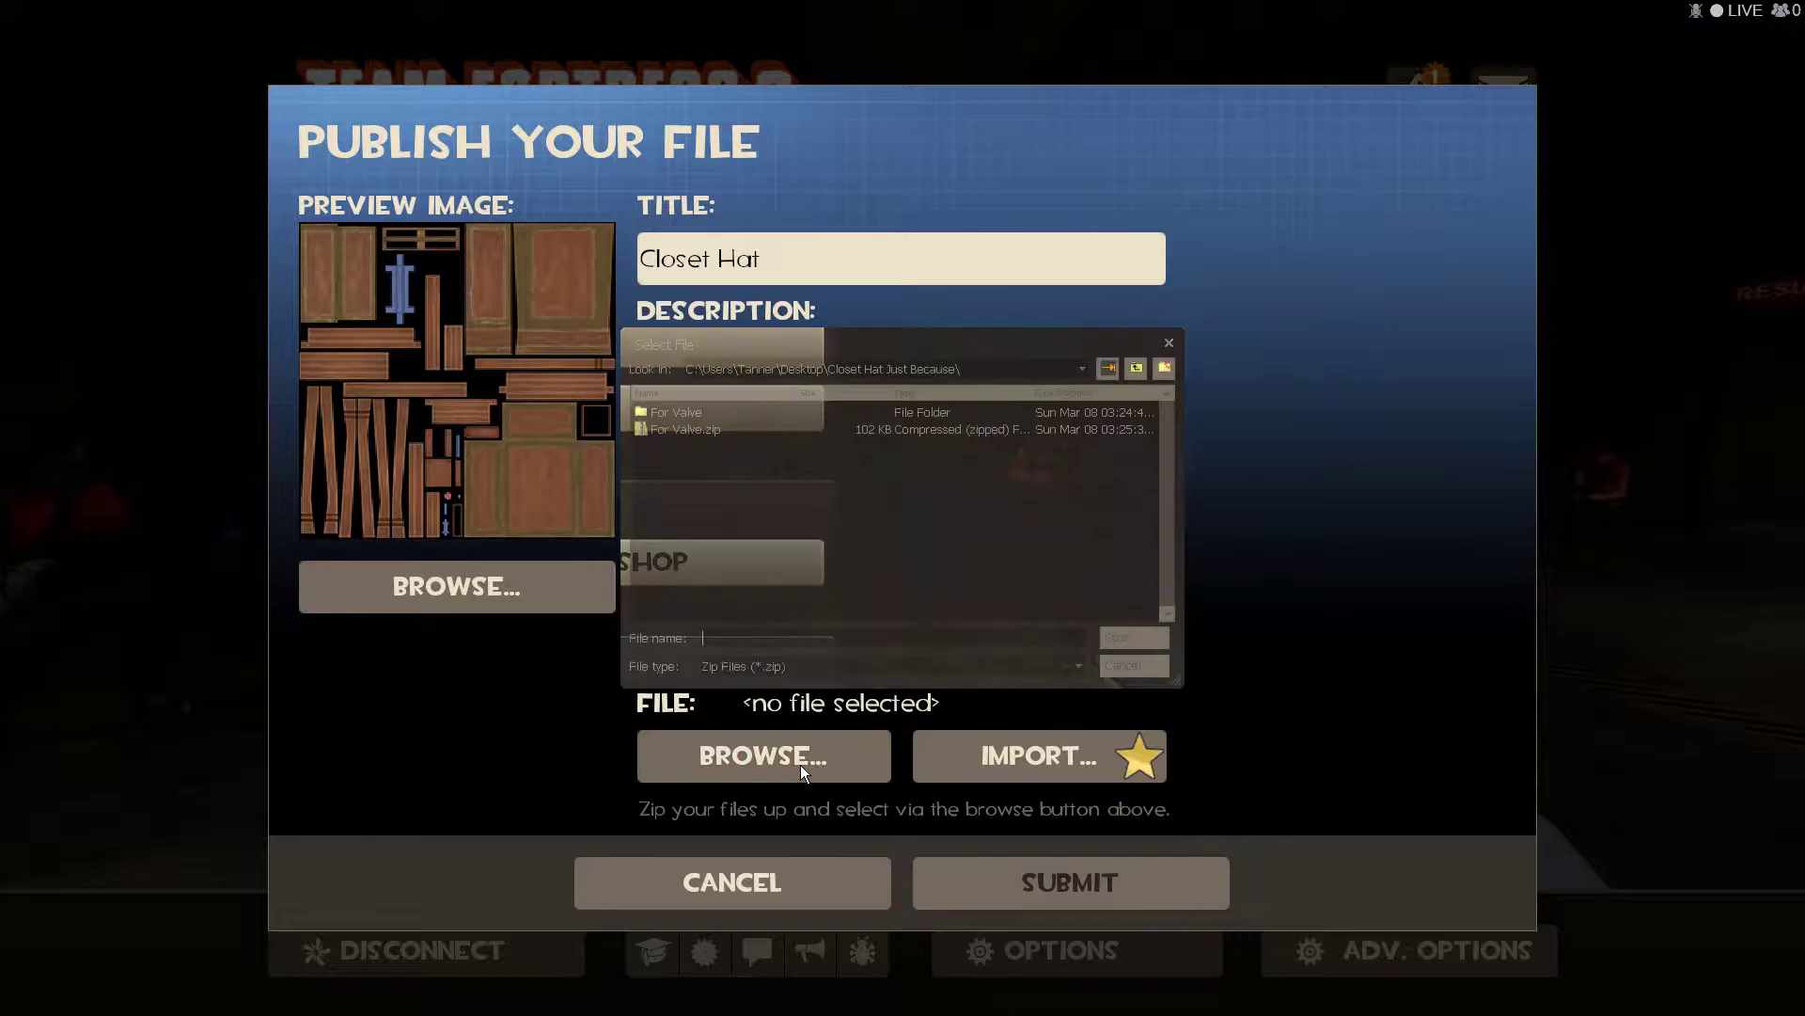
click(697, 429)
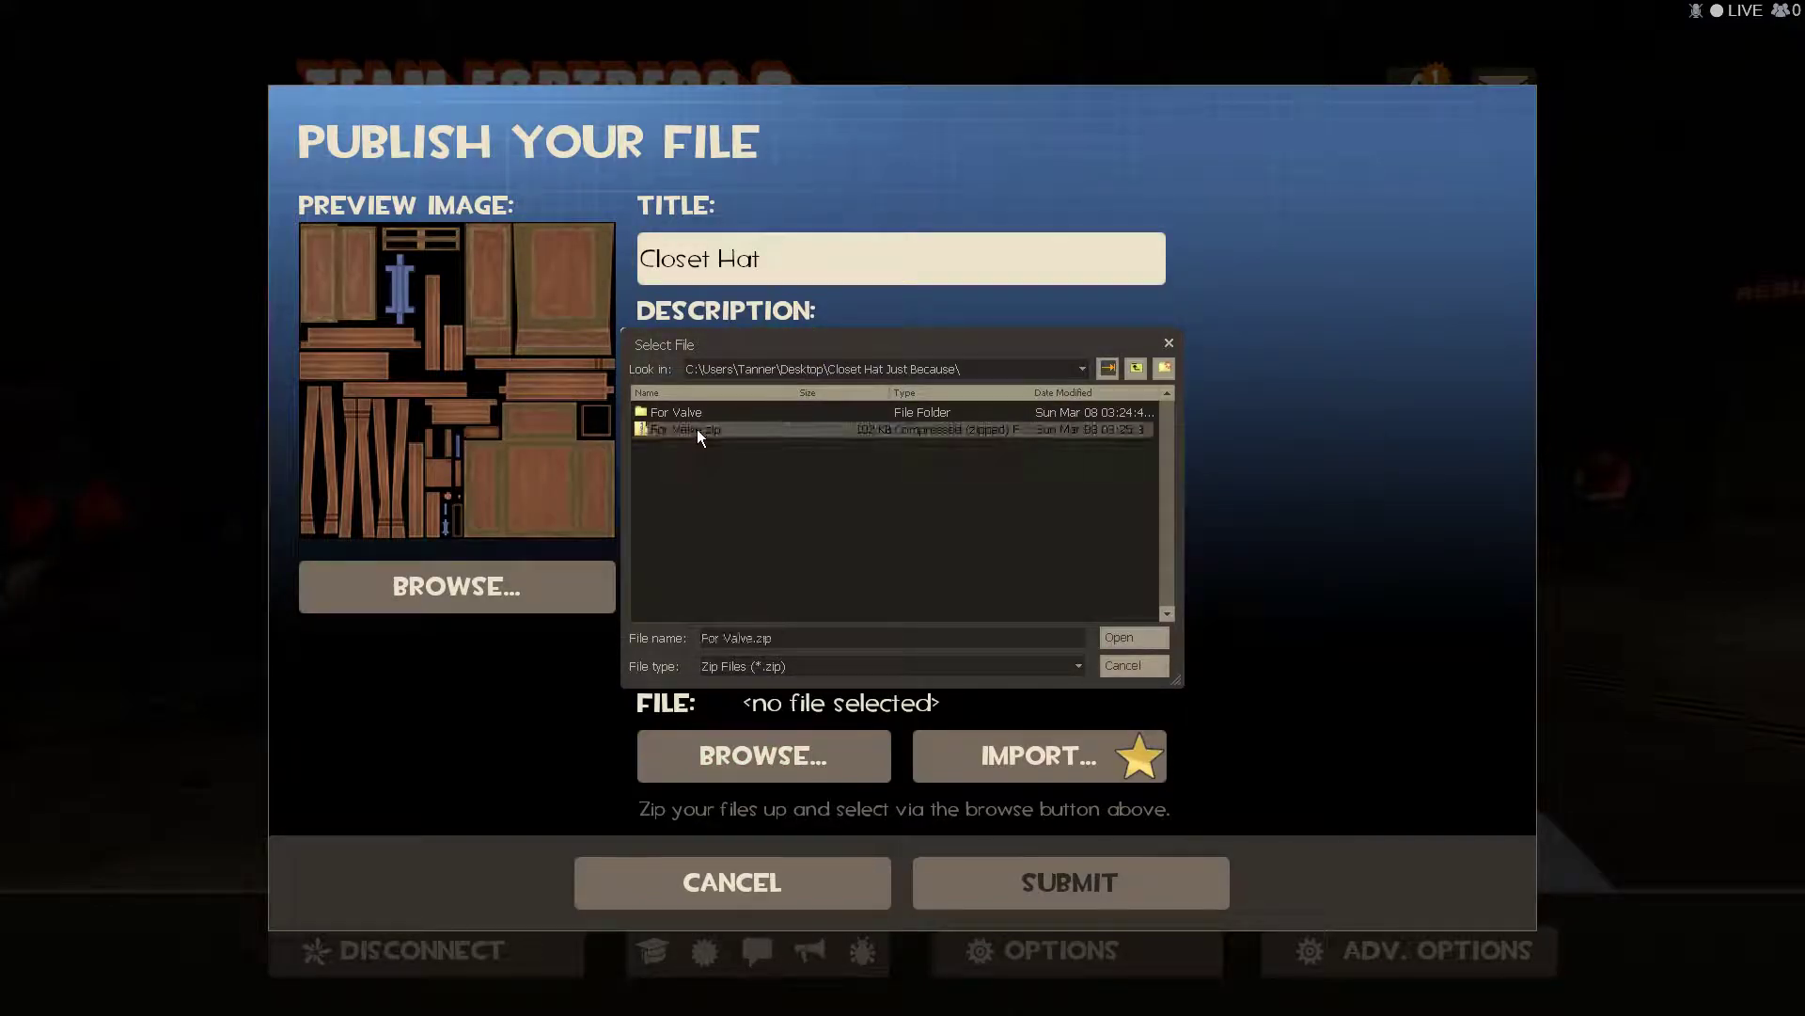
click(1126, 636)
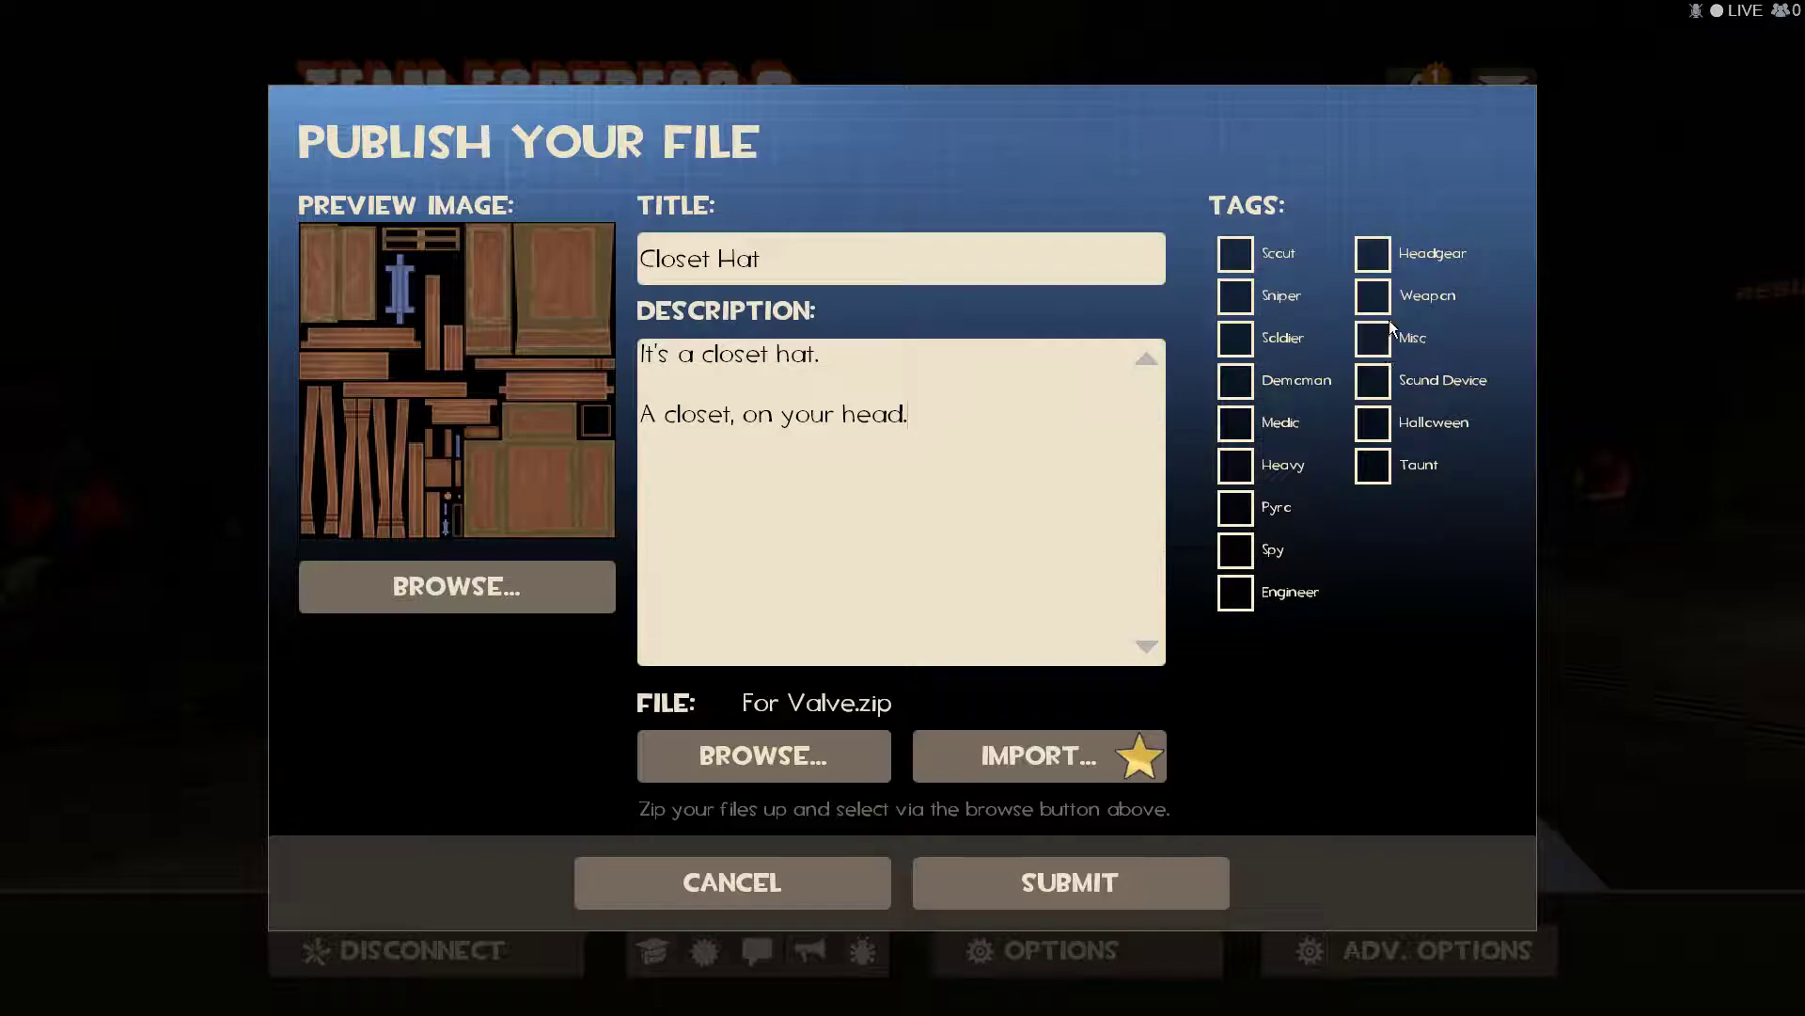
click(1238, 470)
click(1038, 765)
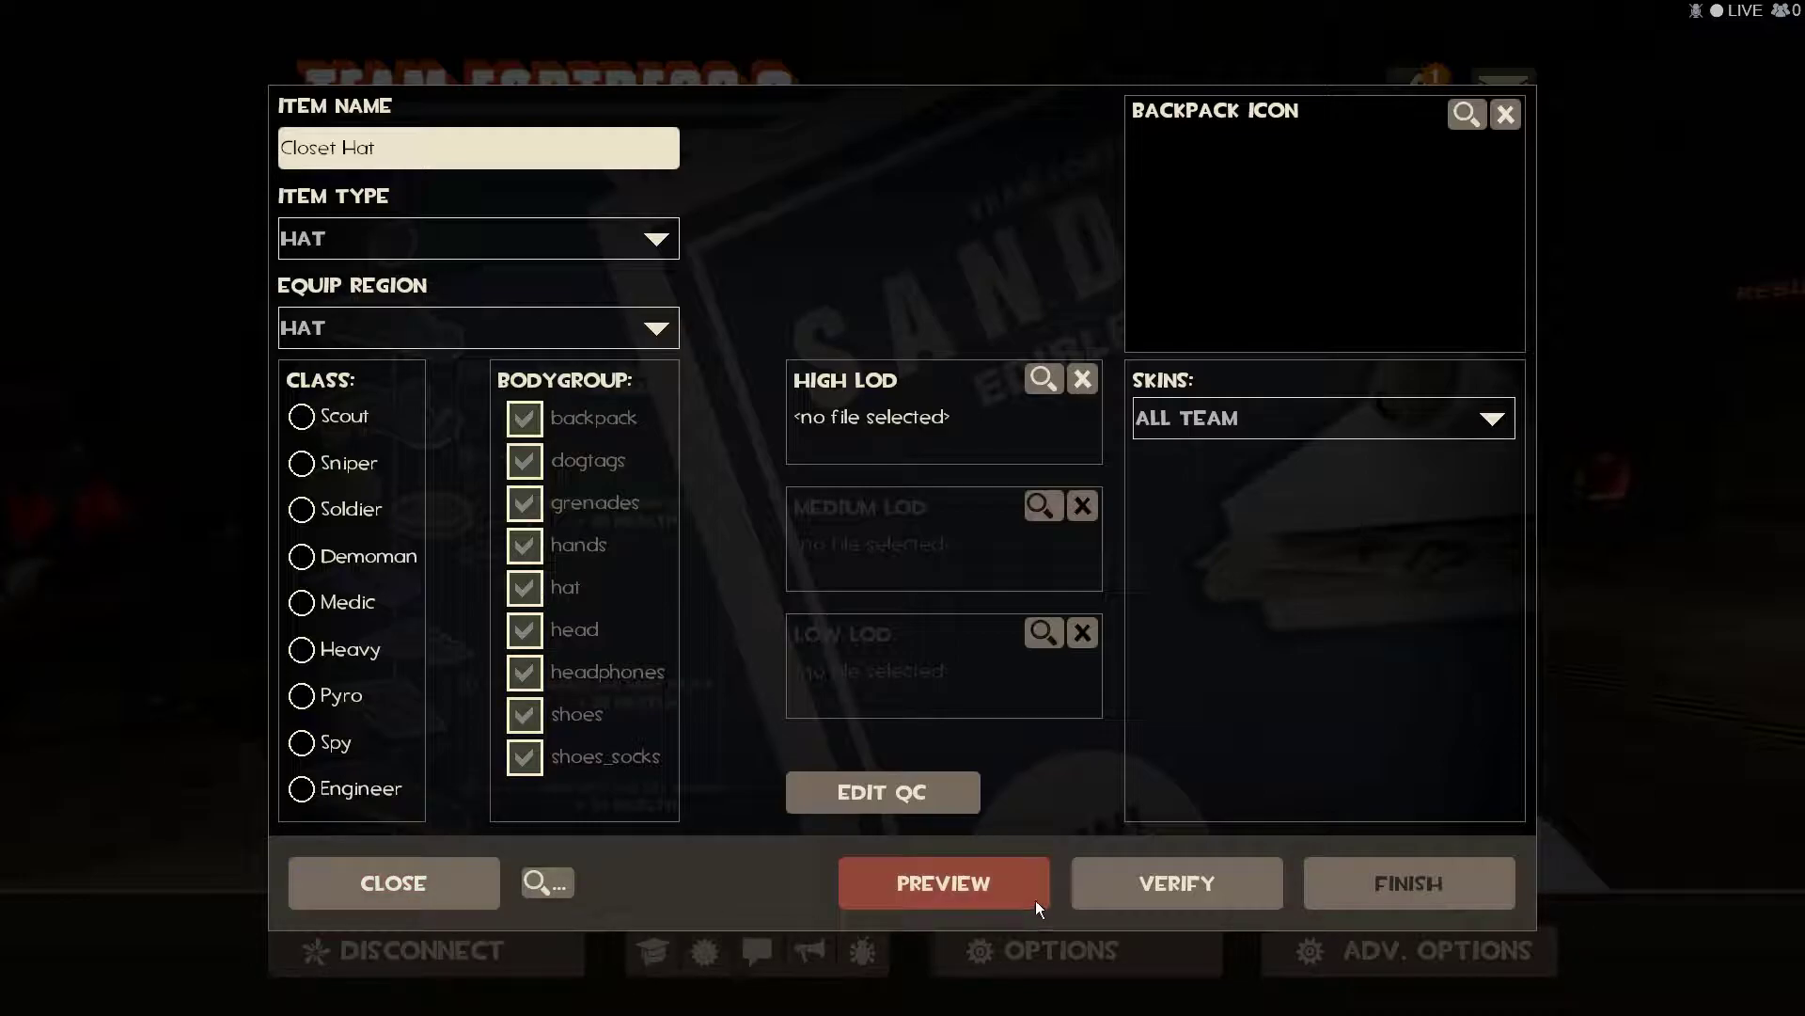
click(451, 885)
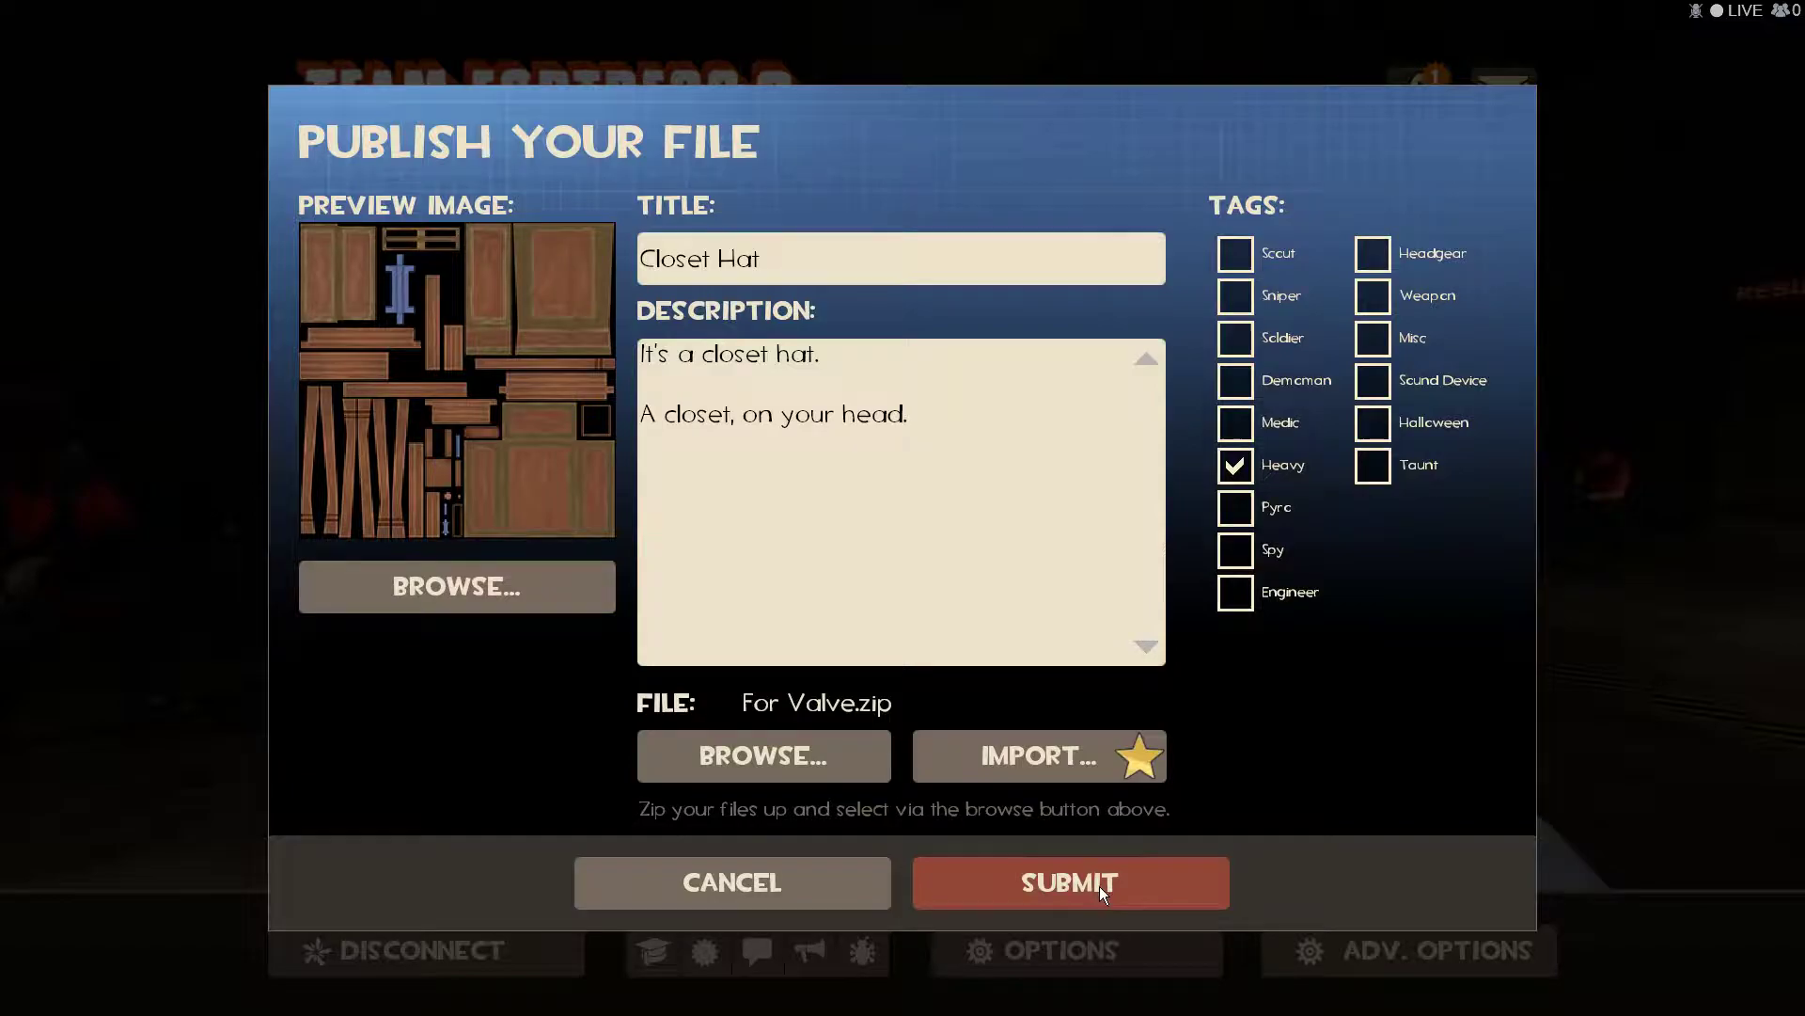
click(1030, 777)
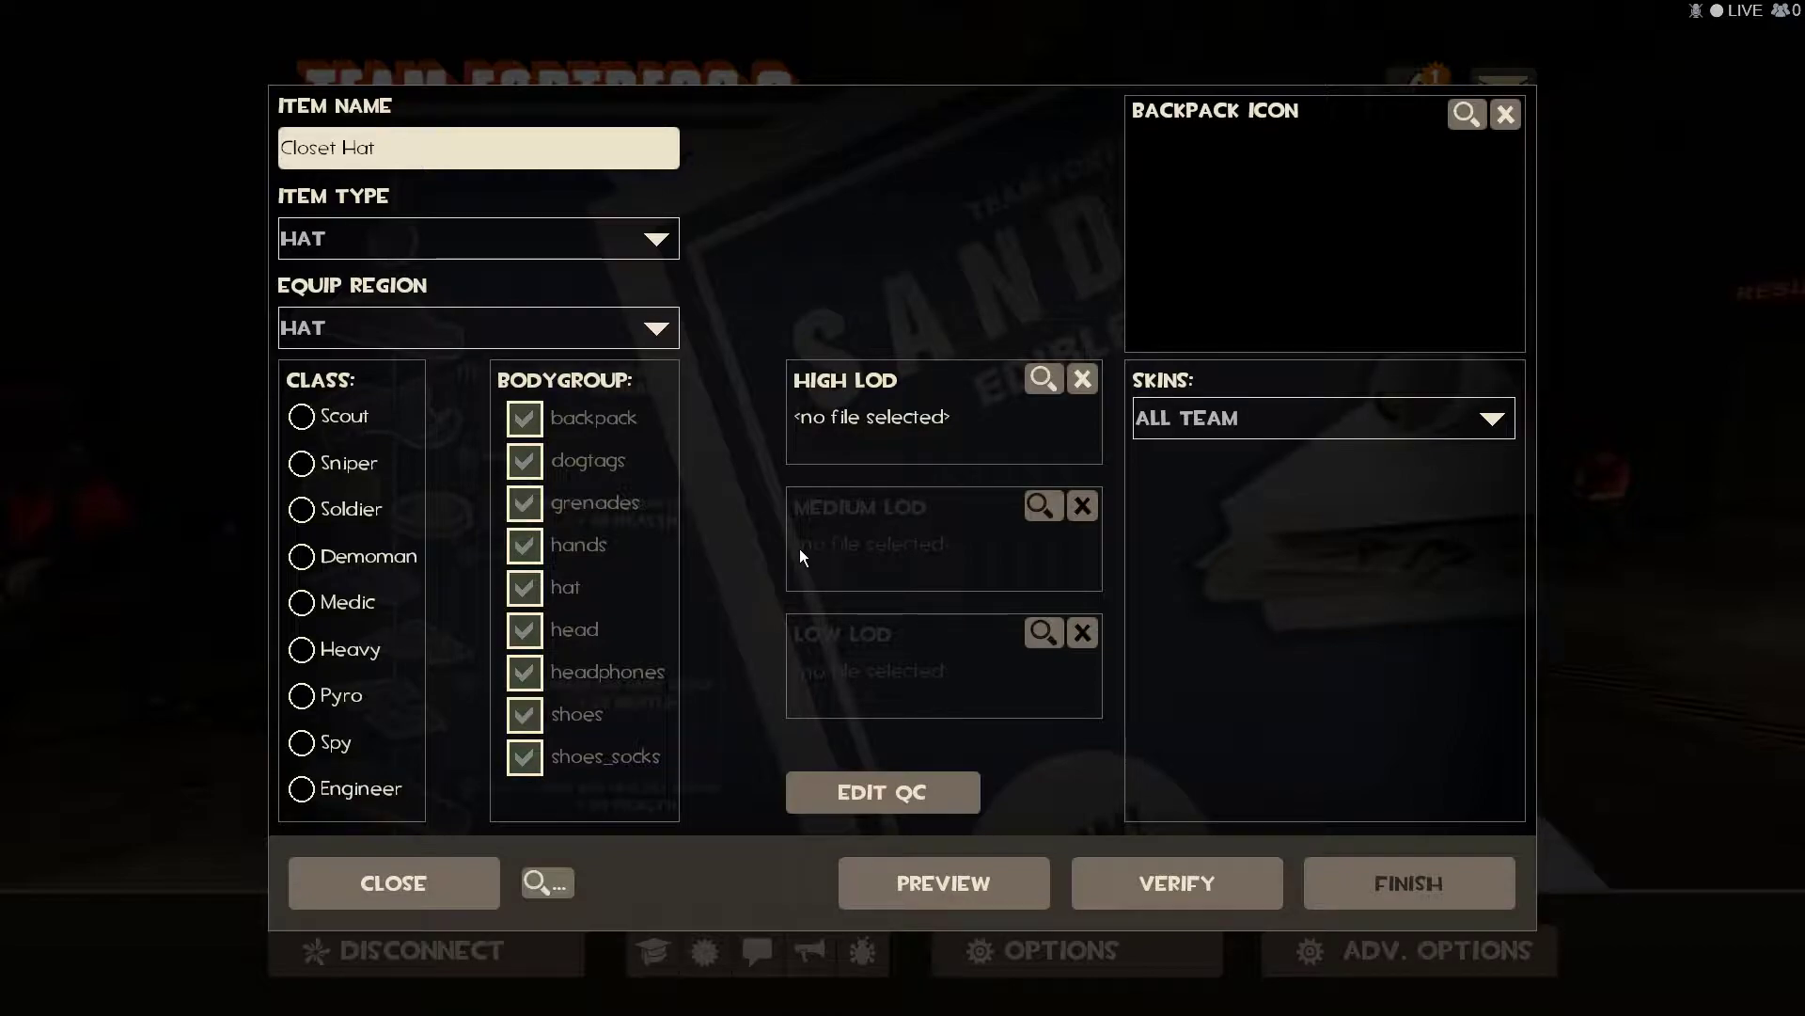
click(1463, 114)
click(1121, 663)
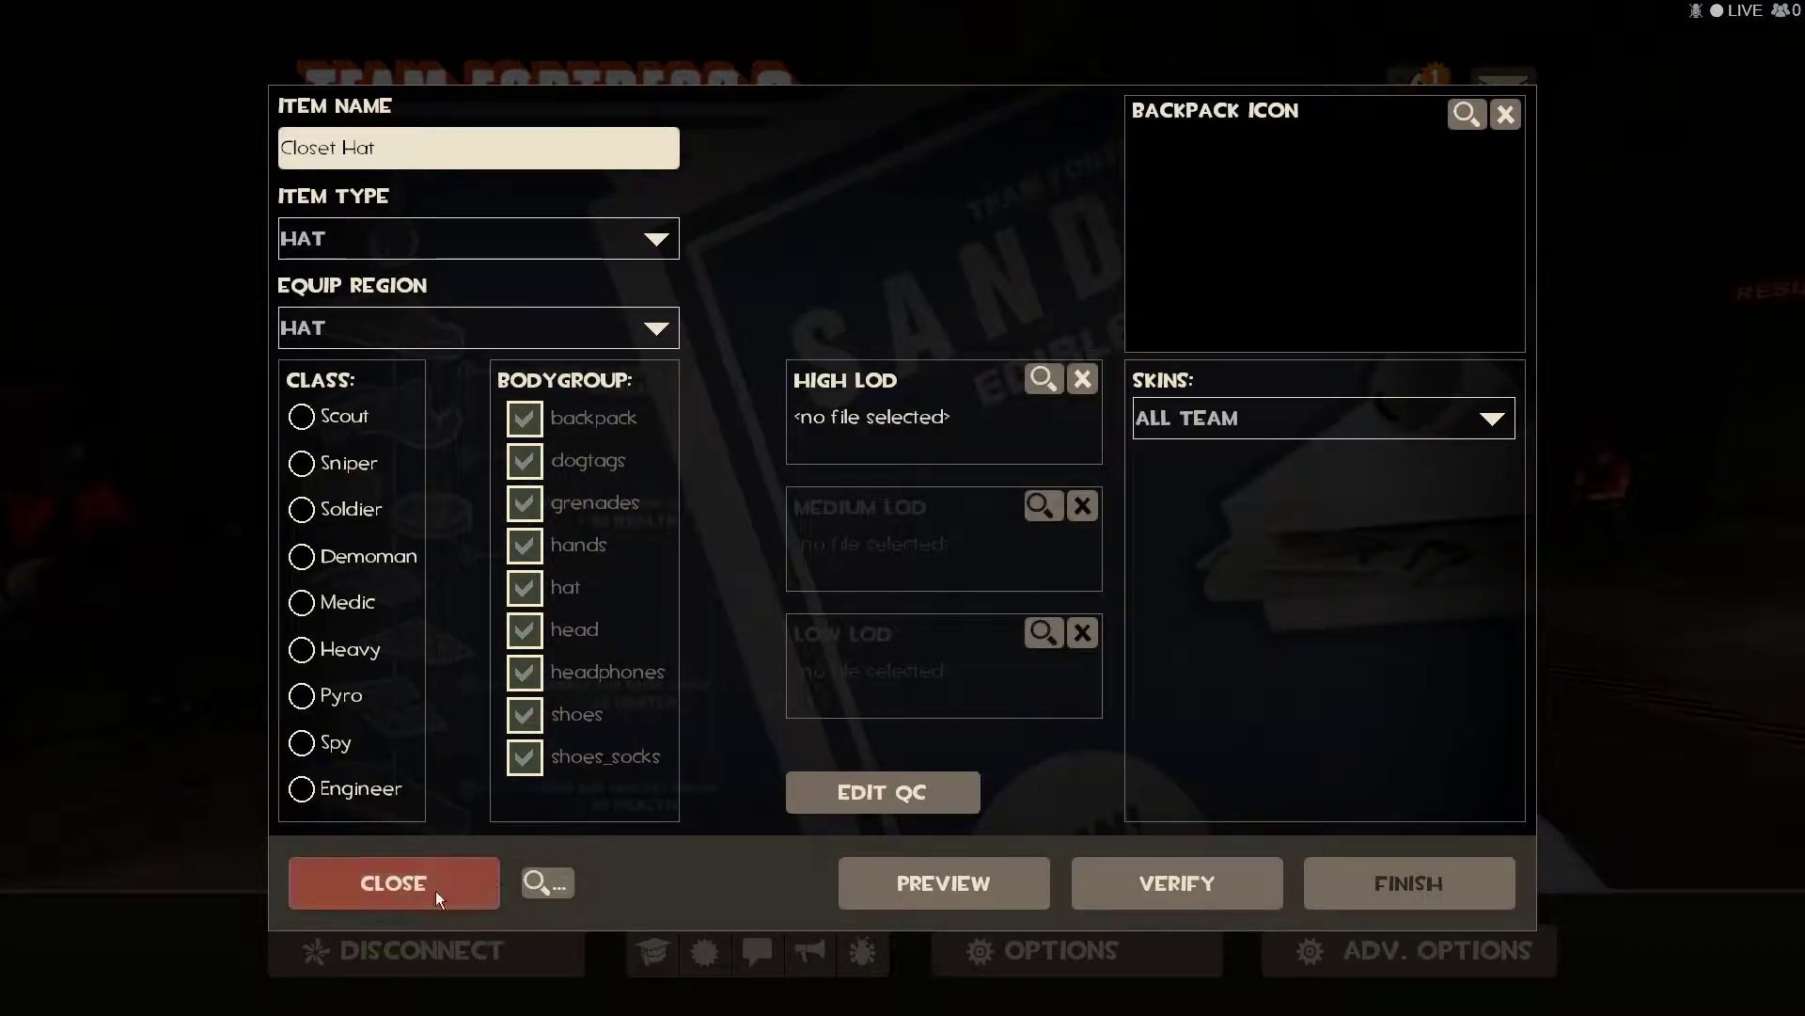
click(436, 891)
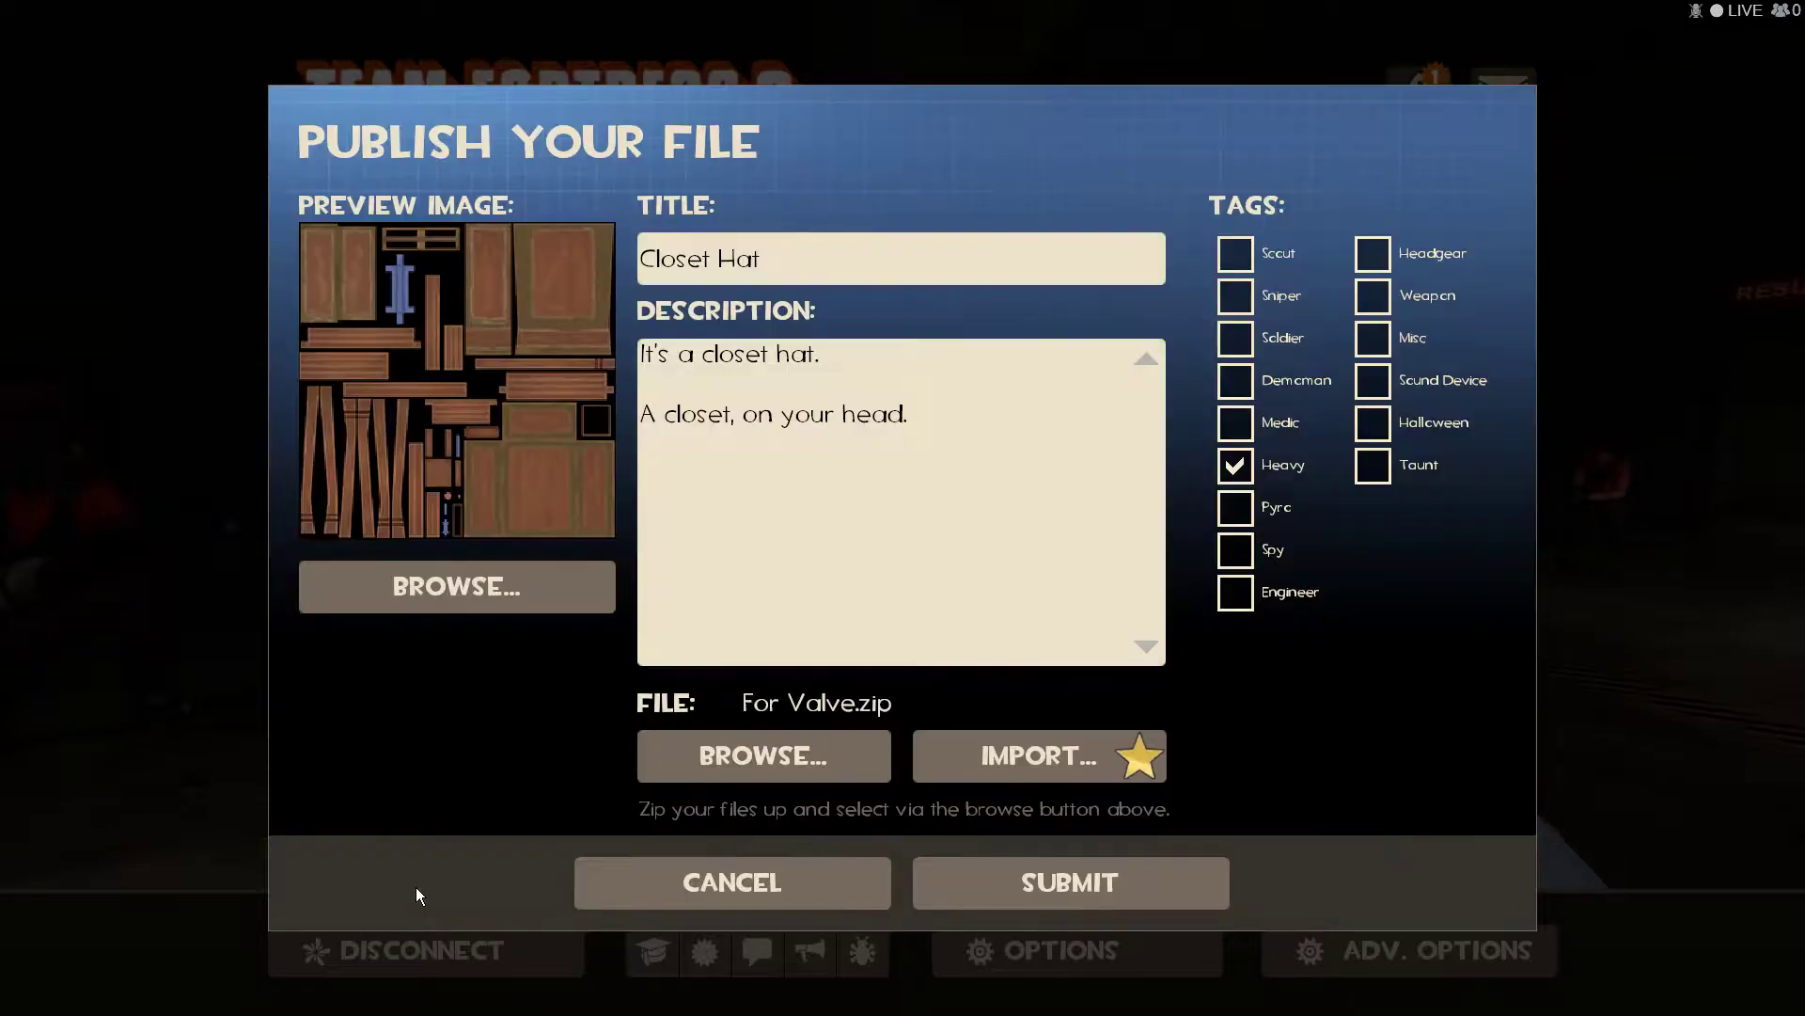
- Submit Closet Hat to the Workshop and reposition the item page window
click(1004, 889)
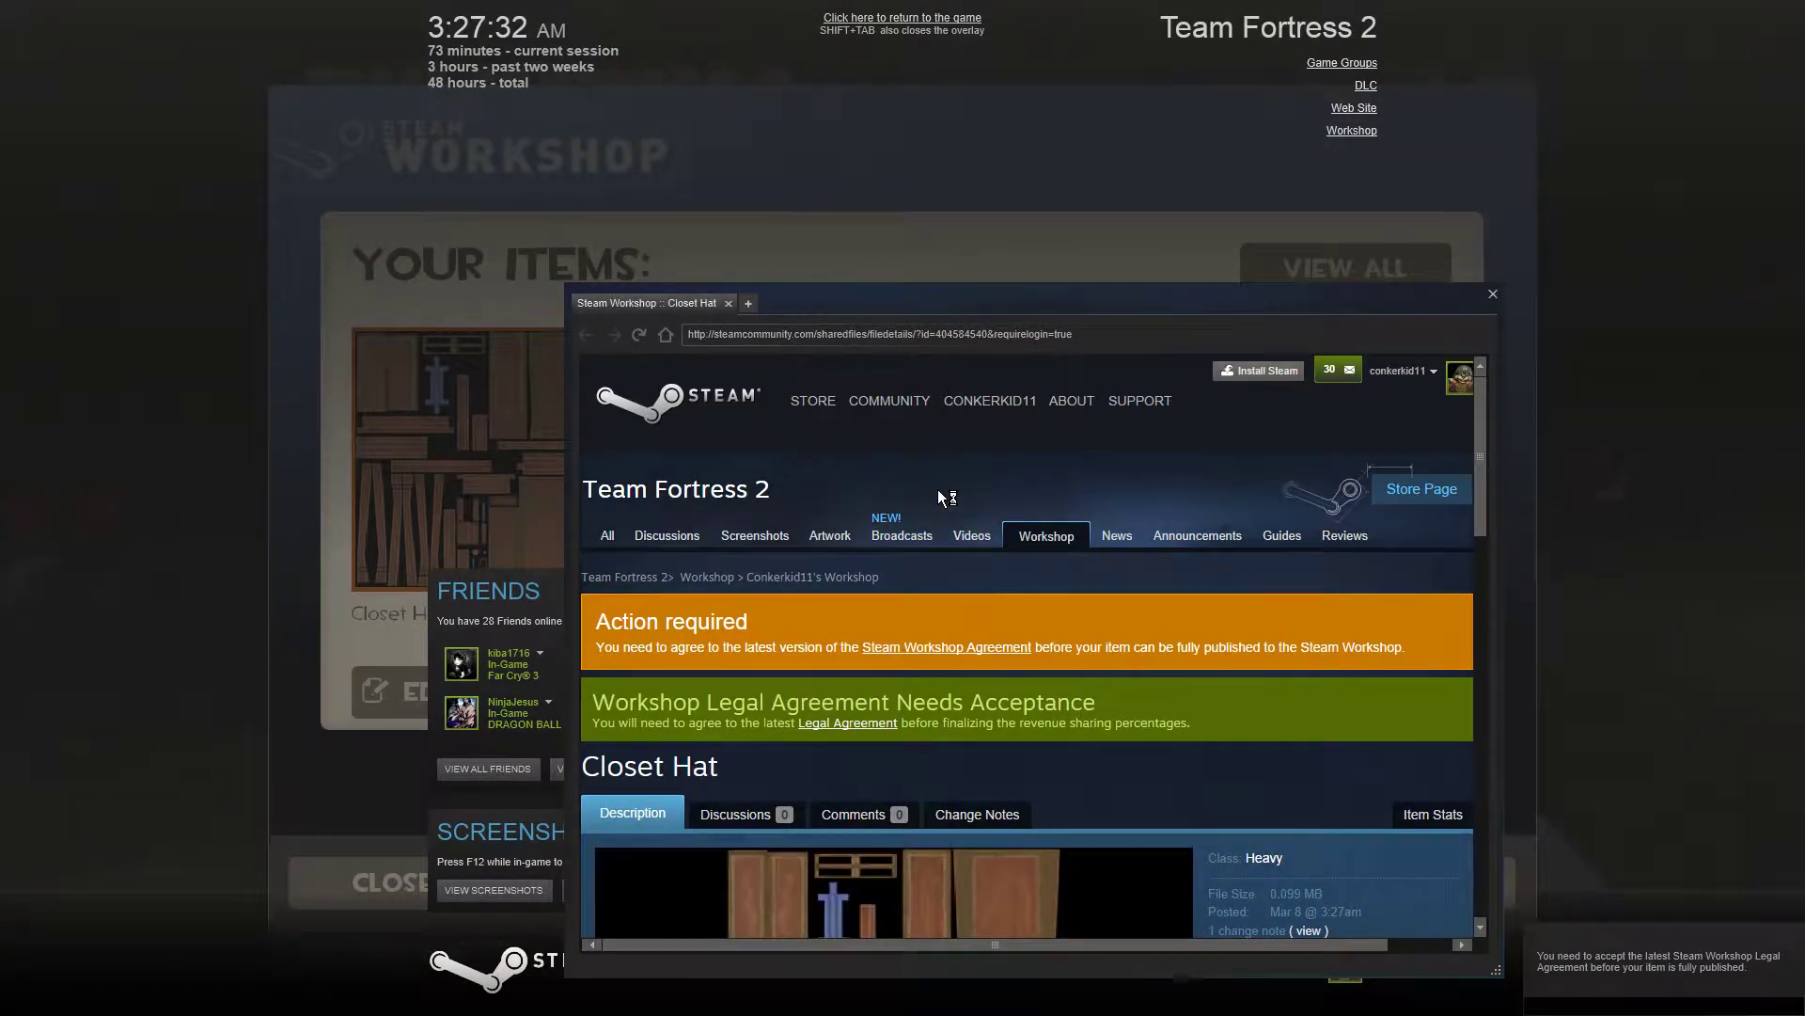
drag(990, 312, 912, 133)
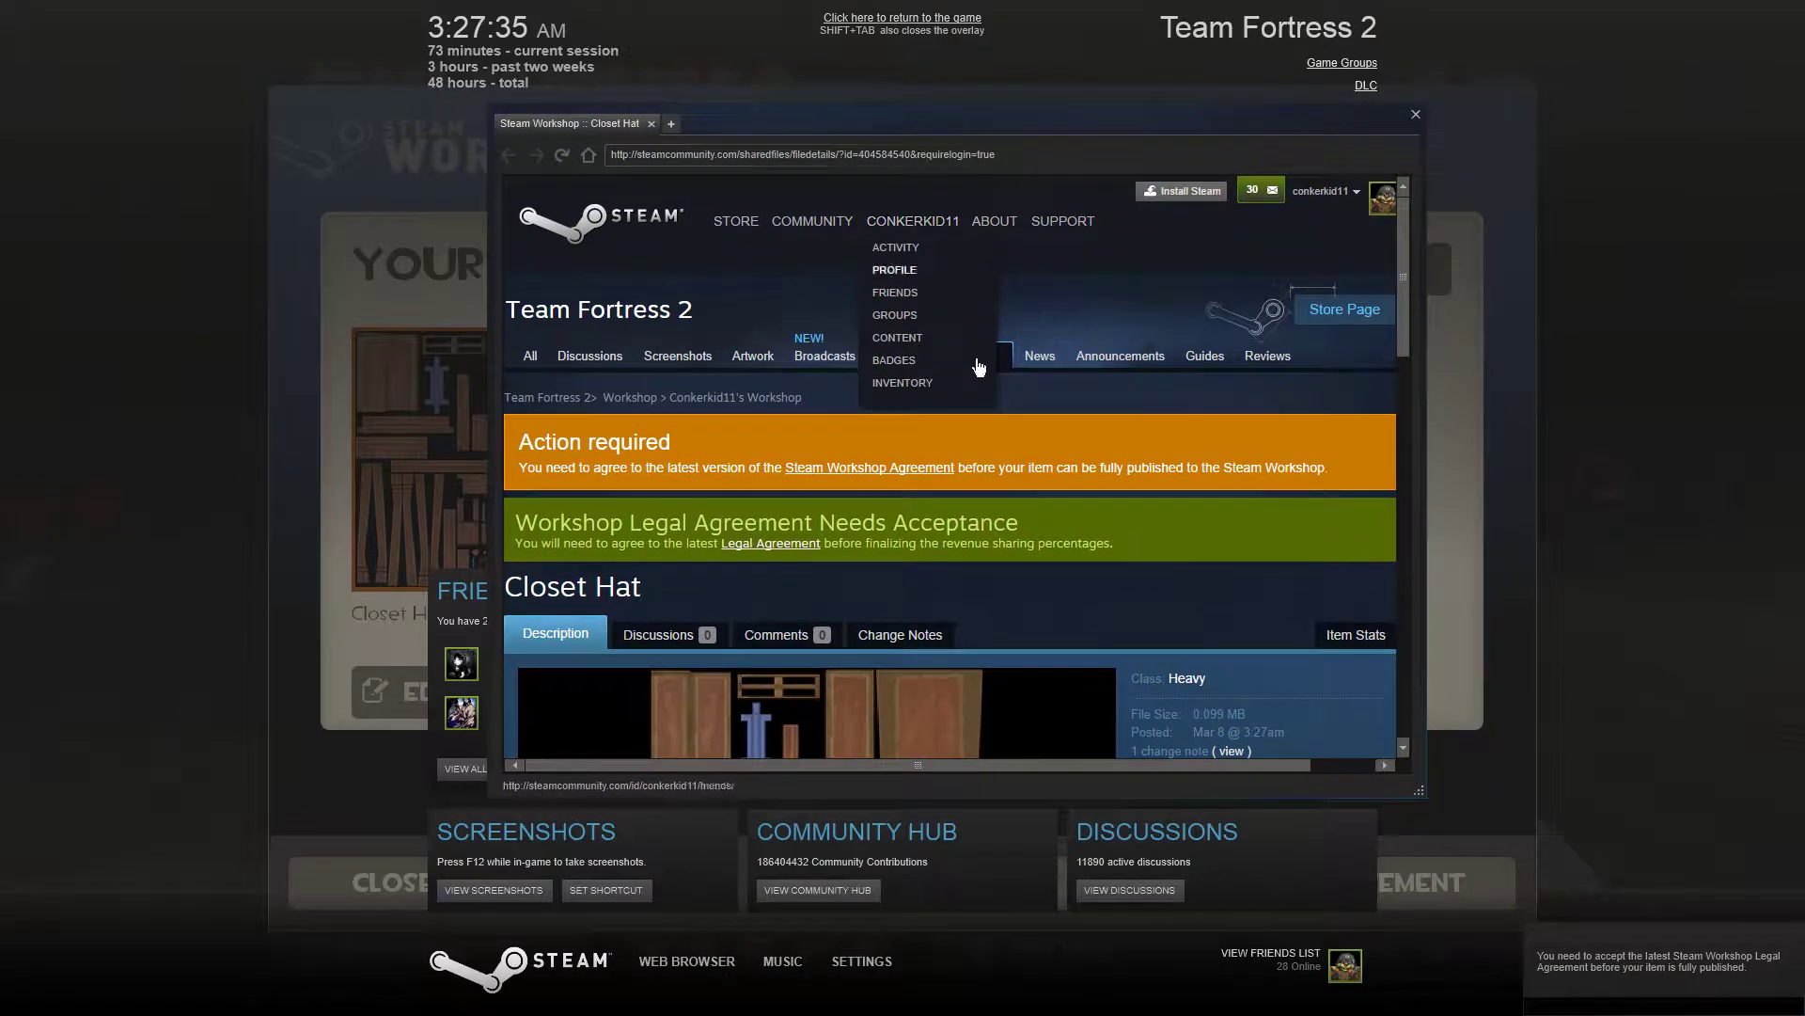
scroll(866, 475, down, 3)
scroll(865, 451, up, 3)
- Read through the Steam Workshop Agreement, then close it and dismiss the reminder
click(866, 461)
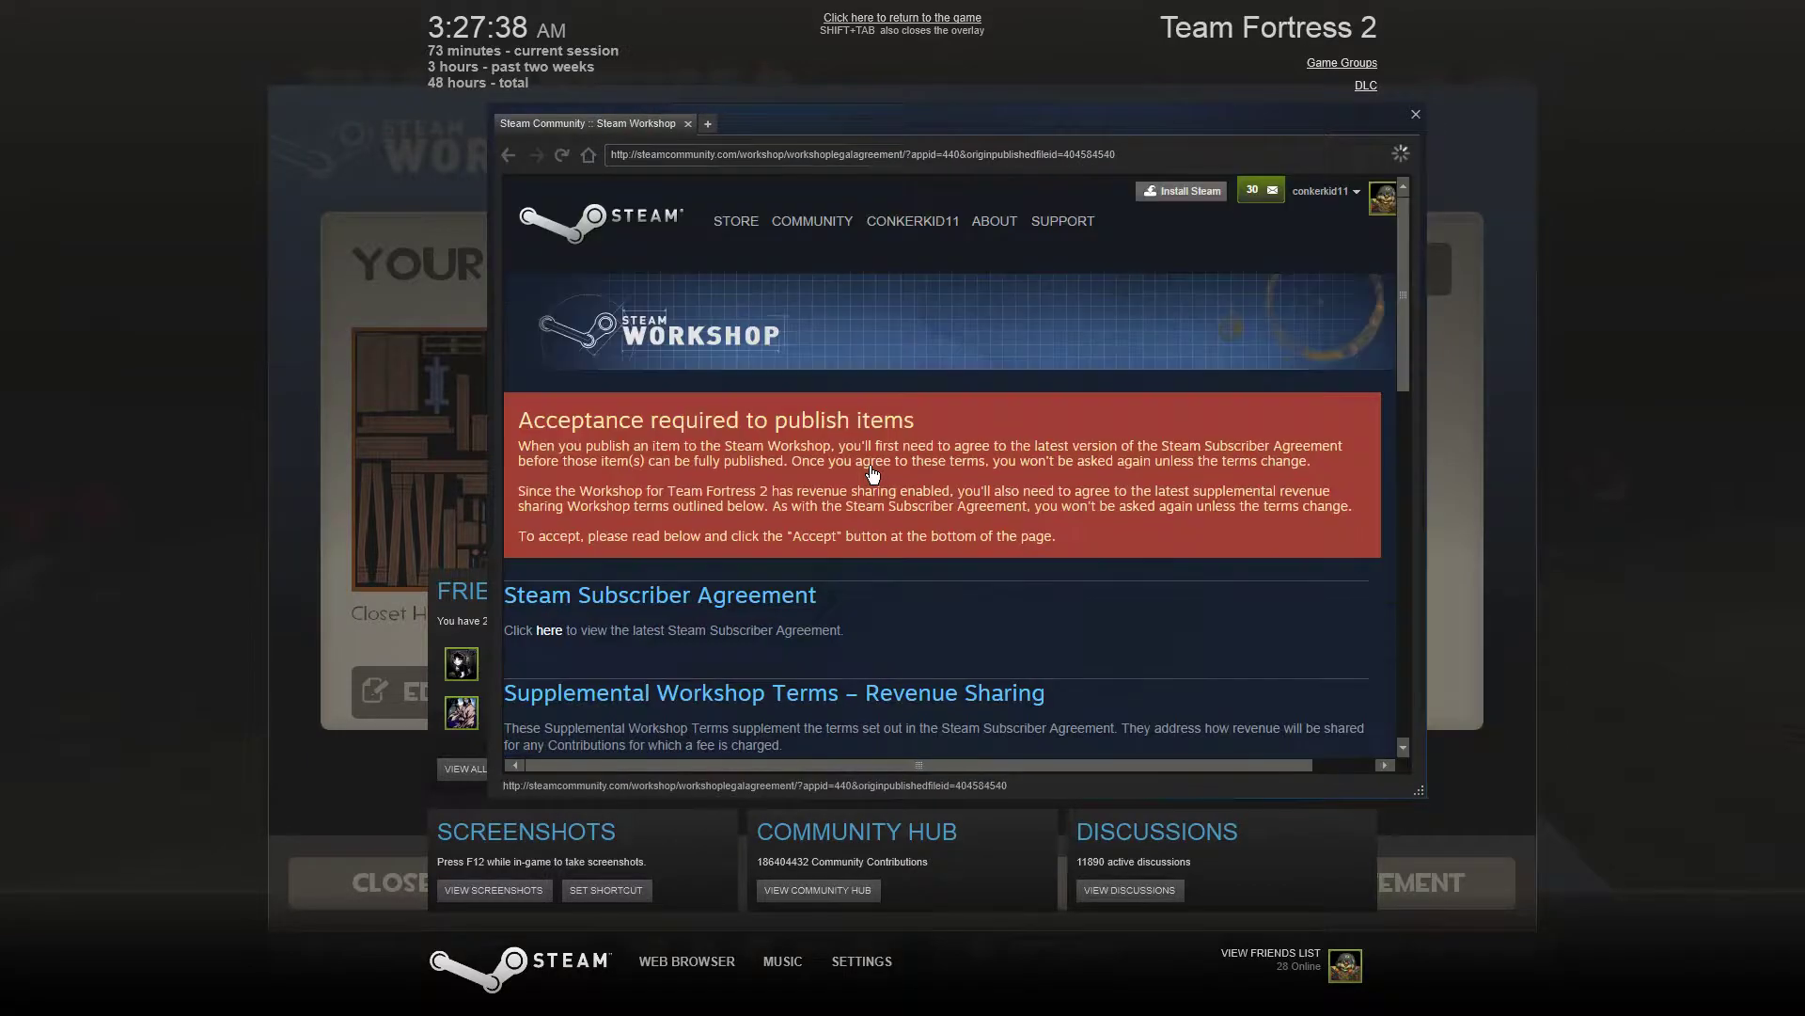
scroll(823, 519, down, 1)
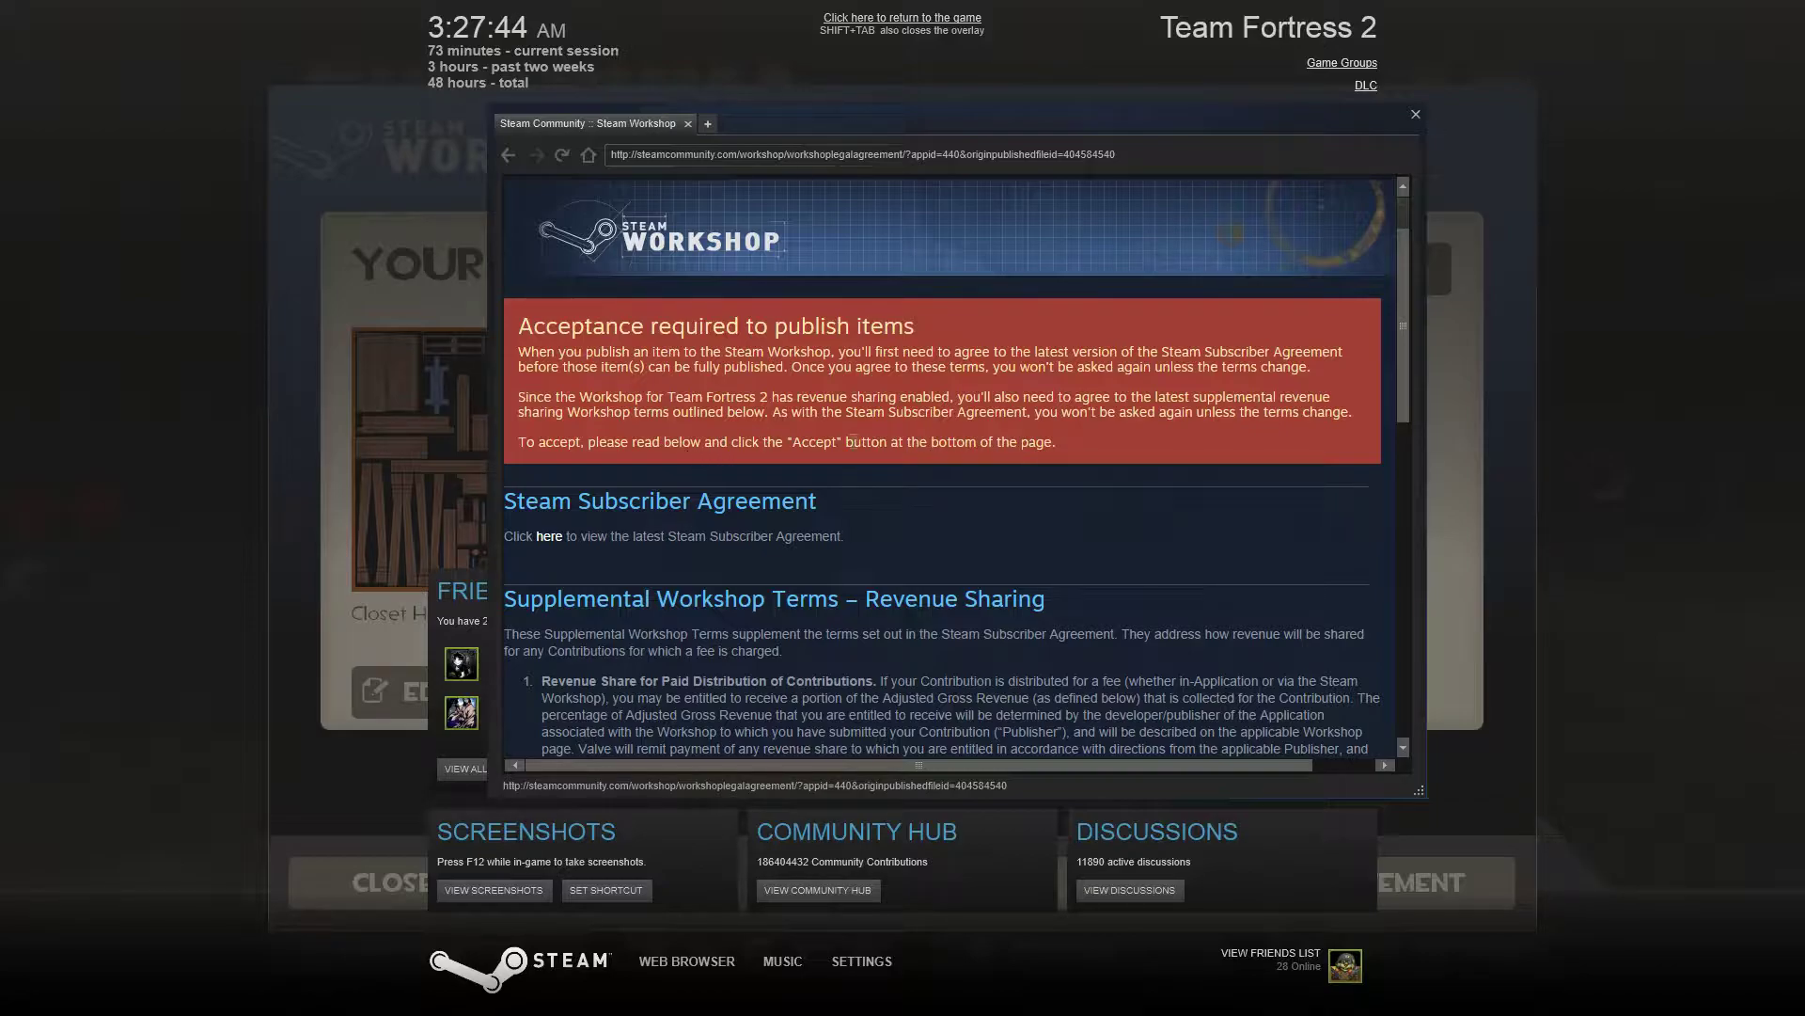
scroll(709, 459, down, 1)
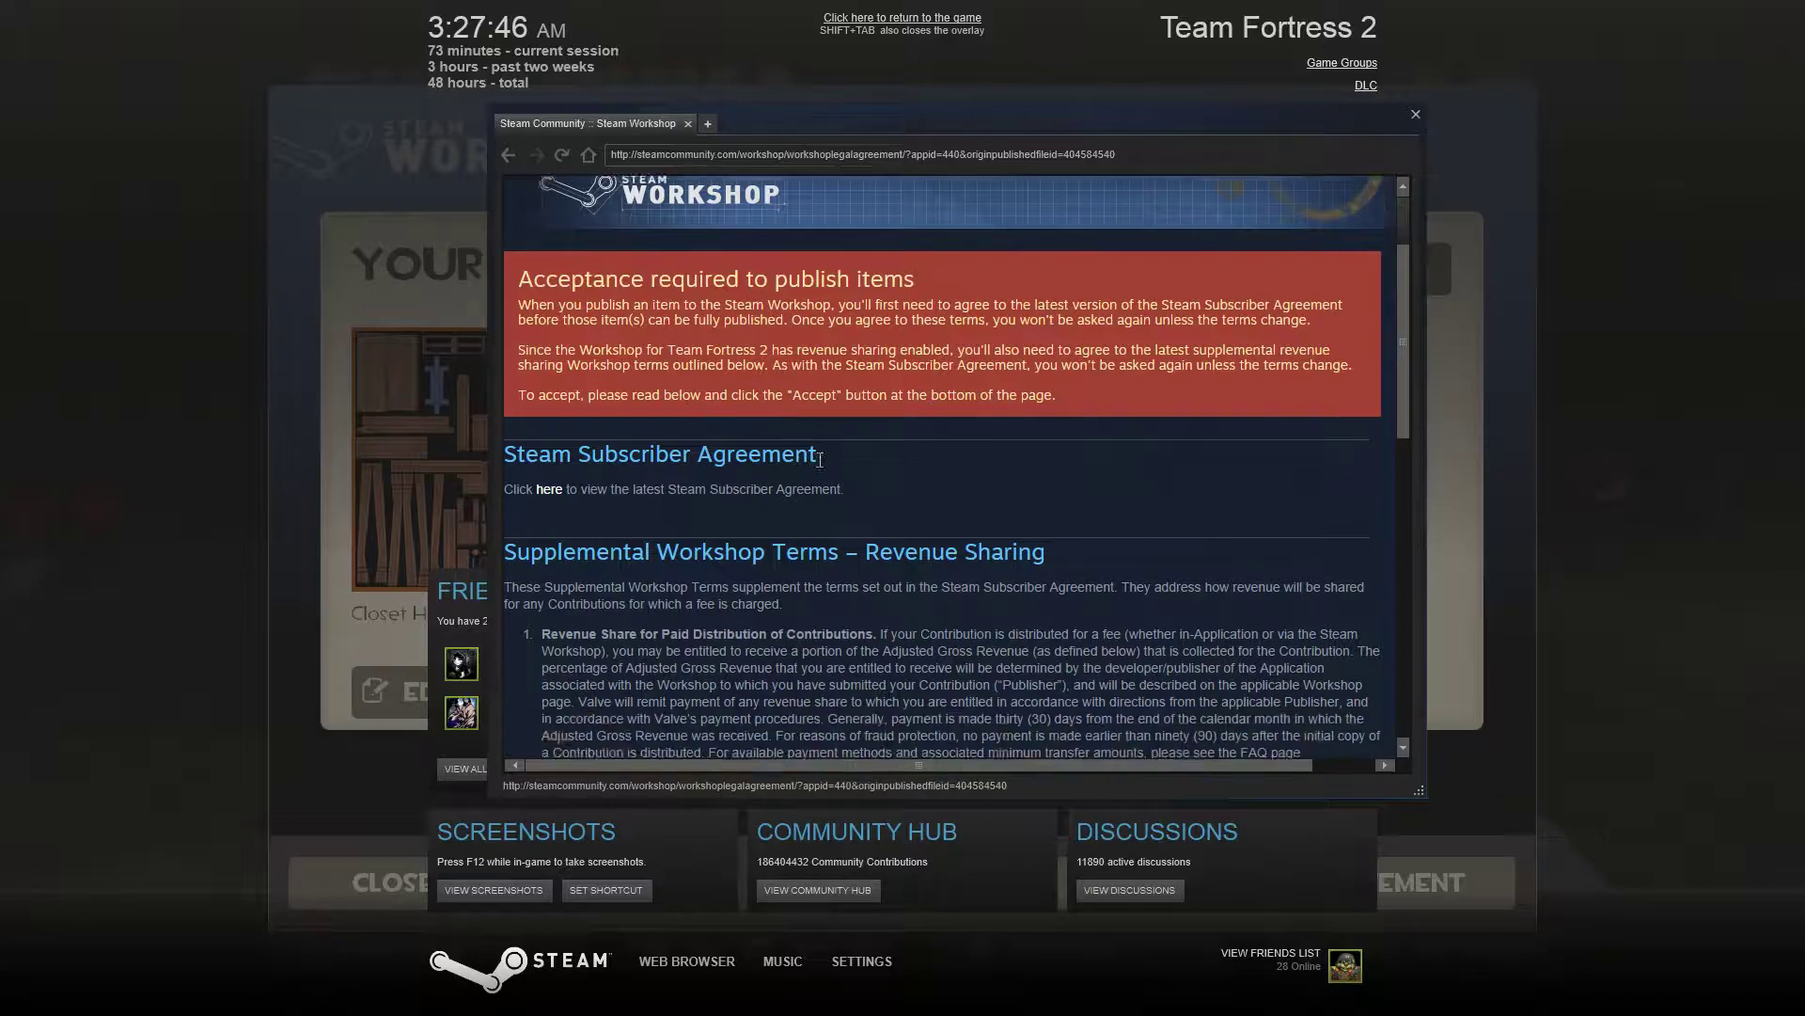
scroll(957, 367, down, 3)
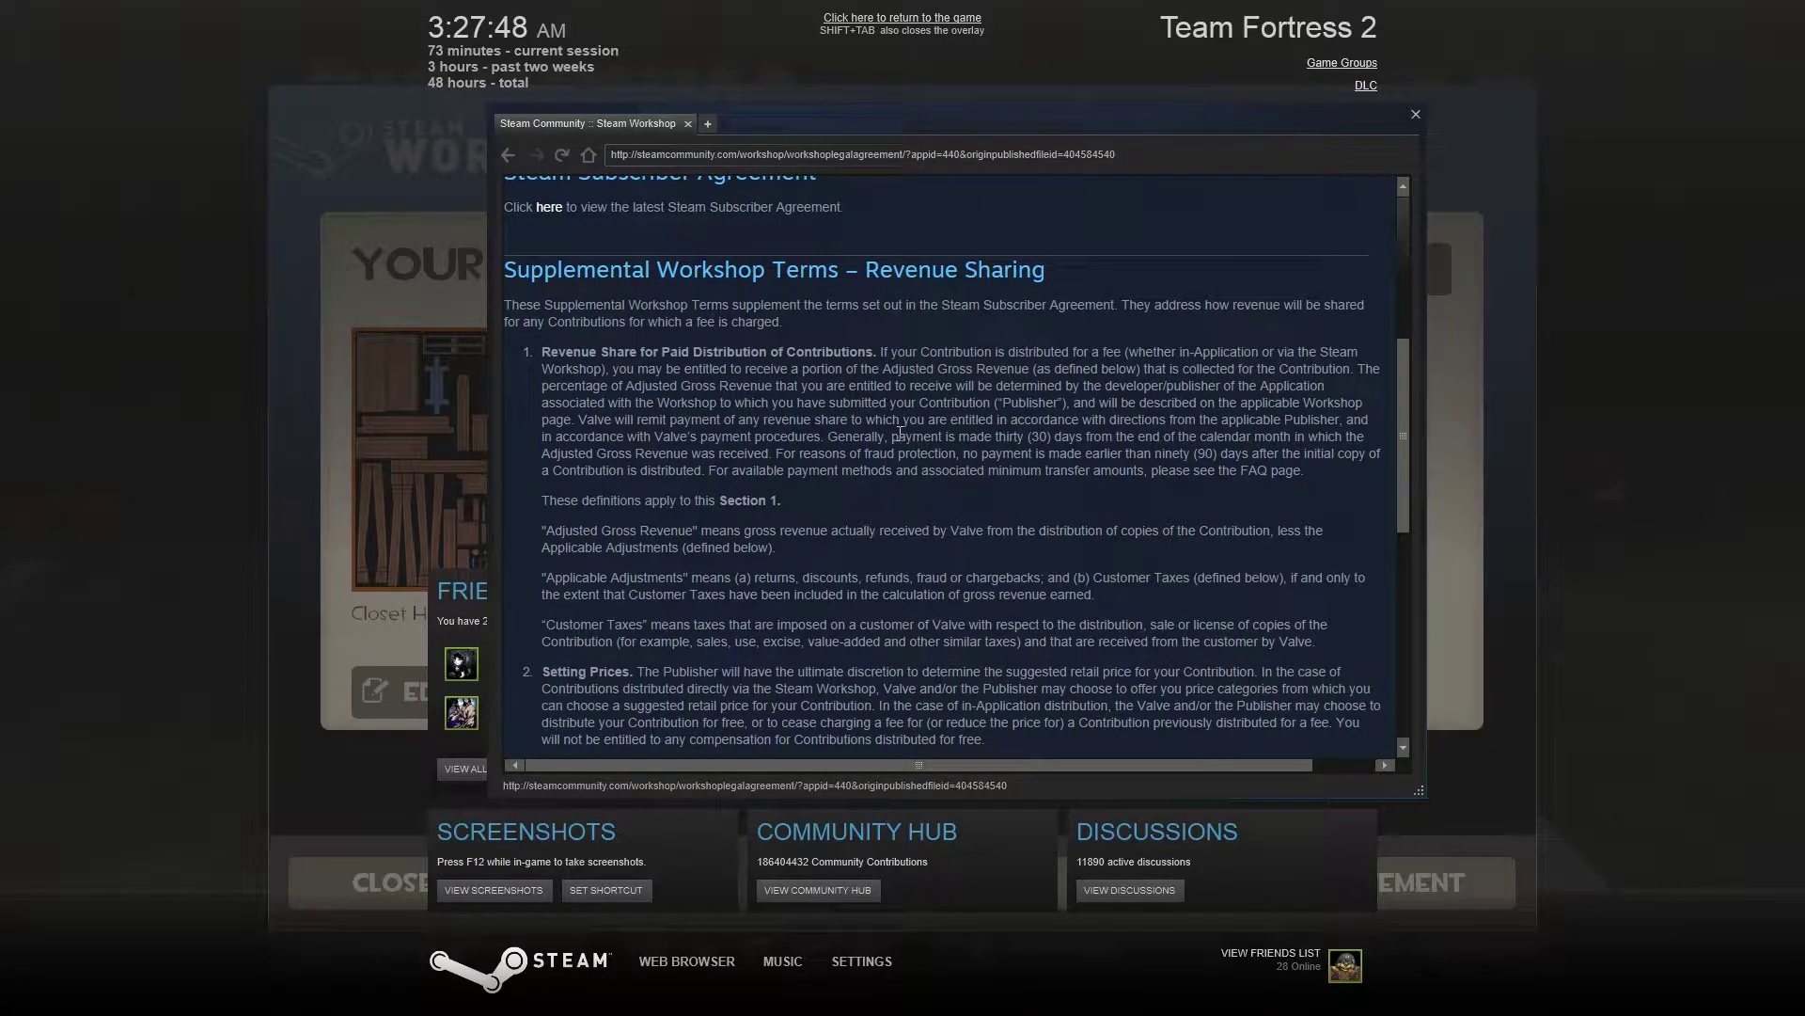
scroll(792, 402, down, 4)
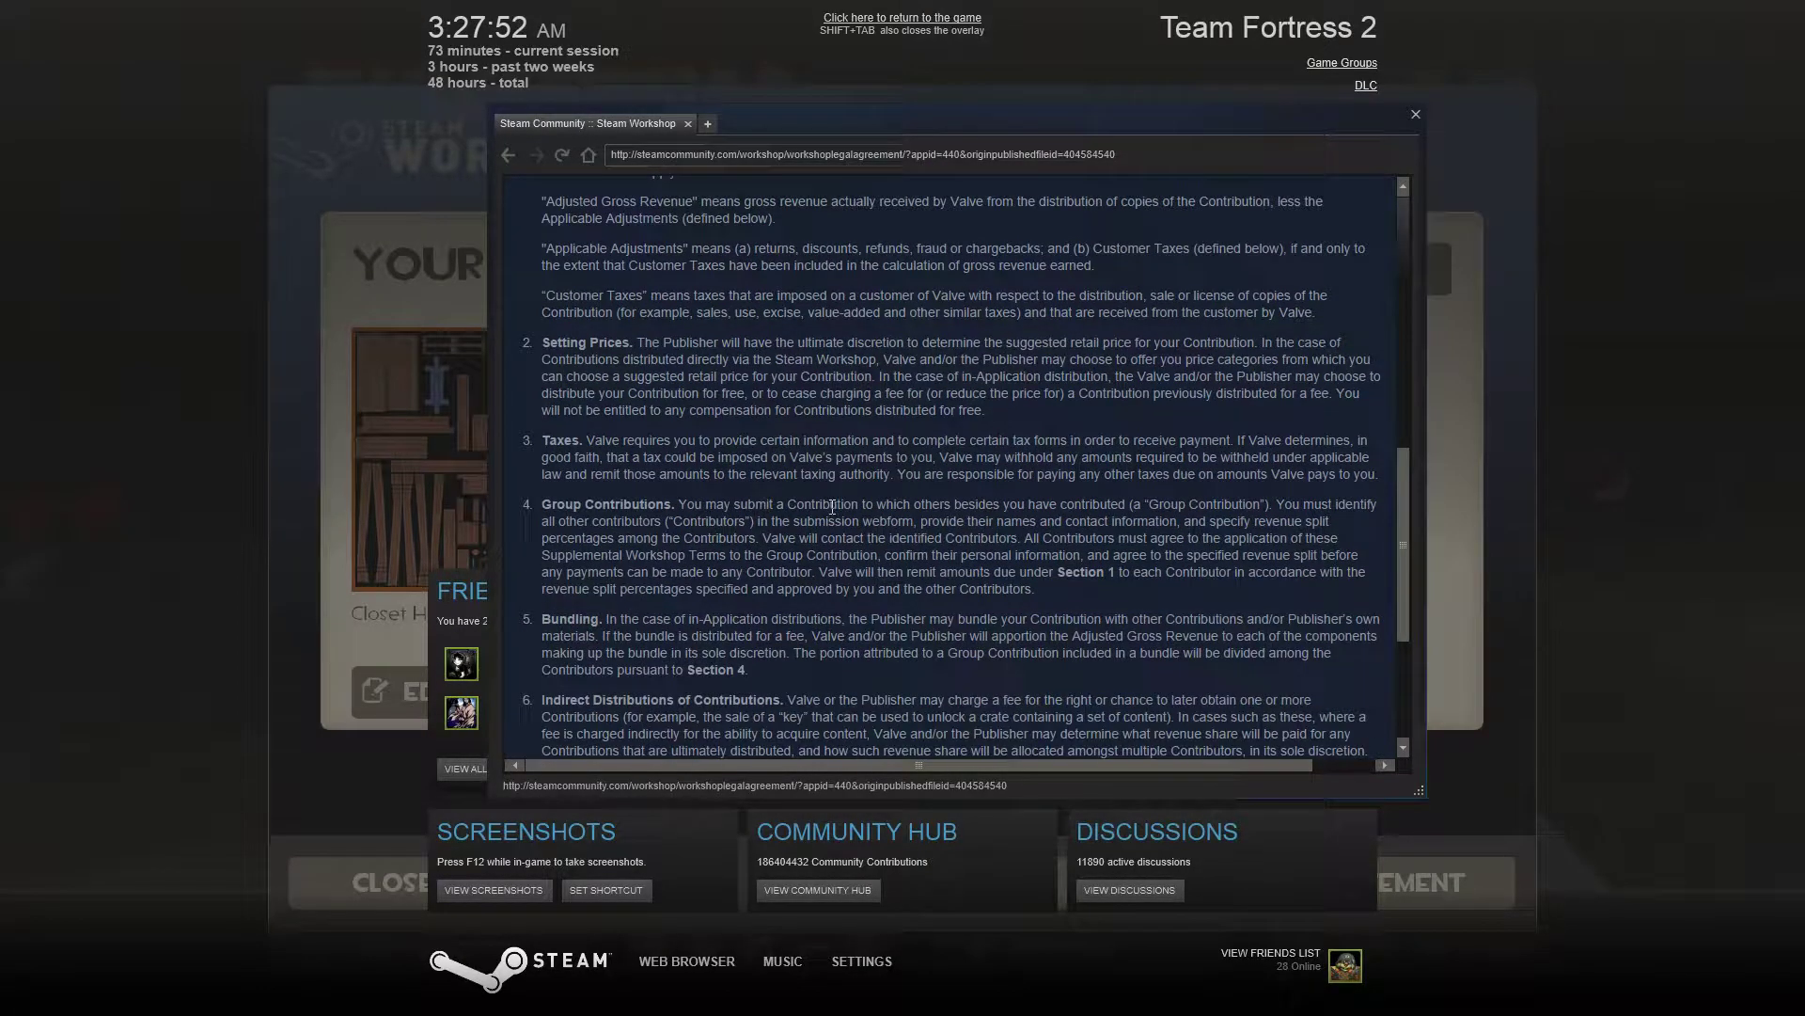
scroll(810, 547, down, 1)
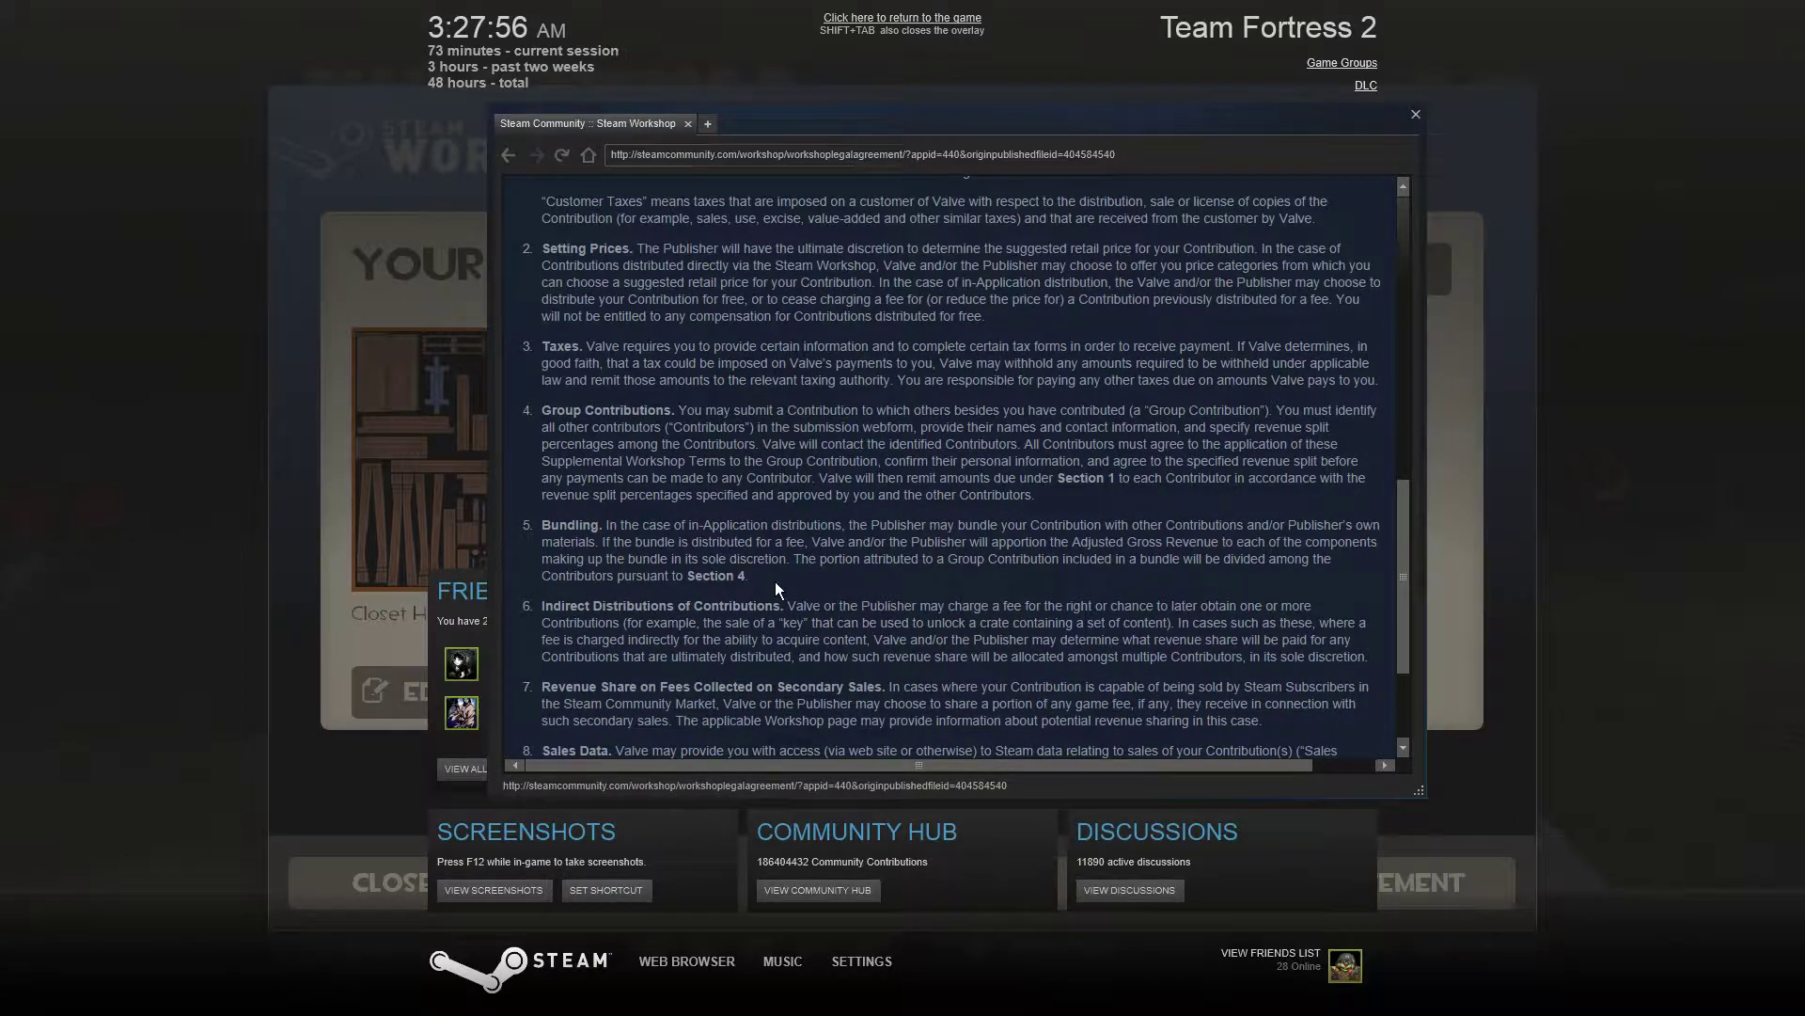
scroll(775, 581, down, 2)
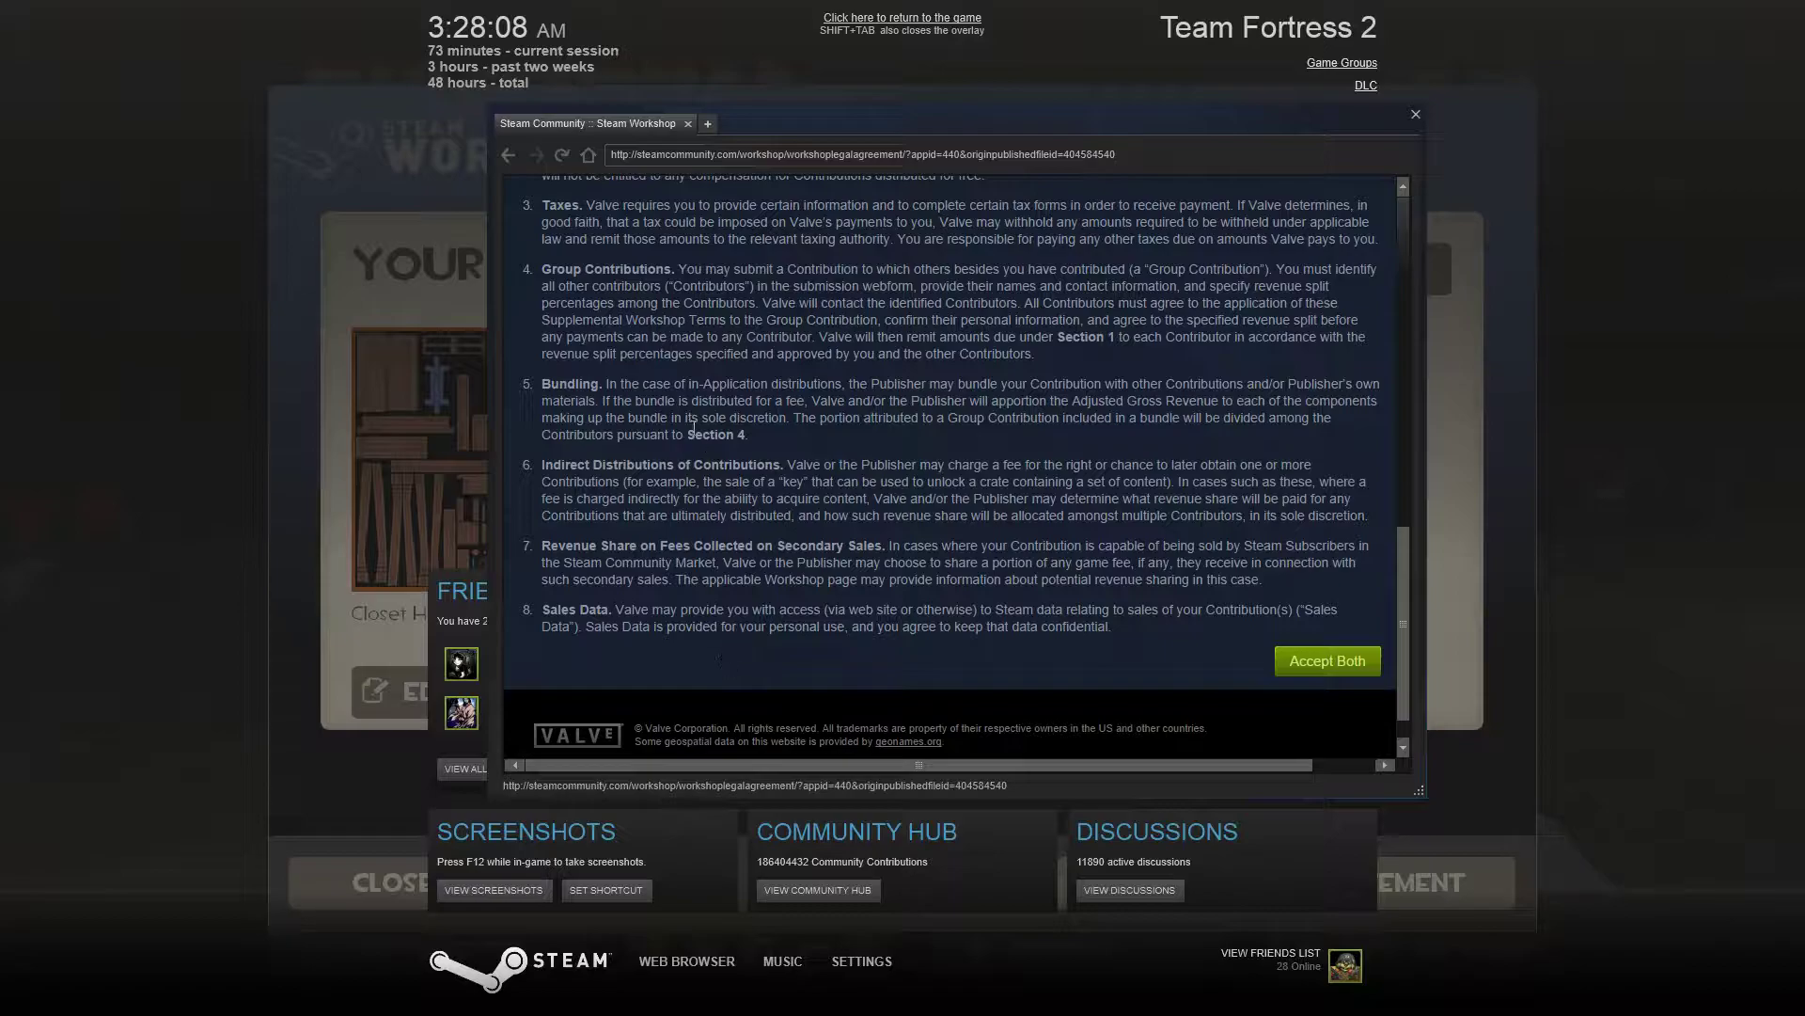
click(1416, 115)
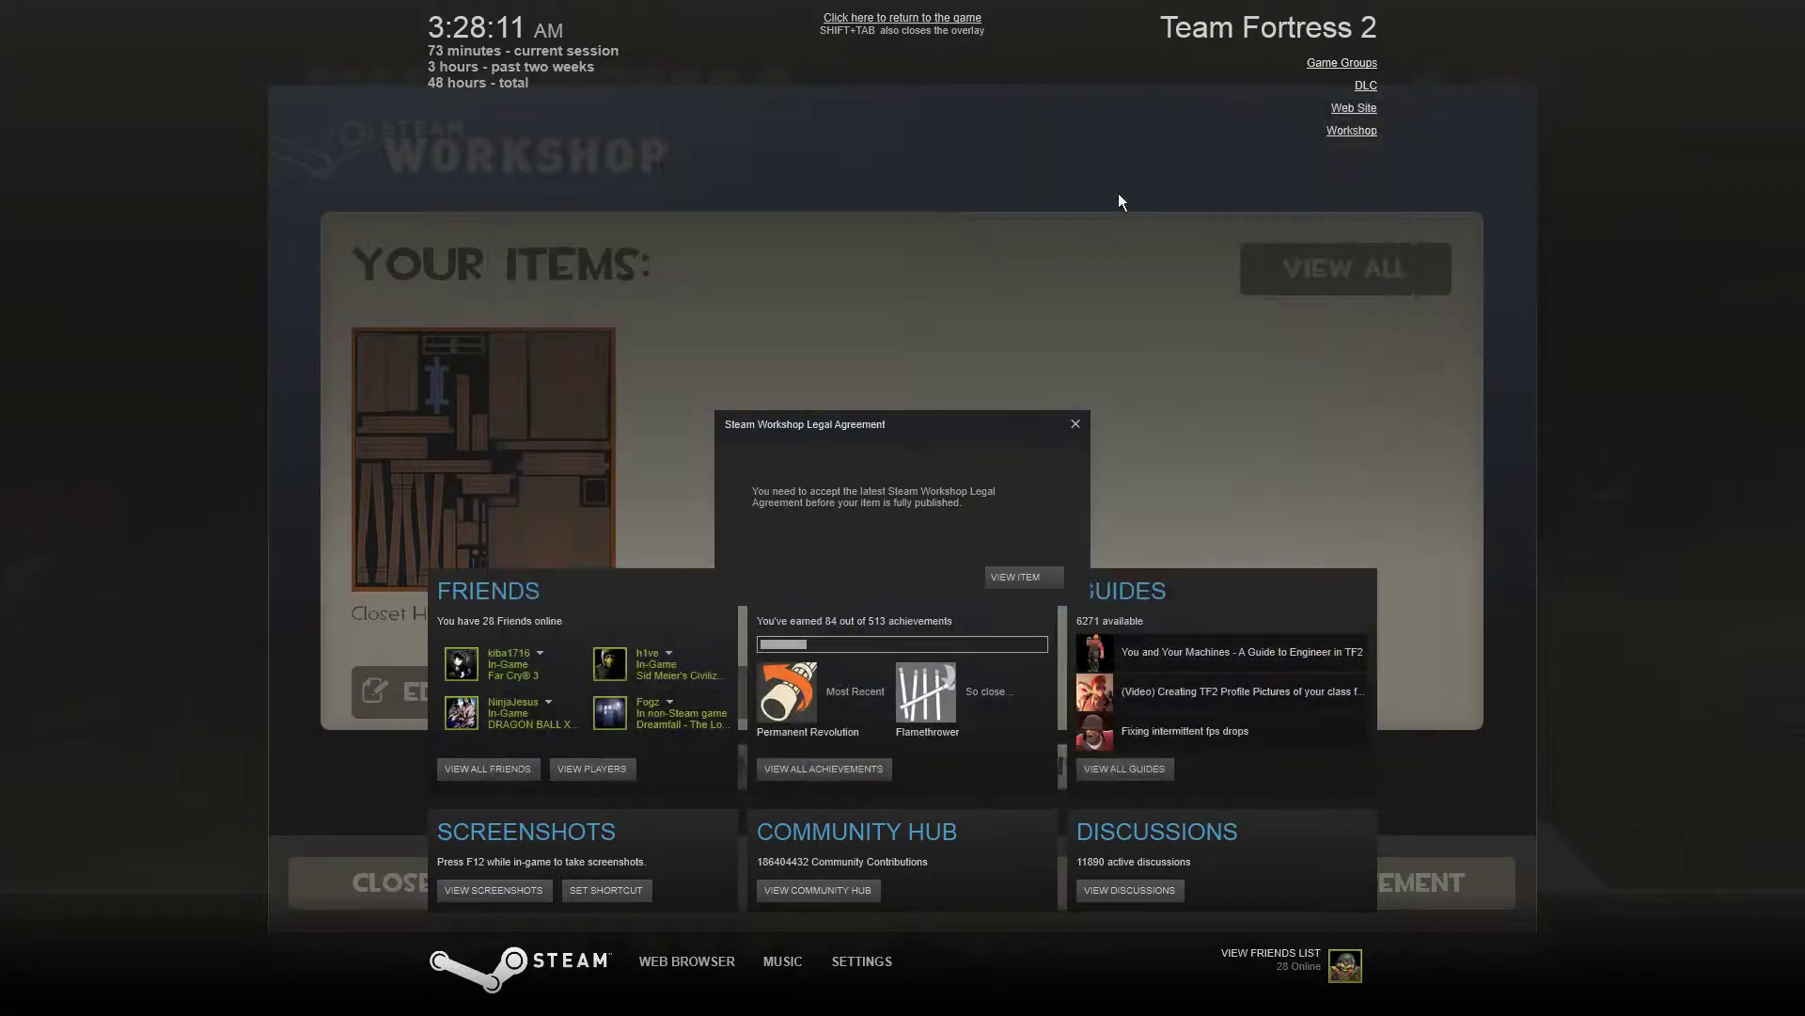
click(1076, 423)
- Close the Steam overlay with Shift+Tab to return to TF2's Workshop screen
key(shift+Tab)
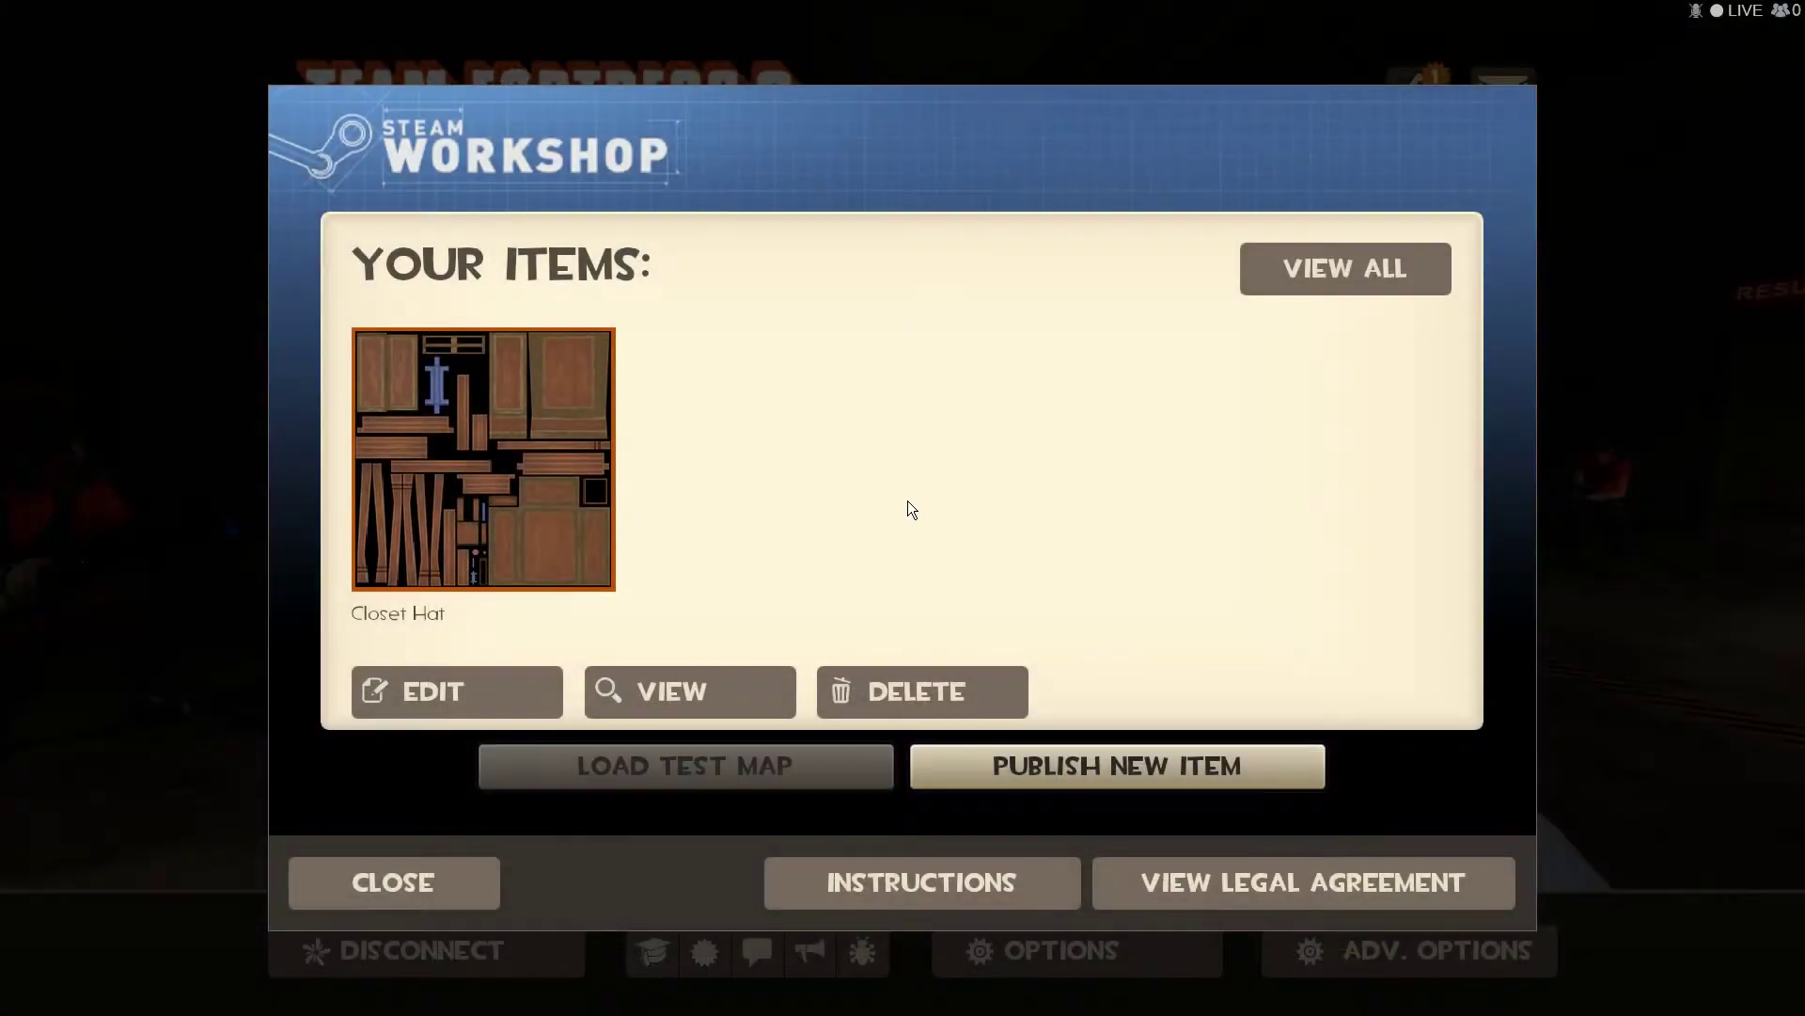